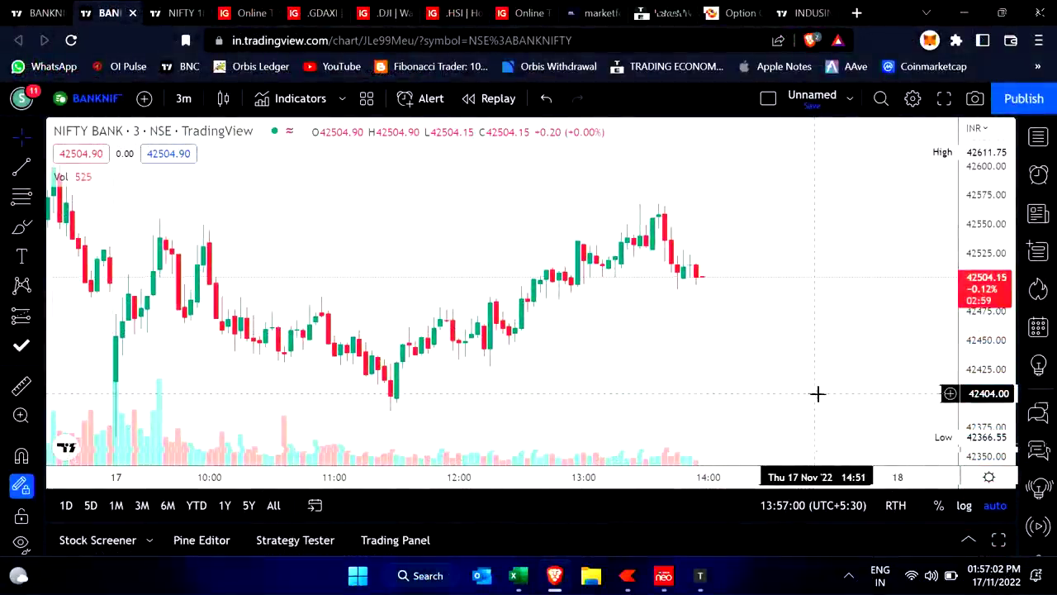
# In Kotak Neo, buy 5000 shares of the BANKNIFTY 17 NOV 42400 call at market price, split into 6 orders, and view the orders
pyautogui.hotkey('ctrl', 'Tab')
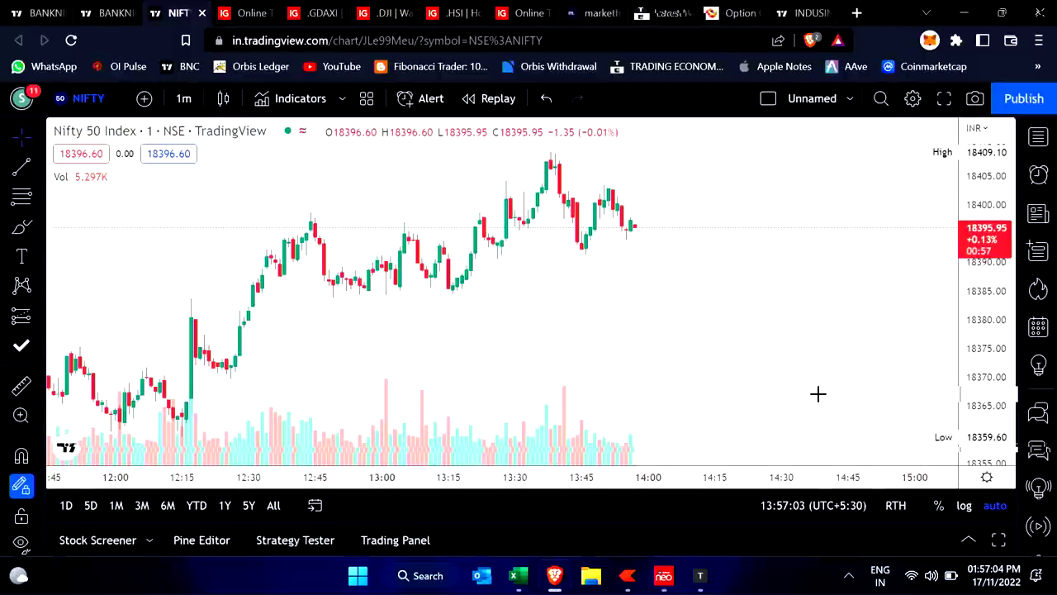
pyautogui.hotkey('ctrl', 'shift', 'Tab')
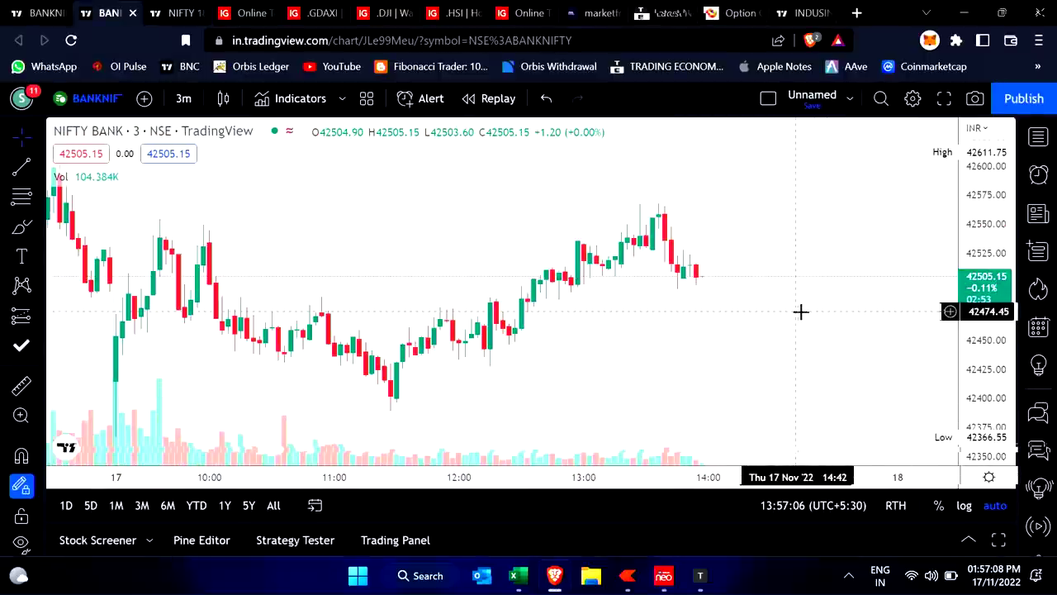
pyautogui.hotkey('alt', 'Tab')
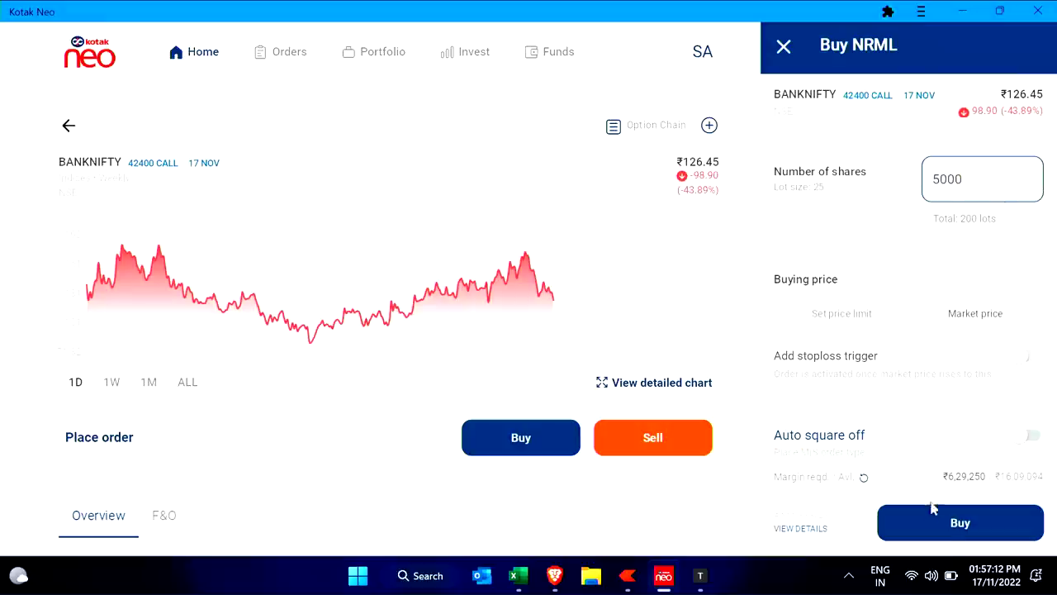
pyautogui.click(950, 535)
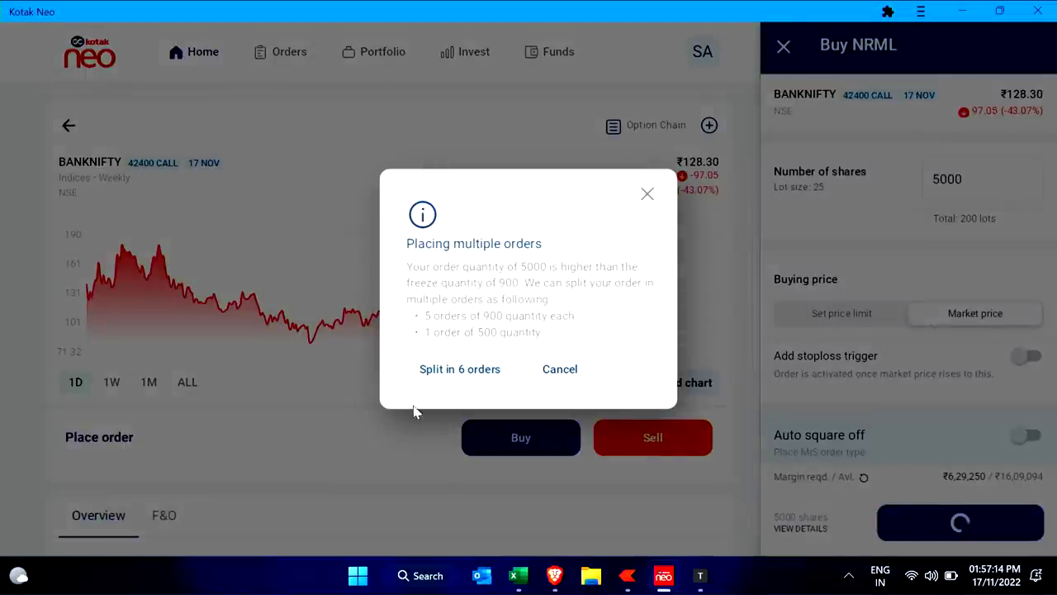
pyautogui.click(470, 372)
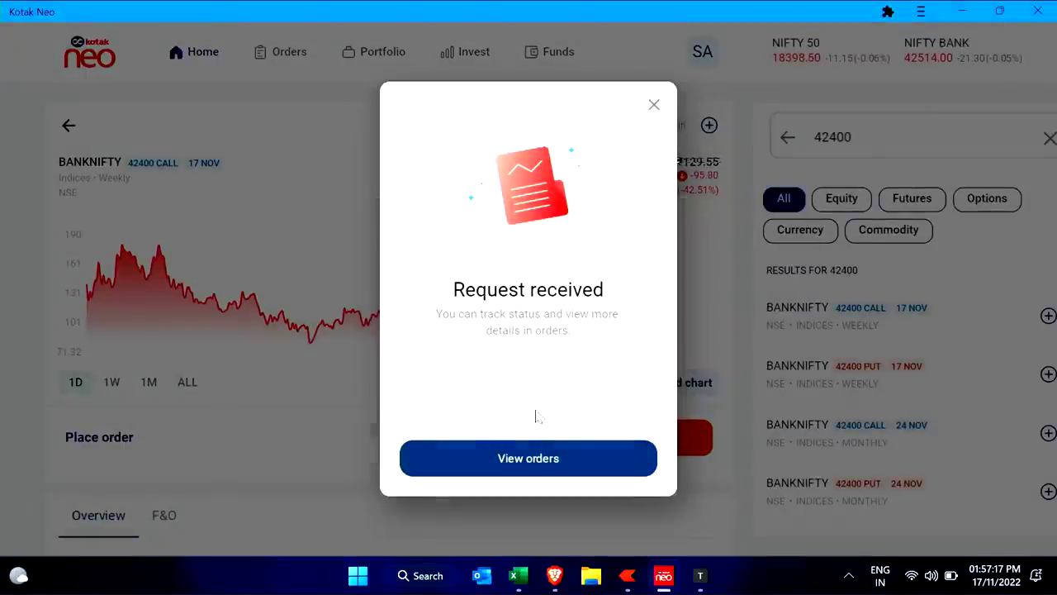
pyautogui.click(498, 465)
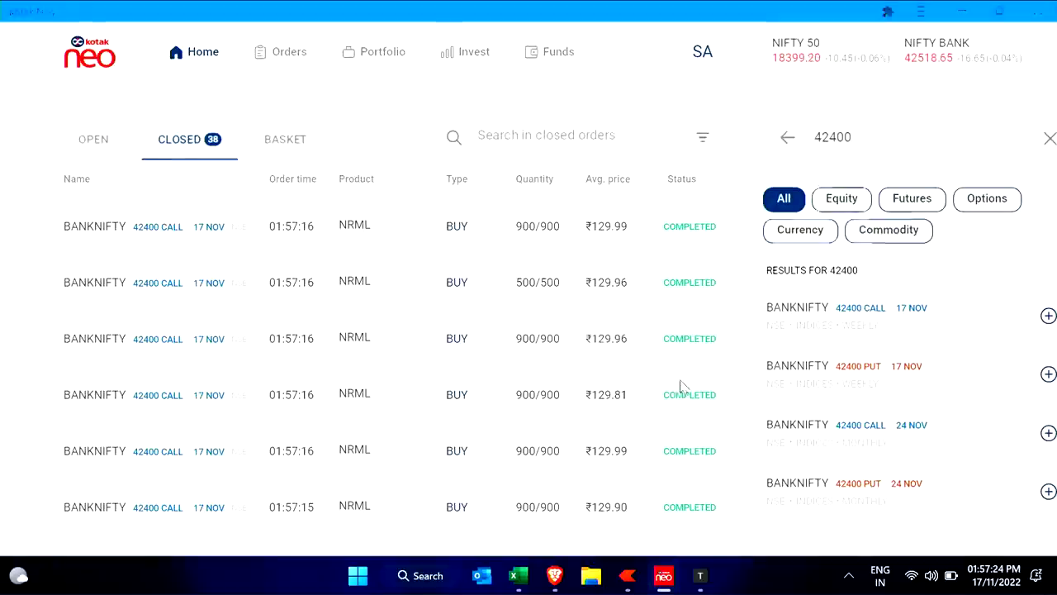
# Open the portfolio's positions and review the profit/loss of the BANKNIFTY 42400 and 42500 calls
pyautogui.hotkey('alt', 'Tab')
pyautogui.hotkey('alt', 'Tab')
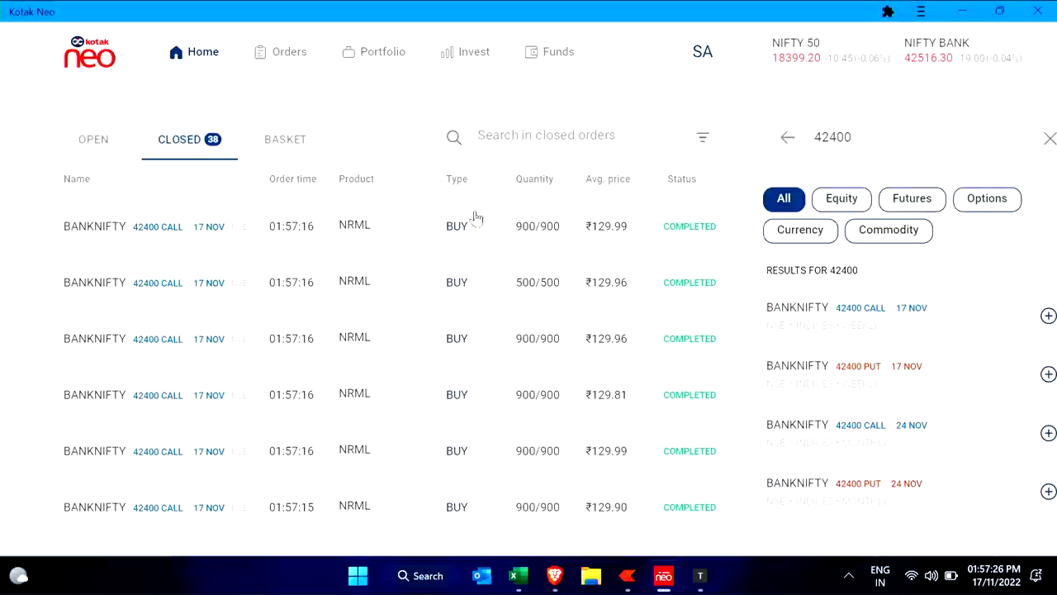
pyautogui.click(387, 57)
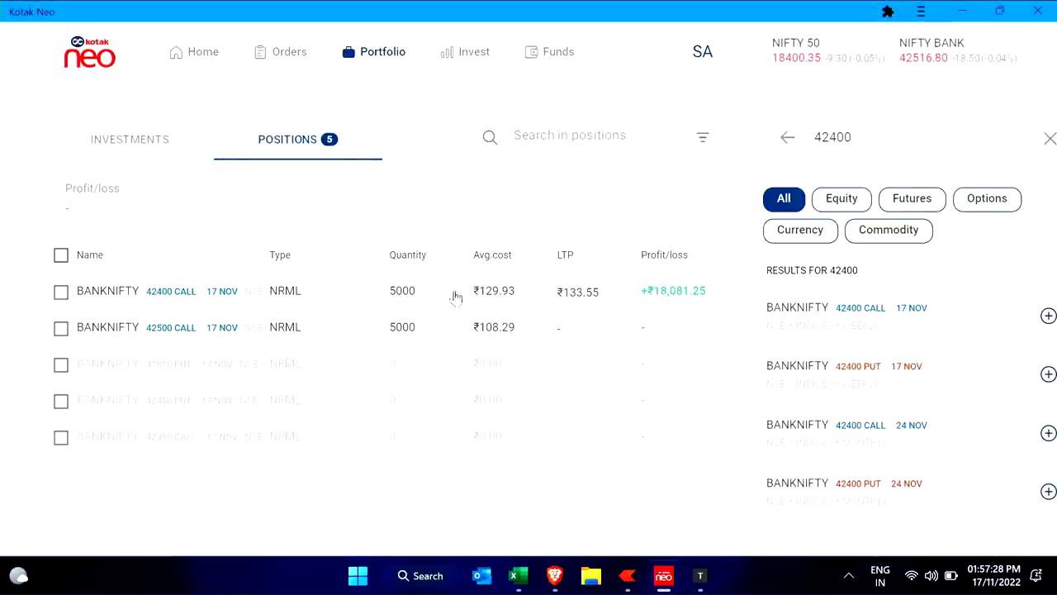
pyautogui.moveTo(595, 412)
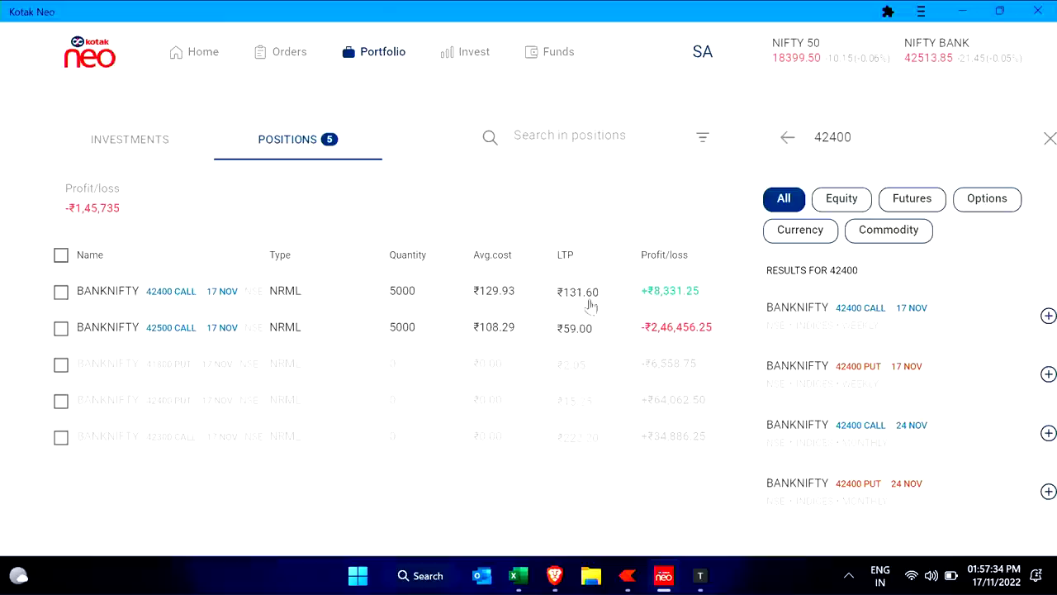
pyautogui.moveTo(582, 315)
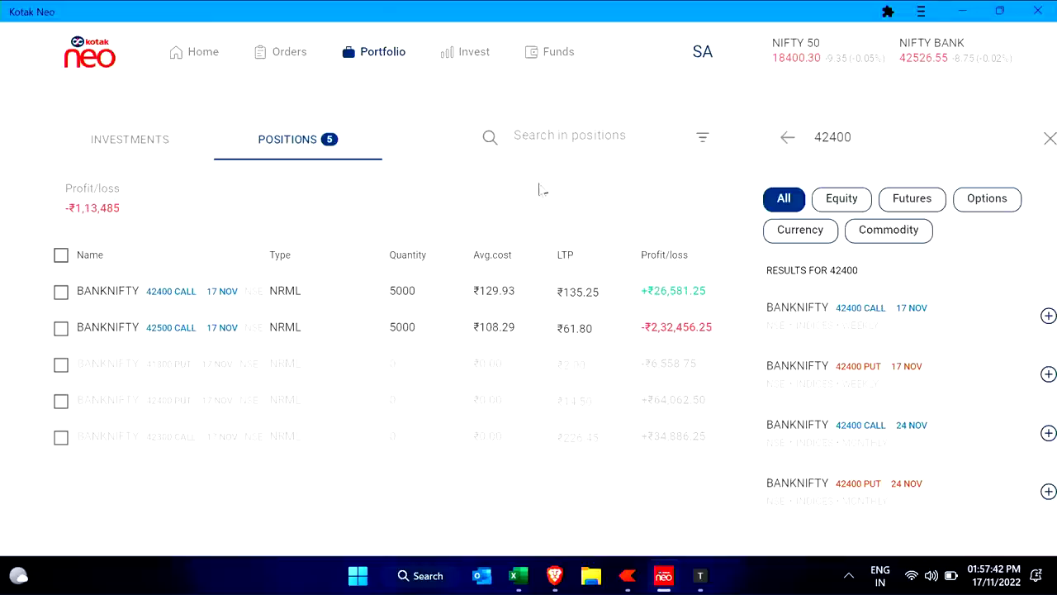
# Switch to Kite and review the open BANKNIFTY option positions
pyautogui.hotkey('alt', 'Tab')
pyautogui.hotkey('alt', 'Tab')
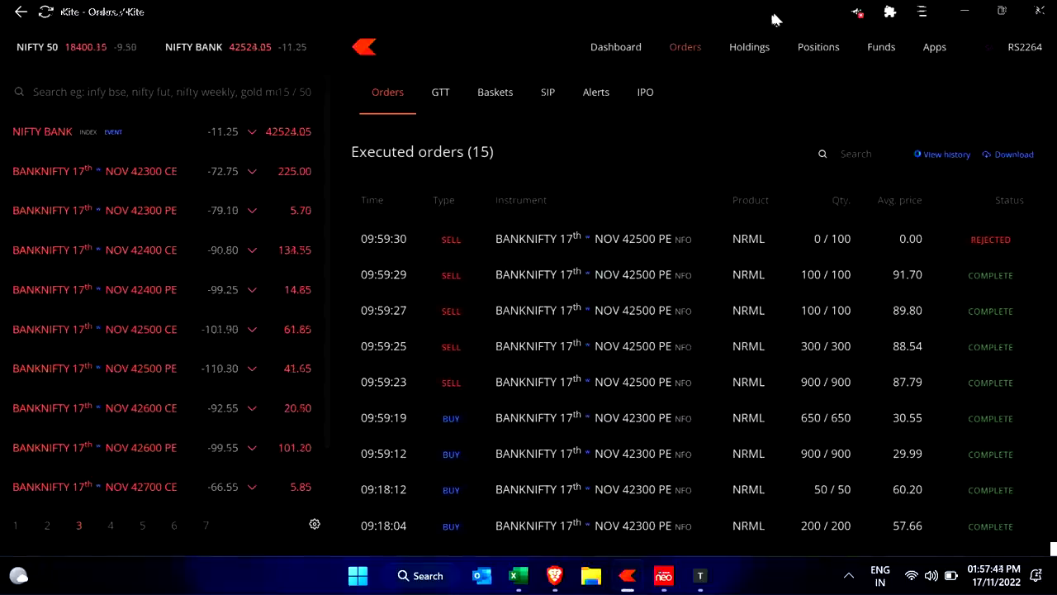
pyautogui.click(818, 47)
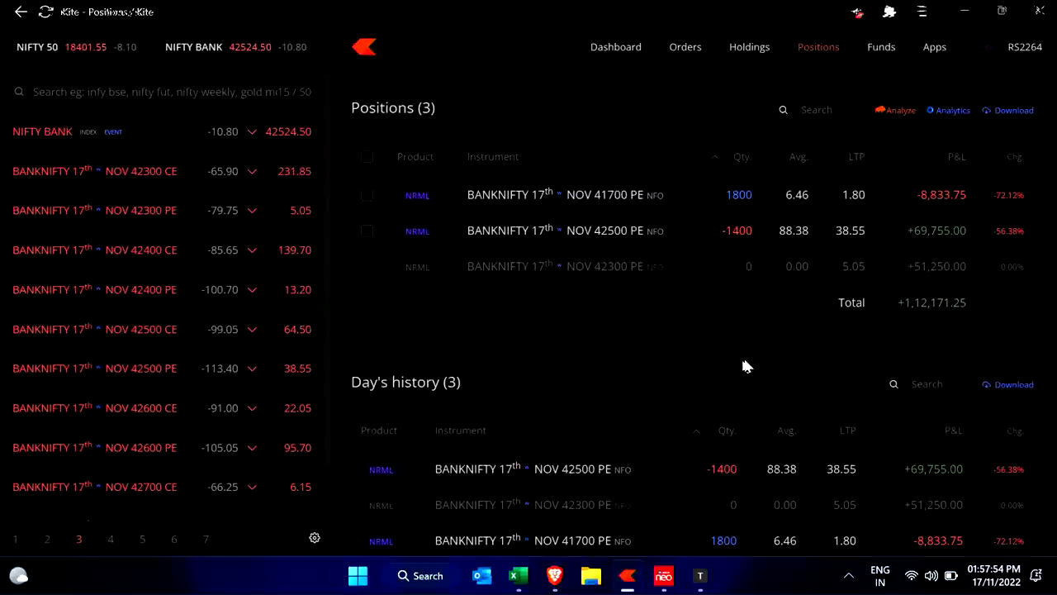
# Look at the funds page in Kotak Neo, and compare its portfolio positions with those in Kite
pyautogui.hotkey('alt', 'Tab')
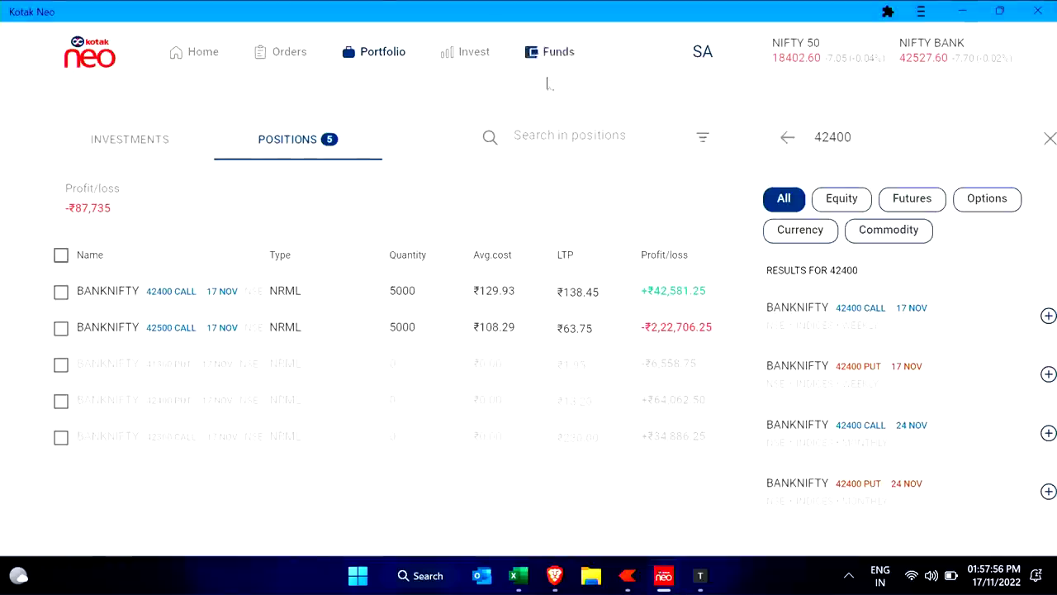
pyautogui.click(551, 62)
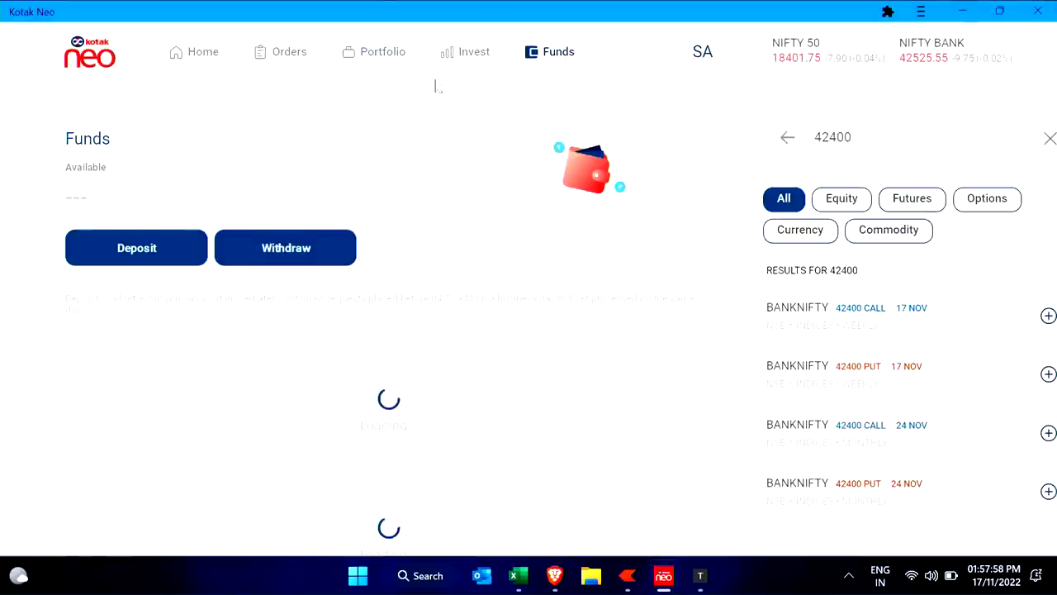
pyautogui.click(363, 60)
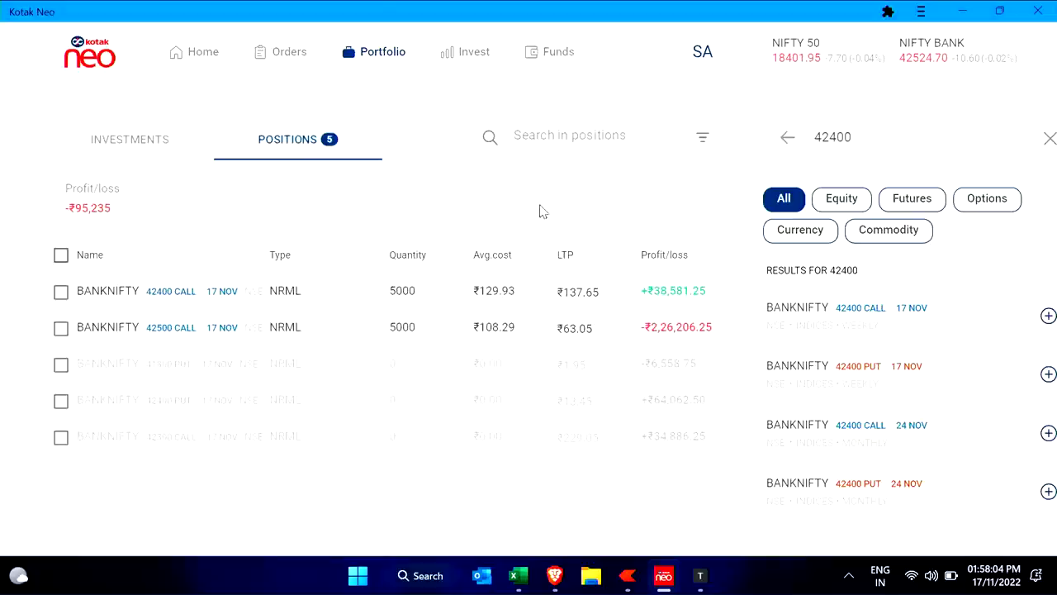
pyautogui.hotkey('alt', 'Tab')
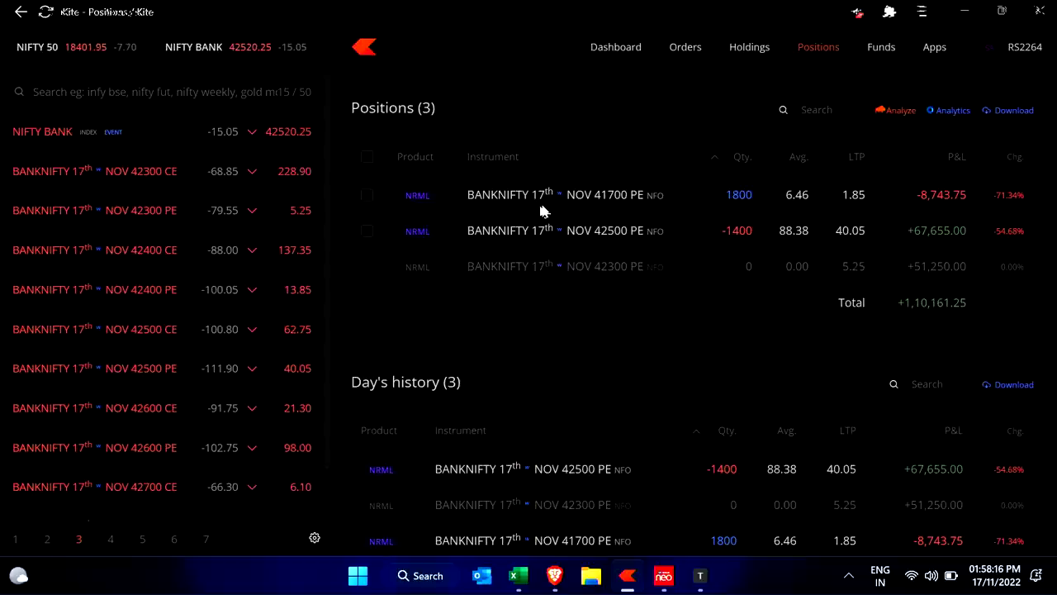
pyautogui.hotkey('alt', 'Tab')
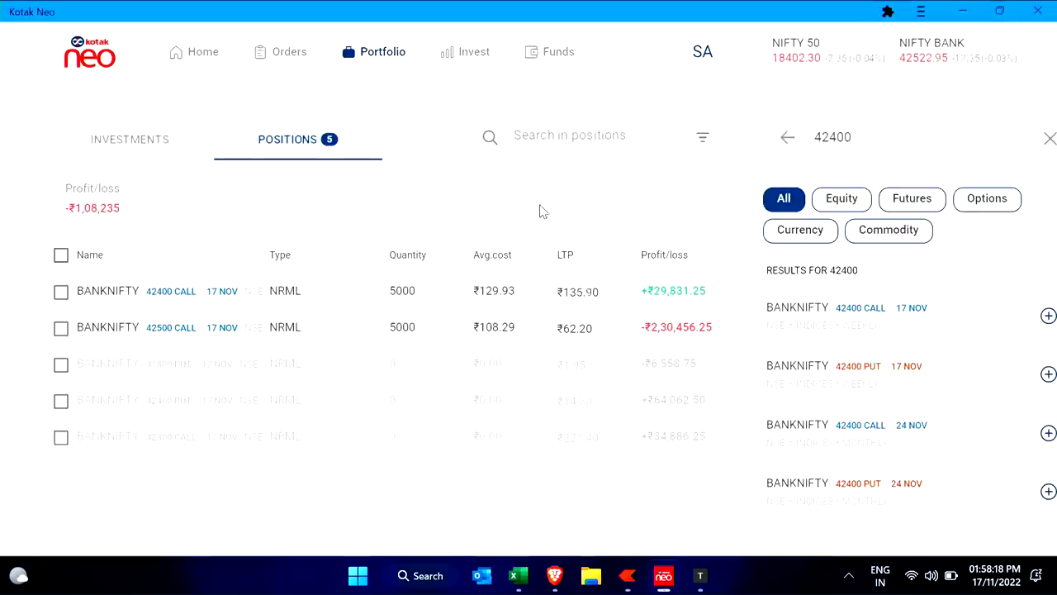
pyautogui.hotkey('alt', 'Tab')
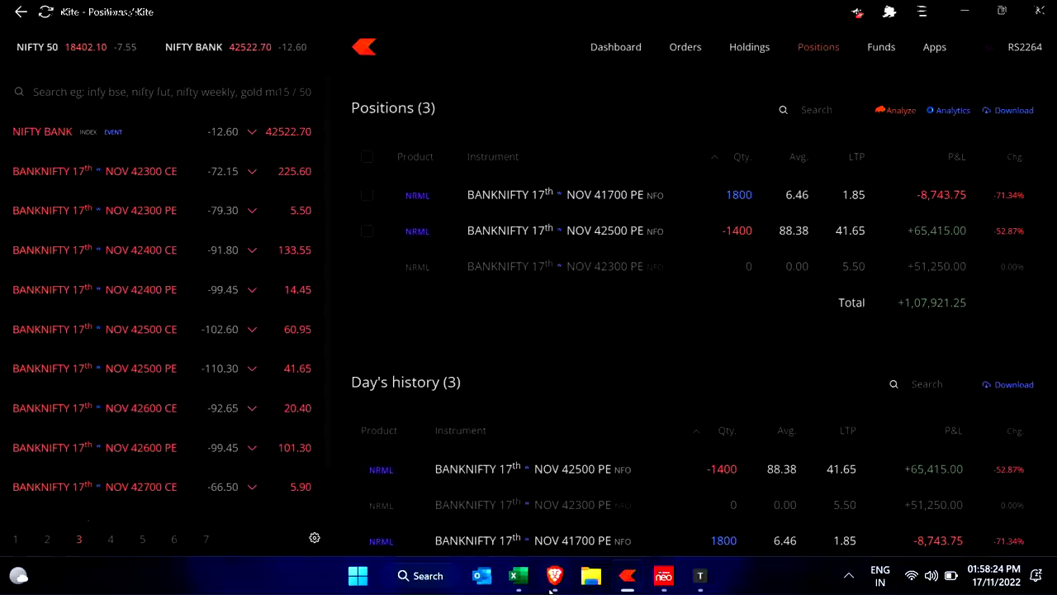
# Switch to the Brave browser and check IG's popular market prices and the Germany 40 chart
pyautogui.click(554, 579)
pyautogui.hotkey('ctrl', 'Tab')
pyautogui.hotkey('ctrl', 'Tab')
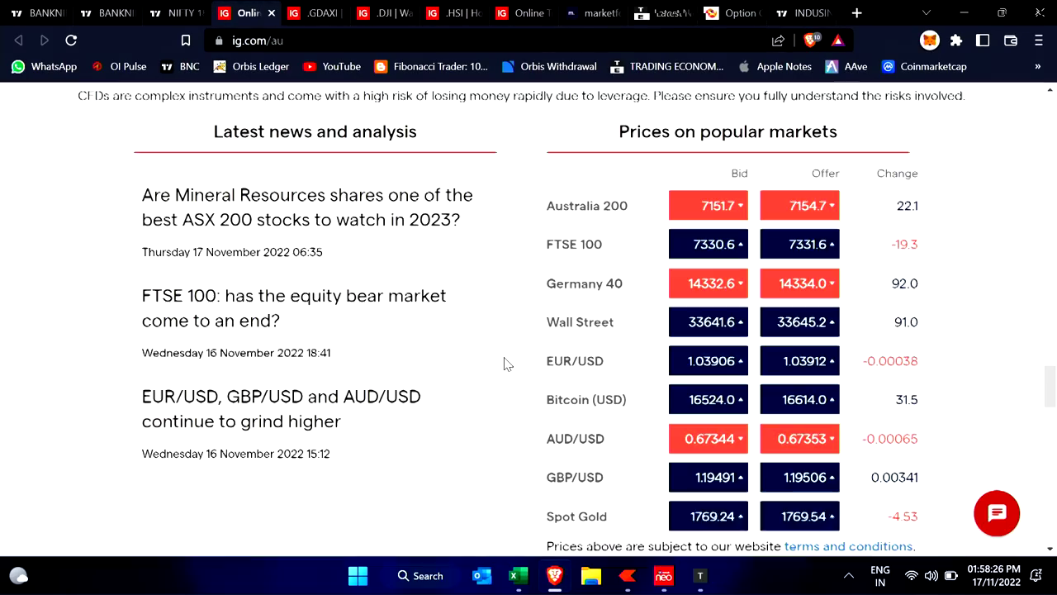
pyautogui.hotkey('ctrl', 'Tab')
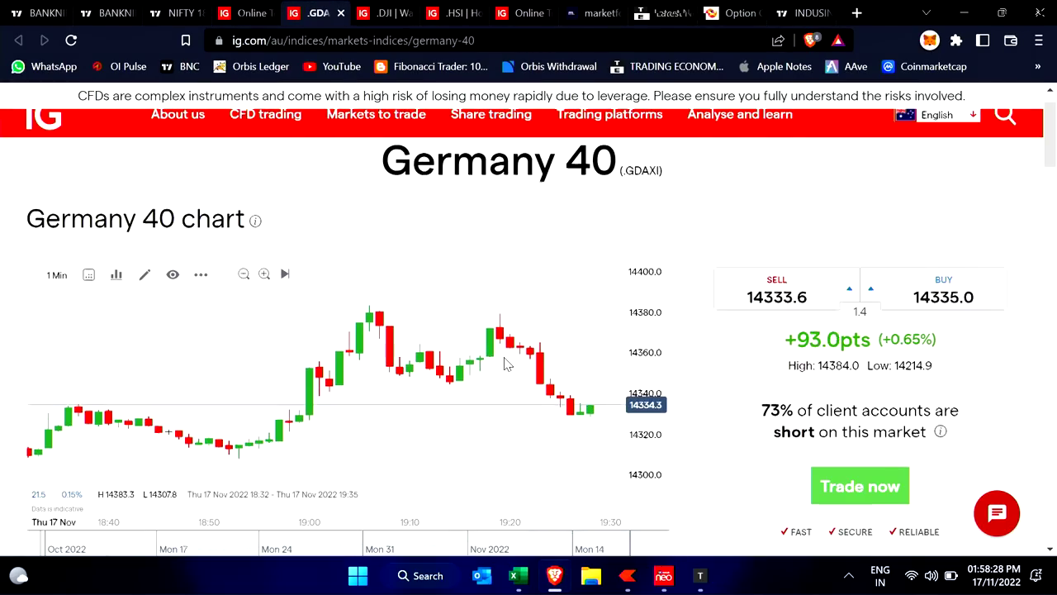
pyautogui.hotkey('ctrl', 'shift', 'Tab')
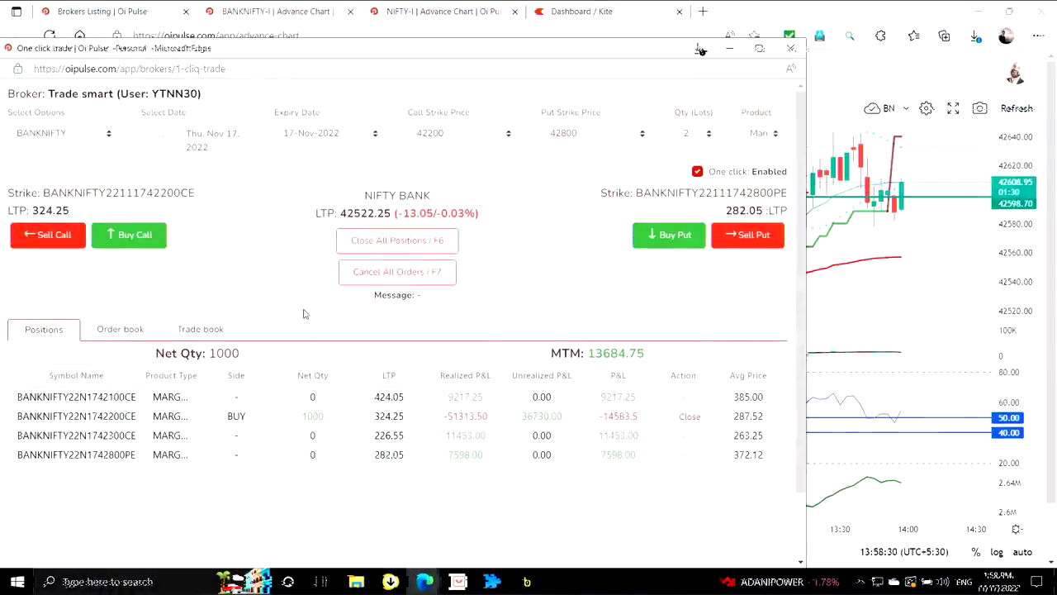
# Compare the one-click trade positions in OI Pulse with the BANKNIFTY current-month chart and the BANKNIFTY Trending OI table
pyautogui.hotkey('alt', 'Tab')
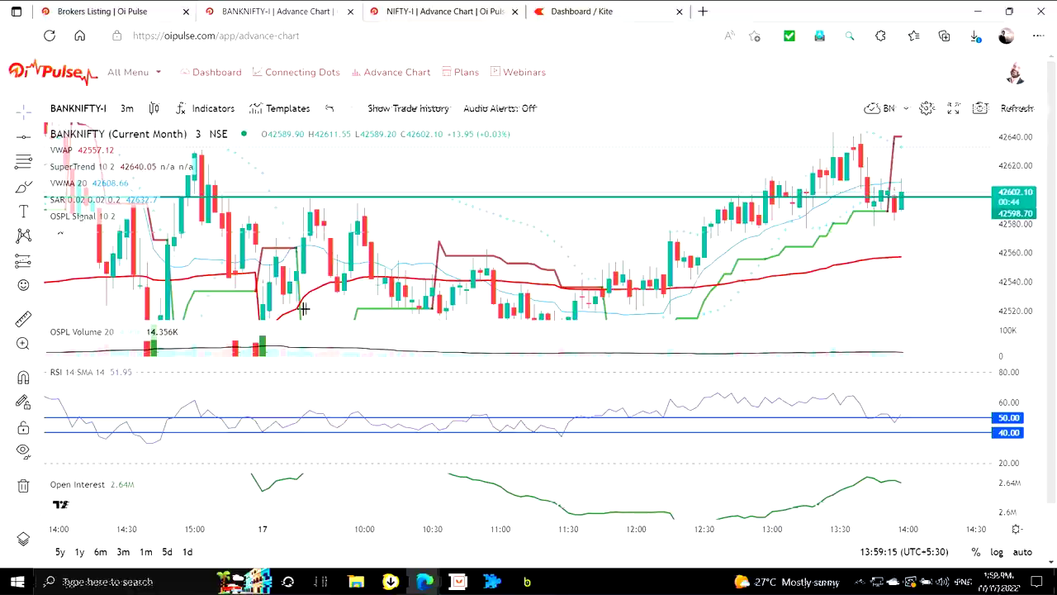
pyautogui.hotkey('alt', 'Tab')
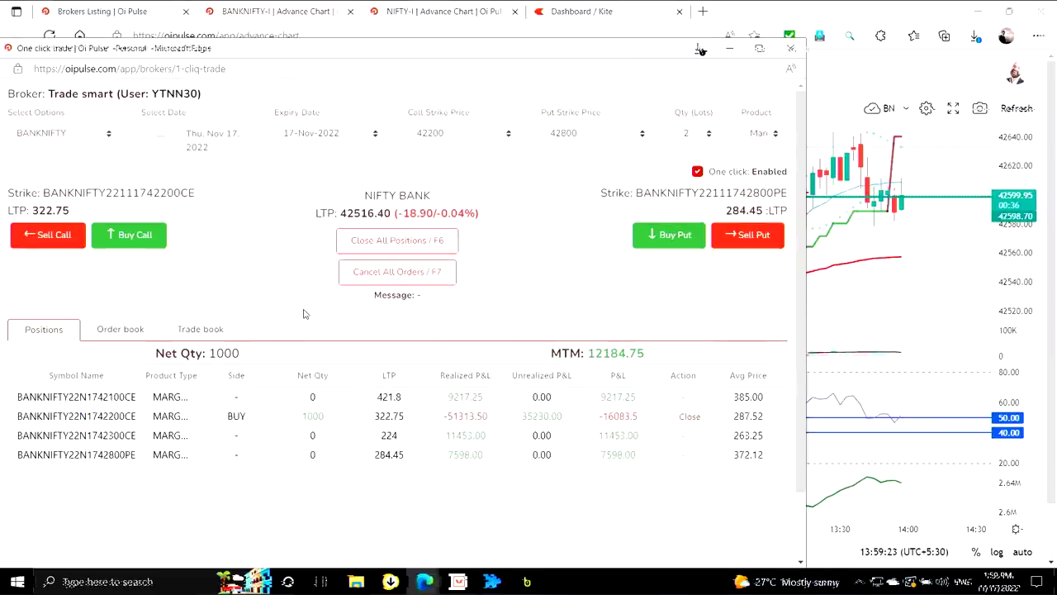
pyautogui.hotkey('alt', 'Tab')
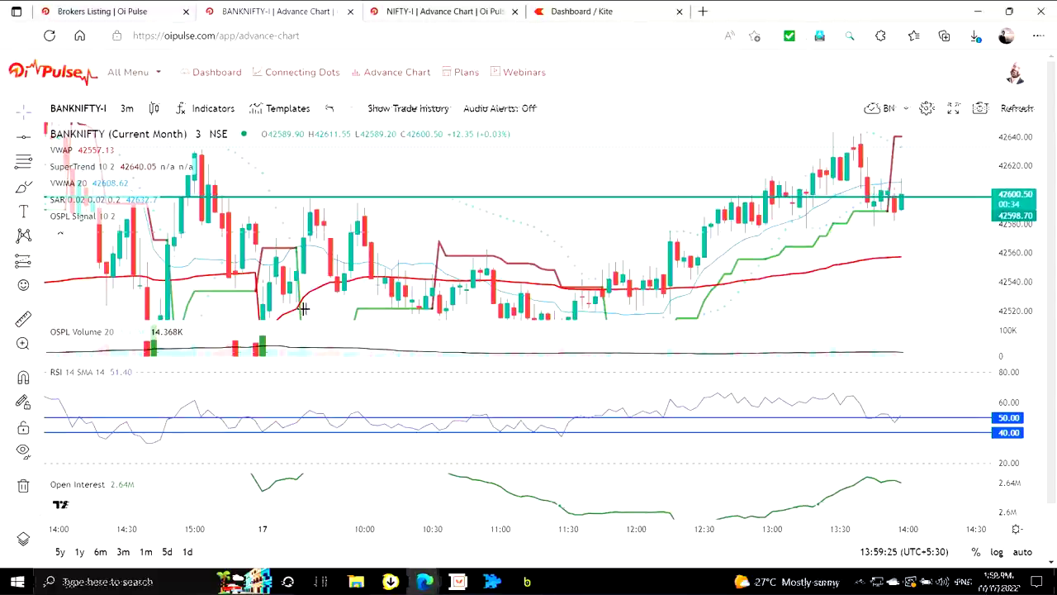
pyautogui.hotkey('alt', 'Tab')
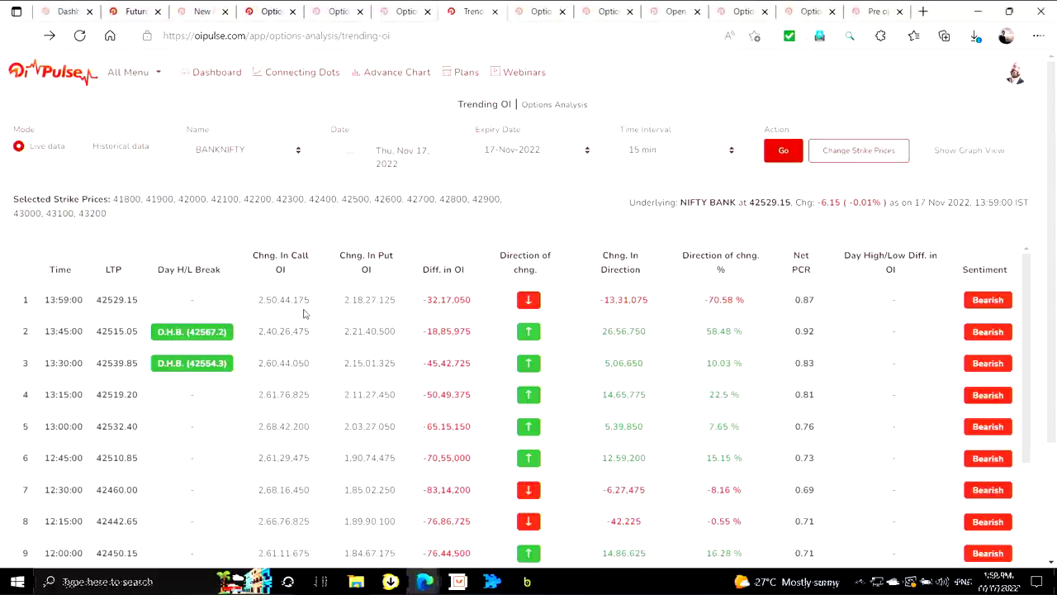
pyautogui.hotkey('alt', 'Tab')
pyautogui.hotkey('alt', 'Tab')
pyautogui.hotkey('alt', 'Tab')
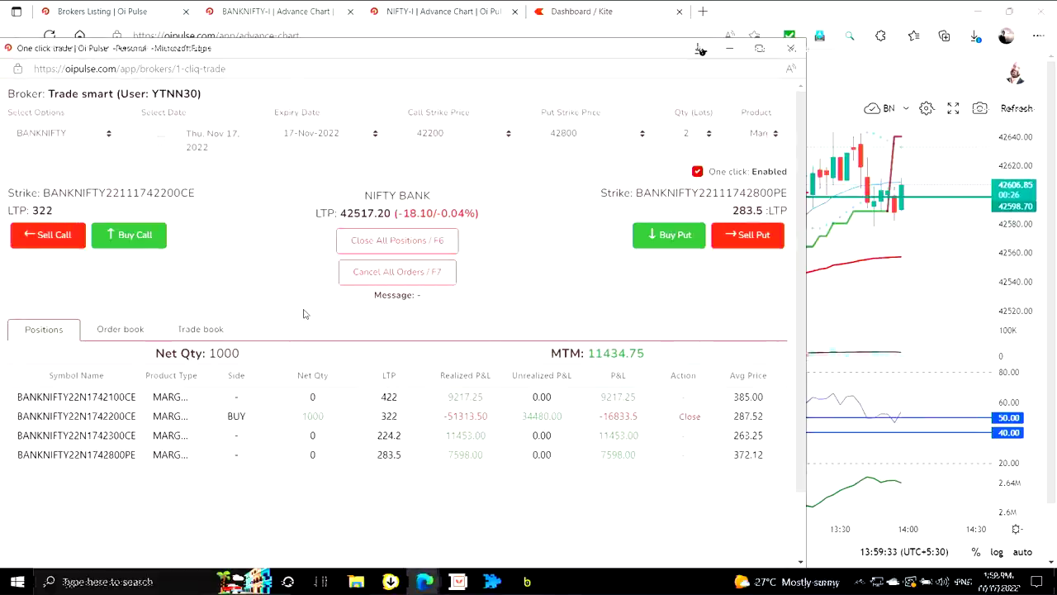
pyautogui.hotkey('alt', 'Tab')
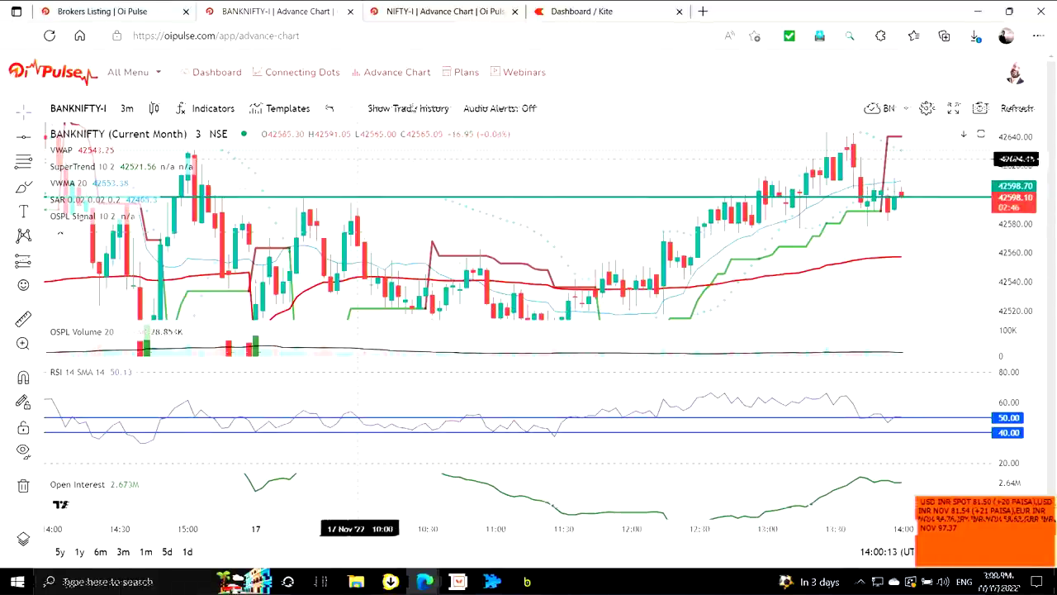
# Compare the 3-minute NIFTY and BANKNIFTY current-month charts in OI Pulse
pyautogui.click(446, 15)
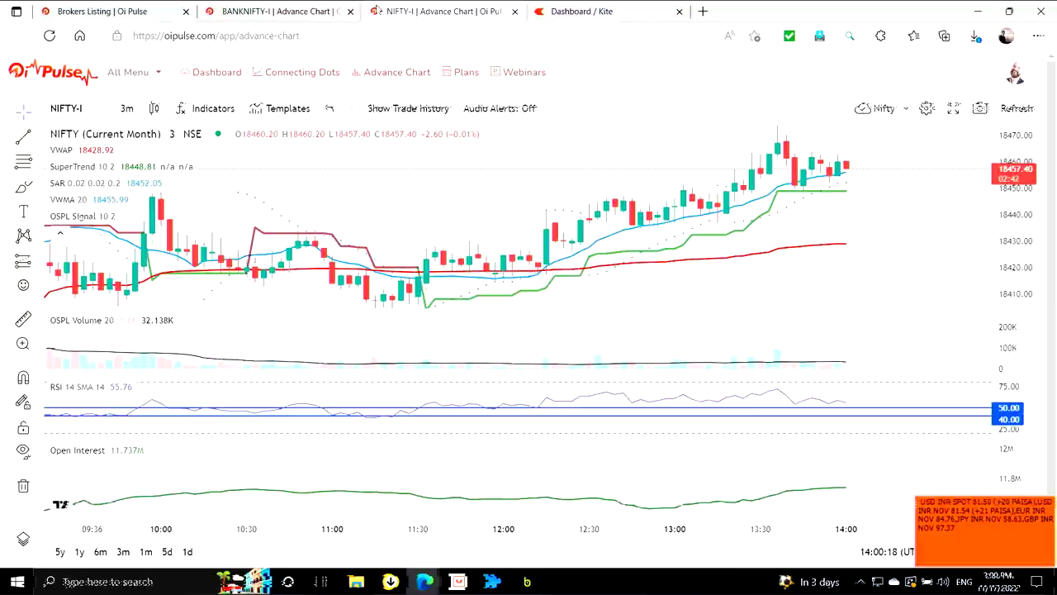
pyautogui.click(277, 7)
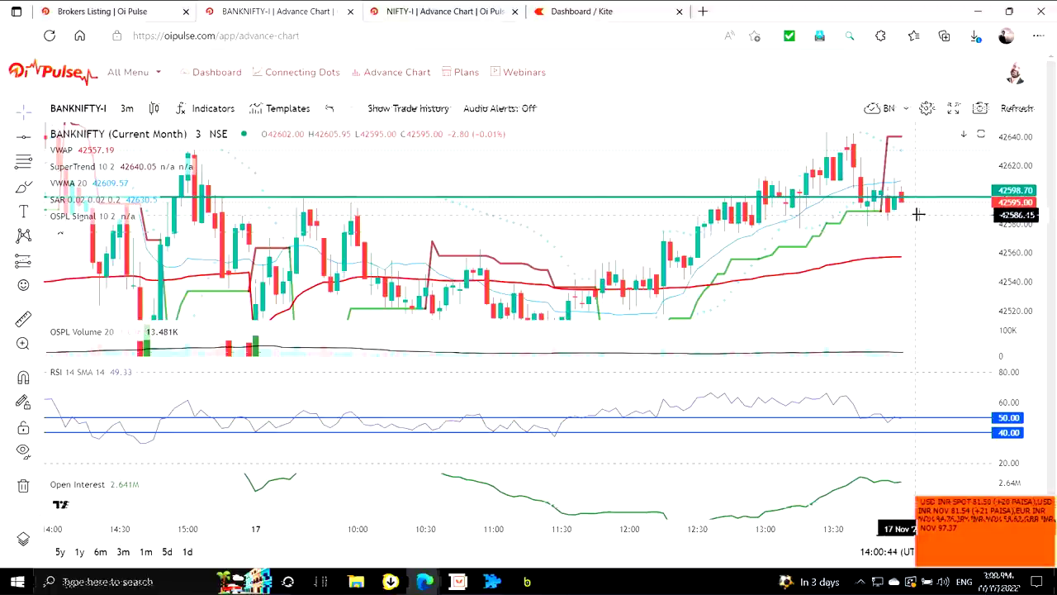
pyautogui.click(426, 8)
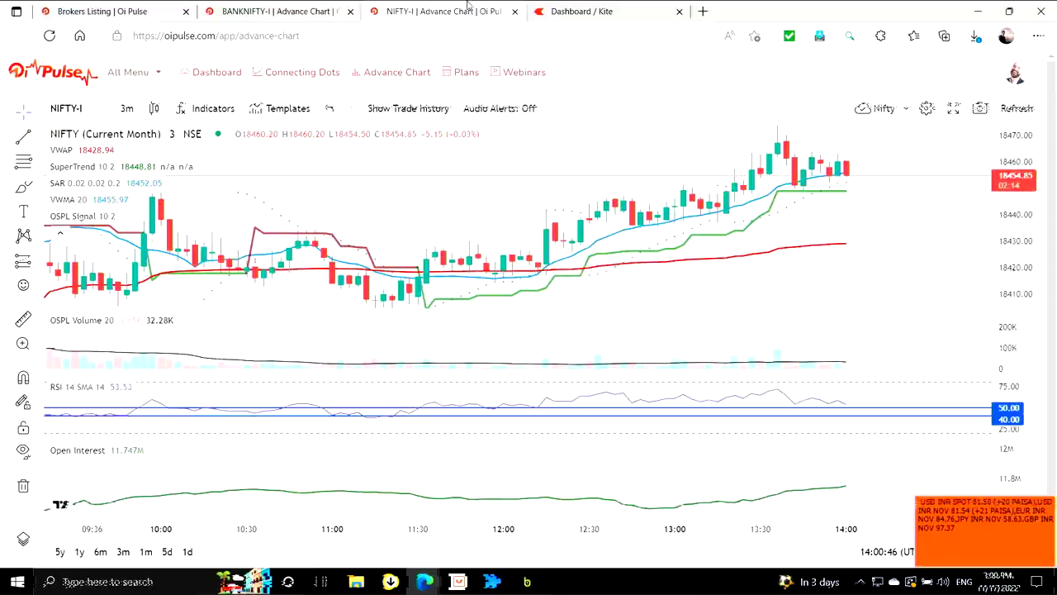
pyautogui.click(303, 12)
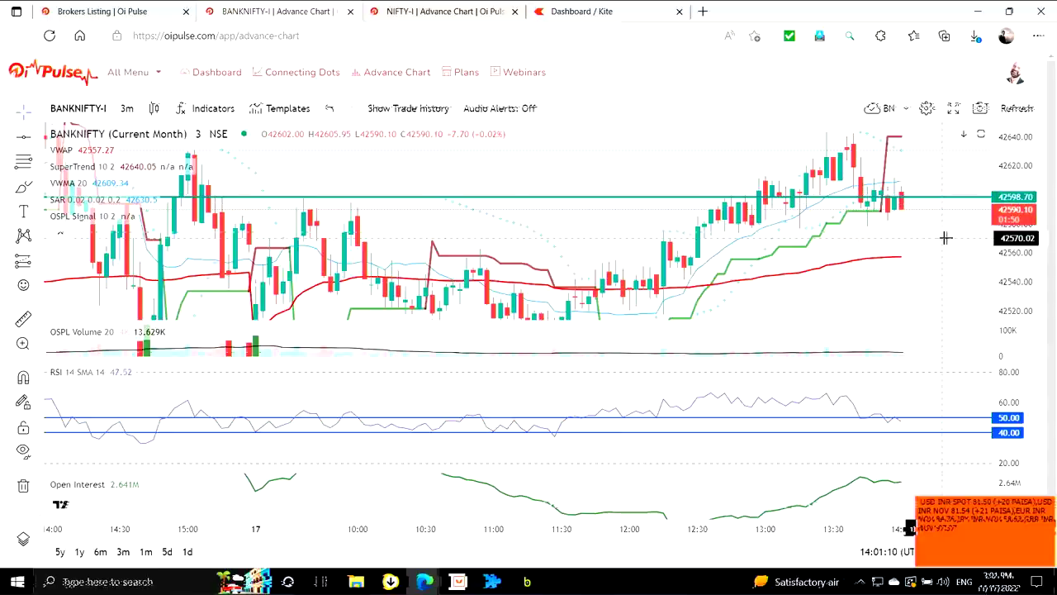
pyautogui.hotkey('alt', 'Tab')
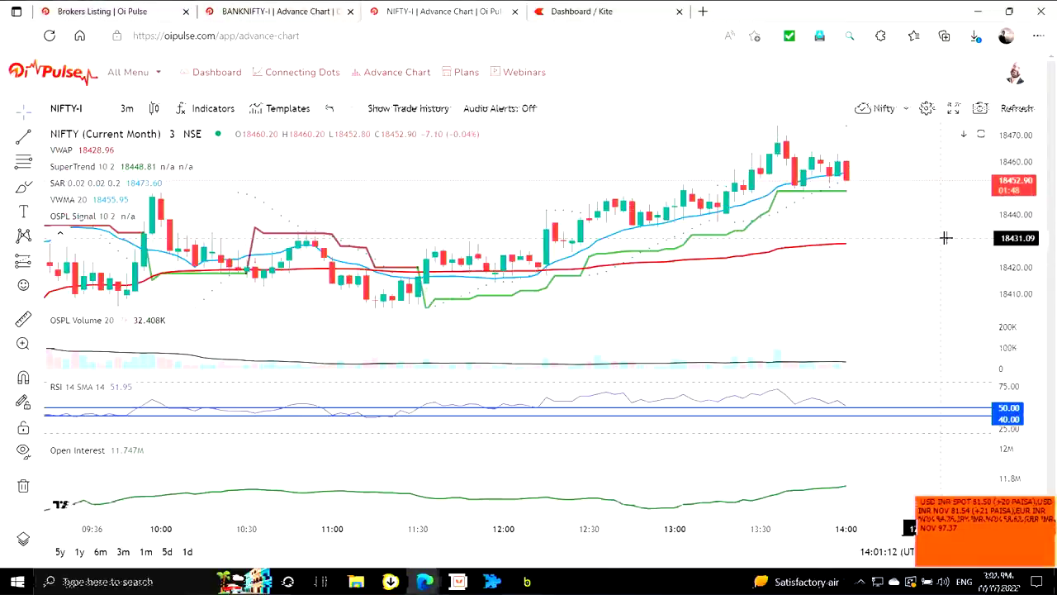
# Return to the one-click trade window and check the open BANKNIFTY positions and their MTM
pyautogui.hotkey('alt', 'Tab')
pyautogui.hotkey('alt', 'Tab')
pyautogui.press('Tab')
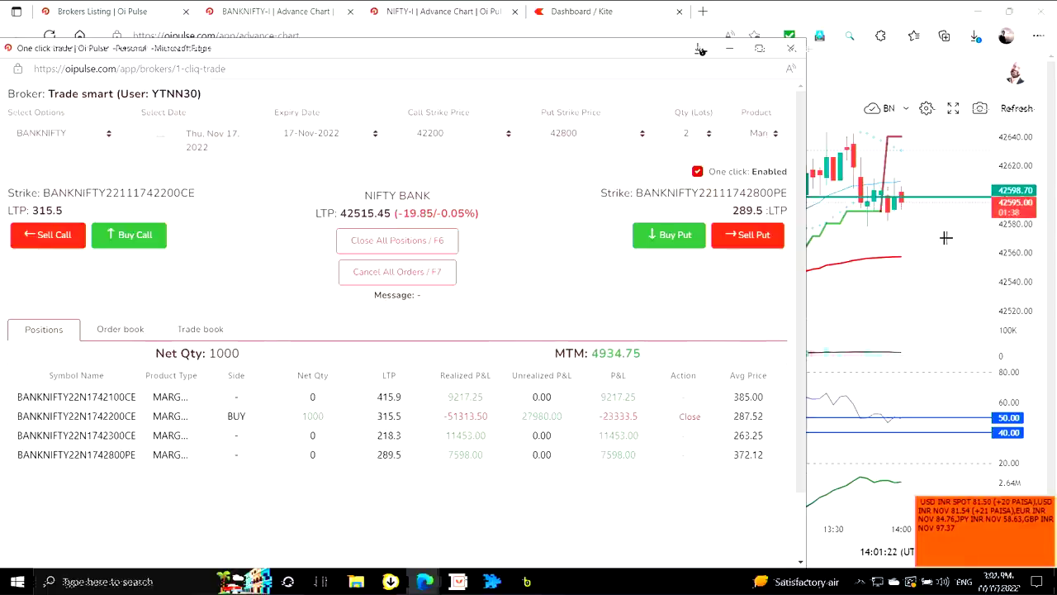
# Switch to TradingView and examine the 3-minute NIFTY and BANKNIFTY index futures charts
pyautogui.hotkey('alt', 'Tab')
pyautogui.hotkey('alt', 'Tab')
pyautogui.hotkey('alt', 'Tab')
pyautogui.hotkey('alt', 'Tab')
pyautogui.hotkey('alt', 'Tab')
pyautogui.hotkey('alt', 'Tab')
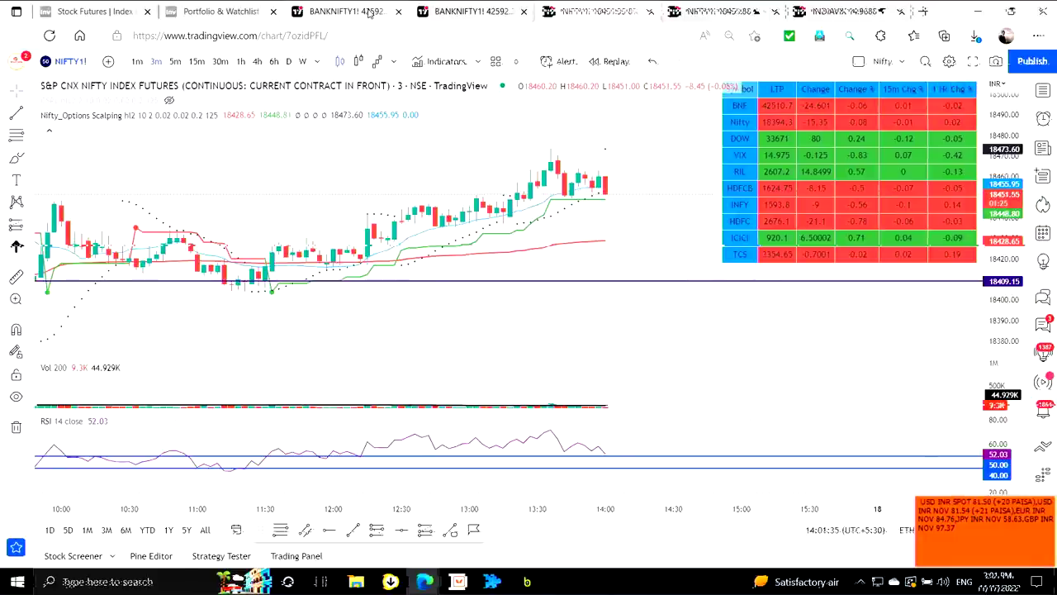
pyautogui.hotkey('ctrl', 'shift', 'Tab')
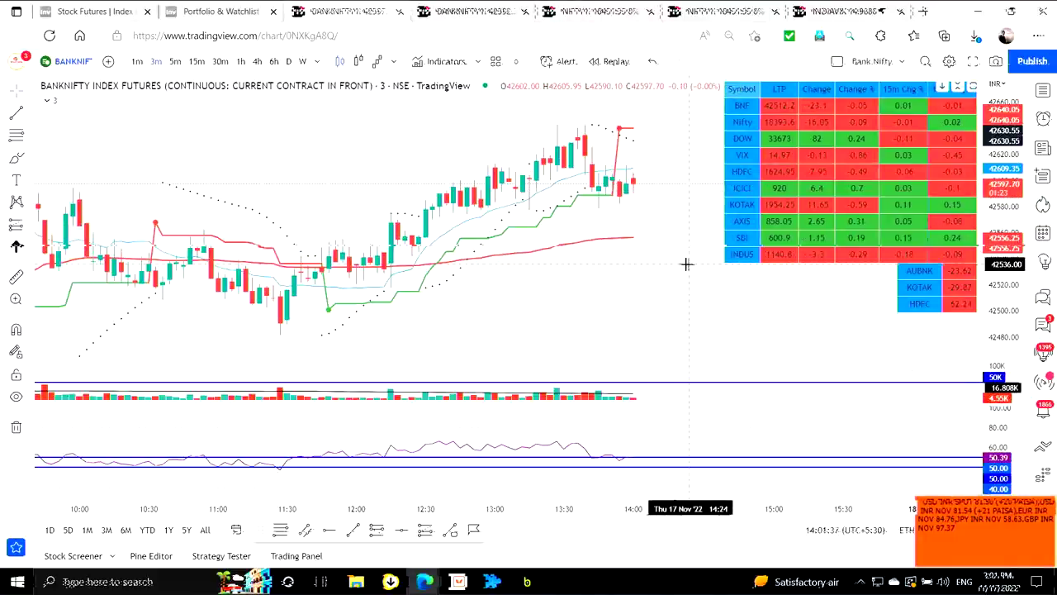
# Compare the 3-minute NIFTY index futures chart with the open BANKNIFTY positions and MTM in the one-click trade window
pyautogui.hotkey('alt', 'Tab')
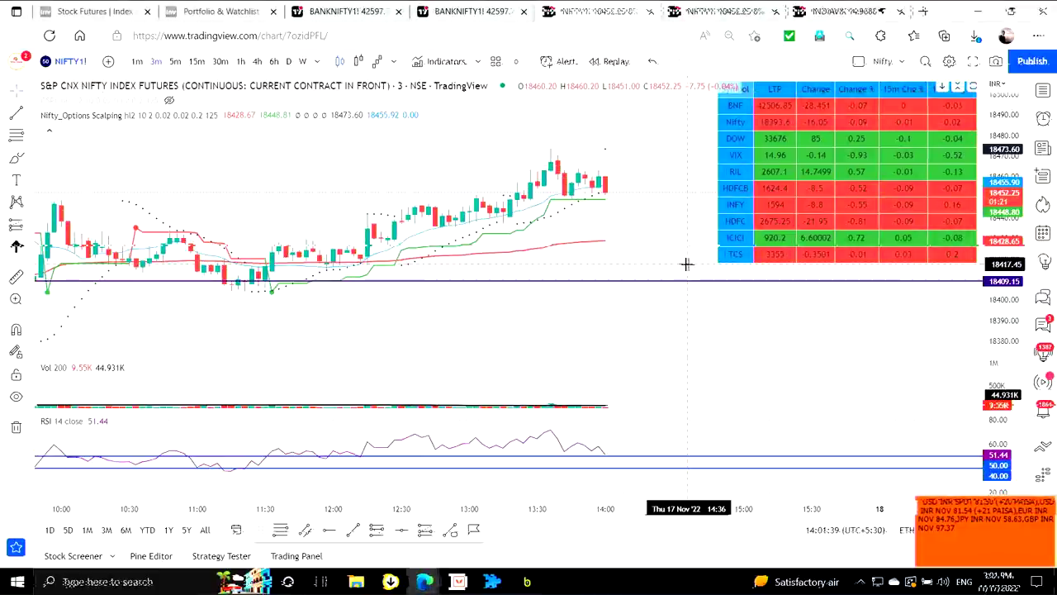
pyautogui.hotkey('alt', 'Tab')
pyautogui.press('Tab')
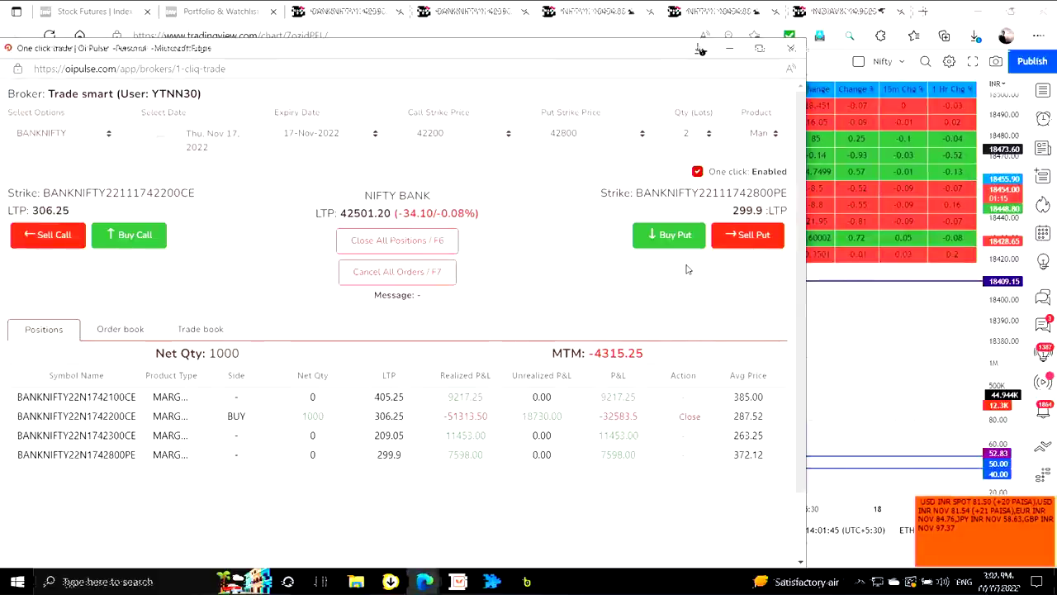
pyautogui.hotkey('alt', 'Tab')
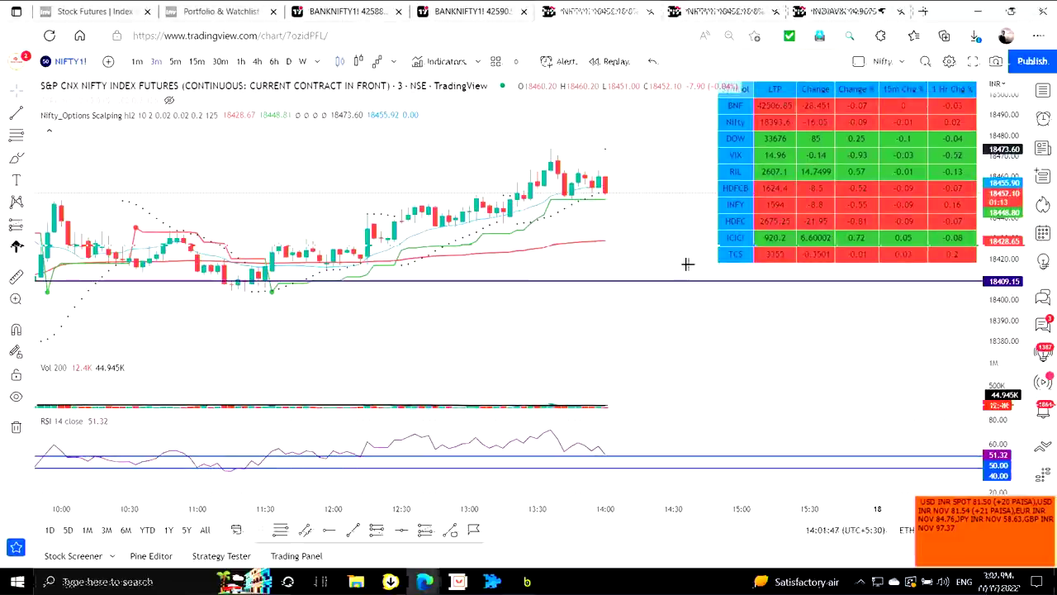
pyautogui.hotkey('alt', 'Tab')
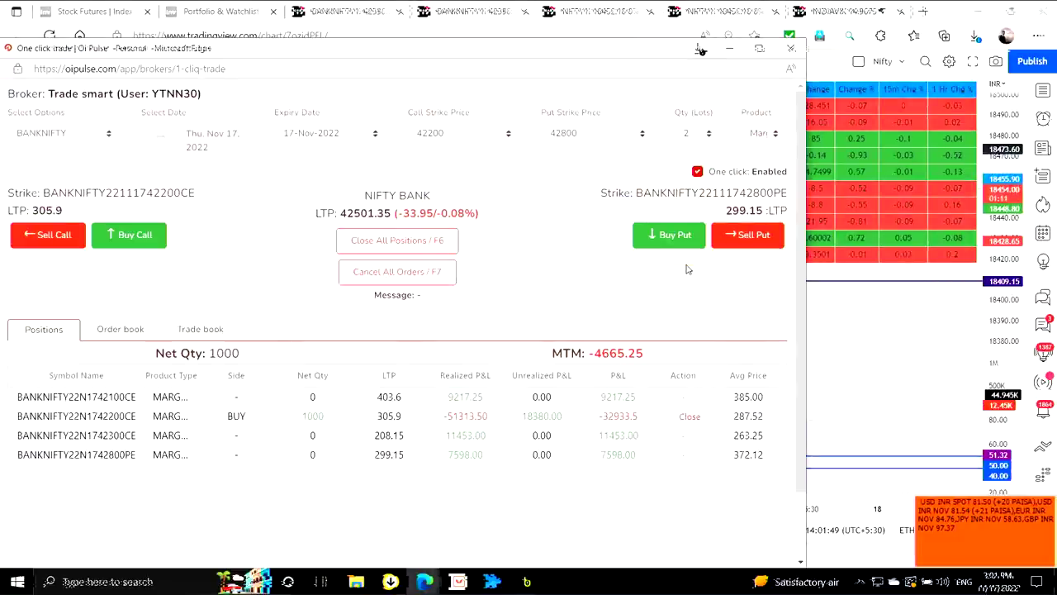
pyautogui.hotkey('alt', 'Tab')
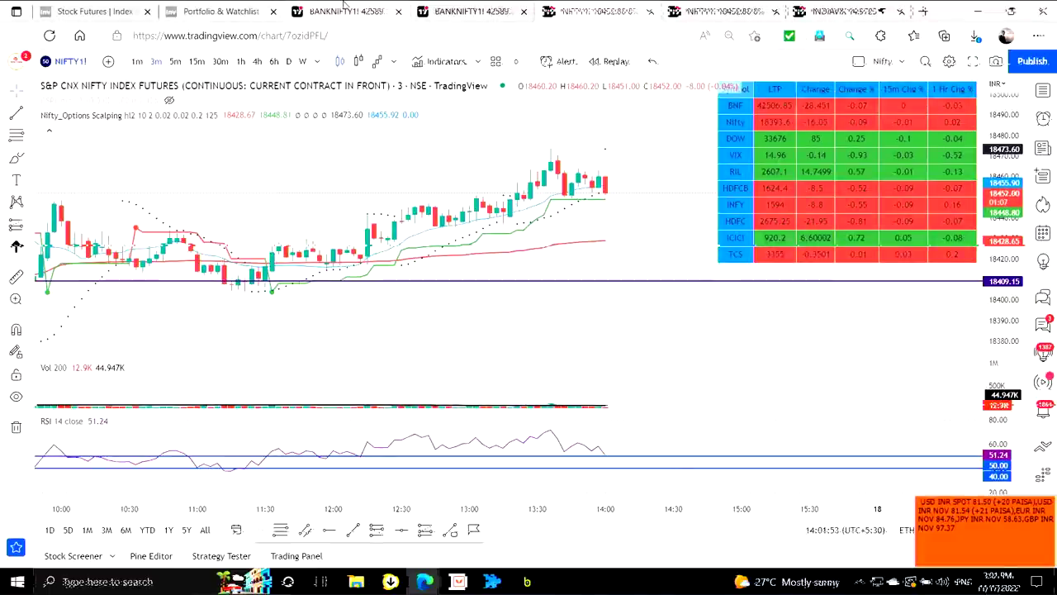
# Review the BANKNIFTY and NIFTY futures charts in TradingView and recheck the one-click trade MTM against the BANKNIFTY chart
pyautogui.click(389, 8)
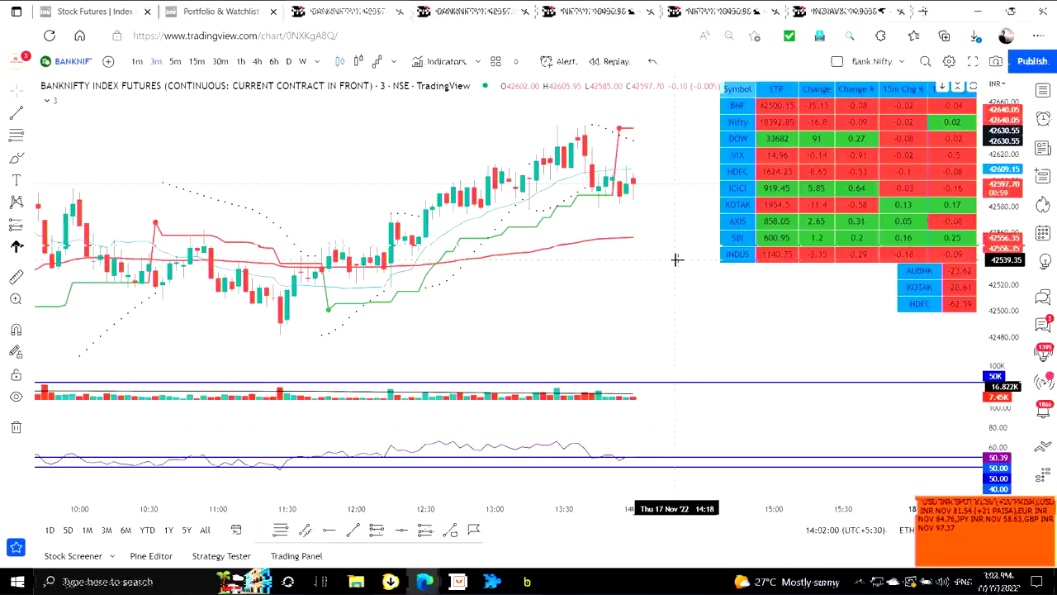
pyautogui.hotkey('alt', 'Tab')
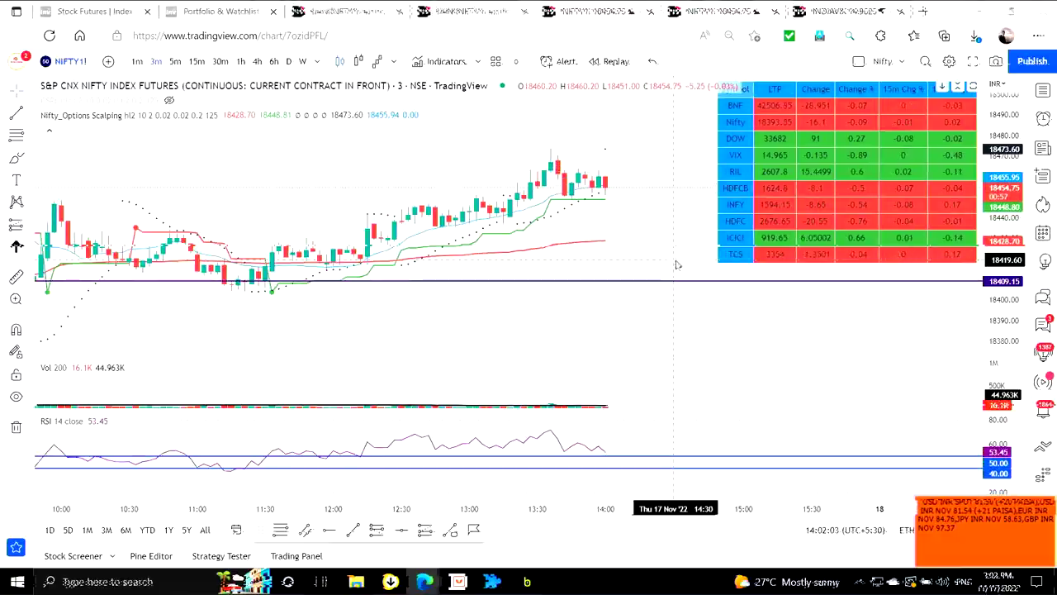
pyautogui.hotkey('alt', 'Tab')
pyautogui.hotkey('alt', 'Tab')
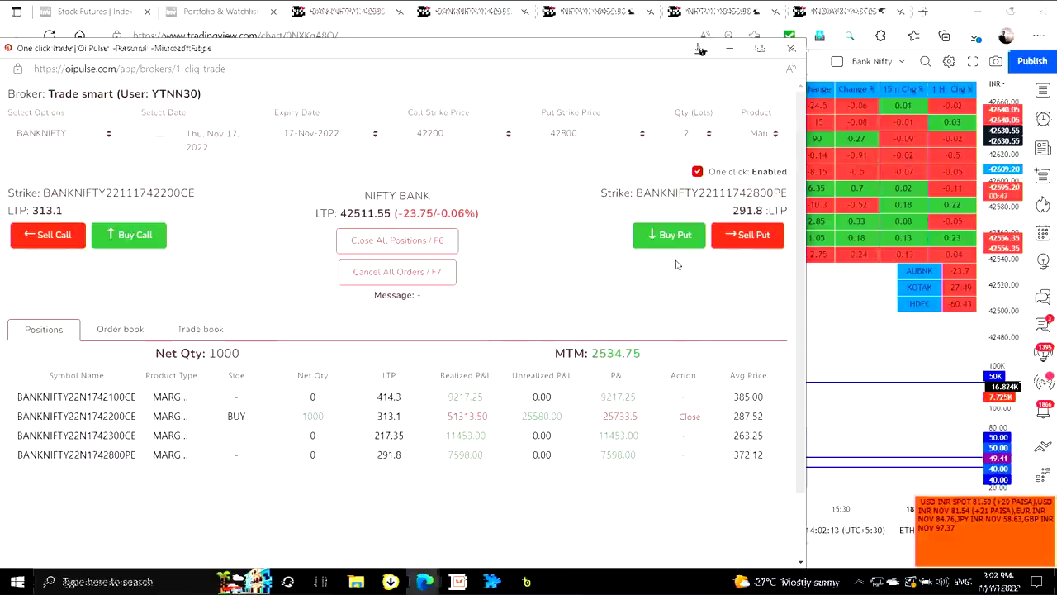
pyautogui.hotkey('alt', 'Tab')
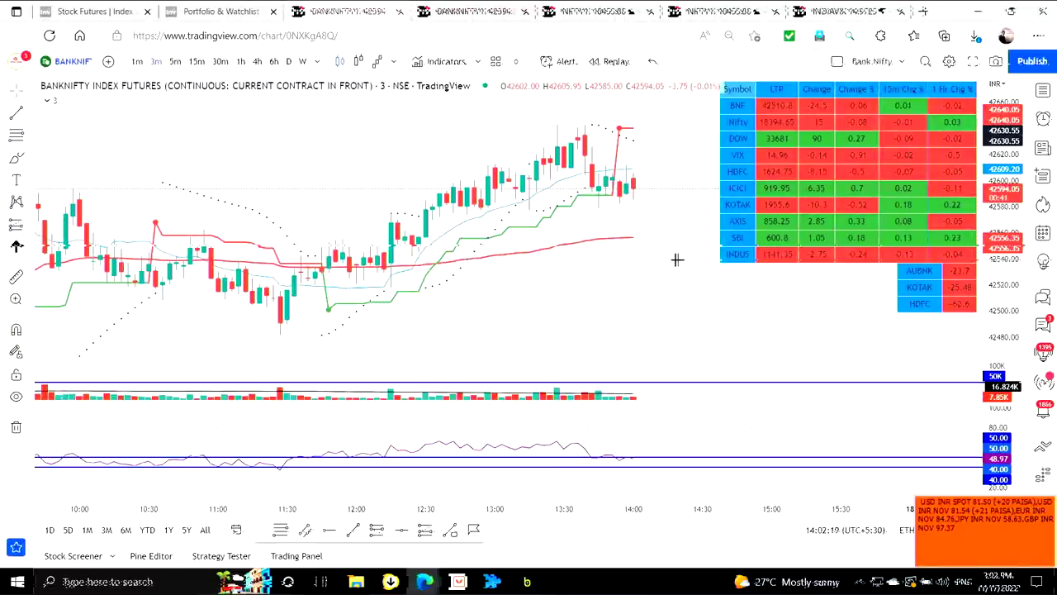
# Switch to OI Pulse and bring up the BANKNIFTY Trending OI table
pyautogui.hotkey('alt', 'Tab')
pyautogui.hotkey('alt', 'Tab')
pyautogui.hotkey('alt', 'Tab')
pyautogui.hotkey('alt', 'Tab')
pyautogui.hotkey('alt', 'Tab')
pyautogui.hotkey('alt', 'Tab')
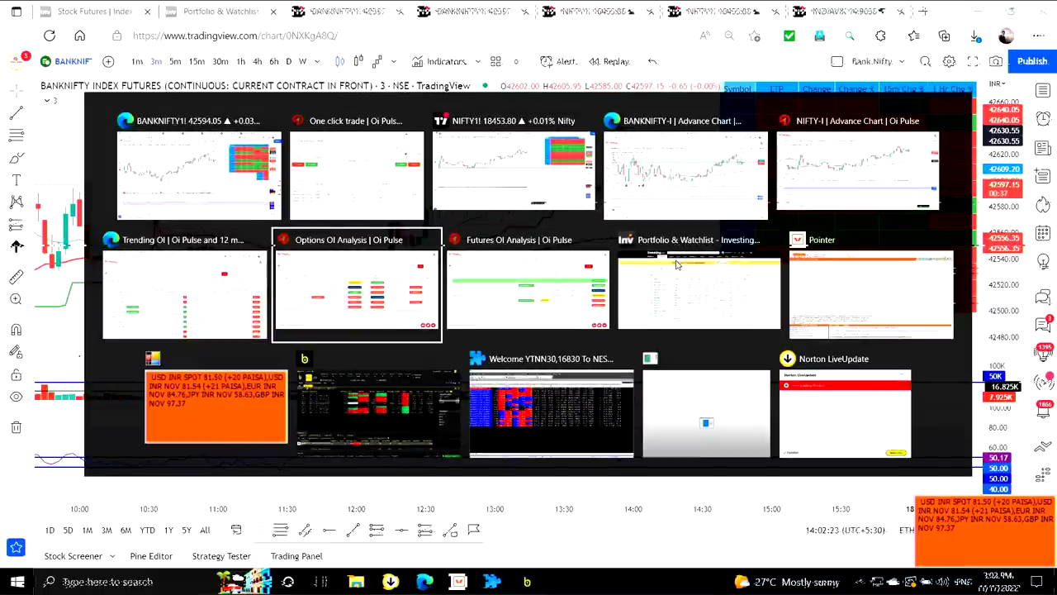
pyautogui.hotkey('alt', 'shift', 'Tab')
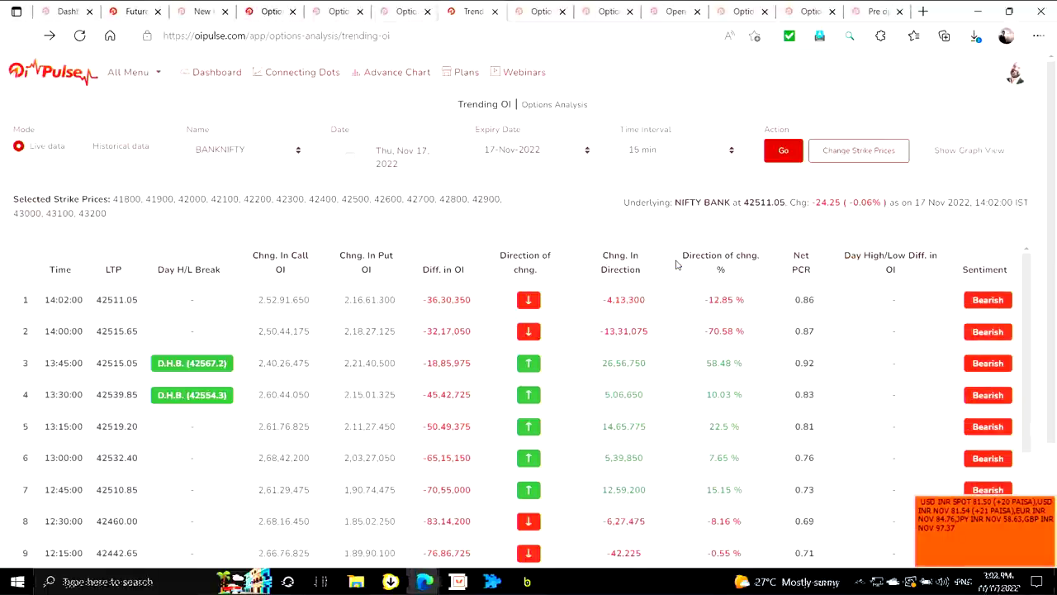
# Examine the Trending OI data for NIFTY and set the table back to BANKNIFTY
pyautogui.click(248, 154)
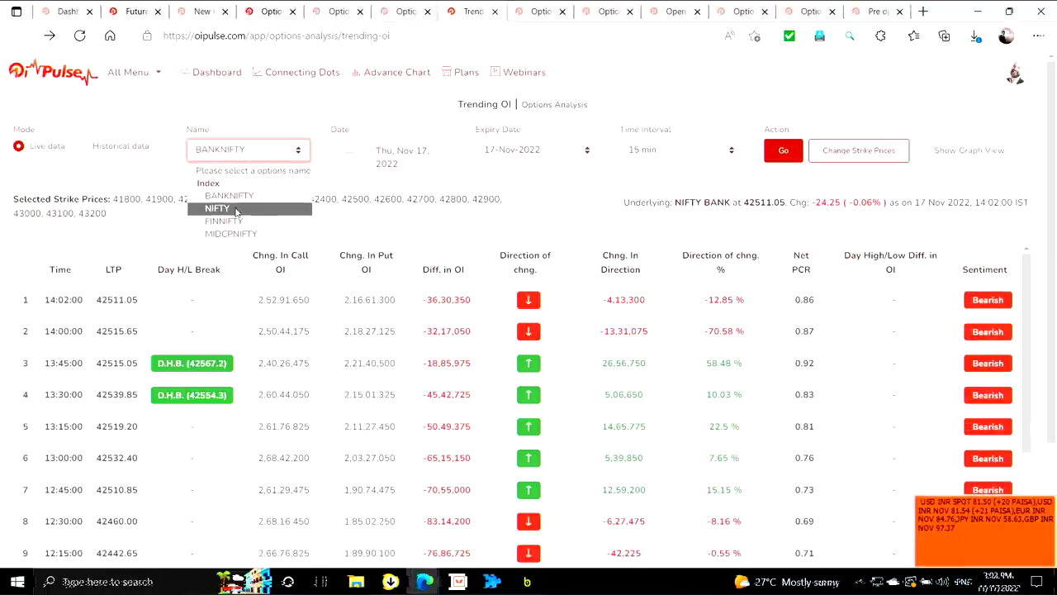
pyautogui.click(236, 209)
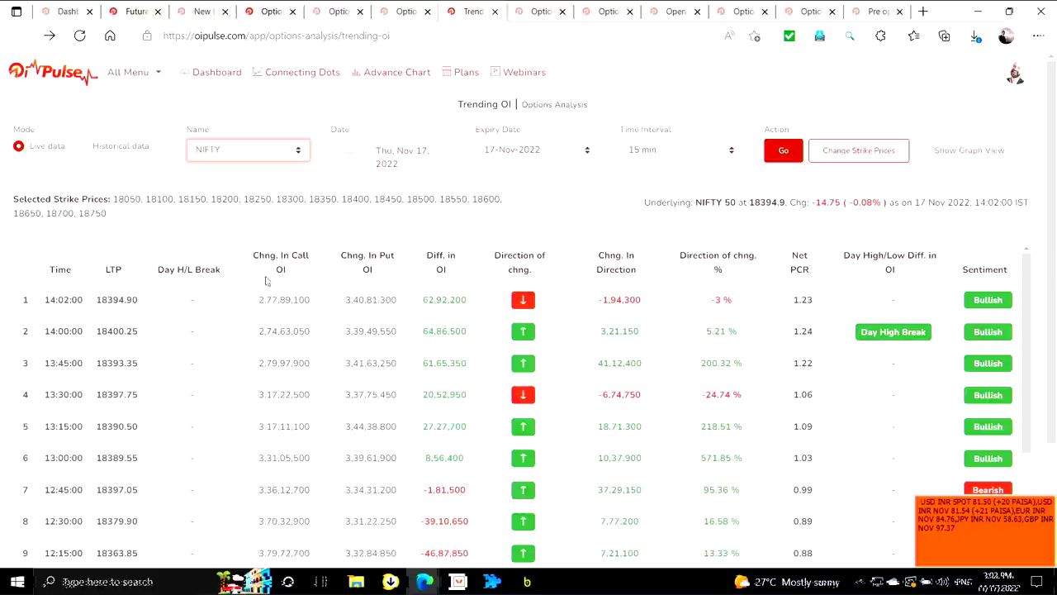
pyautogui.click(237, 157)
pyautogui.click(244, 196)
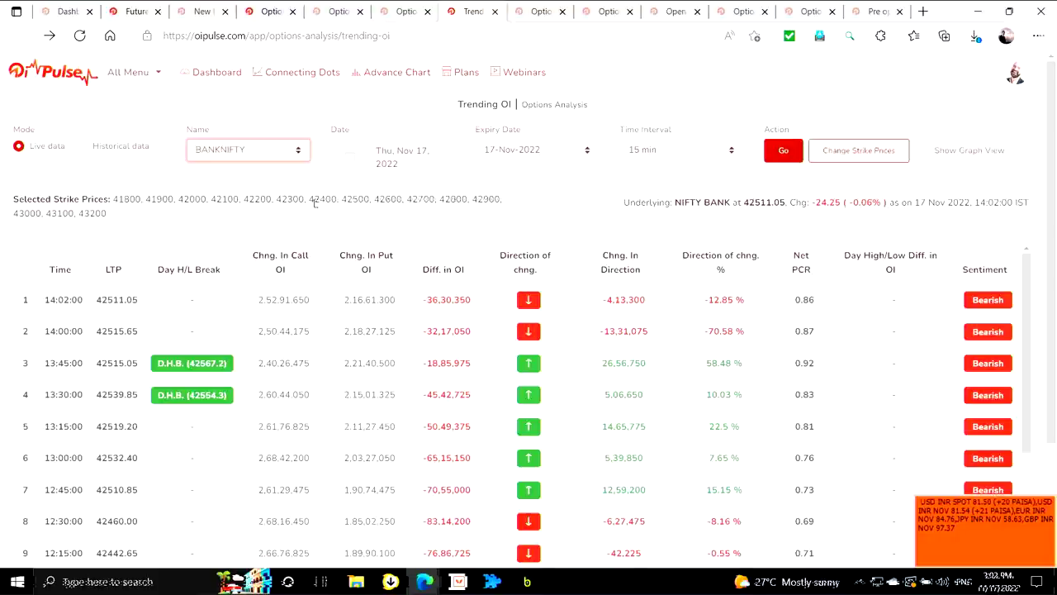
# Monitor the BANKNIFTY futures chart in TradingView alongside the 42200 call position in the one-click trade window
pyautogui.hotkey('alt', 'Tab')
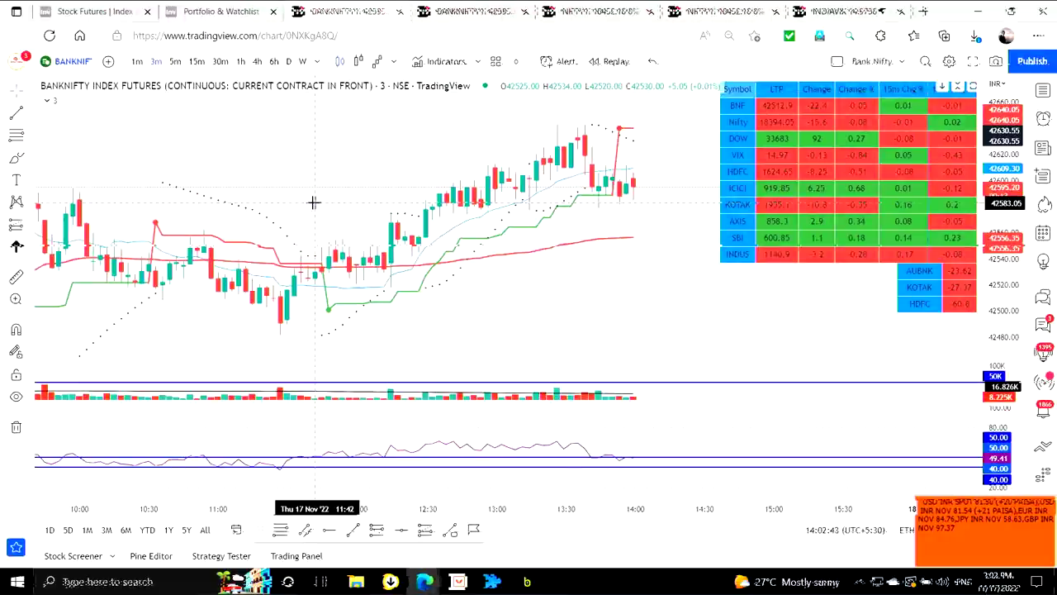
pyautogui.hotkey('alt', 'Tab')
pyautogui.press('Tab')
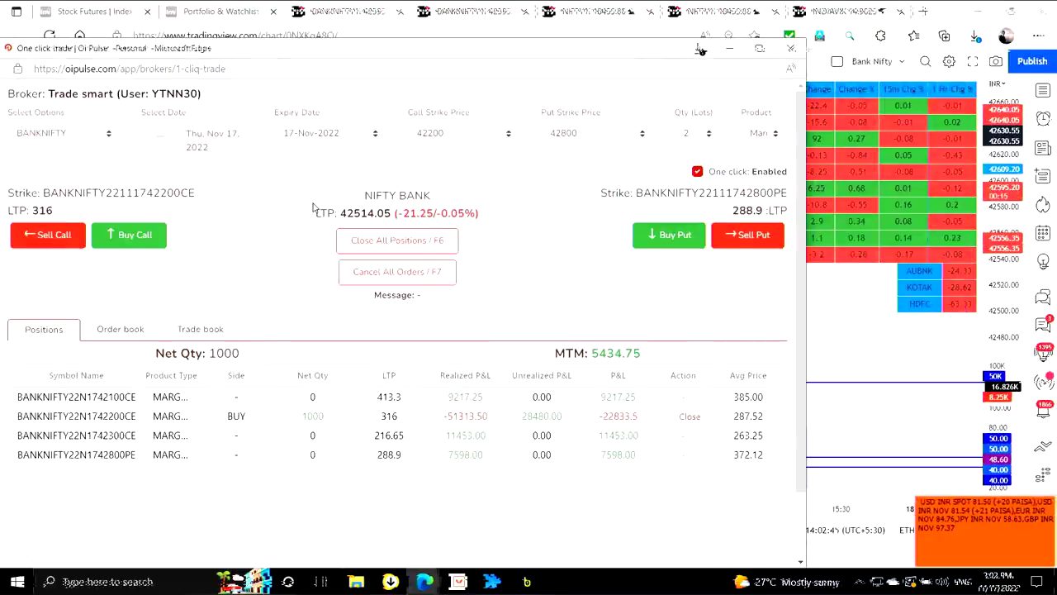
pyautogui.hotkey('alt', 'Tab')
pyautogui.hotkey('alt', 'Tab')
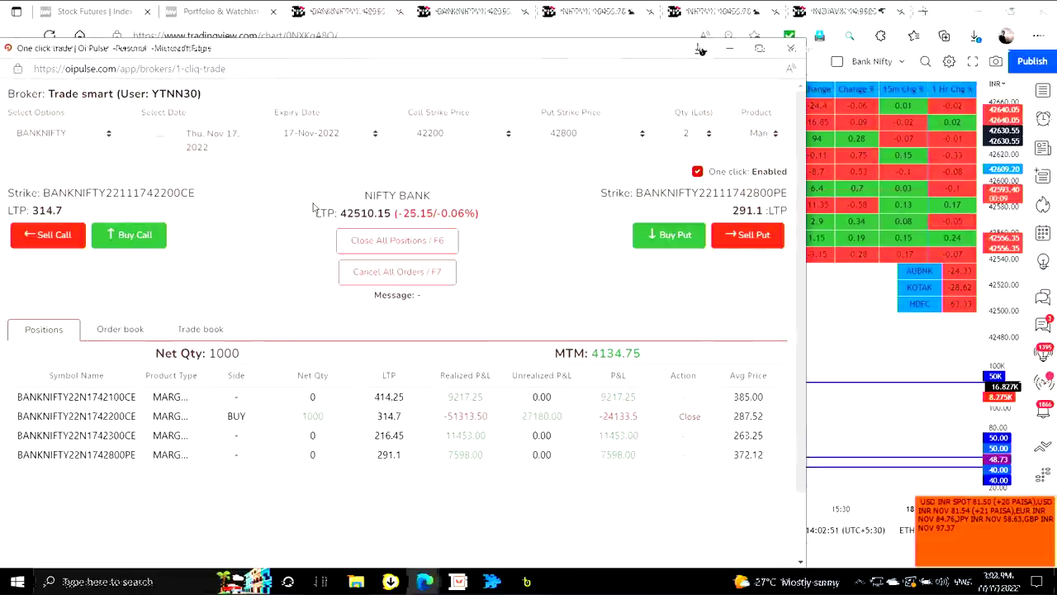
pyautogui.hotkey('alt', 'Tab')
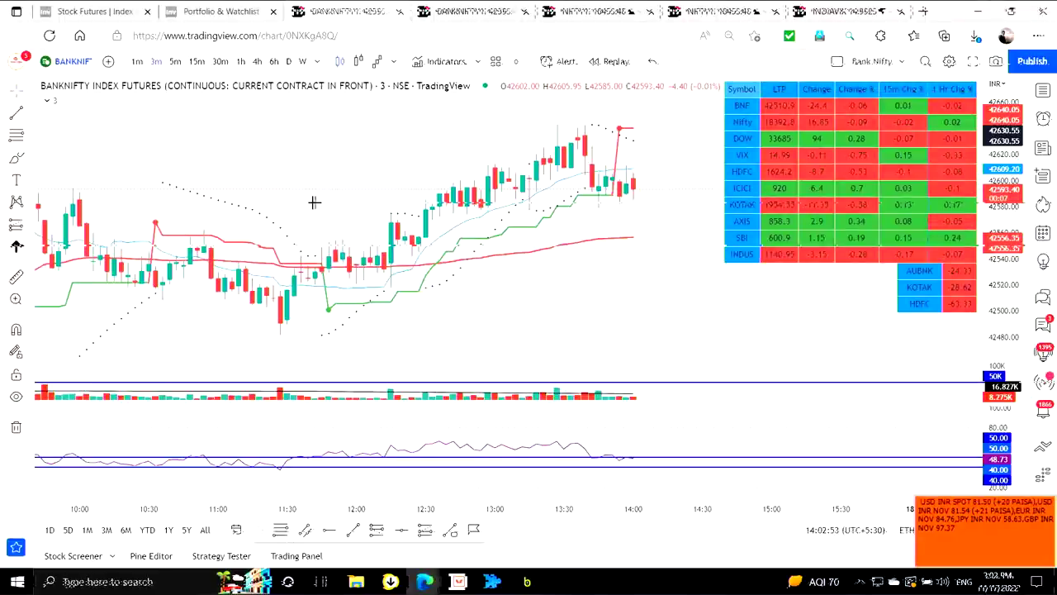
pyautogui.hotkey('alt', 'Tab')
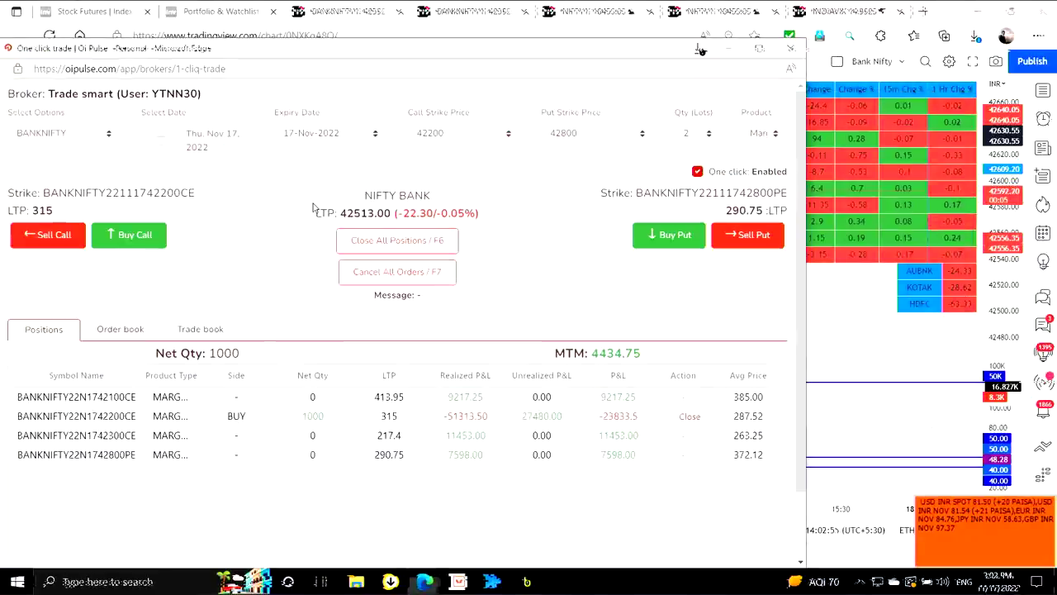
# Open the BANKNIFTY options OI analysis in OI Pulse and view the 42400 strike
pyautogui.hotkey('alt', 'Tab')
pyautogui.press('Tab')
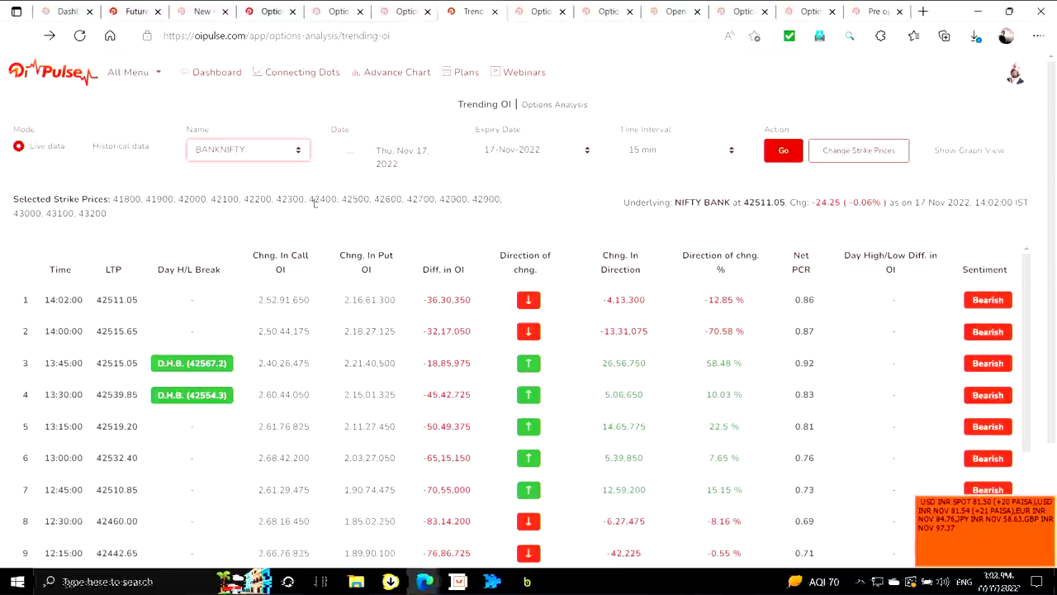
pyautogui.click(266, 9)
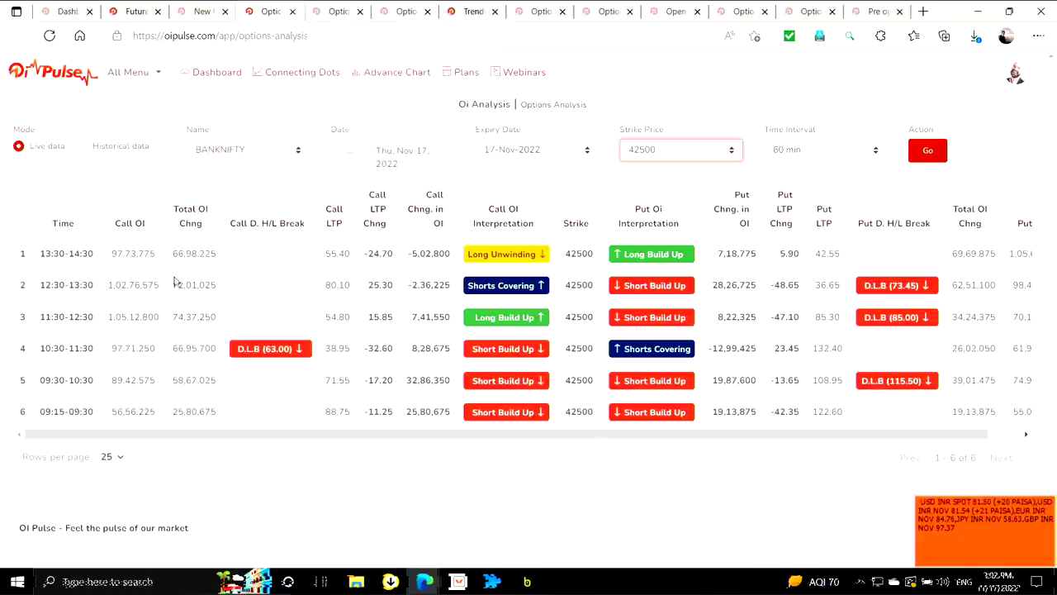
pyautogui.click(701, 147)
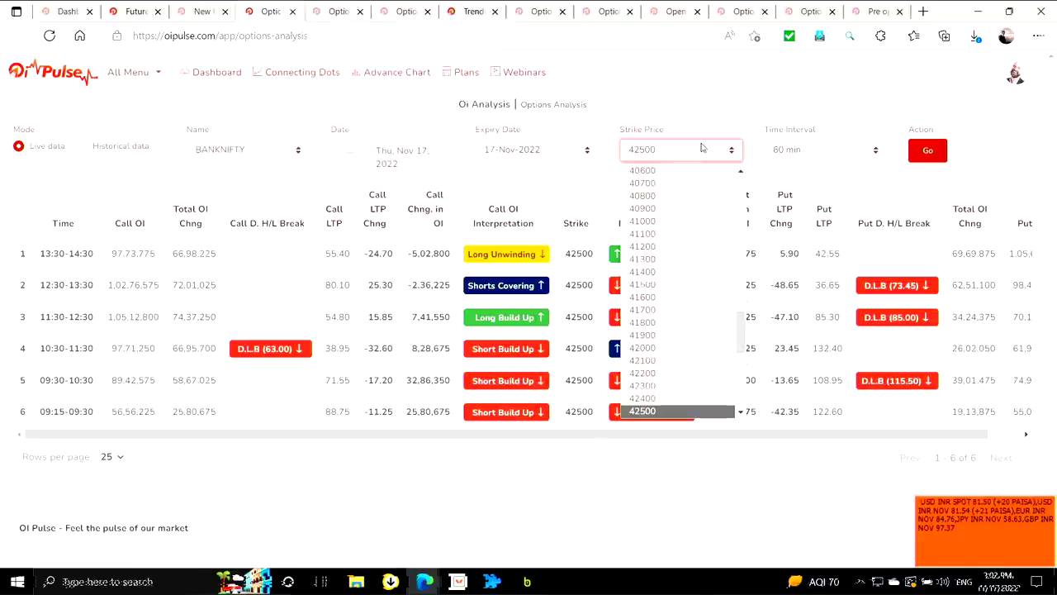
pyautogui.click(653, 399)
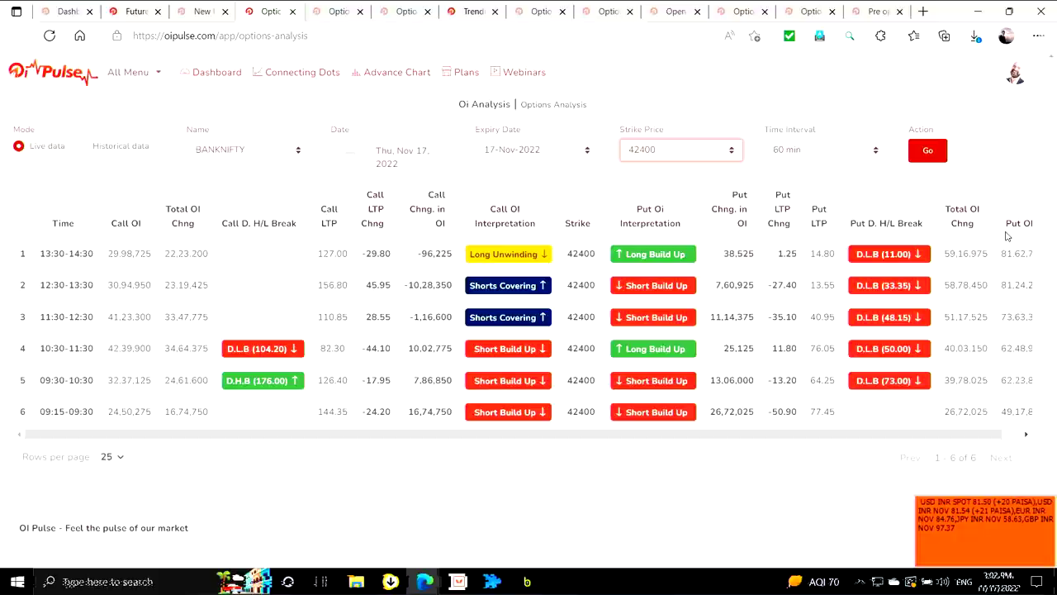
# Examine the options OI analysis for the 42600 strike and return it to the 42500 strike
pyautogui.click(678, 152)
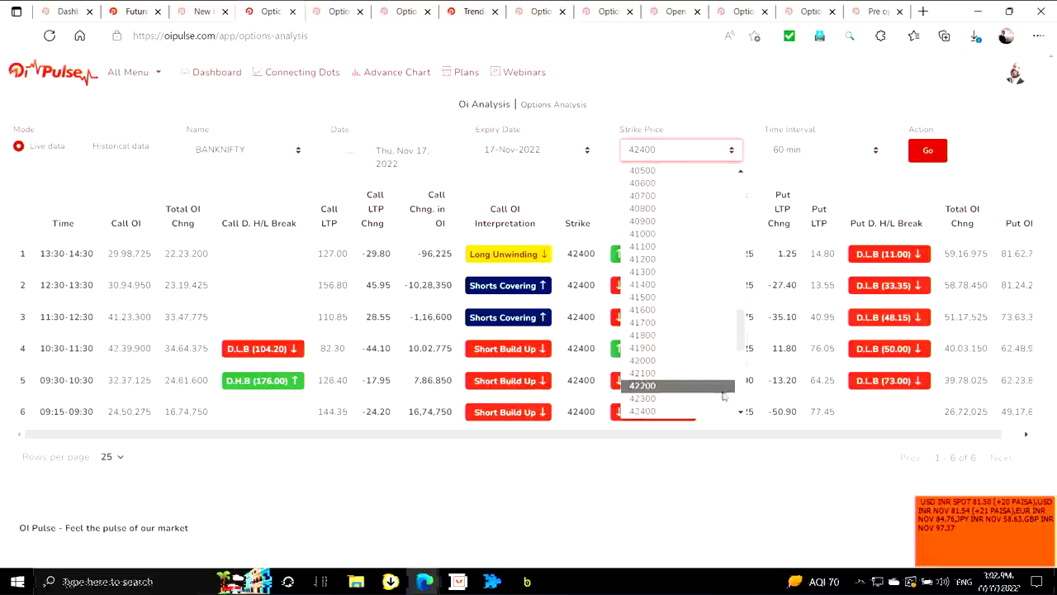
pyautogui.scroll(-1, 744, 414)
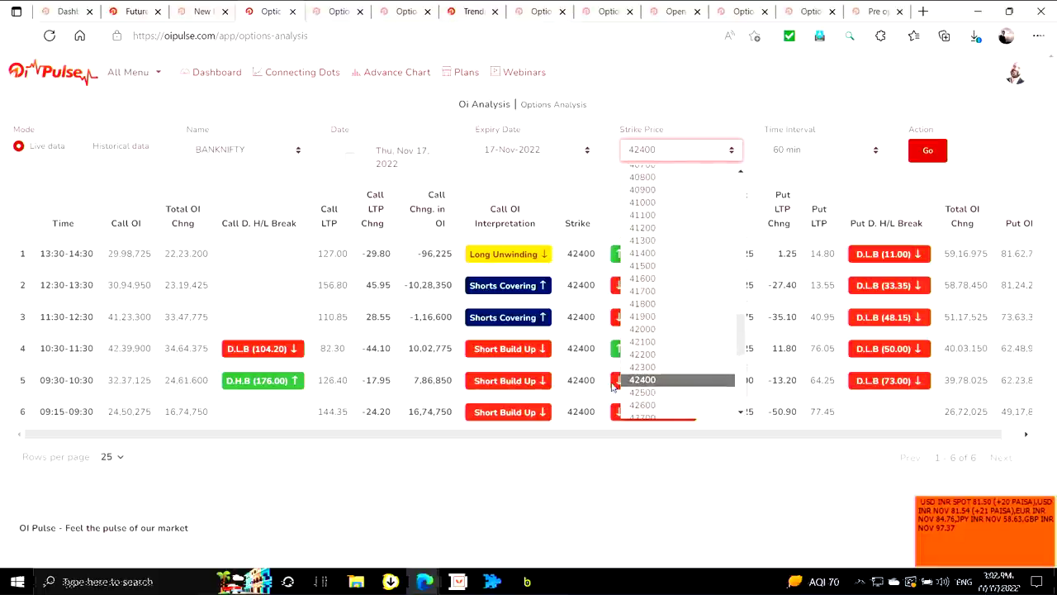
pyautogui.click(630, 413)
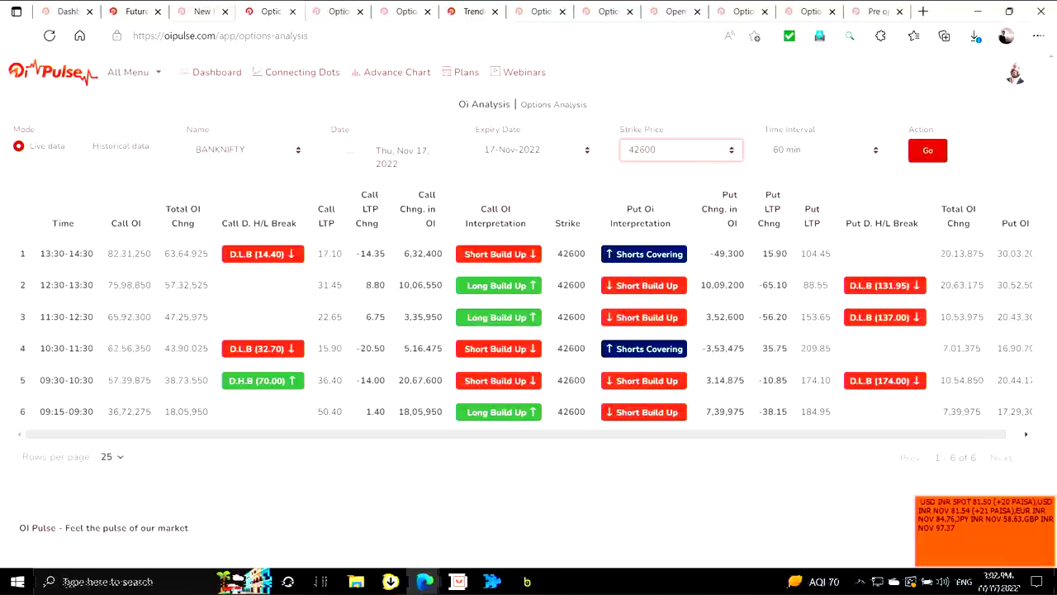
pyautogui.click(644, 156)
pyautogui.click(644, 398)
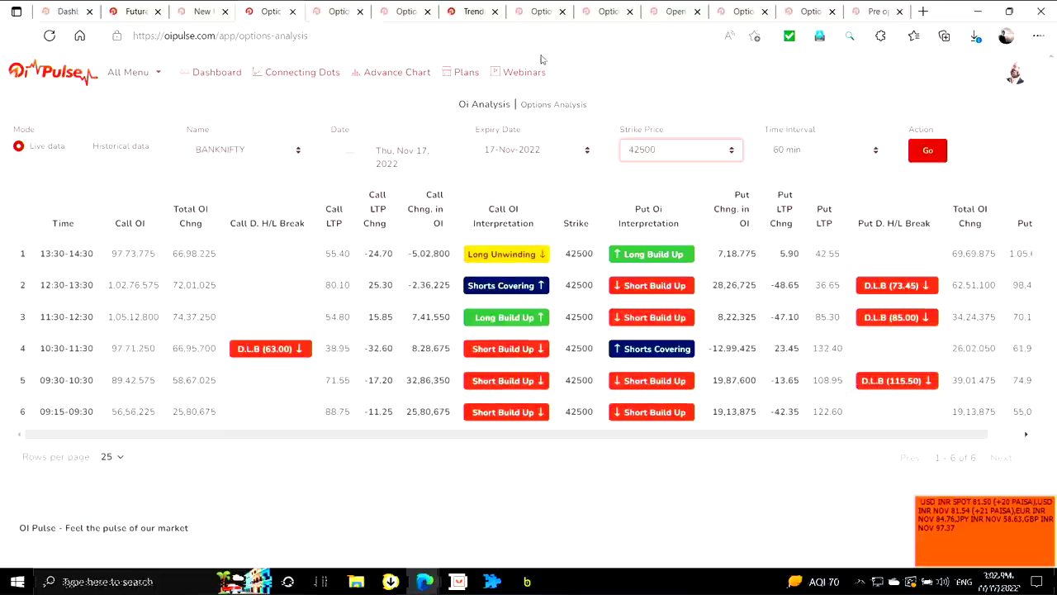
# Glance at the full-day BANKNIFTY options chain and return to the 42500 strike's OI analysis
pyautogui.click(330, 10)
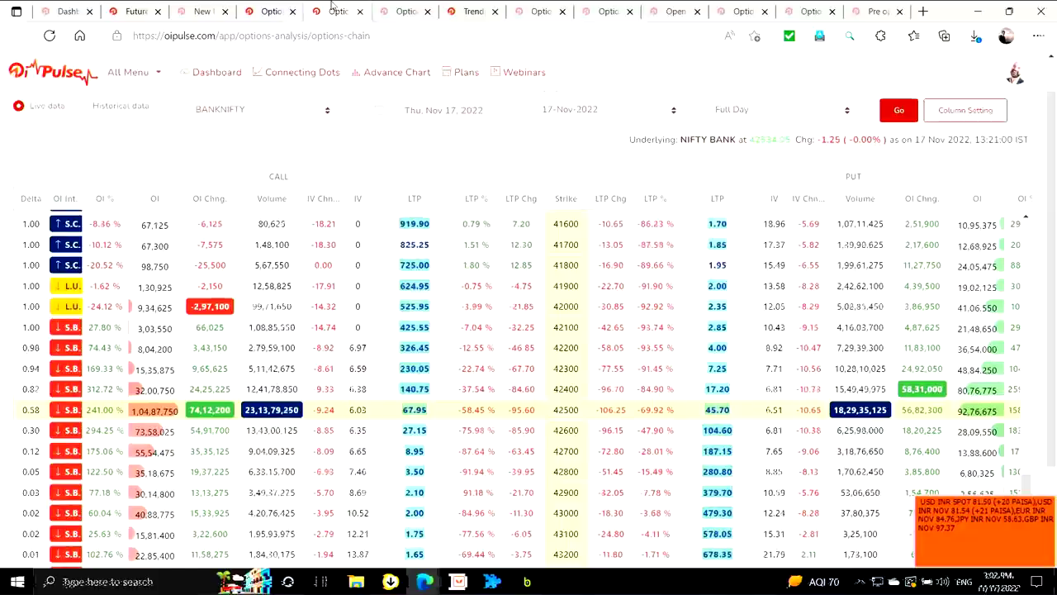
pyautogui.click(272, 8)
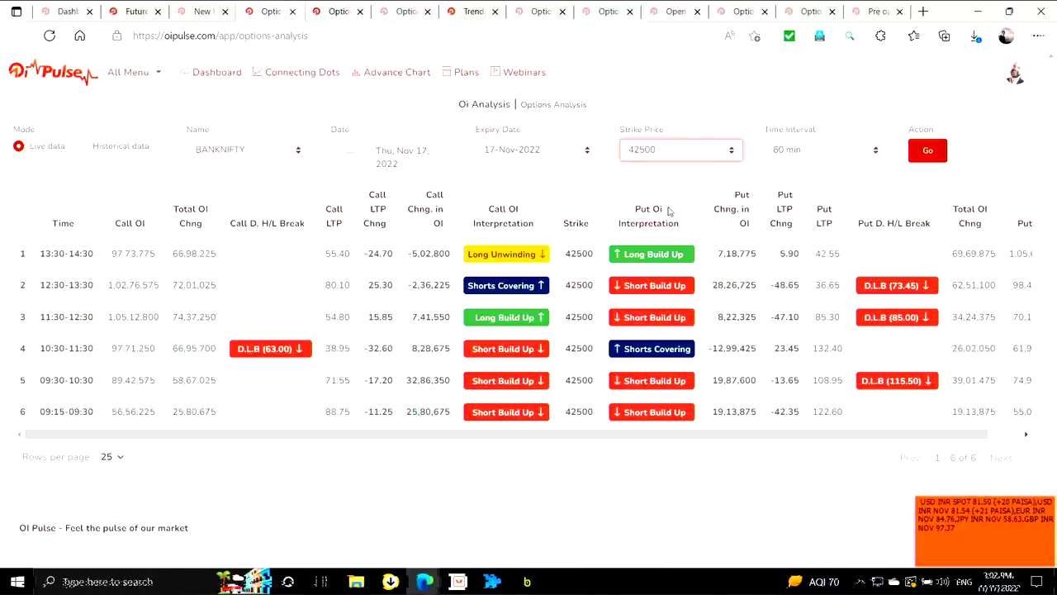
pyautogui.click(607, 196)
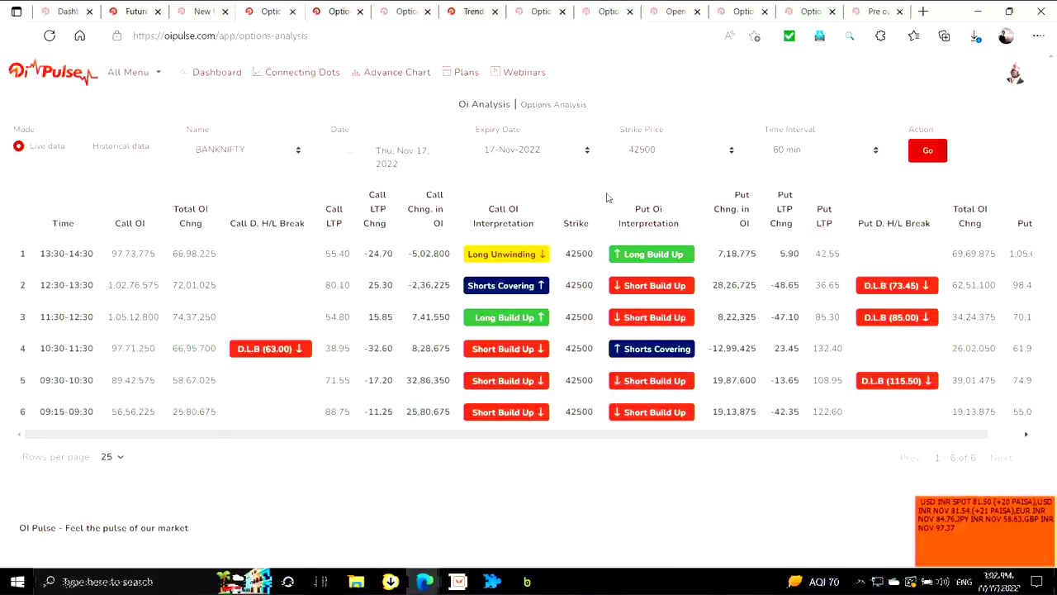
# Switch to the one-click trade window and check the MTM of the open 42200 call position
pyautogui.hotkey('alt', 'Tab')
pyautogui.hotkey('alt', 'Tab')
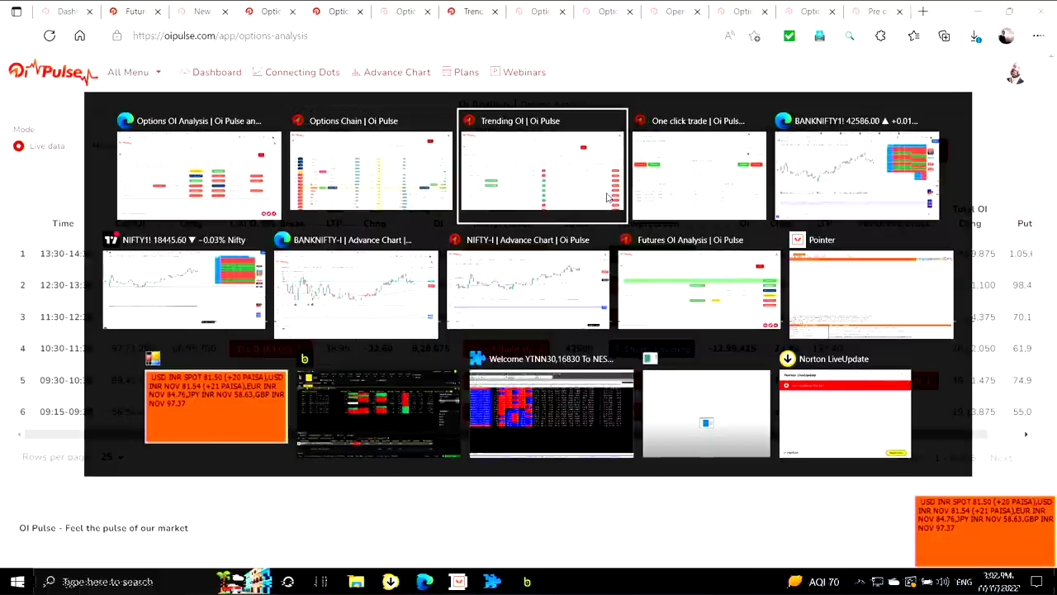
pyautogui.hotkey('alt', 'Tab')
pyautogui.hotkey('alt', 'Tab')
pyautogui.hotkey('alt', 'Tab')
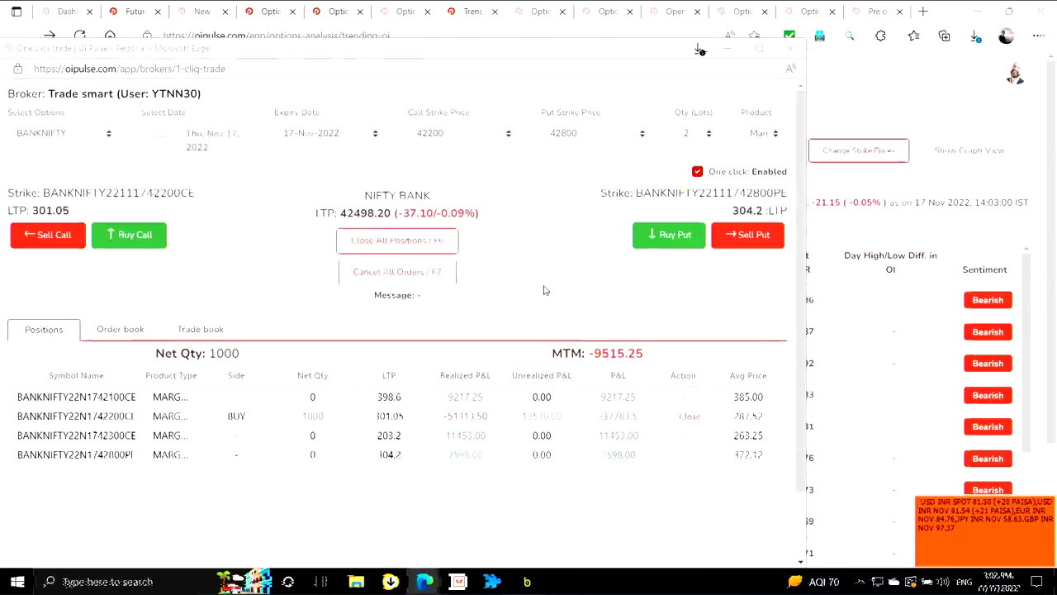
# Switch to TradingView and examine the latest candles on the 3-minute BANKNIFTY futures chart
pyautogui.hotkey('alt', 'Tab')
pyautogui.hotkey('alt', 'Tab')
pyautogui.hotkey('alt', 'Tab')
pyautogui.hotkey('alt', 'Tab')
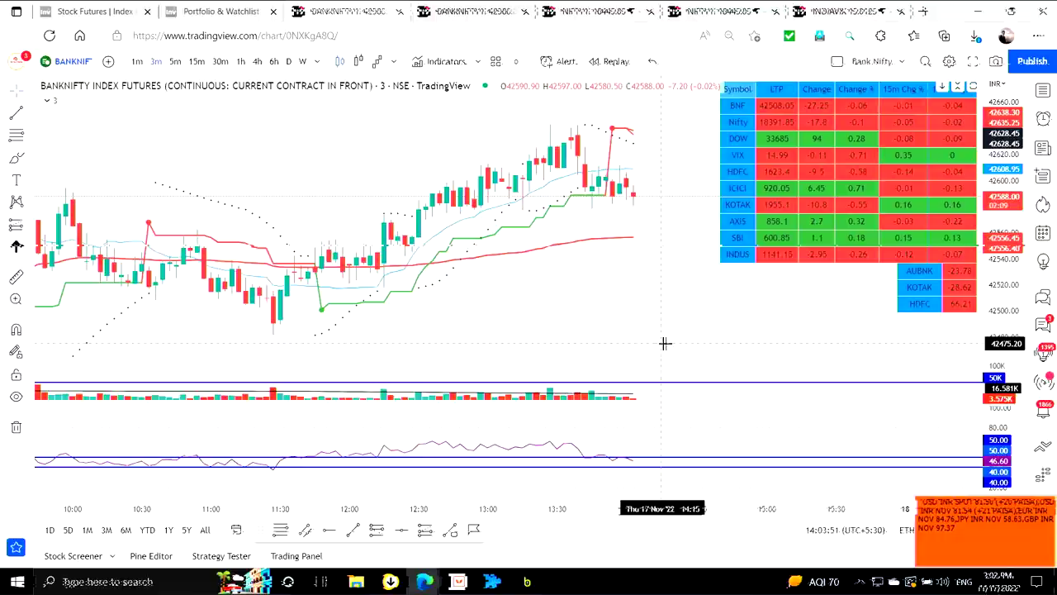
# Switch to OI Pulse and examine the 60-minute futures OI analysis for BANKNIFTY's current month
pyautogui.hotkey('alt', 'Tab')
pyautogui.hotkey('alt', 'Tab')
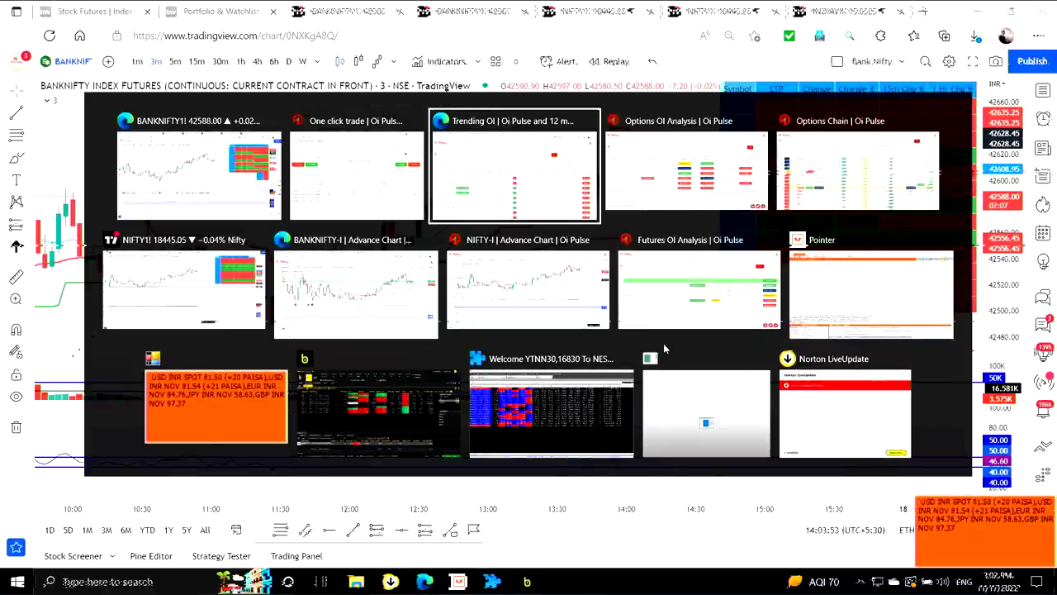
pyautogui.click(136, 11)
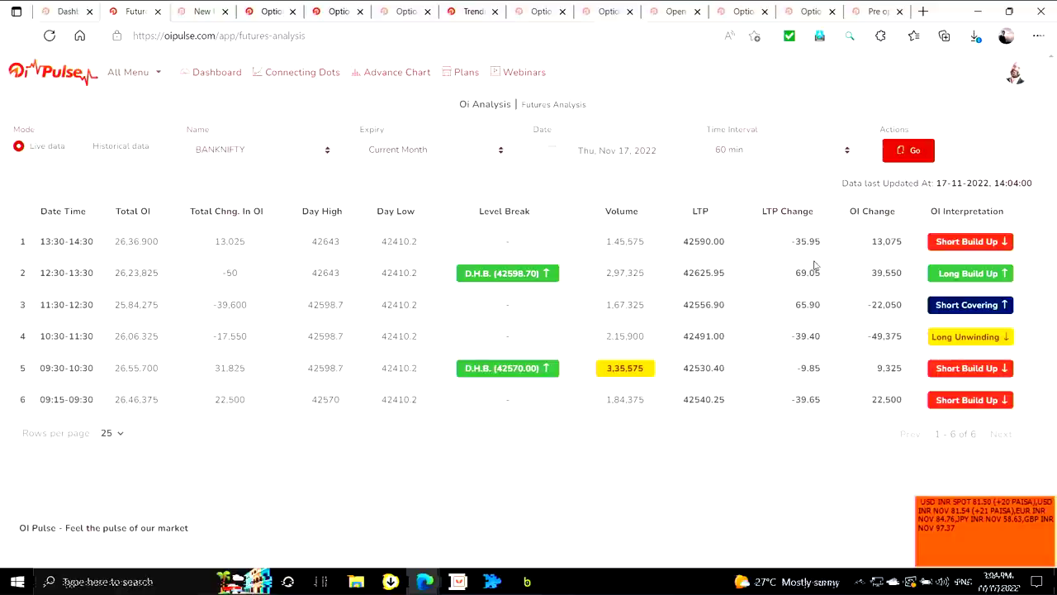
# Switch to TradingView and check the 3-minute and daily BANKNIFTY futures charts, plus the 3-minute NIFTY futures chart
pyautogui.hotkey('alt', 'Tab')
pyautogui.hotkey('alt', 'Tab')
pyautogui.press('Tab')
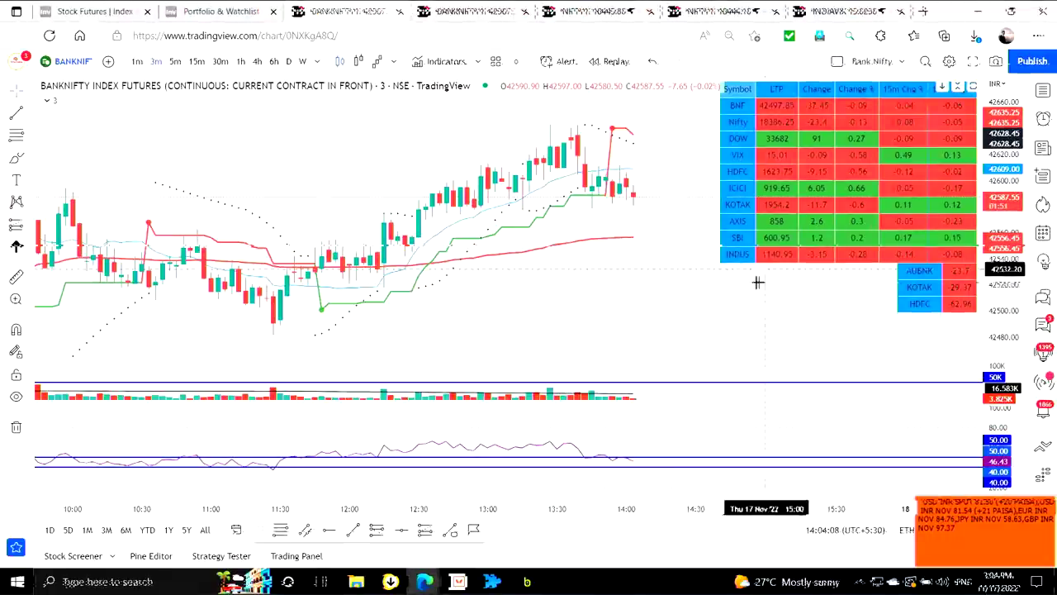
pyautogui.hotkey('alt', 'Tab')
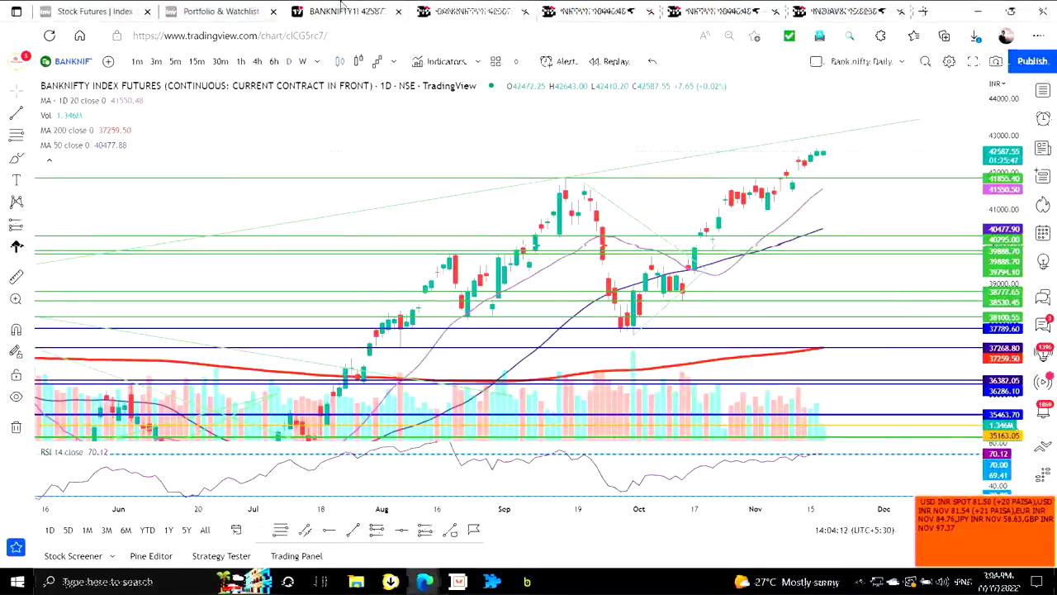
pyautogui.hotkey('alt', 'Tab')
pyautogui.click(633, 9)
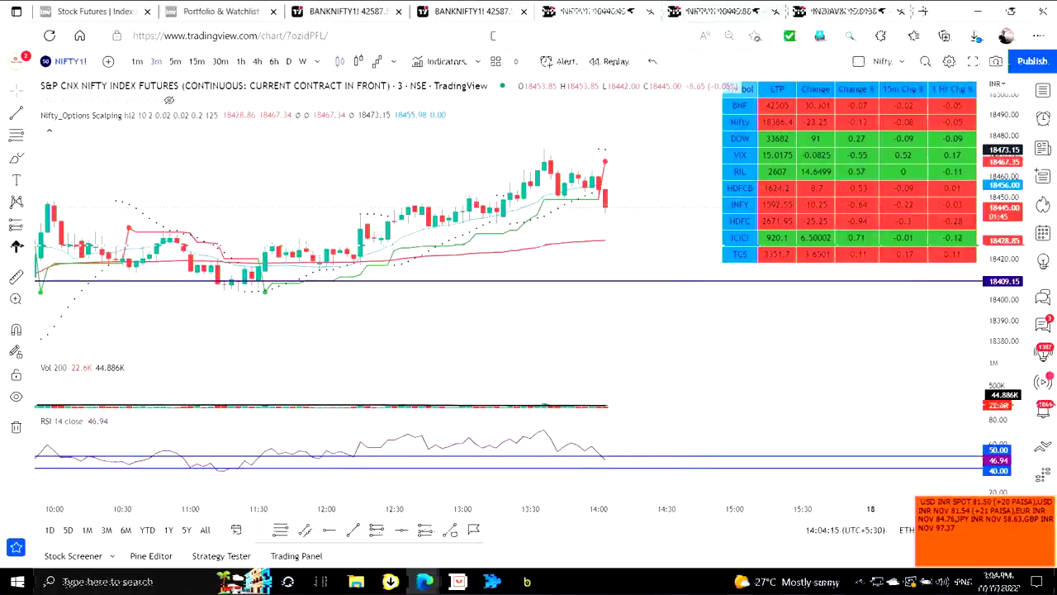
# Compare the latest candles on the 3-minute BANKNIFTY futures chart with those on the NIFTY futures chart
pyautogui.click(352, 11)
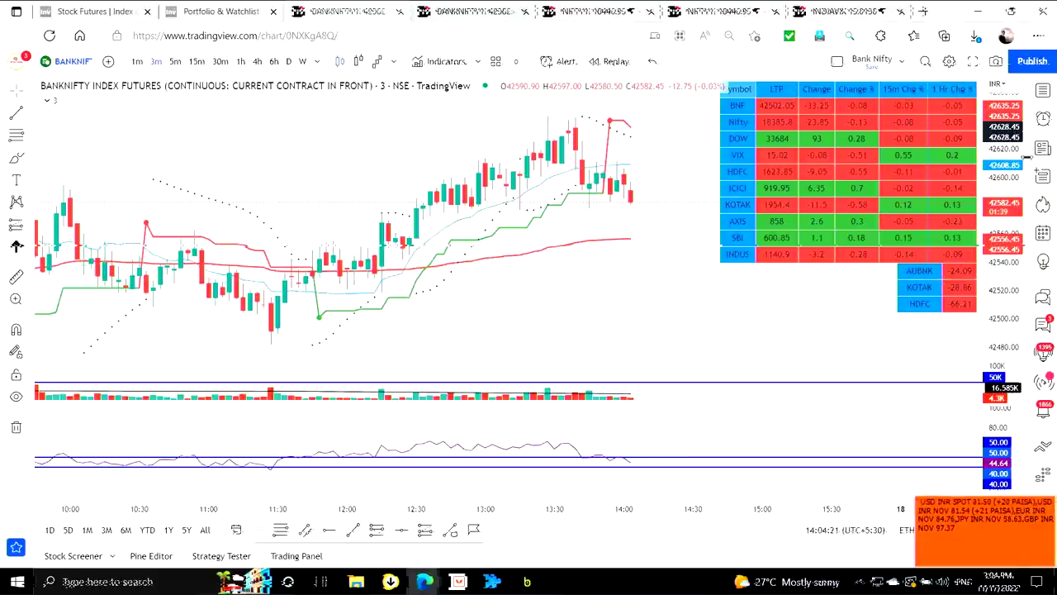
pyautogui.moveTo(614, 290); pyautogui.dragTo(595, 287)
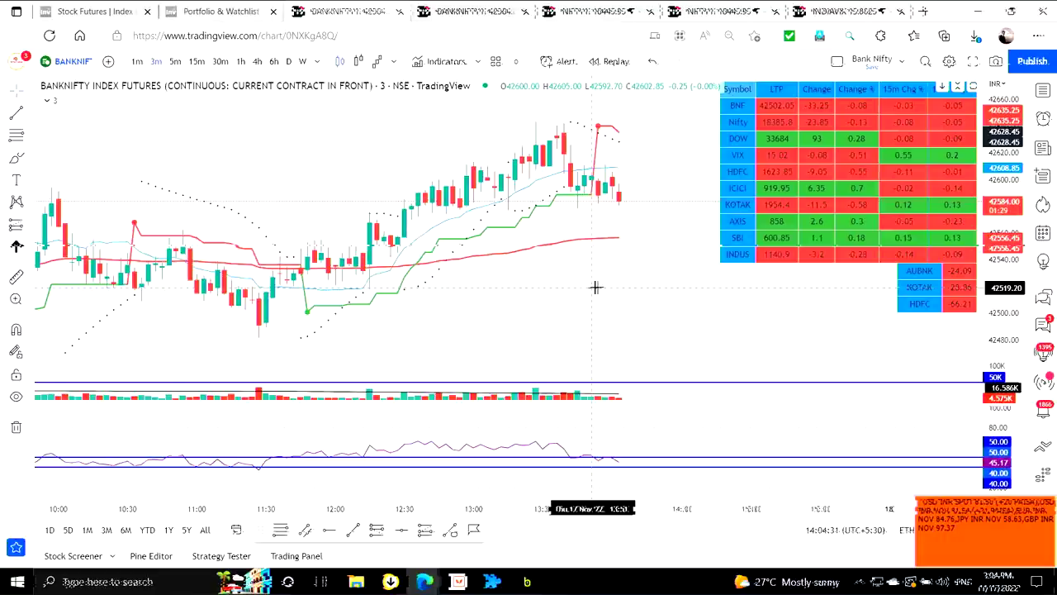
pyautogui.hotkey('alt', 'Tab')
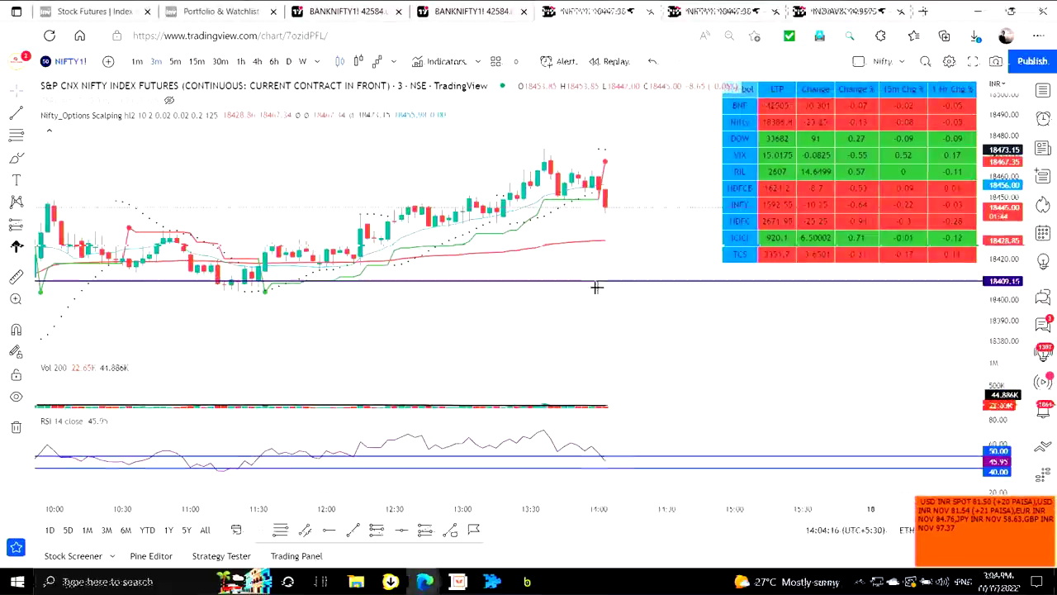
pyautogui.hotkey('alt', 'Tab')
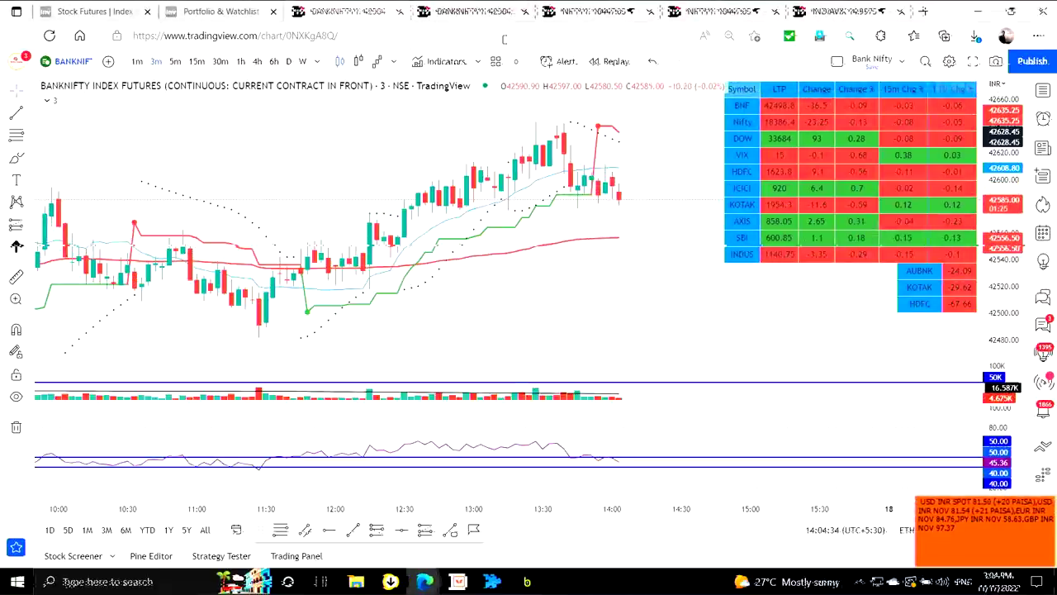
# Switch to OI Pulse and refresh the BANKNIFTY options premium chart for the 17-Nov-2022 expiry, near ATM 15 strikes
pyautogui.hotkey('alt', 'Tab')
pyautogui.press('Tab')
pyautogui.press('Tab')
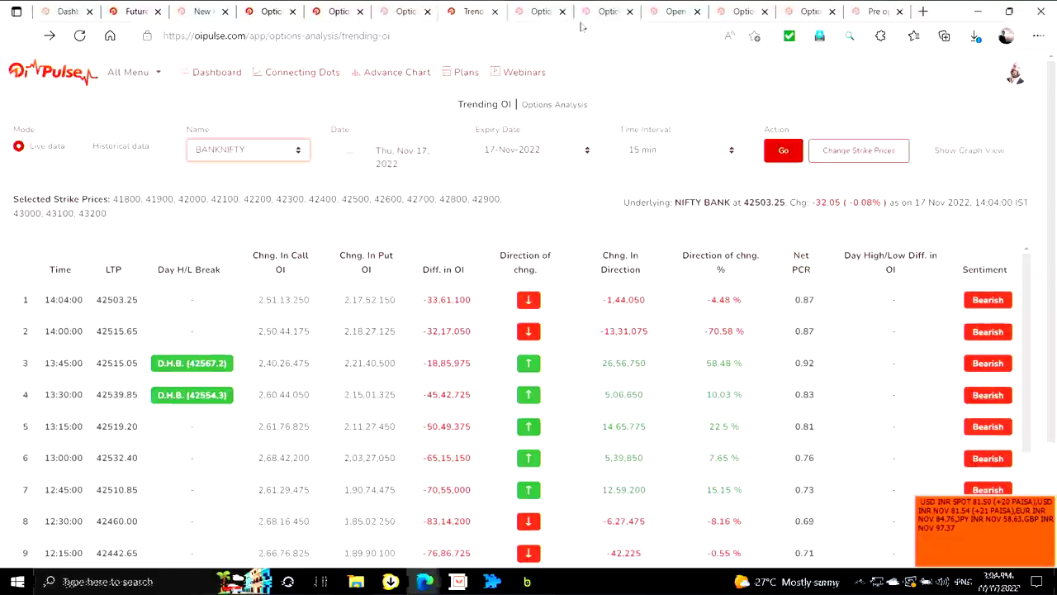
pyautogui.hotkey('ctrl', 'Tab')
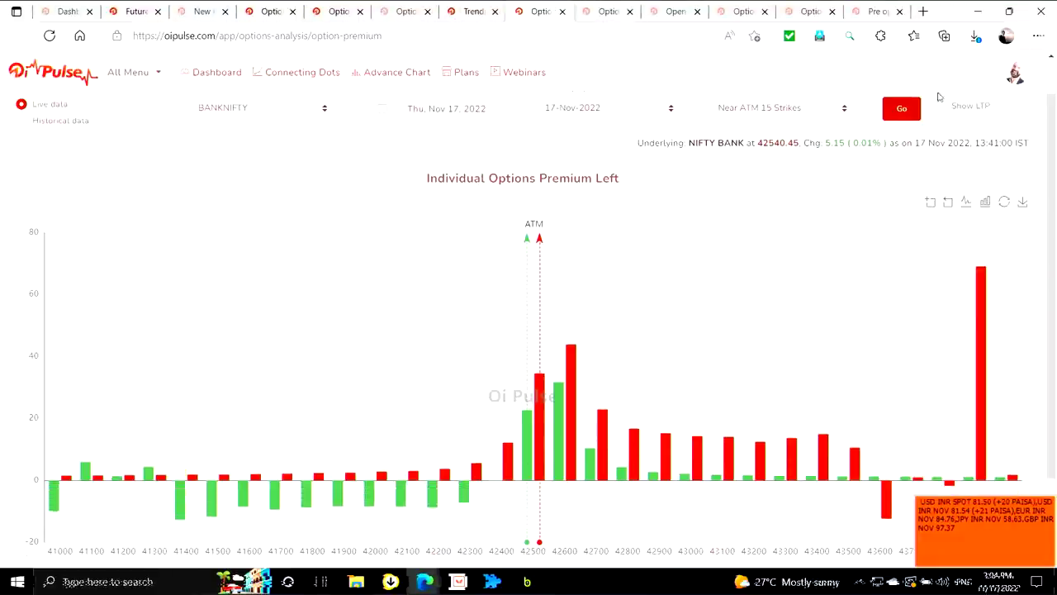
pyautogui.click(902, 109)
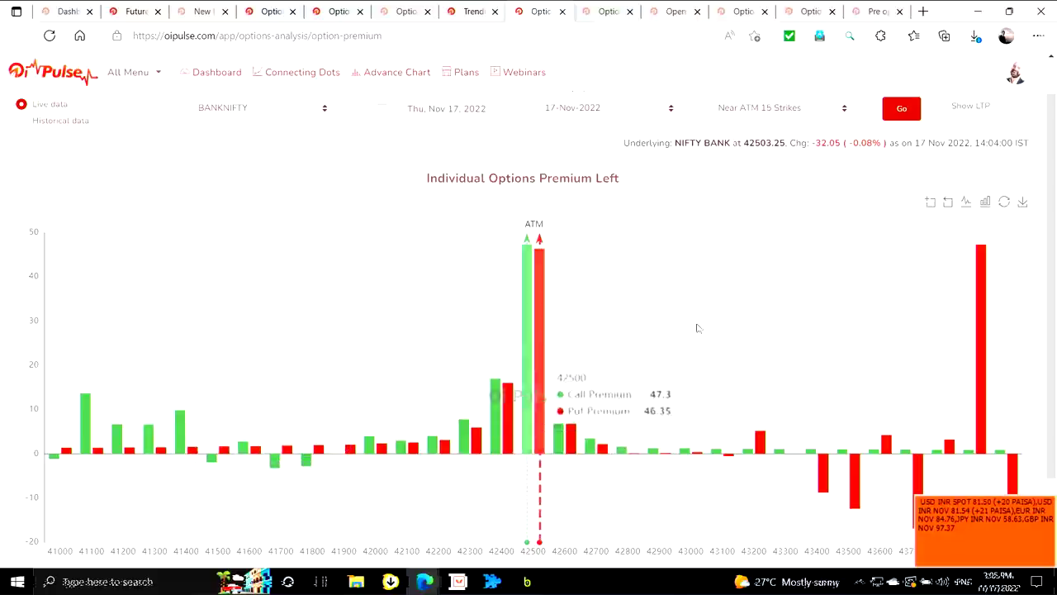
# Switch to TradingView and check the current 3-minute candles for BANKNIFTY and NIFTY futures
pyautogui.hotkey('alt', 'Tab')
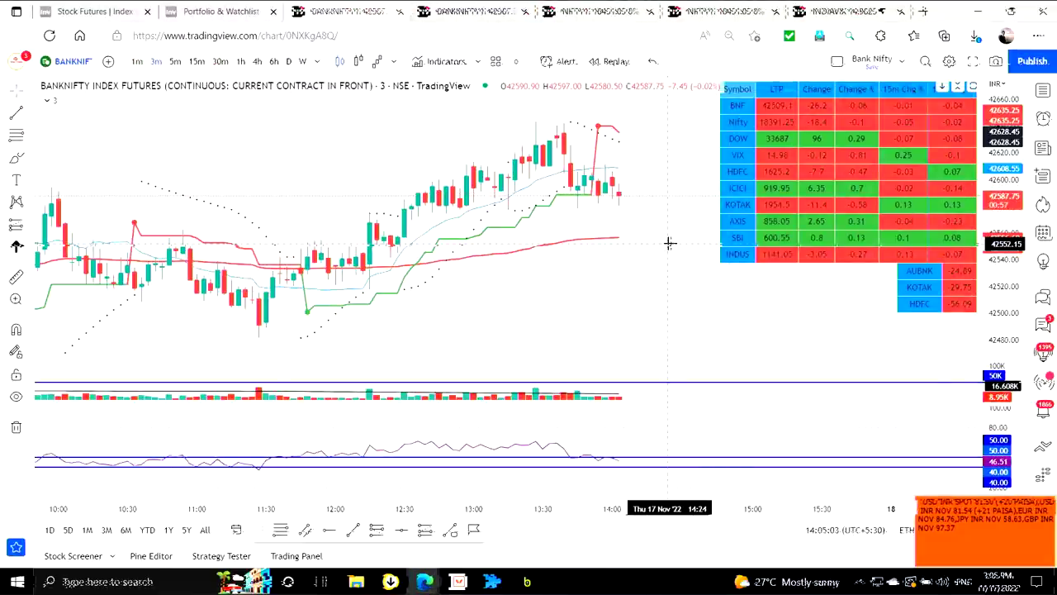
pyautogui.hotkey('alt', 'Tab')
pyautogui.hotkey('alt', 'Tab')
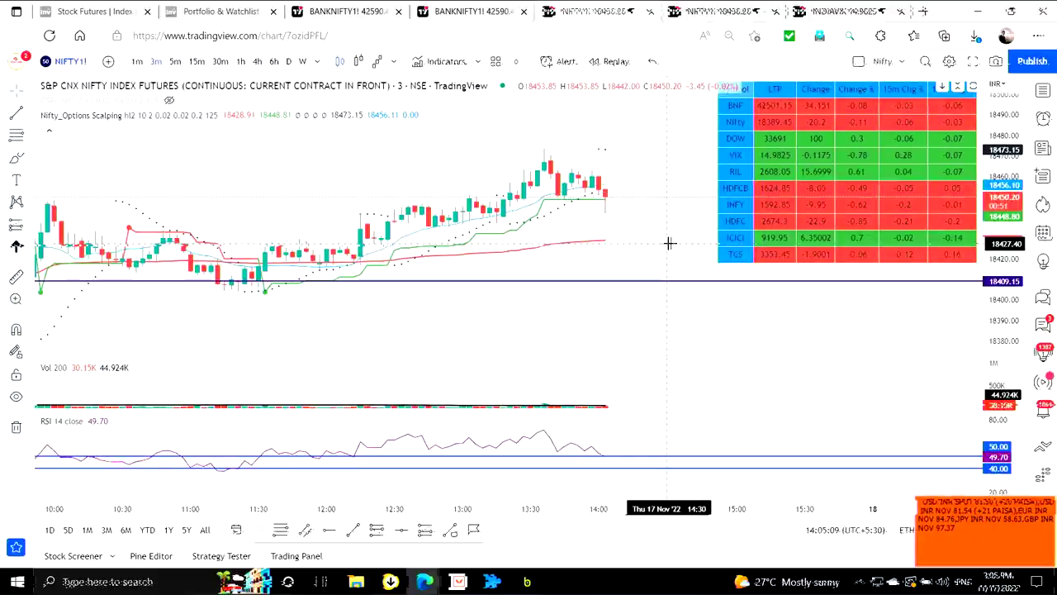
# Switch to OI Pulse's Advance Chart and compare price, RSI and open interest on the 3-minute BANKNIFTY and NIFTY current-month charts
pyautogui.hotkey('alt', 'Tab')
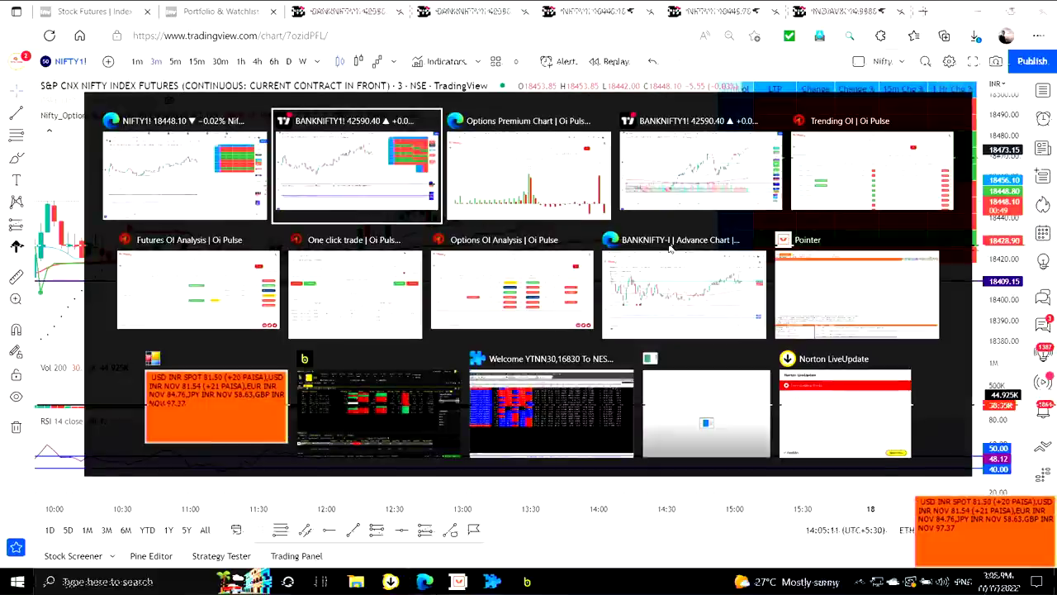
pyautogui.hotkey('alt', 'Tab')
pyautogui.hotkey('alt', 'Tab')
pyautogui.hotkey('alt', 'Tab')
pyautogui.hotkey('alt', 'Tab')
pyautogui.hotkey('alt', 'Tab')
pyautogui.hotkey('alt', 'Tab')
pyautogui.hotkey('alt', 'Tab')
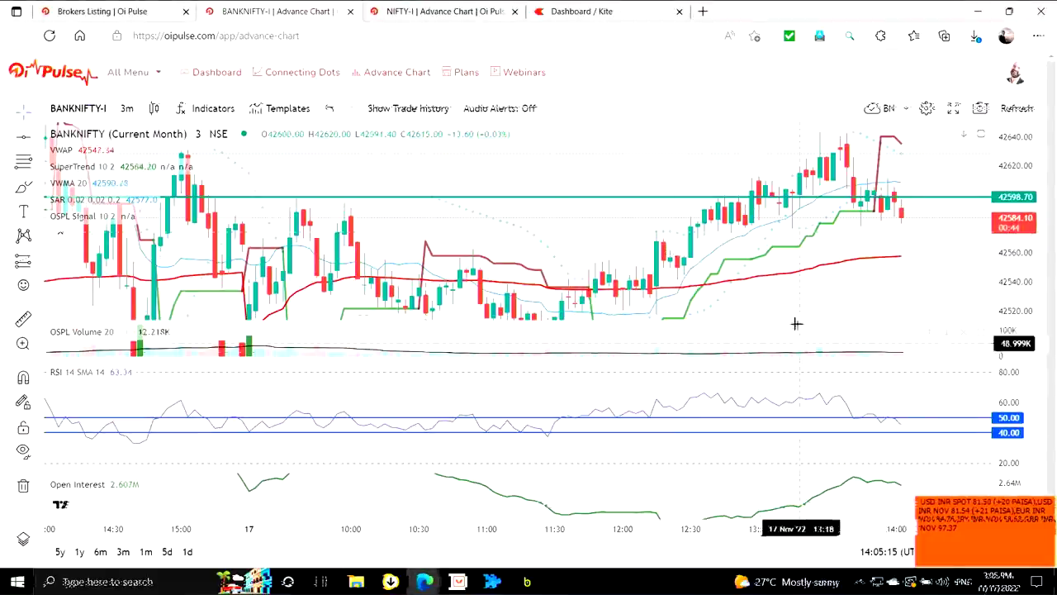
pyautogui.click(461, 6)
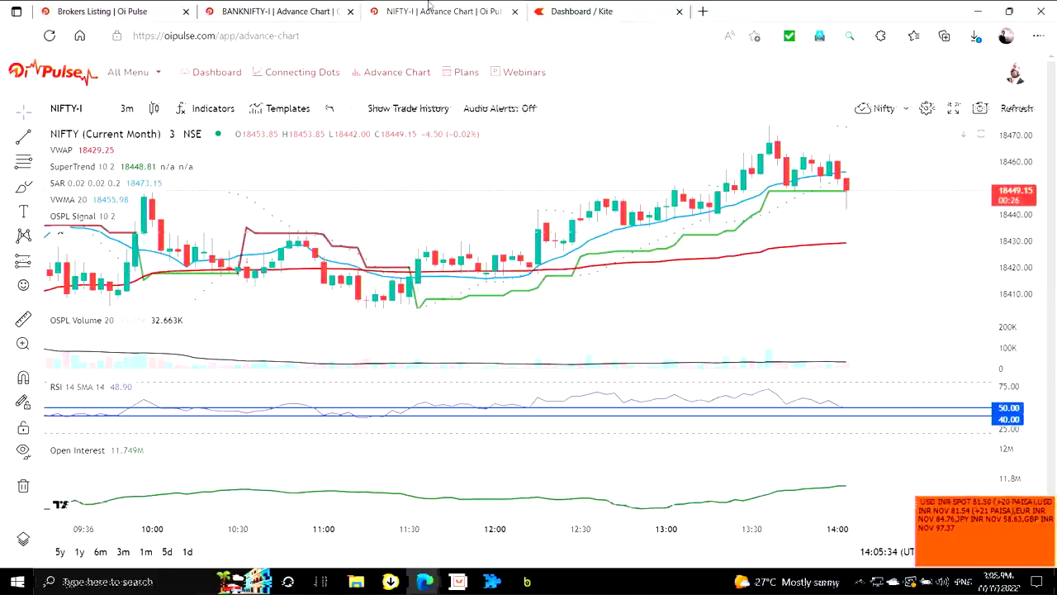
pyautogui.click(319, 10)
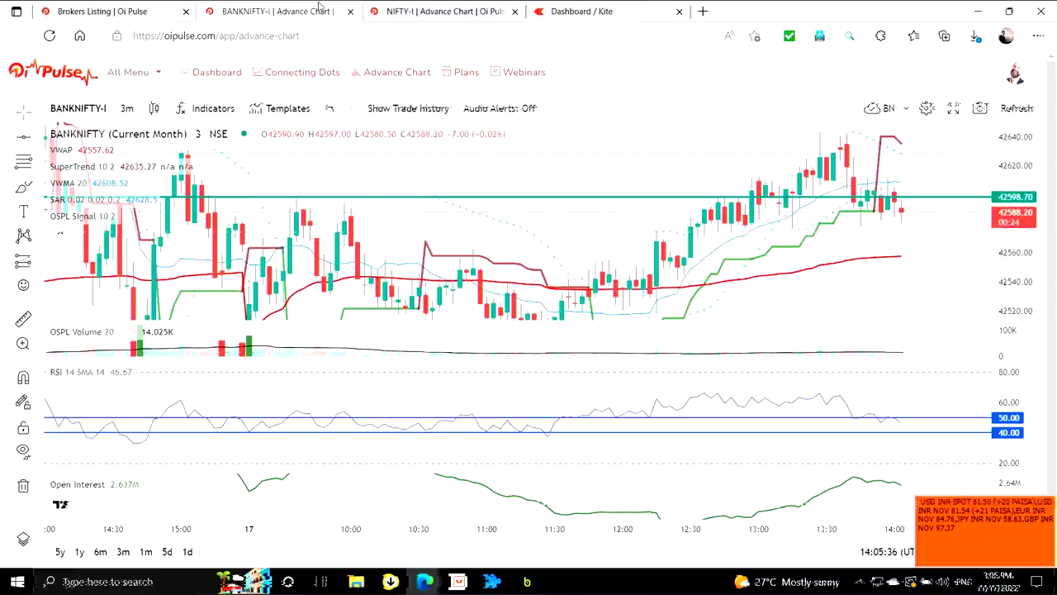
pyautogui.click(463, 10)
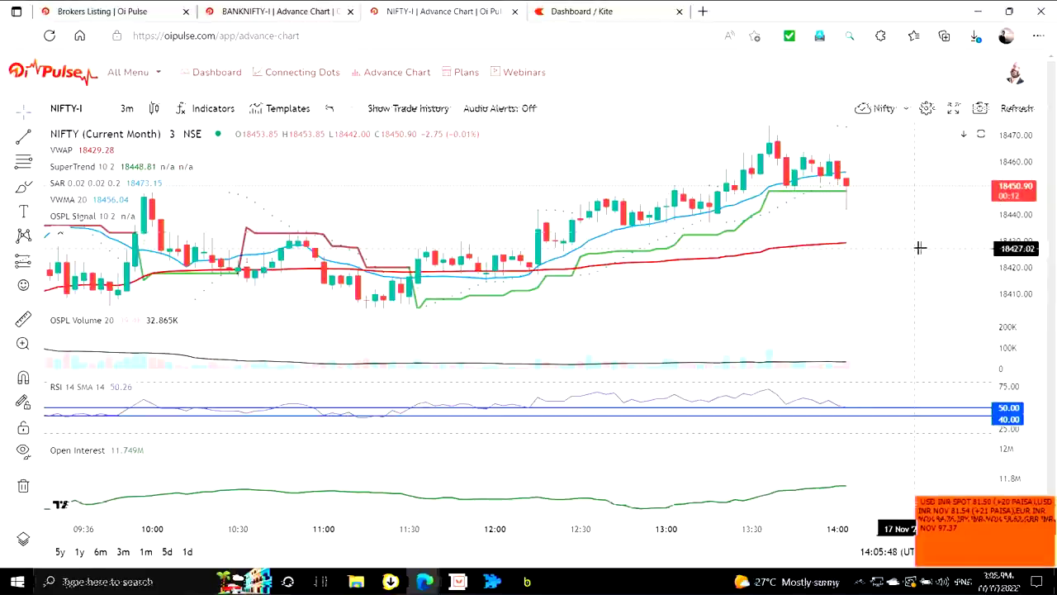
# Glance at the TradingView NIFTY chart and refresh OI Pulse's BANKNIFTY options premium chart and 15-minute Trending OI table
pyautogui.hotkey('alt', 'Tab')
pyautogui.hotkey('alt', 'Tab')
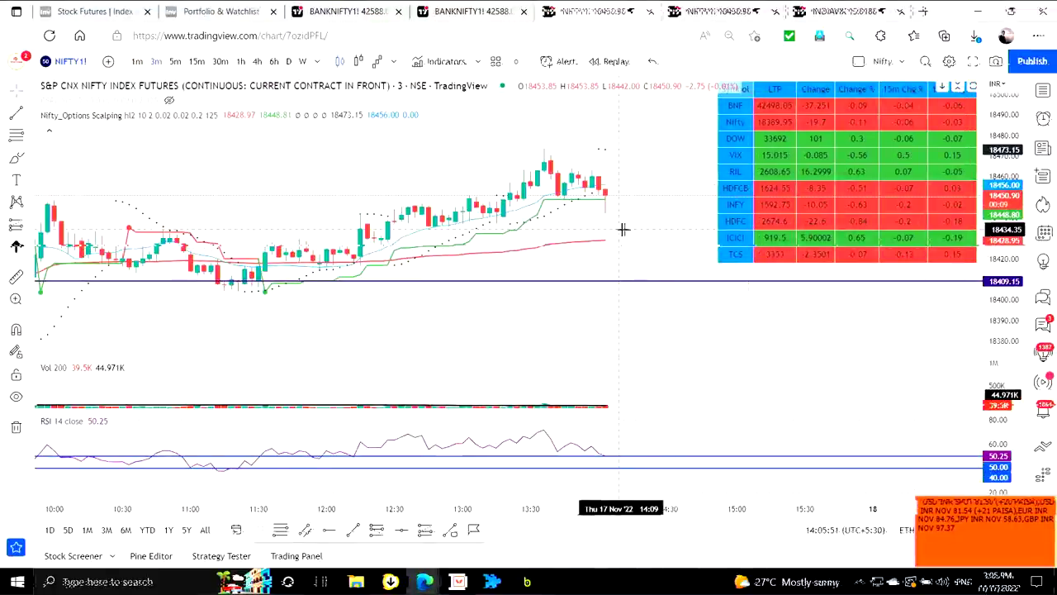
pyautogui.hotkey('alt', 'Tab')
pyautogui.hotkey('alt', 'Tab')
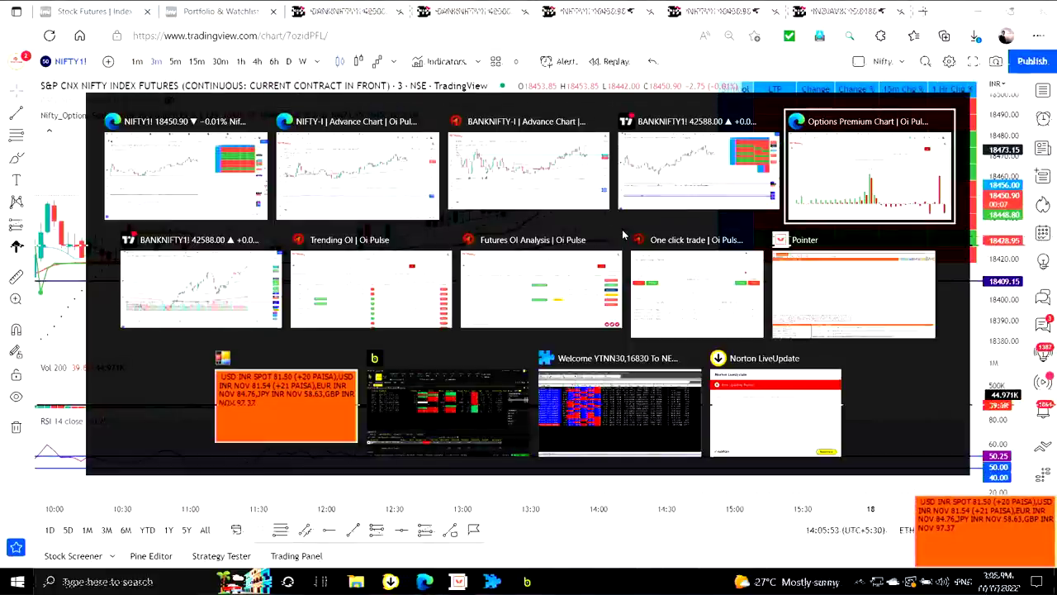
pyautogui.click(906, 120)
pyautogui.click(905, 116)
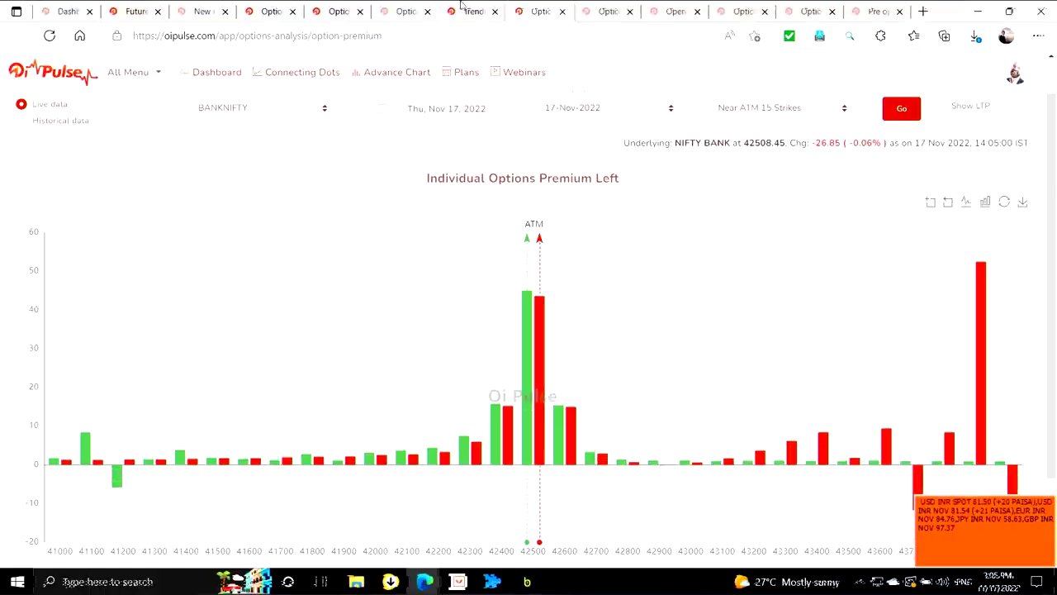
pyautogui.click(460, 7)
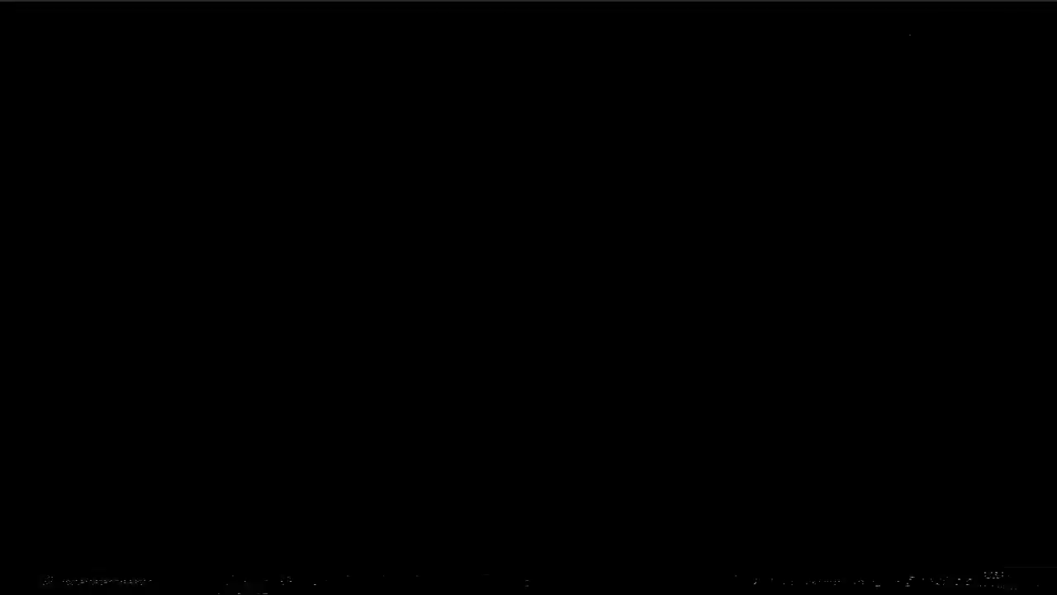
pyautogui.click(783, 150)
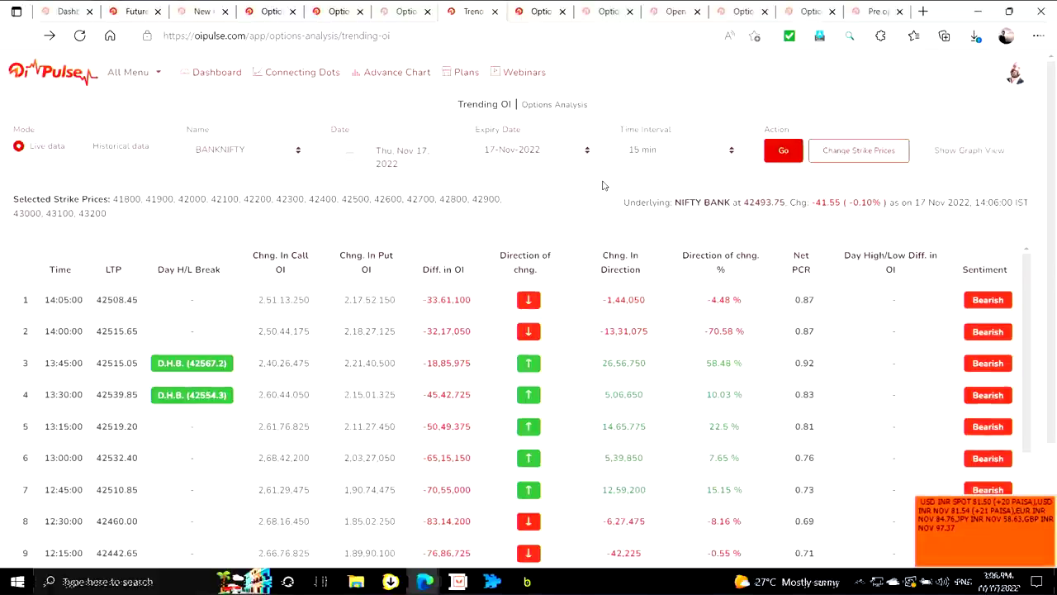
# Switch to TradingView and examine the newest 3-minute candles on the NIFTY and BANKNIFTY futures charts
pyautogui.hotkey('alt', 'Tab')
pyautogui.click(603, 186)
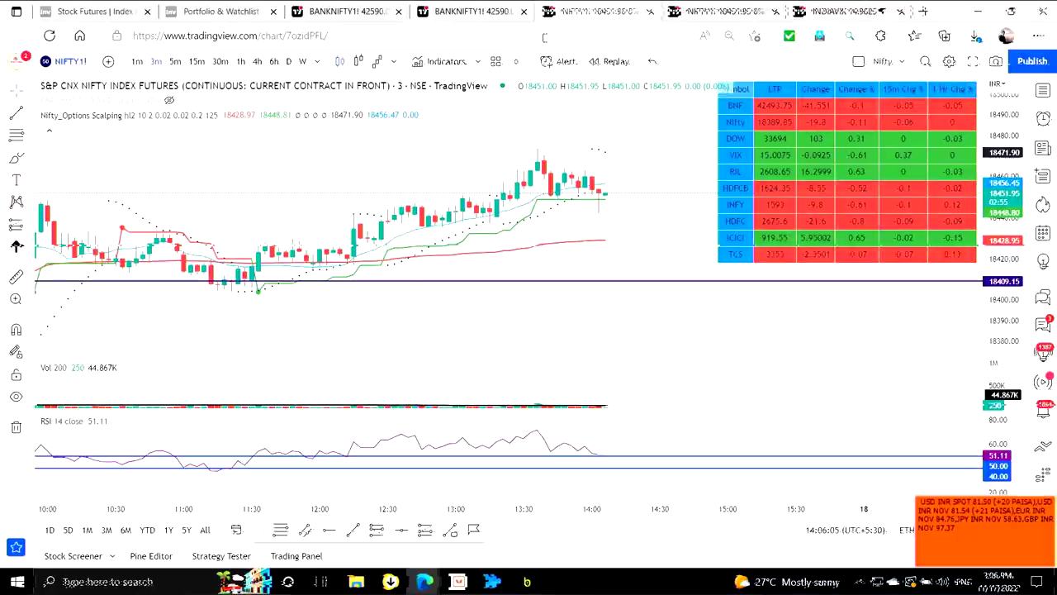
pyautogui.click(354, 12)
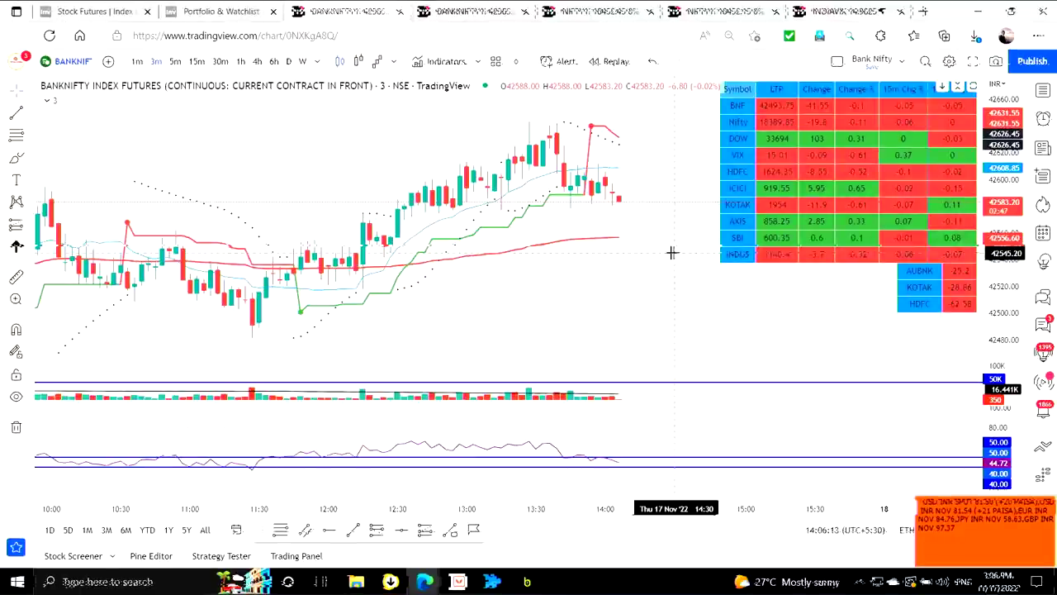
# Check the MTM of the open 42200 call position in the one-click trade window and return to the BANKNIFTY futures chart
pyautogui.hotkey('alt', 'Tab')
pyautogui.hotkey('alt', 'Tab')
pyautogui.hotkey('alt', 'Tab')
pyautogui.hotkey('alt', 'Tab')
pyautogui.hotkey('alt', 'Tab')
pyautogui.hotkey('alt', 'Tab')
pyautogui.hotkey('alt', 'Tab')
pyautogui.hotkey('alt', 'Tab')
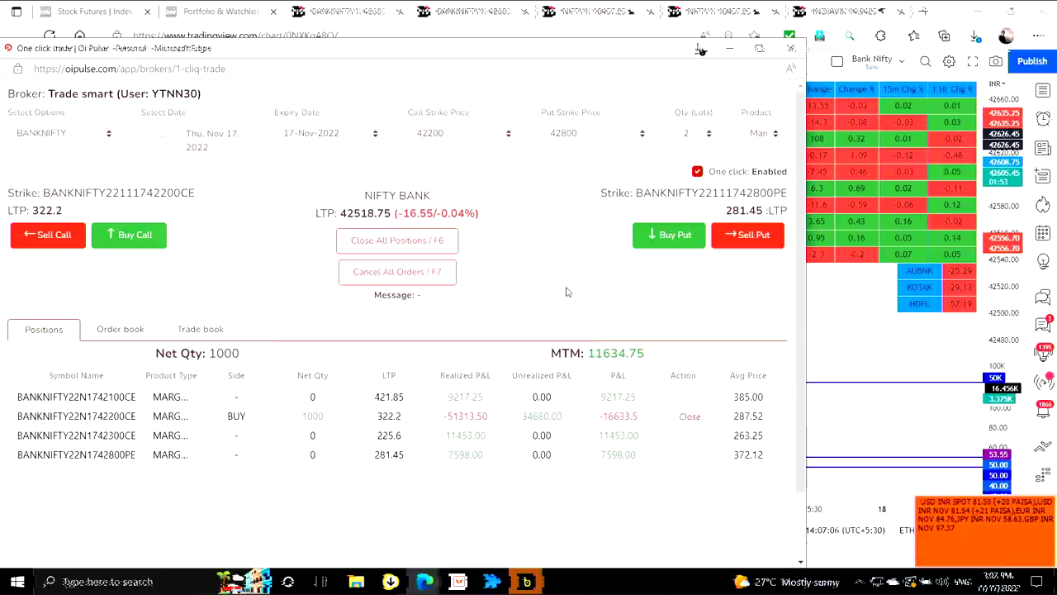
pyautogui.hotkey('alt', 'Tab')
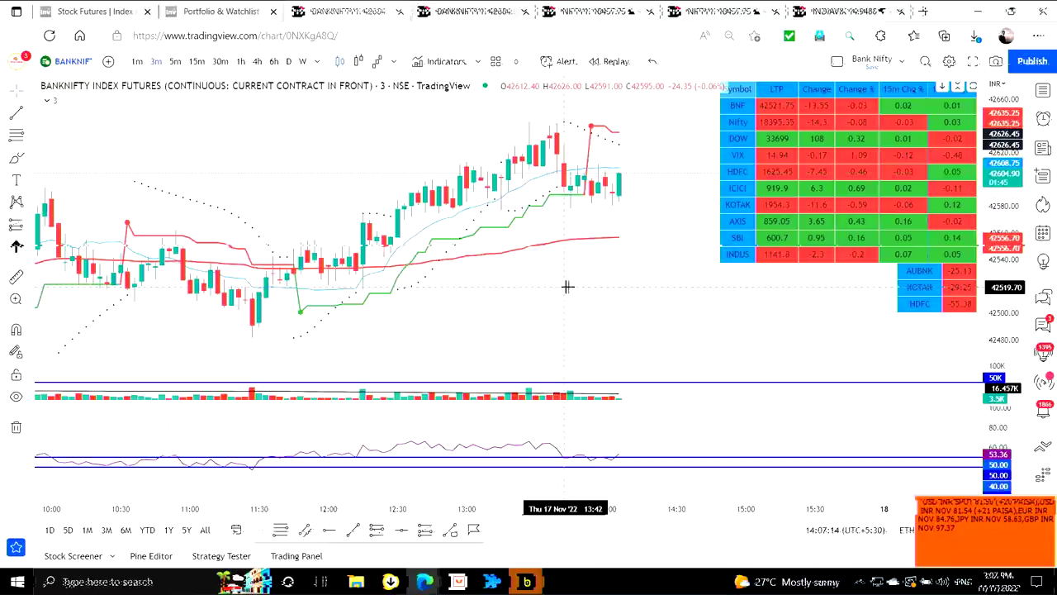
# Switch to OI Pulse's Trending OI, view the 15-minute data for NIFTY, and set the name back to BANKNIFTY
pyautogui.hotkey('alt', 'Tab')
pyautogui.press('Tab')
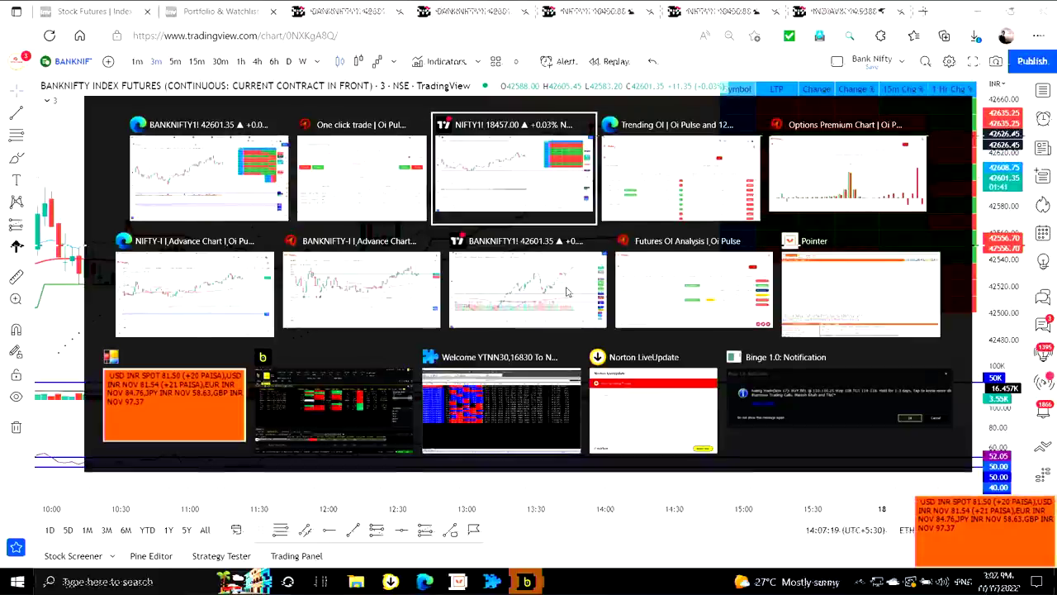
pyautogui.press('Tab')
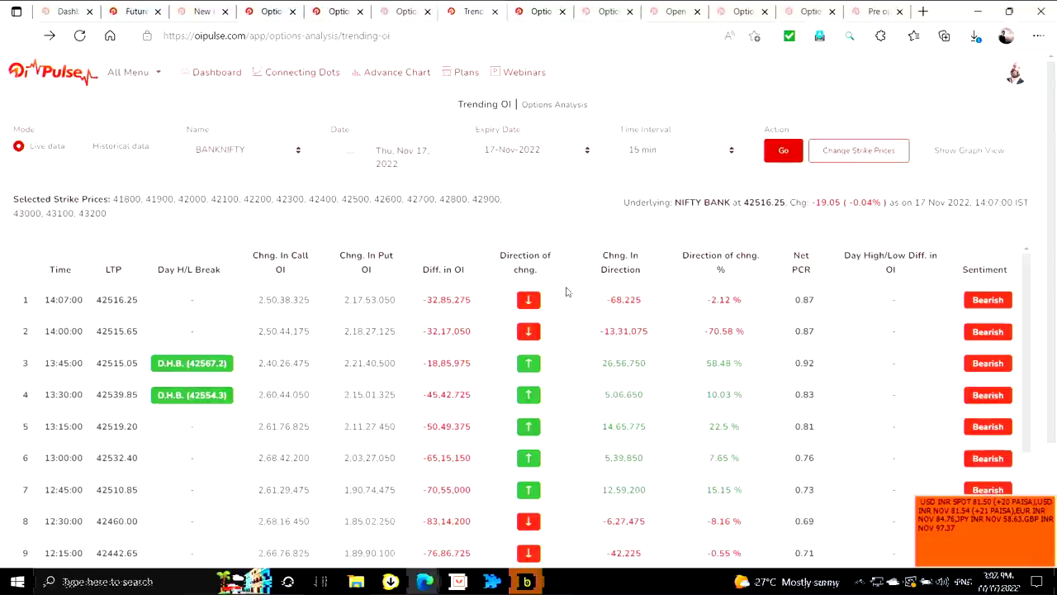
pyautogui.click(265, 157)
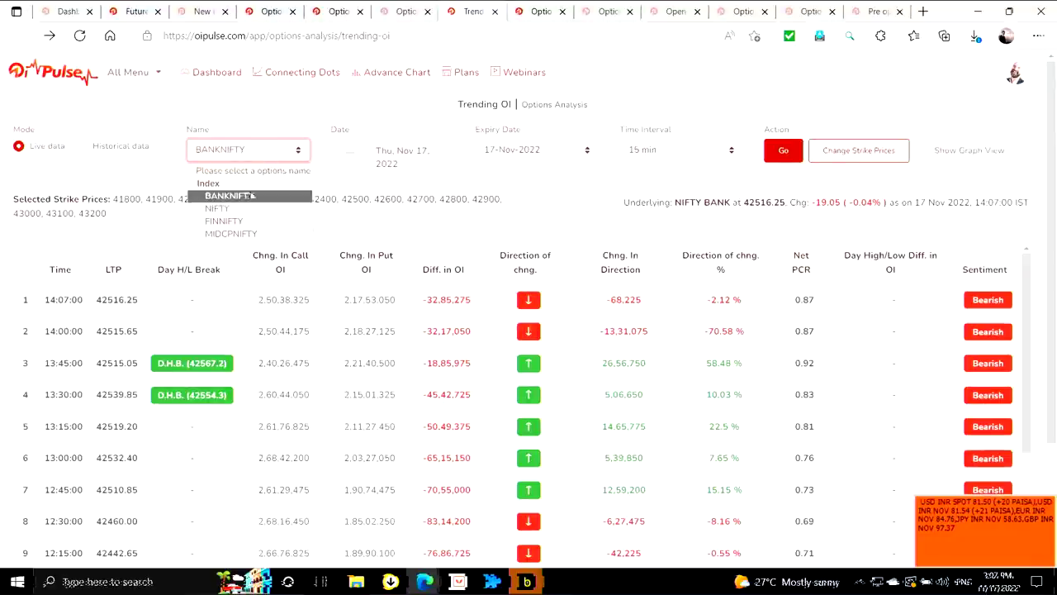
pyautogui.click(219, 206)
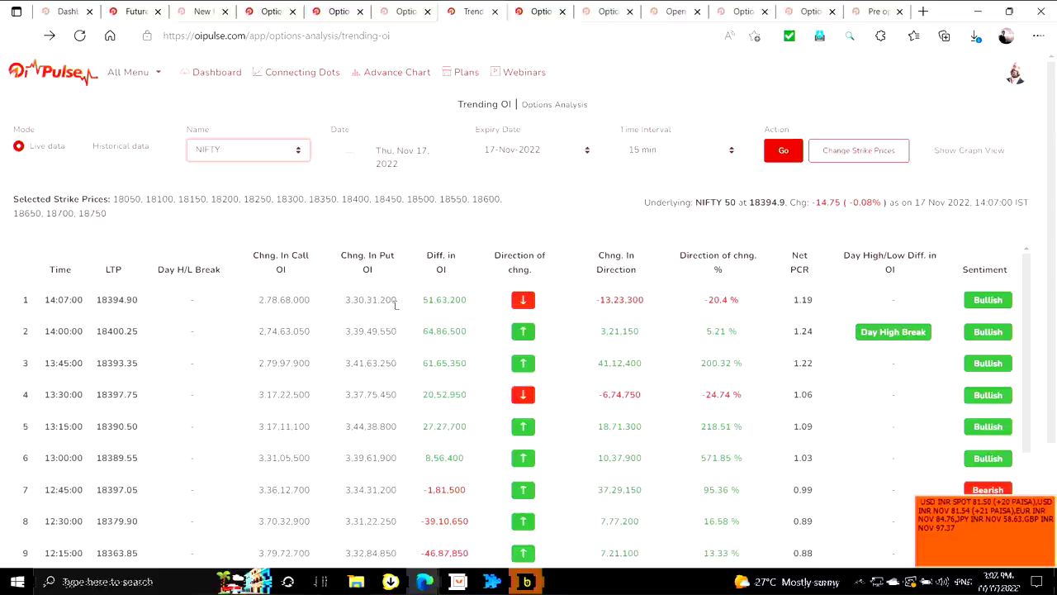
pyautogui.click(270, 156)
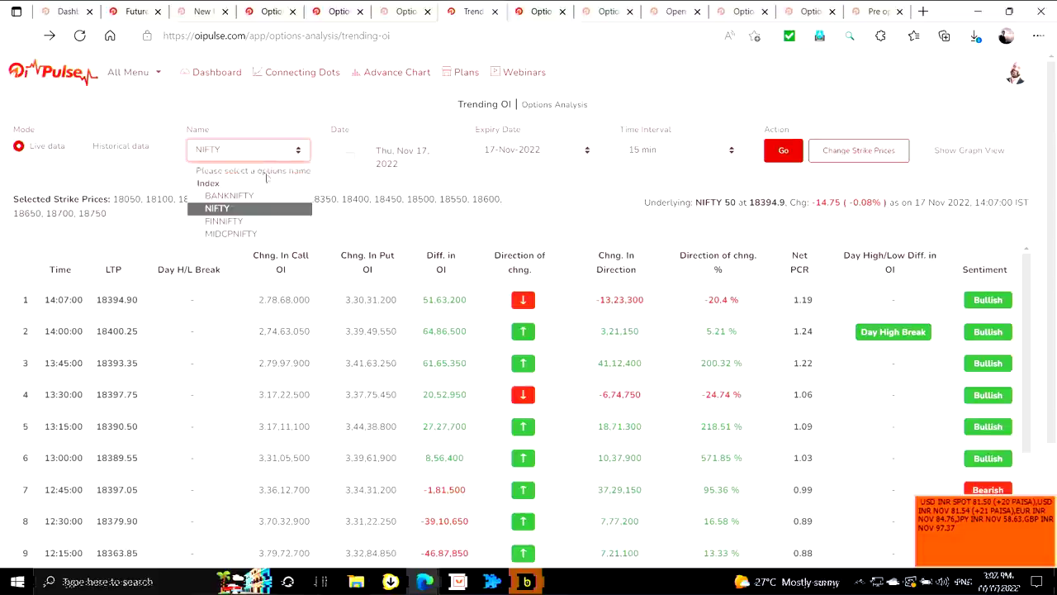
pyautogui.click(261, 194)
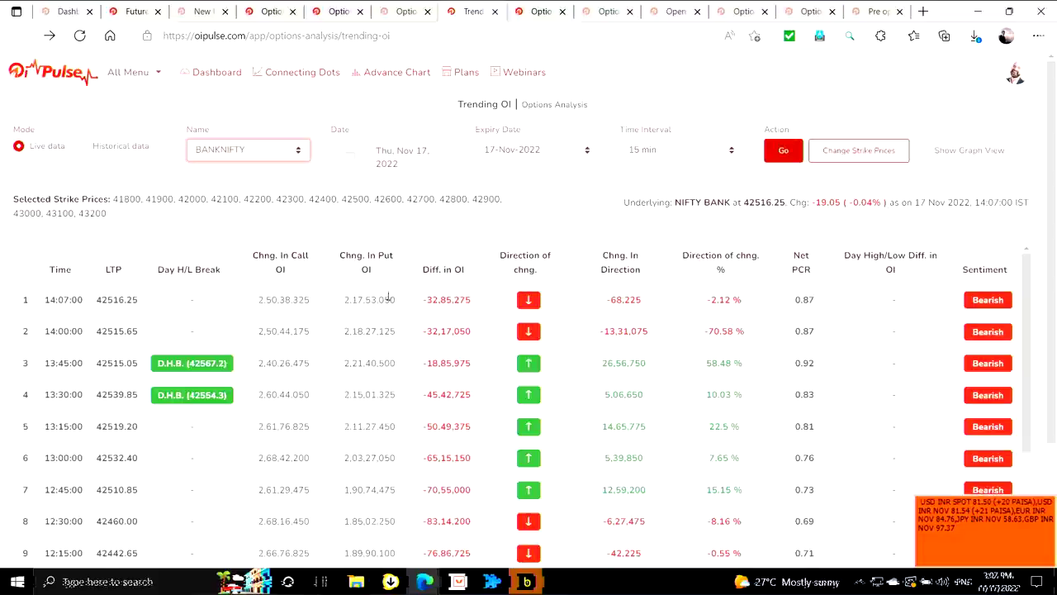
# Glance at the TradingView 3-minute BANKNIFTY futures chart and recheck the open 42200 call's MTM in the one-click trade window
pyautogui.hotkey('alt', 'Tab')
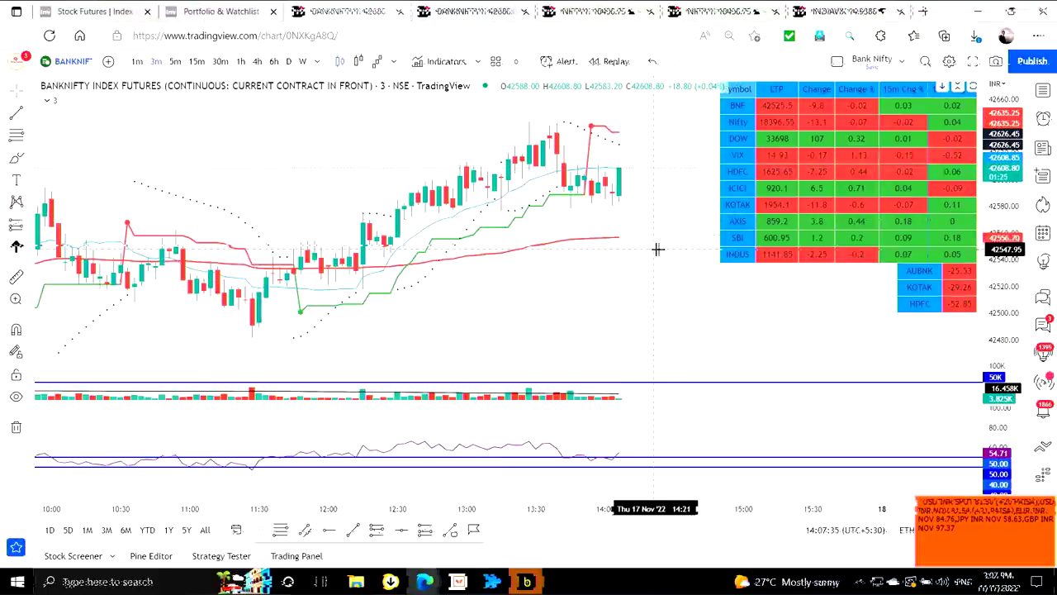
pyautogui.hotkey('alt', 'Tab')
pyautogui.hotkey('alt', 'Tab')
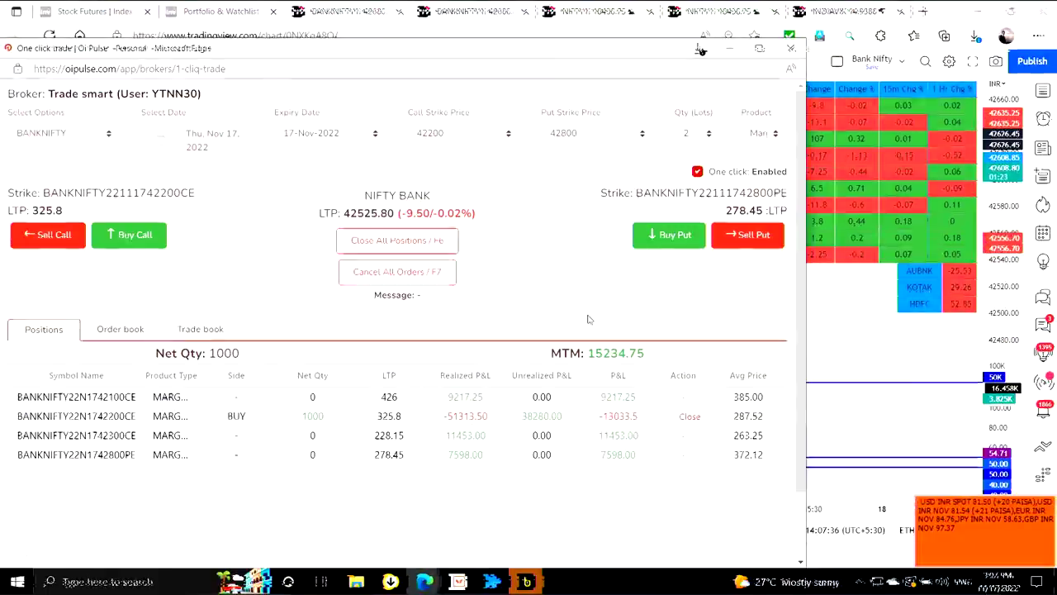
# Examine the 3-minute NIFTY-I and BANKNIFTY-I charts in OI Pulse and return to the one-click trade window
pyautogui.hotkey('alt', 'Tab')
pyautogui.hotkey('alt', 'Tab')
pyautogui.hotkey('alt', 'Tab')
pyautogui.hotkey('alt', 'Tab')
pyautogui.hotkey('alt', 'Tab')
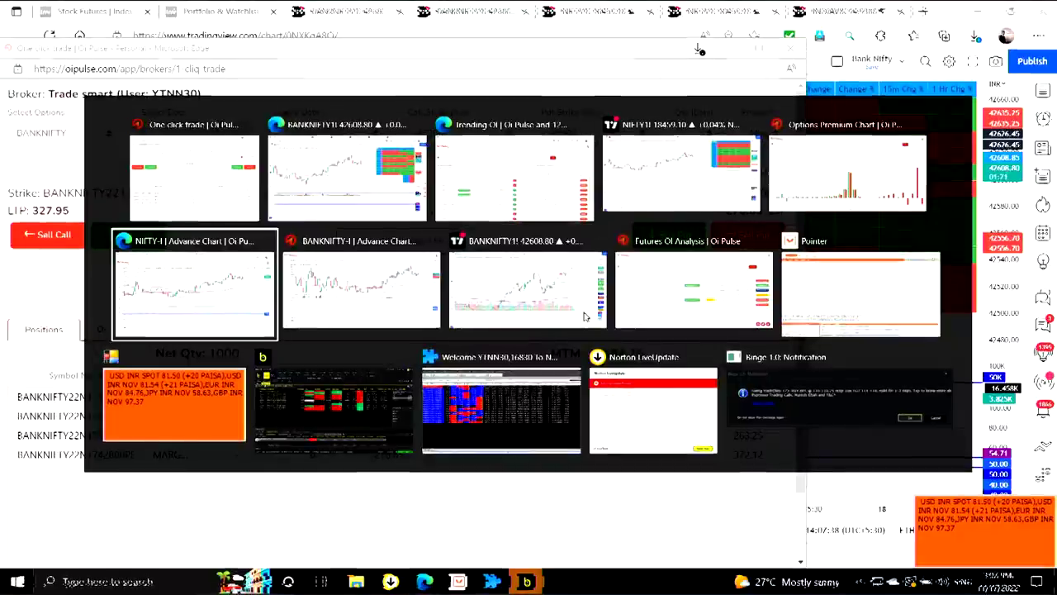
pyautogui.hotkey('ctrl', 'shift', 'Tab')
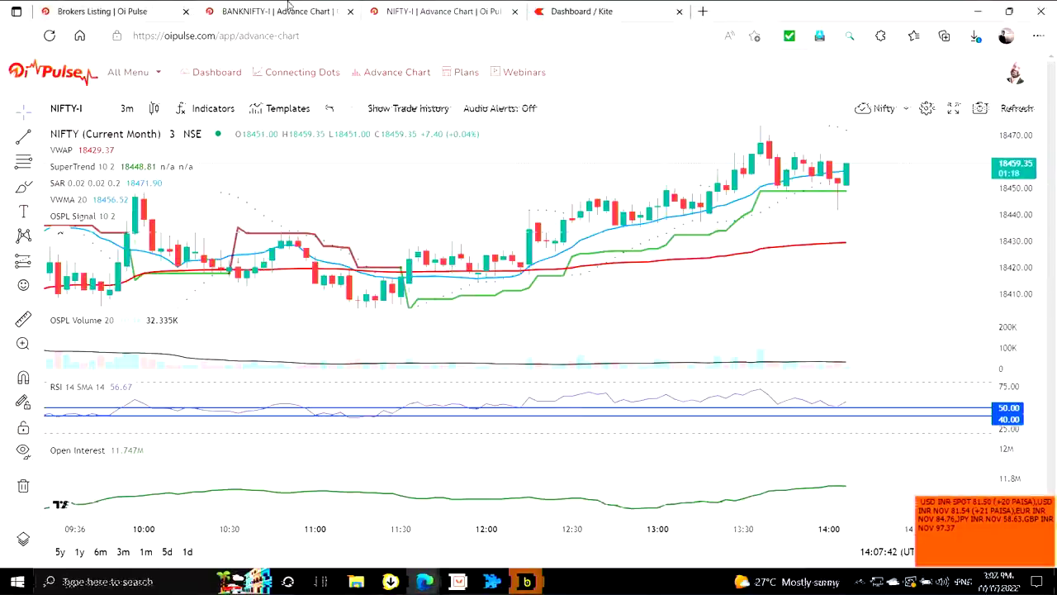
pyautogui.hotkey('ctrl', 'Tab')
pyautogui.hotkey('ctrl', 'shift', 'Tab')
pyautogui.hotkey('alt', 'Tab')
pyautogui.hotkey('alt', 'Tab')
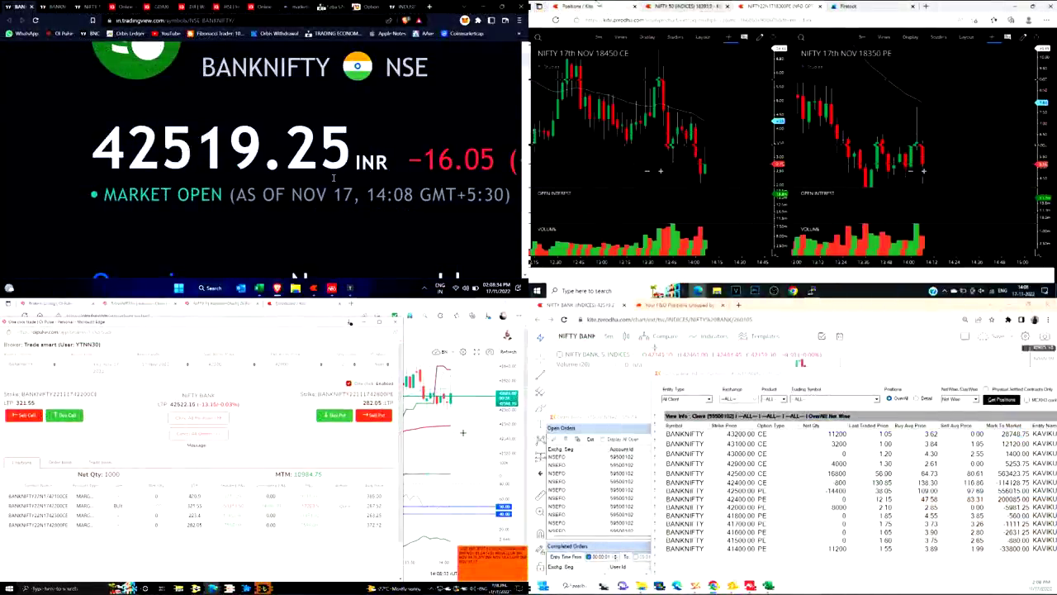
# Review the open option positions in Kite and refresh the client's overall net-wise position list
pyautogui.hotkey('ctrl', '1')
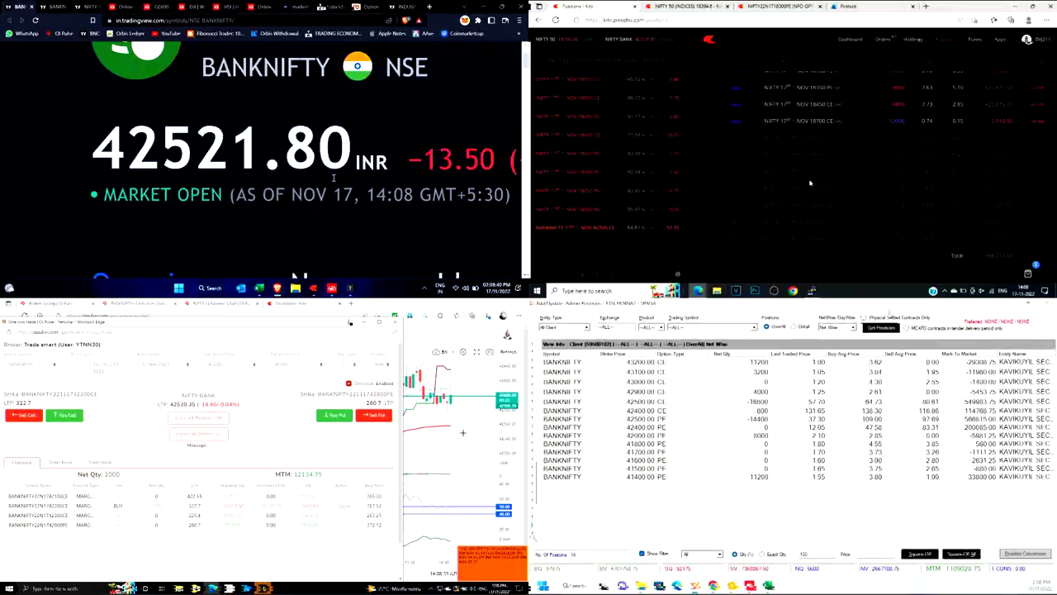
pyautogui.click(884, 328)
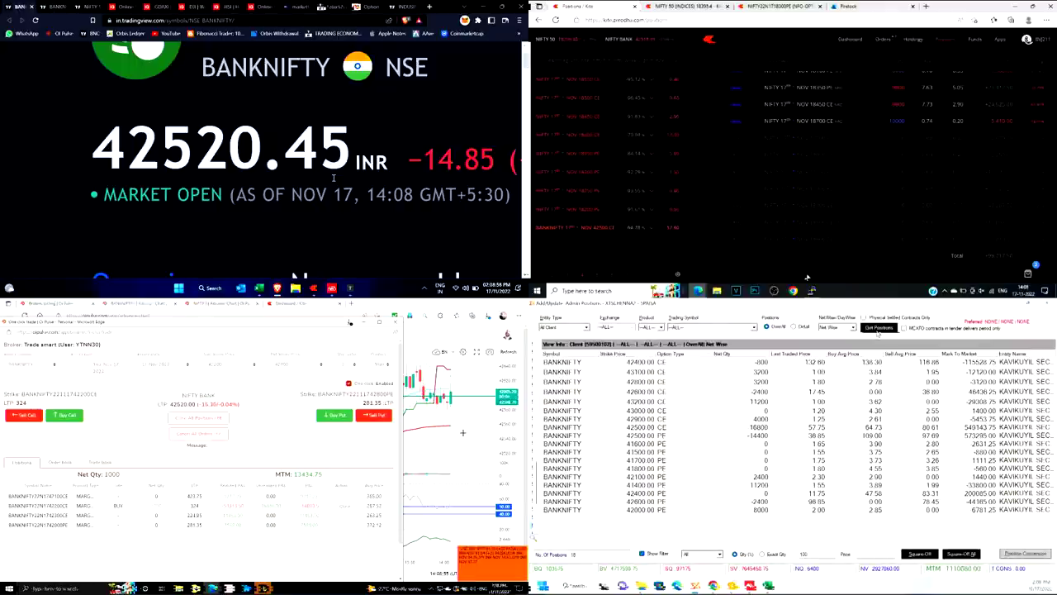
pyautogui.click(539, 19)
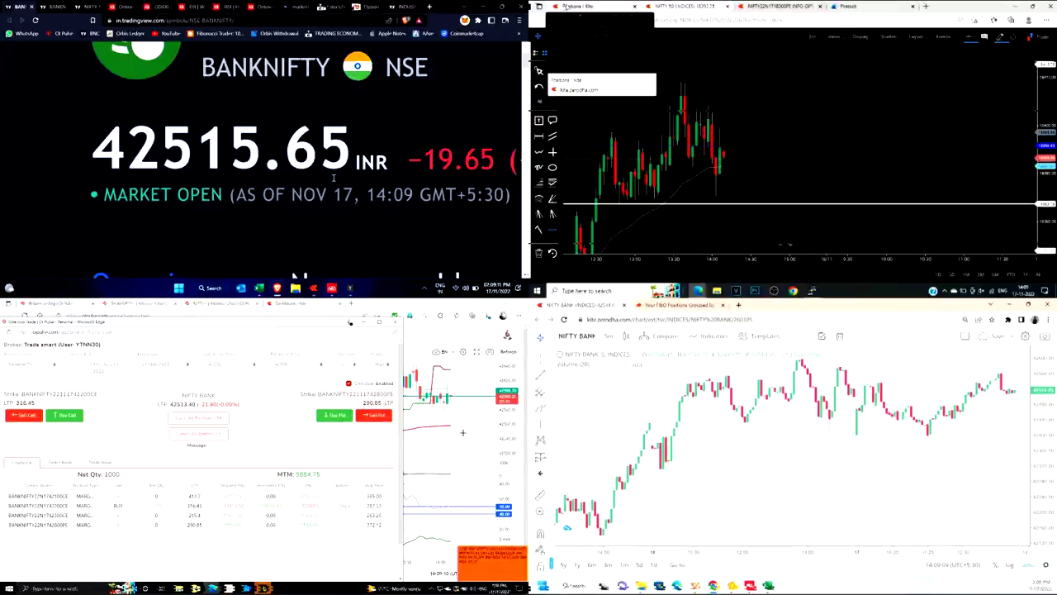
pyautogui.click(566, 6)
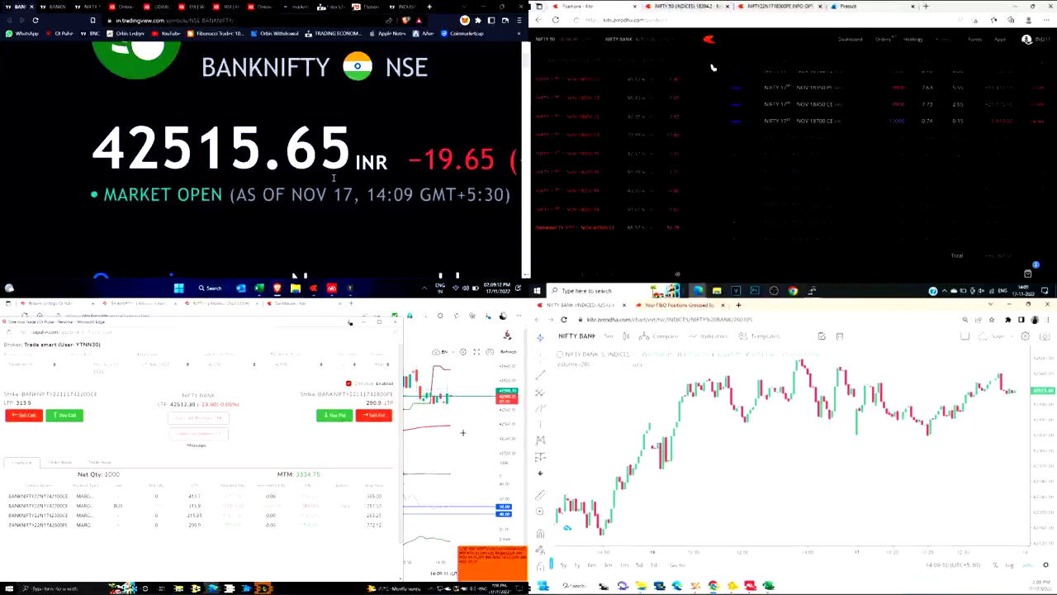
# Examine the executed NIFTY option orders in Kite and the BANKNIFTY positions in Sensibull
pyautogui.click(886, 48)
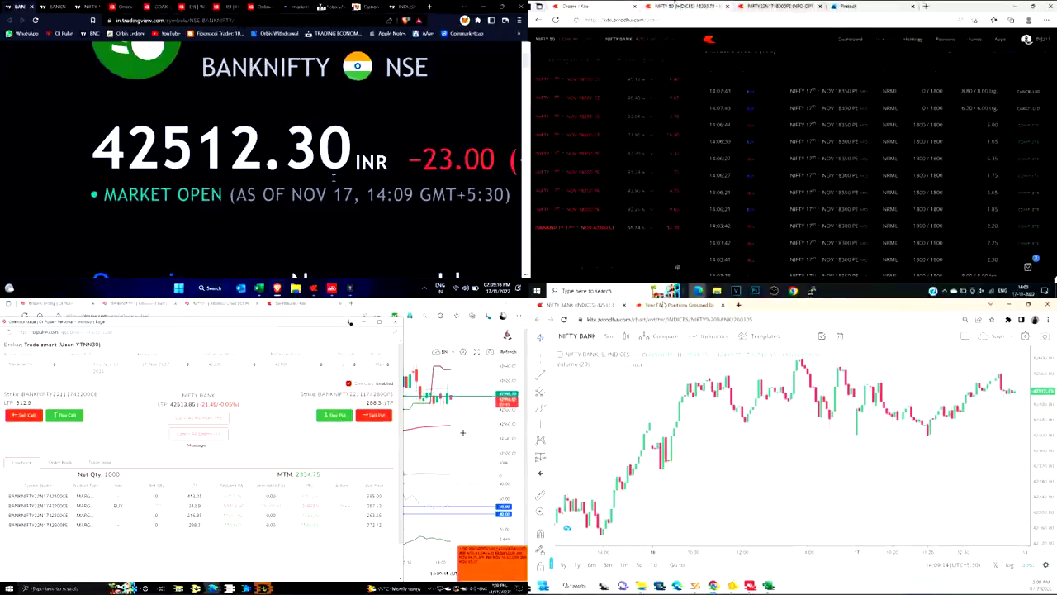
pyautogui.click(662, 305)
pyautogui.moveTo(657, 135)
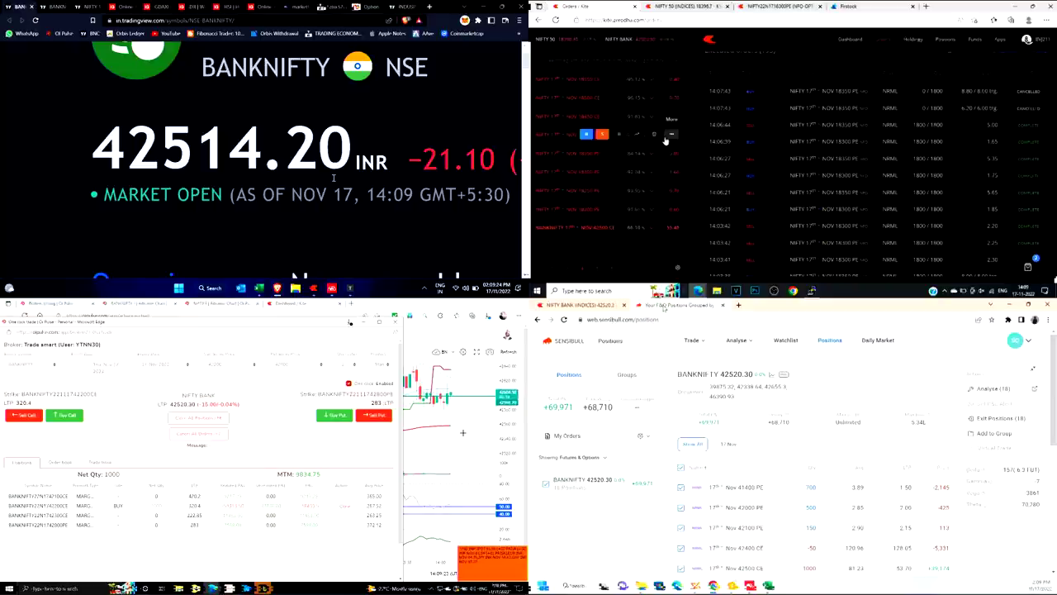
pyautogui.click(947, 38)
pyautogui.click(880, 39)
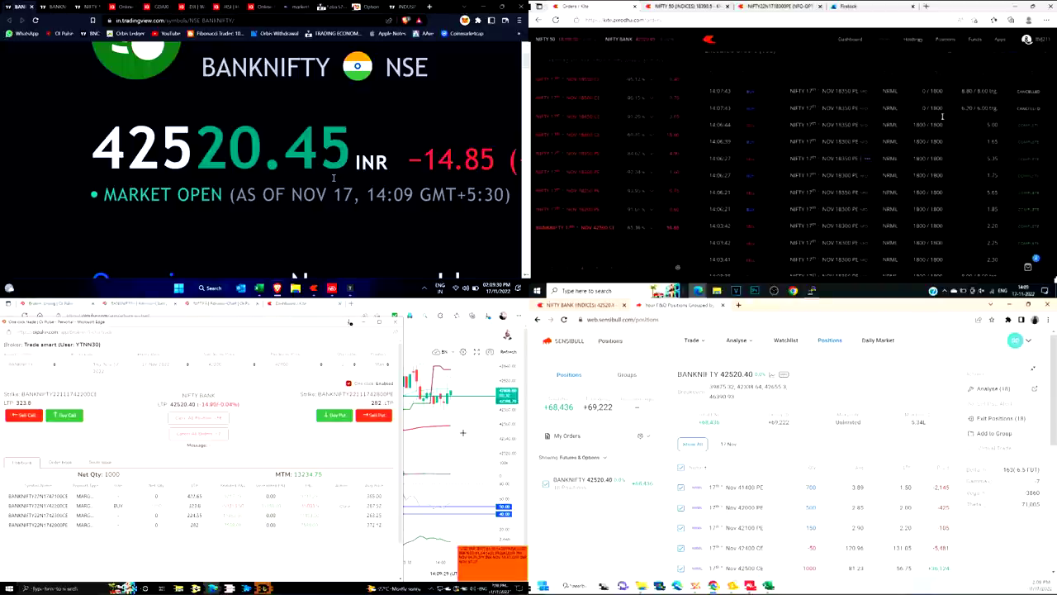
# Partially exit the 42200 call with repeated 2-lot sell orders in the one-click trade window, bringing the net quantity down to 450
pyautogui.hotkey('alt', 'Tab')
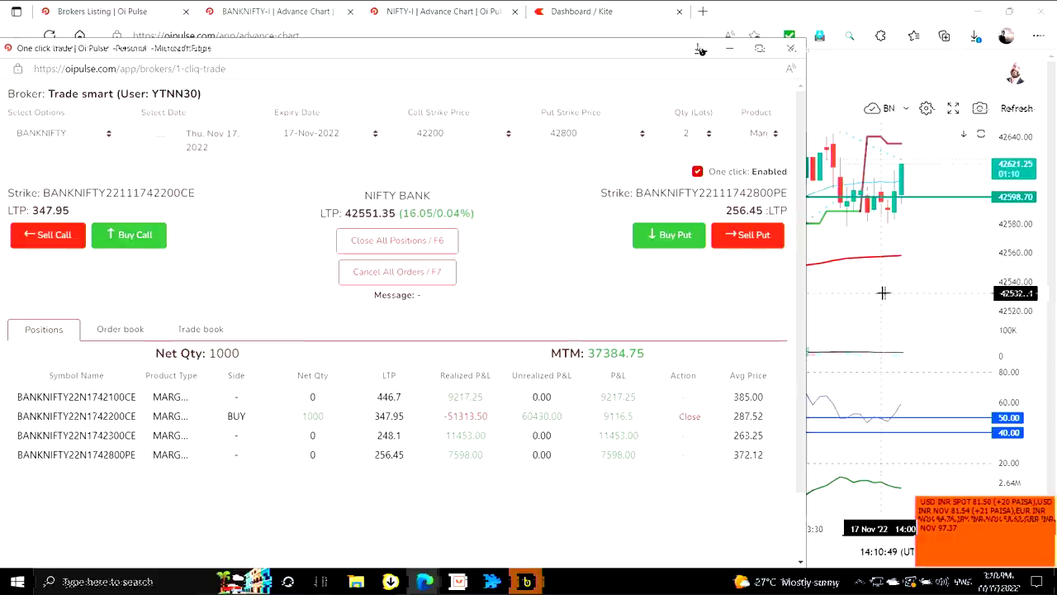
pyautogui.press('Left')
pyautogui.press('Left')
pyautogui.press('Left')
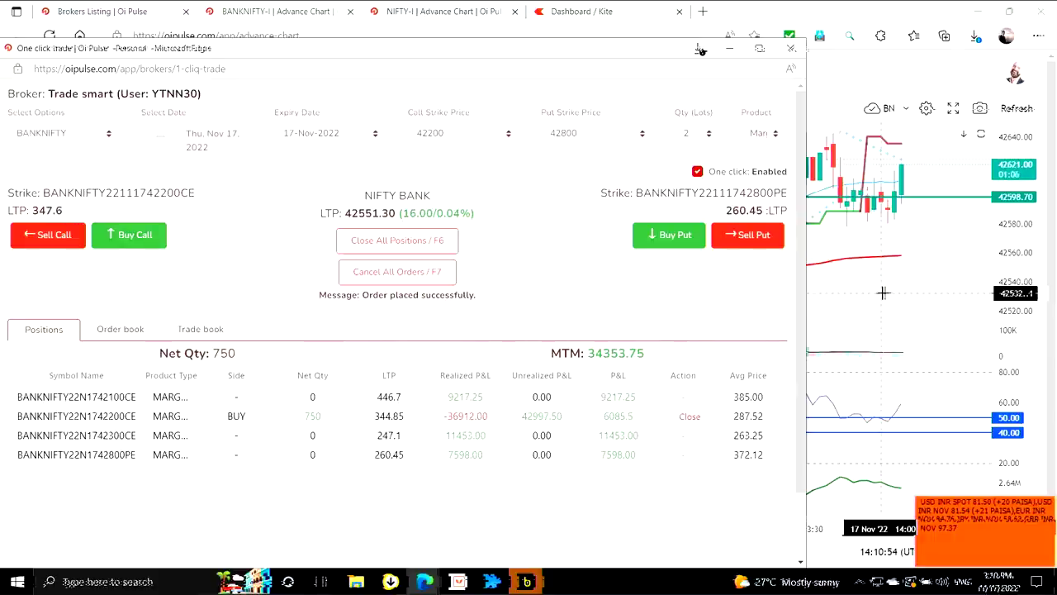
pyautogui.press('Left')
pyautogui.press('Left')
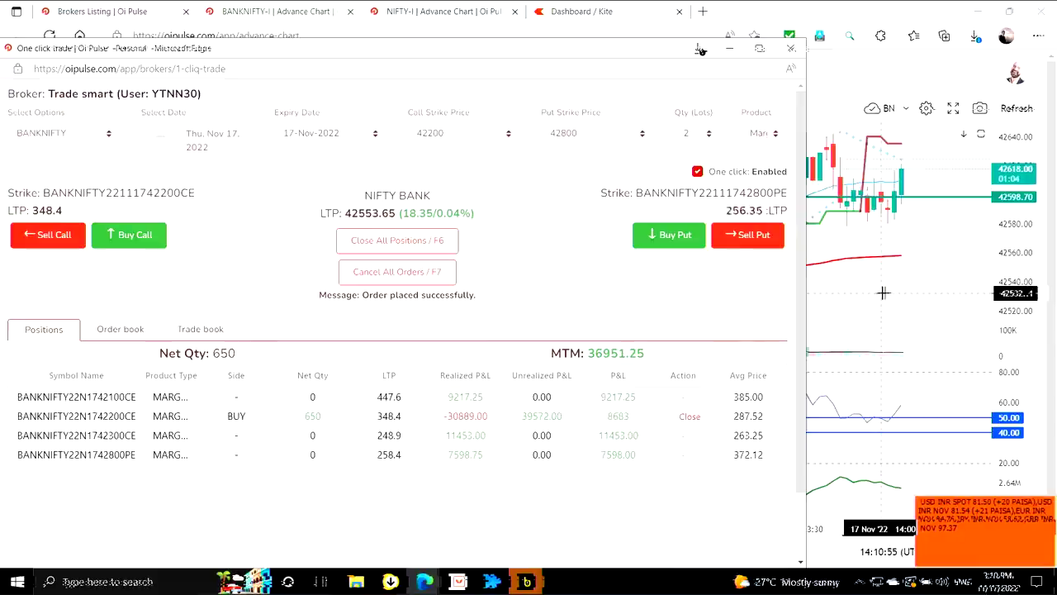
pyautogui.press('Left')
pyautogui.press('Left')
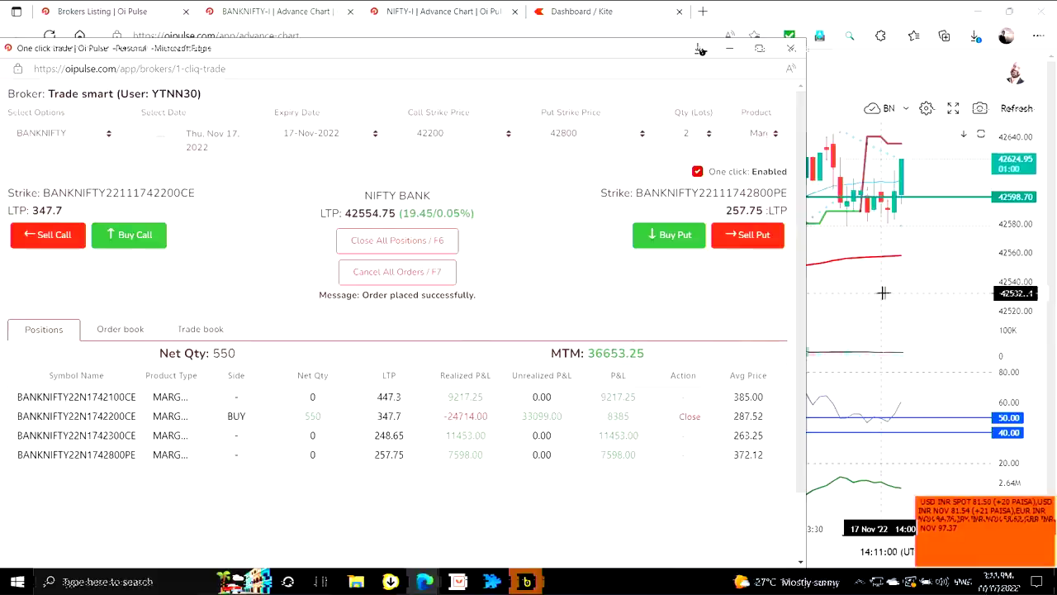
pyautogui.press('Left')
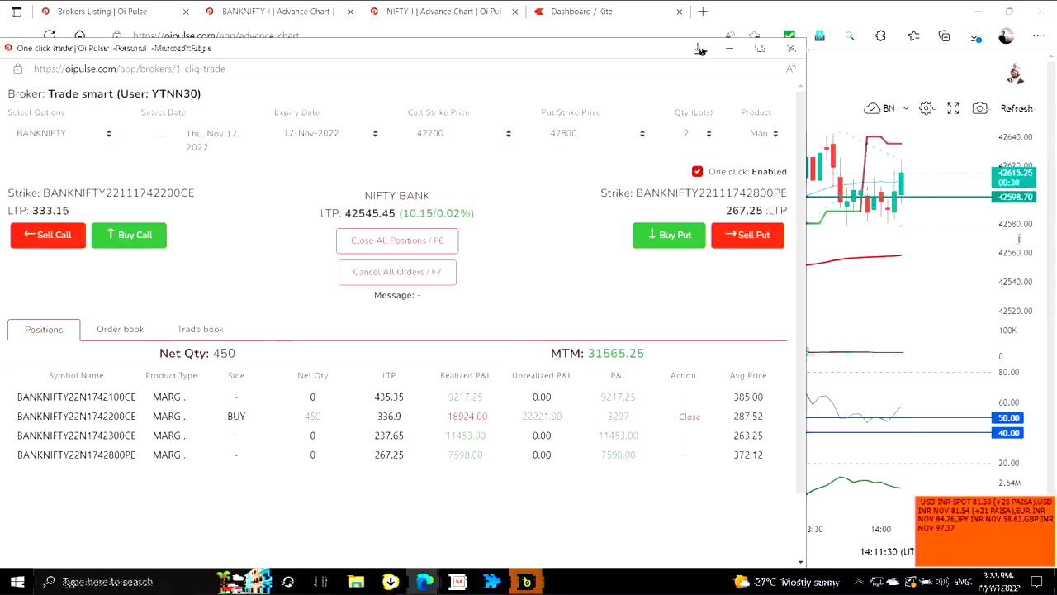
# Check the 3-minute NIFTY futures chart on TradingView and sell 2 more lots of the 42200 call
pyautogui.hotkey('alt', 'Tab')
pyautogui.hotkey('alt', 'Tab')
pyautogui.hotkey('alt', 'Tab')
pyautogui.hotkey('alt', 'Tab')
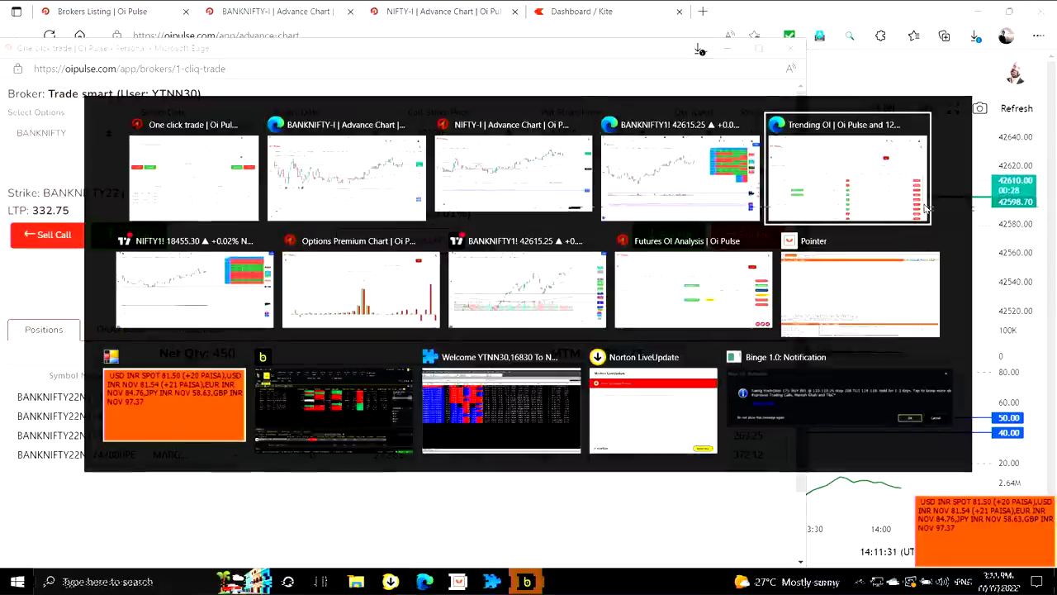
pyautogui.hotkey('alt', 'Tab')
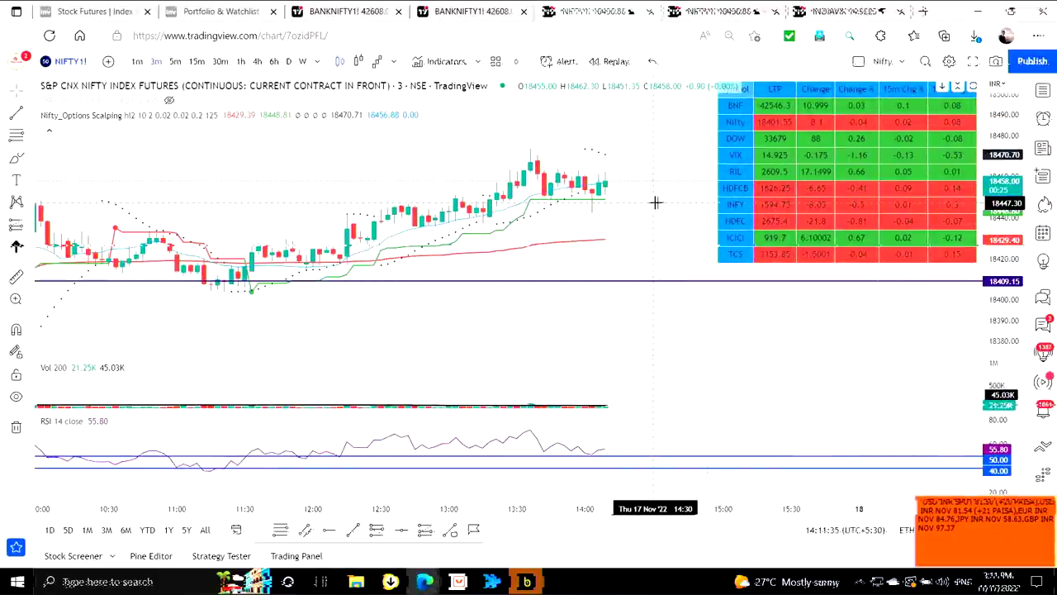
pyautogui.hotkey('alt', 'Tab')
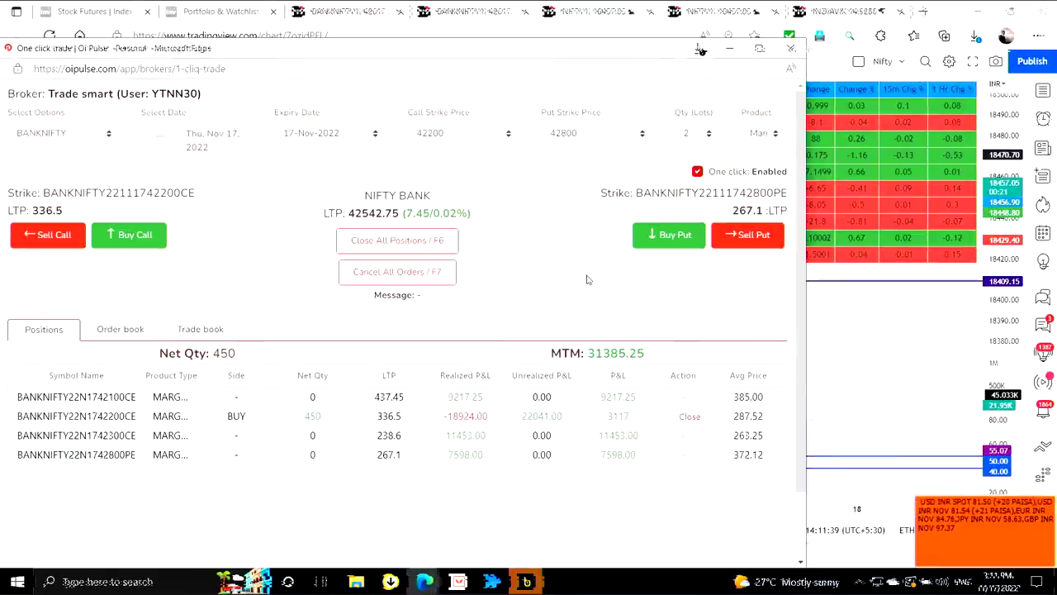
pyautogui.press('Left')
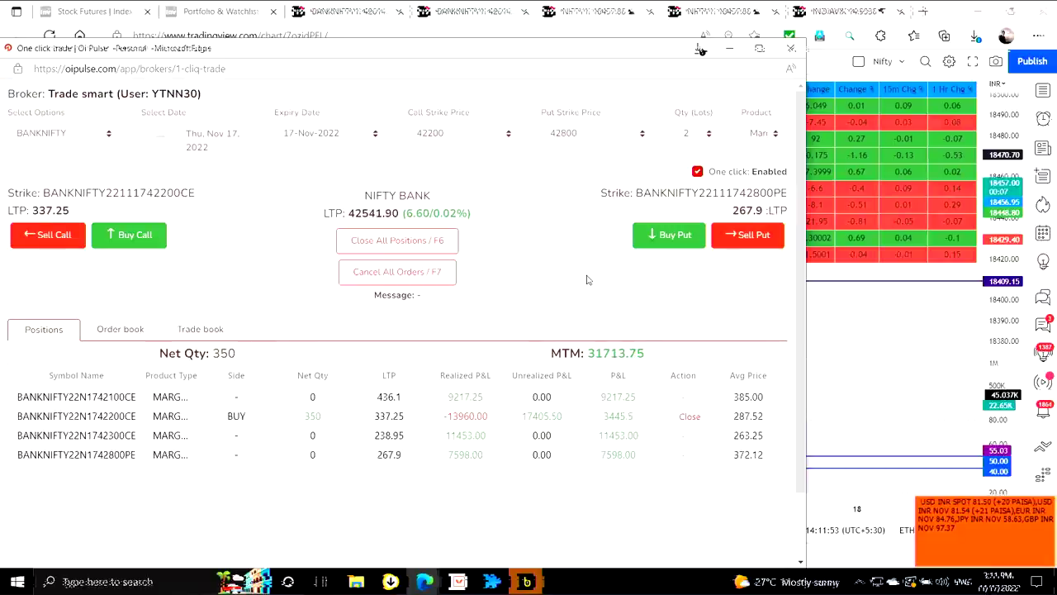
# Compare the TradingView 3-minute NIFTY futures chart with the remaining 42200 call's MTM in the one-click trade window
pyautogui.hotkey('alt', 'Tab')
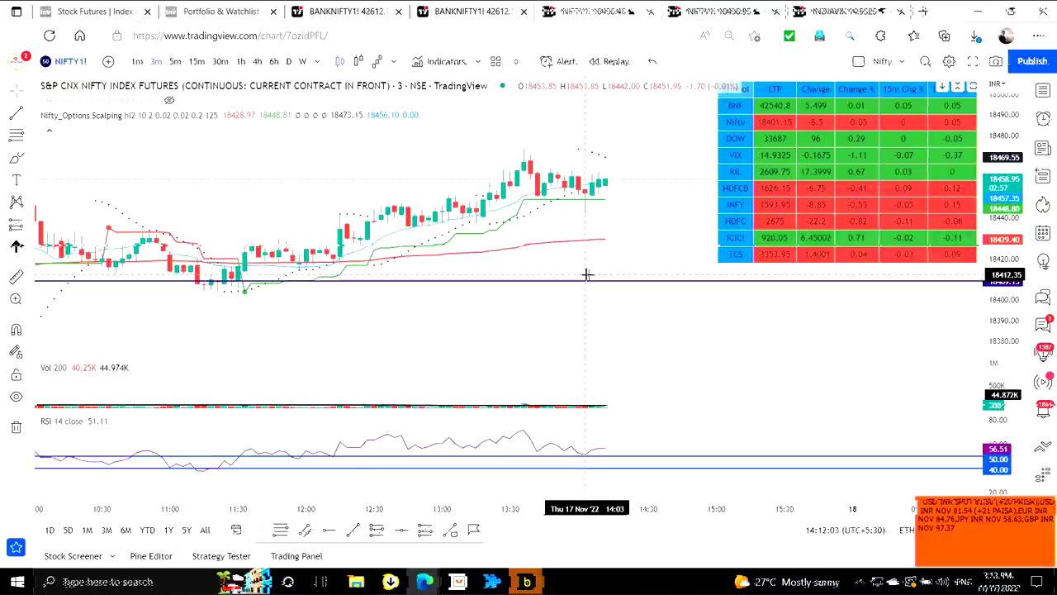
pyautogui.hotkey('alt', 'Tab')
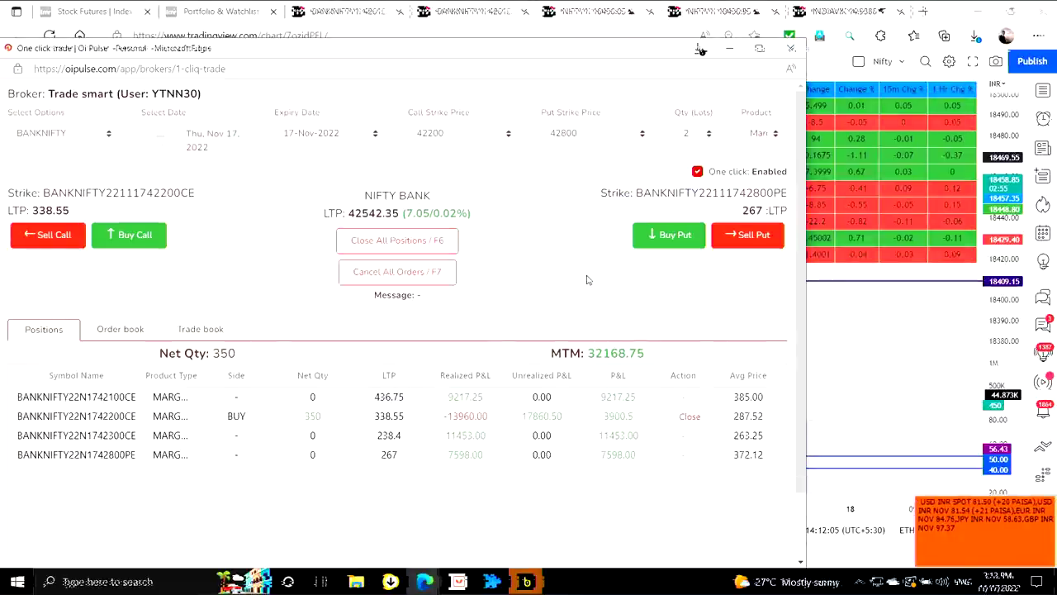
pyautogui.hotkey('alt', 'Tab')
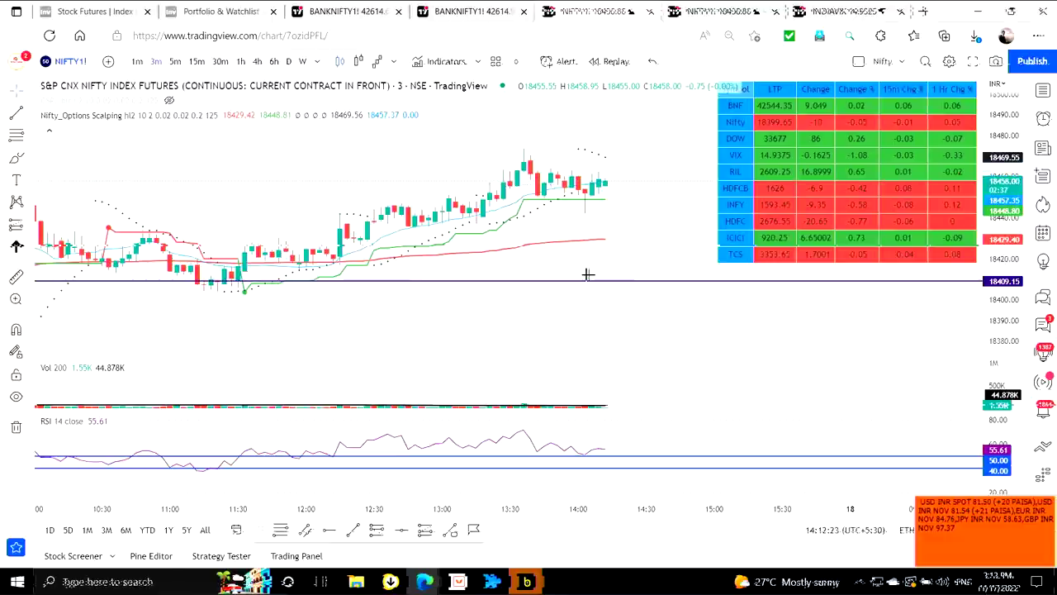
pyautogui.hotkey('alt', 'Tab')
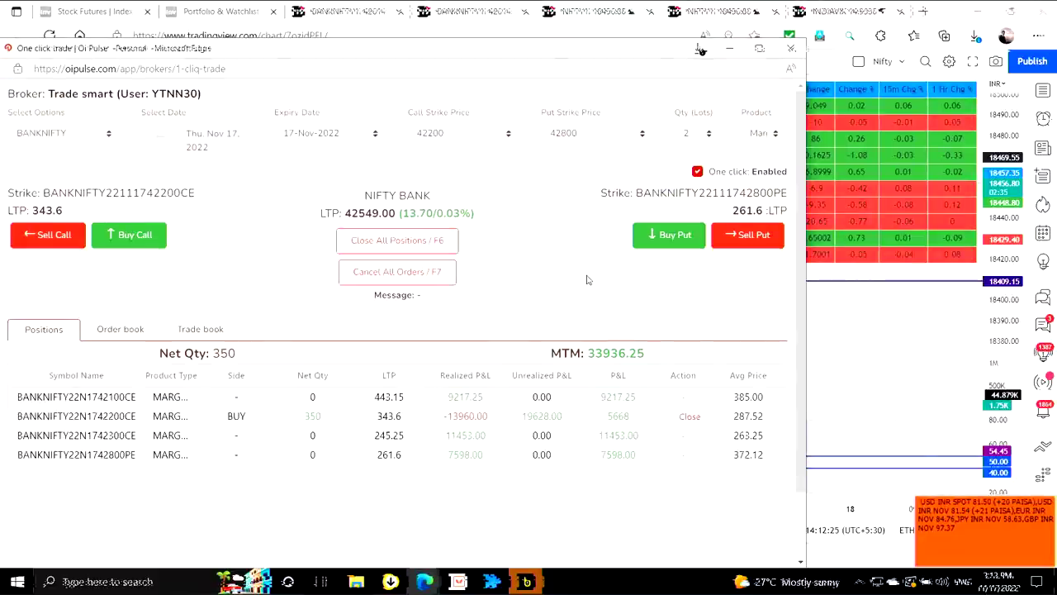
# Watch the 3-minute BANKNIFTY-I chart in OI Pulse and recheck the MTM in the one-click trade window
pyautogui.hotkey('alt', 'Tab')
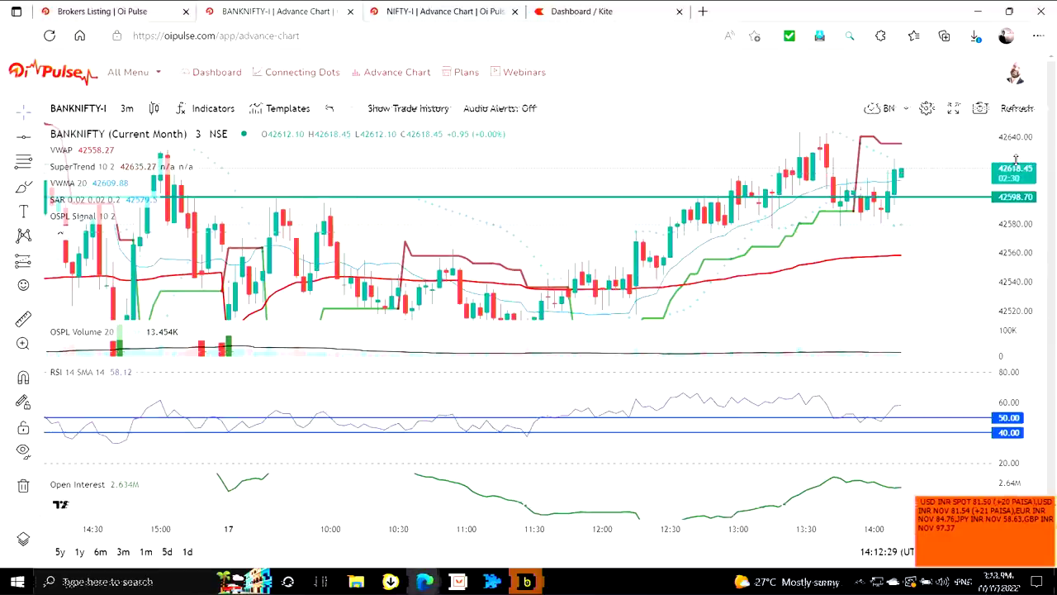
pyautogui.hotkey('alt', 'Tab')
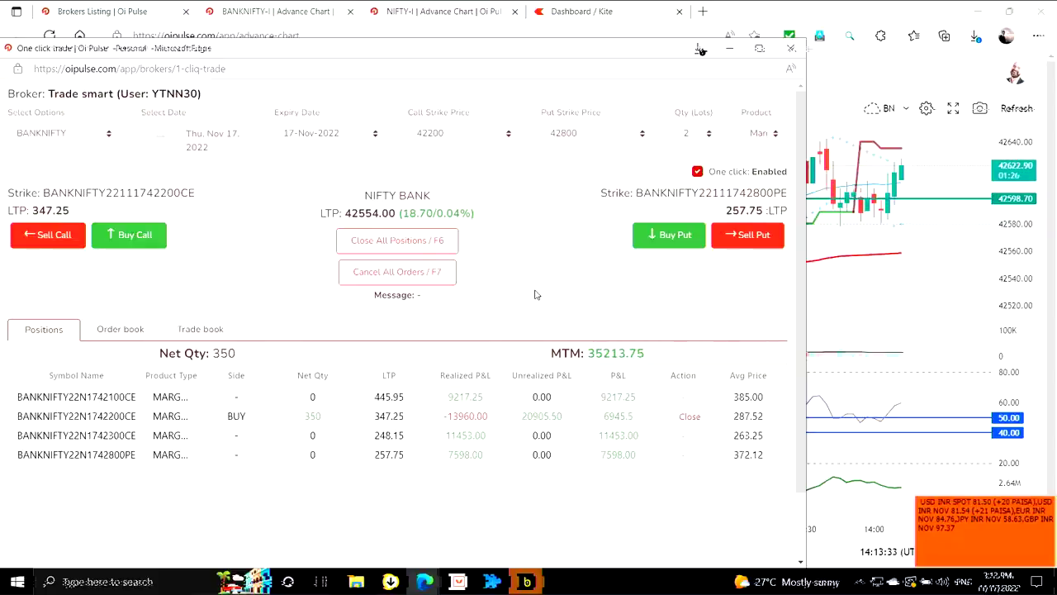
pyautogui.hotkey('alt', 'Tab')
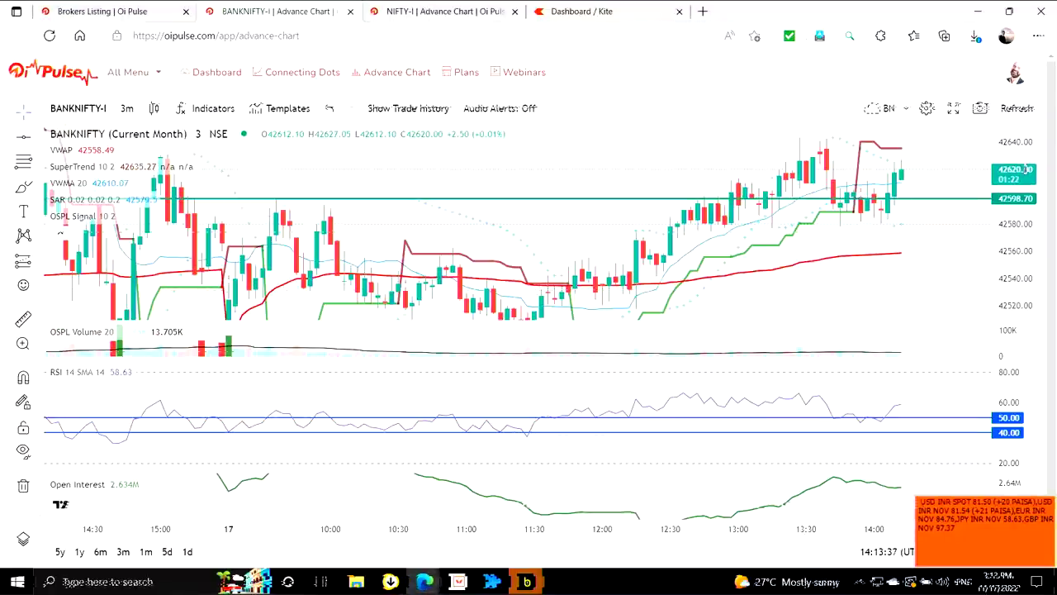
pyautogui.hotkey('alt', 'Tab')
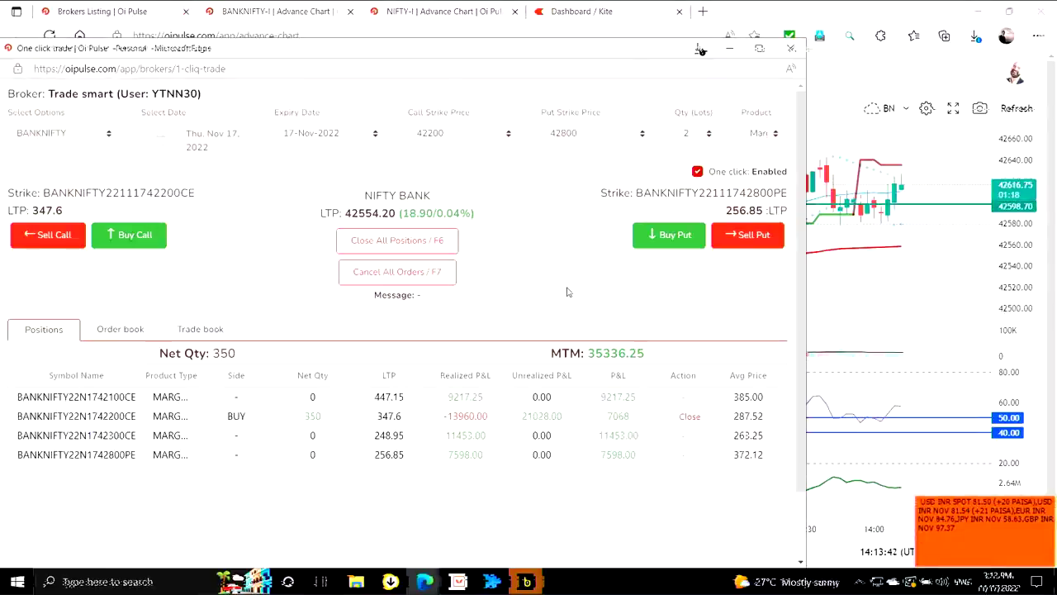
# Review the TradingView NIFTY futures chart, Ventura's option quote window and OI Pulse's BANKNIFTY-I chart, rechecking the MTM between them
pyautogui.hotkey('alt', 'Tab')
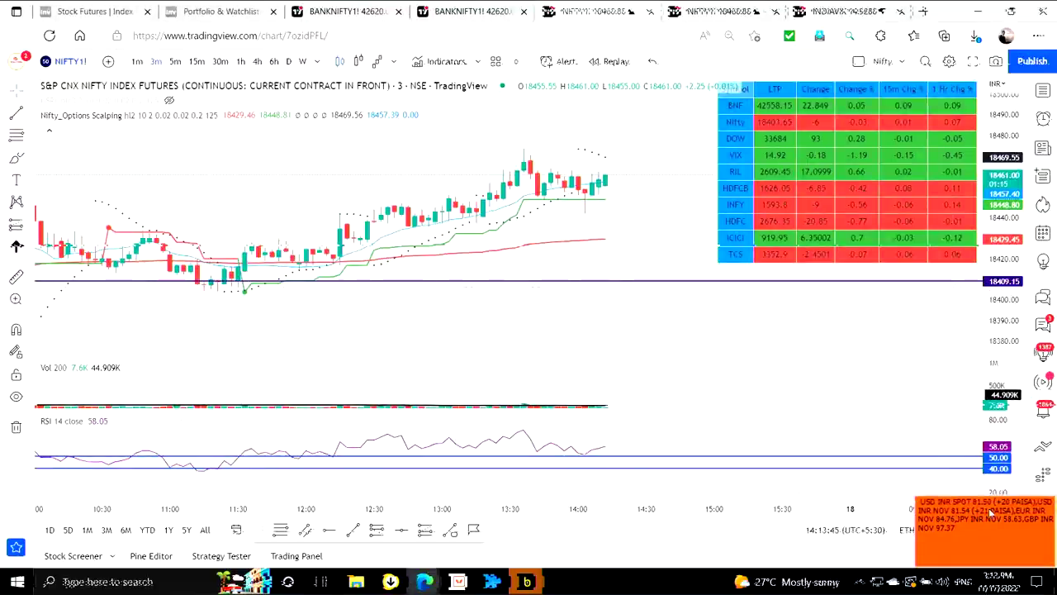
pyautogui.hotkey('alt', 'Tab')
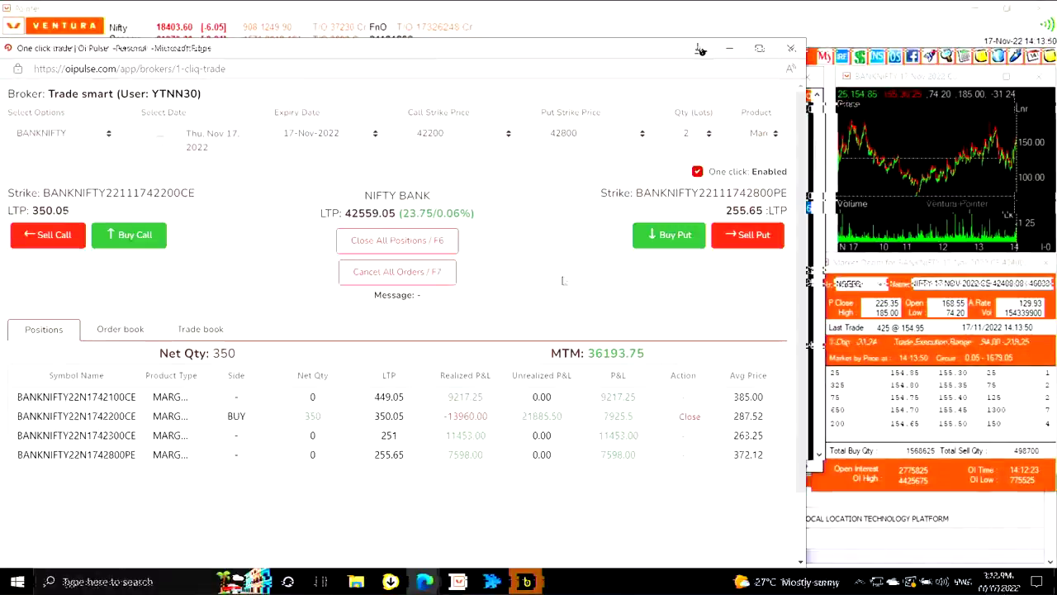
pyautogui.hotkey('alt', 'Tab')
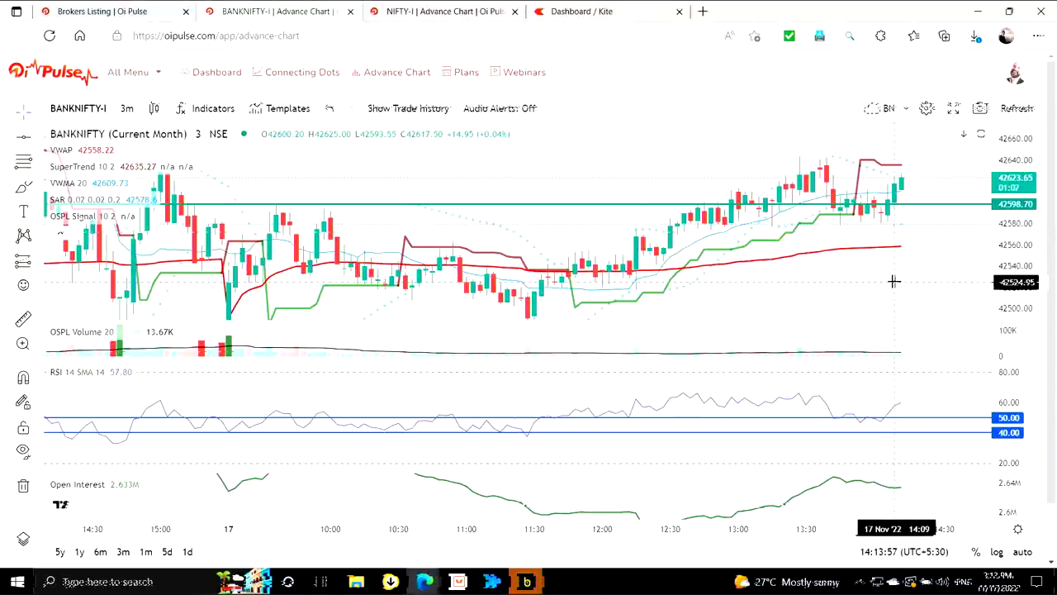
pyautogui.hotkey('alt', 'Tab')
pyautogui.hotkey('alt', 'Tab')
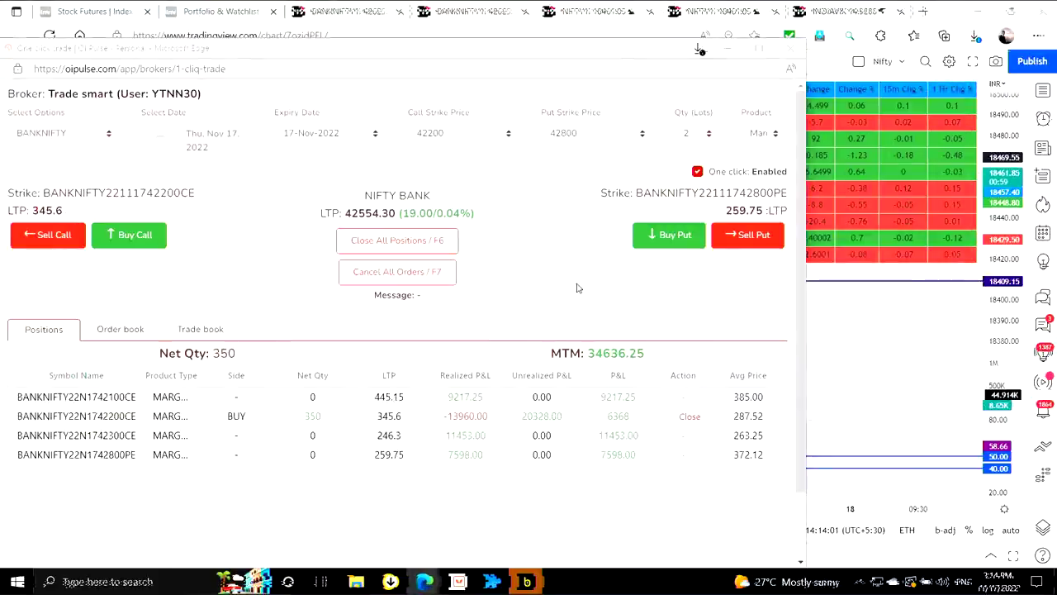
pyautogui.hotkey('alt', 'Tab')
pyautogui.hotkey('alt', 'Tab')
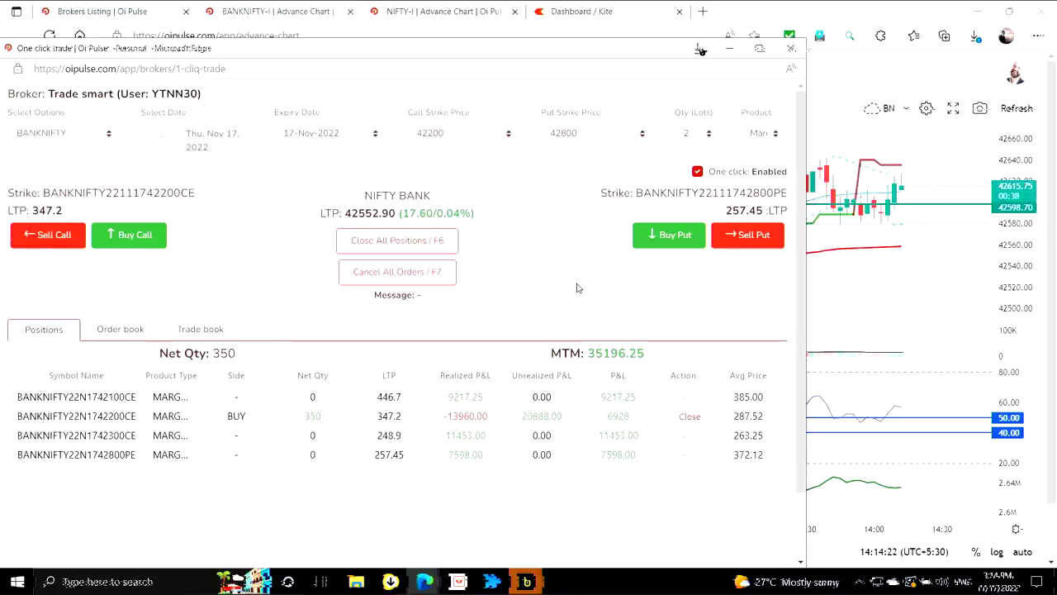
# Switch TradingView from the NIFTY to the BANKNIFTY futures chart and check the 42200 call's MTM in the one-click trade window
pyautogui.hotkey('alt', 'Tab')
pyautogui.hotkey('alt', 'Tab')
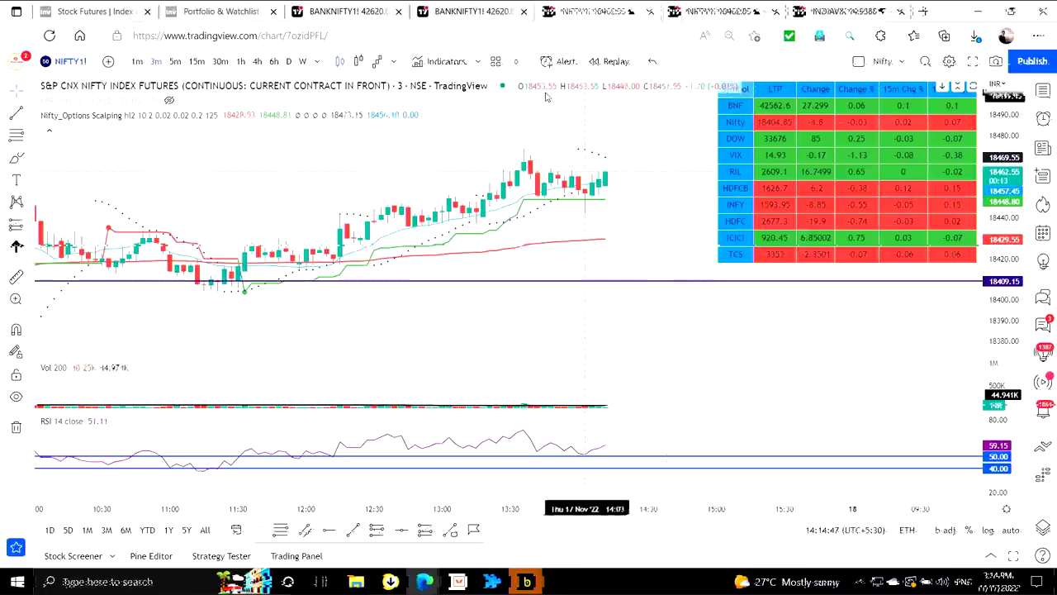
pyautogui.click(341, 14)
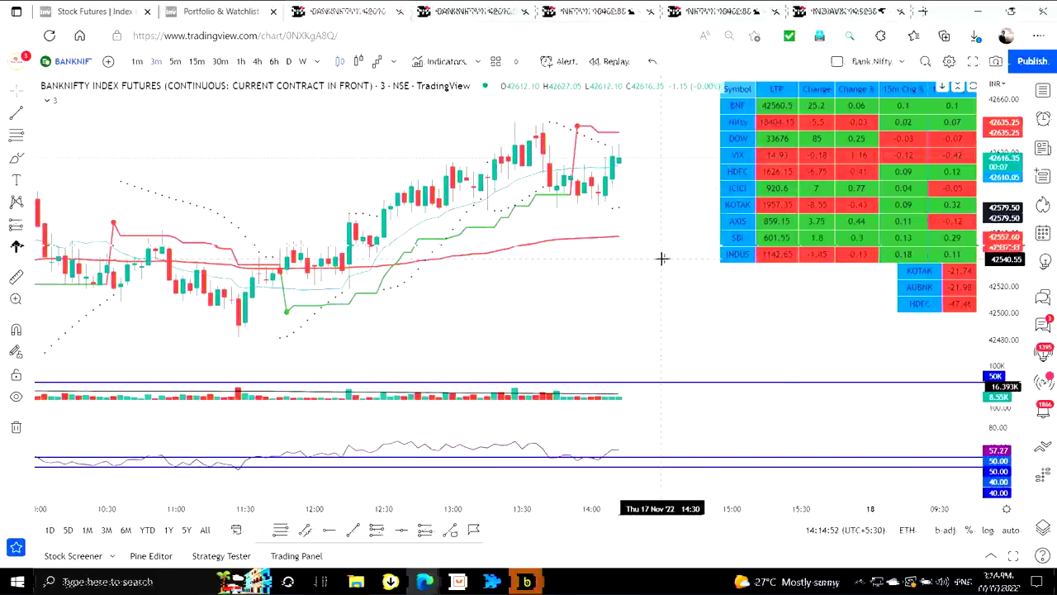
pyautogui.hotkey('alt', 'Tab')
pyautogui.hotkey('alt', 'Tab')
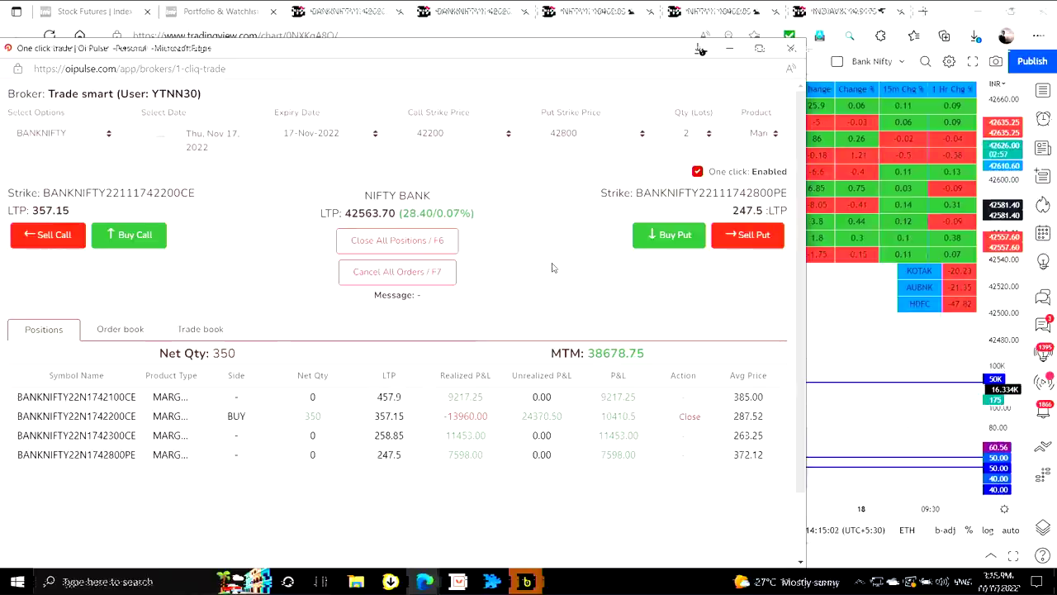
# Compare the 3-minute BANKNIFTY futures chart in TradingView with the BANKNIFTY-I chart in OI Pulse
pyautogui.hotkey('alt', 'Tab')
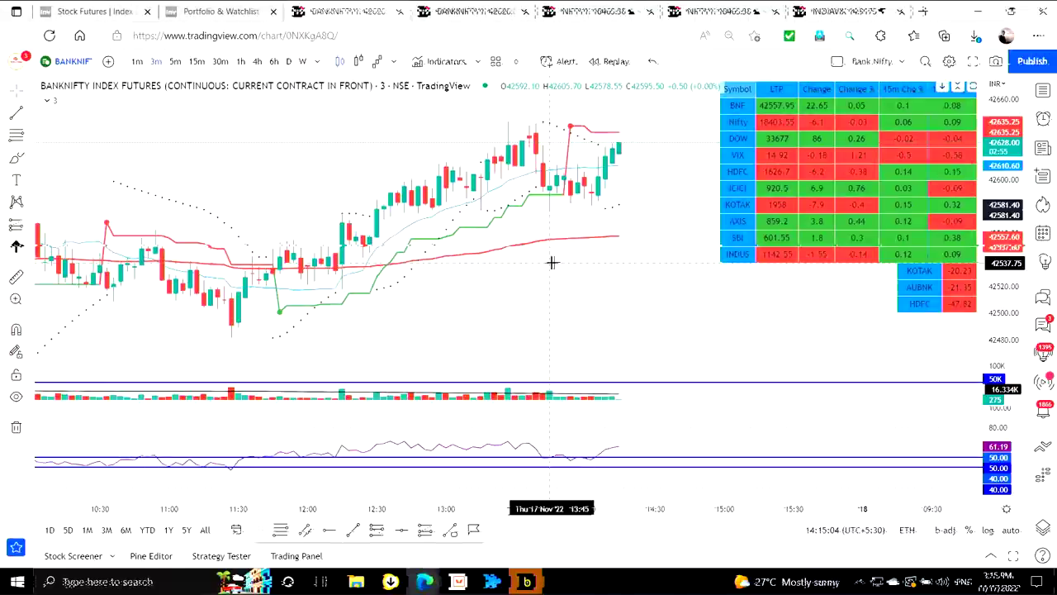
pyautogui.hotkey('alt', 'Tab')
pyautogui.press('Tab')
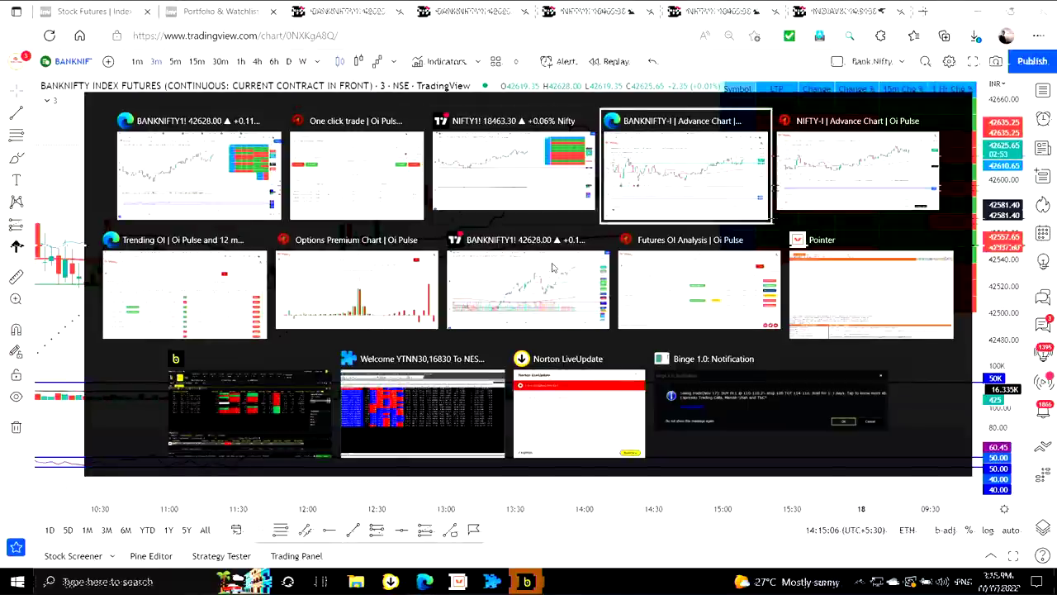
pyautogui.hotkey('alt', 'Tab')
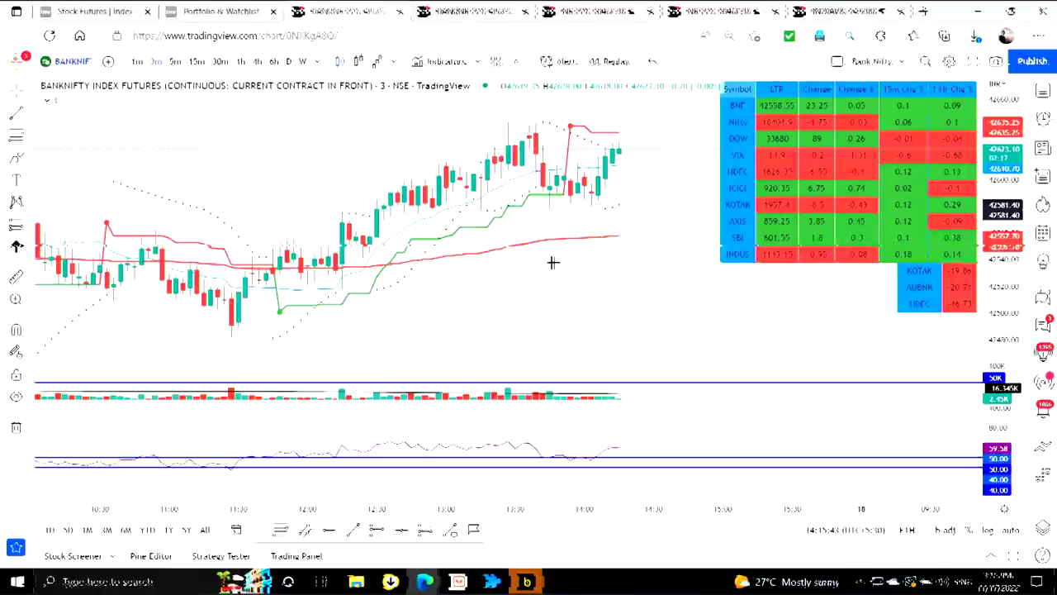
pyautogui.hotkey('alt', 'Tab')
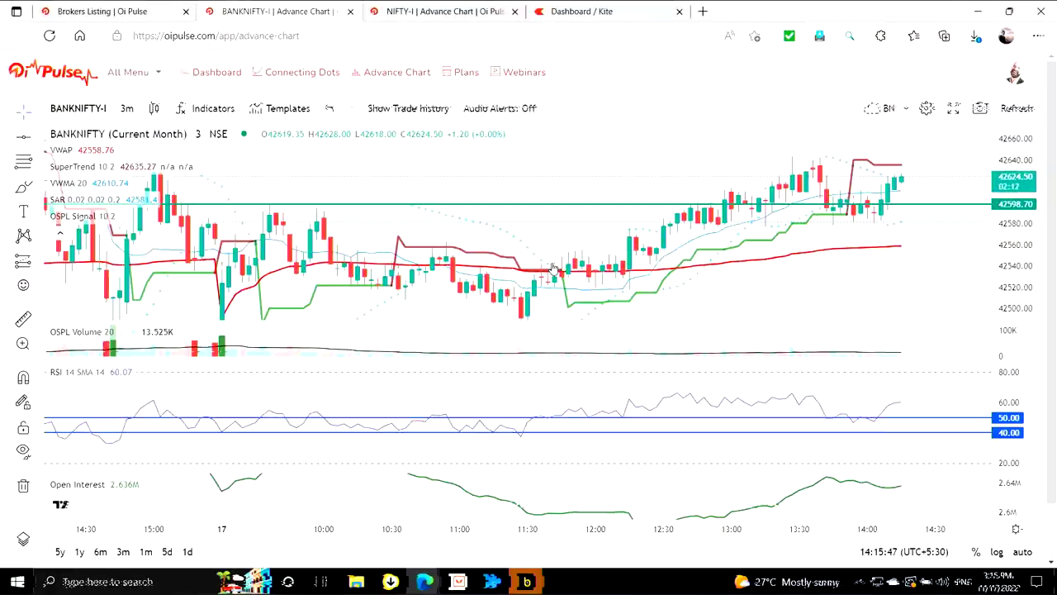
pyautogui.hotkey('alt', 'Tab')
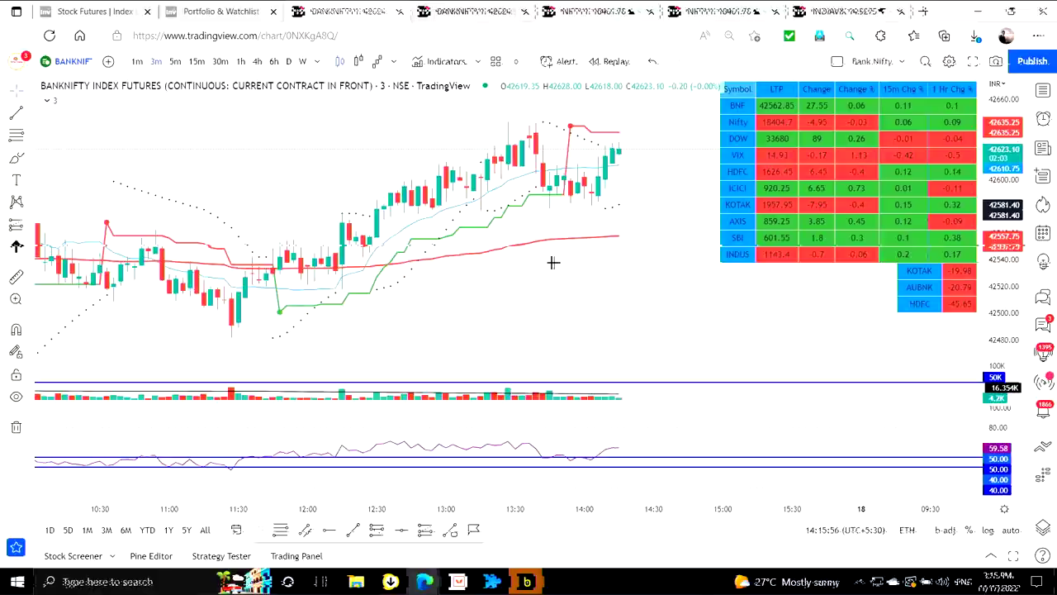
# Check the open 42200 call's price and MTM in the one-click trade window against the BANKNIFTY-I chart
pyautogui.hotkey('alt', 'Tab')
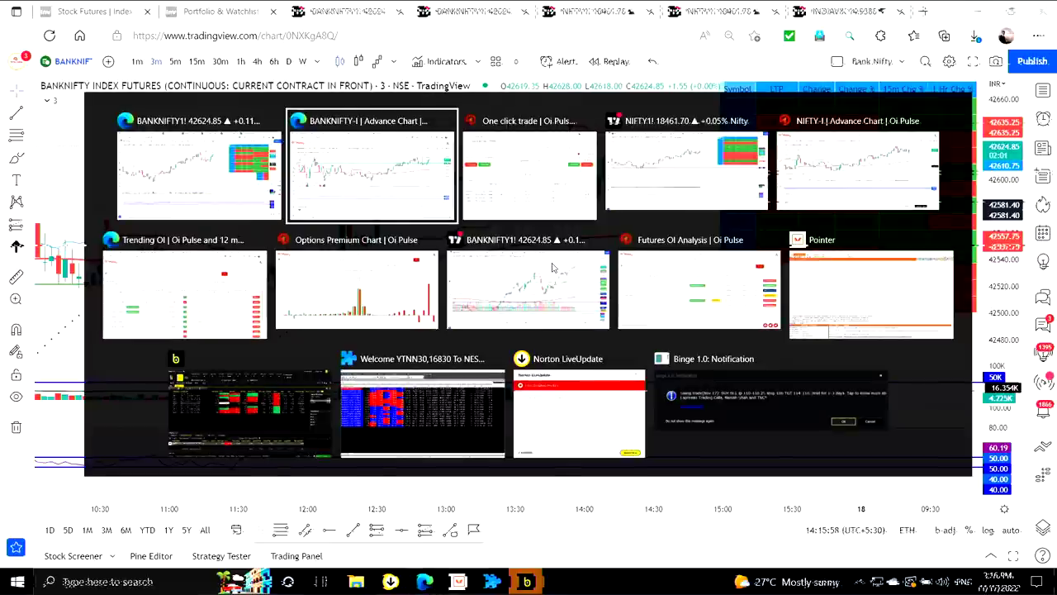
pyautogui.press('Tab')
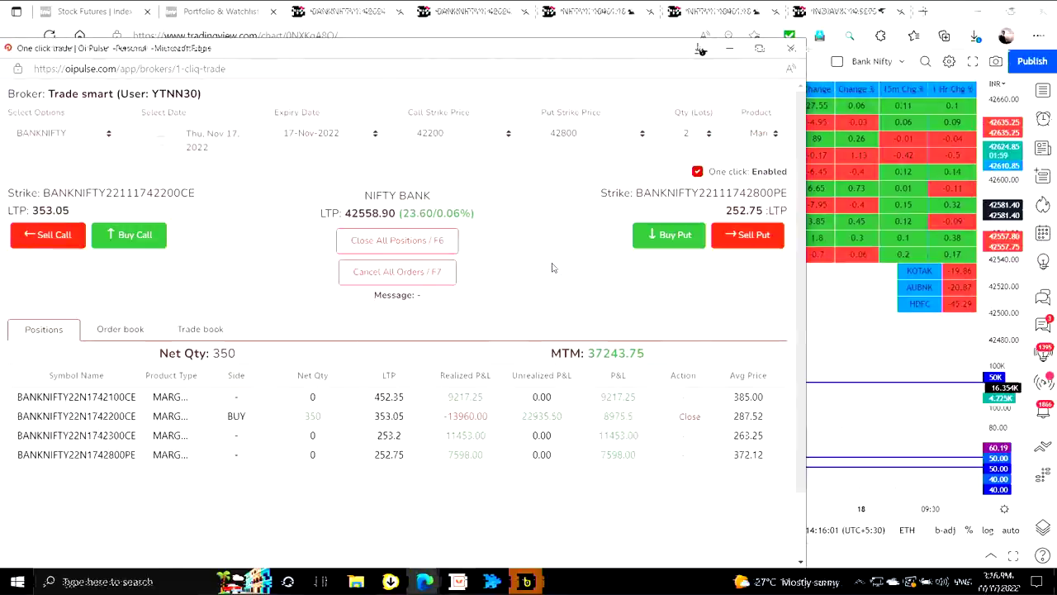
pyautogui.hotkey('alt', 'Tab')
pyautogui.hotkey('alt', 'Tab')
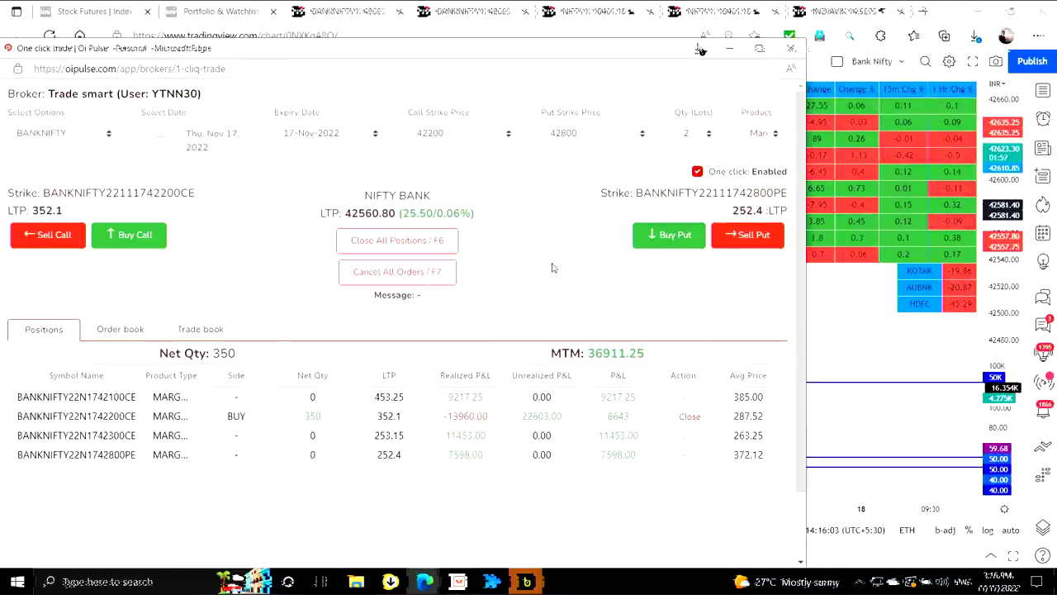
pyautogui.hotkey('alt', 'Tab')
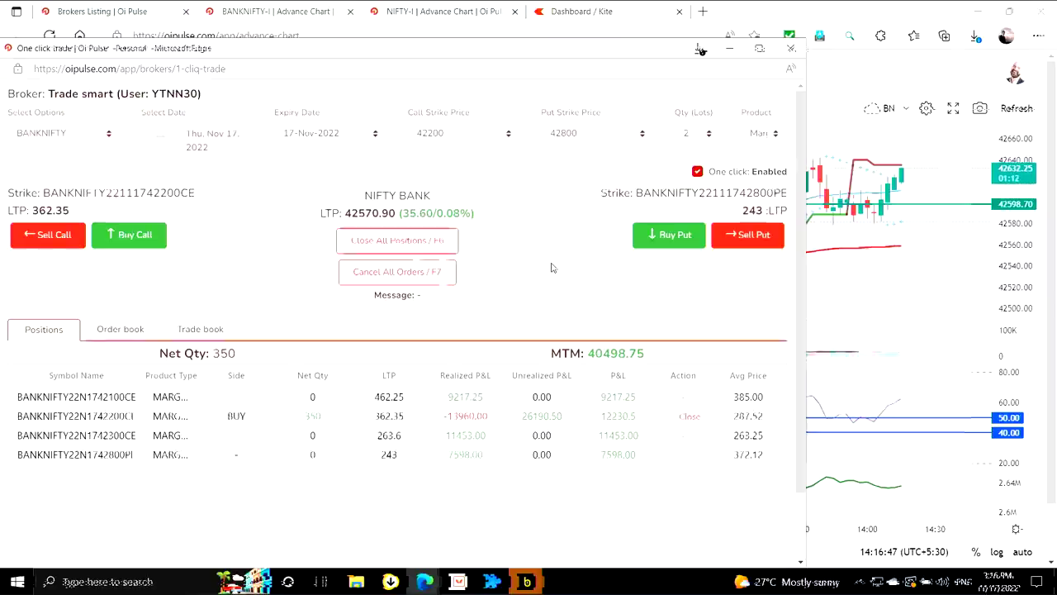
# Reload OI Pulse's 15-minute Trending OI table for BANKNIFTY and return to the BANKNIFTY-I advance chart
pyautogui.hotkey('alt', 'Tab')
pyautogui.click(182, 285)
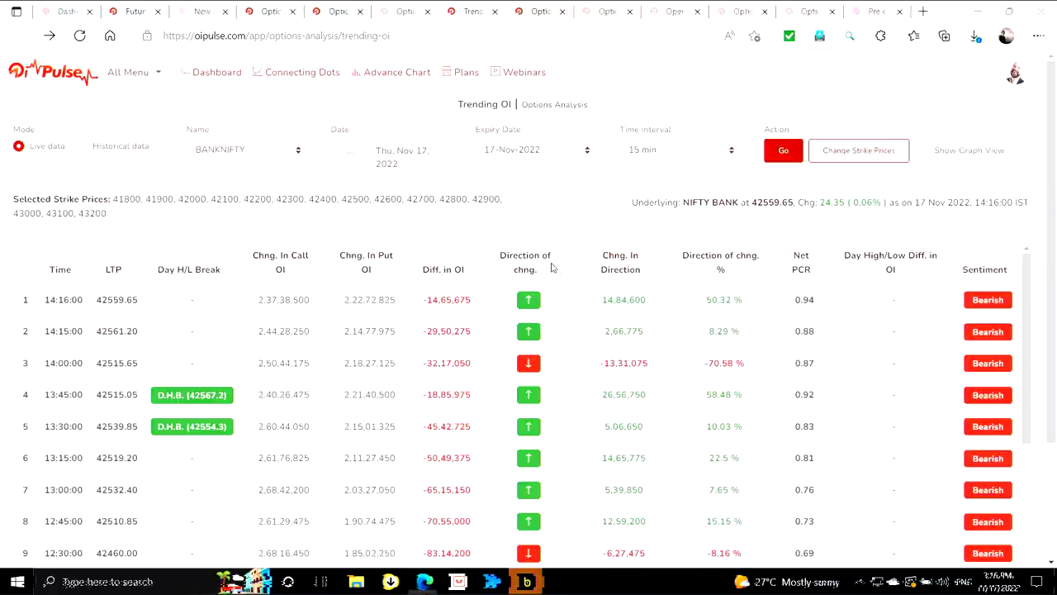
pyautogui.click(783, 150)
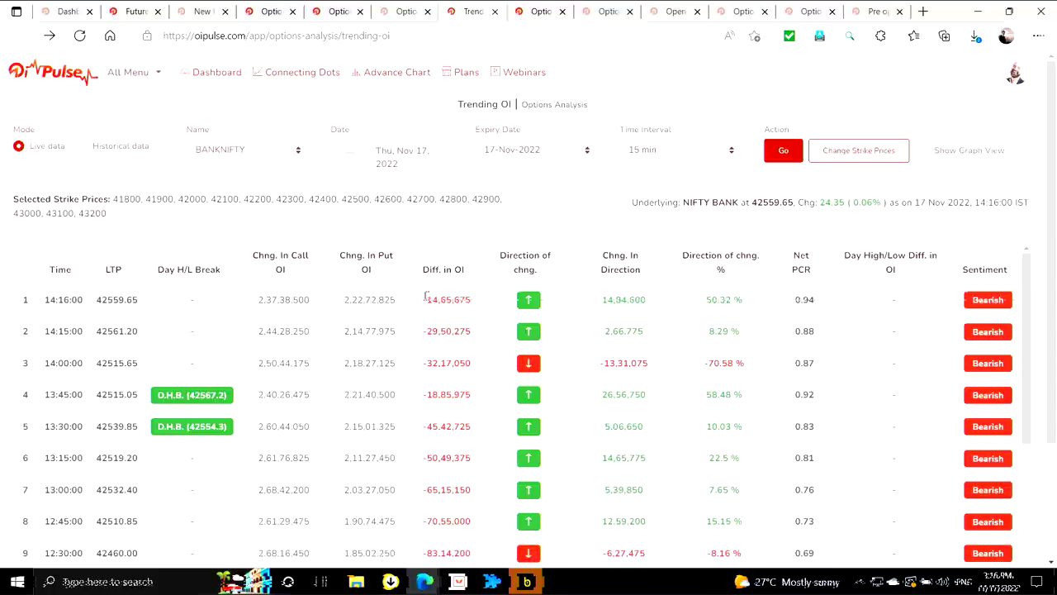
pyautogui.hotkey('alt', 'Tab')
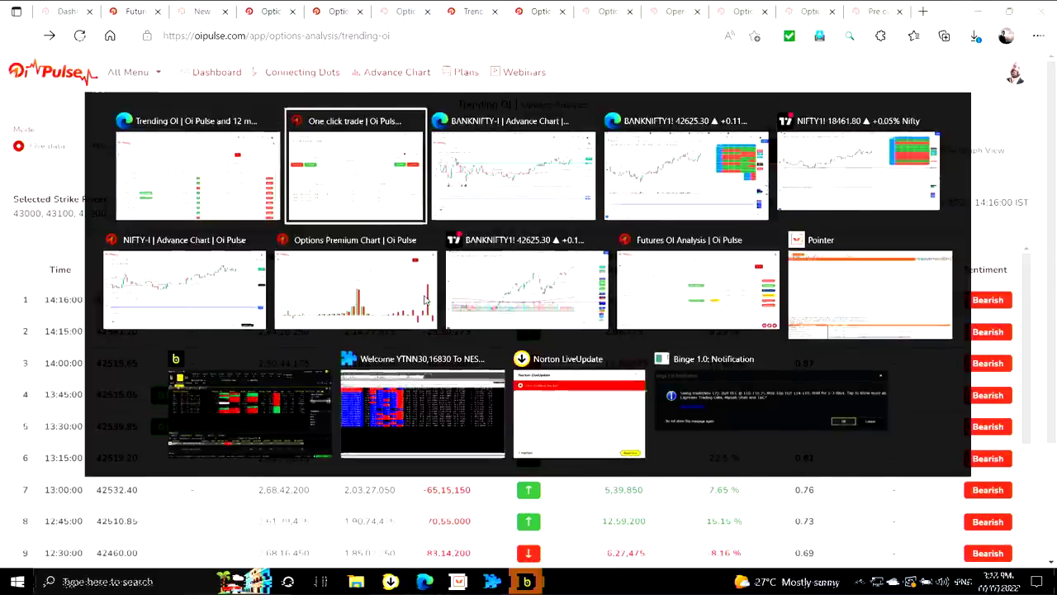
pyautogui.hotkey('alt', 'Tab')
pyautogui.press('Tab')
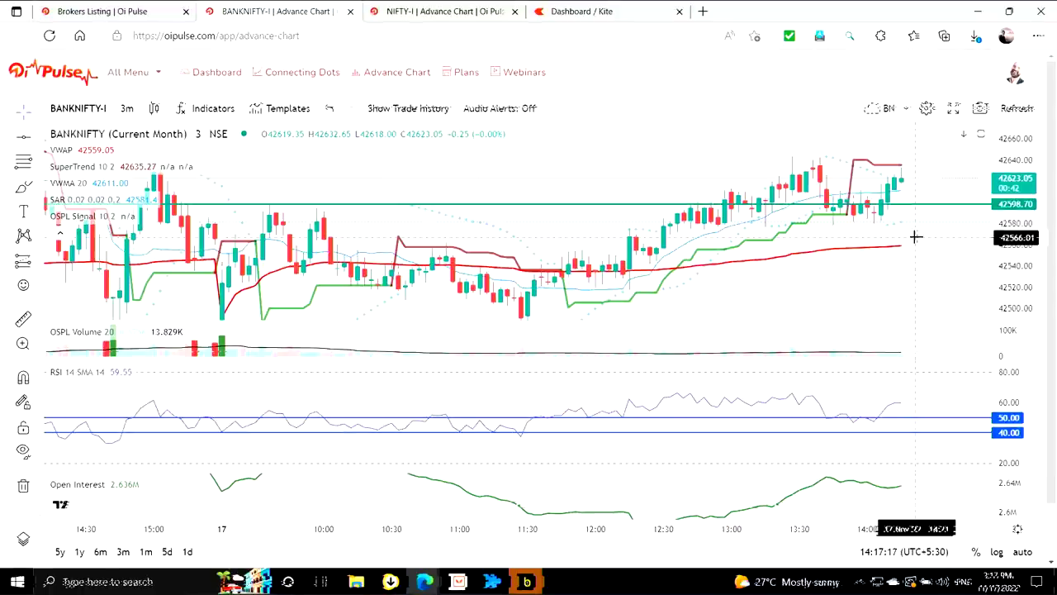
# Recheck the MTM in the one-click trade window alongside TradingView's 3-minute BANKNIFTY futures chart
pyautogui.hotkey('alt', 'Tab')
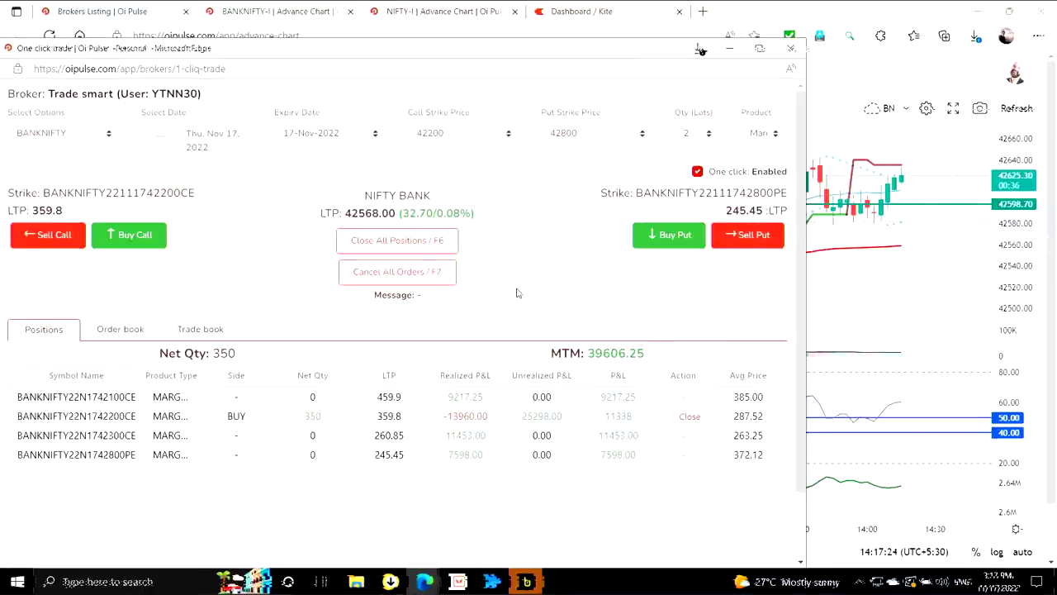
pyautogui.hotkey('alt', 'Tab')
pyautogui.hotkey('alt', 'Tab')
pyautogui.hotkey('alt', 'Tab')
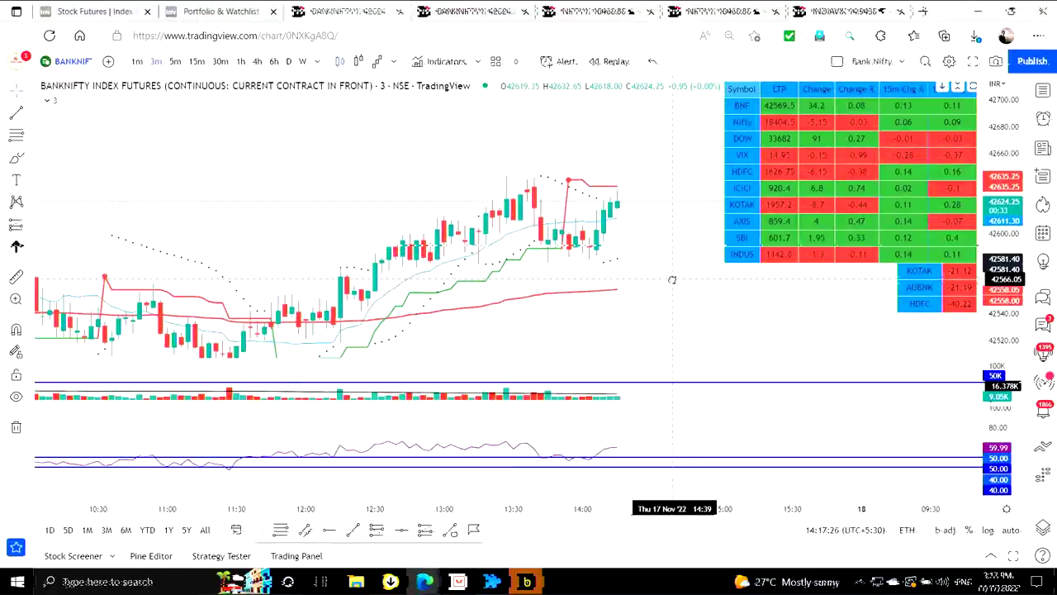
pyautogui.hotkey('alt', 'Tab')
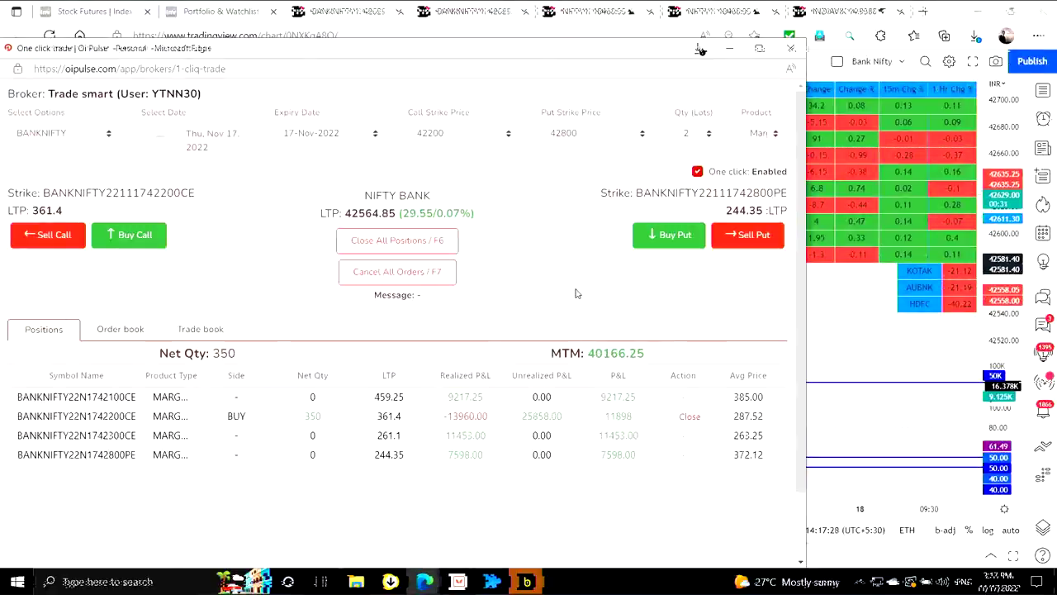
# Sell the entire 350-quantity BANKNIFTY 42200 call position in repeated 2-lot orders from the one-click trade window
pyautogui.press('Left')
pyautogui.press('Left')
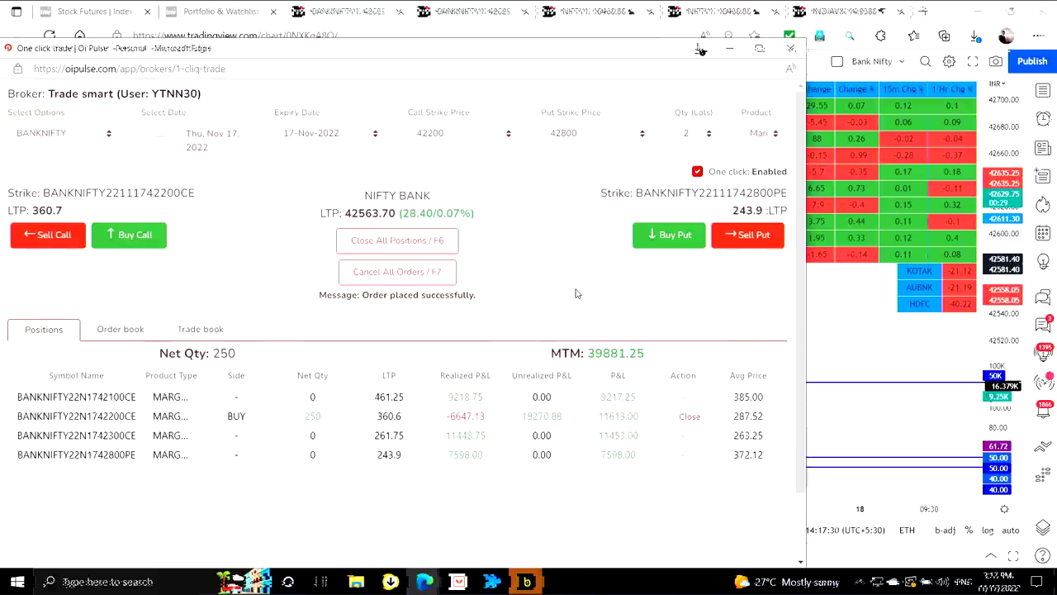
pyautogui.press('Left')
pyautogui.press('Left')
pyautogui.press('Left')
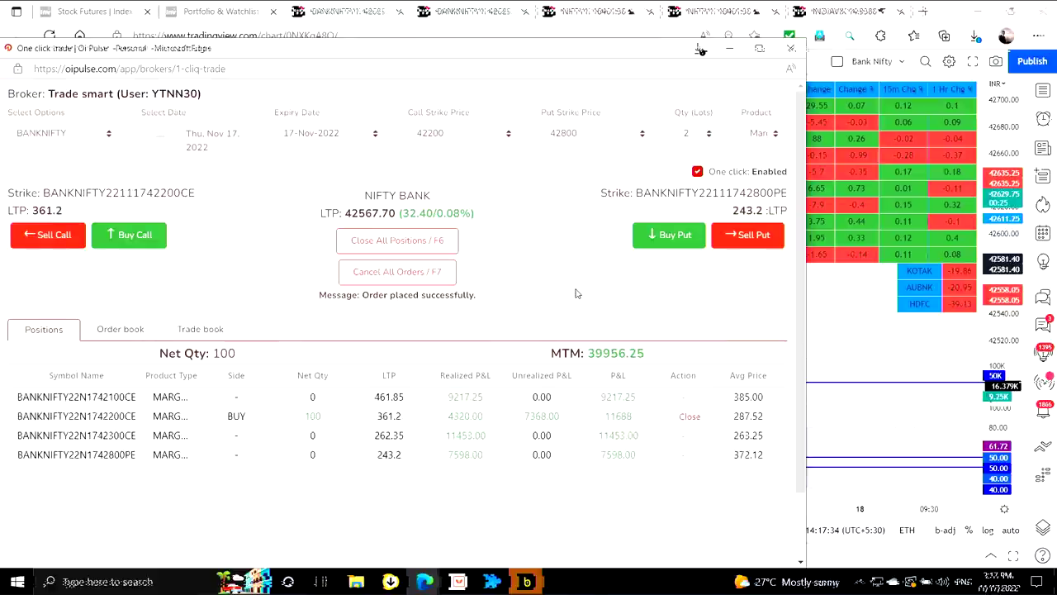
pyautogui.press('Left')
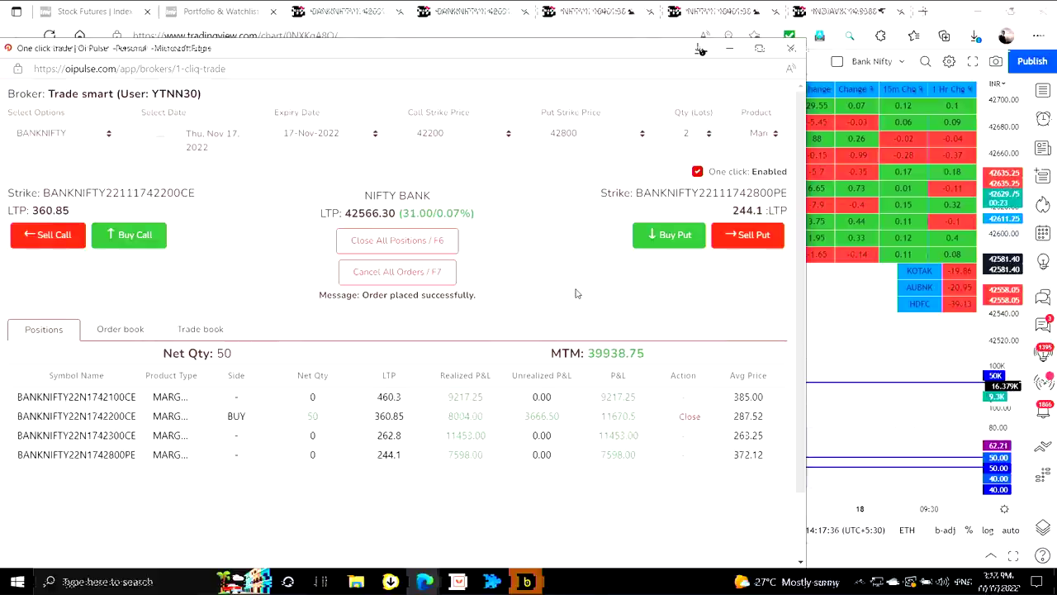
pyautogui.press('Left')
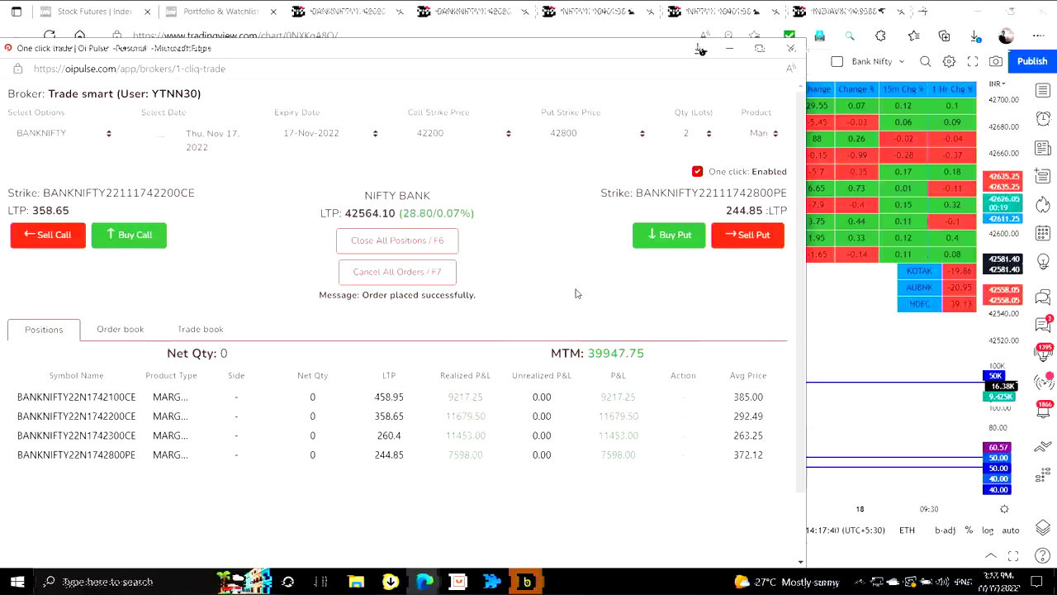
# Review the BANKNIFTY futures chart in TradingView and the BANKNIFTY-I chart in OI Pulse
pyautogui.hotkey('alt', 'Tab')
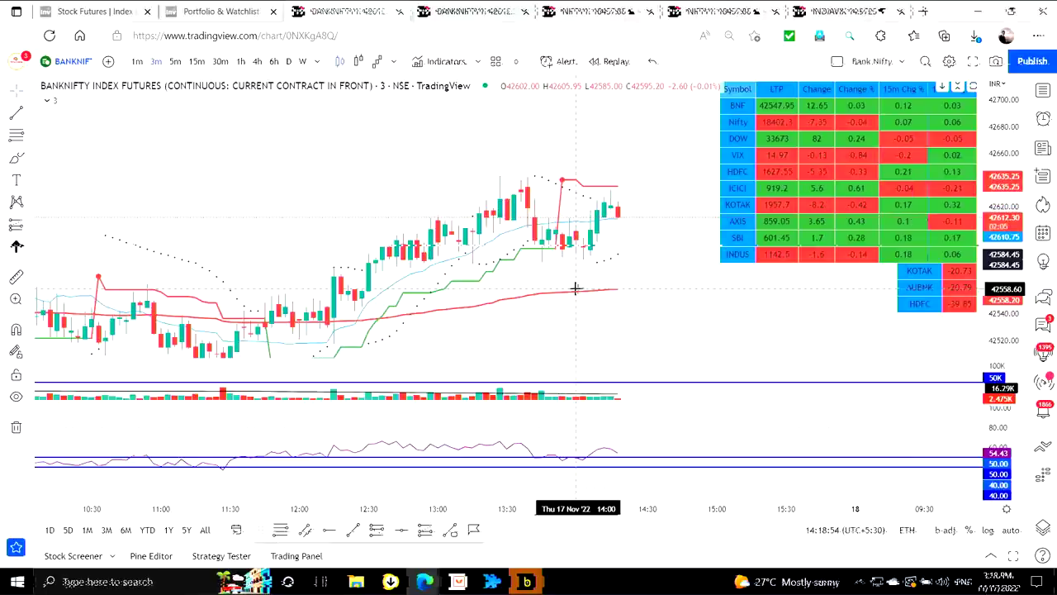
pyautogui.hotkey('alt', 'Tab')
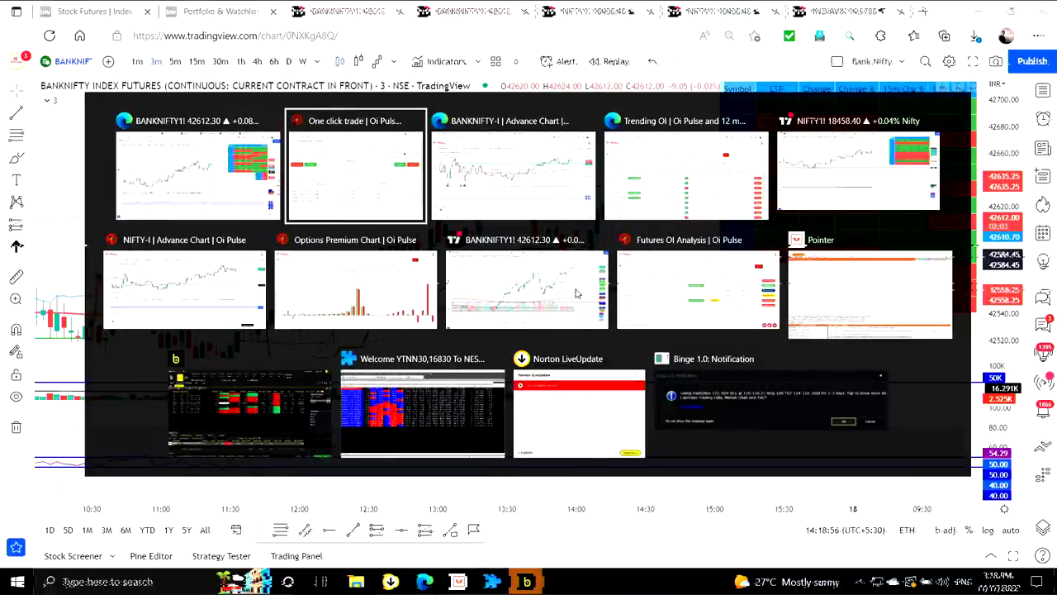
pyautogui.hotkey('alt', 'Tab')
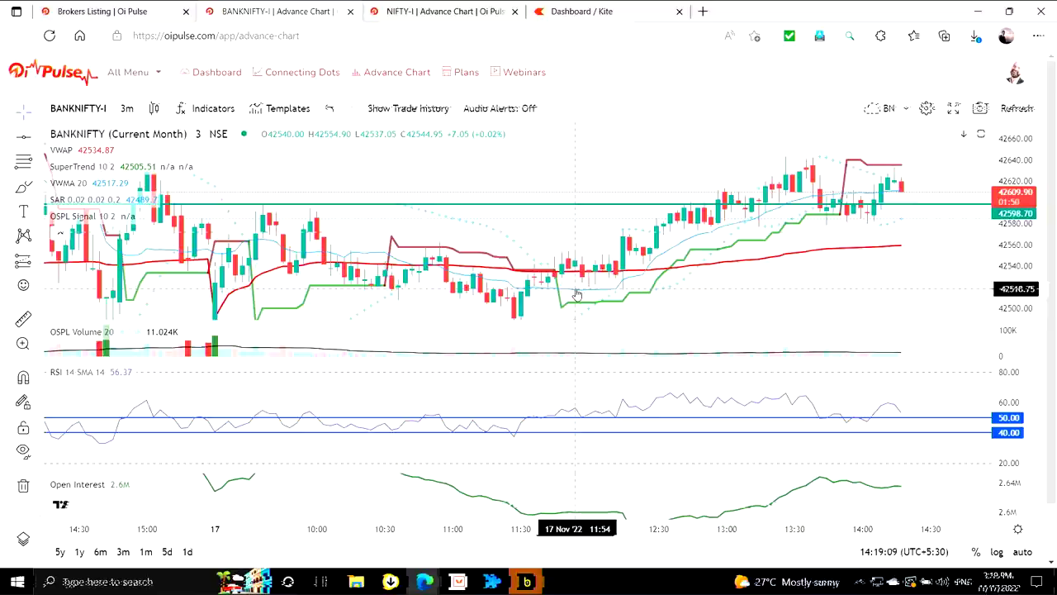
# Reload the BANKNIFTY options premium chart for Near ATM 15 Strikes, inspect the 42500 premiums, and check the Trending OI table
pyautogui.hotkey('alt', 'Tab')
pyautogui.hotkey('alt', 'Tab')
pyautogui.hotkey('alt', 'Tab')
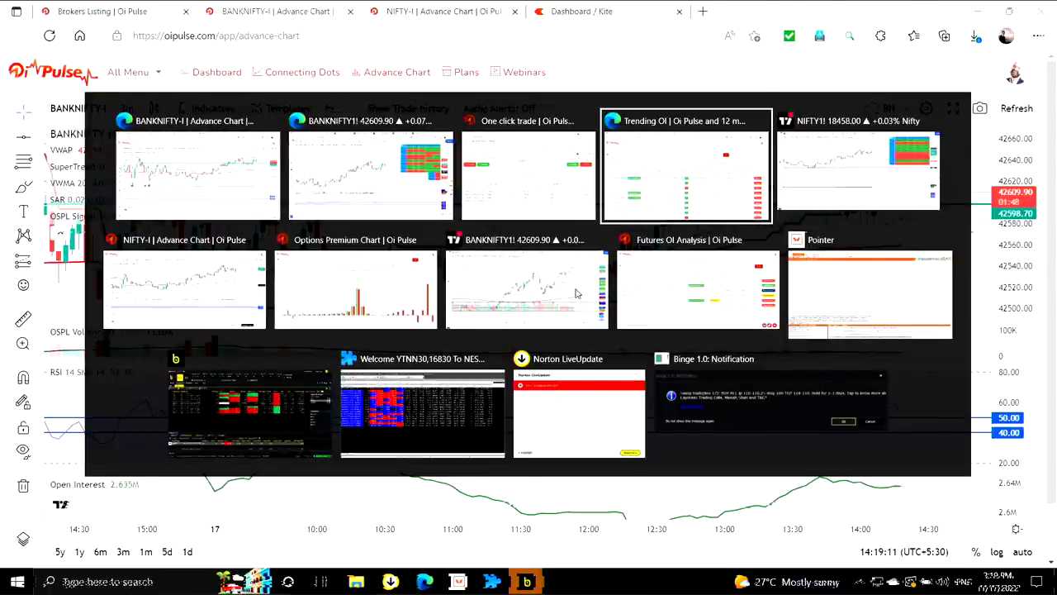
pyautogui.click(590, 10)
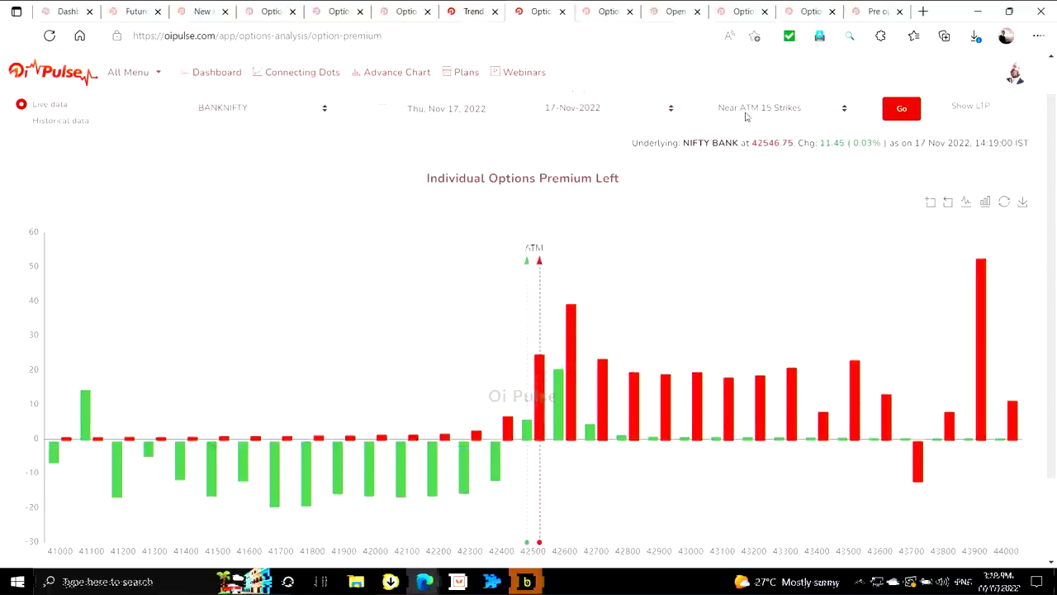
pyautogui.click(888, 112)
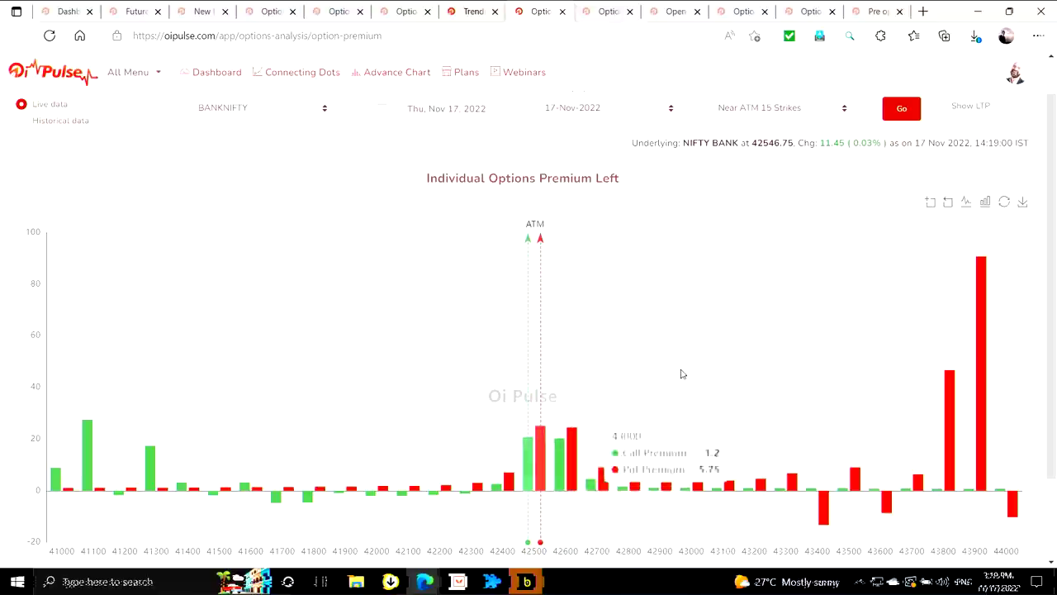
pyautogui.scroll(-1, 775, 370)
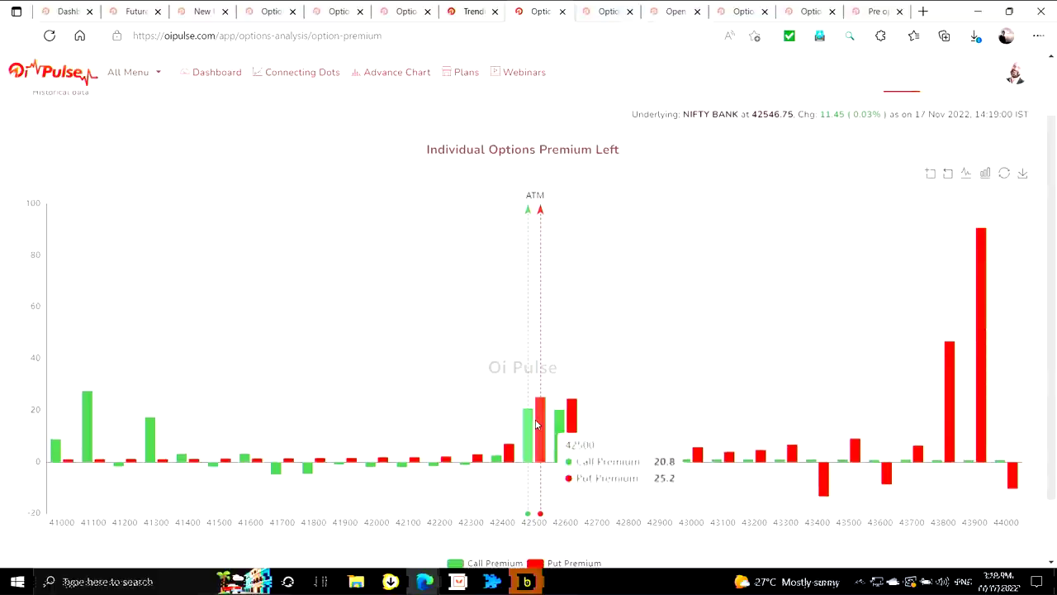
pyautogui.hotkey('alt', 'Tab')
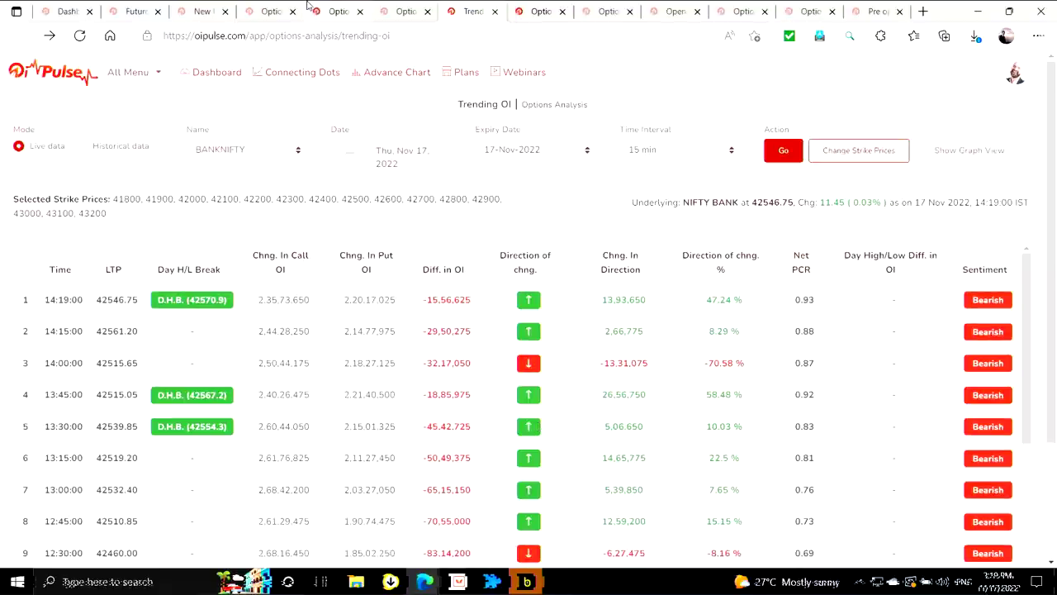
# Set both the call and put strike prices to 42500 in the one-click trade window
pyautogui.hotkey('alt', 'Tab')
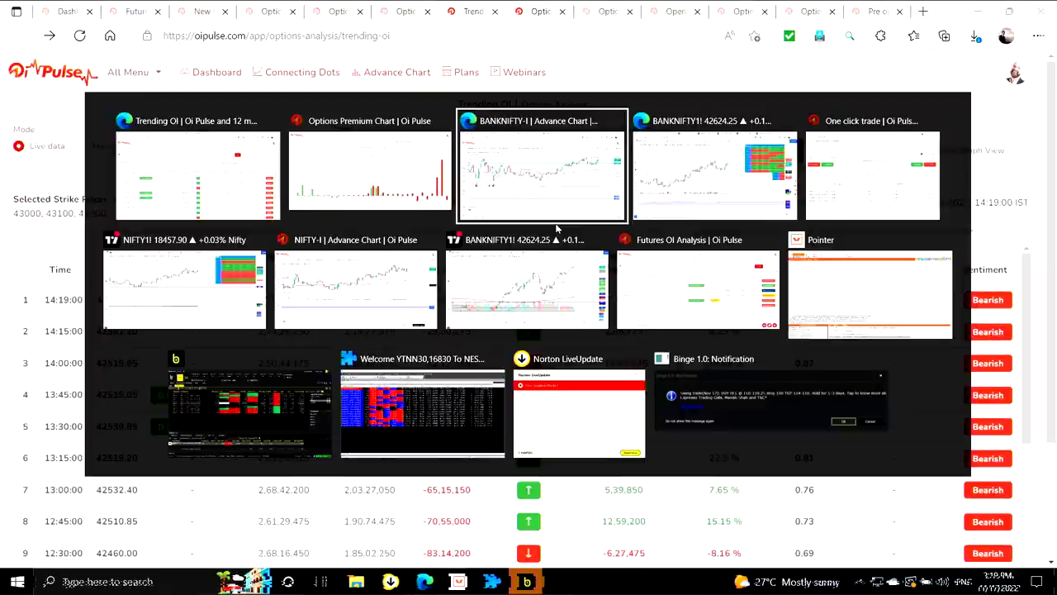
pyautogui.hotkey('alt', 'Tab')
pyautogui.hotkey('alt', 'Tab')
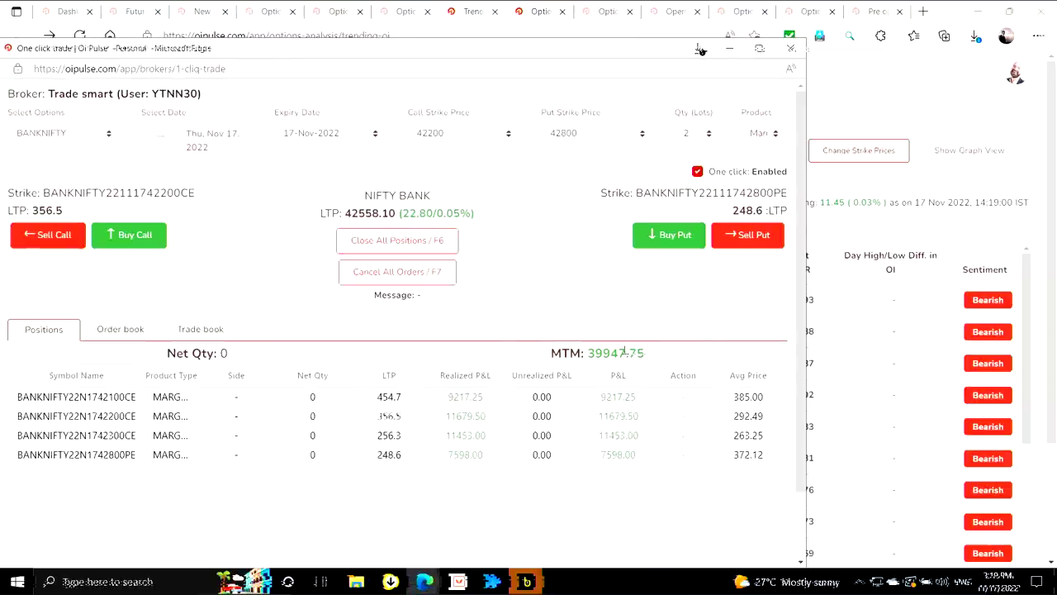
pyautogui.click(462, 133)
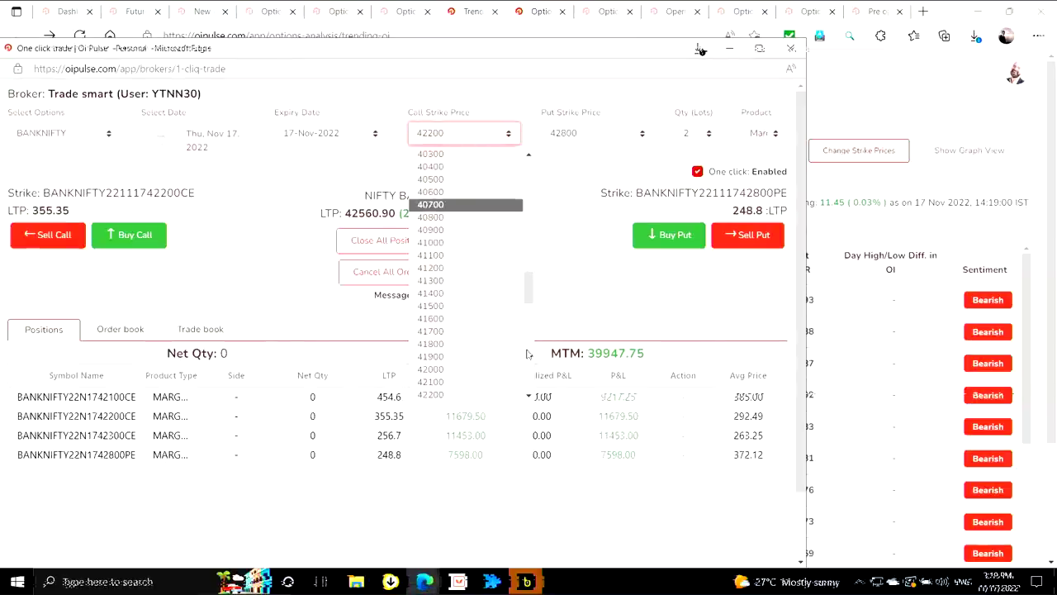
pyautogui.scroll(-3, 530, 291)
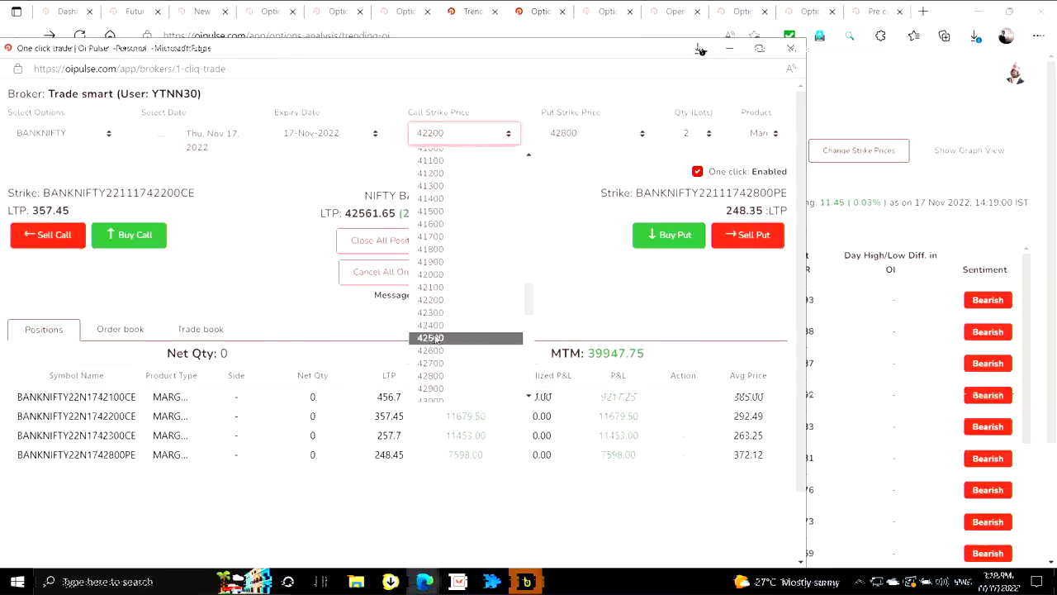
pyautogui.click(463, 333)
pyautogui.click(604, 141)
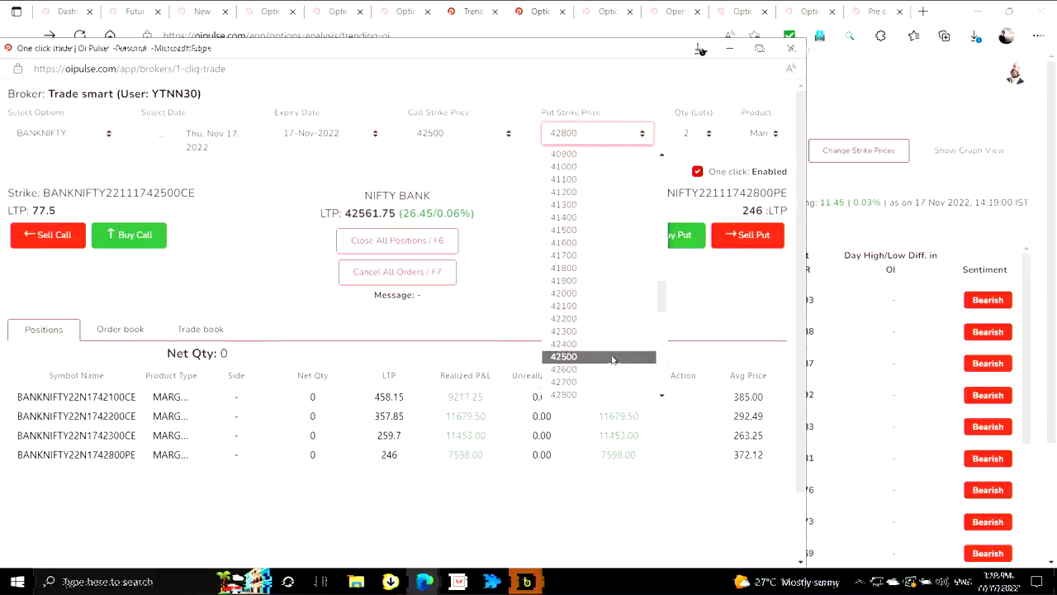
pyautogui.click(576, 342)
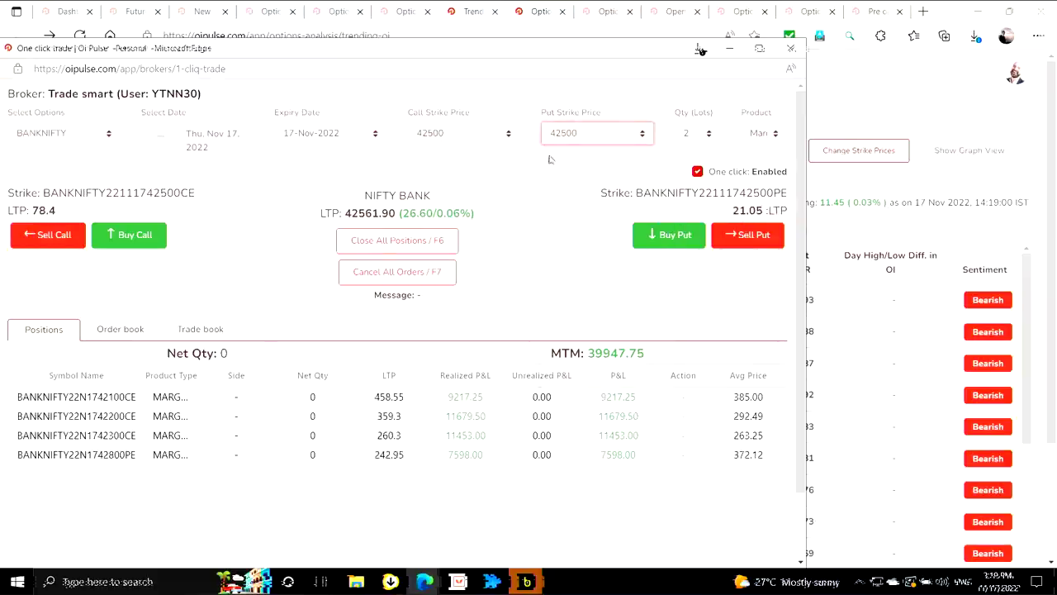
# Set the call strike to 42600 and buy 400 quantity each of the 42600 call and 42500 put in repeated 2-lot orders
pyautogui.click(459, 141)
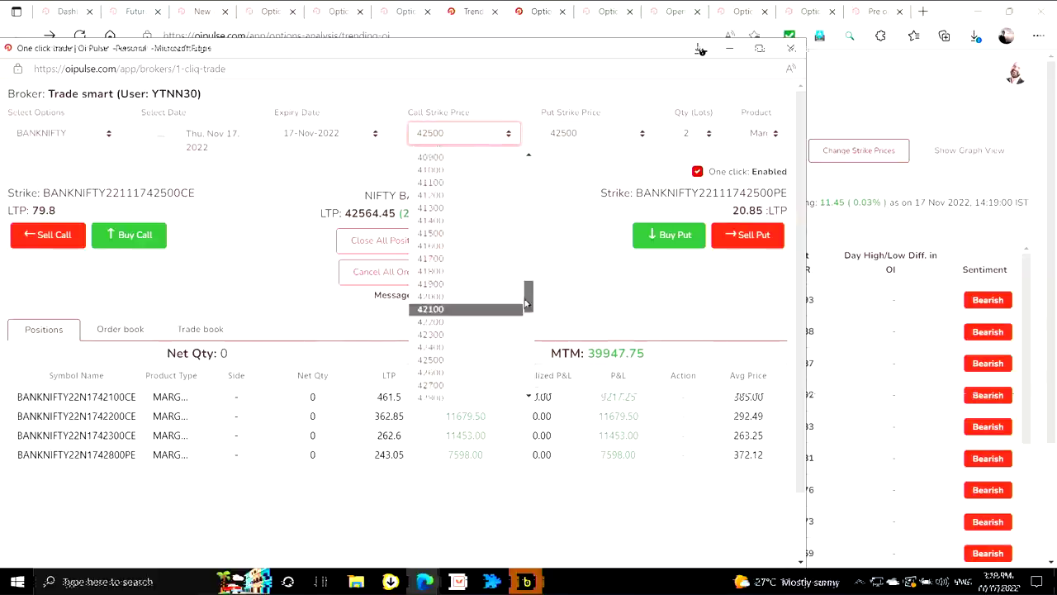
pyautogui.click(457, 350)
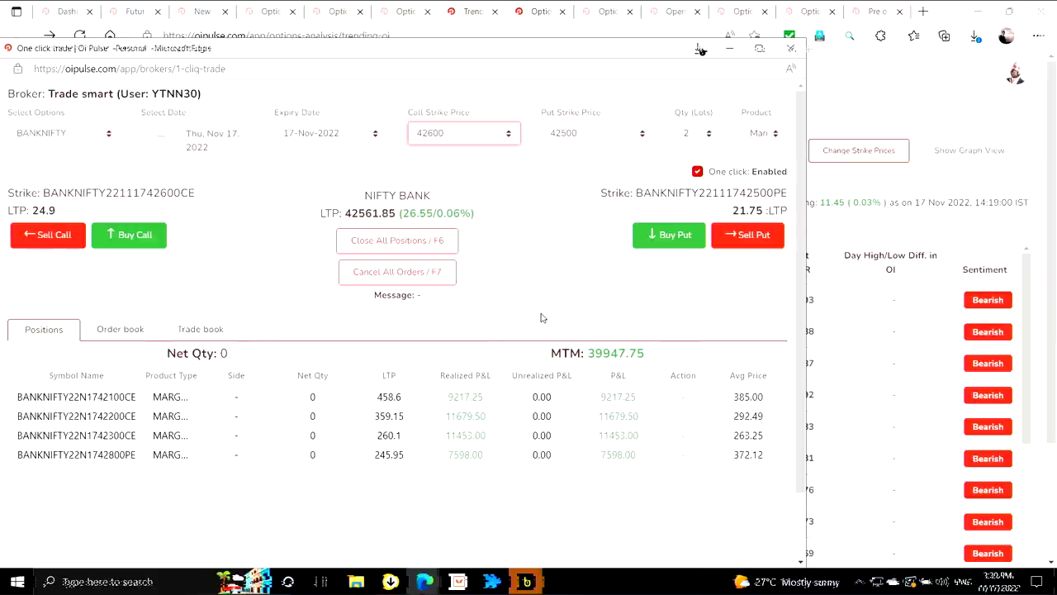
pyautogui.press('Up')
pyautogui.press('Down')
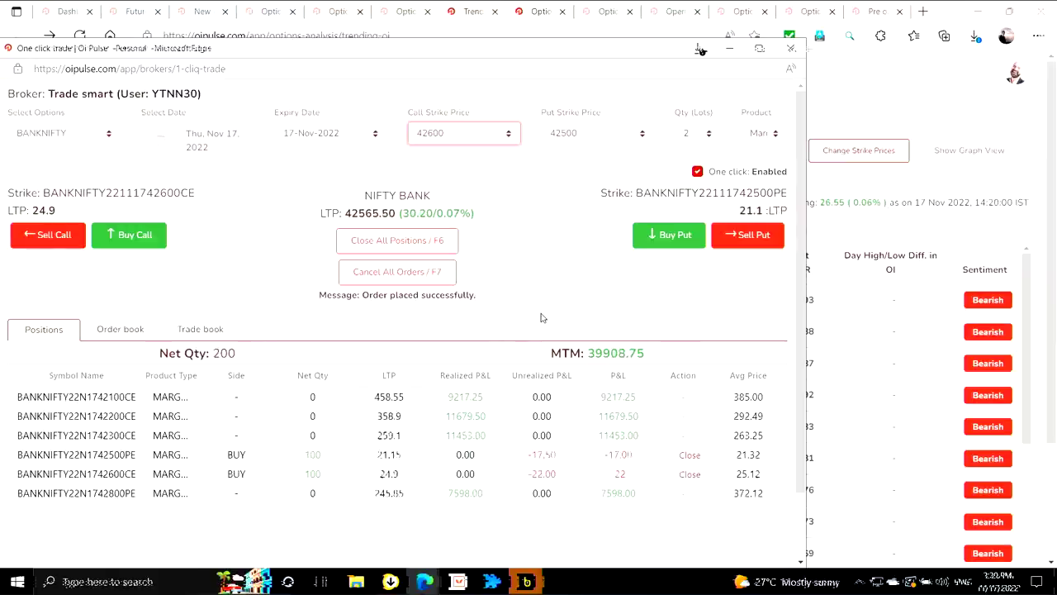
pyautogui.press('Up')
pyautogui.press('Down')
pyautogui.press('Up')
pyautogui.press('Up')
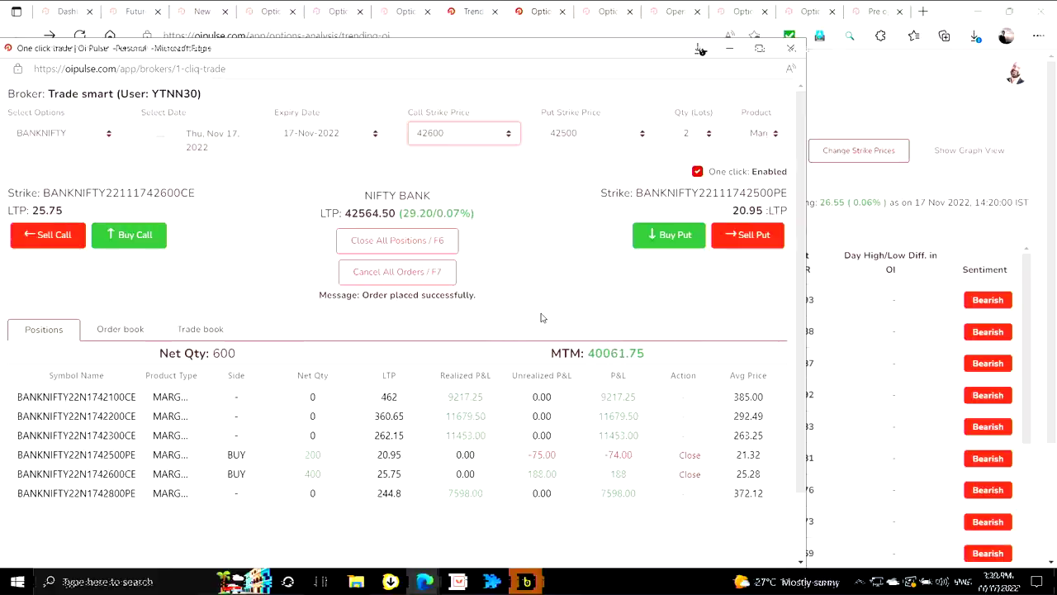
pyautogui.press('Down')
pyautogui.press('Down')
pyautogui.press('Down')
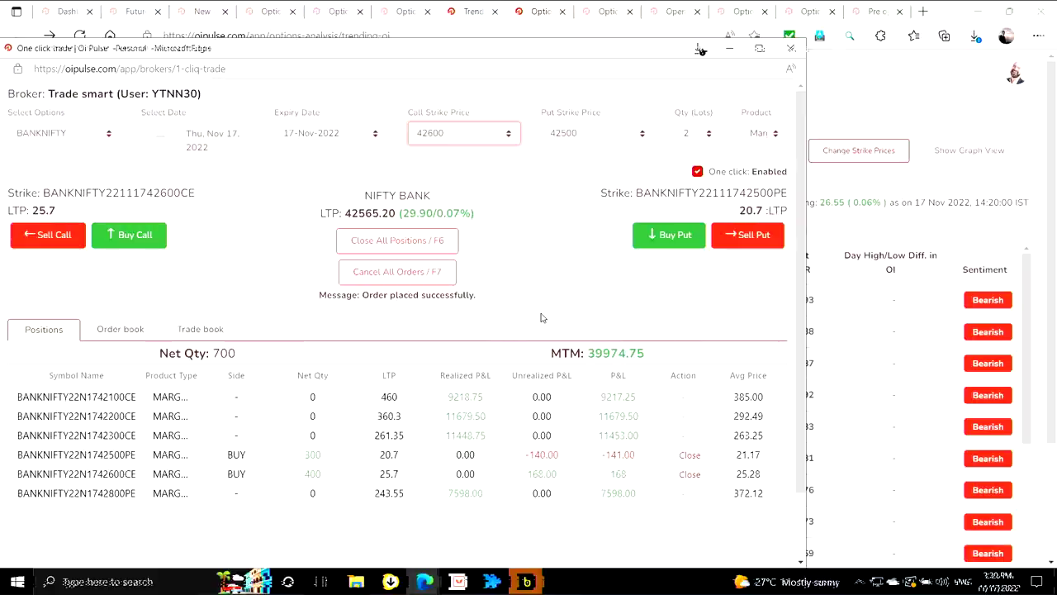
pyautogui.press('Down')
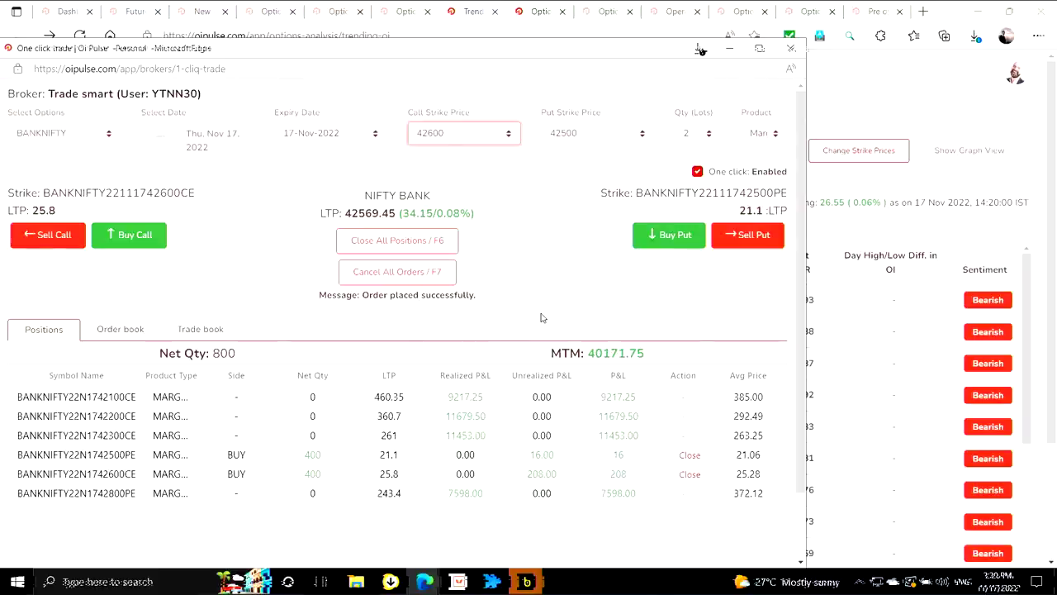
pyautogui.click(442, 463)
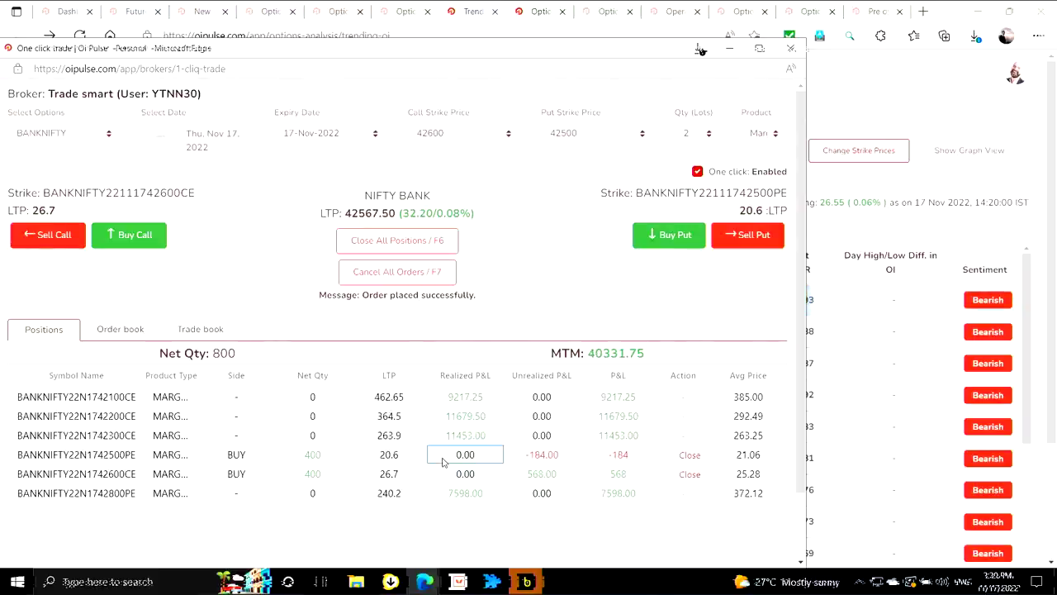
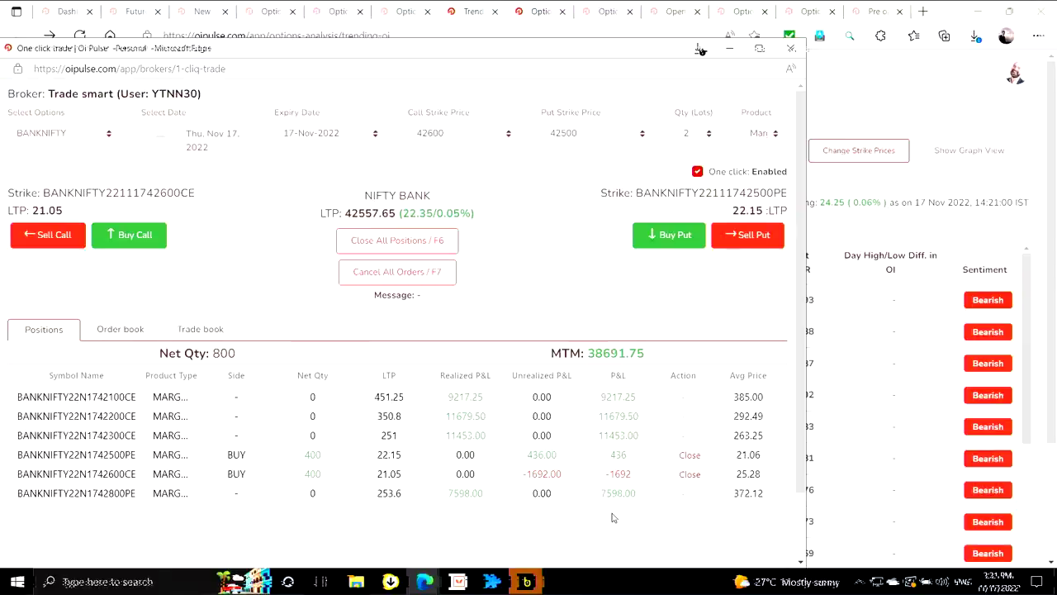
# Reload the BANKNIFTY options premium chart for Near ATM 15 Strikes and return to the open positions in the one-click trade window
pyautogui.hotkey('alt', 'Tab')
pyautogui.hotkey('alt', 'Tab')
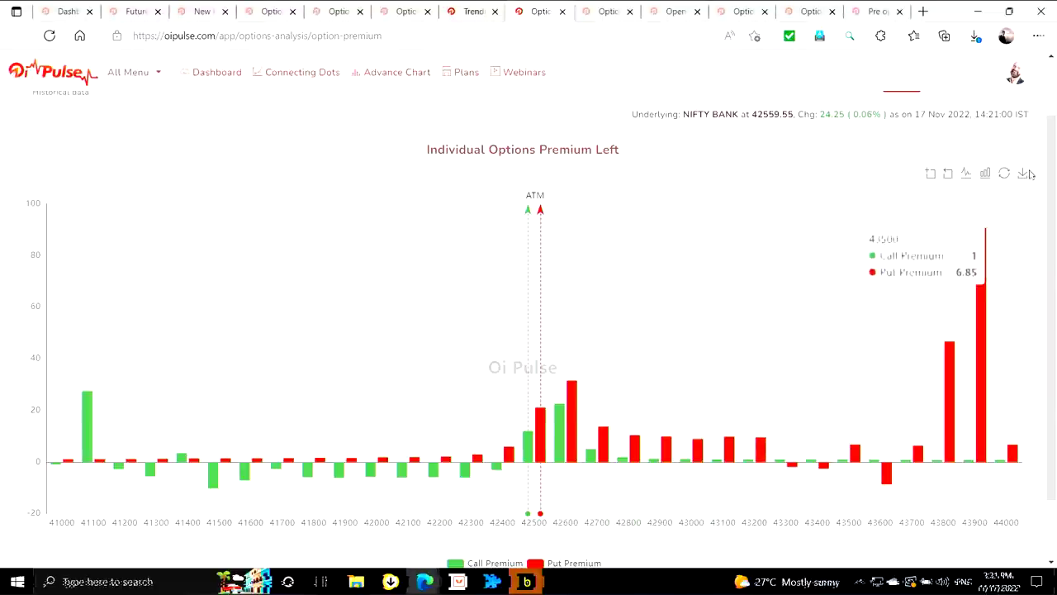
pyautogui.scroll(2, 1053, 261)
pyautogui.click(898, 162)
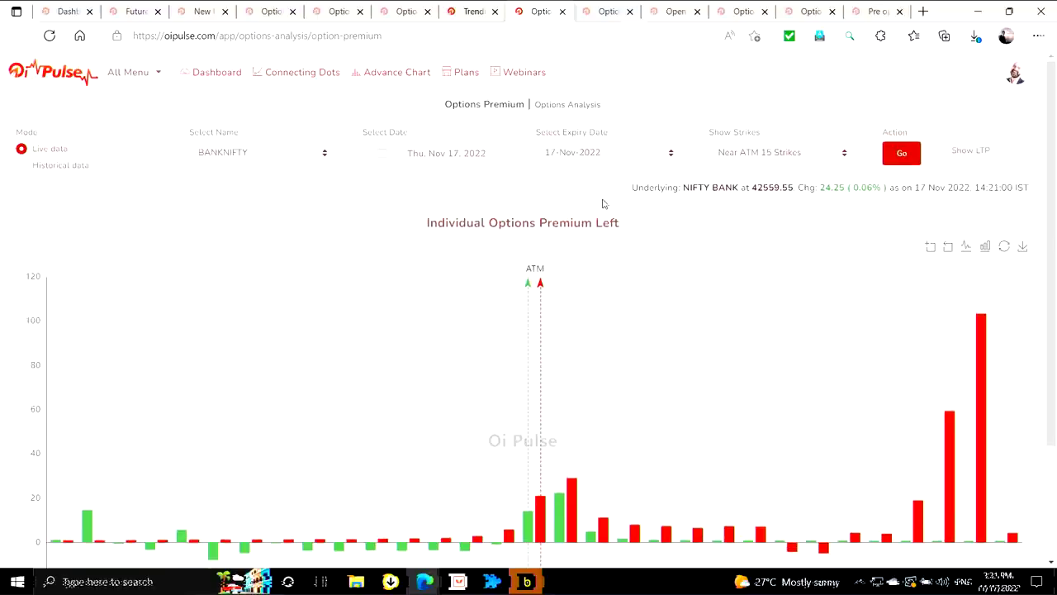
pyautogui.hotkey('alt', 'Tab')
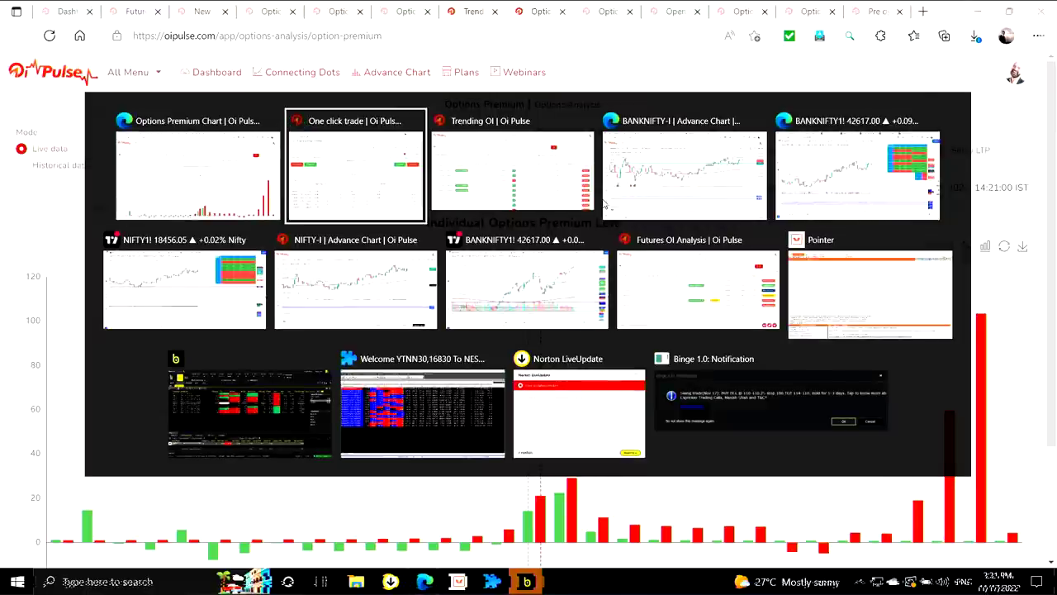
pyautogui.hotkey('alt', 'Tab')
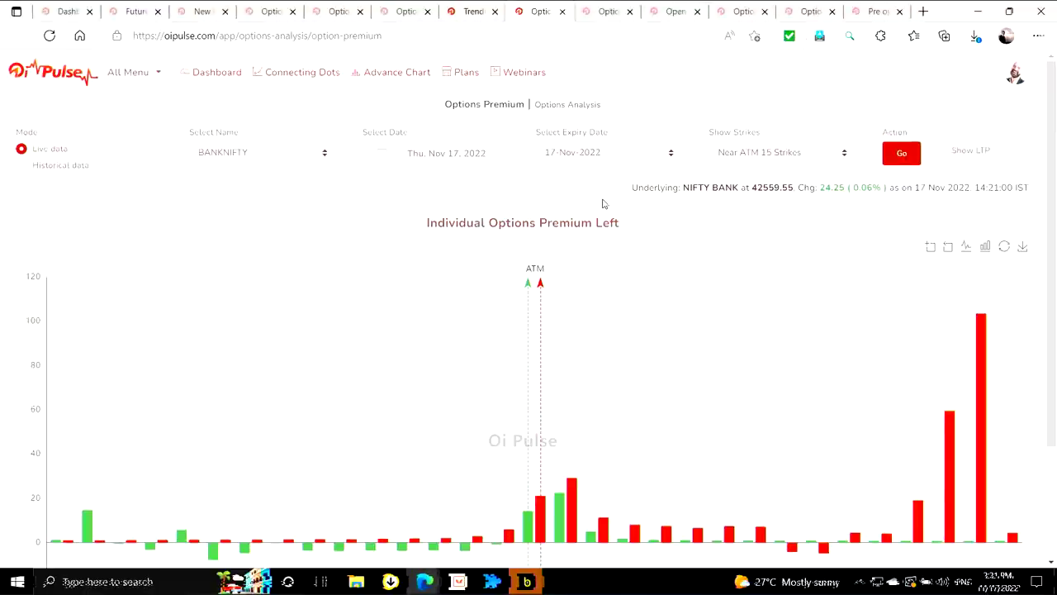
pyautogui.hotkey('alt', 'Tab')
pyautogui.hotkey('alt', 'Tab')
pyautogui.hotkey('alt', 'shift', 'Tab')
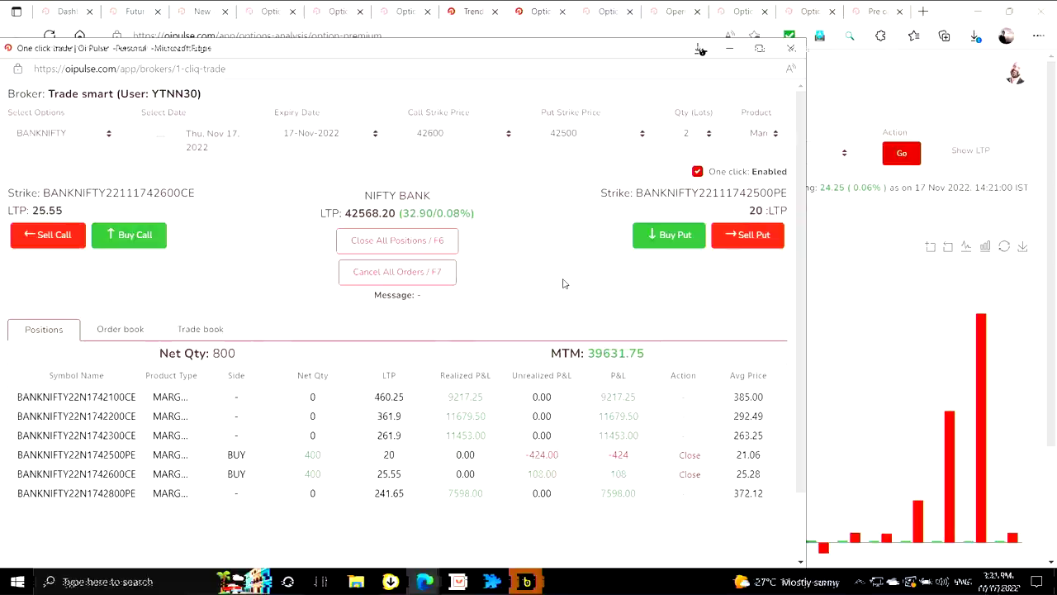
# Check the BANKNIFTY Trending OI table and the 3-minute BANKNIFTY-I chart against the open call and put positions
pyautogui.hotkey('alt', 'Tab')
pyautogui.hotkey('alt', 'Tab')
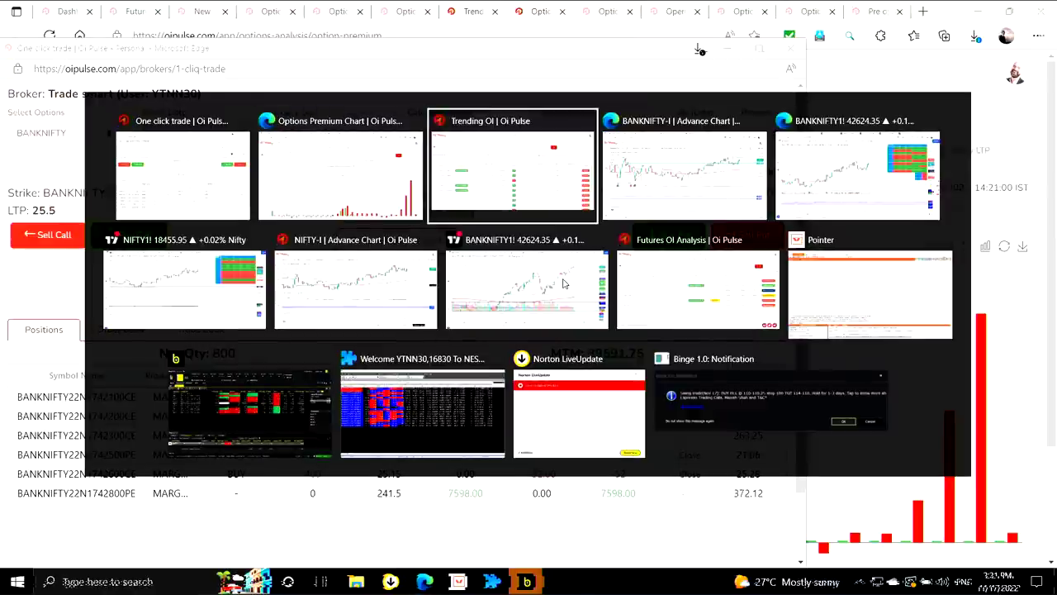
pyautogui.hotkey('alt', 'Tab')
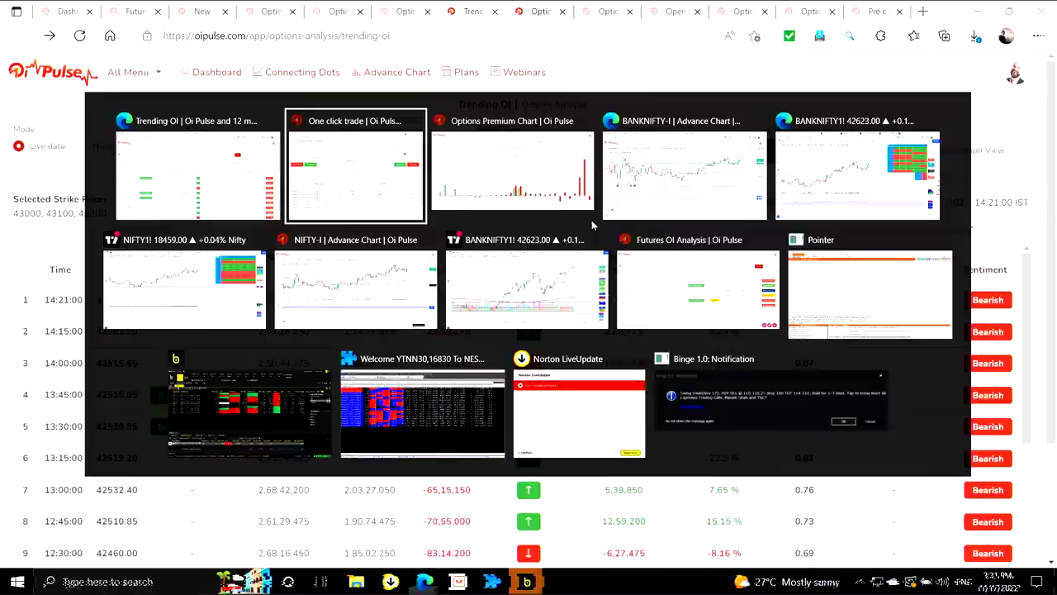
pyautogui.hotkey('alt', 'Tab')
pyautogui.hotkey('alt', 'Tab')
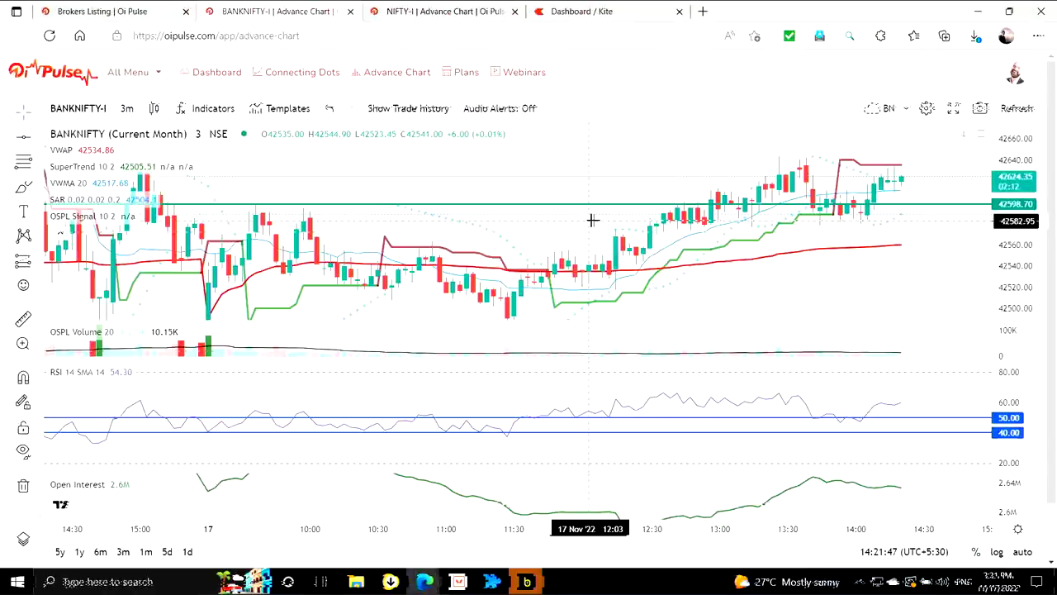
pyautogui.click(483, 11)
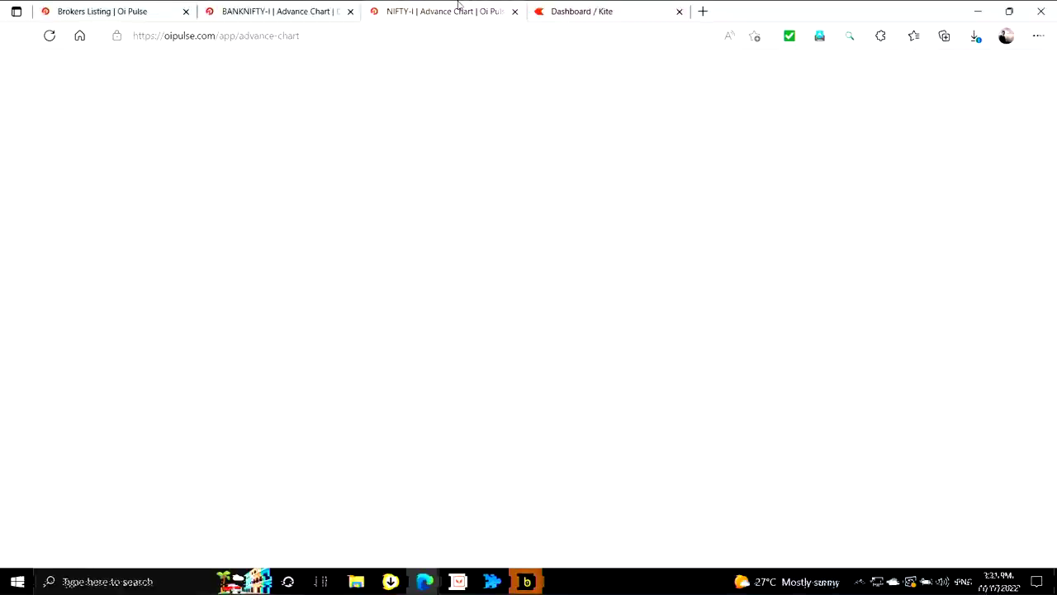
pyautogui.click(289, 11)
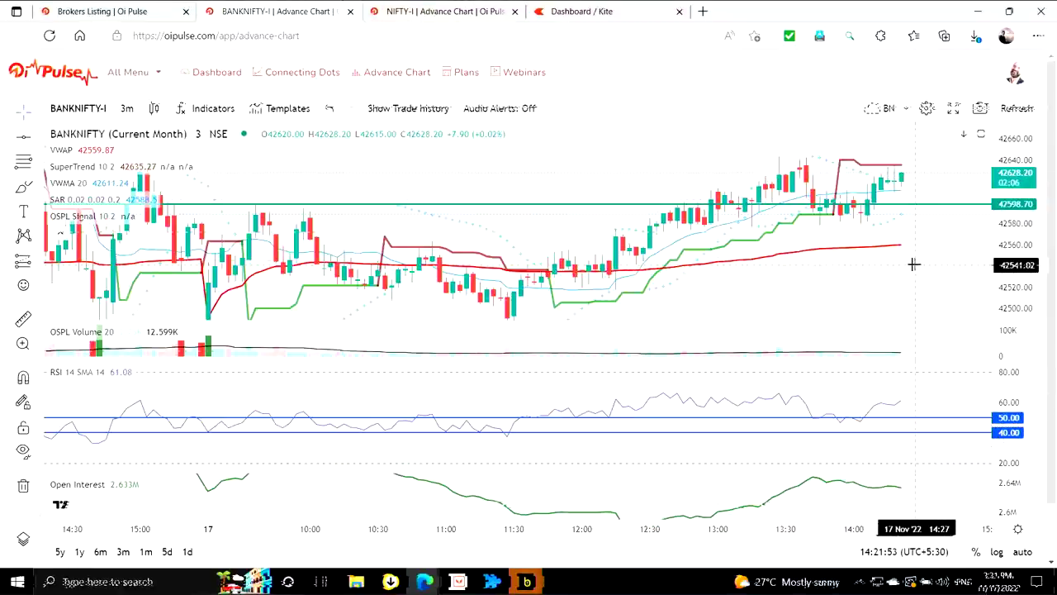
pyautogui.hotkey('alt', 'Tab')
pyautogui.hotkey('alt', 'Tab')
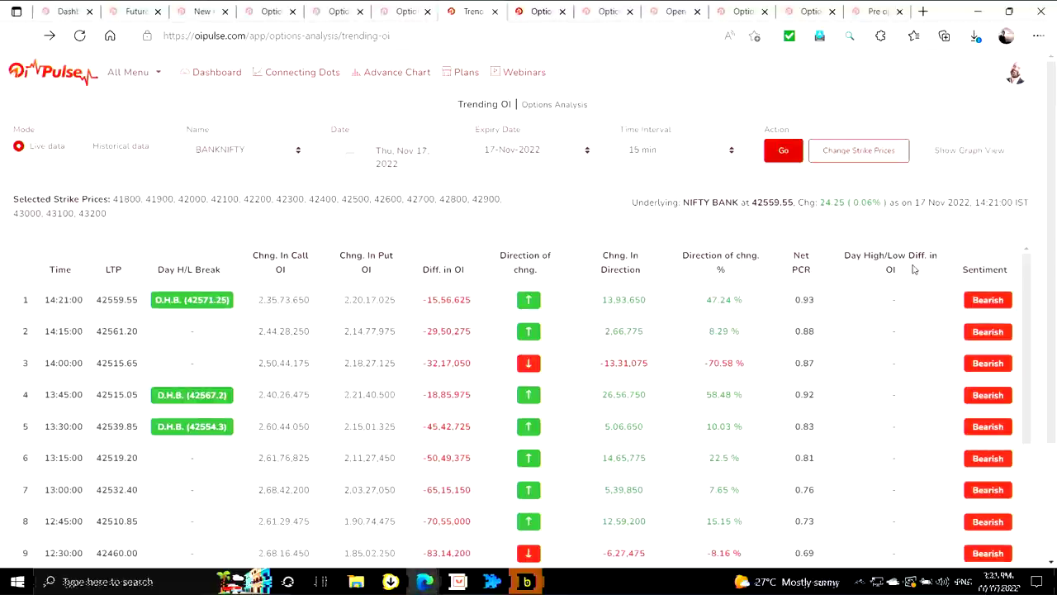
pyautogui.hotkey('alt', 'Tab')
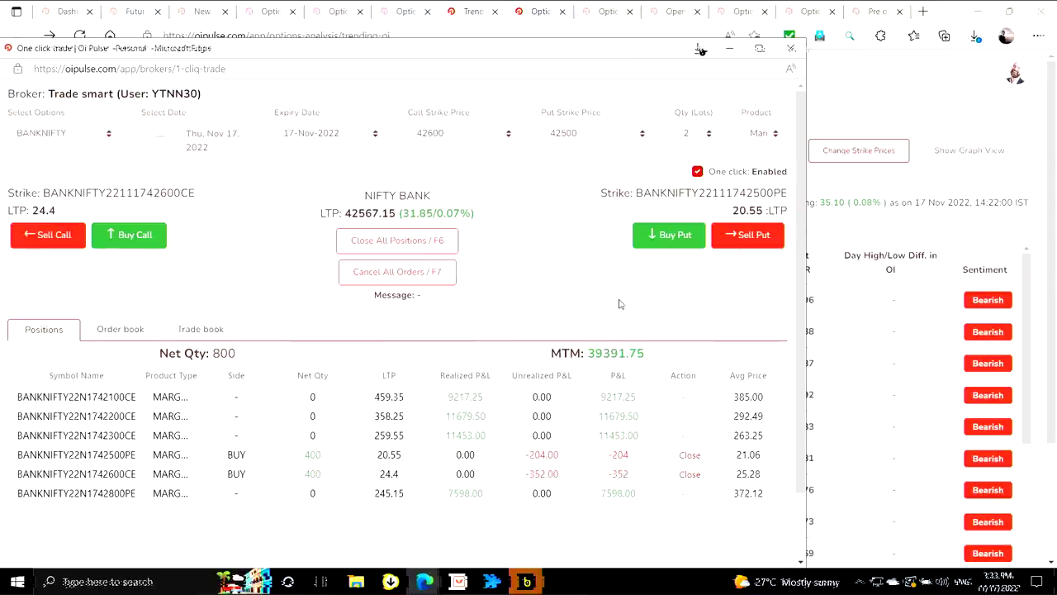
# Examine the latest BANKNIFTY-I candles with extra room around them and compare them with the open positions
pyautogui.hotkey('alt', 'Tab')
pyautogui.press('Tab')
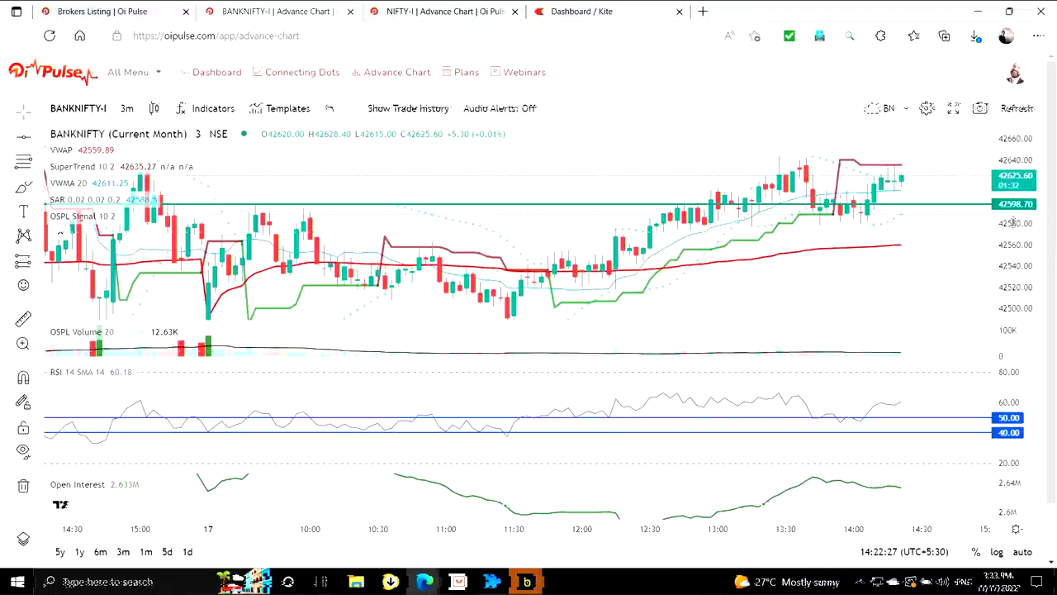
pyautogui.moveTo(1025, 209); pyautogui.dragTo(1025, 169)
pyautogui.moveTo(946, 309); pyautogui.dragTo(907, 327)
pyautogui.moveTo(1023, 177); pyautogui.dragTo(1029, 202)
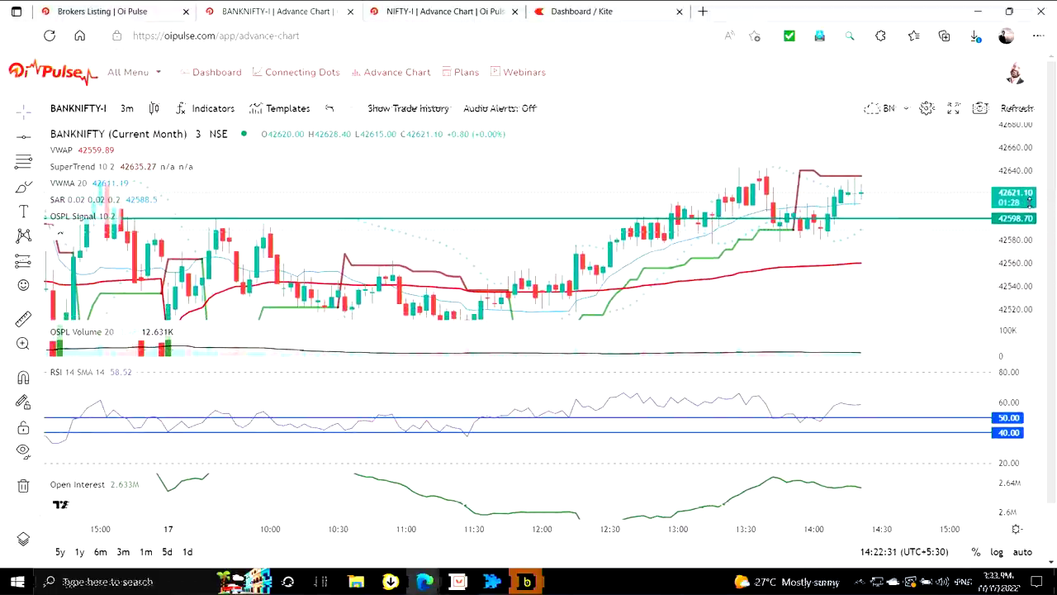
pyautogui.hotkey('alt', 'Tab')
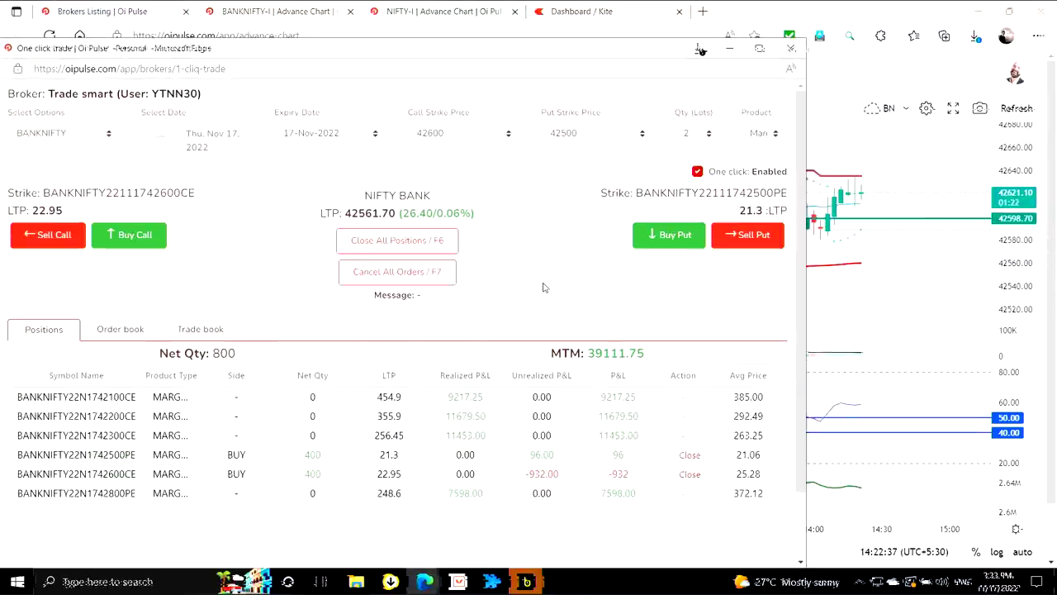
pyautogui.hotkey('alt', 'Tab')
pyautogui.hotkey('alt', 'Tab')
pyautogui.hotkey('alt', 'Tab')
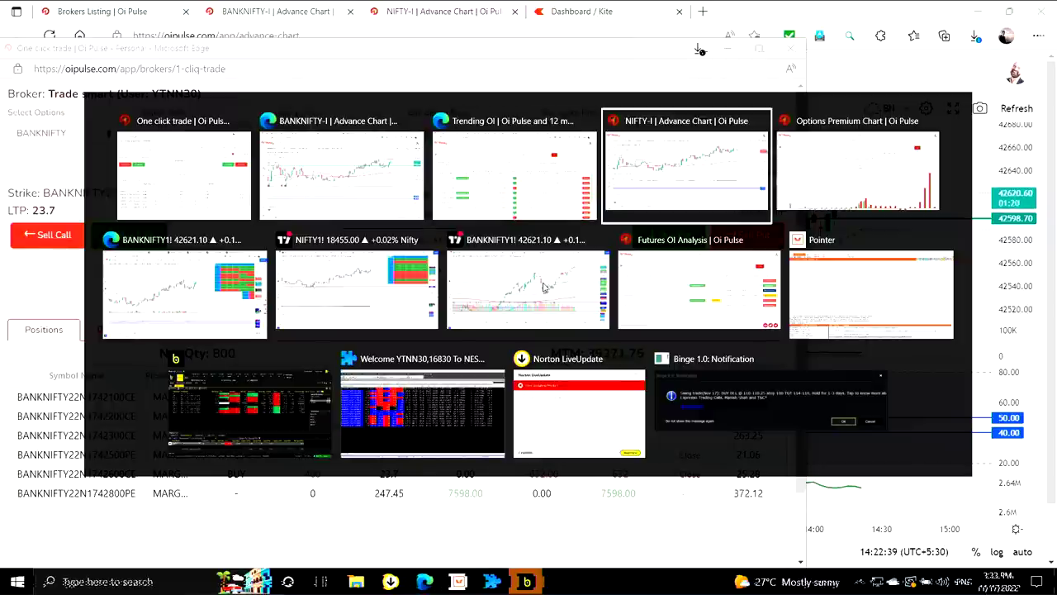
pyautogui.hotkey('alt', 'shift', 'Tab')
pyautogui.hotkey('alt', 'shift', 'Tab')
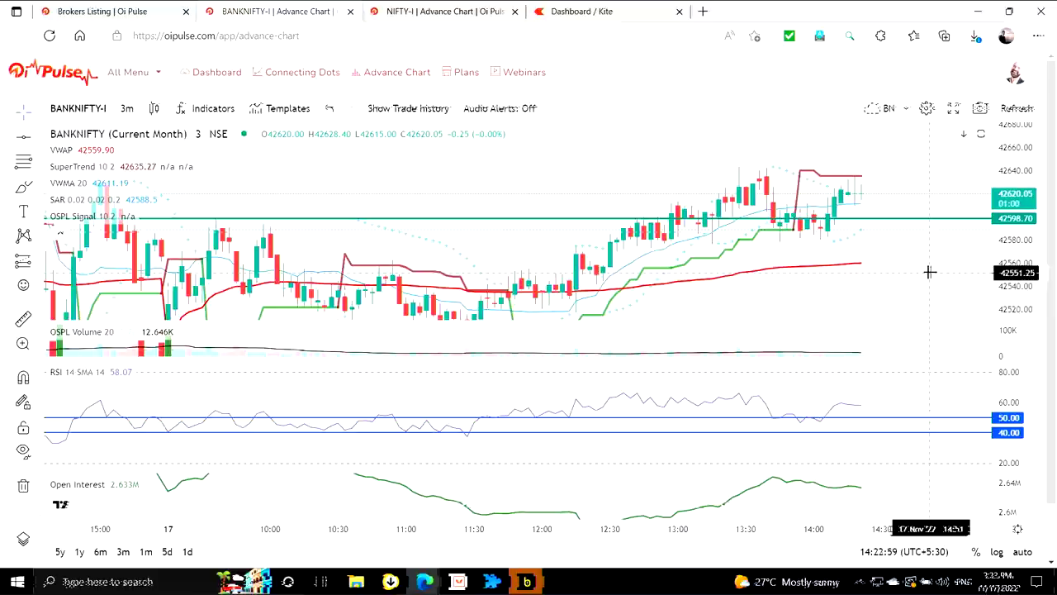
# Reload the BANKNIFTY Trending OI table at the 15 min interval and the 1 min options chart for strike 42500
pyautogui.hotkey('alt', 'Tab')
pyautogui.press('Tab')
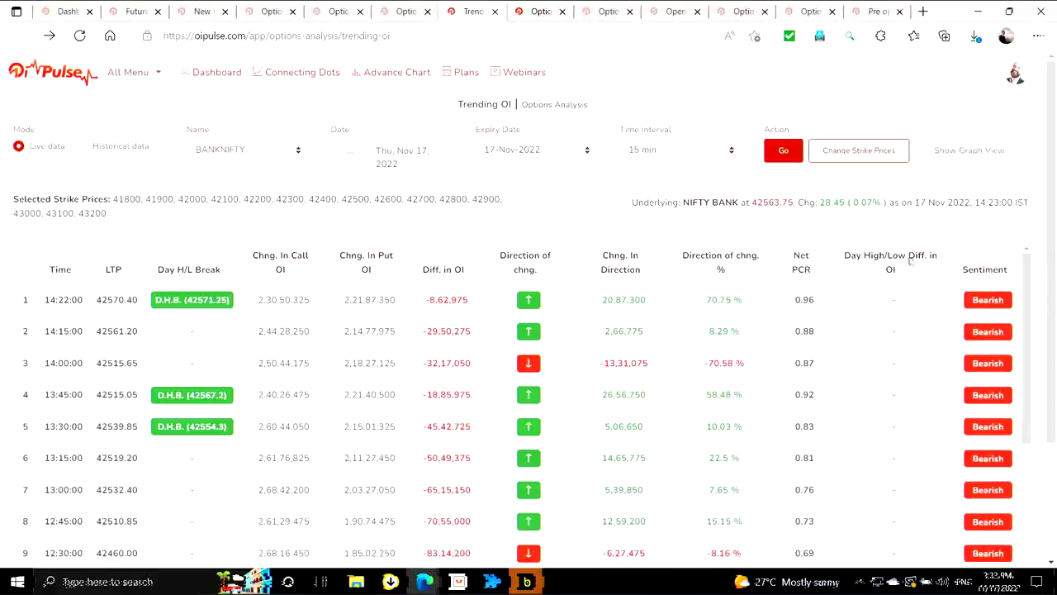
pyautogui.click(786, 153)
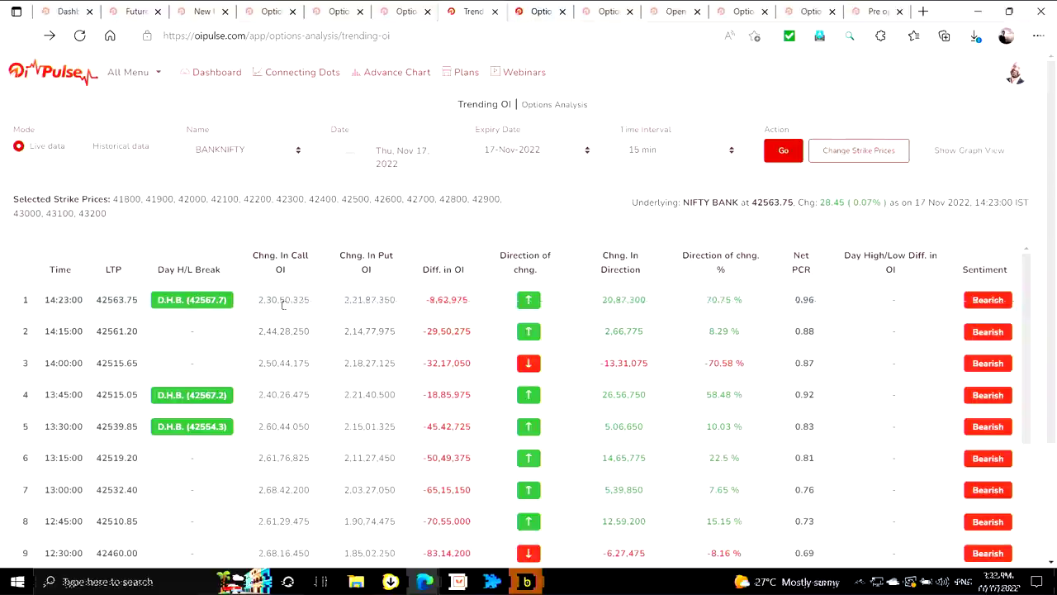
pyautogui.click(411, 15)
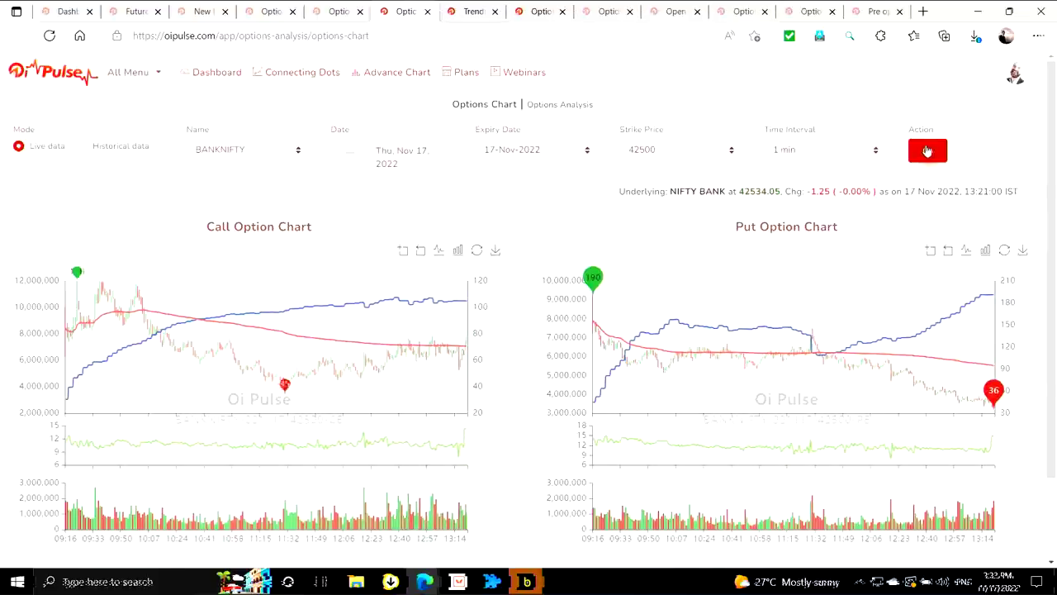
pyautogui.click(927, 150)
# Reload the full-day BANKNIFTY options chain and the 60 min OI analysis for strike 42500
pyautogui.click(337, 11)
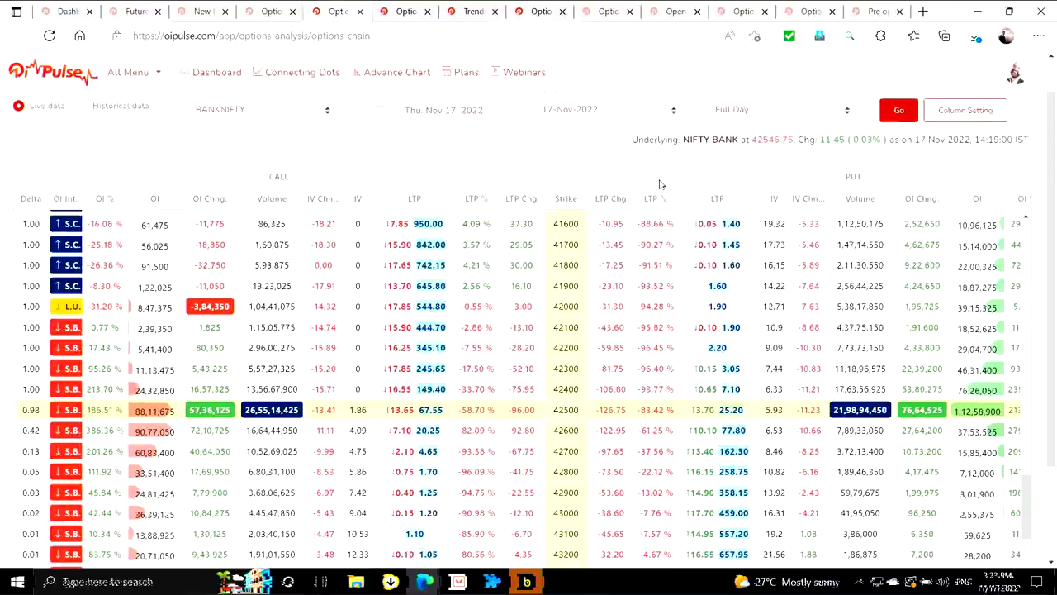
pyautogui.click(899, 111)
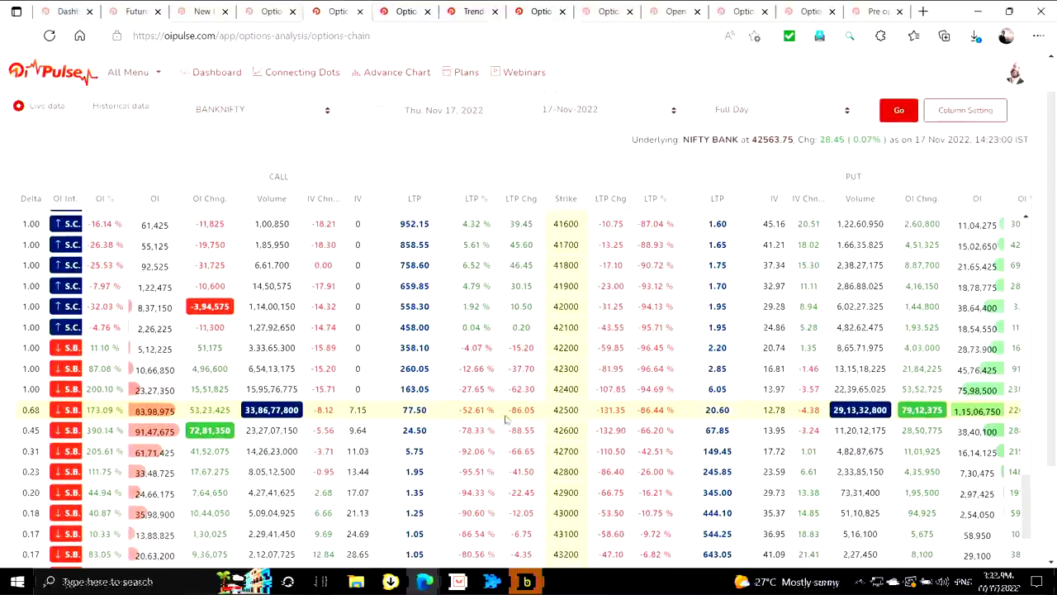
pyautogui.click(273, 12)
pyautogui.click(927, 151)
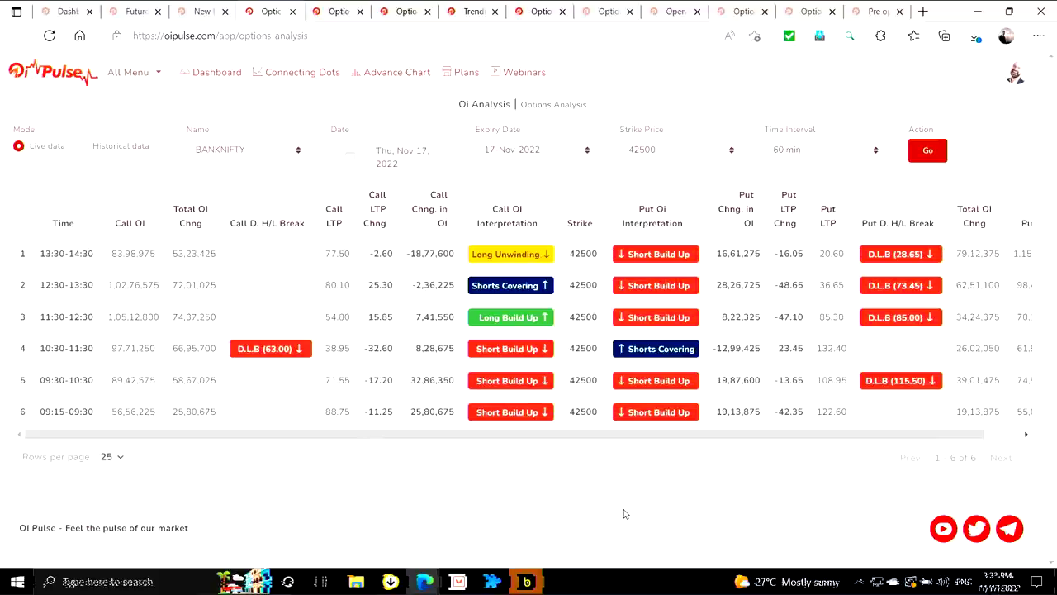
# Monitor the BANKNIFTY-I chart alongside the P&L of the 42600 call and 42500 put positions
pyautogui.hotkey('alt', 'Tab')
pyautogui.hotkey('alt', 'Tab')
pyautogui.hotkey('alt', 'Tab')
pyautogui.hotkey('alt', 'Tab')
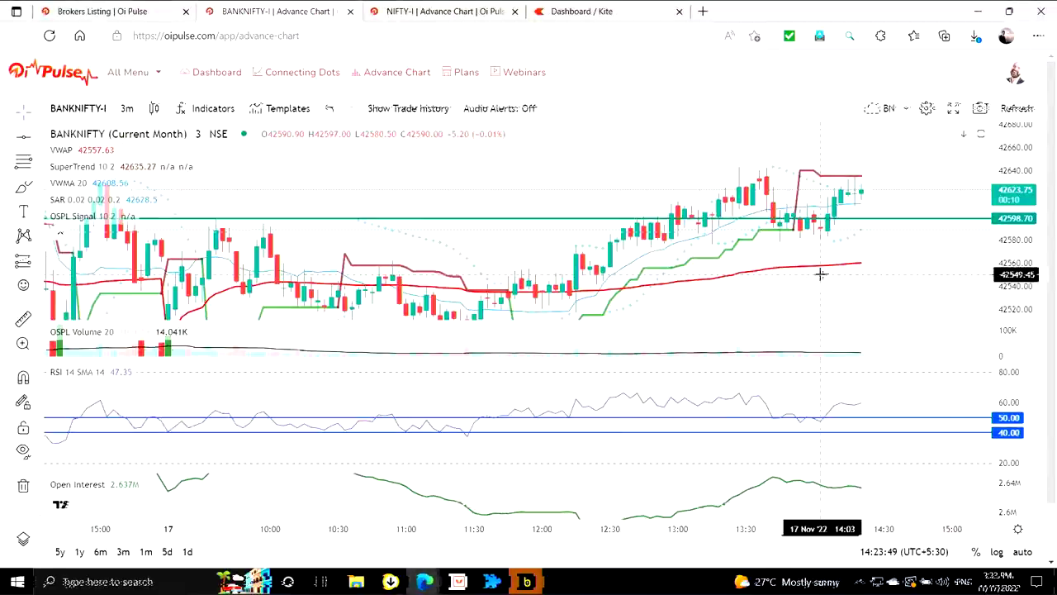
pyautogui.hotkey('alt', 'Tab')
pyautogui.hotkey('alt', 'Tab')
pyautogui.hotkey('alt', 'Tab')
pyautogui.hotkey('alt', 'Tab')
pyautogui.hotkey('alt', 'Tab')
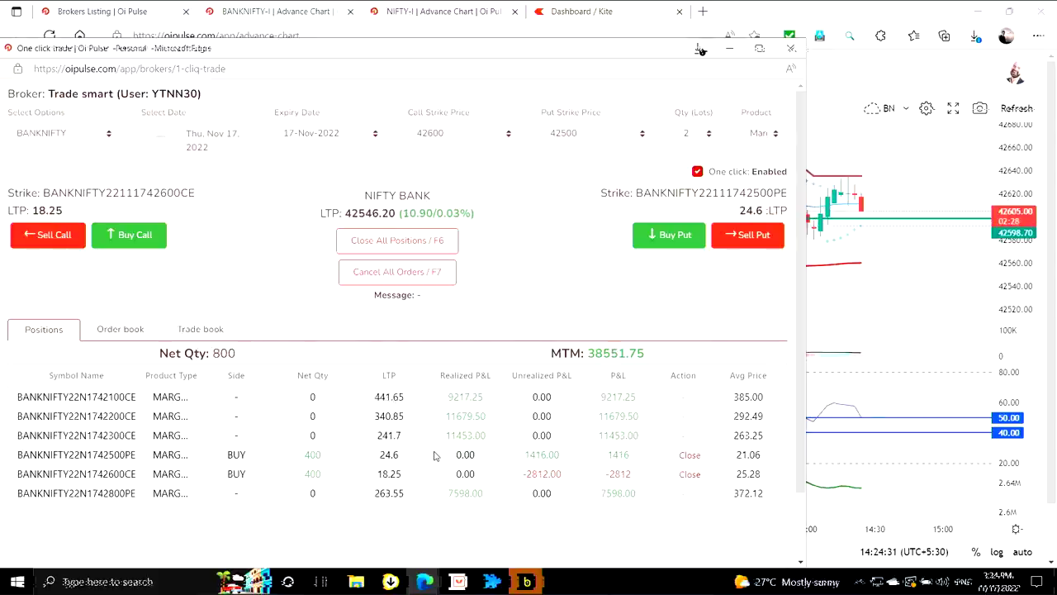
pyautogui.hotkey('alt', 'Tab')
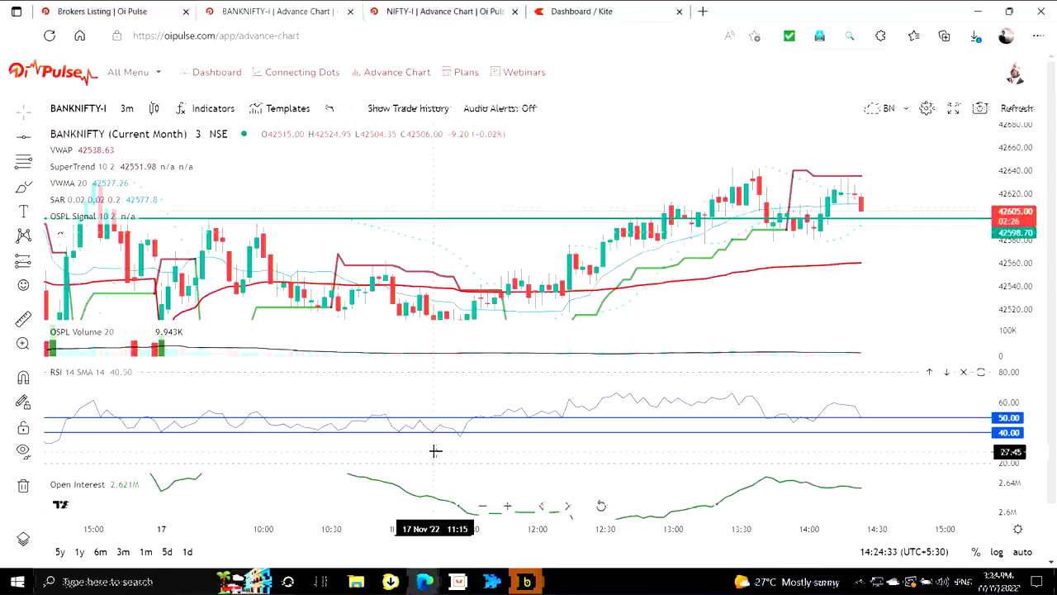
pyautogui.hotkey('alt', 'Tab')
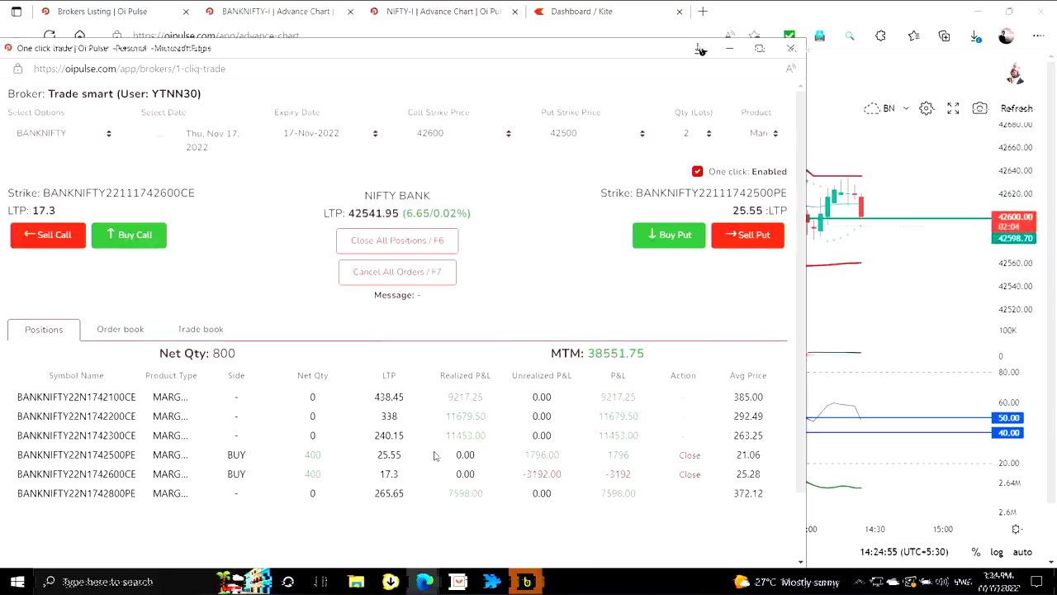
# Compare the 3-minute BANKNIFTY futures chart on TradingView with the P&L of the open 42600 call and 42500 put positions in OI Pulse
pyautogui.hotkey('alt', 'Tab')
pyautogui.hotkey('alt', 'Tab')
pyautogui.hotkey('alt', 'Tab')
pyautogui.hotkey('alt', 'Tab')
pyautogui.hotkey('alt', 'Tab')
pyautogui.hotkey('alt', 'Tab')
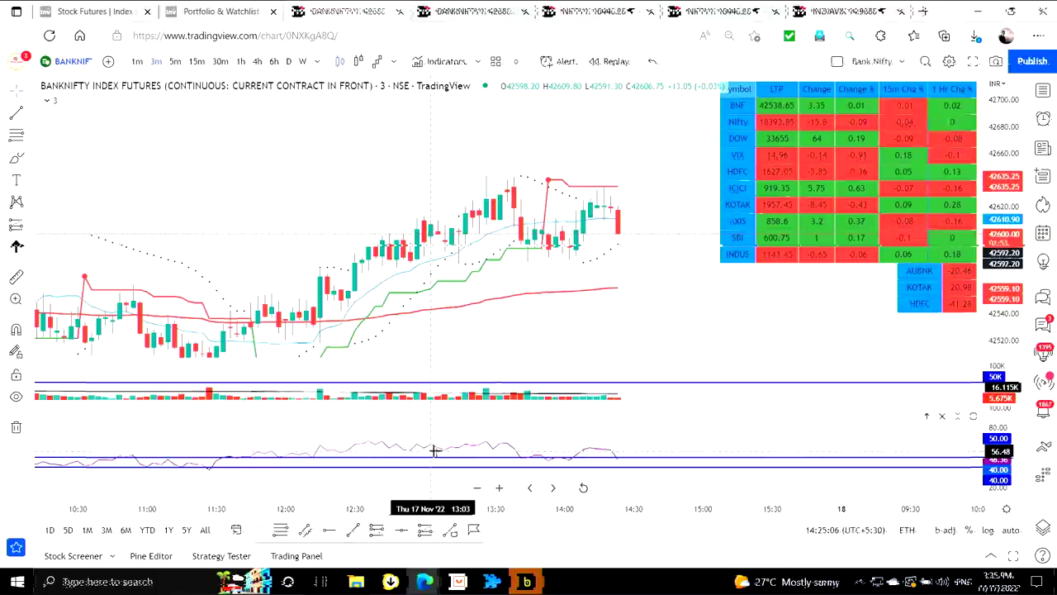
pyautogui.hotkey('alt', 'Tab')
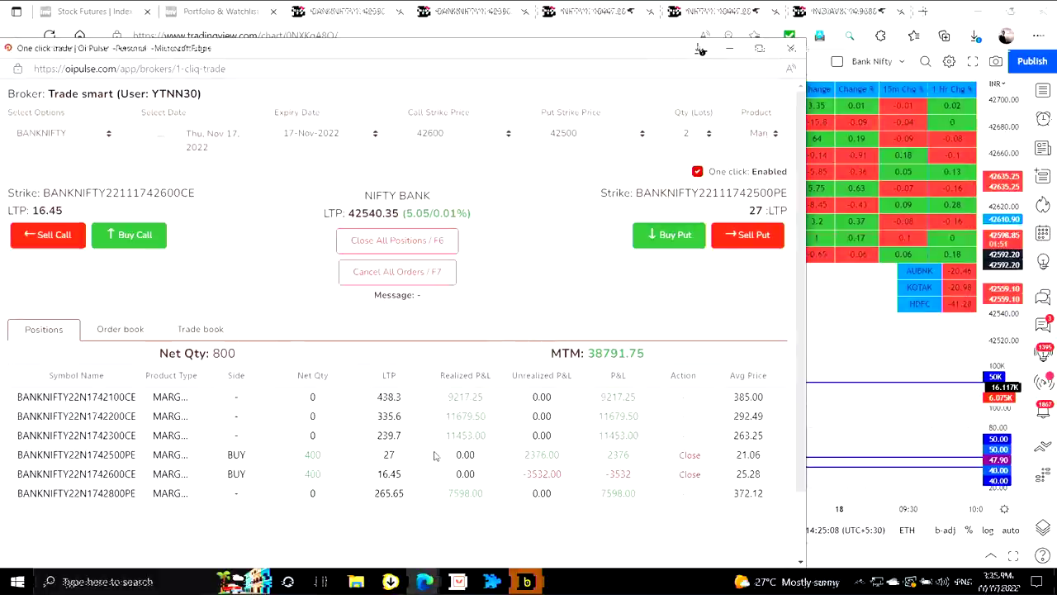
pyautogui.hotkey('alt', 'Tab')
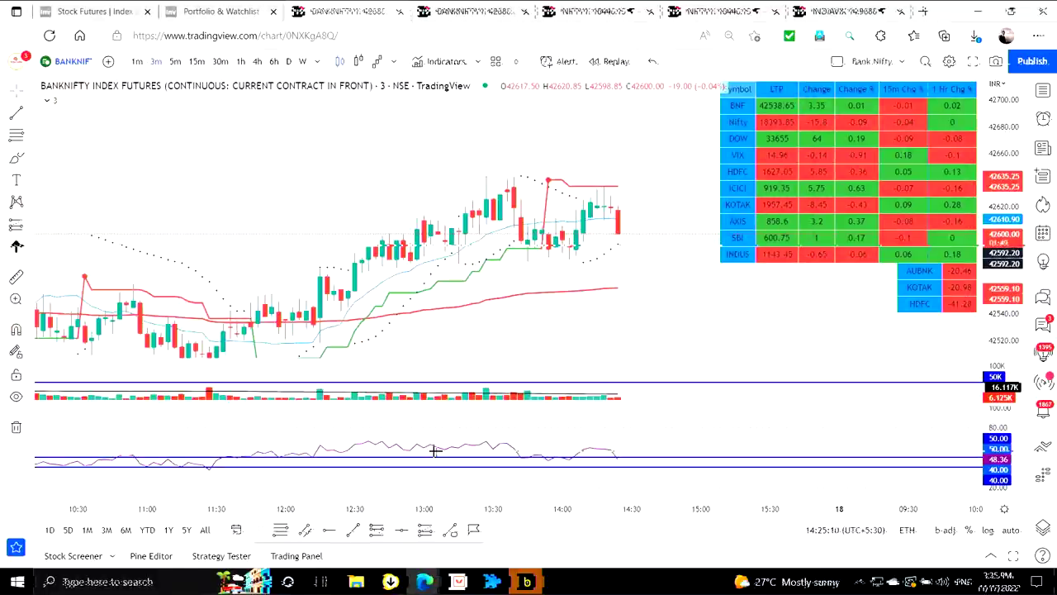
pyautogui.hotkey('alt', 'Tab')
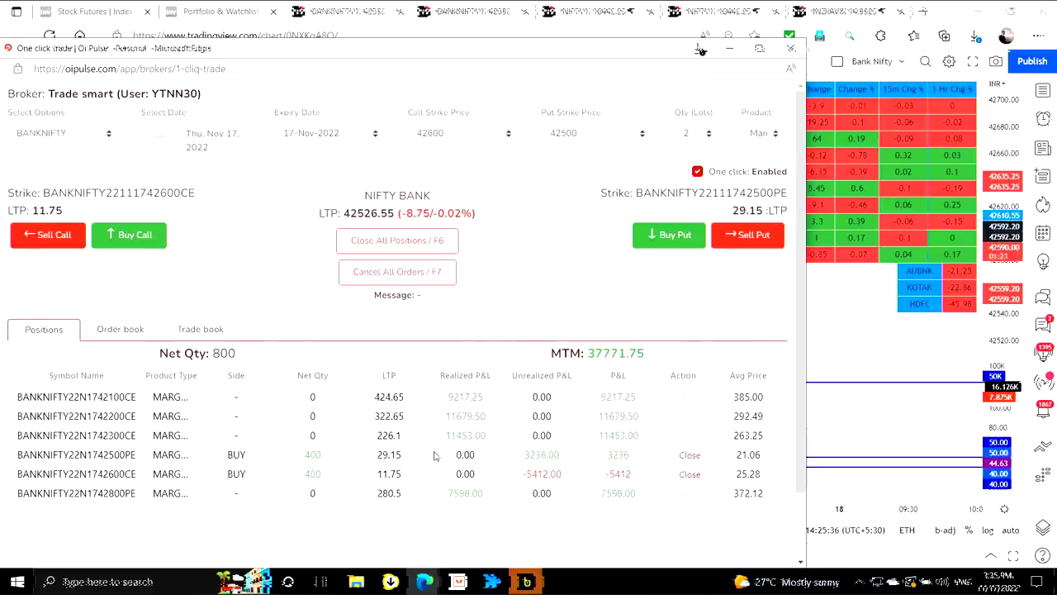
pyautogui.hotkey('alt', 'Tab')
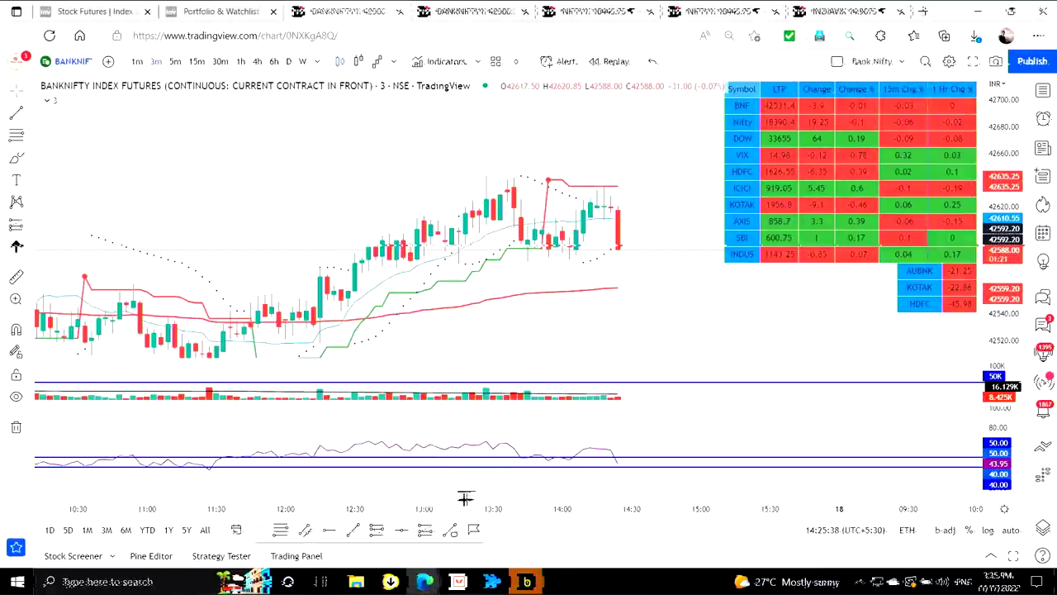
pyautogui.moveTo(650, 290); pyautogui.dragTo(657, 261)
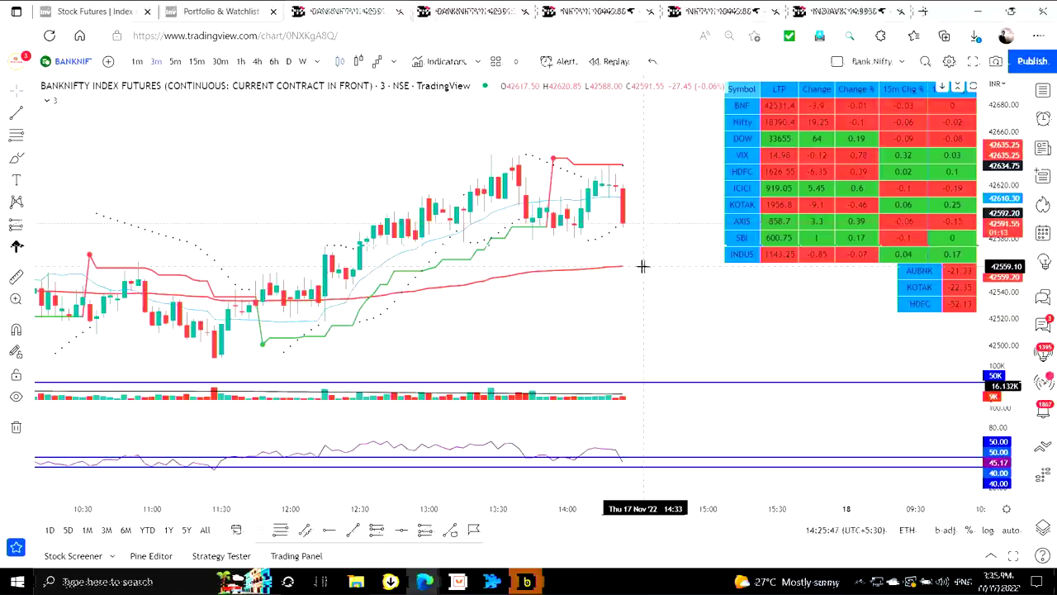
pyautogui.hotkey('alt', 'Tab')
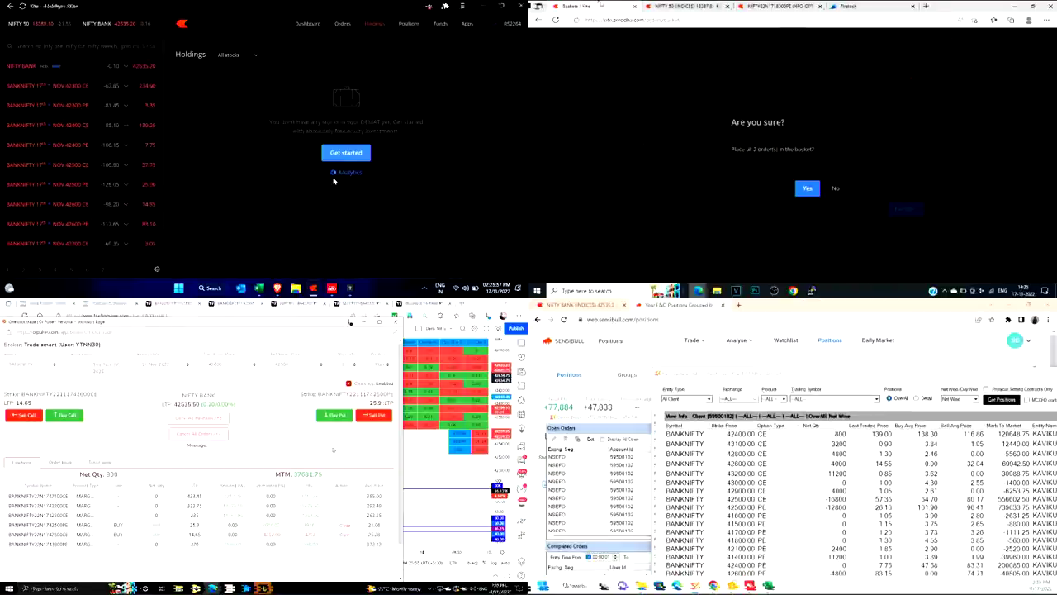
# Confirm placing the 2 orders in the Kite basket
pyautogui.click(807, 189)
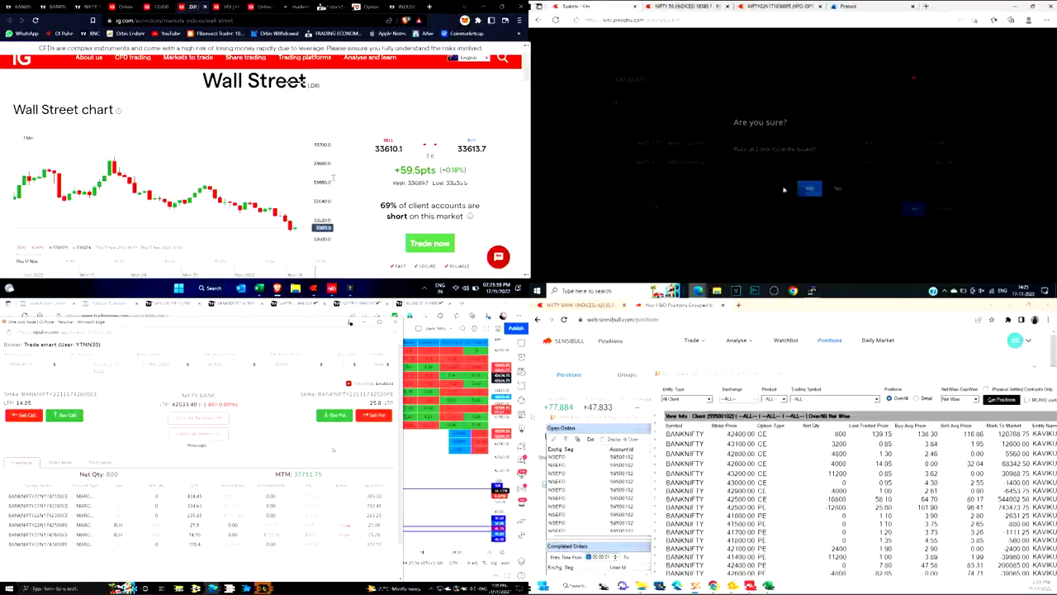
# Review IG's Wall Street, Hong Kong HS50 and popular market prices along with the 1-minute NIFTY and BANKNIFTY charts on TradingView
pyautogui.hotkey('ctrl', 'Tab')
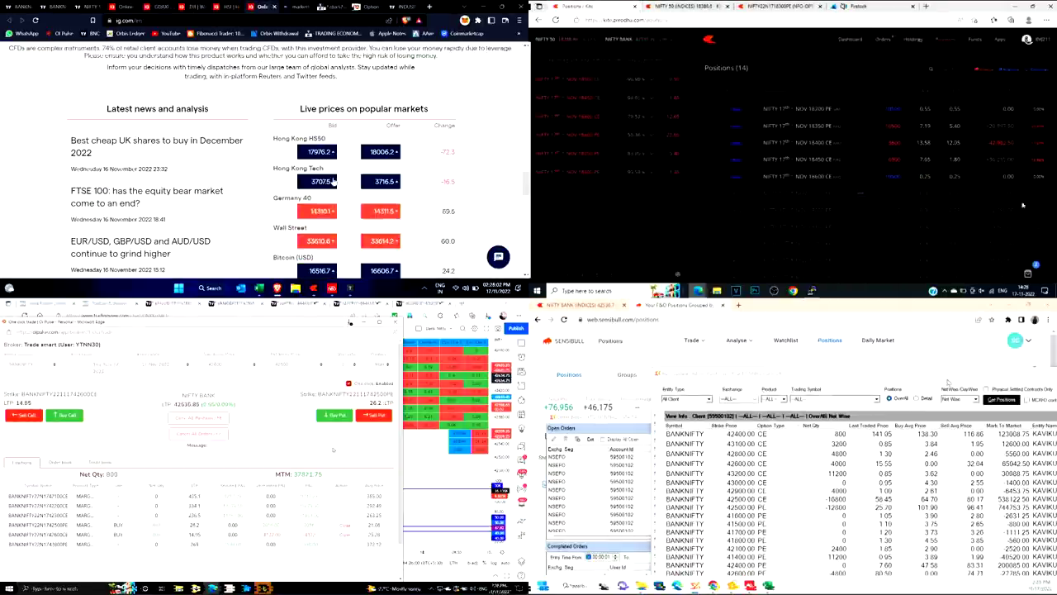
pyautogui.hotkey('ctrl', 'shift', 'Tab')
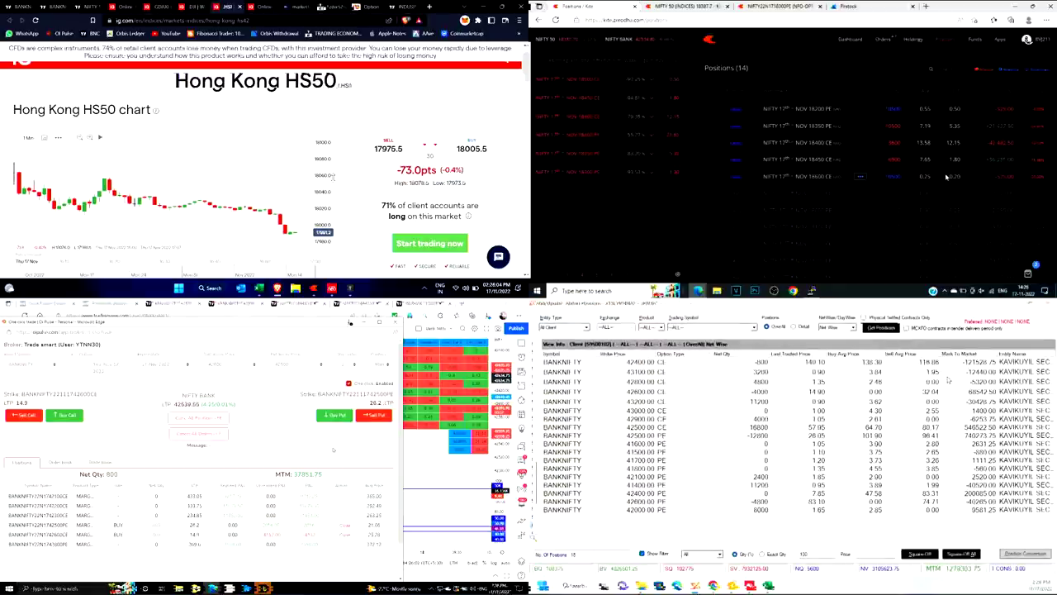
pyautogui.hotkey('ctrl', 'shift', 'Tab')
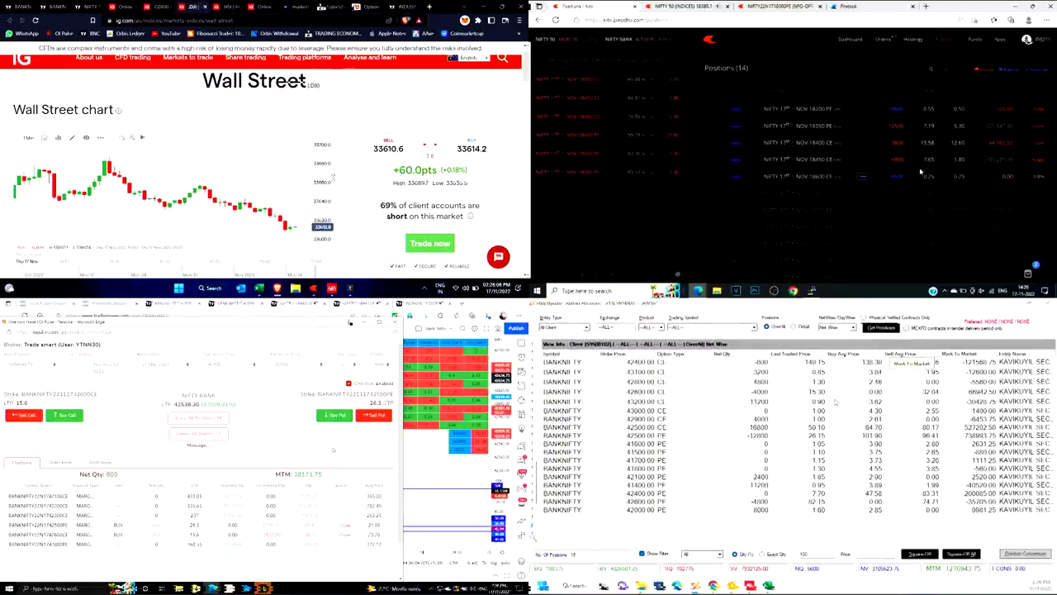
pyautogui.hotkey('ctrl', 'shift', 'Tab')
pyautogui.hotkey('ctrl', 'shift', 'Tab')
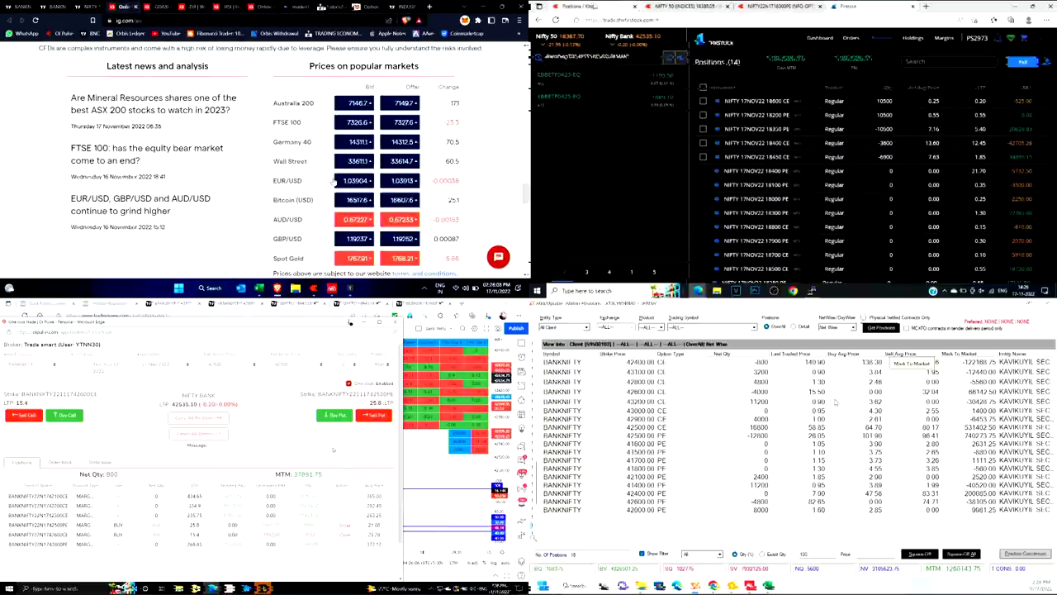
pyautogui.hotkey('ctrl', 'shift', 'Tab')
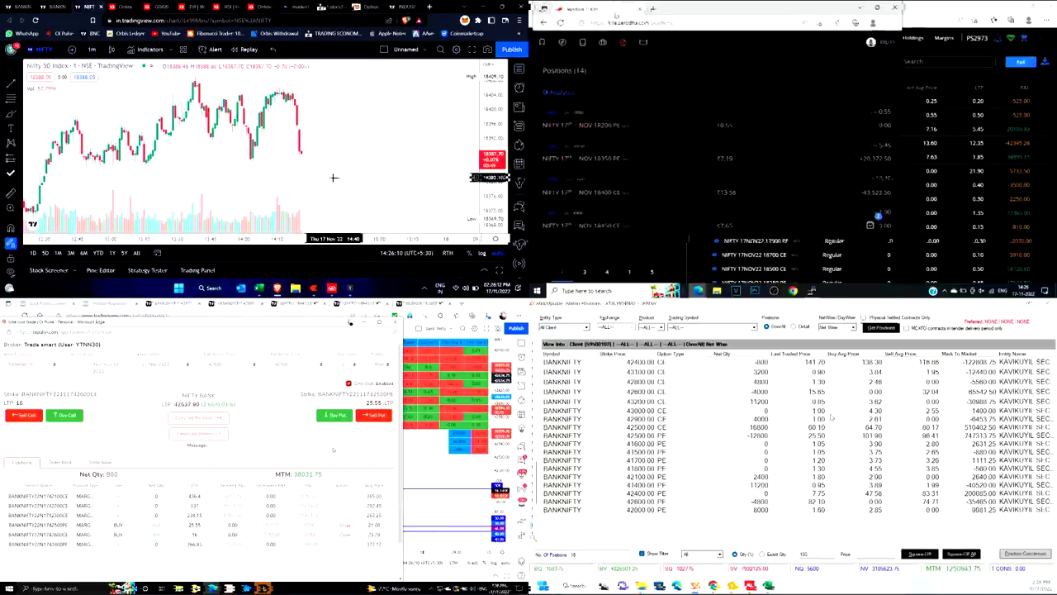
pyautogui.hotkey('ctrl', 'shift', 'Tab')
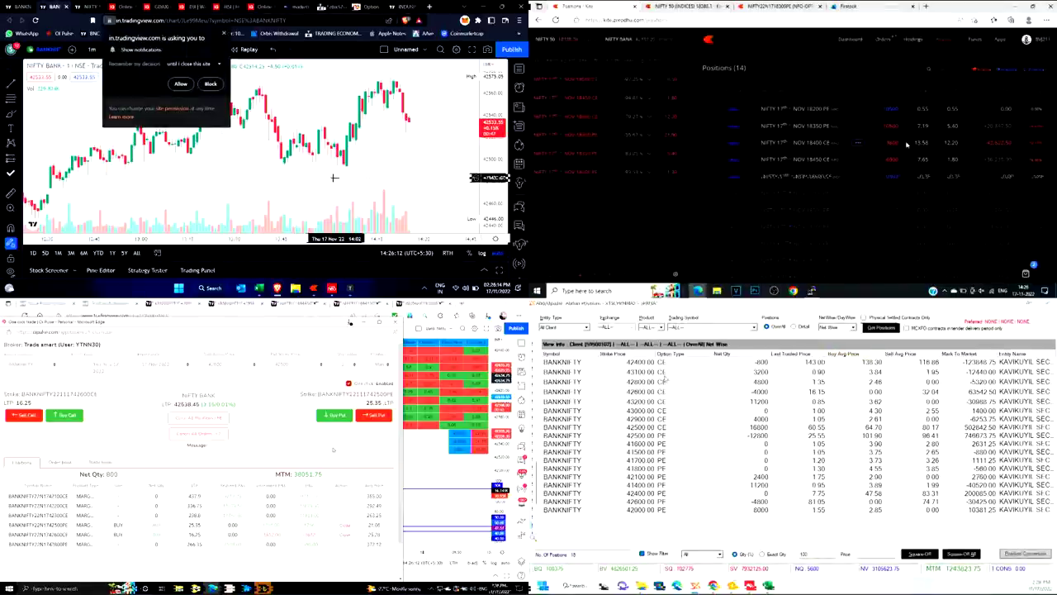
pyautogui.scroll(-2, 826, 90)
pyautogui.click(222, 37)
# Check the Kite orders and NIFTY positions, and sort the BANKNIFTY net positions table by option type
pyautogui.click(883, 40)
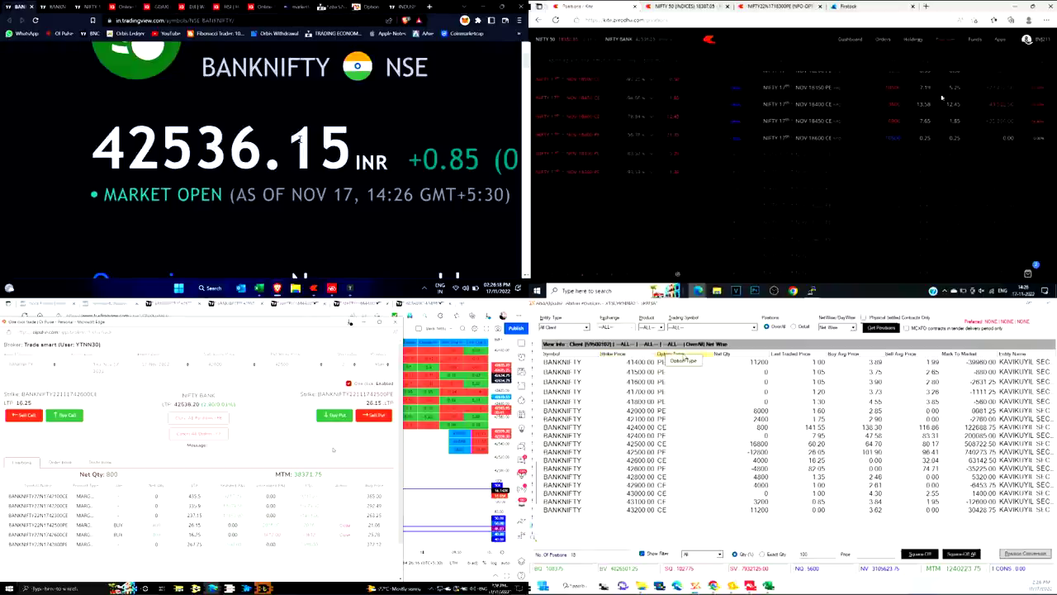
pyautogui.hotkey('ctrl', 'Tab')
pyautogui.hotkey('ctrl', 'Tab')
pyautogui.click(949, 41)
pyautogui.click(665, 354)
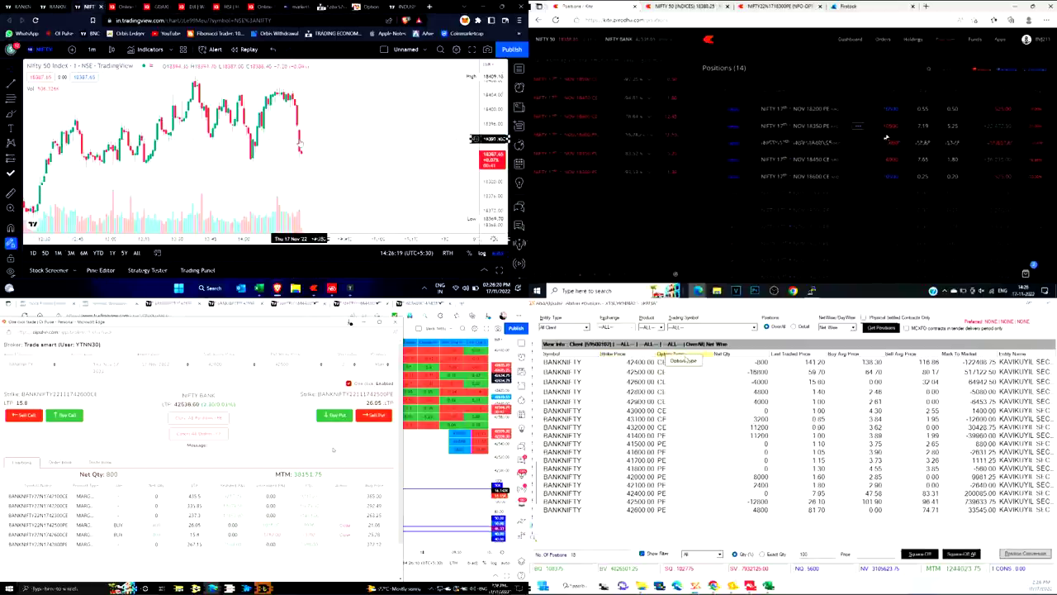
pyautogui.hotkey('ctrl', 'Tab')
pyautogui.click(665, 355)
# Replace the NIFTY 17th NOV 18450 CE chart with the 18400 CE chart, beside the 18400 PE chart
pyautogui.click(772, 7)
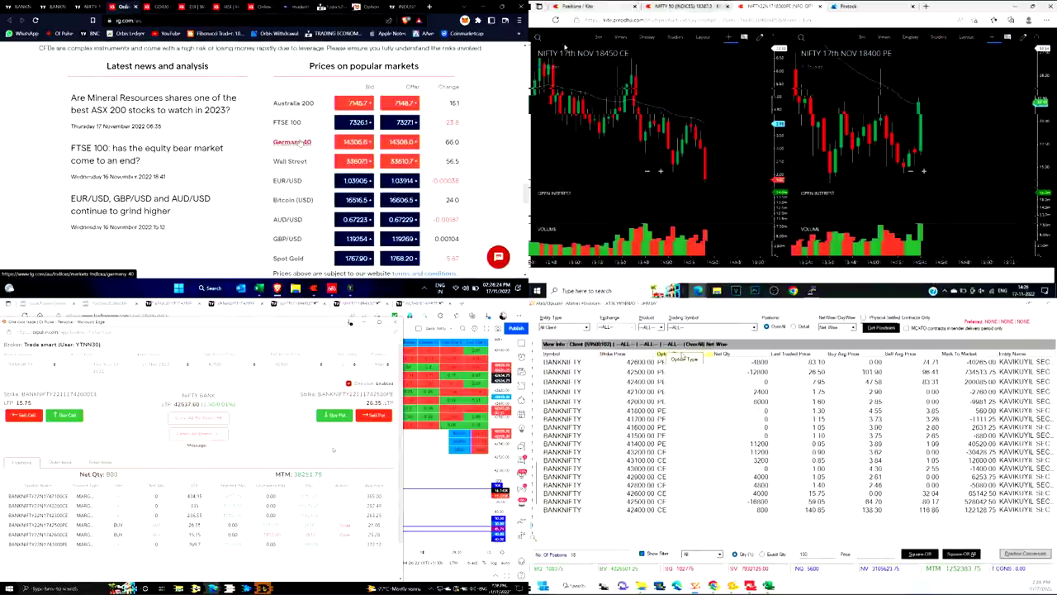
pyautogui.write('18400')
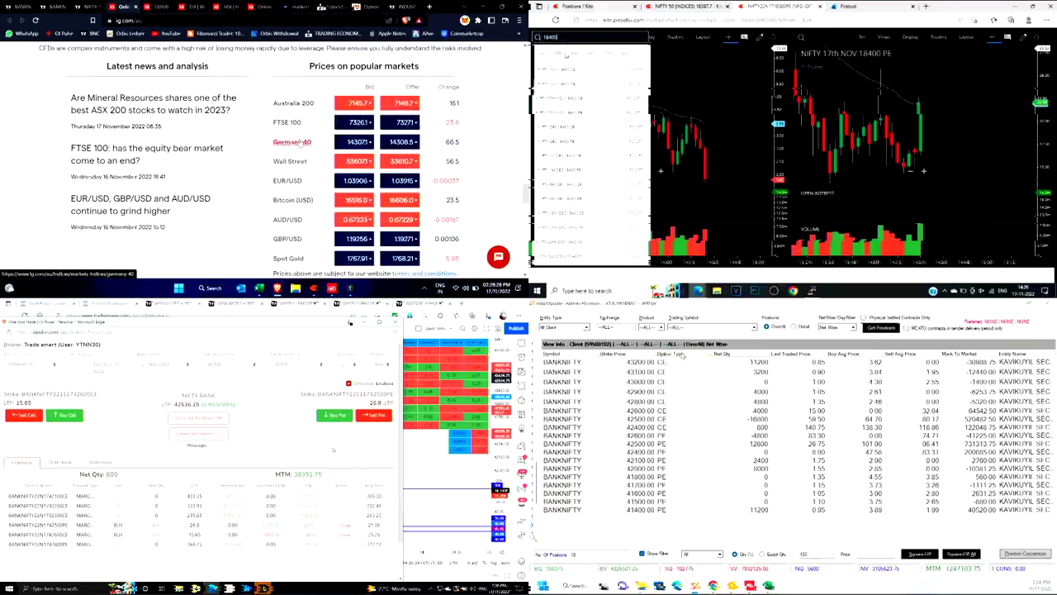
pyautogui.click(569, 97)
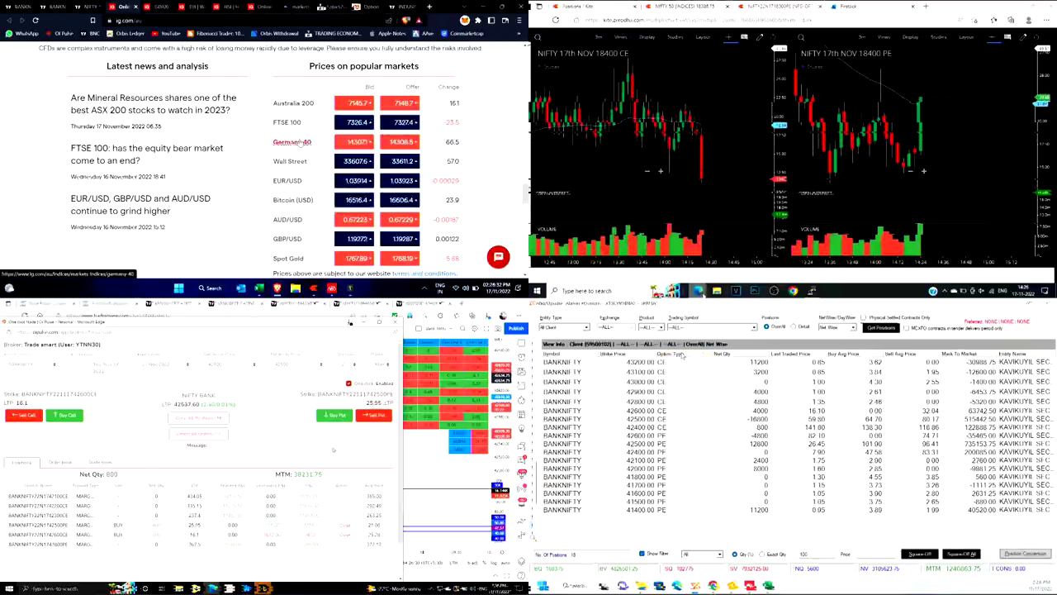
# Check the day's position history in the other Kite window, and review the orders and NIFTY positions in the main Kite window
pyautogui.moveTo(699, 291)
pyautogui.click(734, 267)
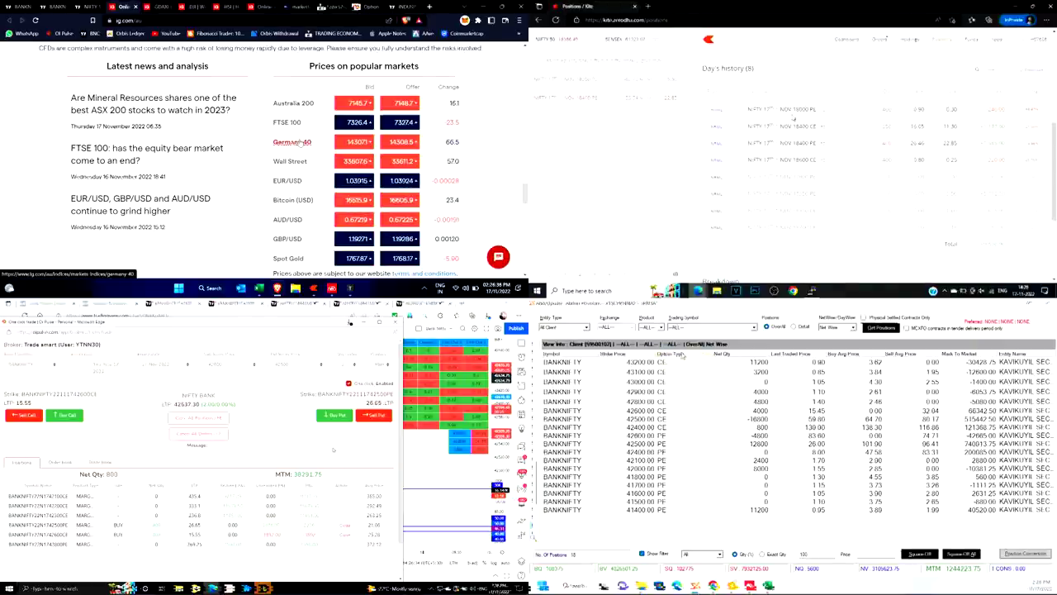
pyautogui.moveTo(699, 291)
pyautogui.click(655, 248)
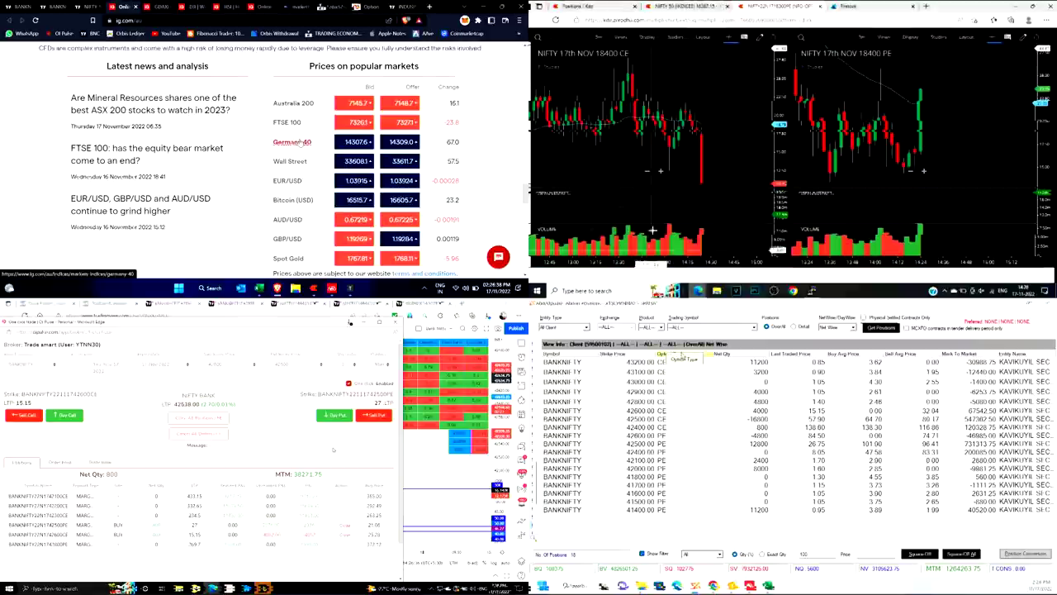
pyautogui.click(582, 6)
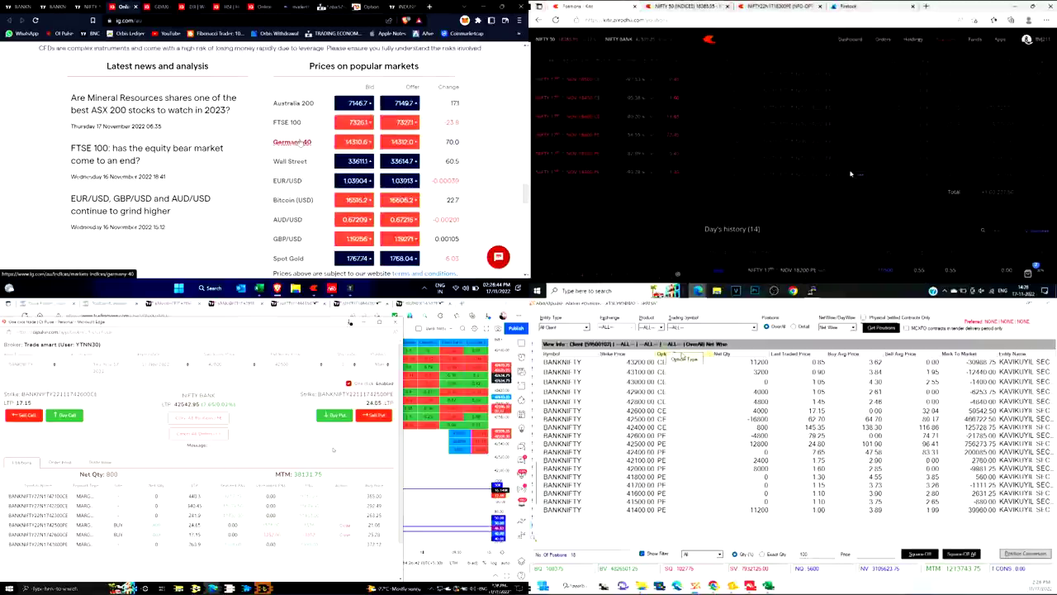
pyautogui.click(883, 39)
pyautogui.click(944, 39)
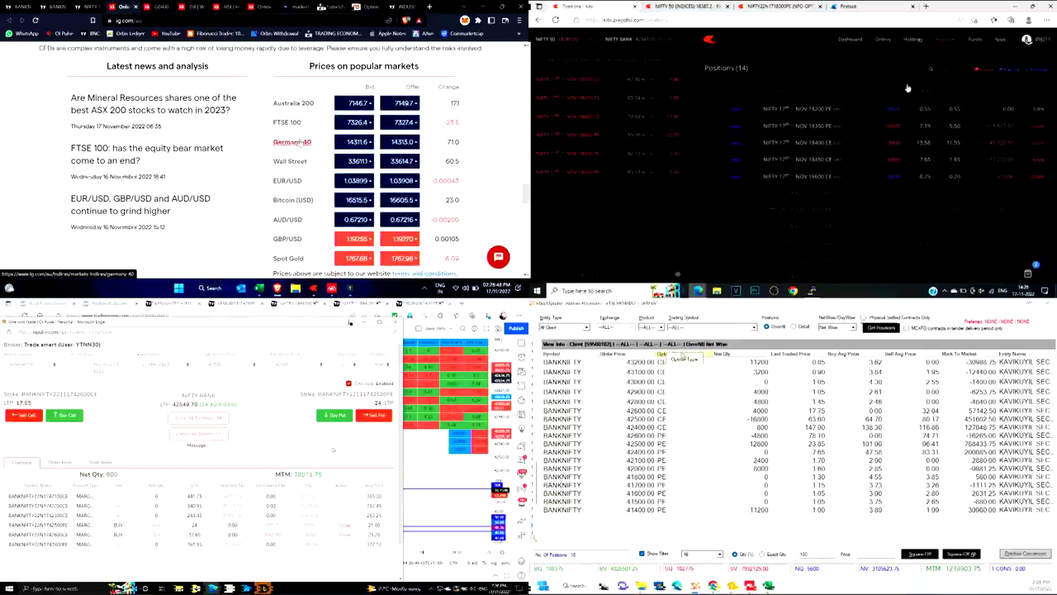
pyautogui.click(849, 142)
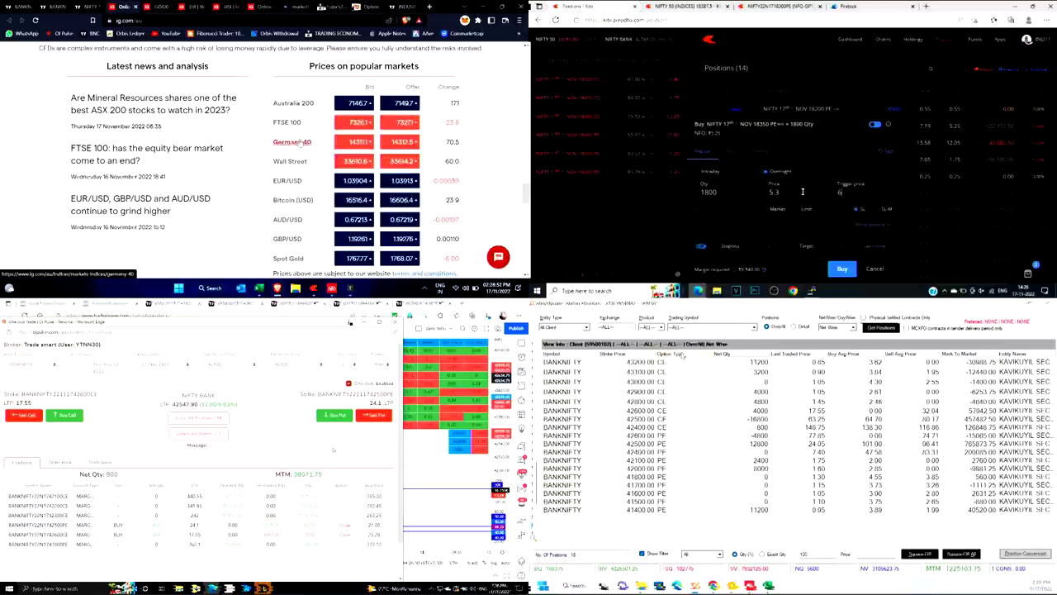
pyautogui.doubleClick(795, 191)
pyautogui.write('6.8')
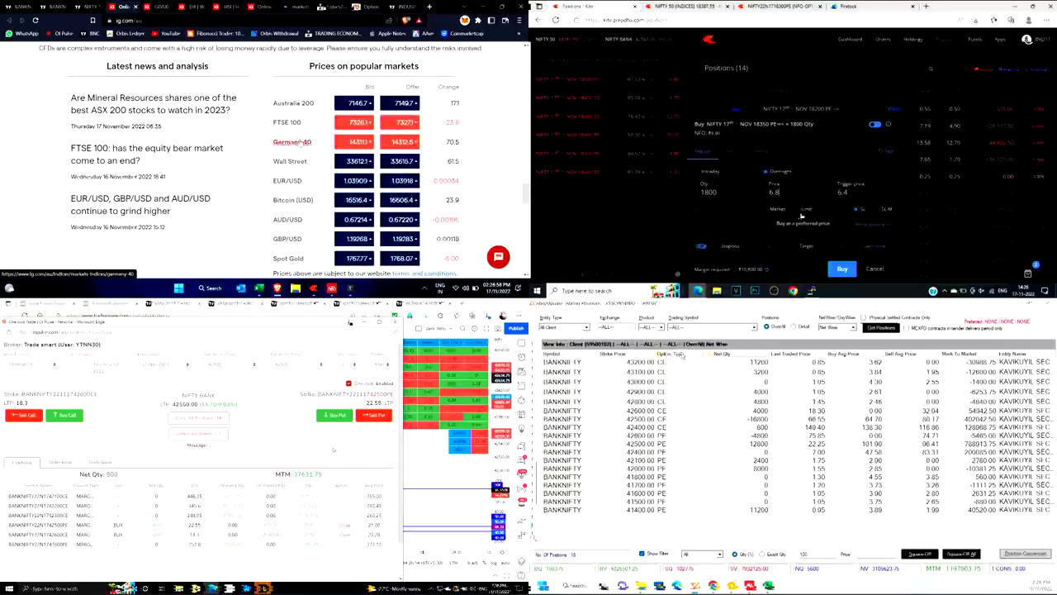
pyautogui.hotkey('alt', 'Tab')
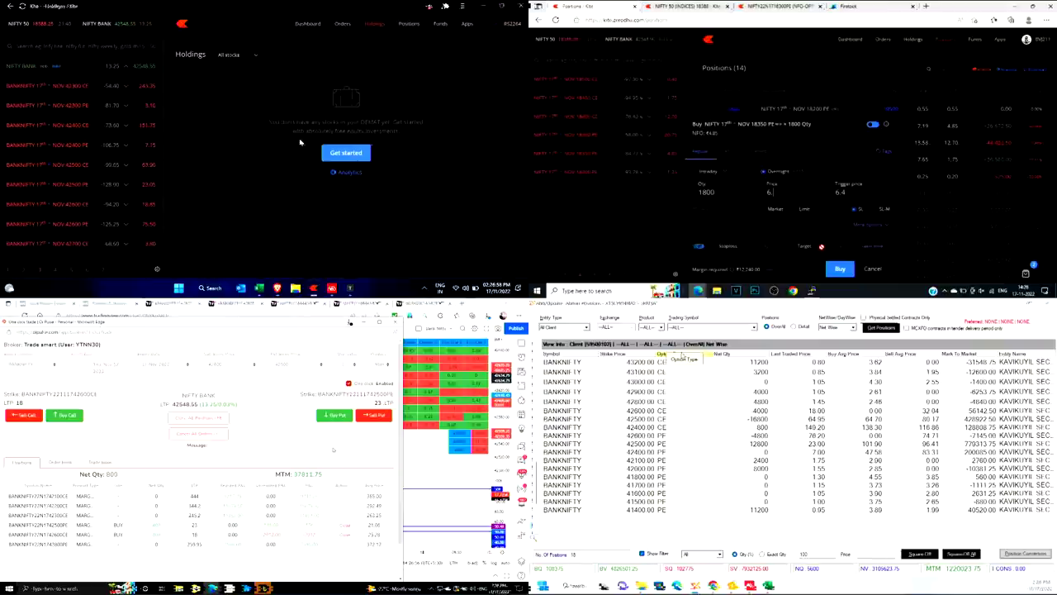
pyautogui.click(873, 268)
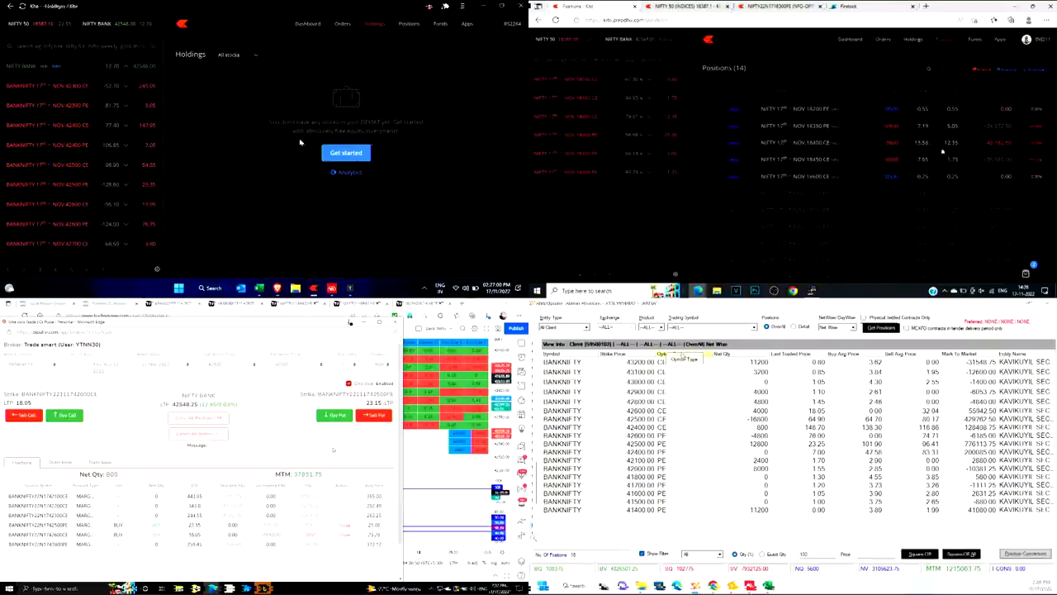
# Look over the BANKNIFTY option premiums in the Kite watchlist and the BANKNIFTY-I chart in OI Pulse
pyautogui.scroll(-1, 65, 112)
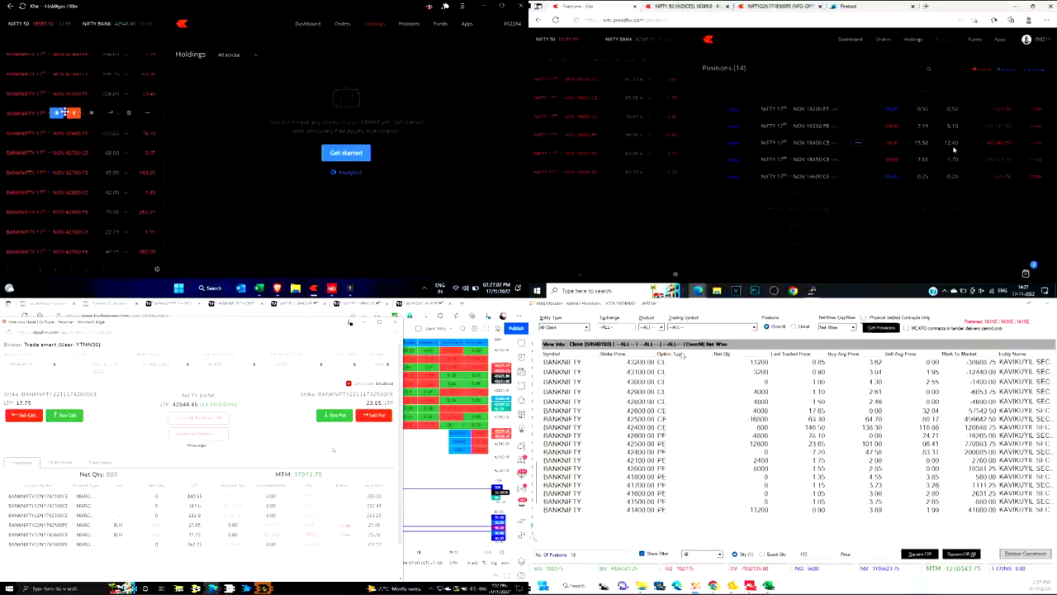
pyautogui.scroll(2, 66, 112)
pyautogui.hotkey('alt', 'Tab')
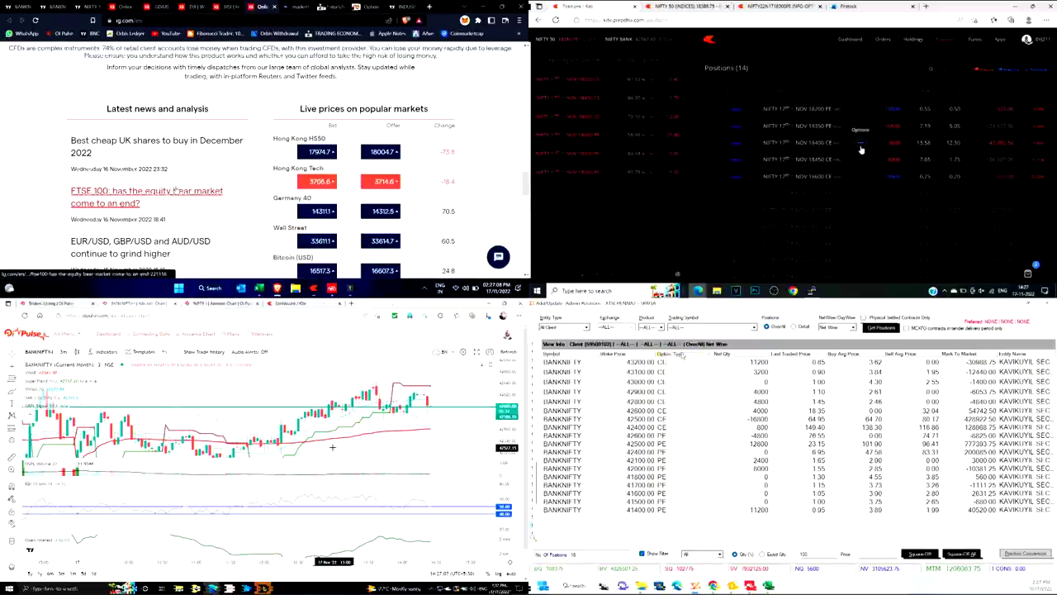
# Switch to the BANKNIFTY OI Analysis table in OI Pulse and compare the OI interpretation at other strike prices
pyautogui.hotkey('alt', 'Tab')
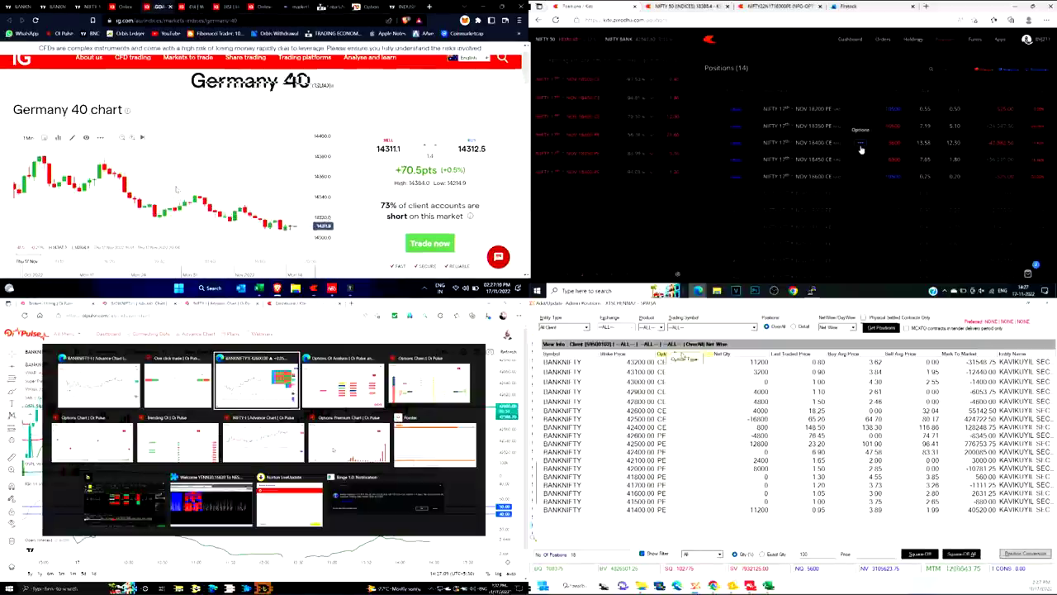
pyautogui.hotkey('alt', 'Tab')
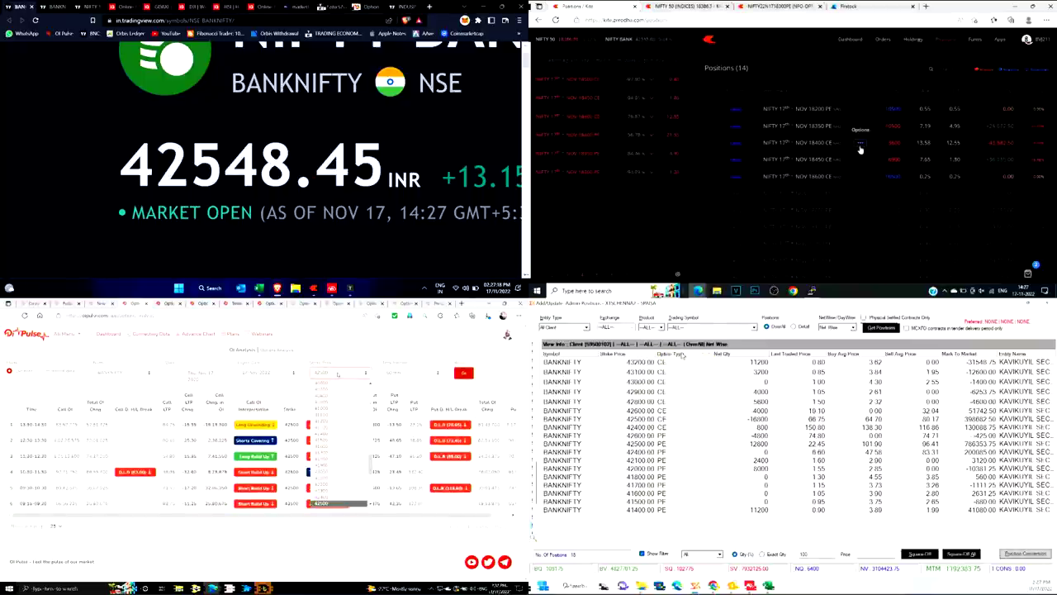
pyautogui.click(337, 374)
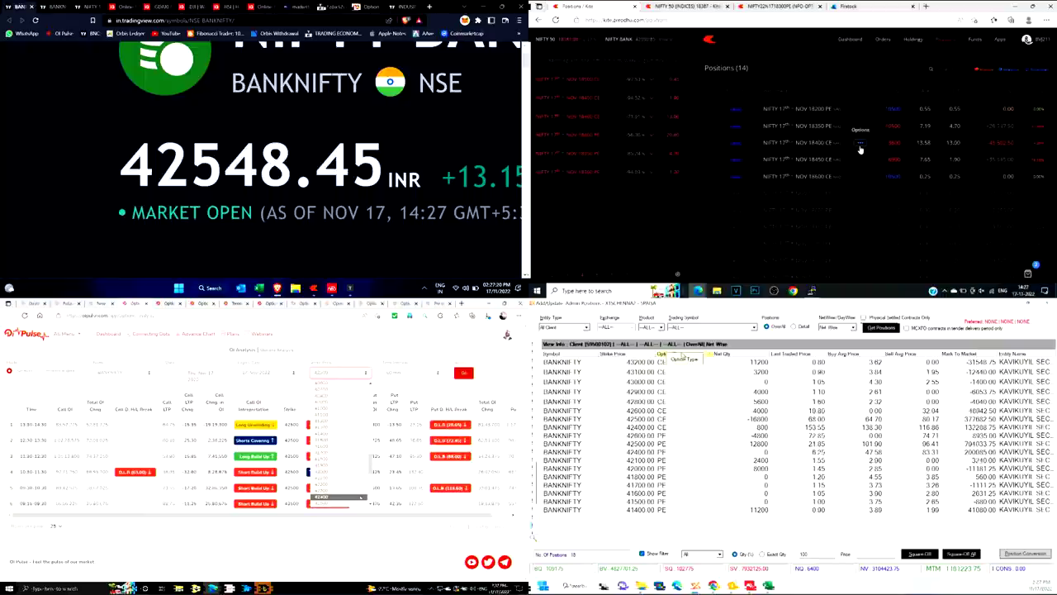
pyautogui.click(339, 488)
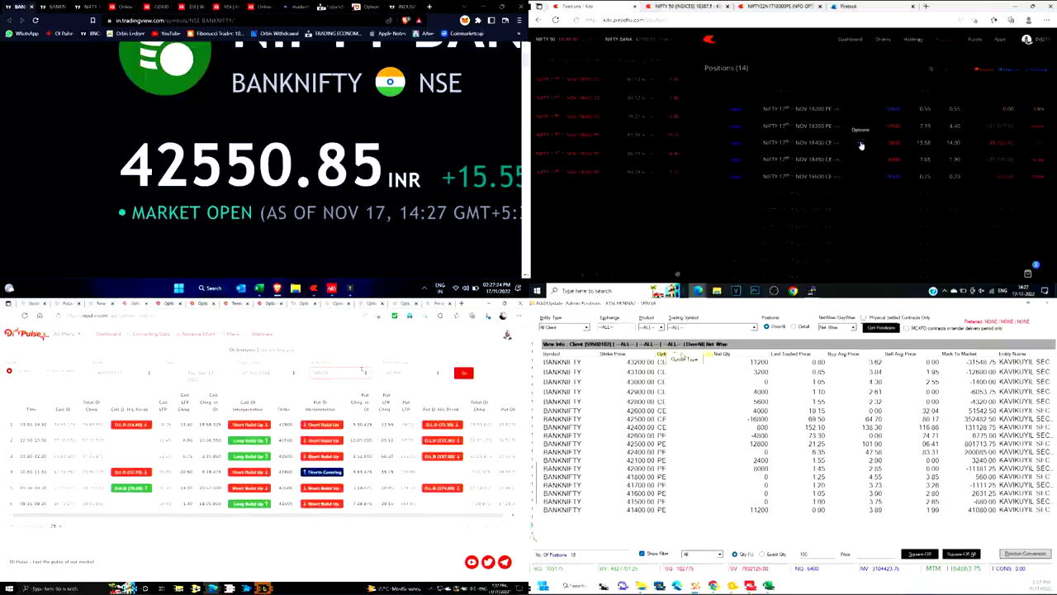
pyautogui.click(362, 371)
pyautogui.click(339, 472)
# Open the options of the NIFTY 18400 CE position and review the executed orders in Kite
pyautogui.click(861, 144)
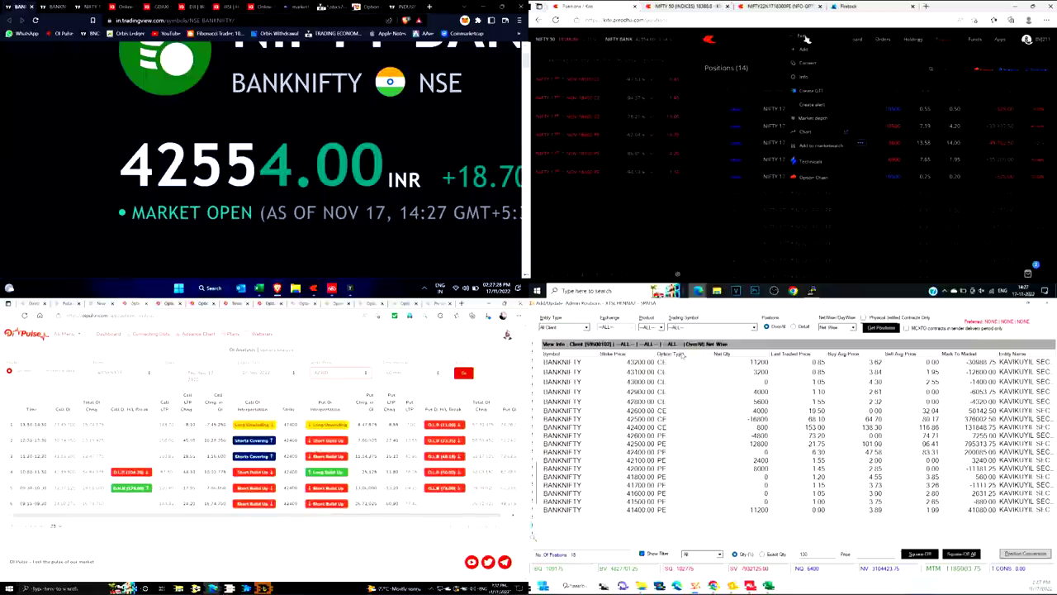
pyautogui.click(883, 38)
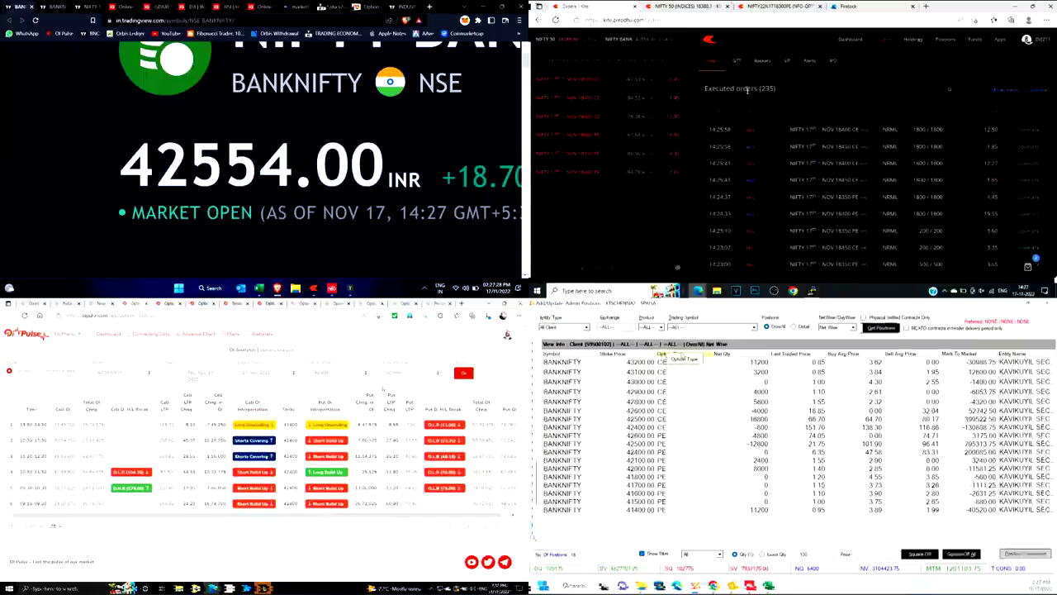
# Open the "call risk off 2" basket in Kite to view its orders, close it, and go to the positions
pyautogui.click(762, 61)
pyautogui.click(734, 248)
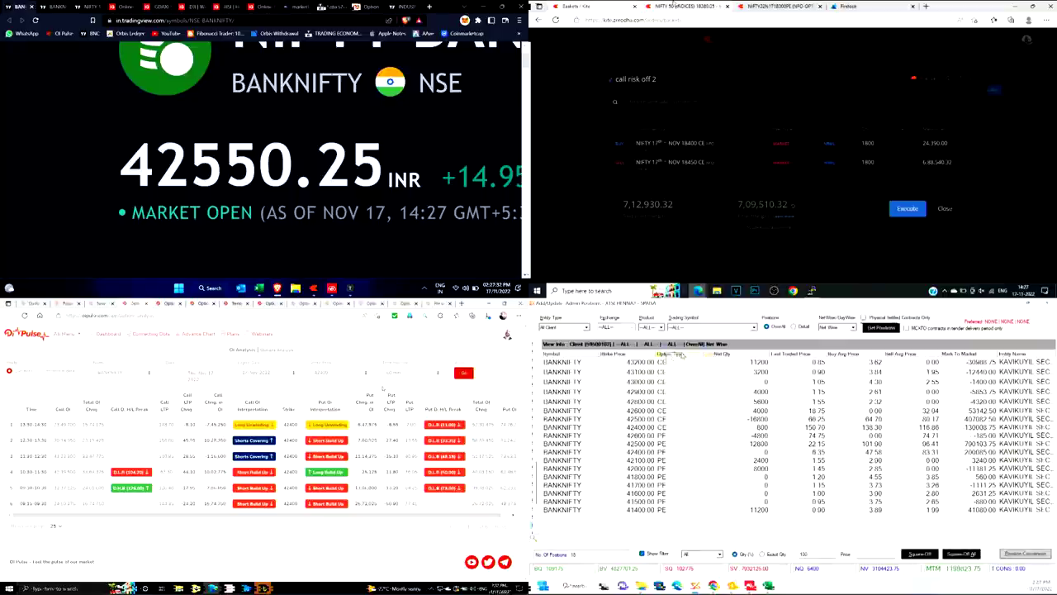
pyautogui.click(940, 44)
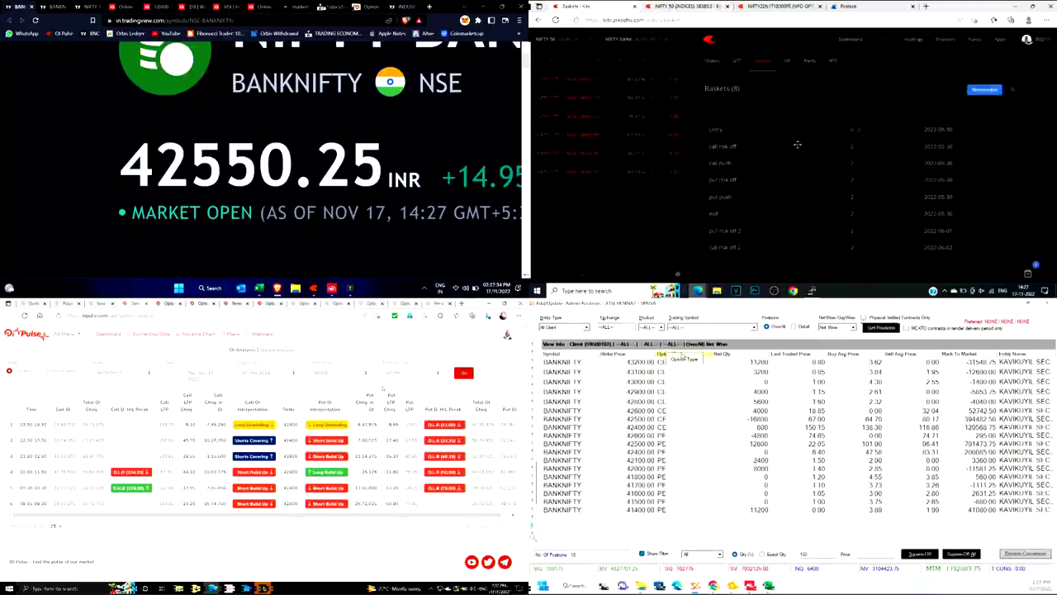
pyautogui.click(940, 43)
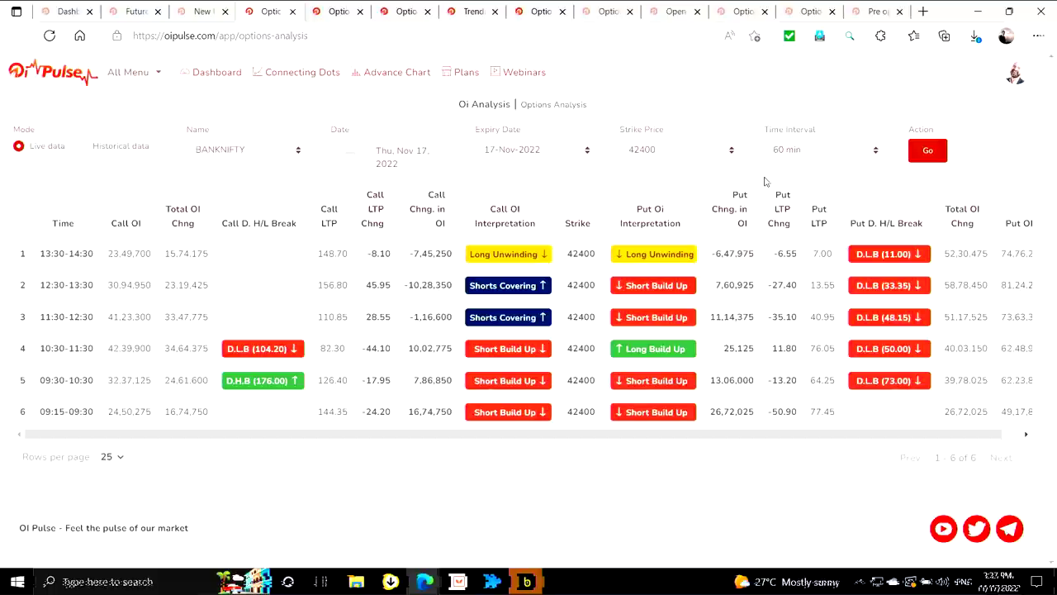
# Browse the strike prices for the BANKNIFTY OI Analysis in OI Pulse, and view the positions in the One click trade window
pyautogui.click(701, 151)
pyautogui.click(700, 150)
pyautogui.hotkey('alt', 'Tab')
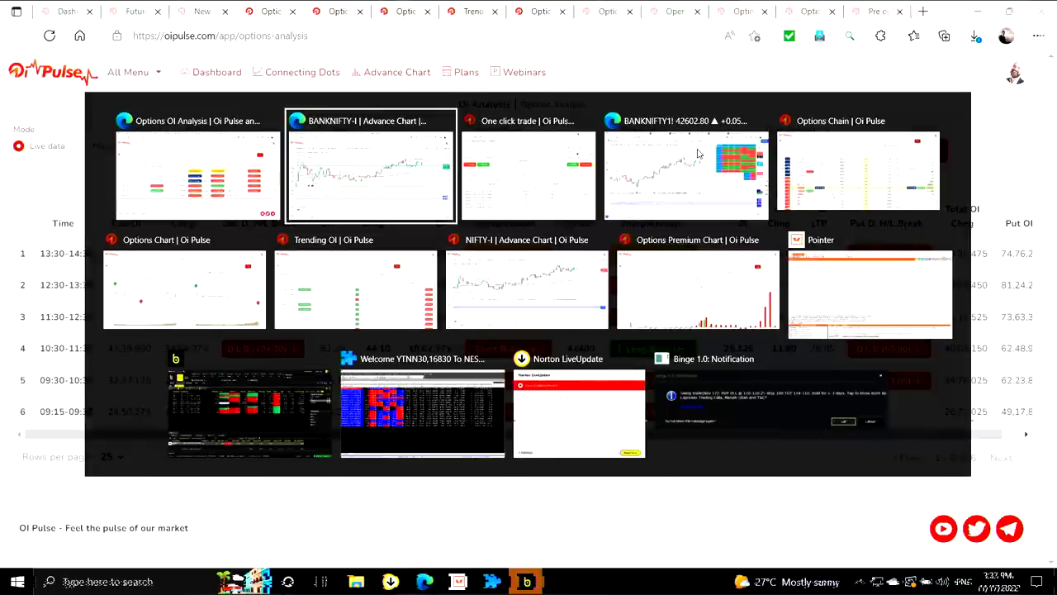
pyautogui.hotkey('alt', 'Tab')
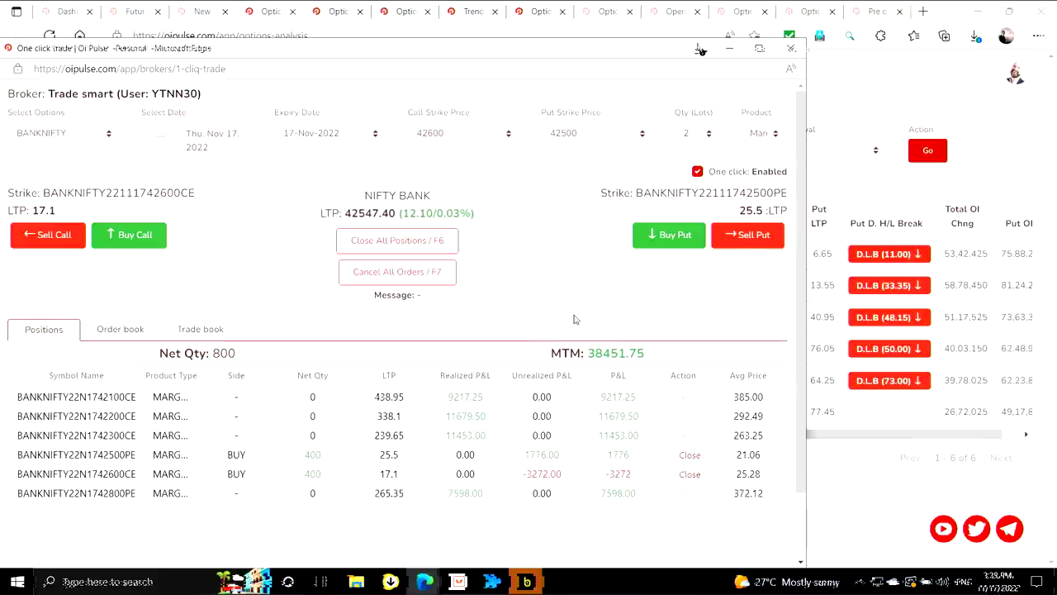
# Compare the BANKNIFTY-I and NIFTY-I charts in OI Pulse, and recheck the One click trade positions
pyautogui.hotkey('alt', 'Tab')
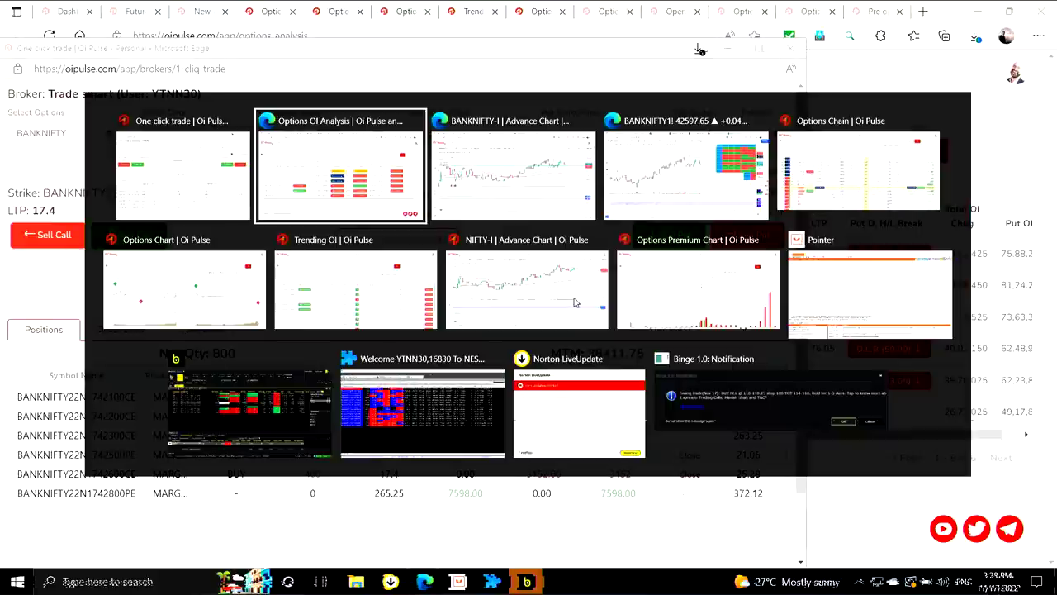
pyautogui.click(575, 302)
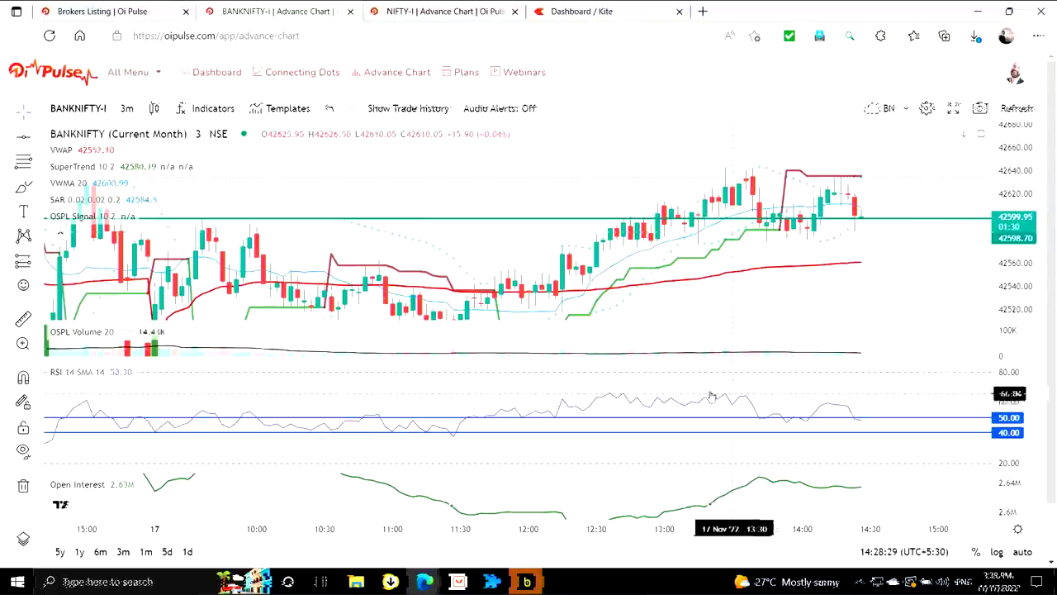
pyautogui.click(438, 11)
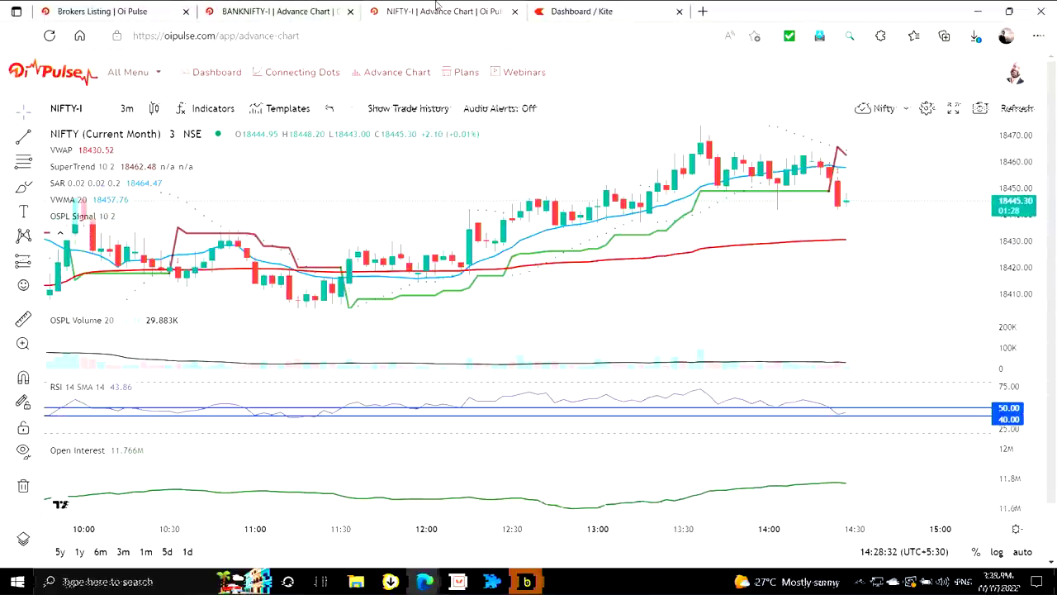
pyautogui.click(258, 7)
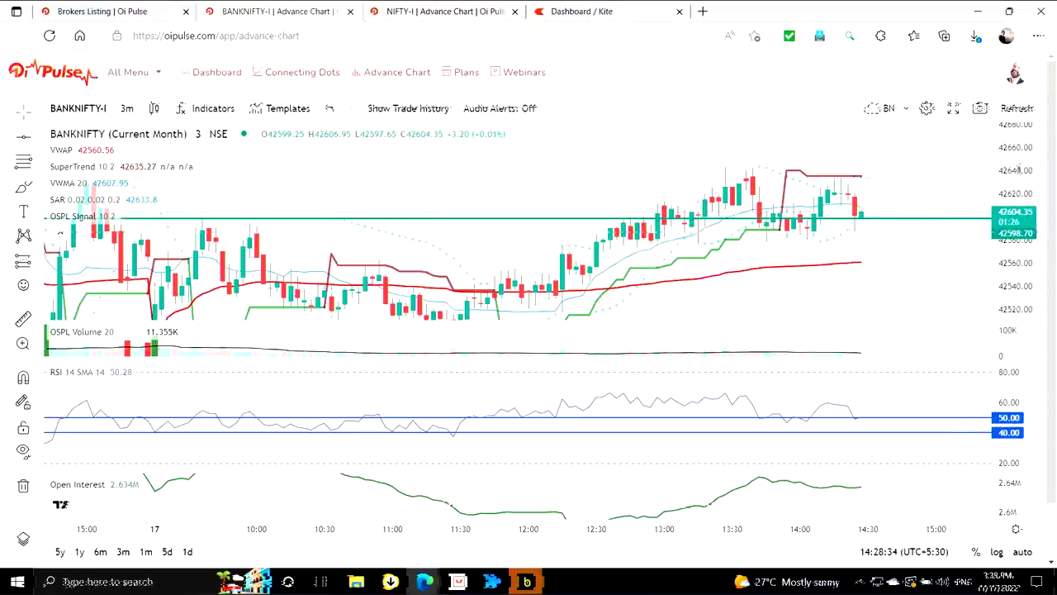
pyautogui.moveTo(1028, 234); pyautogui.dragTo(1027, 211)
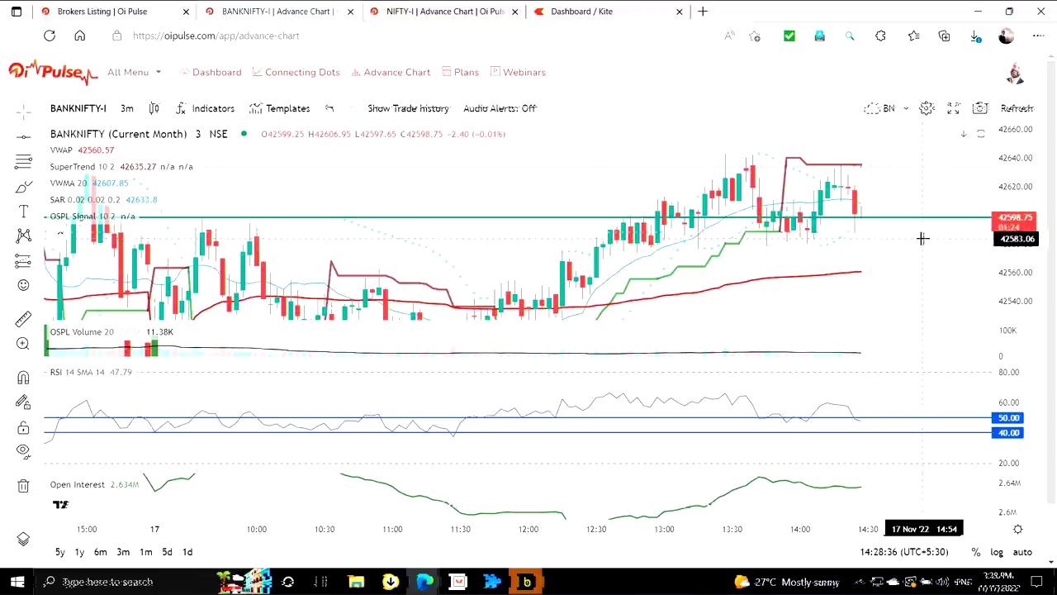
pyautogui.hotkey('alt', 'Tab')
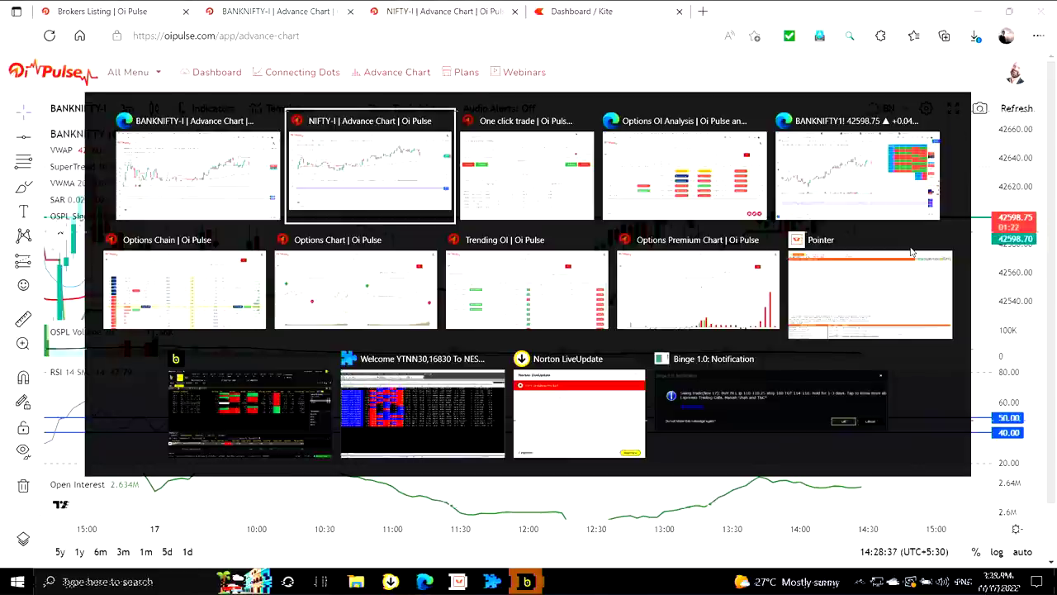
pyautogui.hotkey('alt', 'Tab')
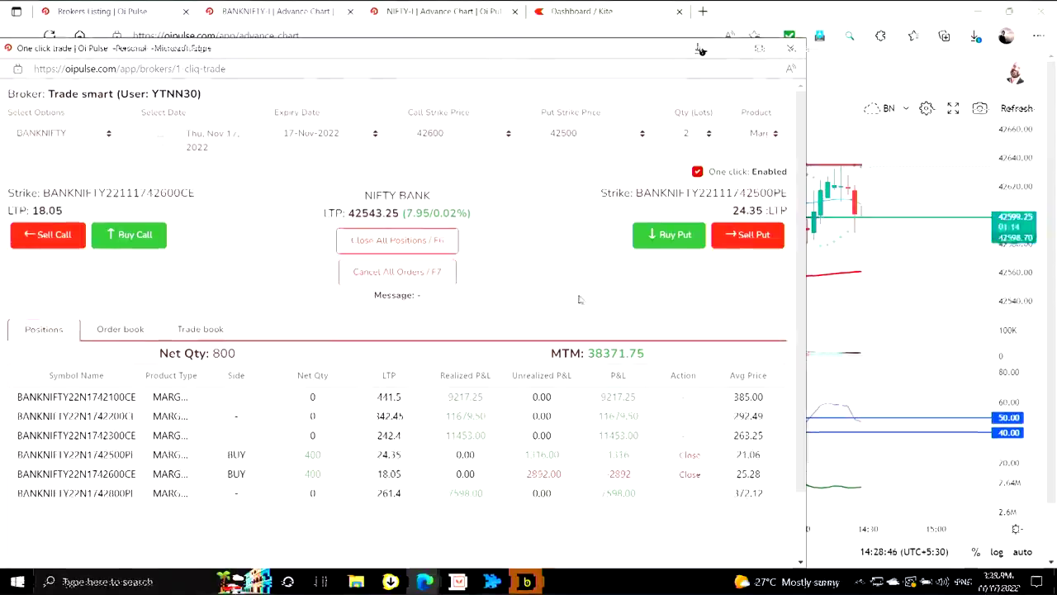
# Switch to the Trending OI table, refresh the BANKNIFTY data, and compare it with the NIFTY data
pyautogui.hotkey('alt', 'Tab')
pyautogui.hotkey('alt', 'Tab')
pyautogui.hotkey('alt', 'Tab')
pyautogui.click(487, 8)
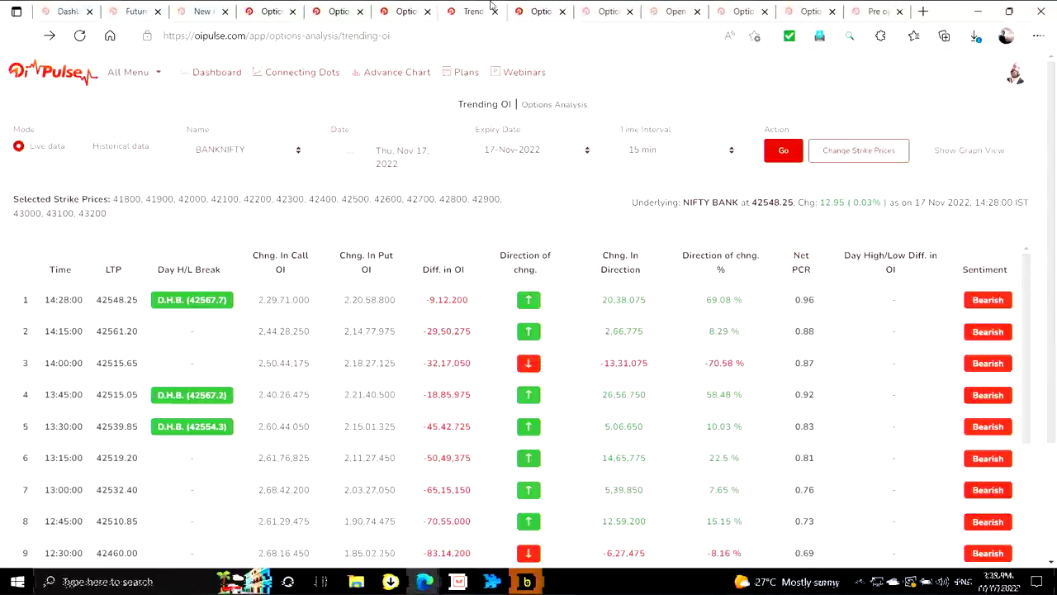
pyautogui.click(782, 152)
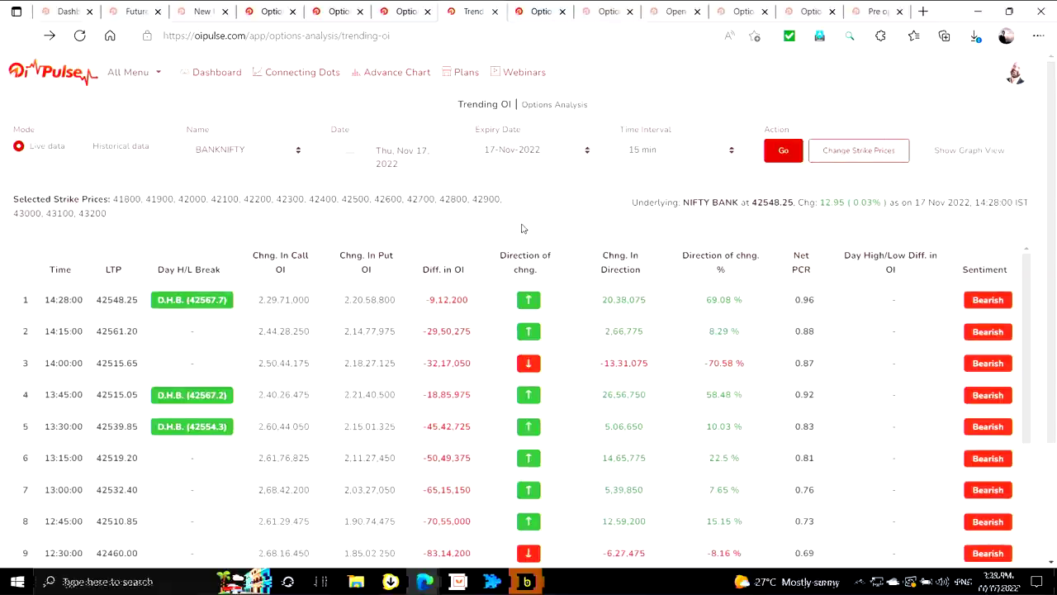
pyautogui.click(241, 153)
pyautogui.click(248, 206)
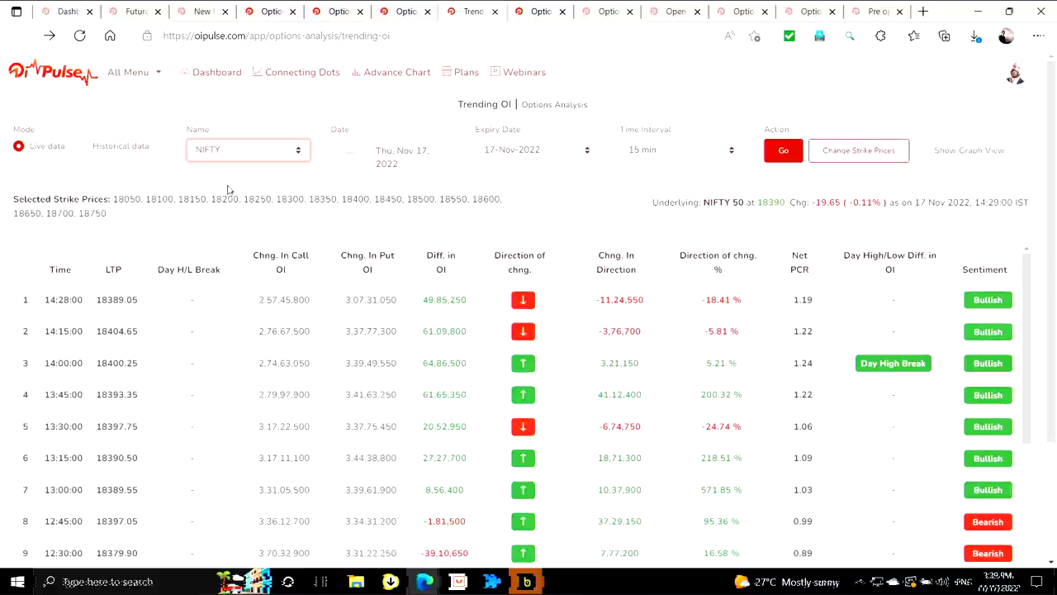
pyautogui.click(234, 153)
pyautogui.click(238, 192)
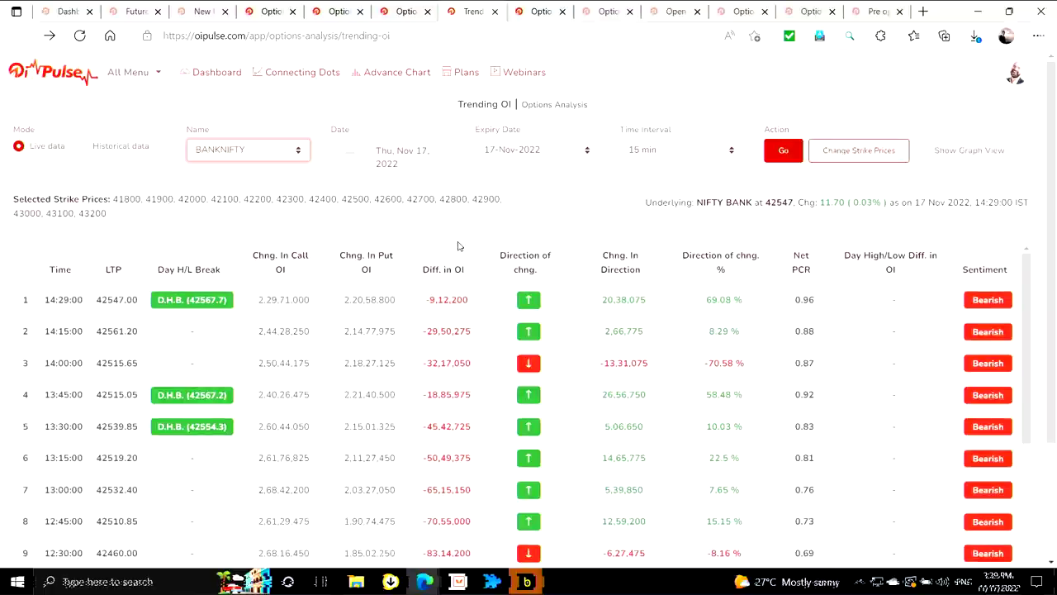
# Check the price action on the BANKNIFTY-I chart and the P&L in the One click trade window
pyautogui.hotkey('alt', 'Tab')
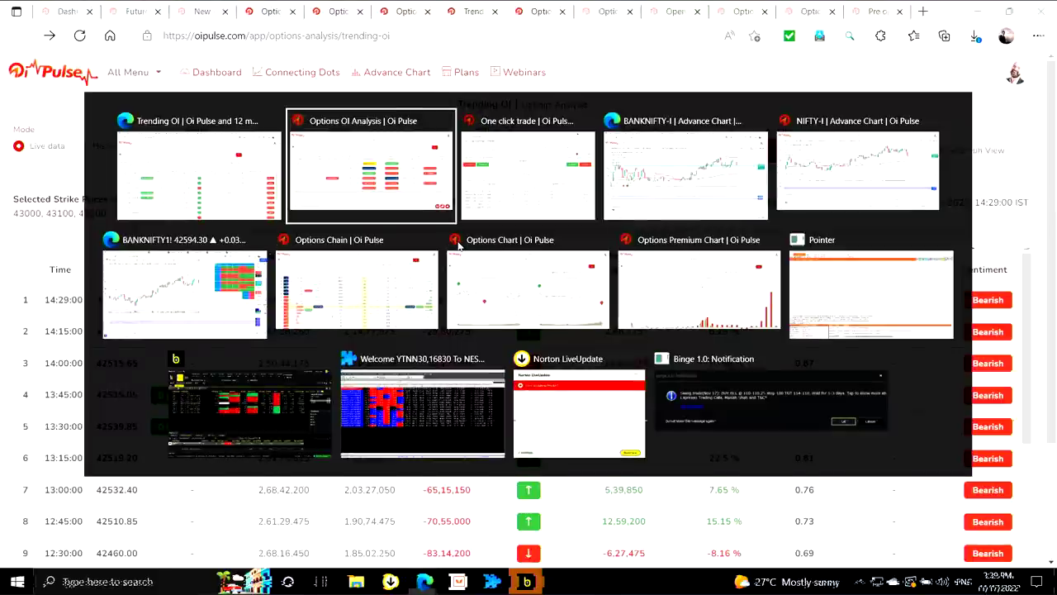
pyautogui.hotkey('alt', 'Tab')
pyautogui.hotkey('alt', 'Tab')
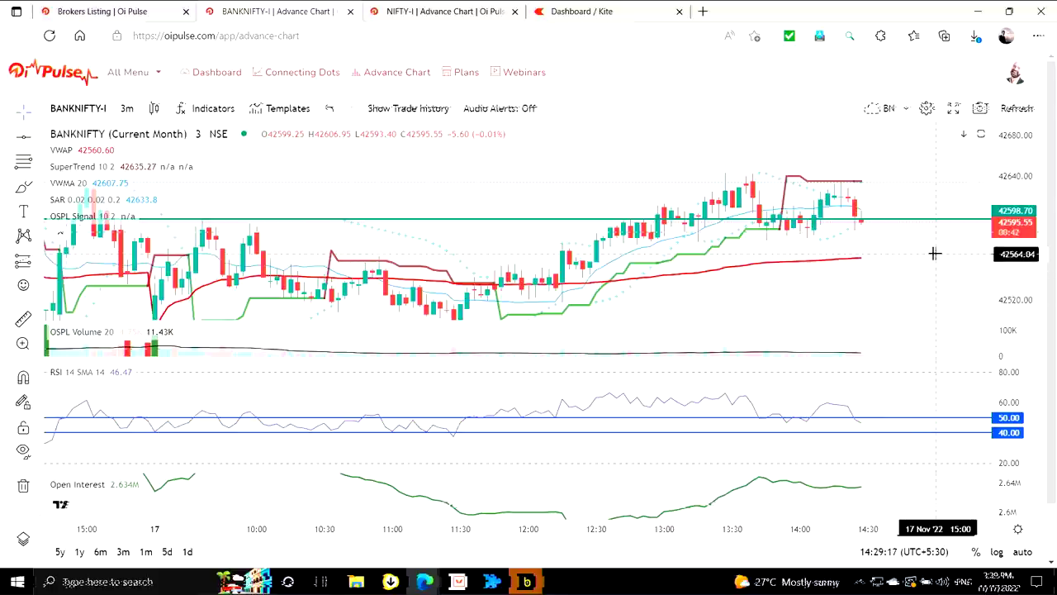
pyautogui.hotkey('alt', 'Tab')
pyautogui.hotkey('alt', 'Tab')
pyautogui.hotkey('alt', 'Tab')
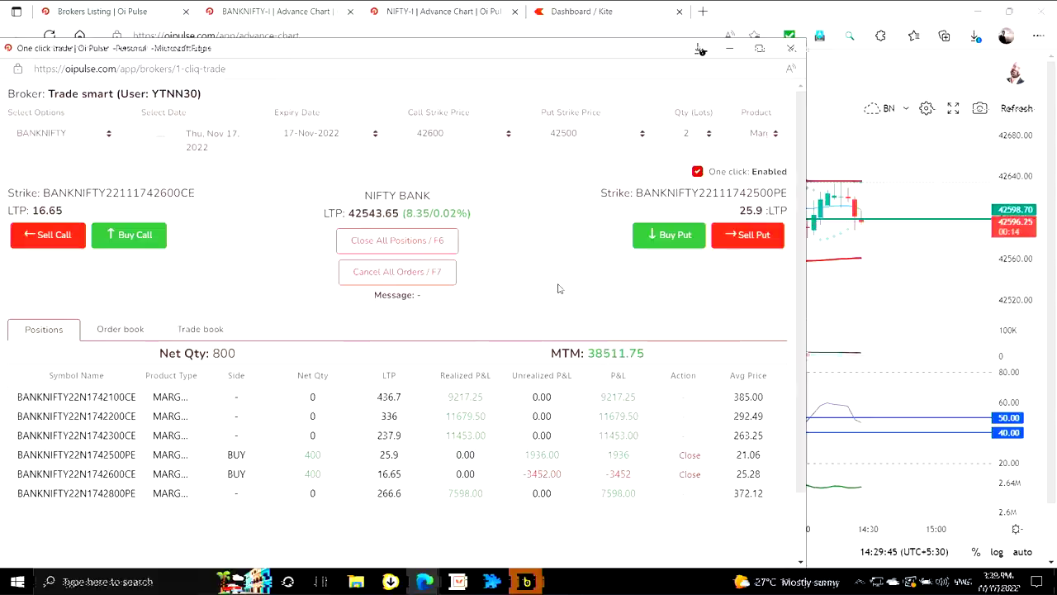
# Return to the Trending OI table and refresh the BANKNIFTY figures
pyautogui.hotkey('alt', 'Tab')
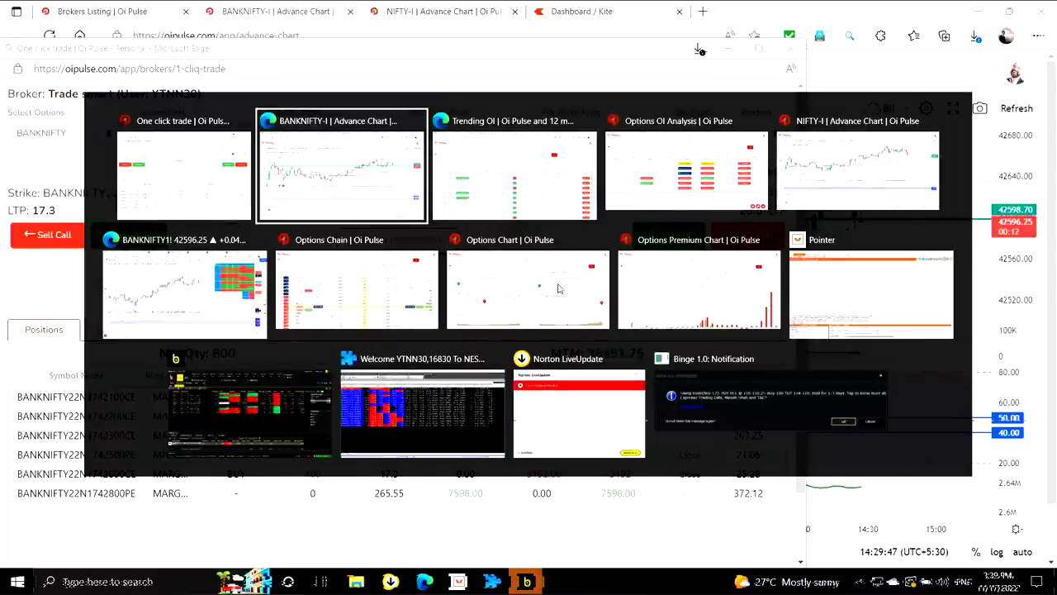
pyautogui.hotkey('alt', 'Tab')
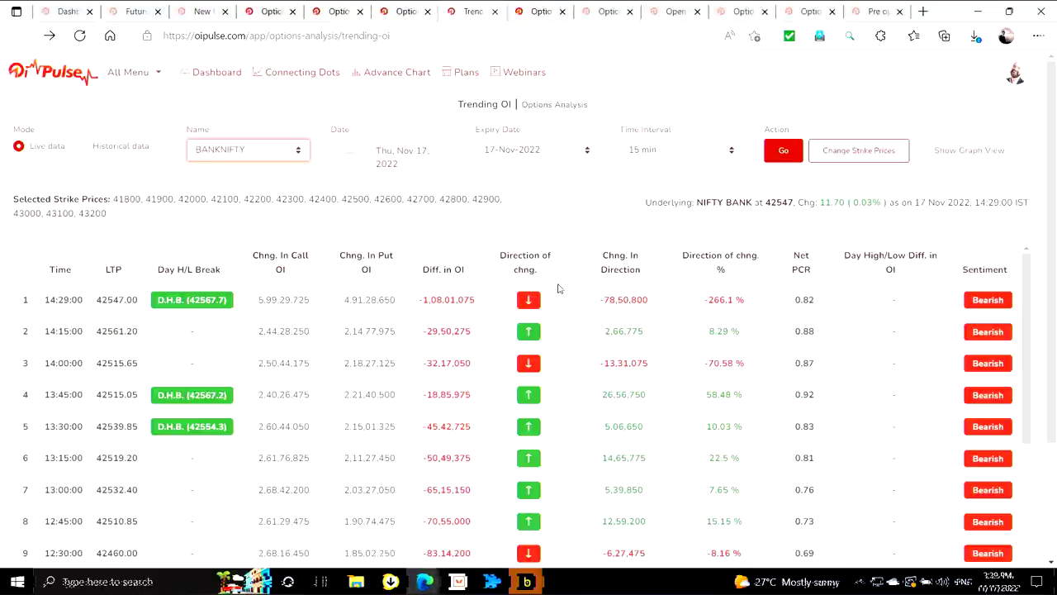
pyautogui.click(785, 152)
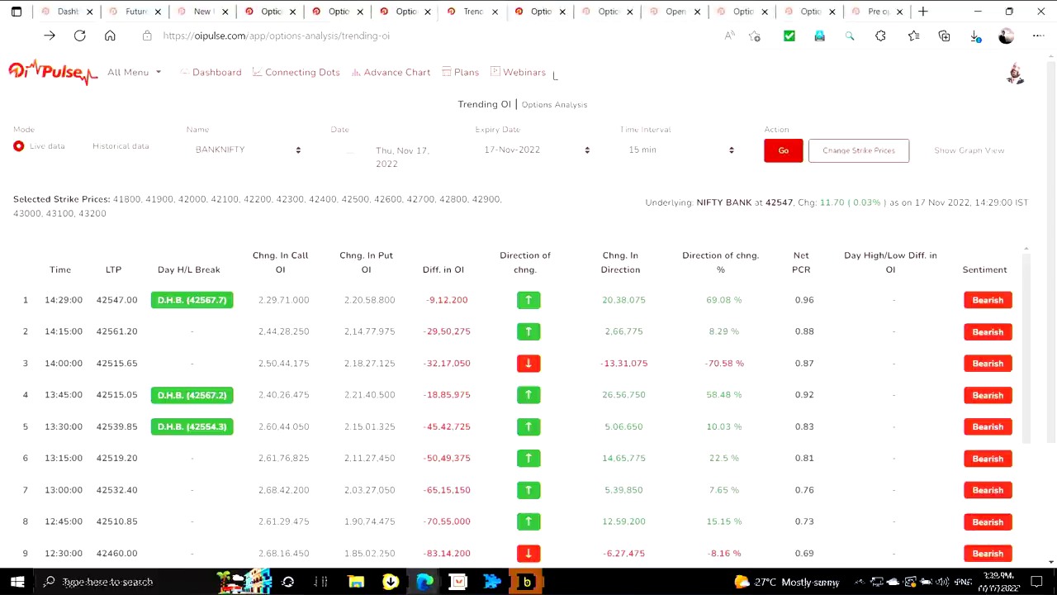
# Open the Options Premium page, refresh the BANKNIFTY data, and examine the call and put premium left at each strike
pyautogui.click(525, 6)
pyautogui.click(901, 157)
pyautogui.moveTo(1045, 245); pyautogui.dragTo(1055, 308)
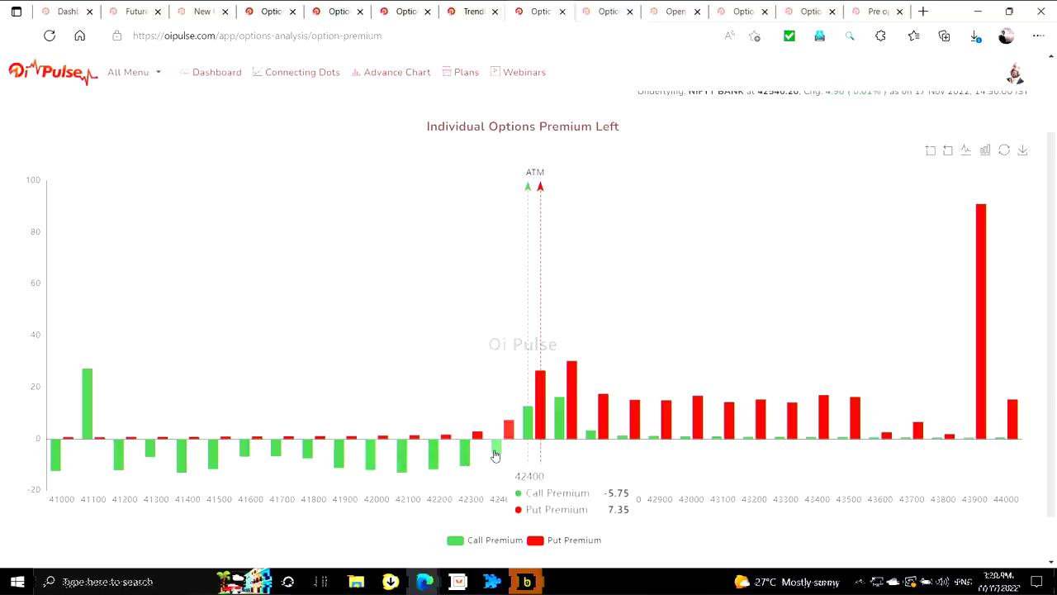
pyautogui.scroll(1, 862, 181)
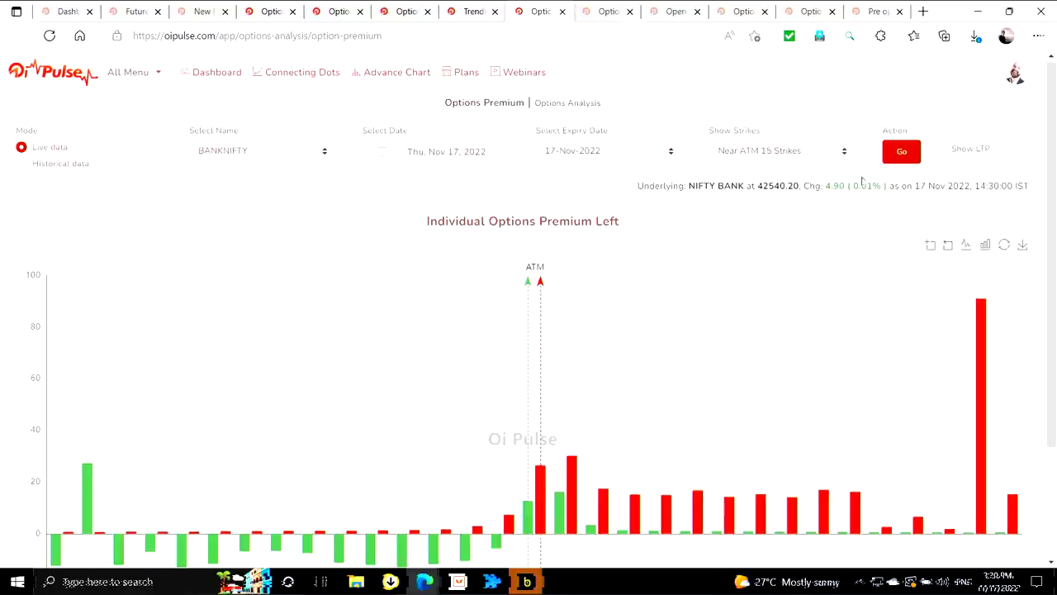
pyautogui.click(902, 153)
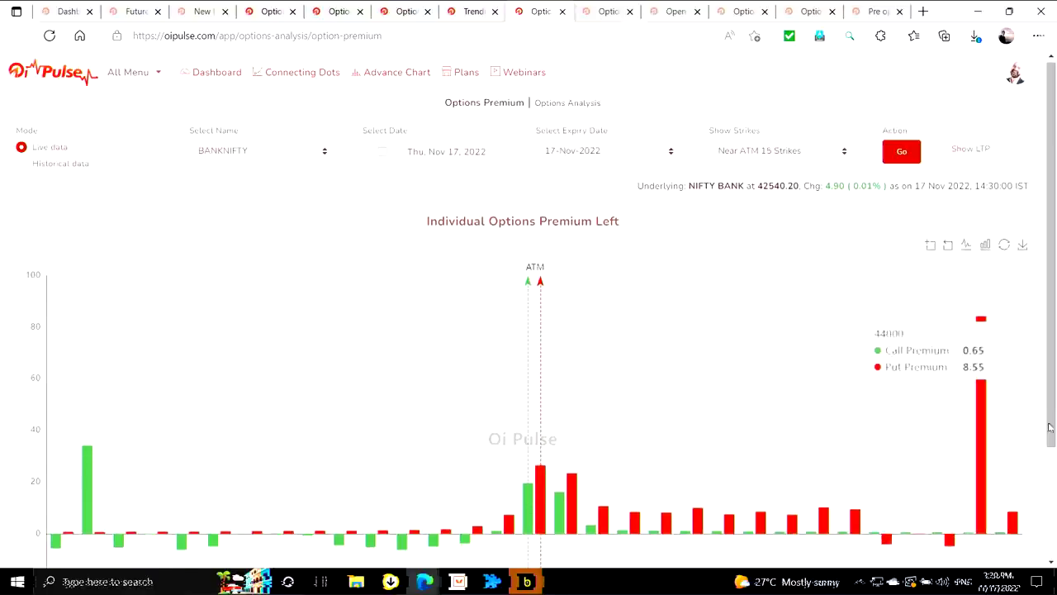
pyautogui.moveTo(1050, 340); pyautogui.dragTo(1053, 380)
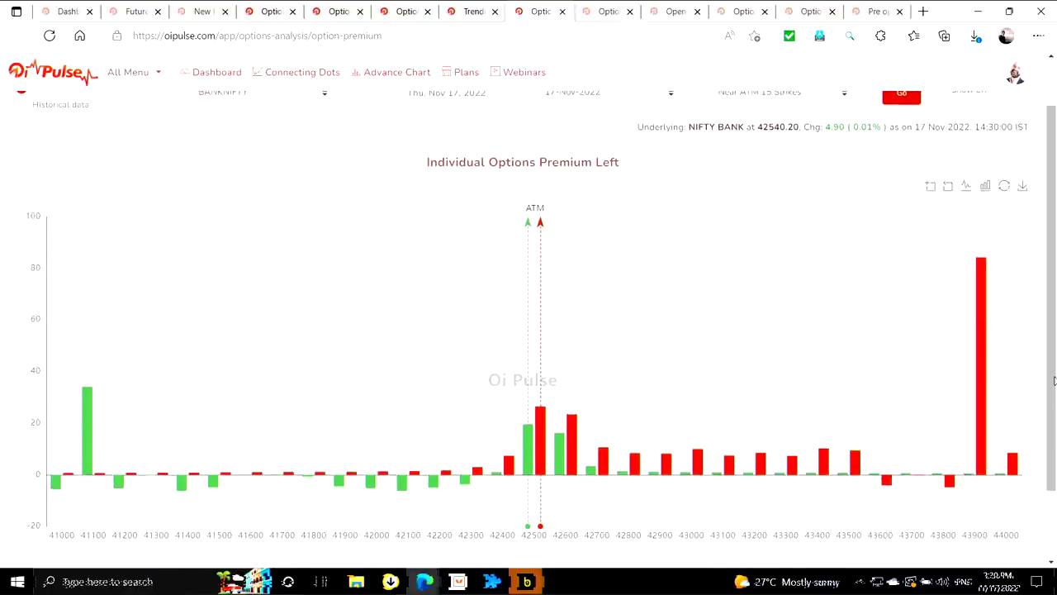
# Monitor the BANKNIFTY-I chart alongside the open 42500 PE and 42600 CE positions in the One click trade window
pyautogui.hotkey('alt', 'Tab')
pyautogui.hotkey('alt', 'Tab')
pyautogui.hotkey('alt', 'Tab')
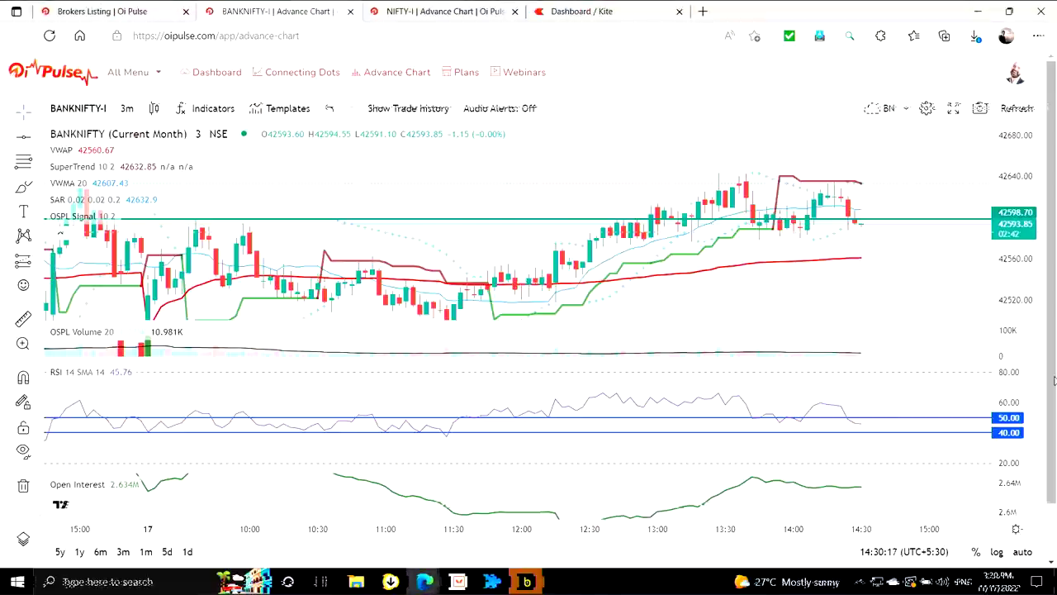
pyautogui.hotkey('alt', 'Tab')
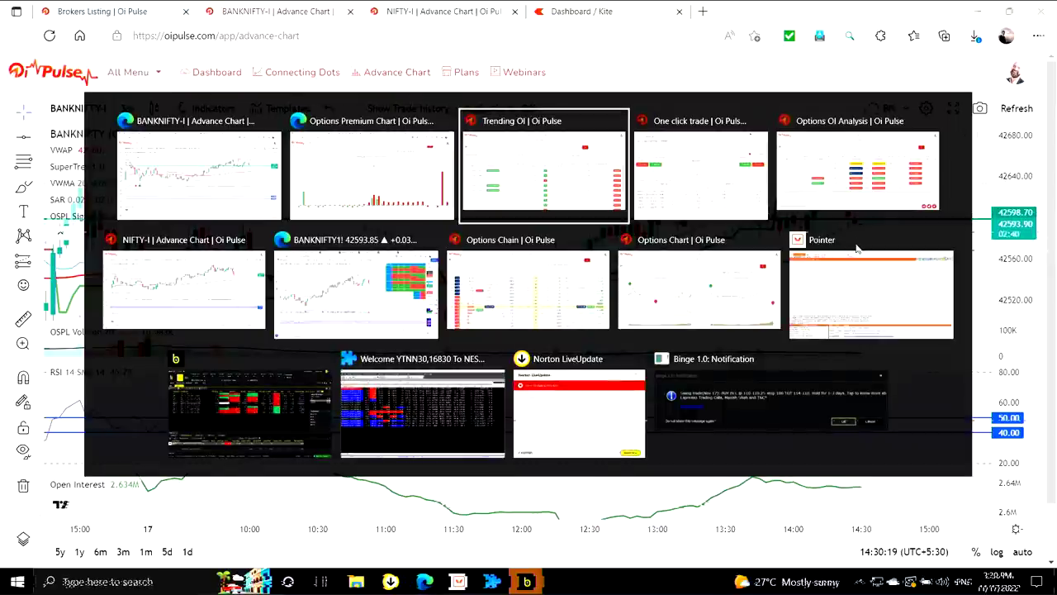
pyautogui.hotkey('alt', 'Tab')
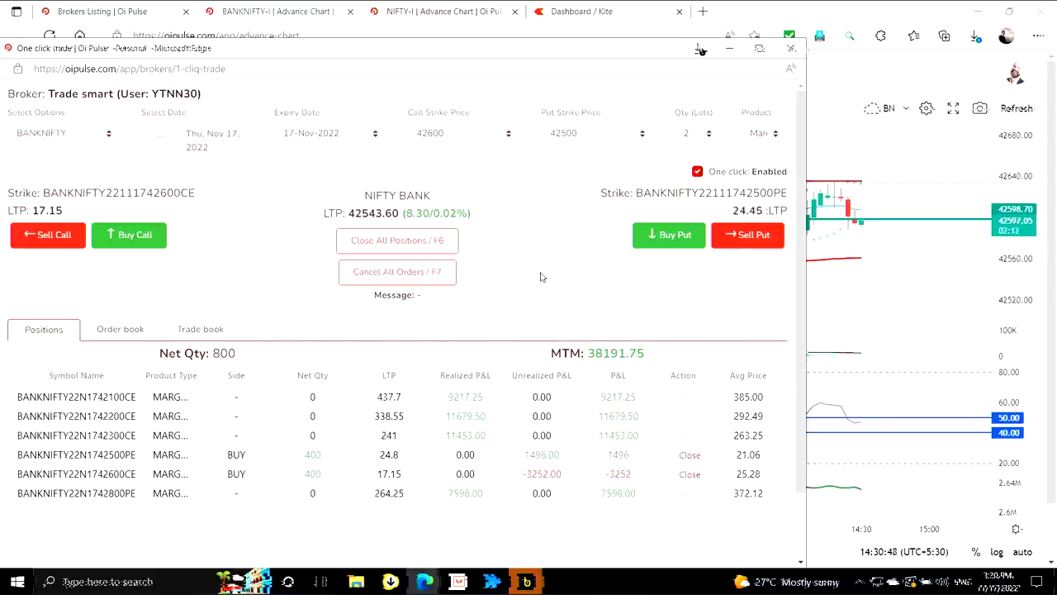
pyautogui.hotkey('alt', 'Tab')
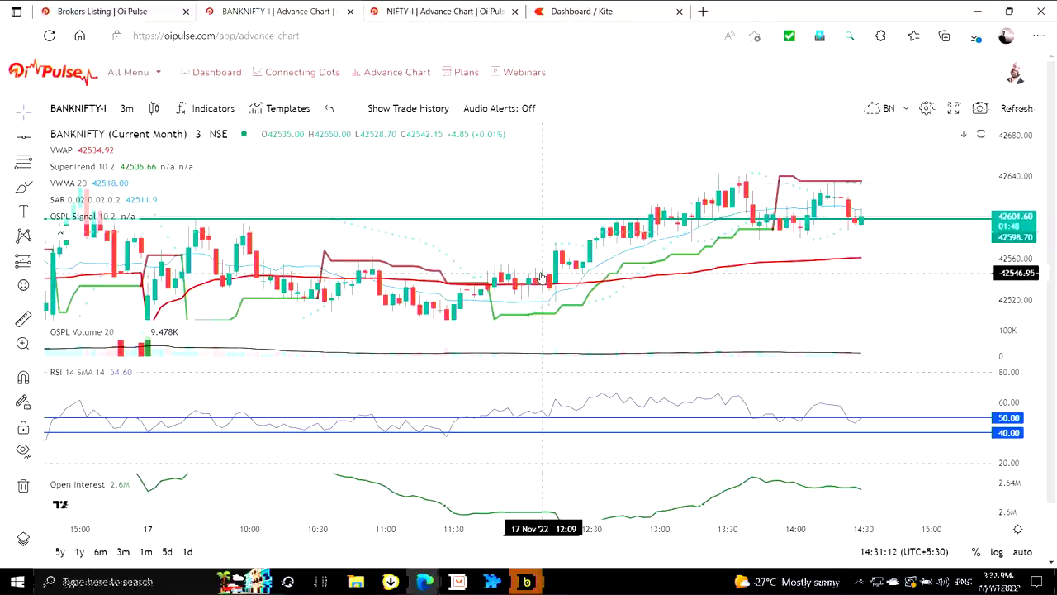
pyautogui.hotkey('alt', 'Tab')
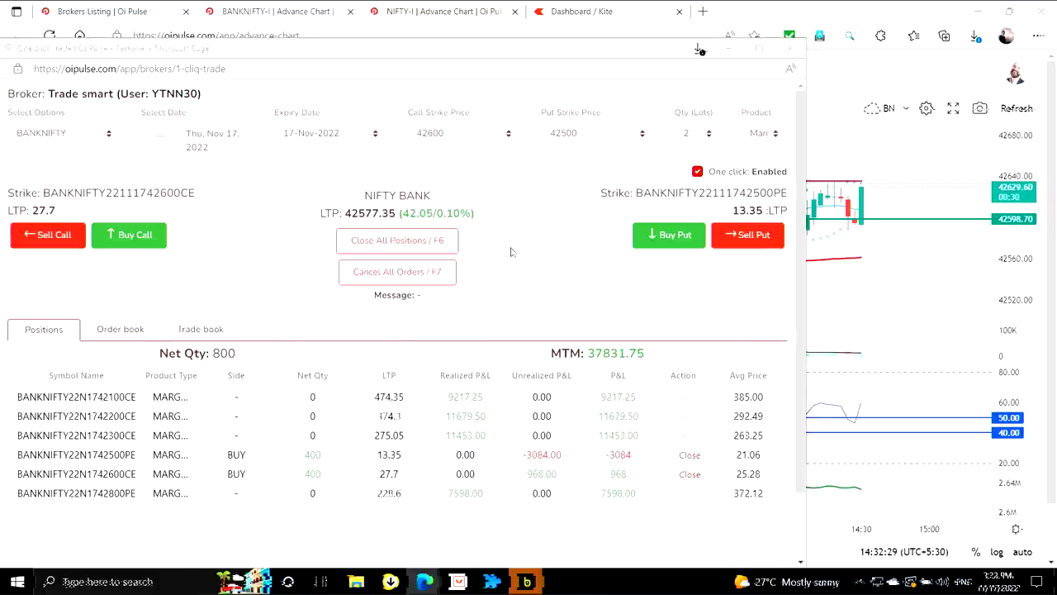
pyautogui.hotkey('alt', 'Tab')
pyautogui.hotkey('alt', 'Tab')
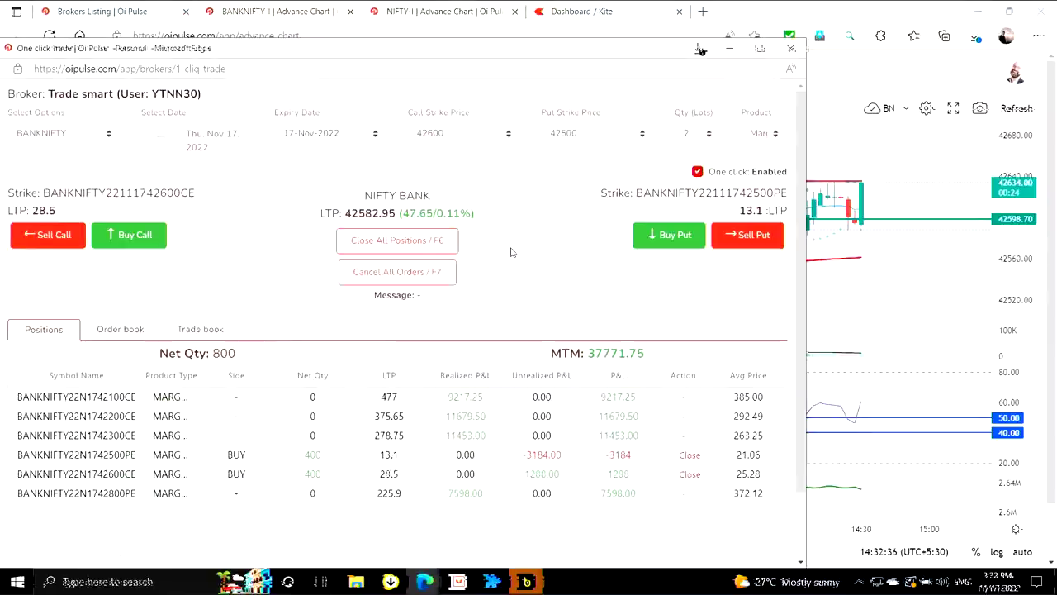
# Go back to the Options Premium chart and refresh the BANKNIFTY premiums
pyautogui.hotkey('alt', 'Tab')
pyautogui.hotkey('alt', 'Tab')
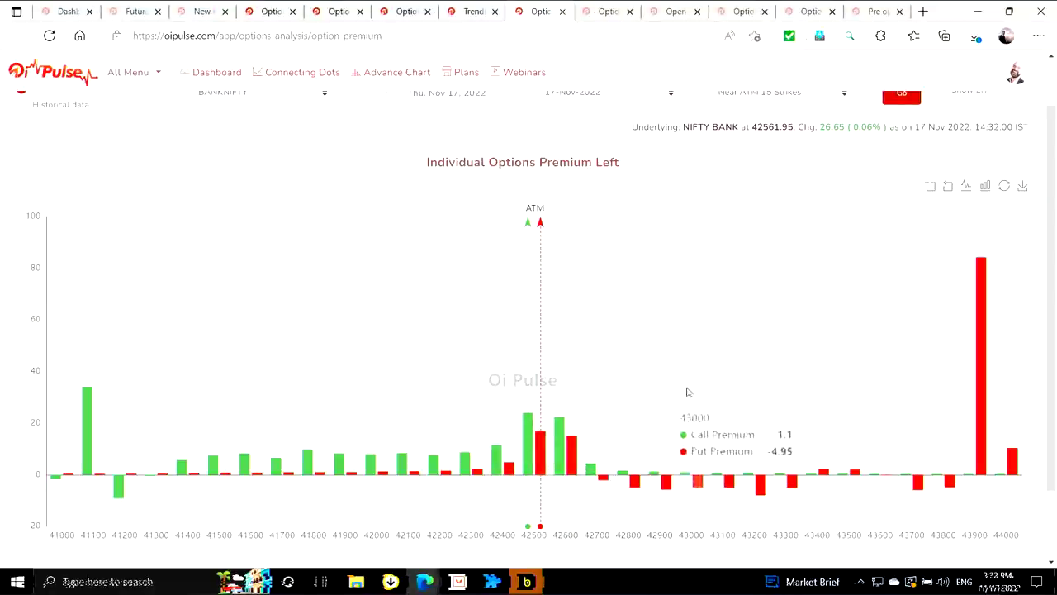
pyautogui.scroll(1, 929, 121)
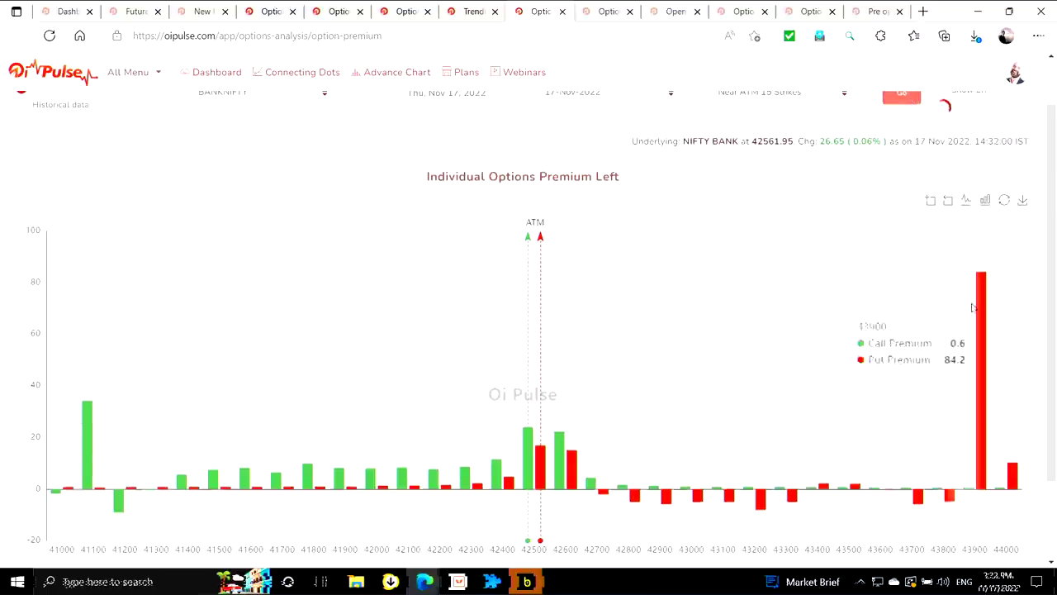
# Recheck the One click trade positions and their MTM against the BANKNIFTY-I chart
pyautogui.hotkey('alt', 'Tab')
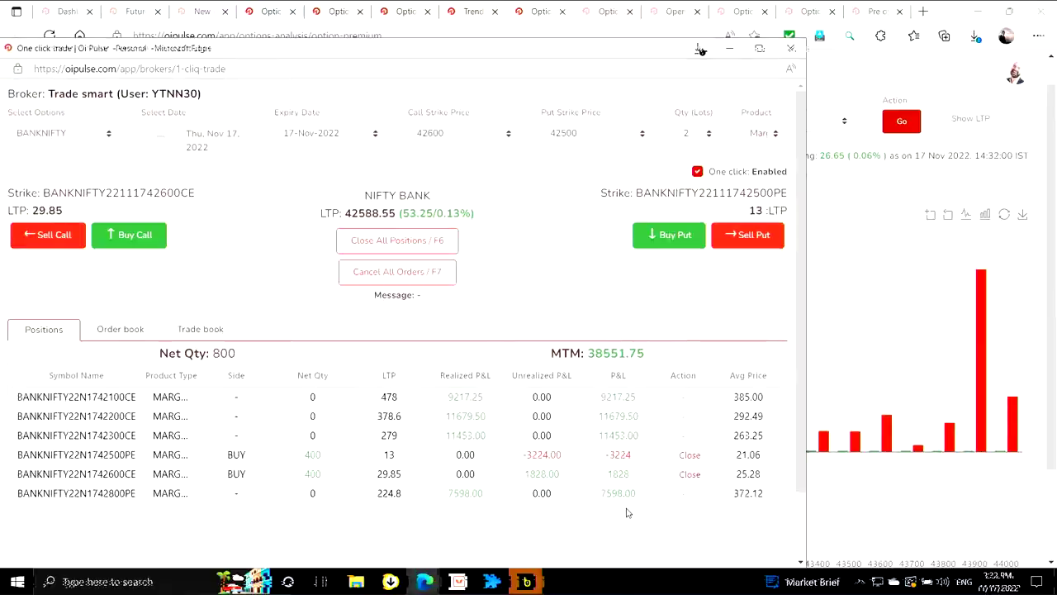
pyautogui.hotkey('alt', 'Tab')
pyautogui.hotkey('alt', 'Tab')
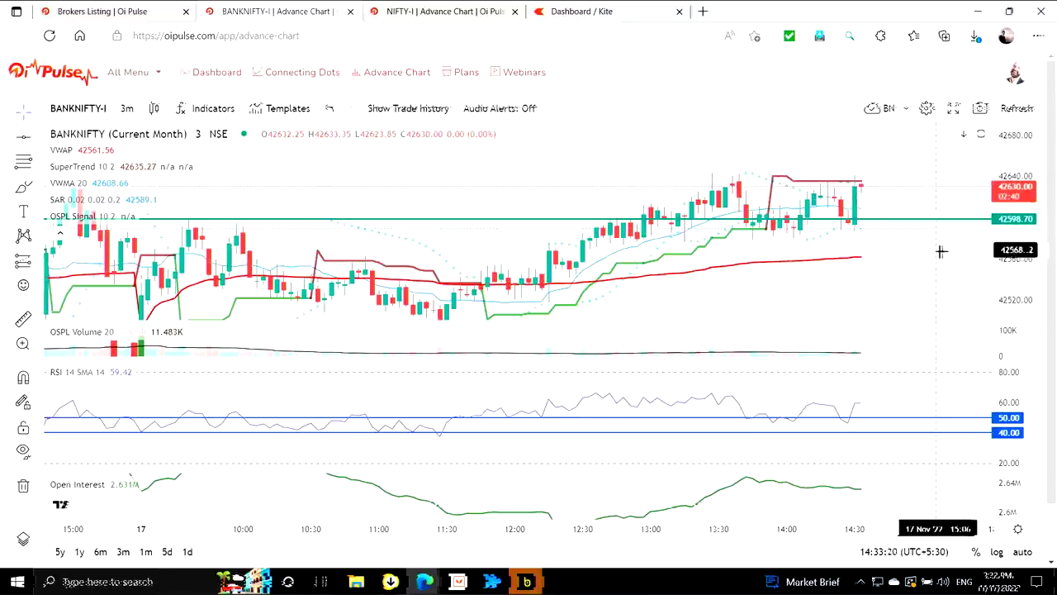
pyautogui.hotkey('alt', 'Tab')
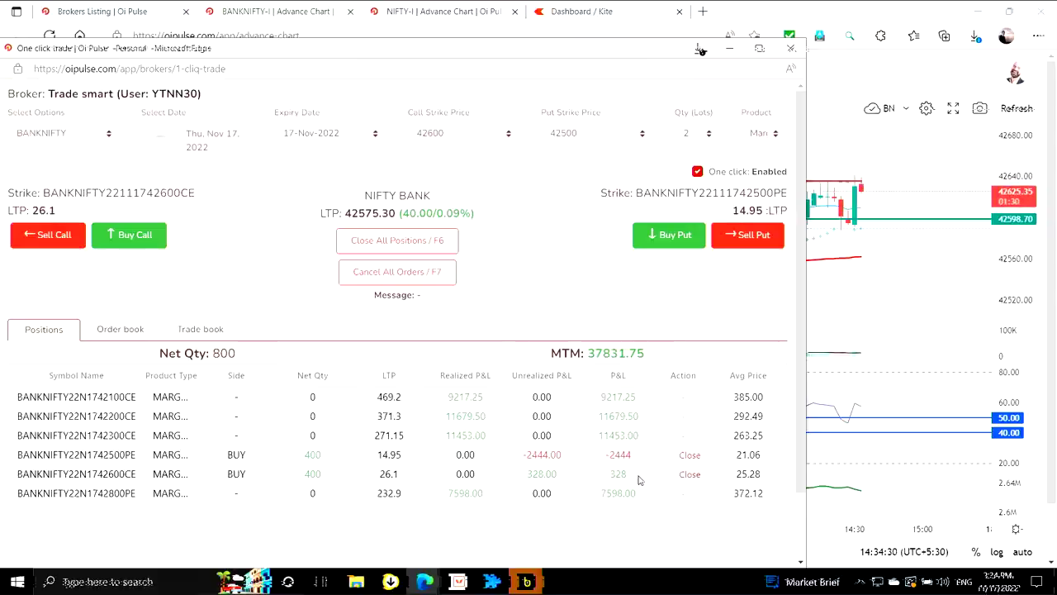
# Buy the BANKNIFTY 42600 call and 42500 put alternately, four orders of 2 lots each, and check the positions
pyautogui.press('Up')
pyautogui.press('Down')
pyautogui.press('Up')
pyautogui.press('Down')
pyautogui.press('Up')
pyautogui.press('Down')
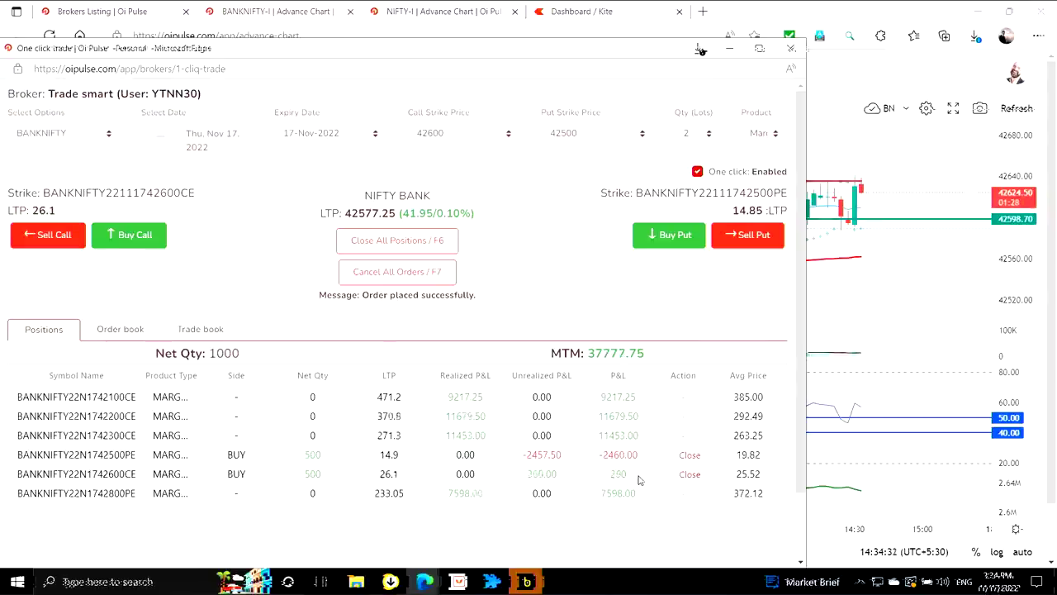
pyautogui.press('Up')
pyautogui.press('Down')
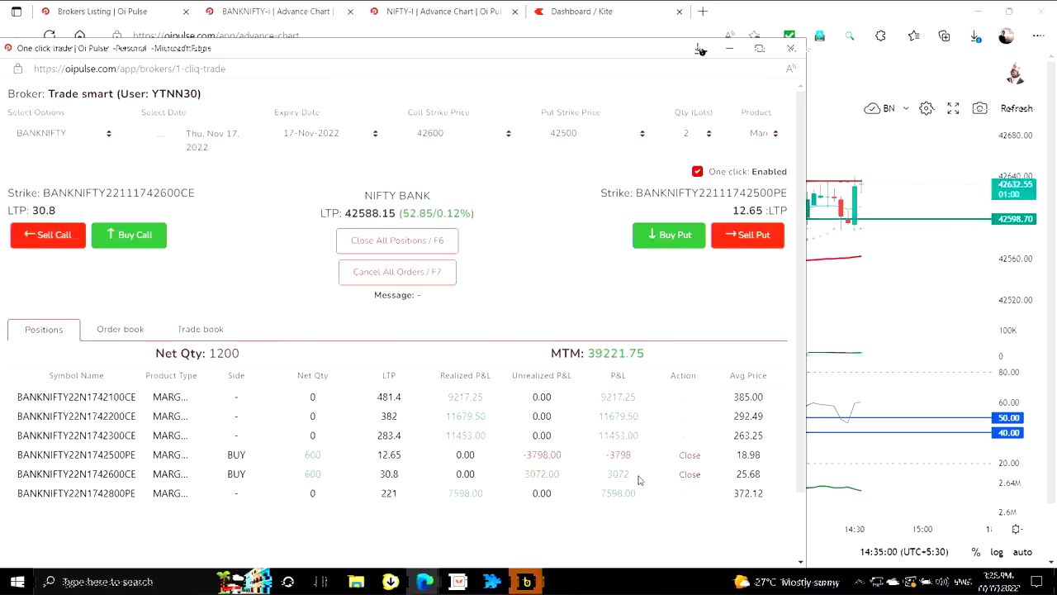
pyautogui.hotkey('alt', 'Tab')
pyautogui.hotkey('alt', 'Tab')
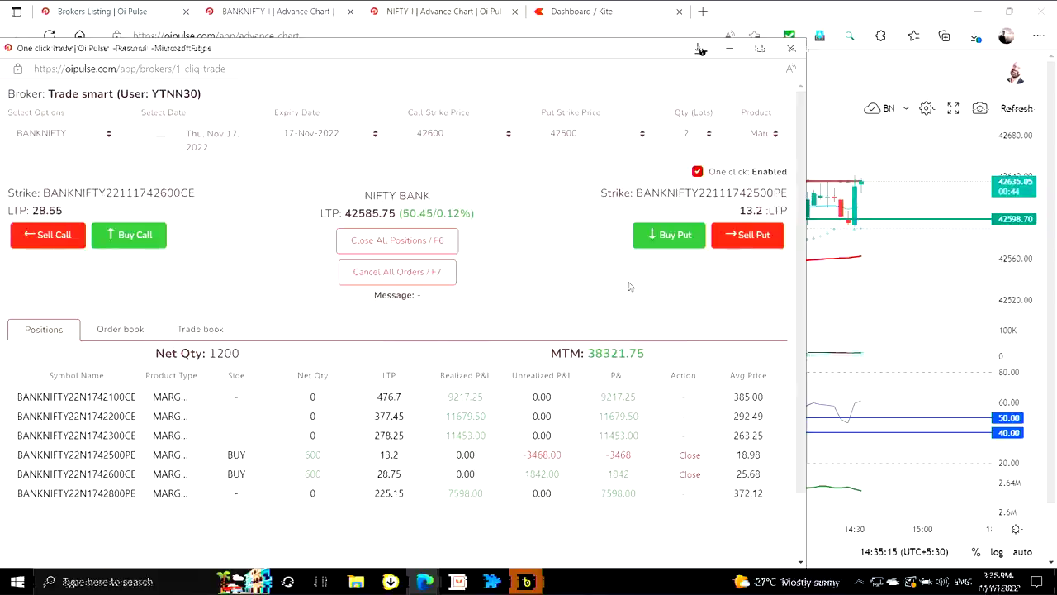
# Check the BANKNIFTY individual options premium chart, then return to the one click trade positions
pyautogui.hotkey('alt', 'Tab')
pyautogui.press('Tab')
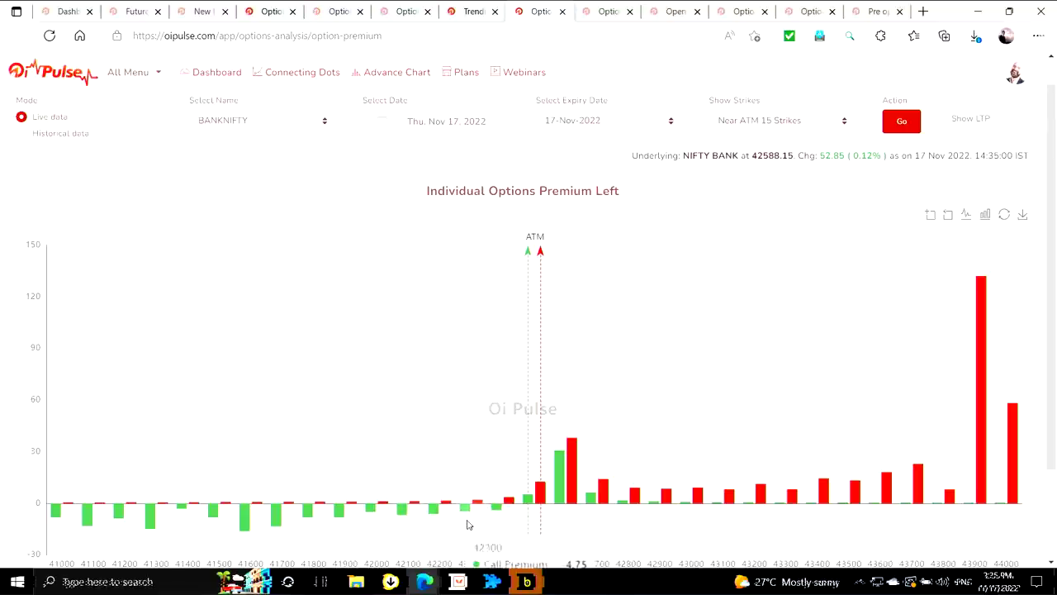
pyautogui.hotkey('alt', 'Tab')
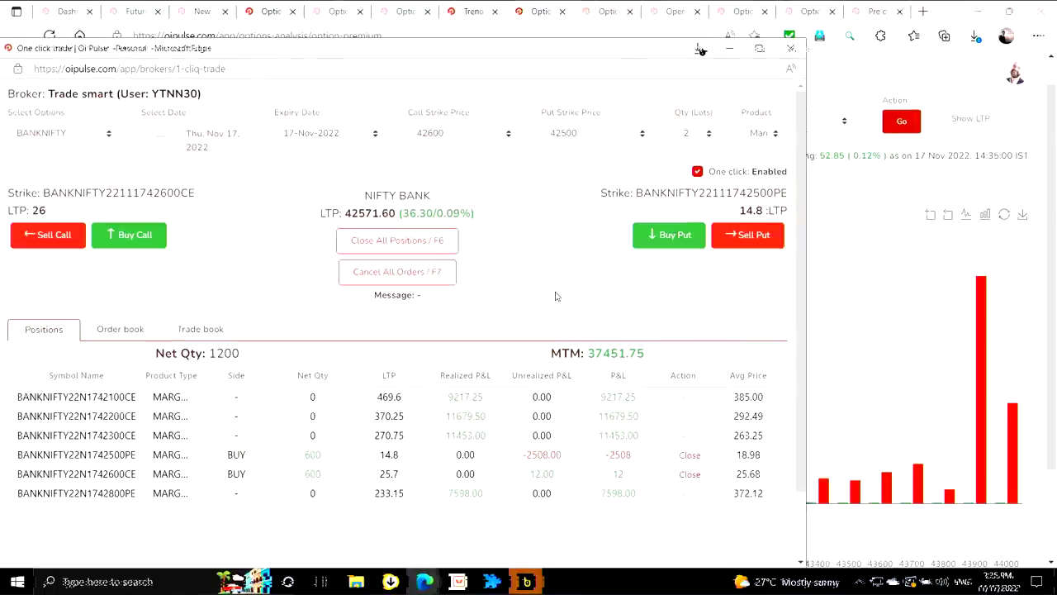
# Look at the BANKNIFTY-I and NIFTY-I advance charts, then return to the one click trade window
pyautogui.hotkey('alt', 'Tab')
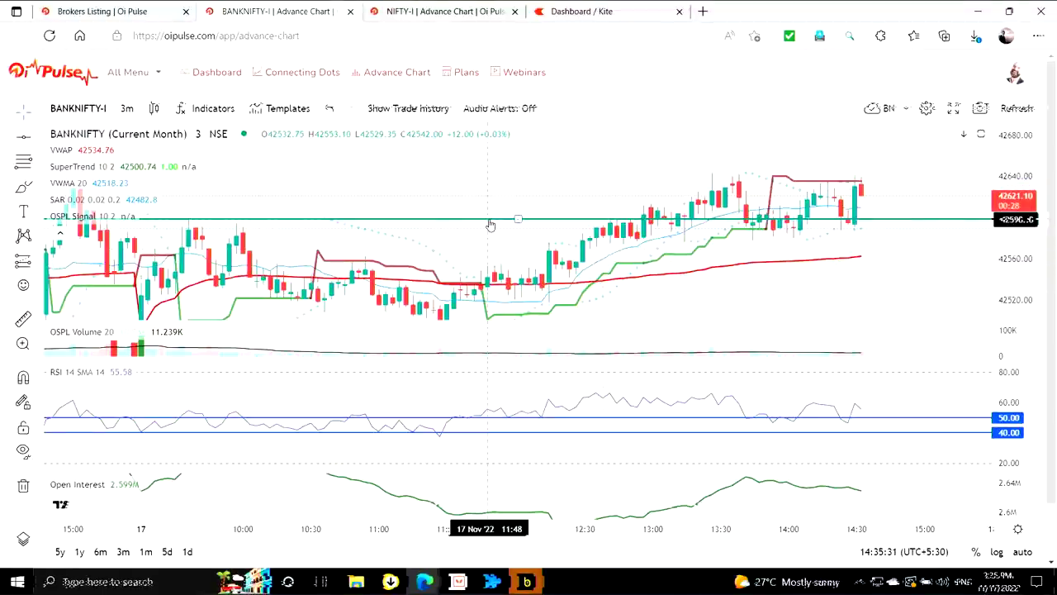
pyautogui.click(445, 15)
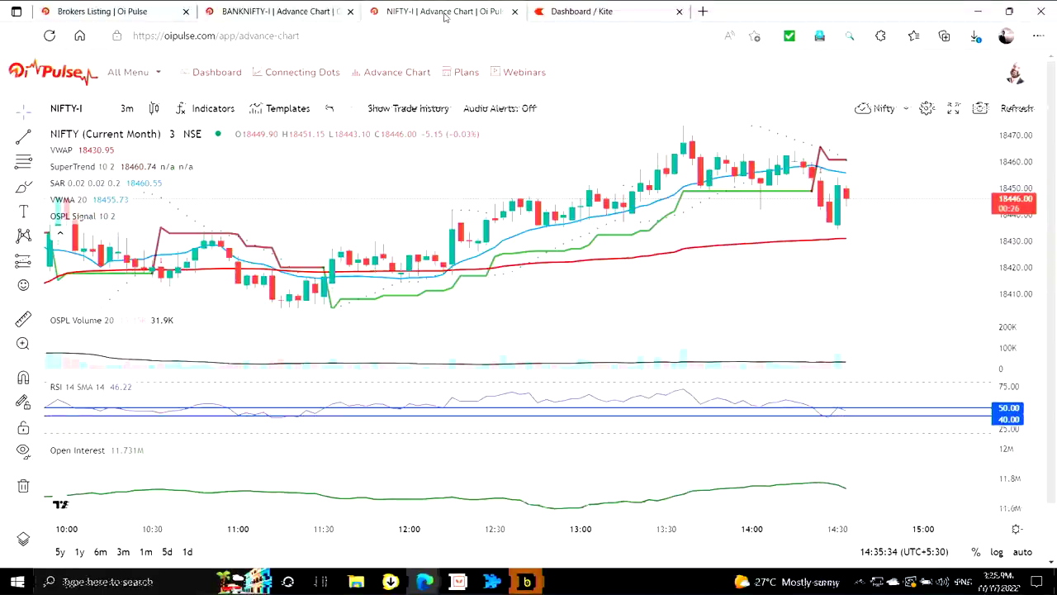
pyautogui.hotkey('alt', 'Tab')
pyautogui.hotkey('alt', 'Tab')
pyautogui.press('Tab')
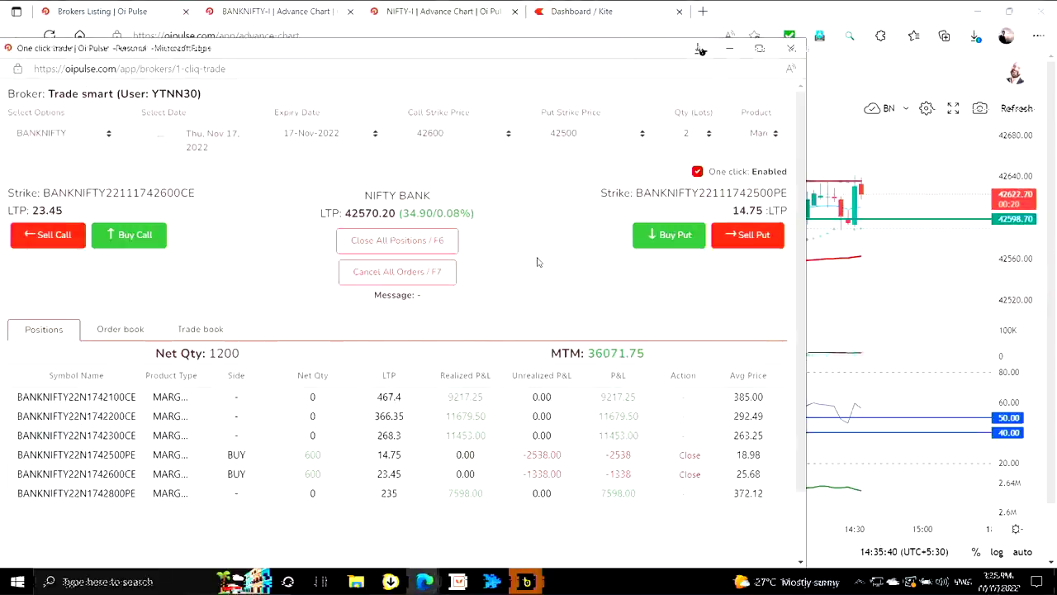
# Switch to the Trending OI page and reload the BANKNIFTY data at the 15 min interval
pyautogui.hotkey('alt', 'Tab')
pyautogui.press('Tab')
pyautogui.press('Tab')
pyautogui.press('Tab')
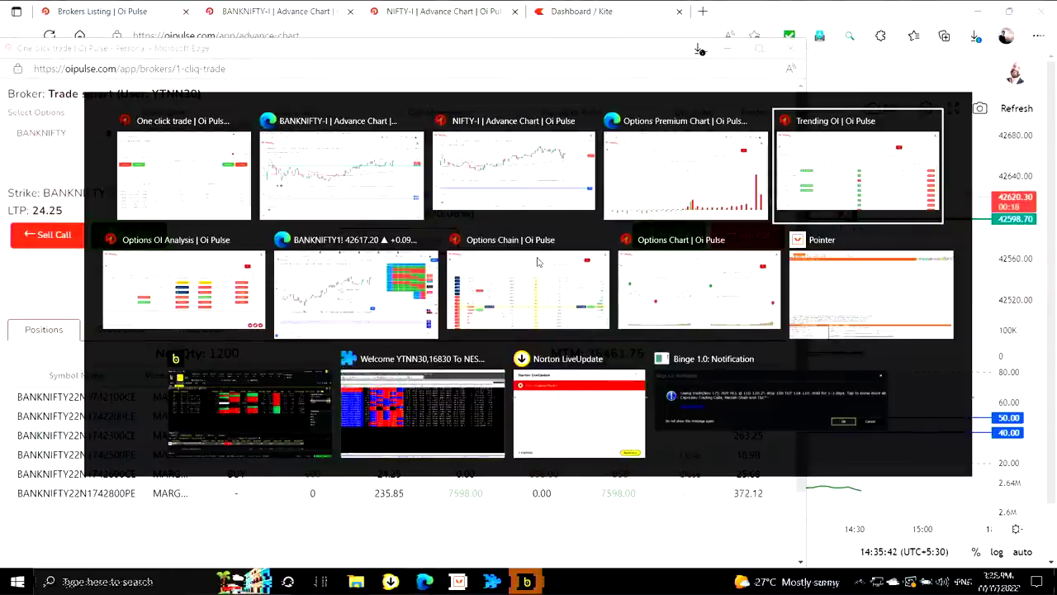
pyautogui.click(783, 150)
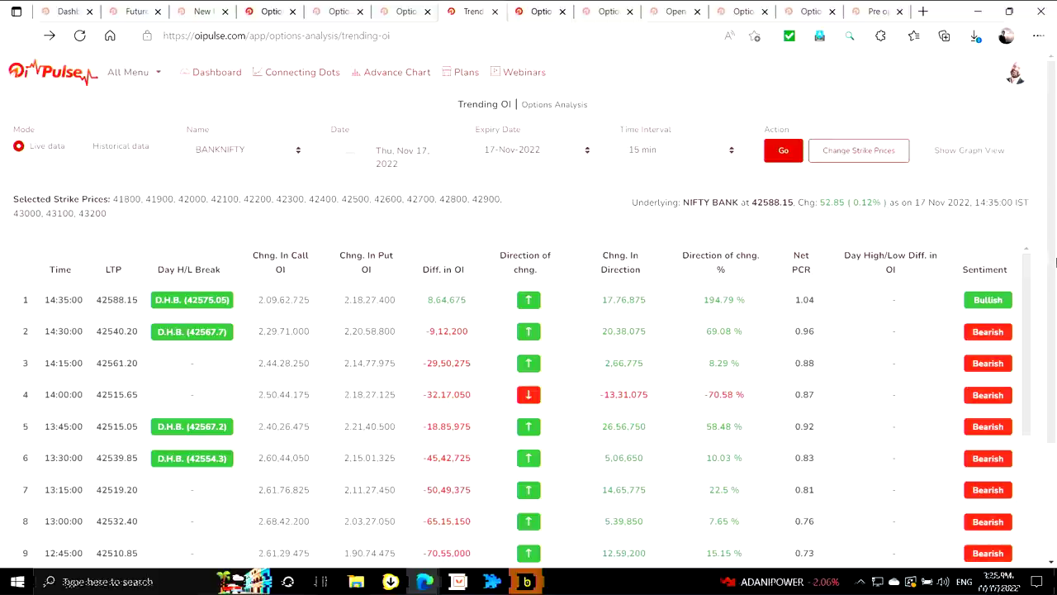
# Review the Trending OI table from the latest row to the earliest and return to the latest rows
pyautogui.scroll(-3, 1050, 286)
pyautogui.moveTo(1027, 236); pyautogui.dragTo(1032, 404)
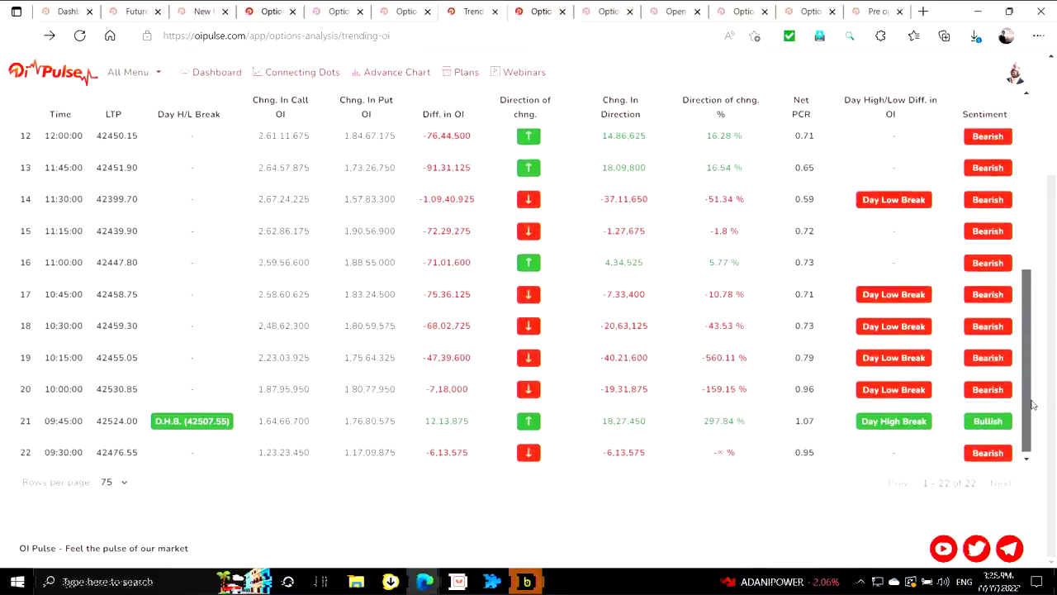
pyautogui.scroll(4, 1032, 405)
pyautogui.scroll(2, 1055, 102)
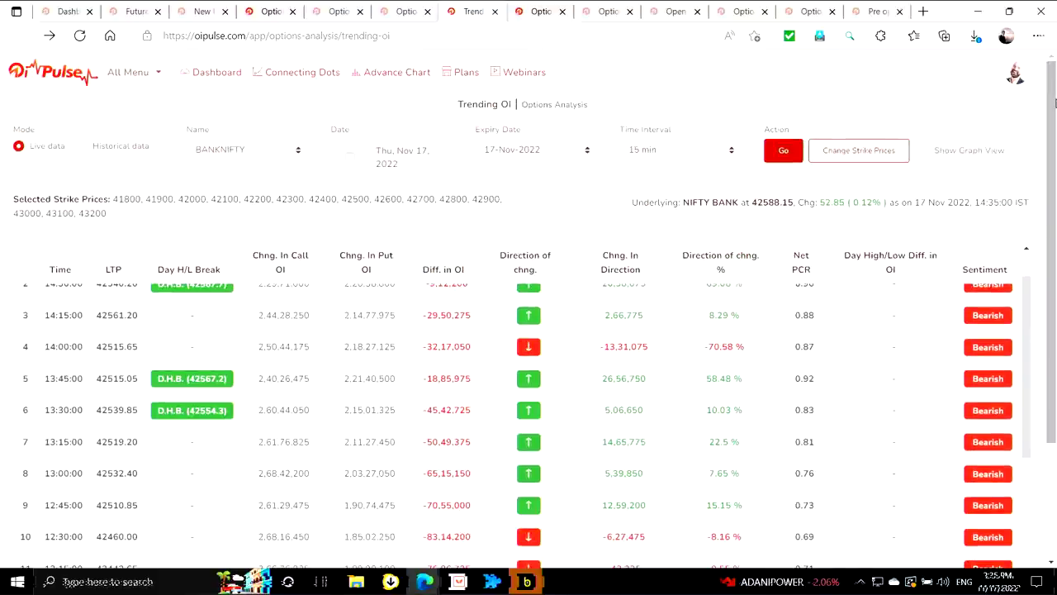
pyautogui.scroll(1, 1029, 247)
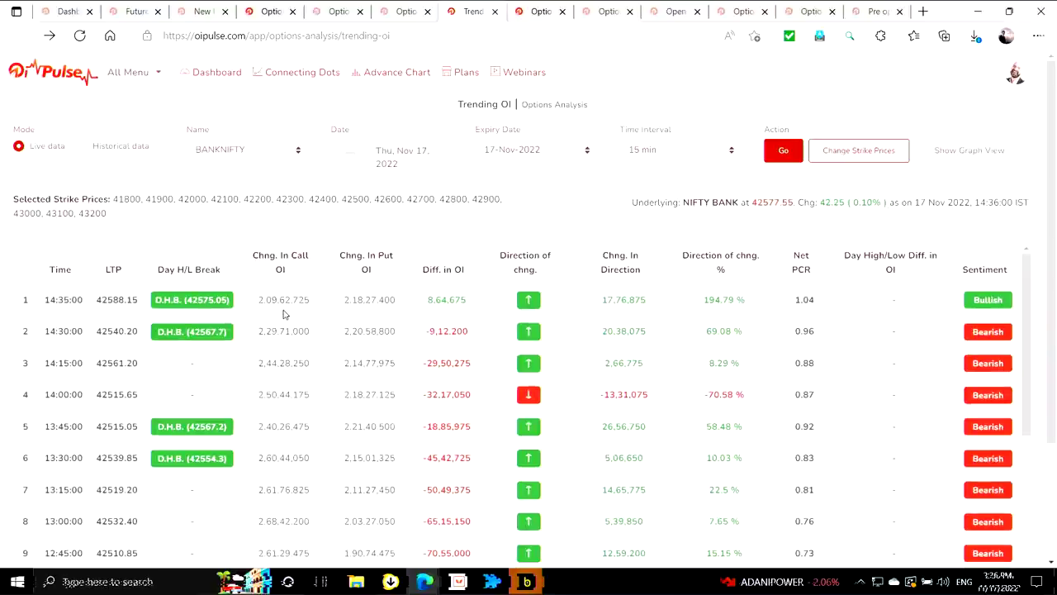
# Check the three-minute BANKNIFTY-I chart, then bring the open option positions back into view
pyautogui.hotkey('alt', 'Tab')
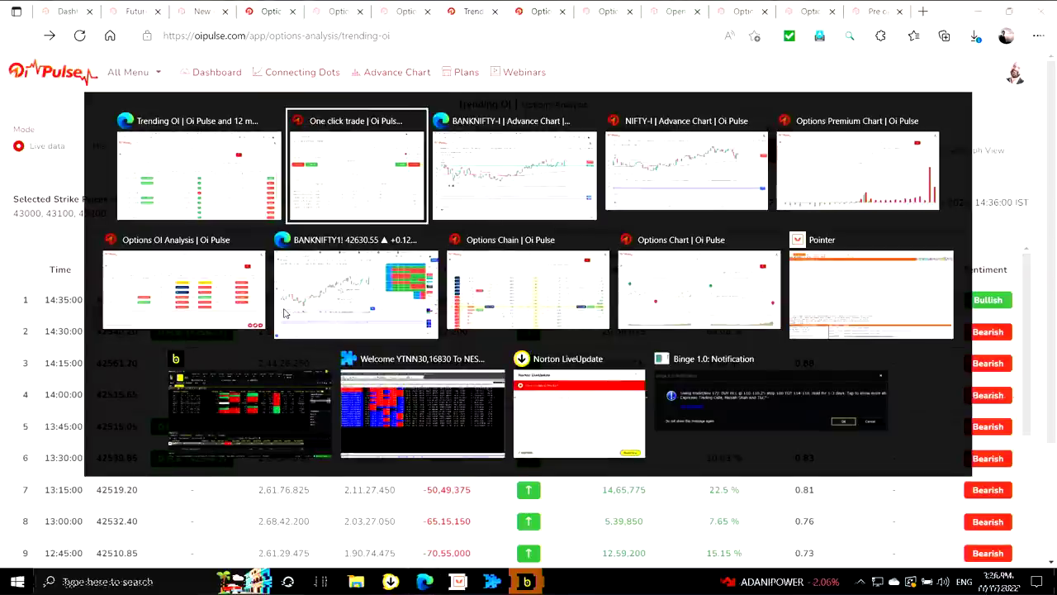
pyautogui.press('Tab')
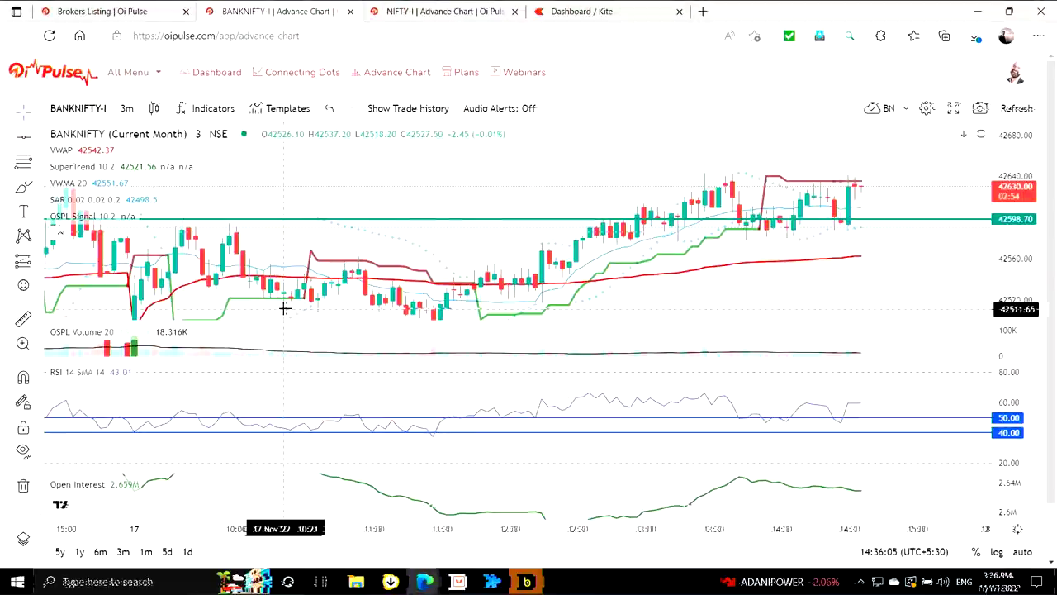
pyautogui.hotkey('alt', 'Tab')
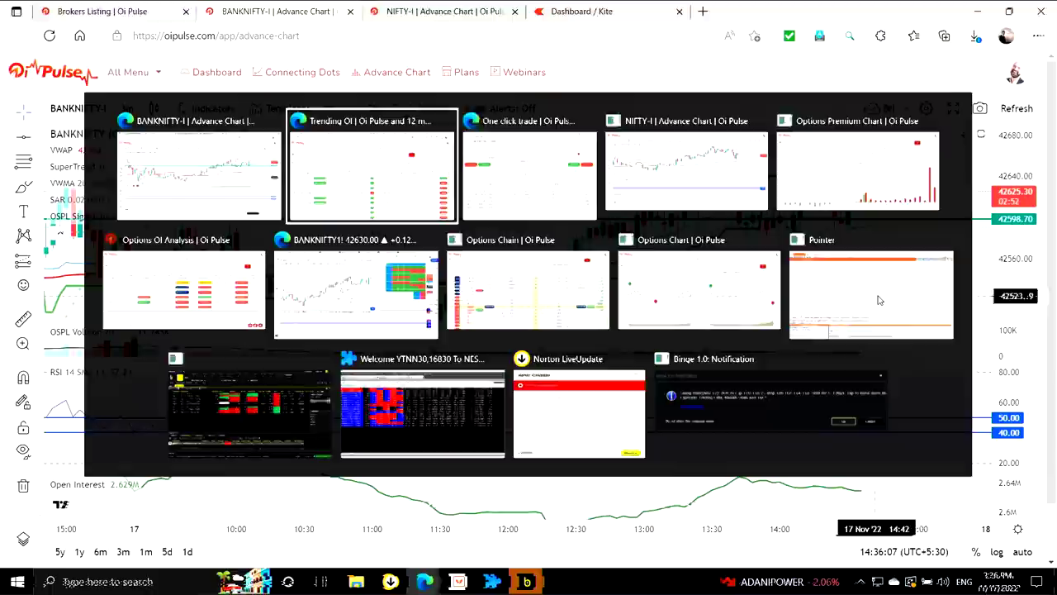
pyautogui.press('Tab')
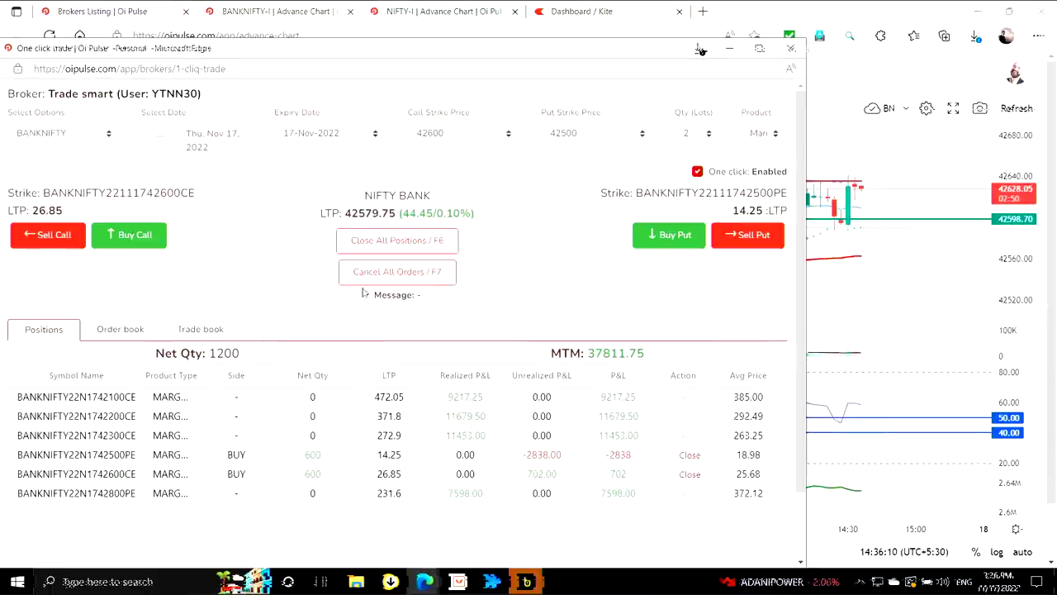
# Compare the latest price action on the NIFTY-I chart with the BANKNIFTY-I chart
pyautogui.hotkey('alt', 'Tab')
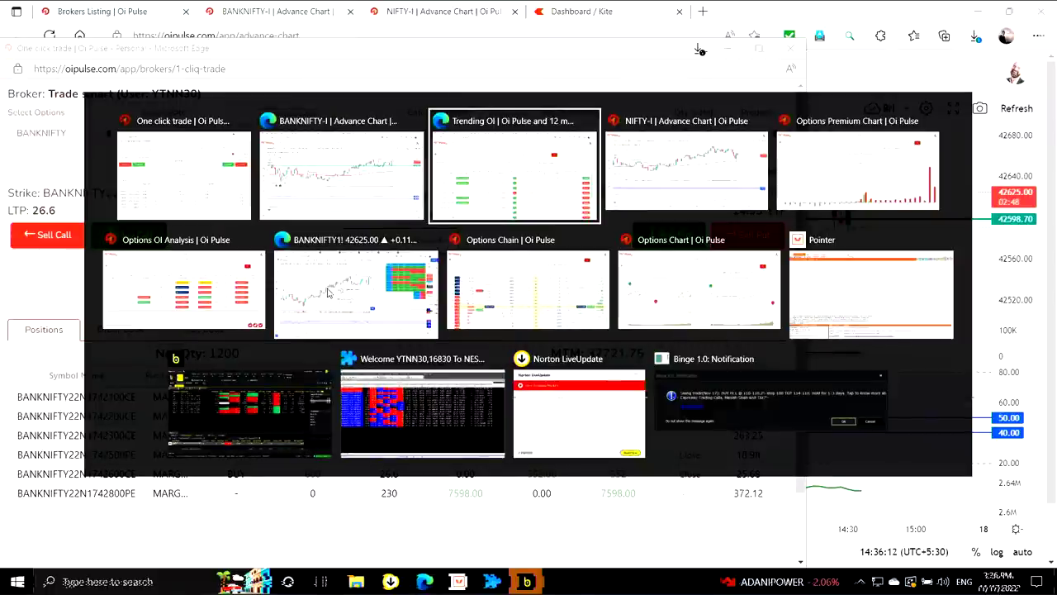
pyautogui.press('Tab')
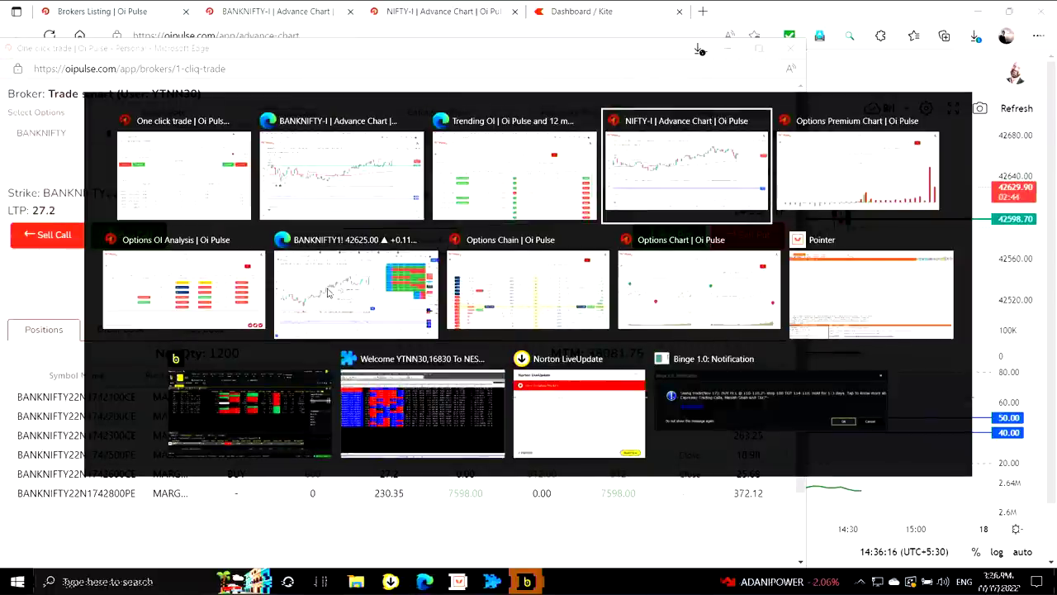
pyautogui.hotkey('alt', 'Tab')
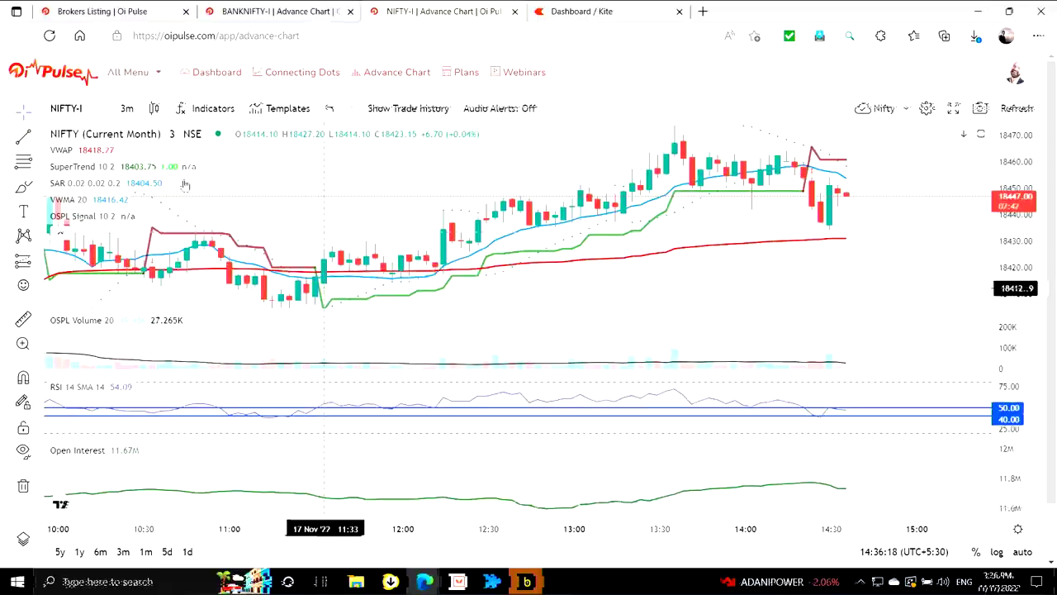
pyautogui.click(294, 12)
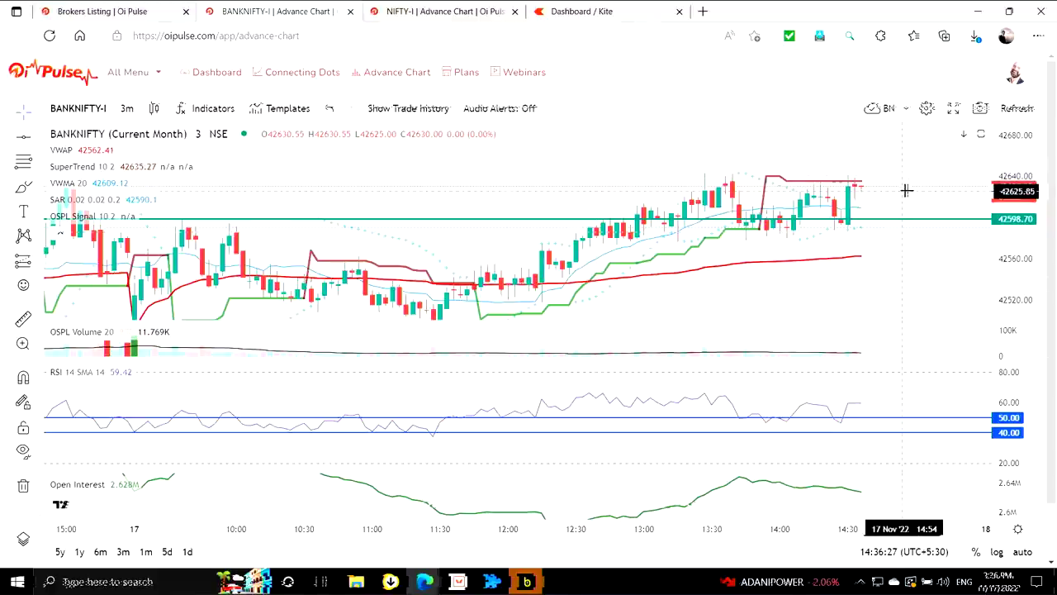
# Switch to the options premium chart and reload it for BANKNIFTY with near ATM 15 strikes
pyautogui.hotkey('alt', 'Tab')
pyautogui.hotkey('alt', 'Tab')
pyautogui.hotkey('alt', 'Tab')
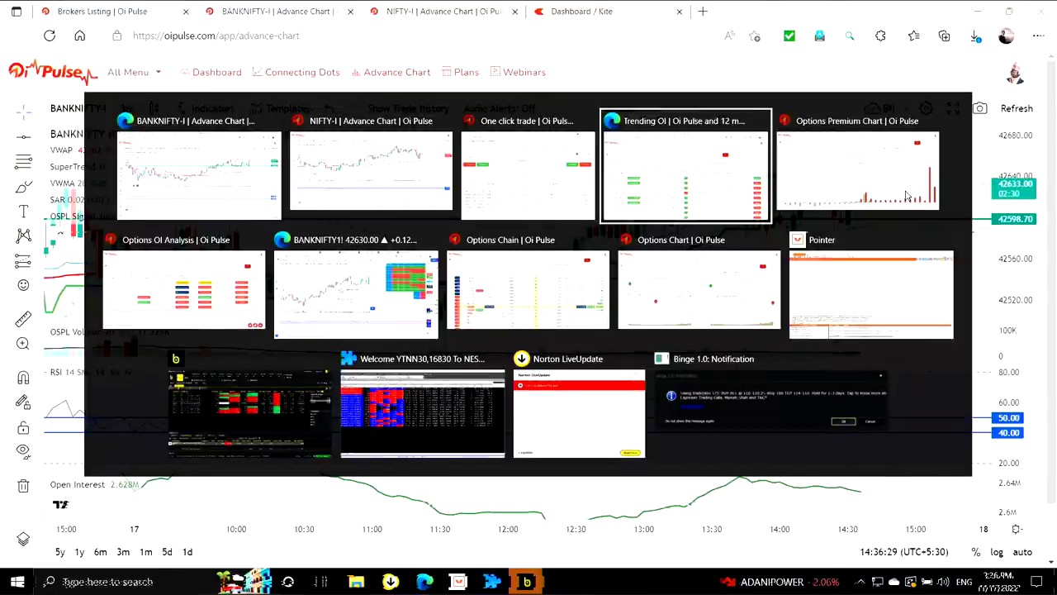
pyautogui.hotkey('alt', 'Tab')
pyautogui.click(900, 117)
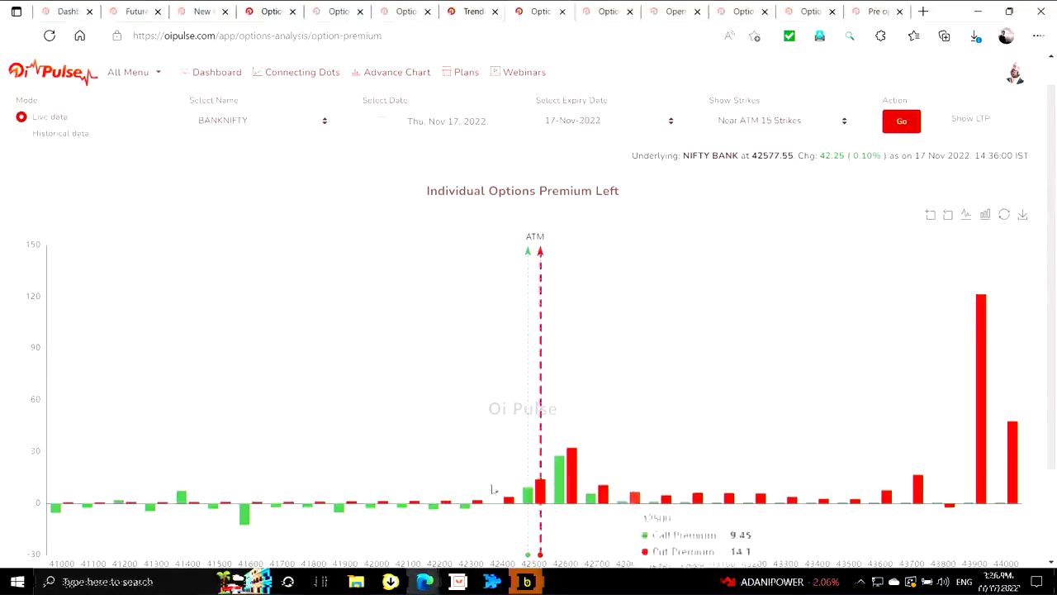
# Look at the BANKNIFTY-I chart again, then monitor the profit and loss of the open positions
pyautogui.hotkey('alt', 'Tab')
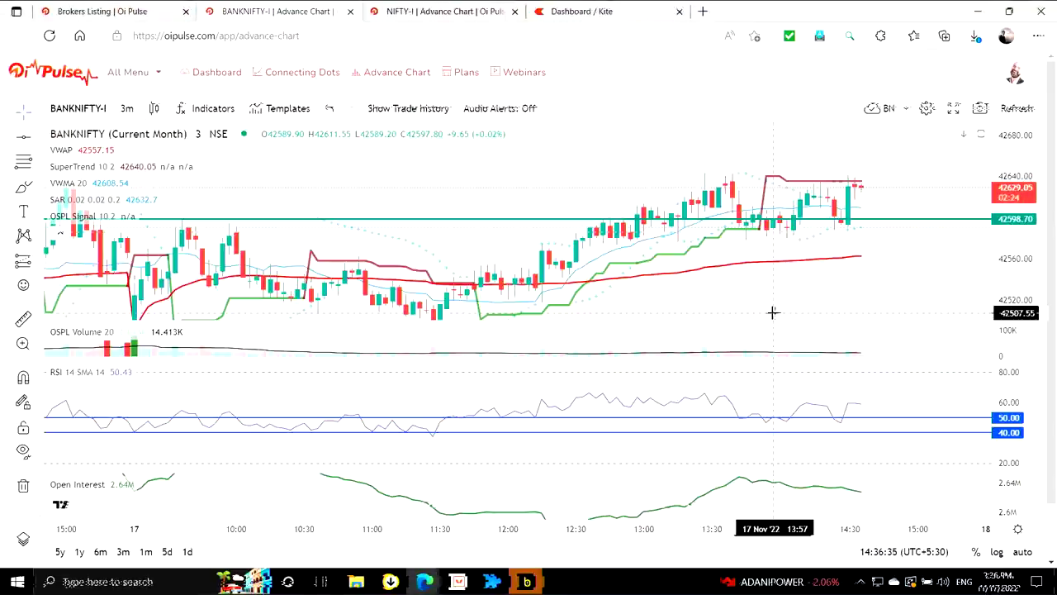
pyautogui.hotkey('alt', 'Tab')
pyautogui.press('Tab')
pyautogui.hotkey('alt', 'Tab')
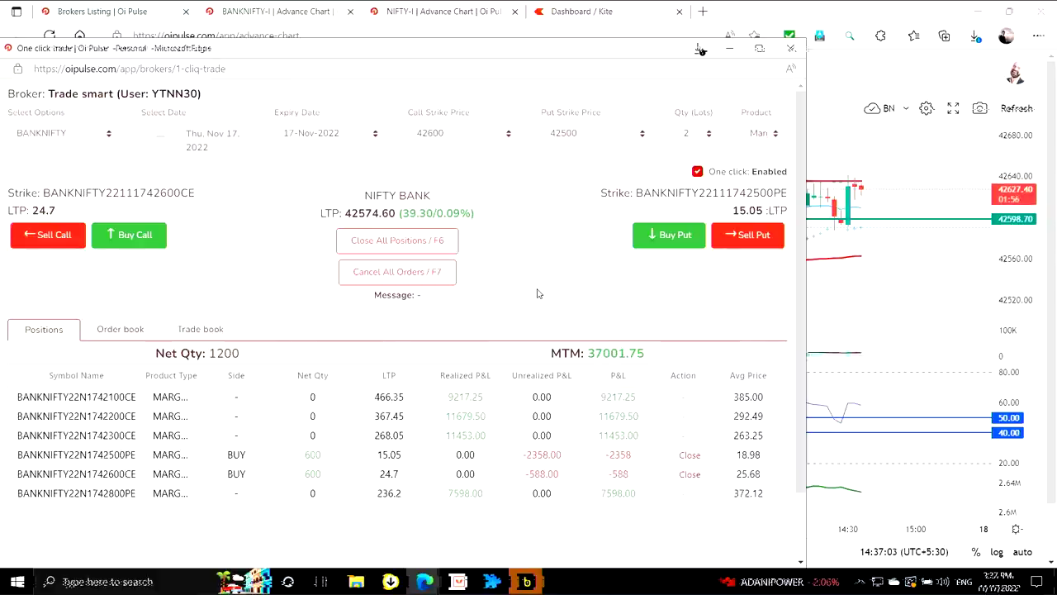
# Go from the positions through the BANKNIFTY-I chart to the Trending OI page and examine its latest row
pyautogui.hotkey('alt', 'Tab')
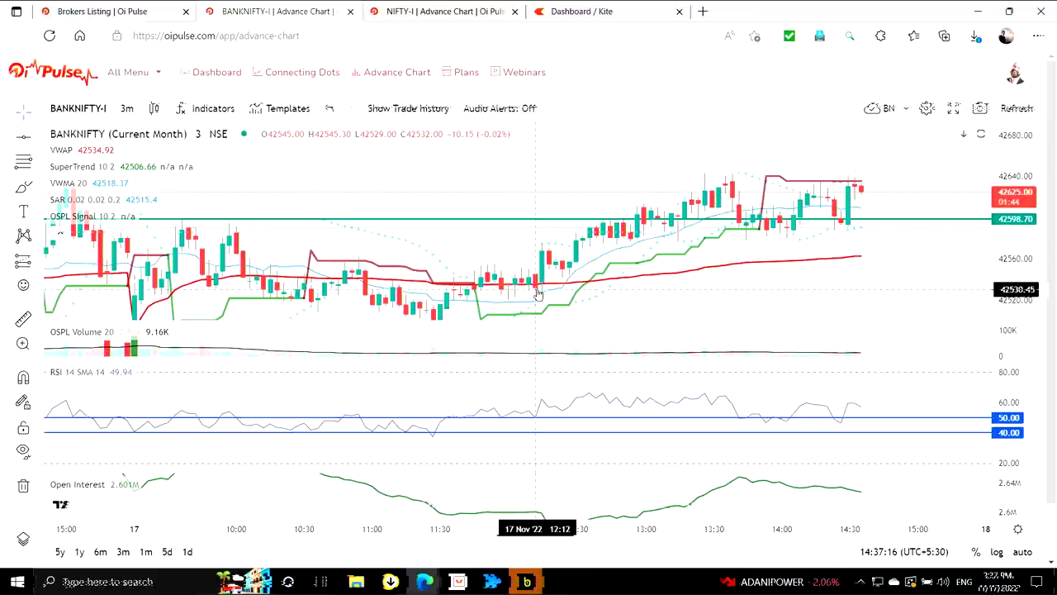
pyautogui.hotkey('alt', 'Tab')
pyautogui.hotkey('alt', 'Tab')
pyautogui.hotkey('alt', 'Tab')
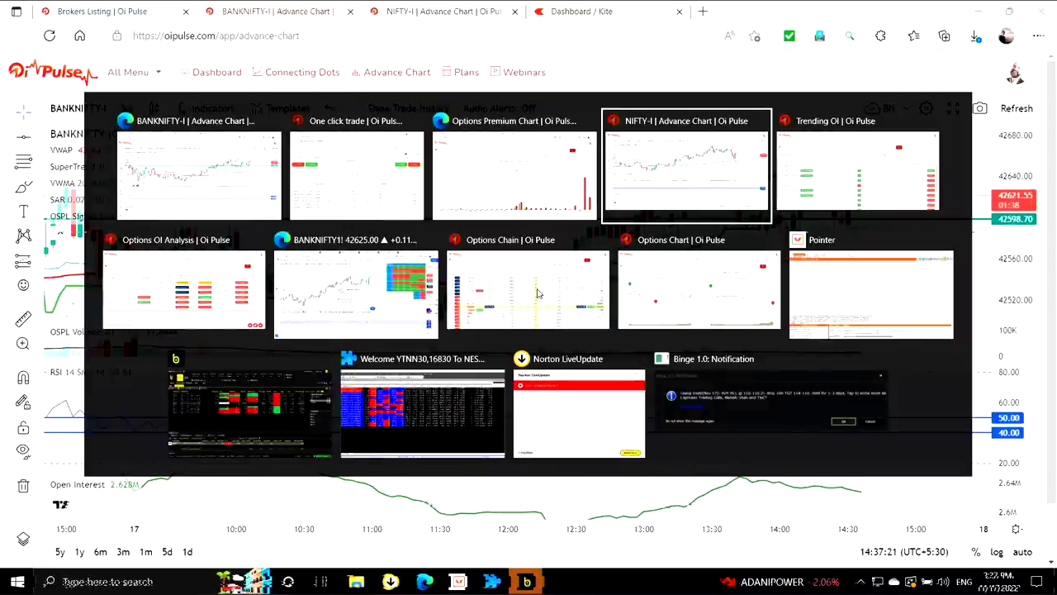
pyautogui.hotkey('alt', 'Tab')
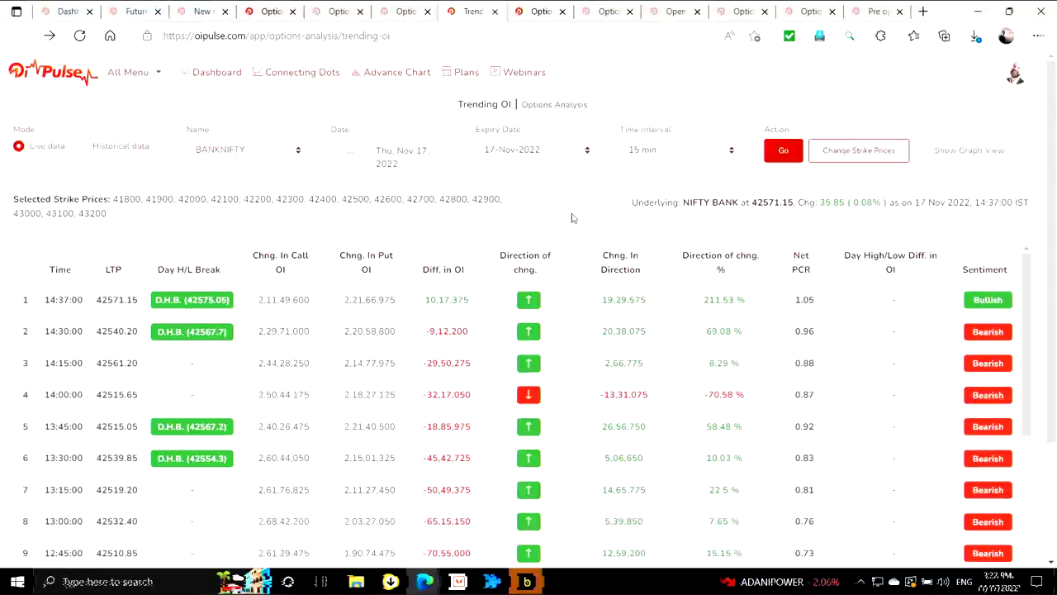
# Compress the price scale of the BANKNIFTY-I chart, then return to the one click trade positions
pyautogui.hotkey('alt', 'Tab')
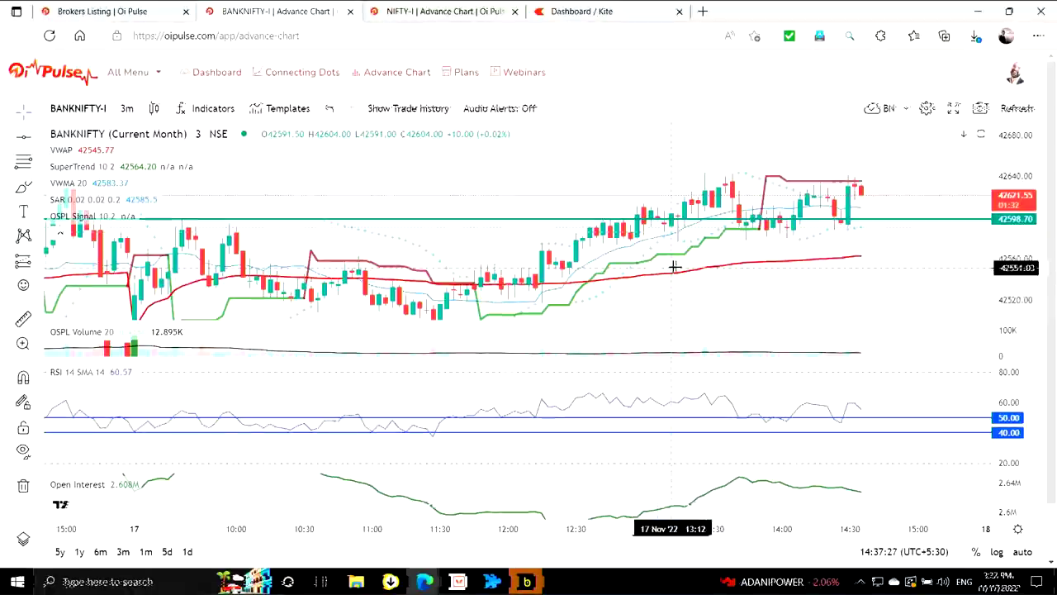
pyautogui.moveTo(997, 225); pyautogui.dragTo(997, 246)
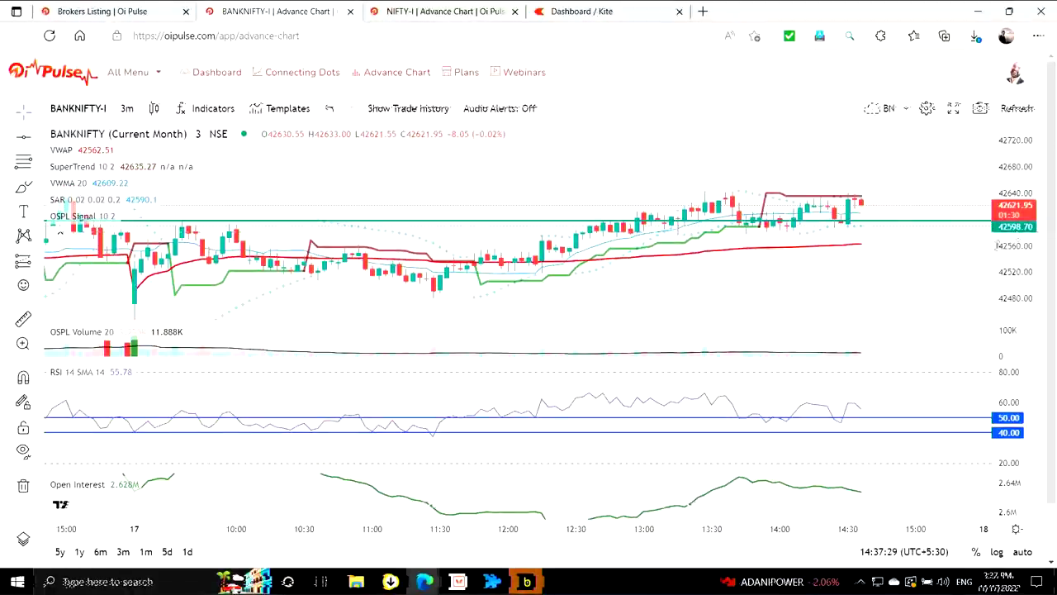
pyautogui.hotkey('alt', 'Tab')
pyautogui.hotkey('alt', 'Tab')
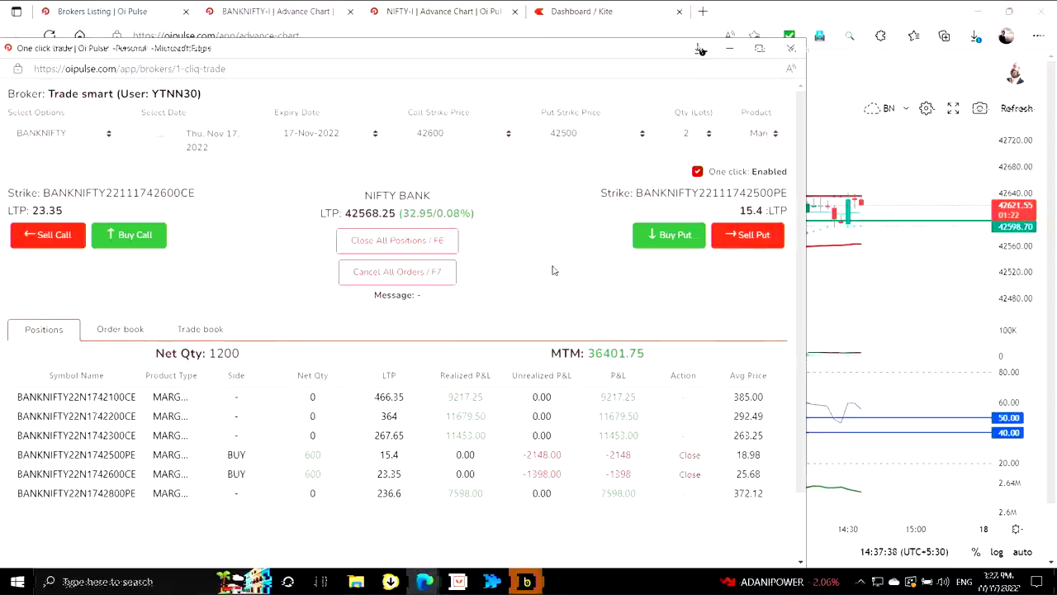
# Examine the current candles on the BANKNIFTY-I and NIFTY-I charts, then recheck the 42600 call and 42500 put positions
pyautogui.hotkey('alt', 'Tab')
pyautogui.press('Tab')
pyautogui.press('Tab')
pyautogui.press('Tab')
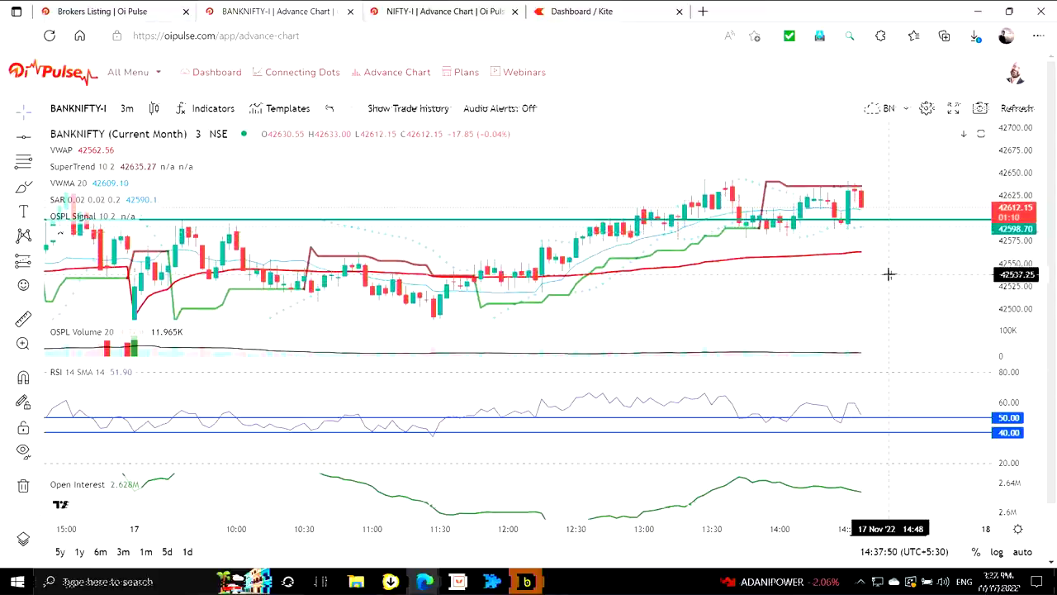
pyautogui.hotkey('alt', 'Tab')
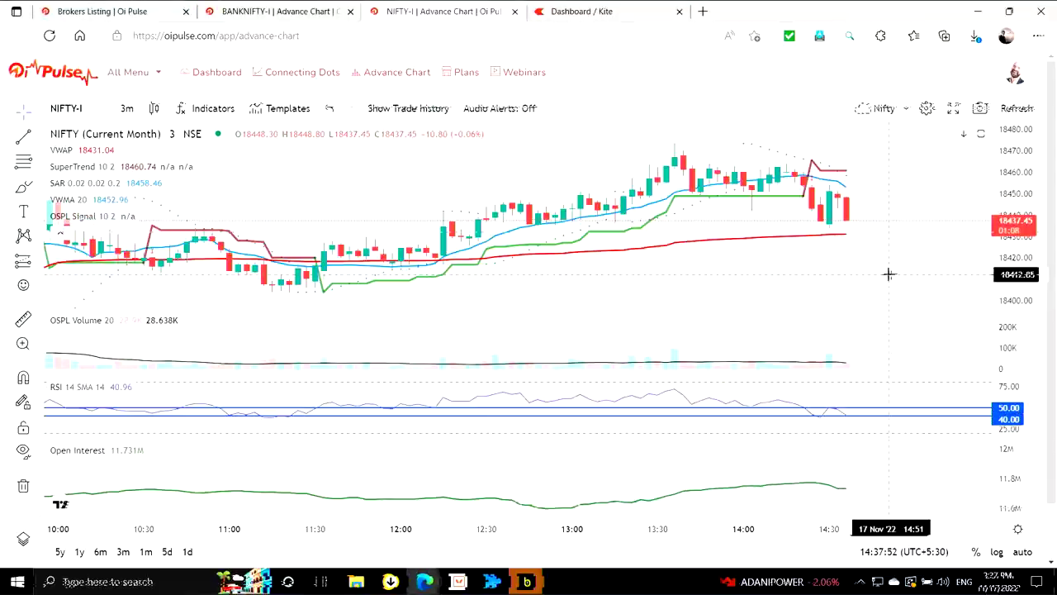
pyautogui.hotkey('alt', 'Tab')
pyautogui.press('Tab')
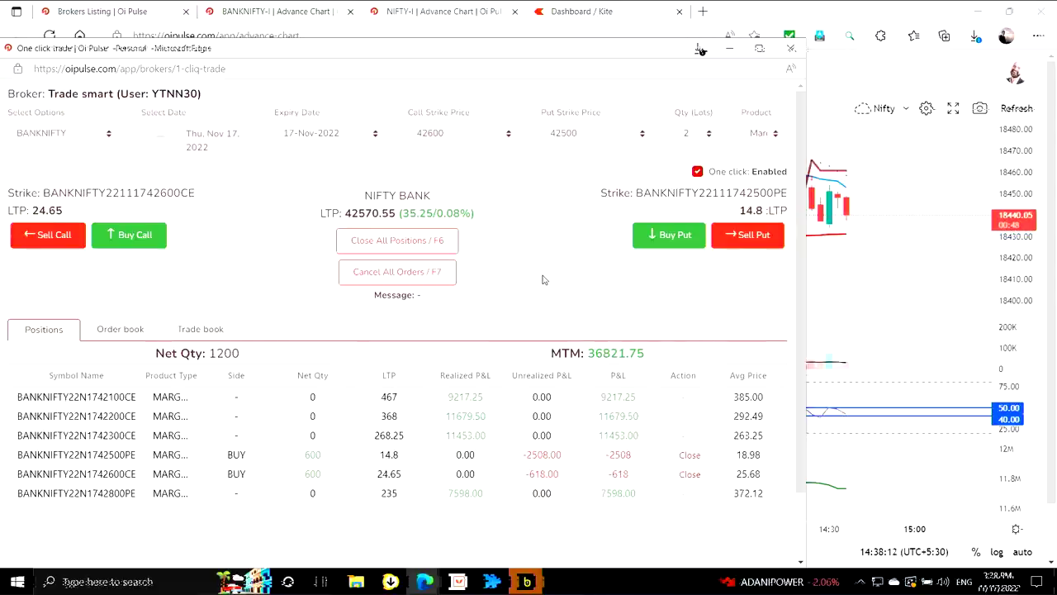
# Switch to the BANKNIFTY futures chart in TradingView and dismiss the BKC_Ad14_1min_k25 alert
pyautogui.hotkey('alt', 'Tab')
pyautogui.hotkey('alt', 'Tab')
pyautogui.hotkey('alt', 'Tab')
pyautogui.hotkey('alt', 'Tab')
pyautogui.hotkey('alt', 'Tab')
pyautogui.hotkey('alt', 'Tab')
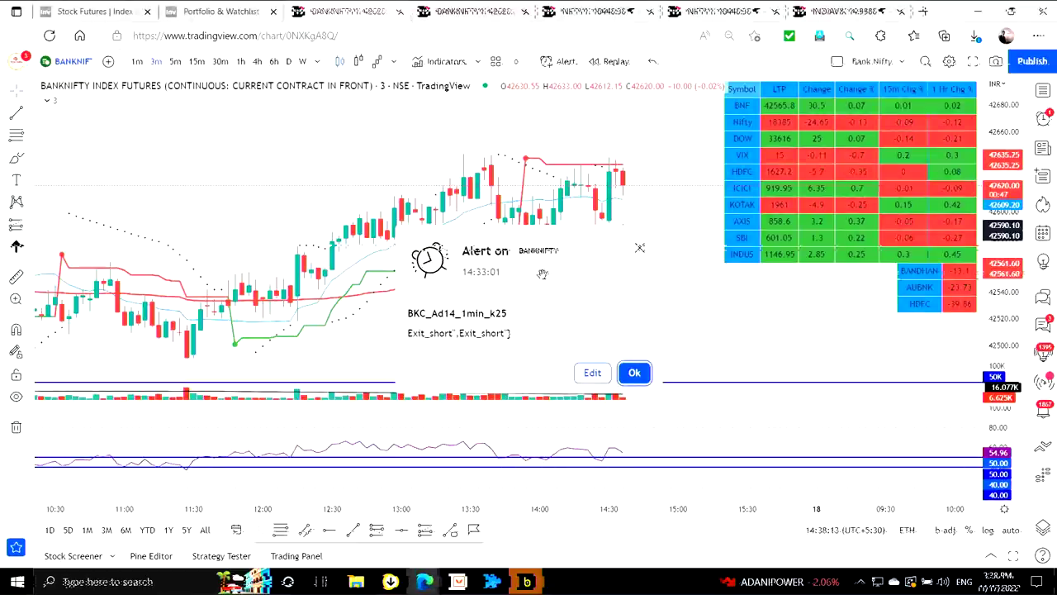
pyautogui.click(635, 373)
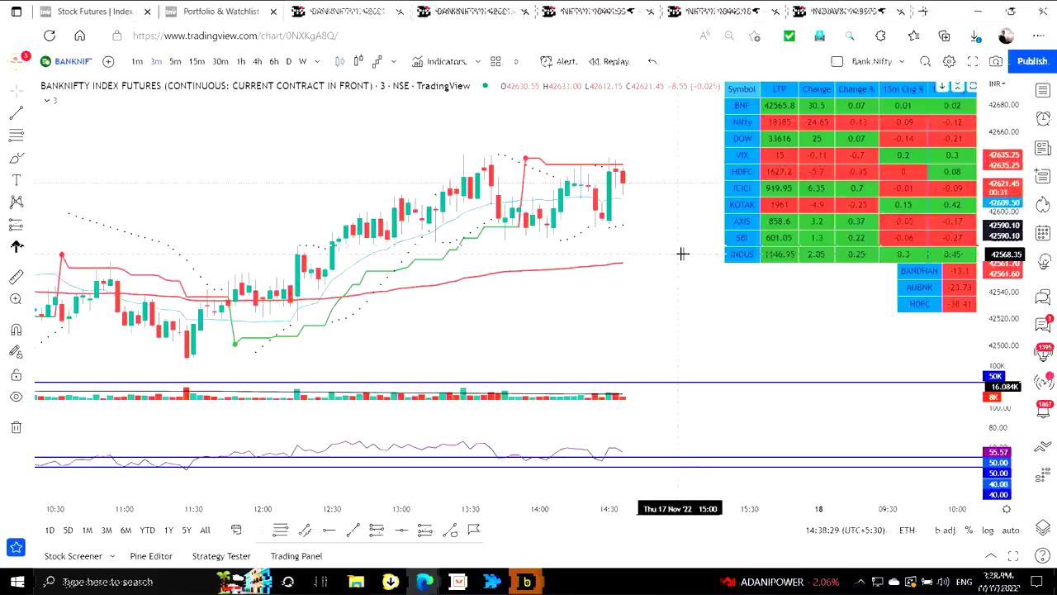
# Switch to the Oi Pulse OI Analysis page and reload BANKNIFTY data for strike 42400 at the 60 min interval
pyautogui.hotkey('alt', 'Tab')
pyautogui.press('Tab')
pyautogui.press('Tab')
pyautogui.press('Tab')
pyautogui.press('Tab')
pyautogui.press('Tab')
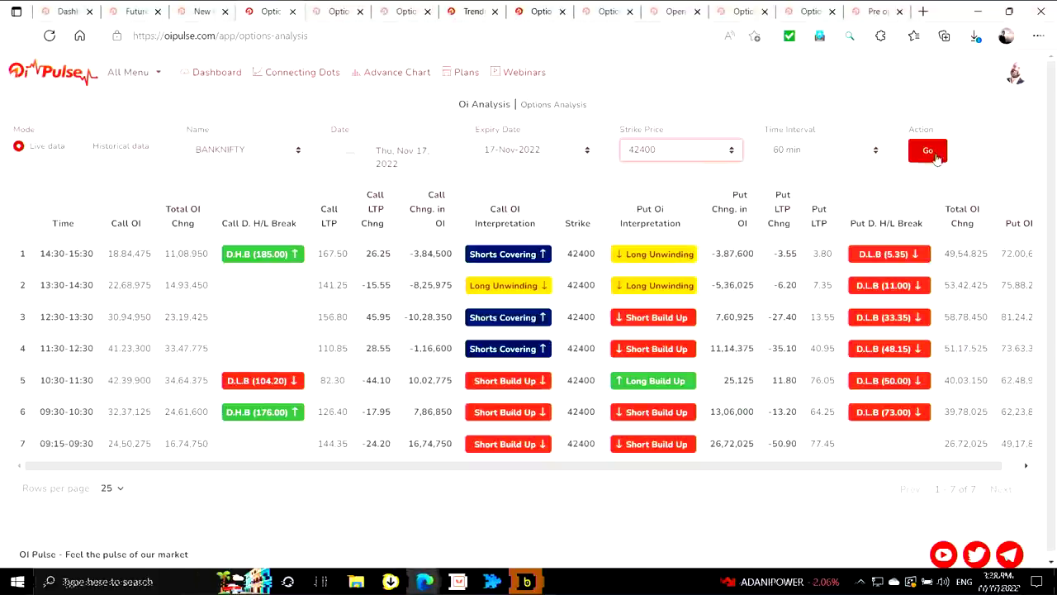
pyautogui.click(937, 158)
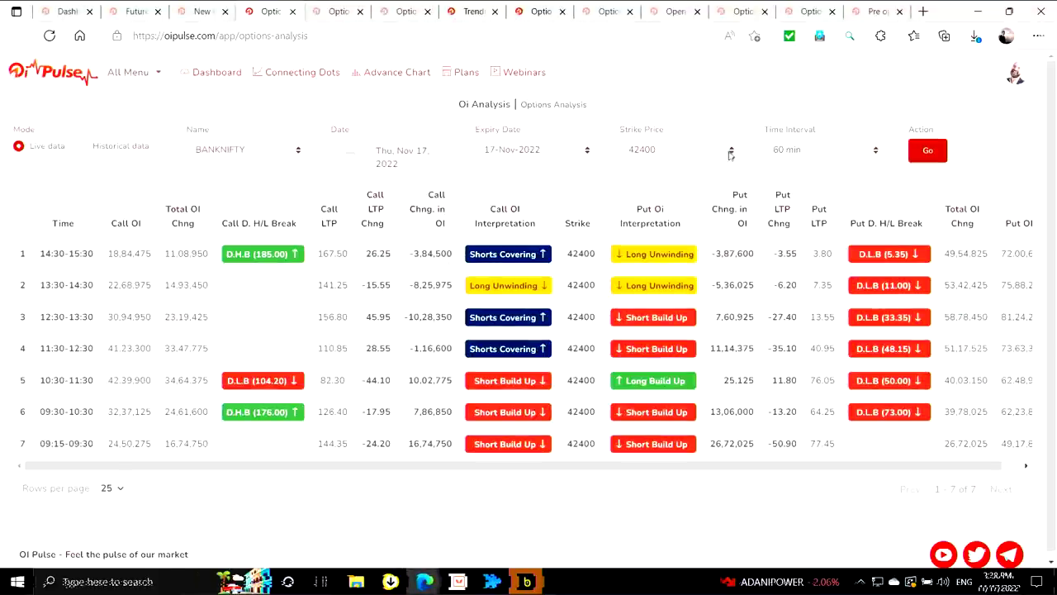
# Review the 60 min BANKNIFTY call and put OI interpretation for strike 42500, followed by strike 42600
pyautogui.click(669, 159)
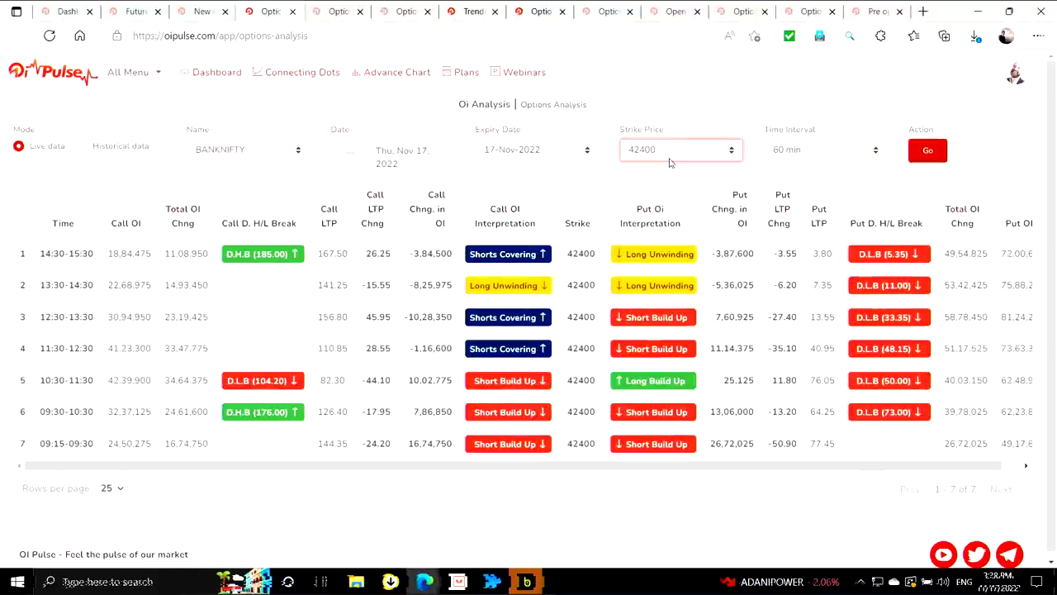
pyautogui.press('Down')
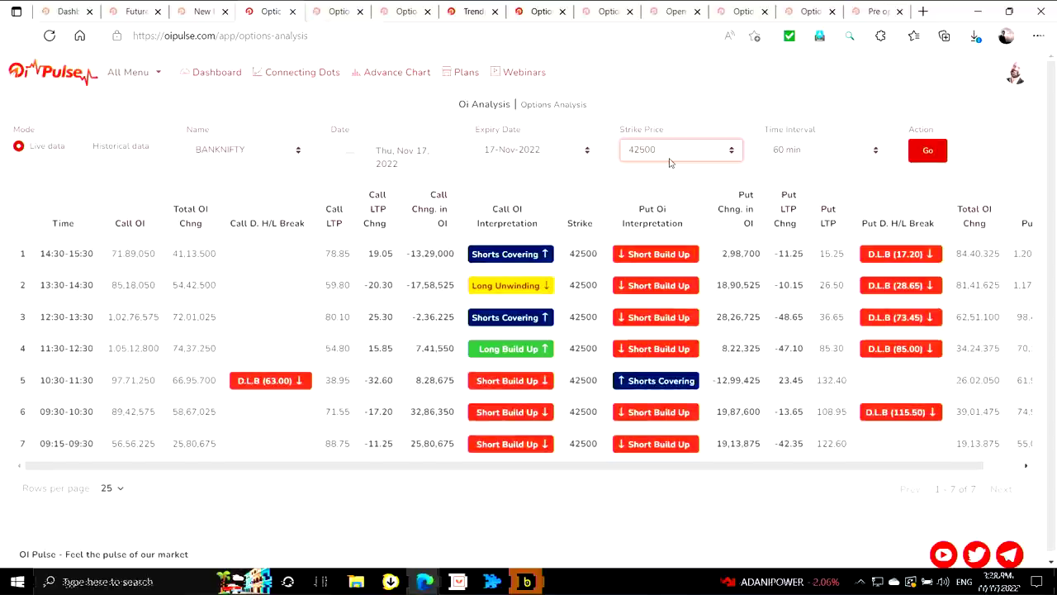
pyautogui.moveTo(760, 467); pyautogui.dragTo(798, 467)
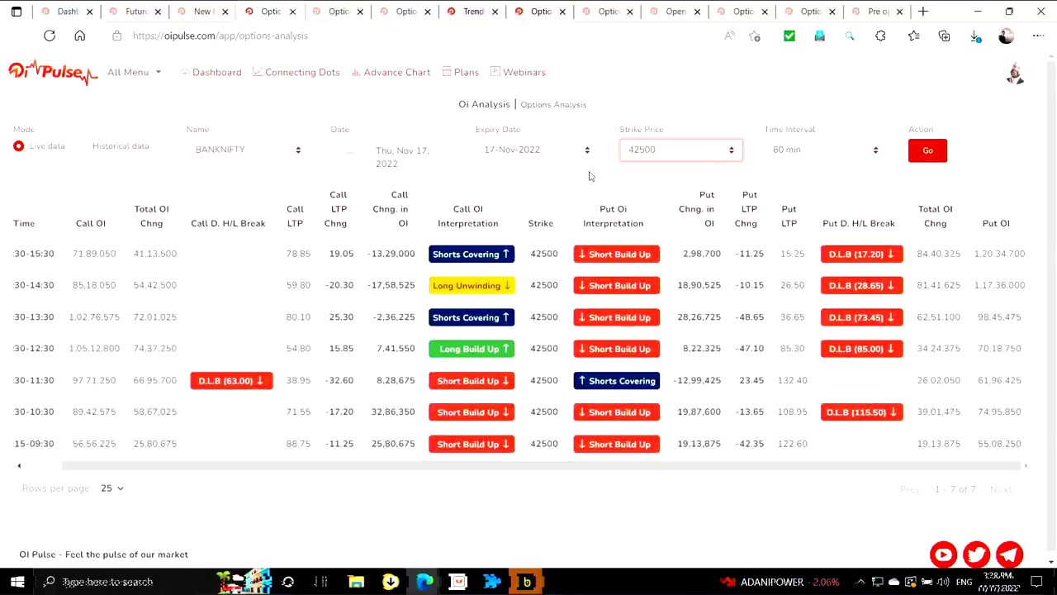
pyautogui.press('Down')
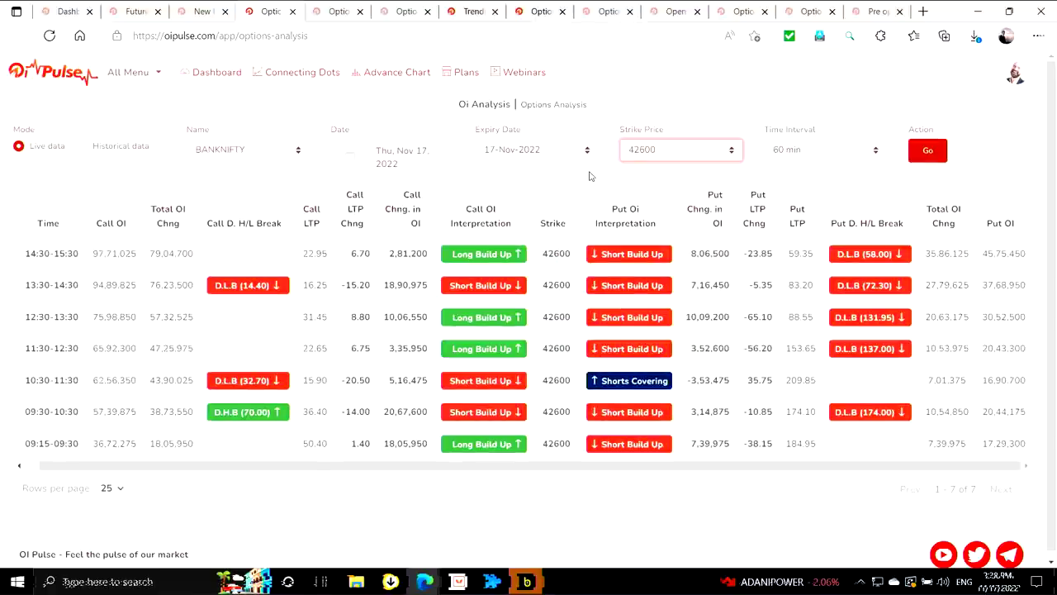
# Examine the BANKNIFTY futures chart in TradingView, then recheck the open 42600 call and 42500 put positions
pyautogui.hotkey('alt', 'Tab')
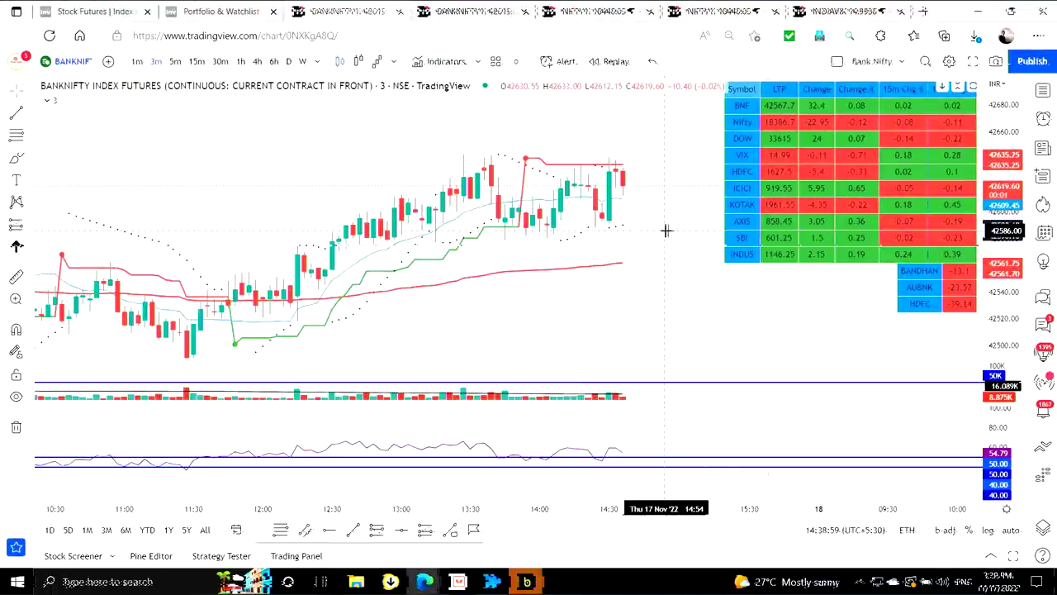
pyautogui.hotkey('alt', 'Tab')
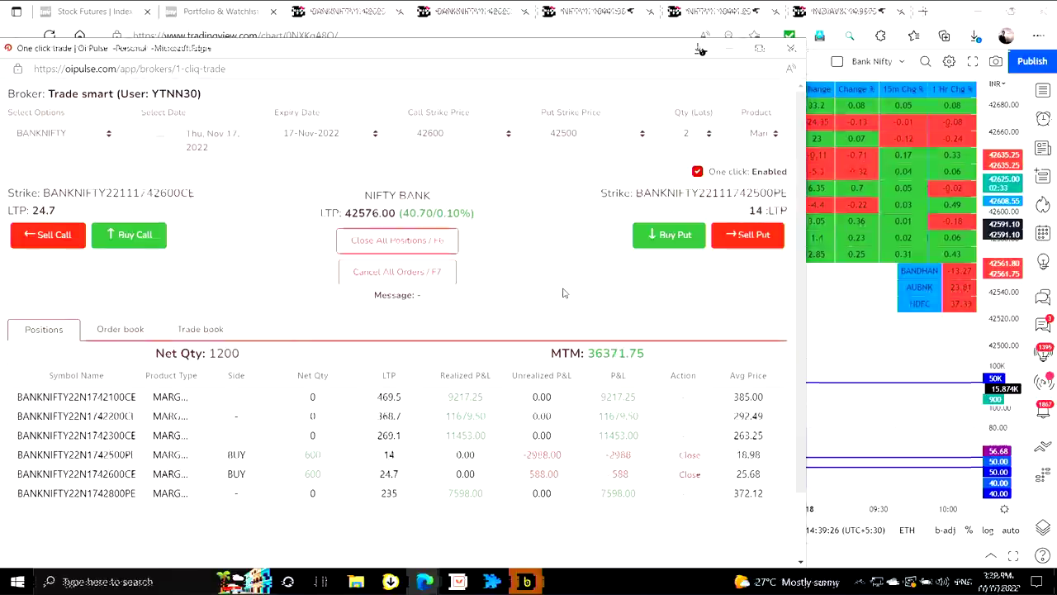
pyautogui.hotkey('alt', 'Tab')
pyautogui.hotkey('alt', 'Tab')
pyautogui.hotkey('alt', 'Tab')
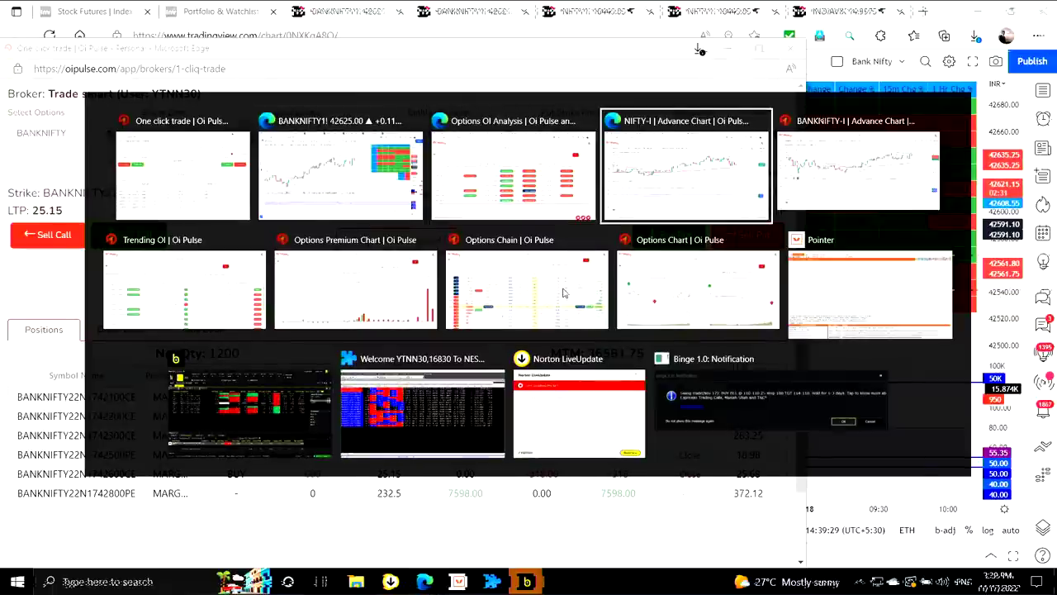
pyautogui.hotkey('alt', 'Tab')
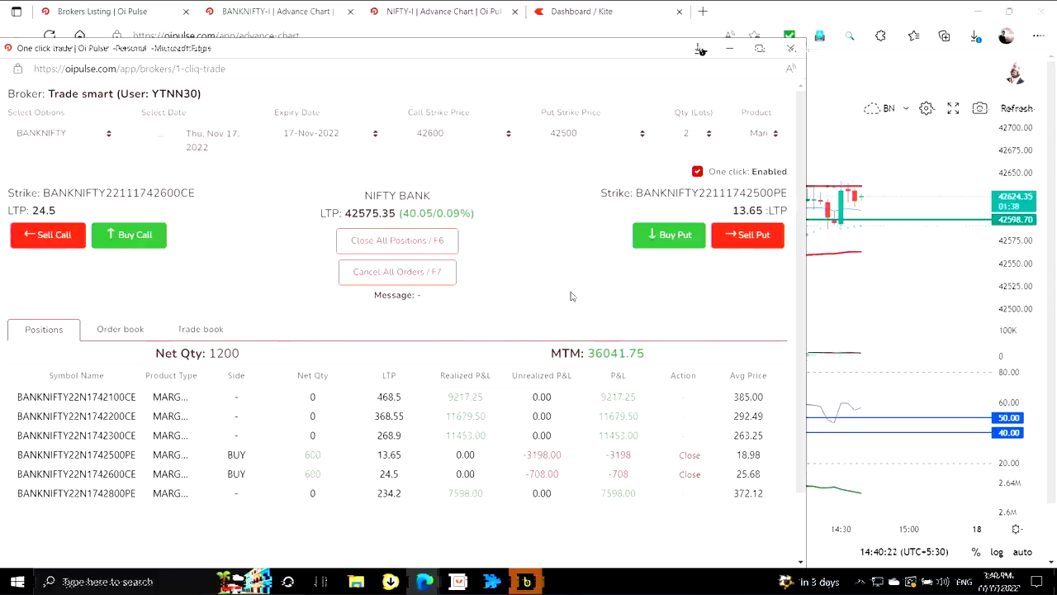
# Compare the NIFTY-I and BANKNIFTY-I charts, then return to the one click trade positions
pyautogui.click(459, 11)
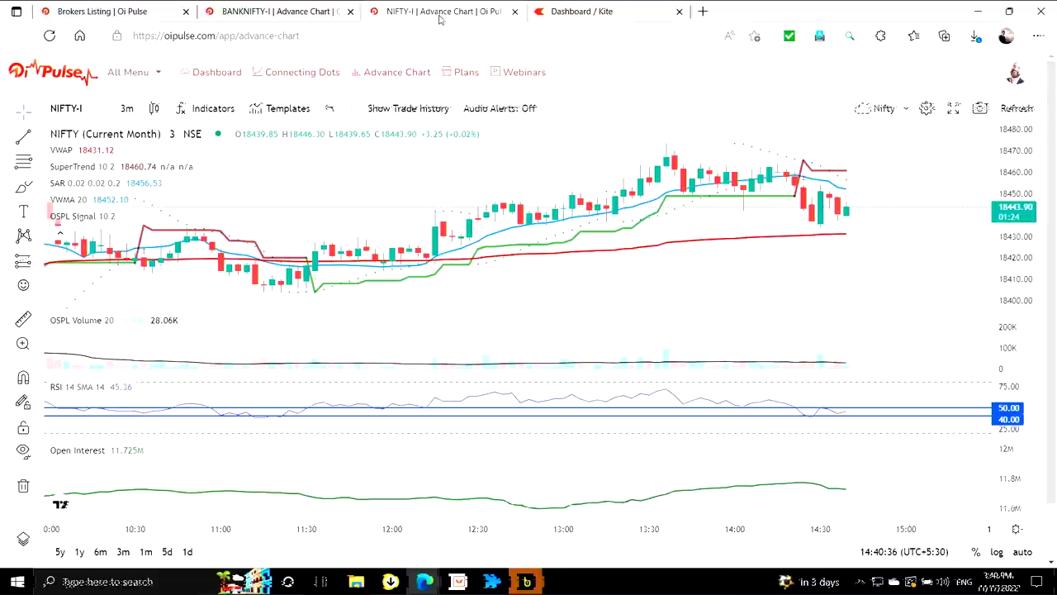
pyautogui.click(302, 10)
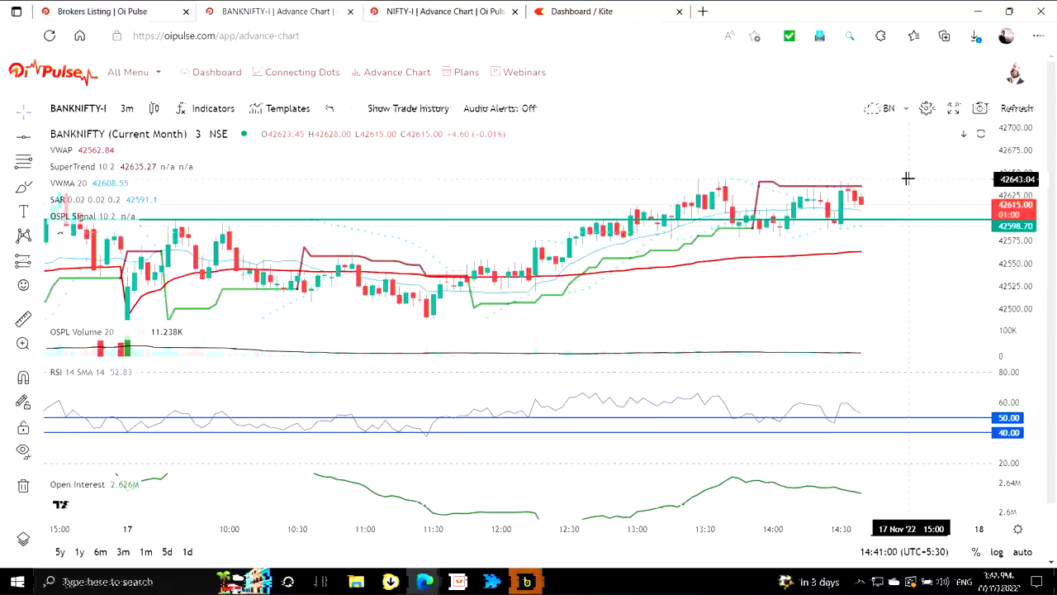
pyautogui.hotkey('alt', 'Tab')
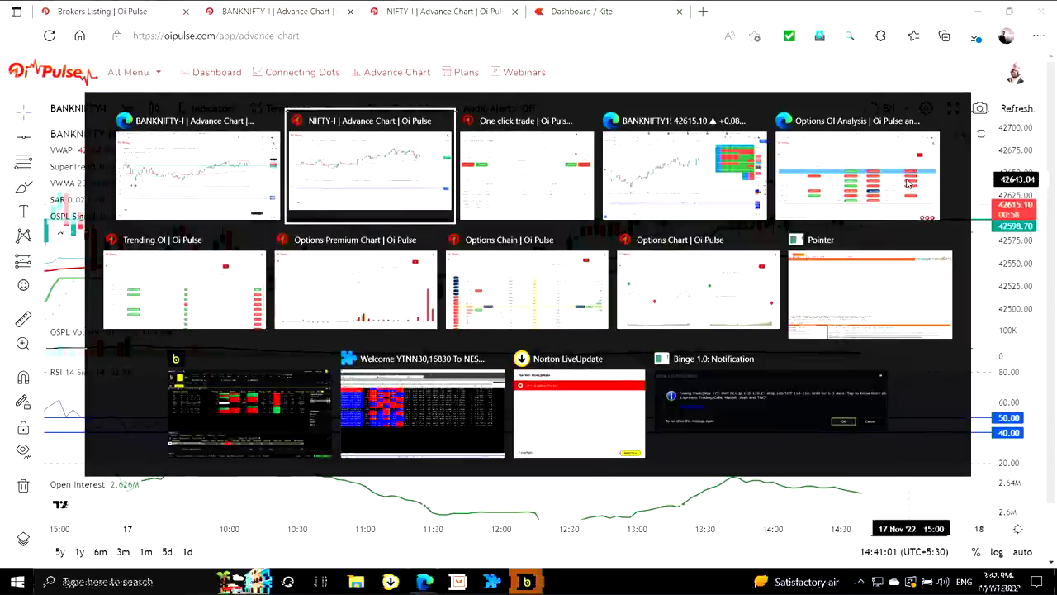
pyautogui.hotkey('alt', 'Tab')
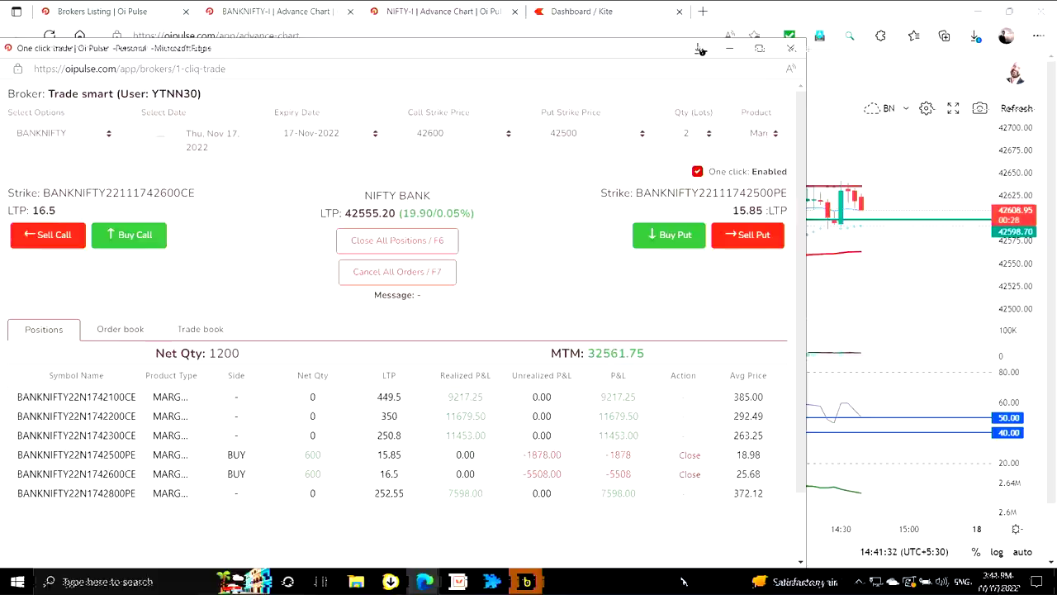
# Stretch the price scale of the BANKNIFTY-I chart to enlarge the recent candles, then recheck the open positions
pyautogui.hotkey('alt', 'Tab')
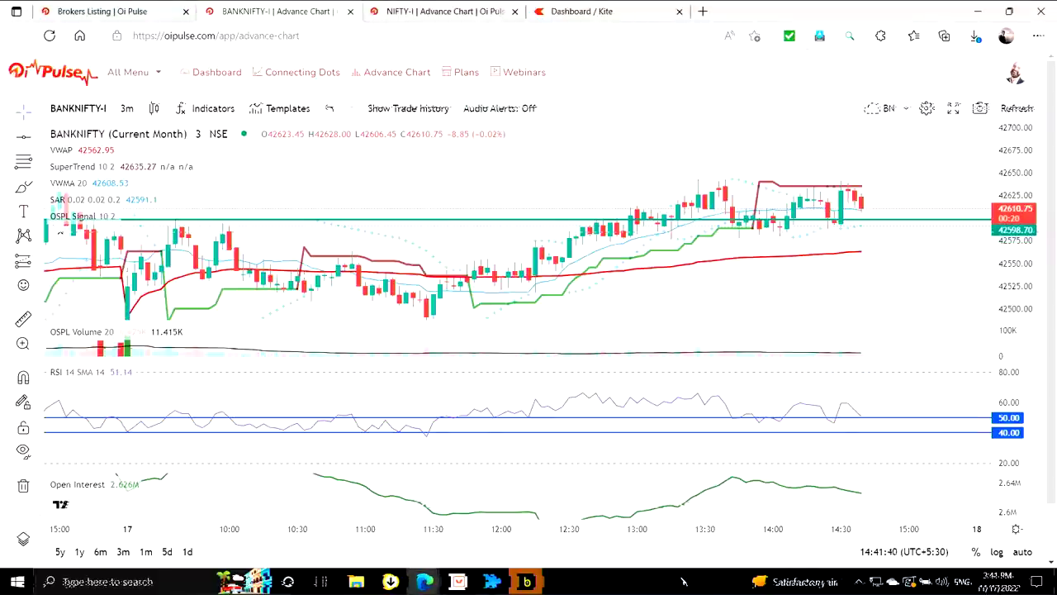
pyautogui.click(418, 9)
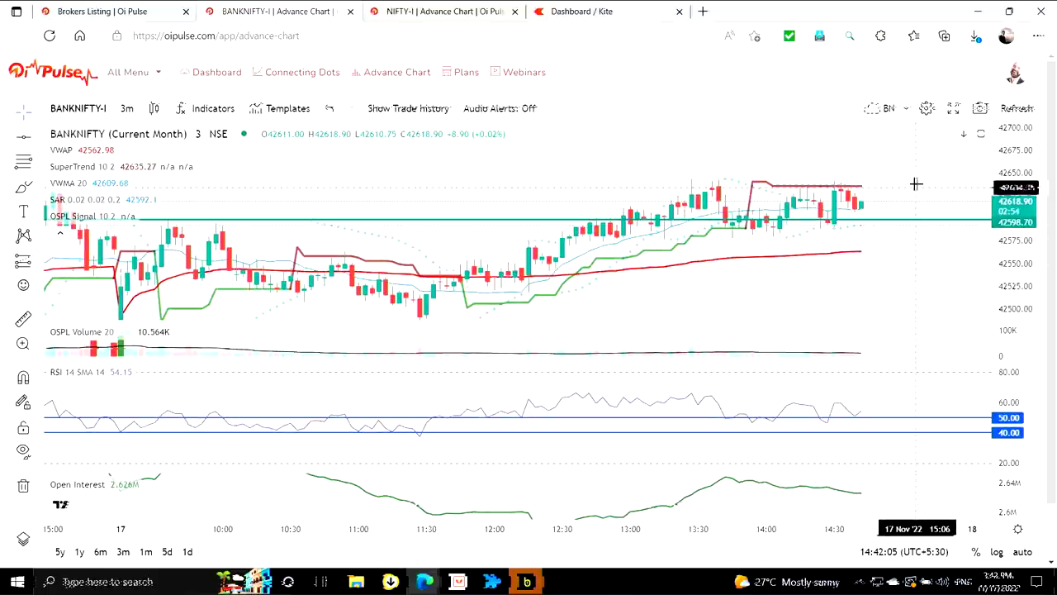
pyautogui.moveTo(1019, 241); pyautogui.dragTo(1022, 146)
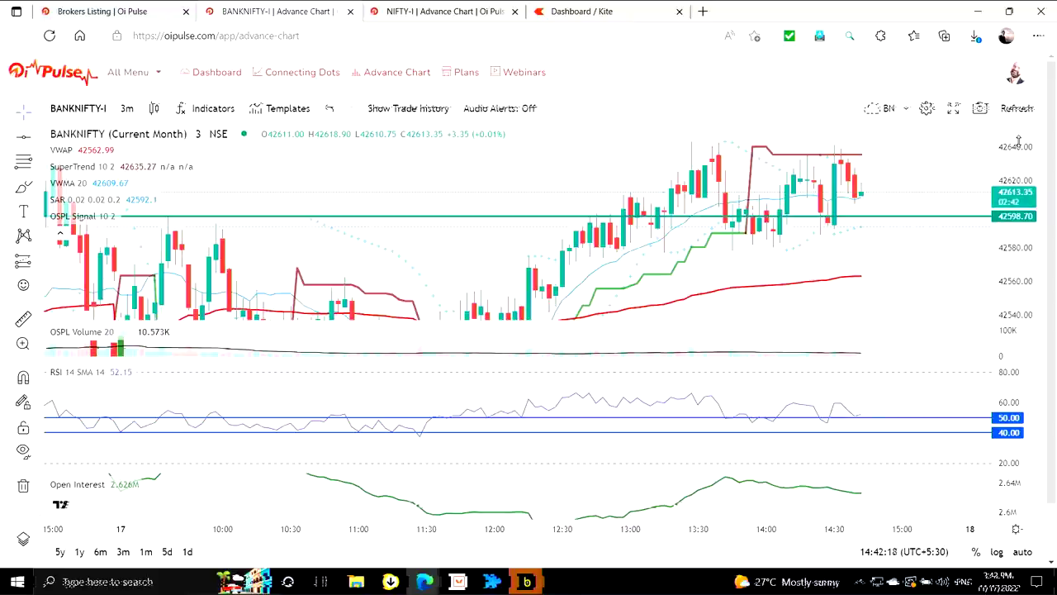
pyautogui.hotkey('alt', 'Tab')
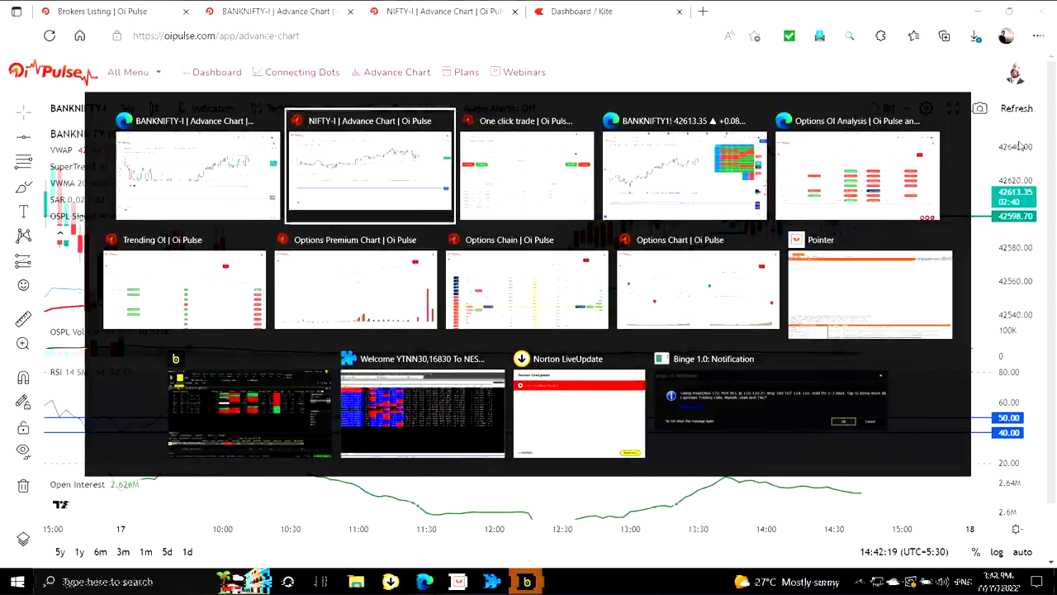
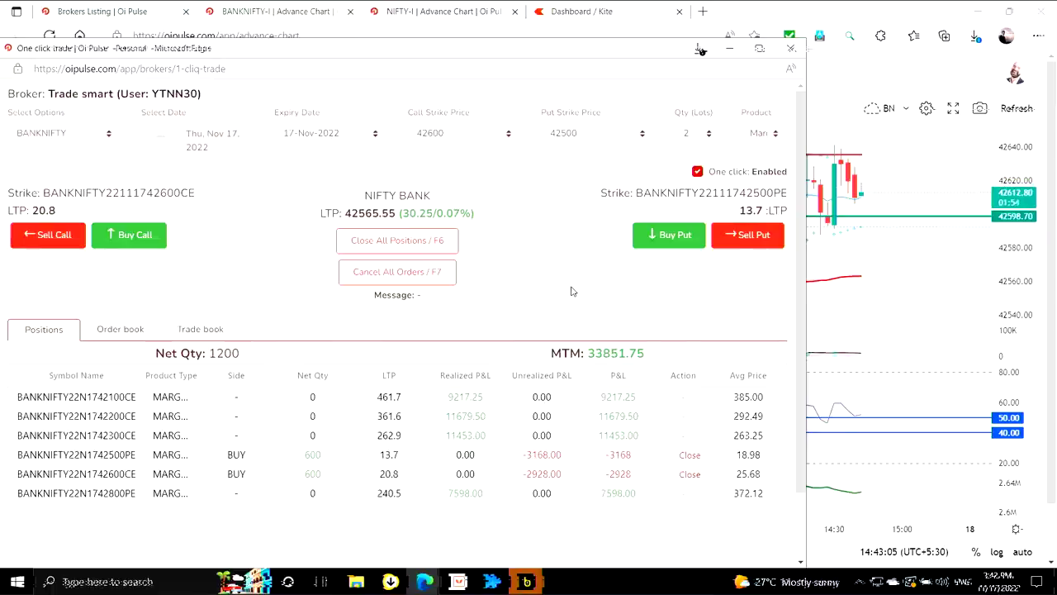
# Review BANKNIFTY open interest across the Trending OI, 42500 Options Chart, Options OI Analysis and Options Chain pages
pyautogui.hotkey('alt', 'Tab')
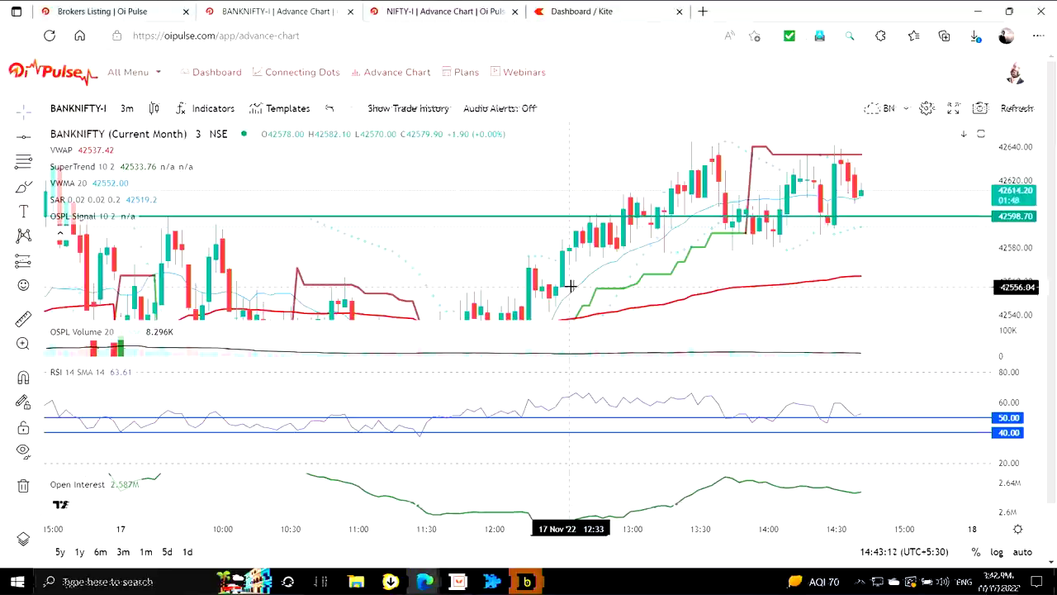
pyautogui.hotkey('alt', 'Tab')
pyautogui.press('Tab')
pyautogui.press('Tab')
pyautogui.press('Tab')
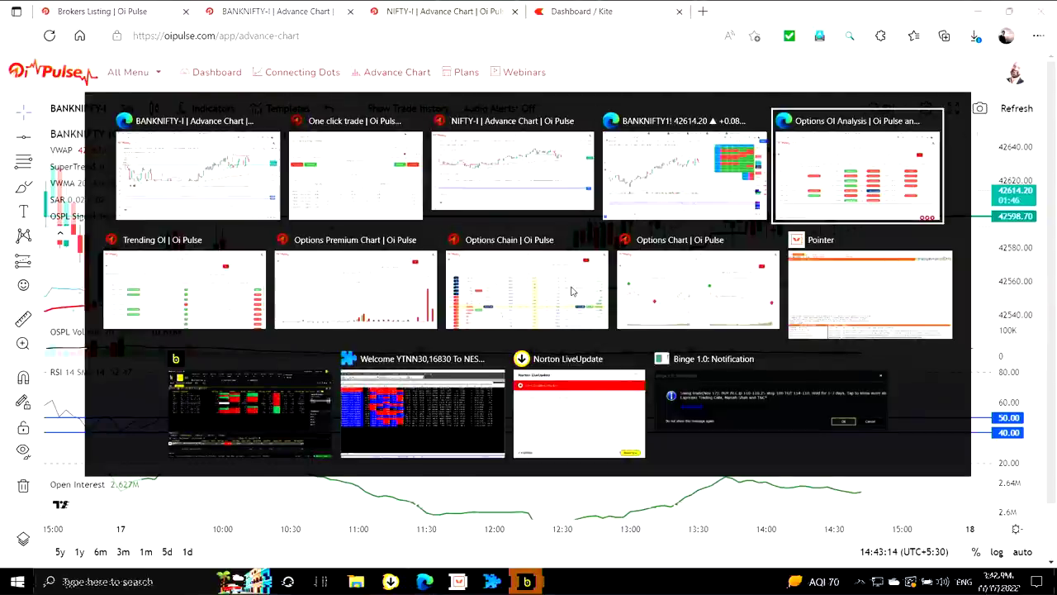
pyautogui.press('Tab')
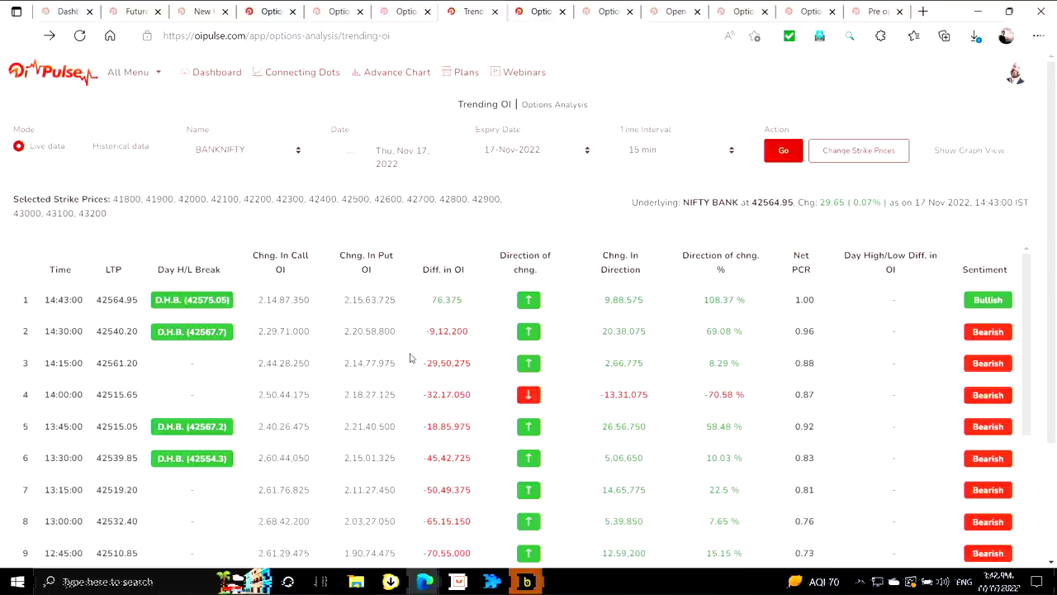
pyautogui.click(413, 6)
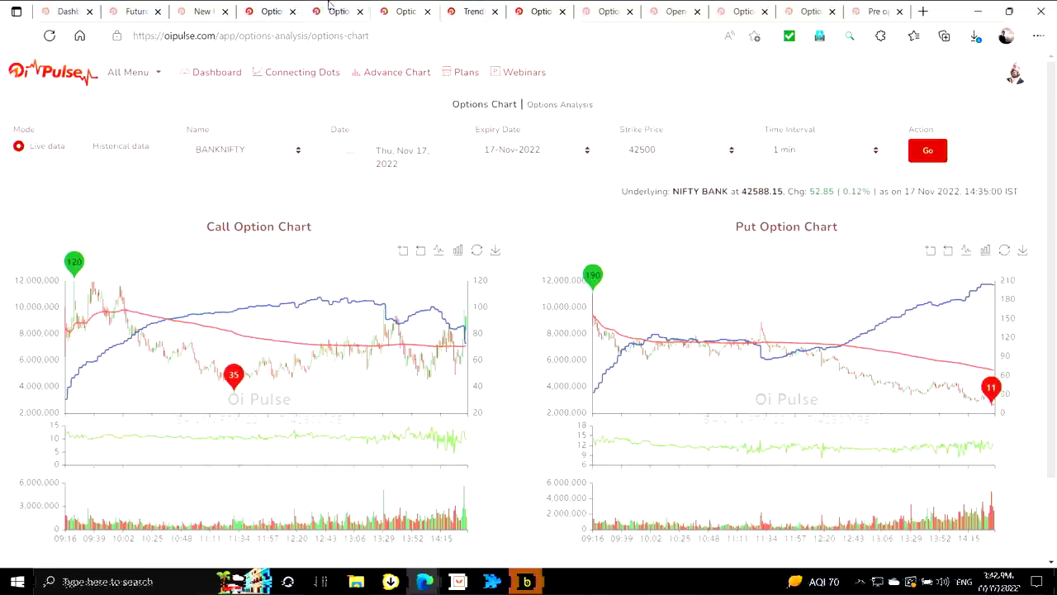
pyautogui.click(332, 9)
pyautogui.click(284, 6)
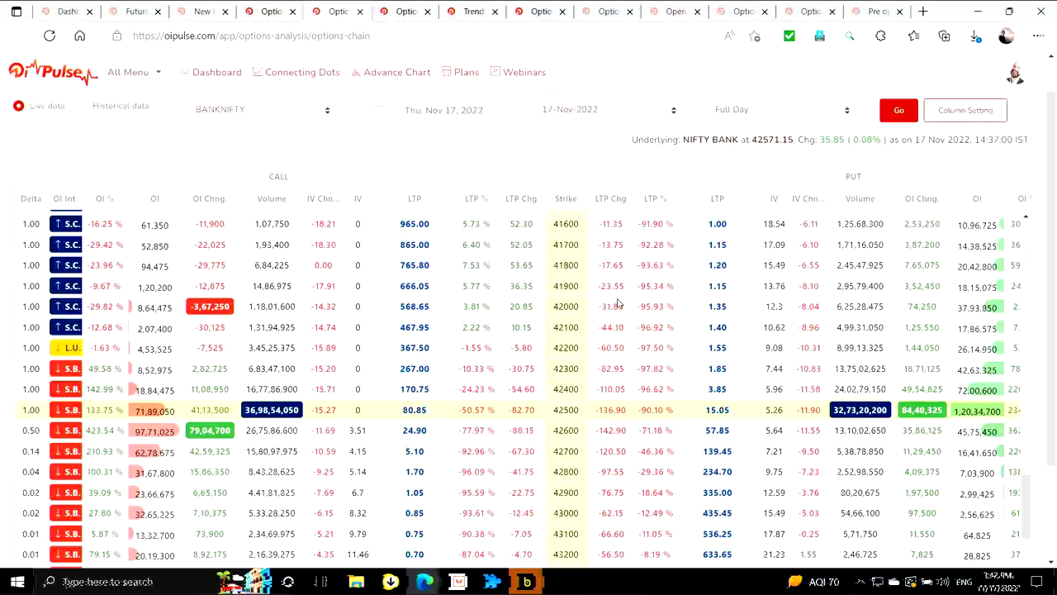
# Recheck the latest candle on the BANKNIFTY-I chart, then return to the one click trade positions
pyautogui.hotkey('alt', 'Tab')
pyautogui.hotkey('alt', 'Tab')
pyautogui.hotkey('alt', 'Tab')
pyautogui.hotkey('alt', 'Tab')
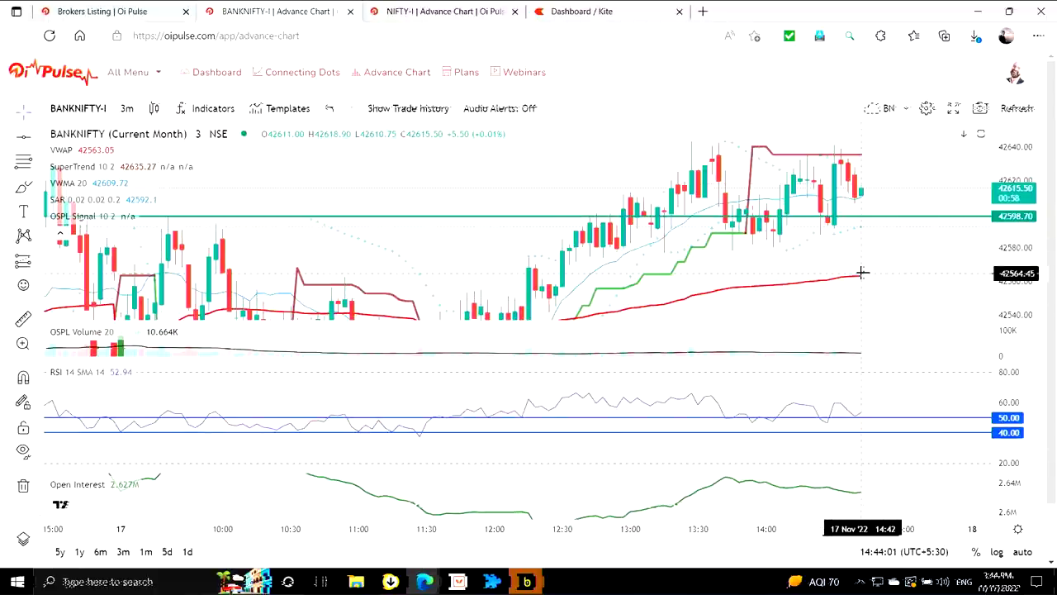
pyautogui.hotkey('alt', 'Tab')
pyautogui.hotkey('alt', 'Tab')
pyautogui.hotkey('alt', 'Tab')
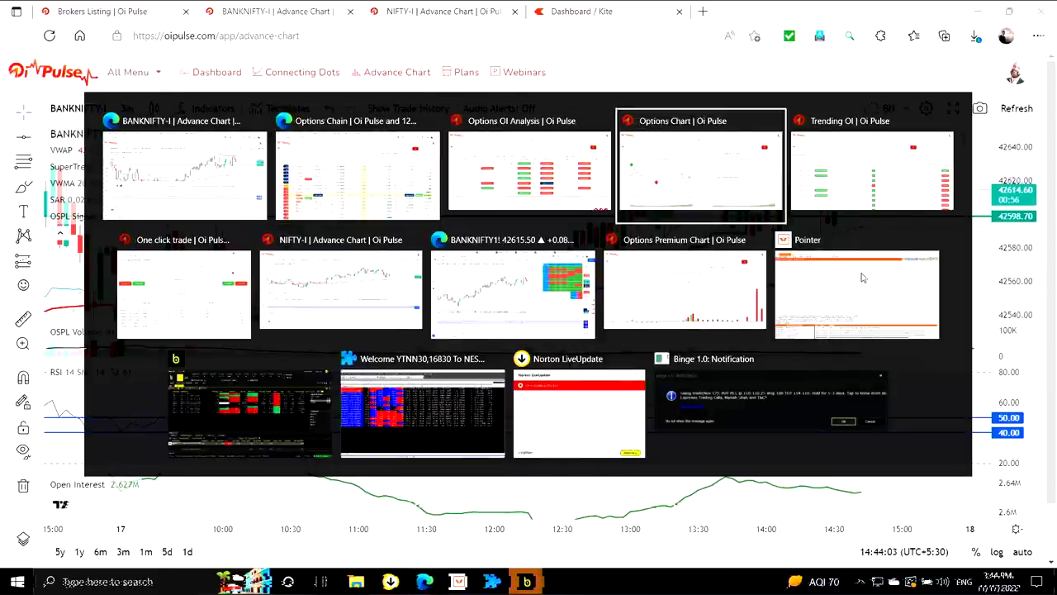
pyautogui.hotkey('alt', 'Tab')
pyautogui.hotkey('alt', 'Tab')
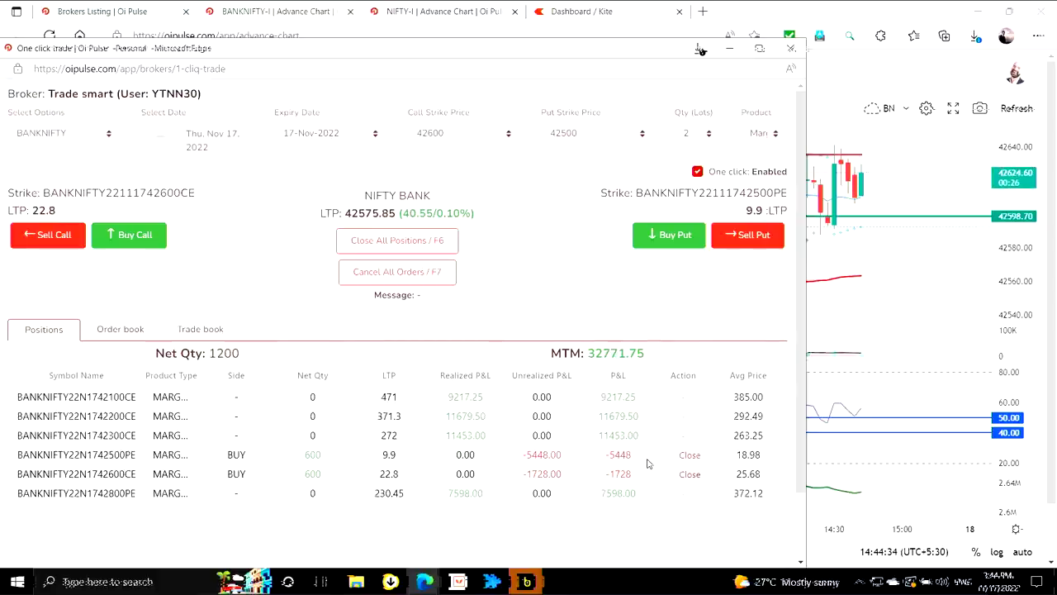
# Switch to the Trending OI page and reload the BANKNIFTY data at the 15 min interval
pyautogui.hotkey('alt', 'Tab')
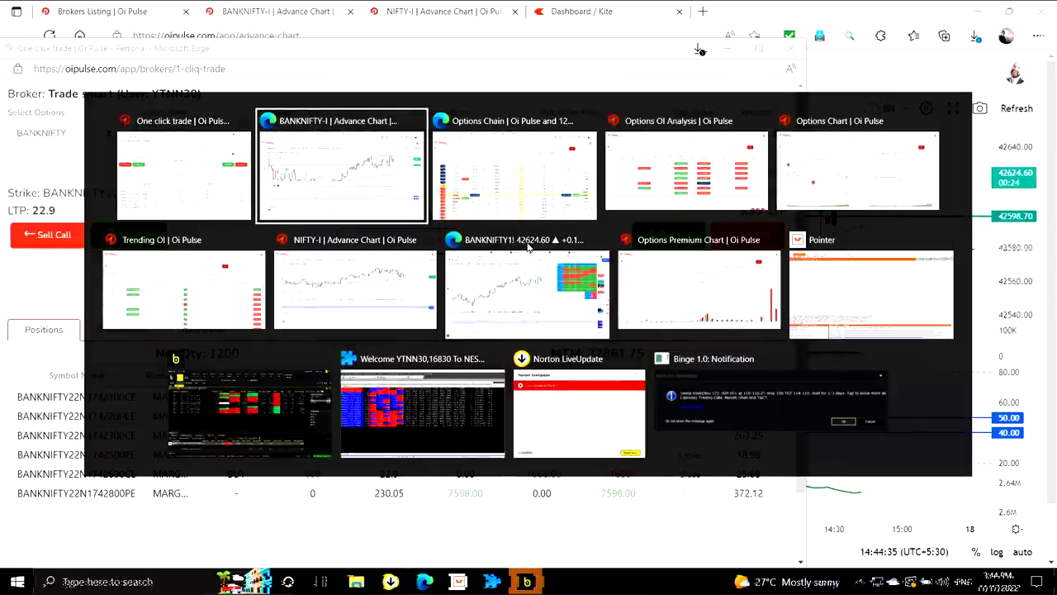
pyautogui.hotkey('alt', 'Tab')
pyautogui.hotkey('alt', 'Tab')
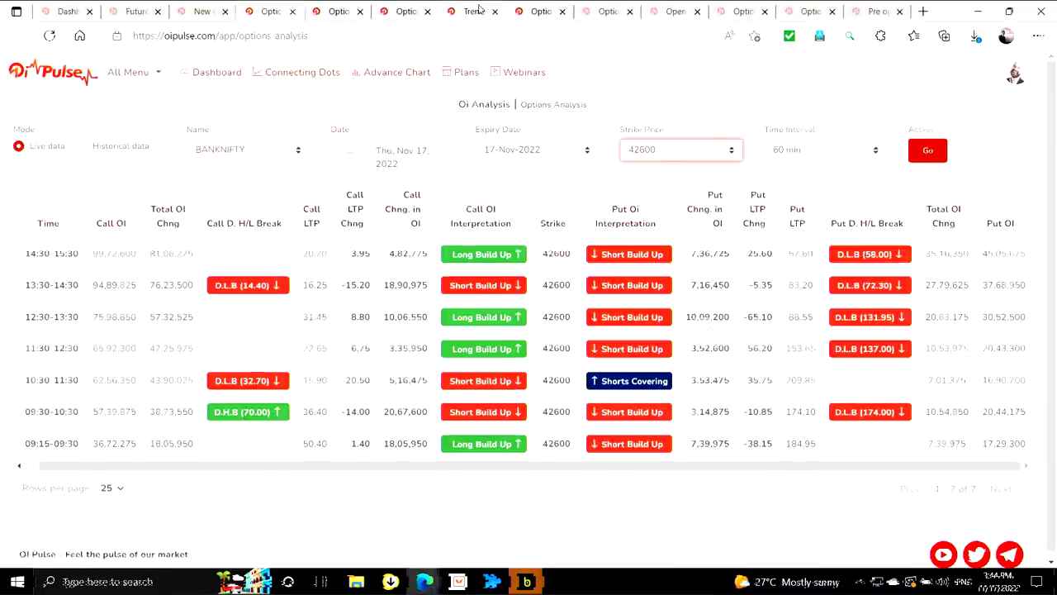
pyautogui.click(473, 12)
pyautogui.click(784, 152)
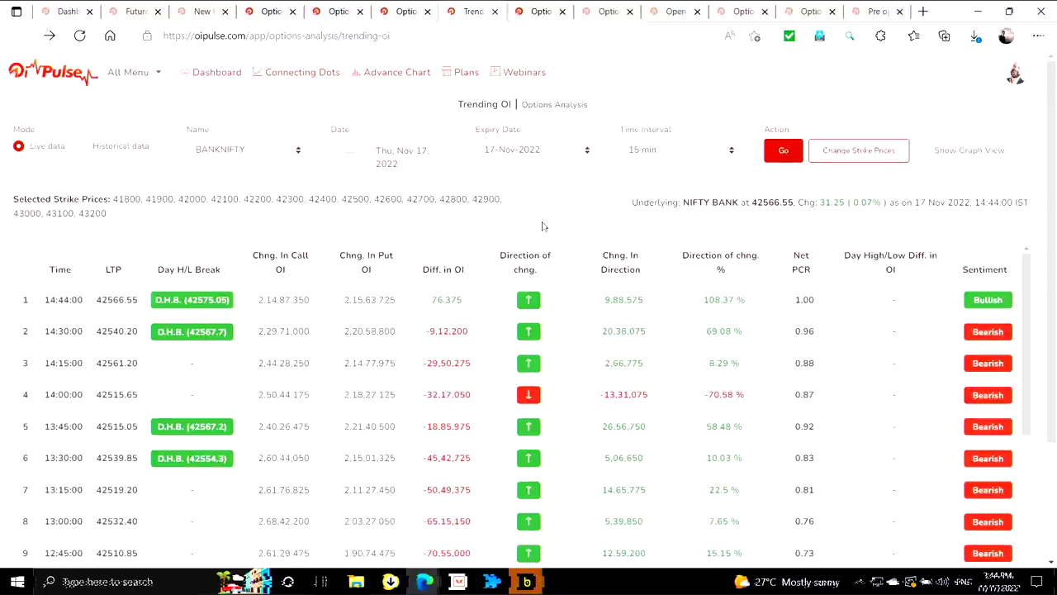
# In the one click trade window, sell 42600 call and 42500 put in 2-lot orders until each position is reduced to 450
pyautogui.hotkey('alt', 'Tab')
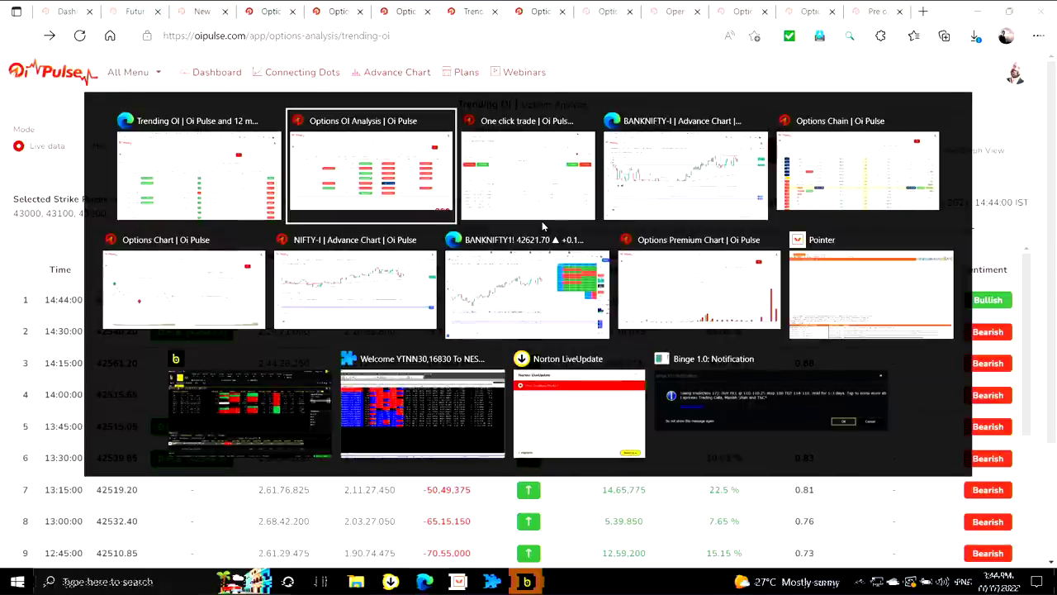
pyautogui.hotkey('alt', 'Tab')
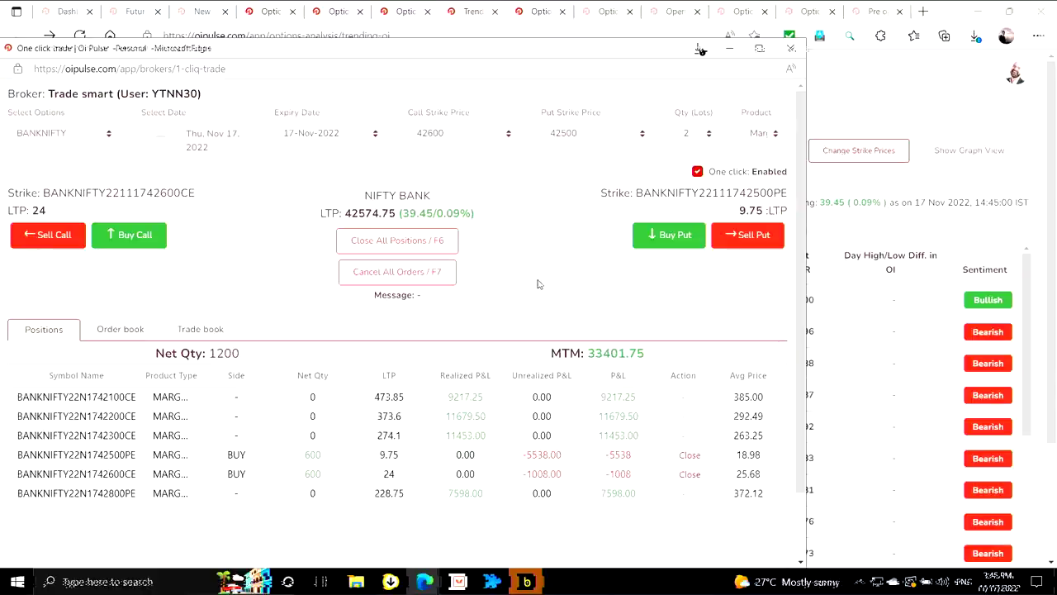
pyautogui.press('Left')
pyautogui.press('Right')
pyautogui.press('Left')
pyautogui.press('Right')
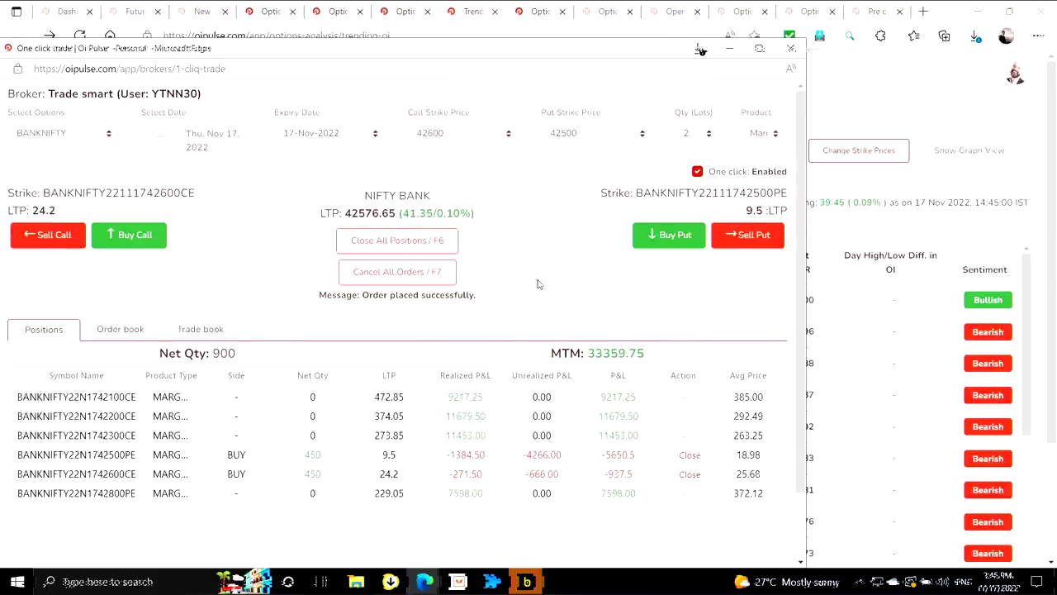
pyautogui.press('Up')
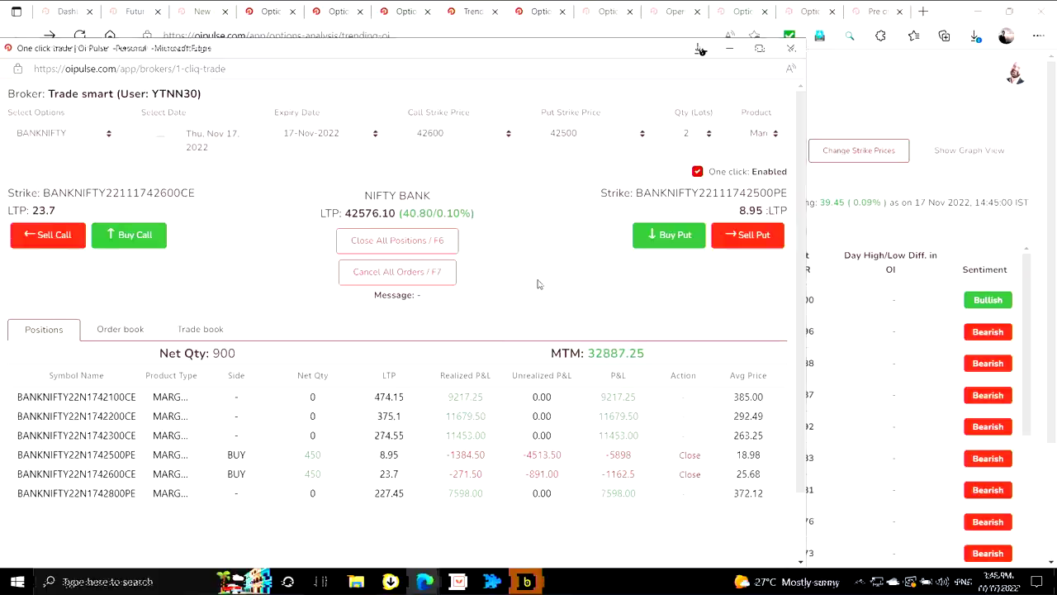
# Switch to the TradingView BANKNIFTY futures chart and examine the current 3-minute candle
pyautogui.hotkey('alt', 'Tab')
pyautogui.hotkey('alt', 'Tab')
pyautogui.hotkey('alt', 'Tab')
pyautogui.hotkey('alt', 'Tab')
pyautogui.hotkey('alt', 'Tab')
pyautogui.hotkey('alt', 'Tab')
pyautogui.hotkey('alt', 'Tab')
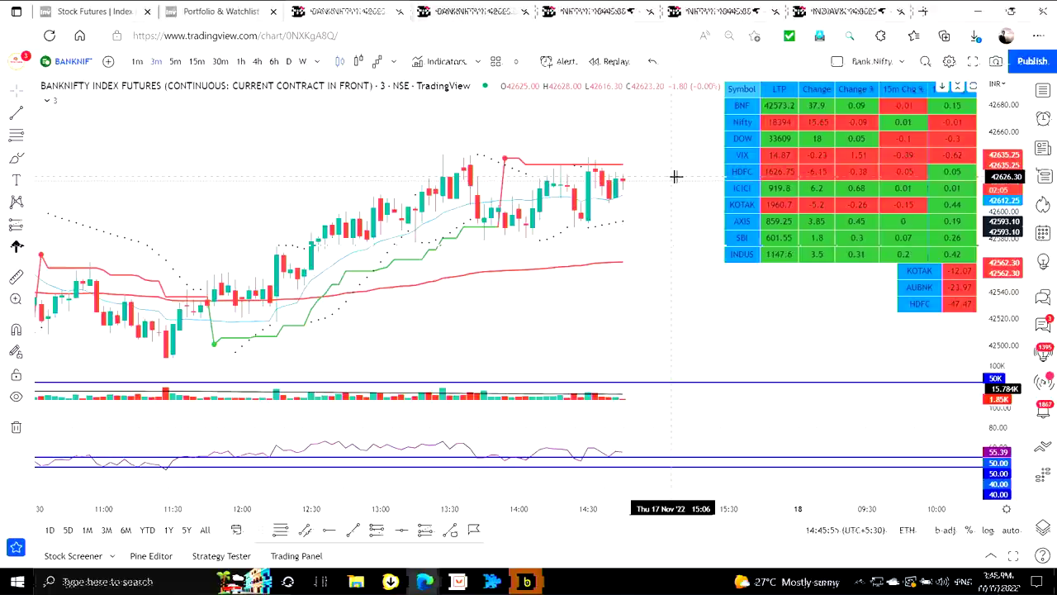
# Recheck the remaining call and put positions, then review the Trending OI page for BANKNIFTY
pyautogui.hotkey('alt', 'Tab')
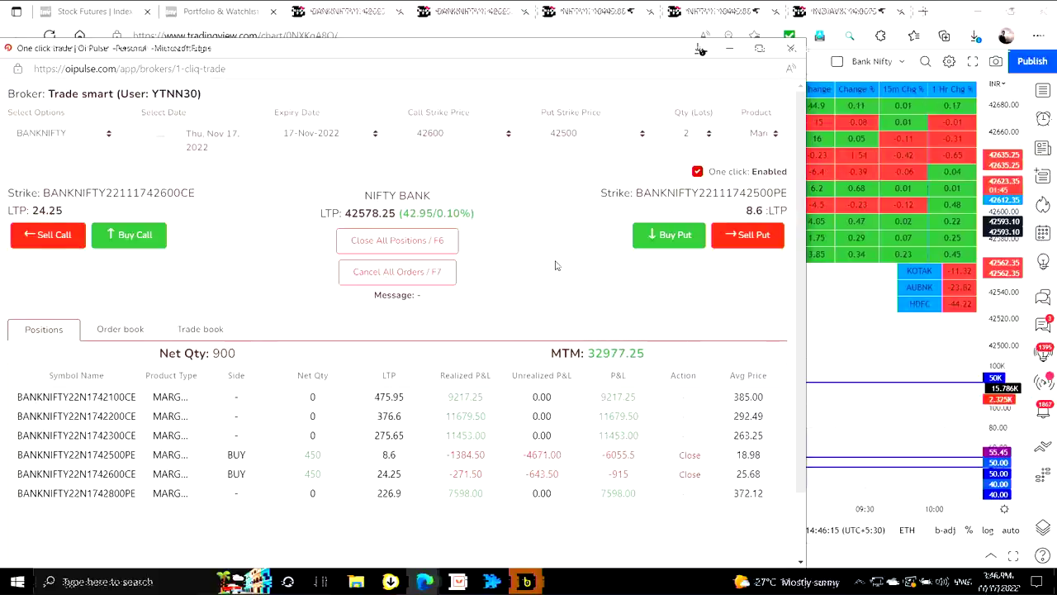
pyautogui.hotkey('alt', 'Tab')
pyautogui.hotkey('alt', 'Tab')
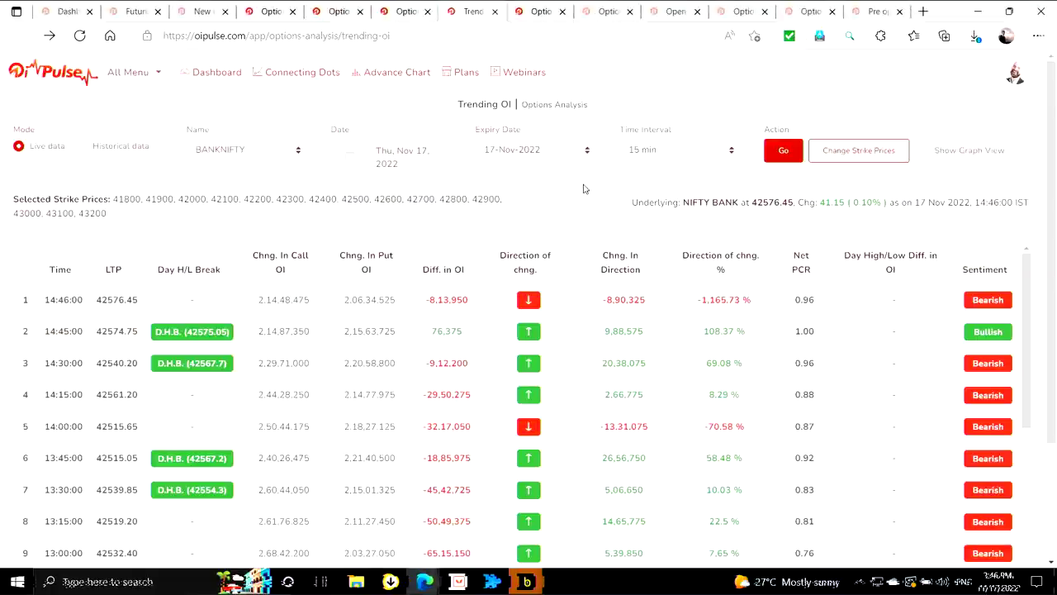
# Switch to the Kite positions and buy back 900 of the BANKNIFTY 17 Nov 42500 PE short position with a market NRML order
pyautogui.hotkey('alt', 'Tab')
pyautogui.hotkey('alt', 'Tab')
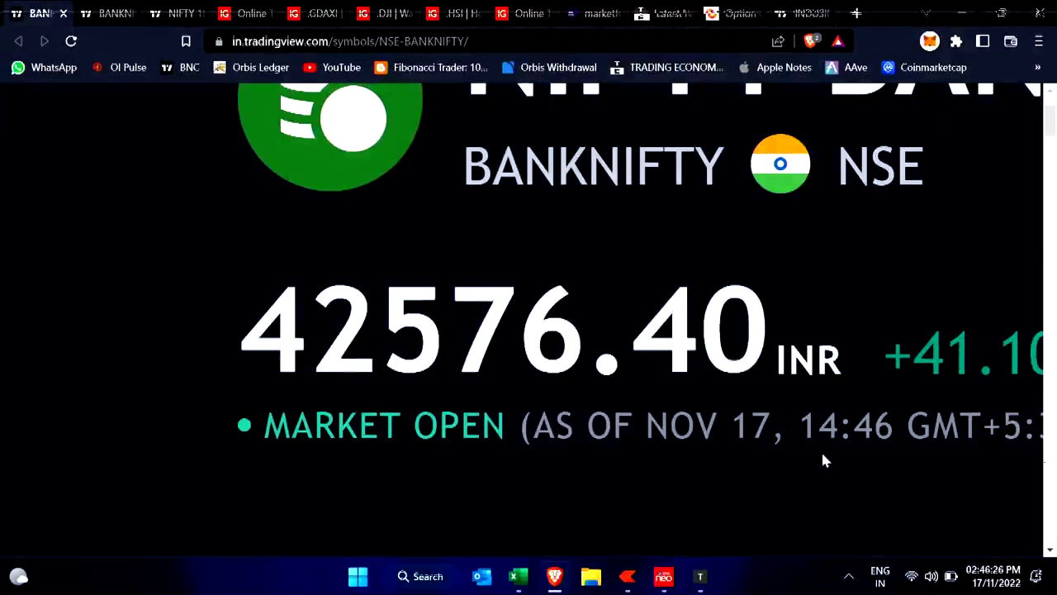
pyautogui.click(628, 576)
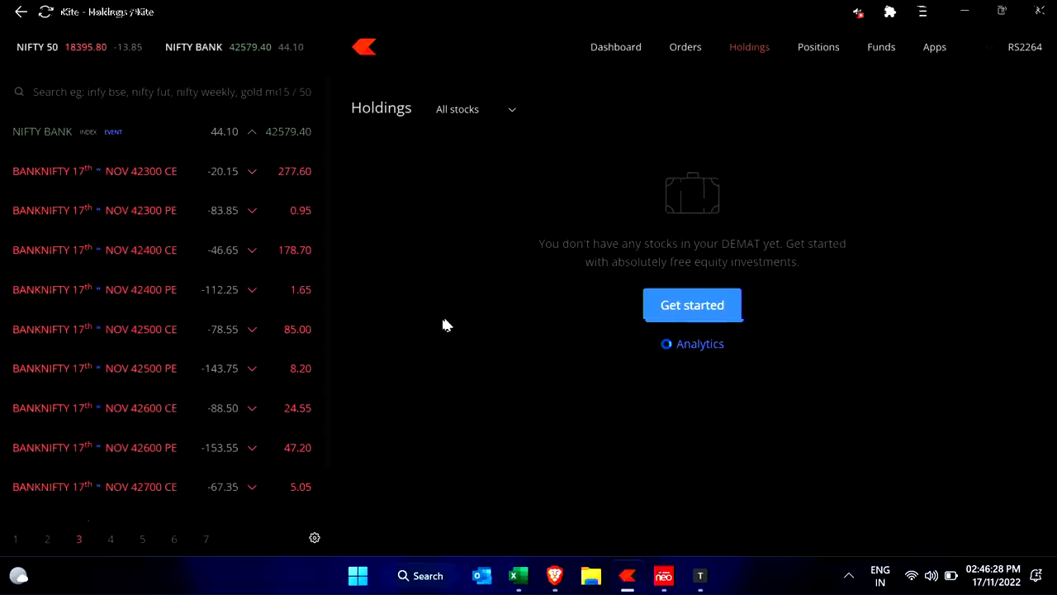
pyautogui.click(823, 65)
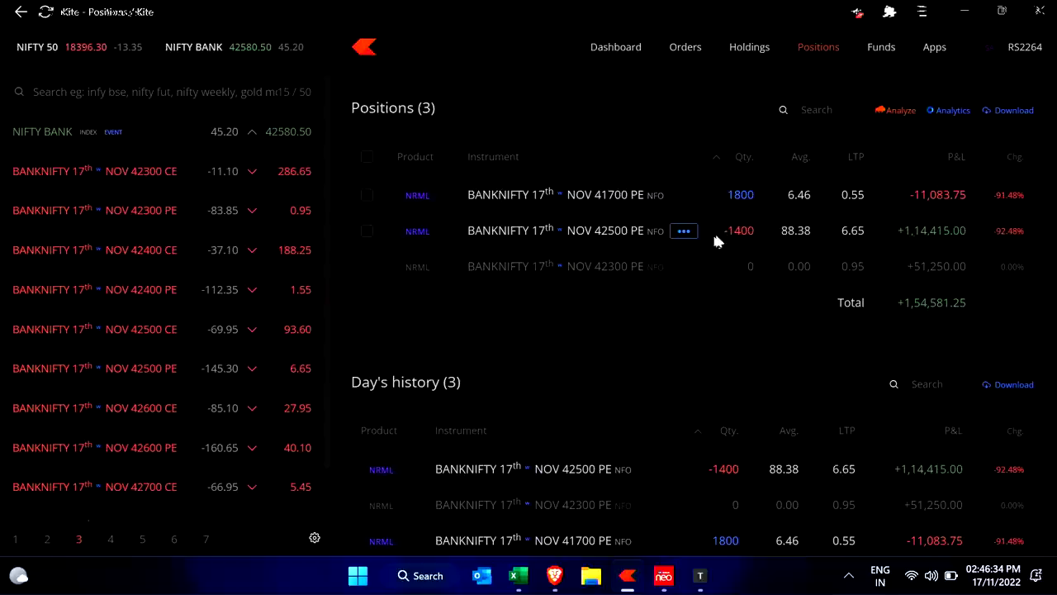
pyautogui.click(684, 236)
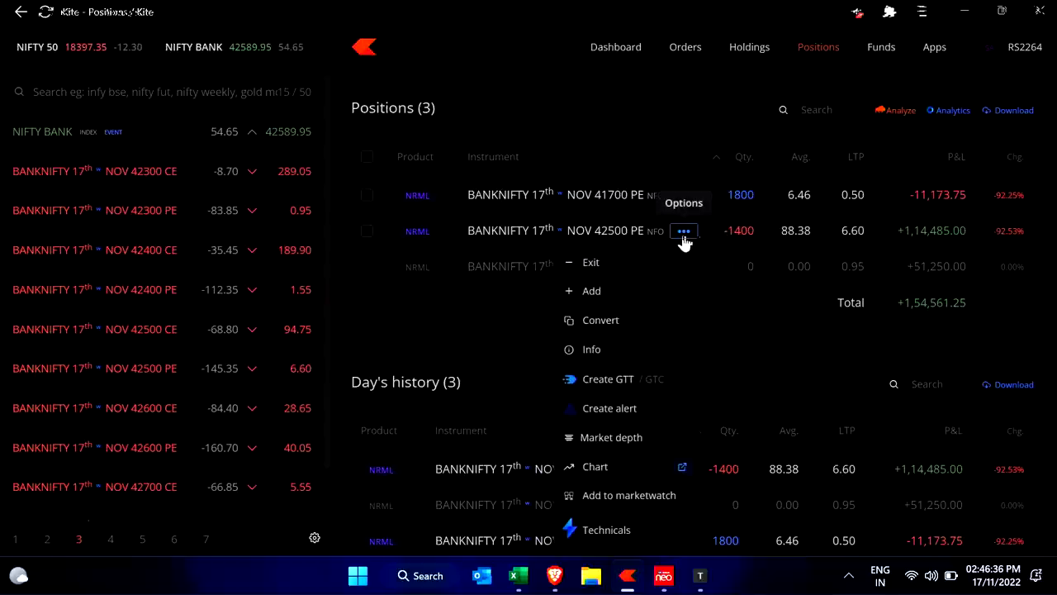
pyautogui.click(642, 266)
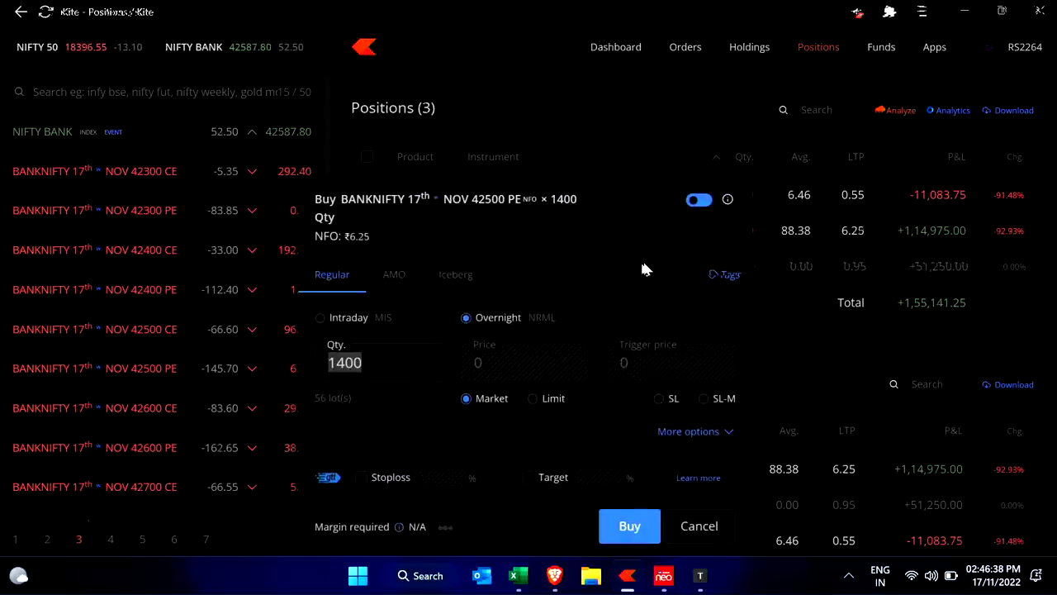
pyautogui.write('900')
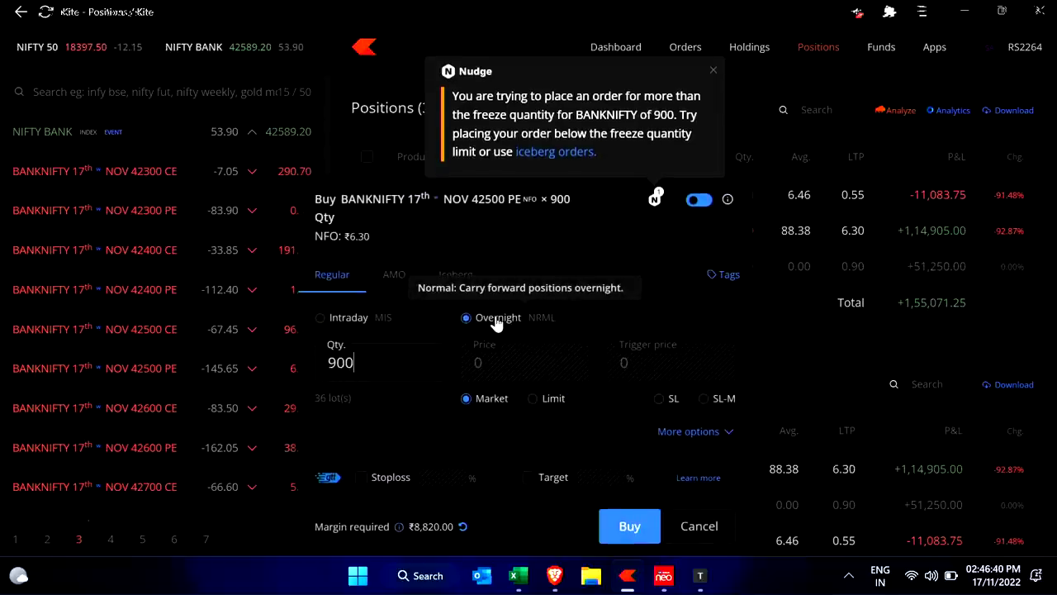
pyautogui.press('Return')
pyautogui.click(730, 541)
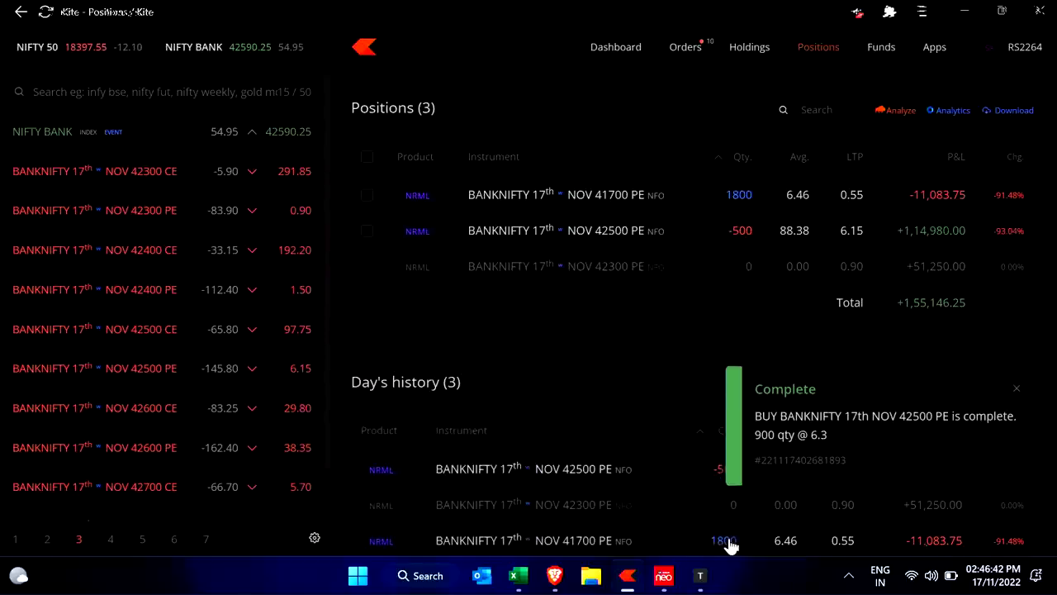
# Exit the BANKNIFTY 17 Nov 41700 PE position by selling it in two market orders of 900 each
pyautogui.click(686, 196)
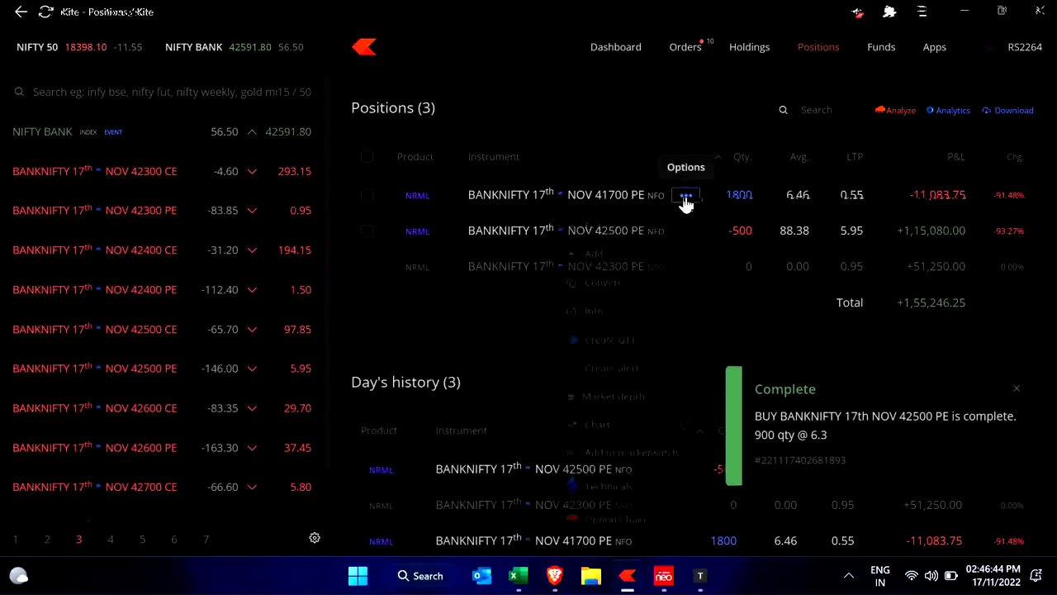
pyautogui.click(646, 223)
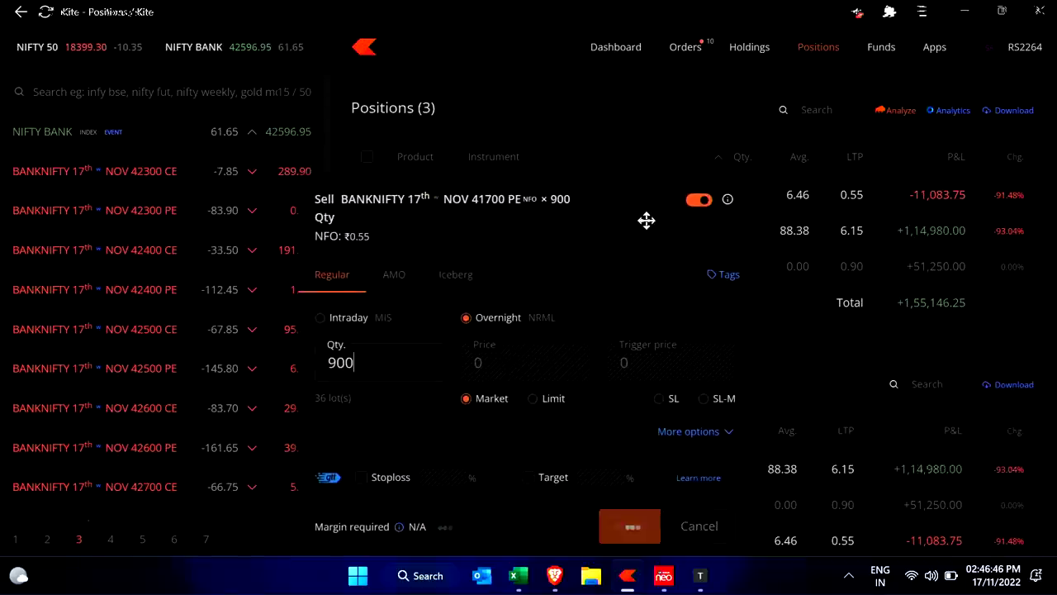
pyautogui.press('Return')
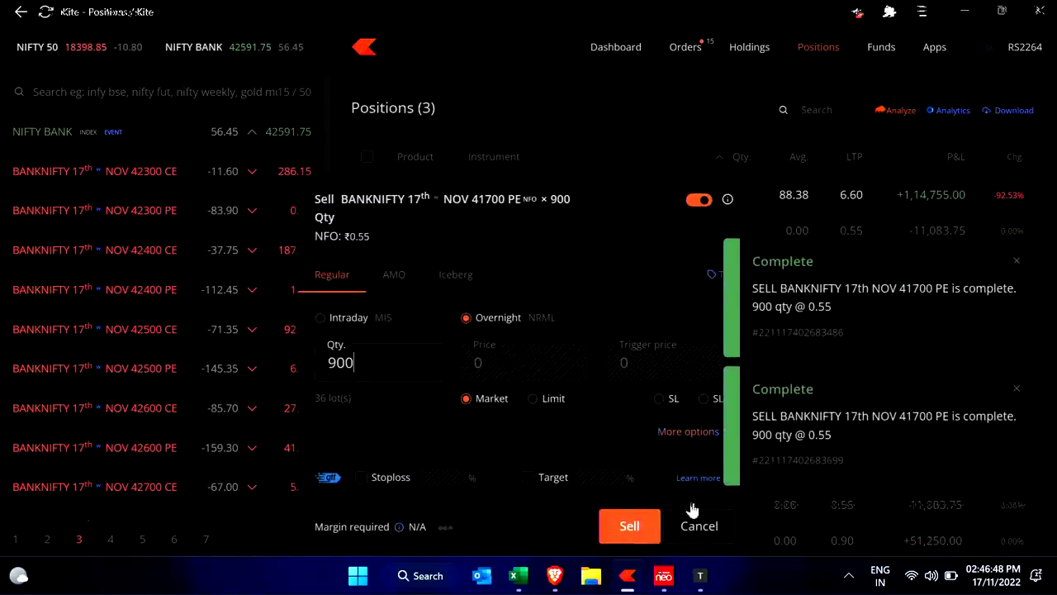
pyautogui.click(699, 527)
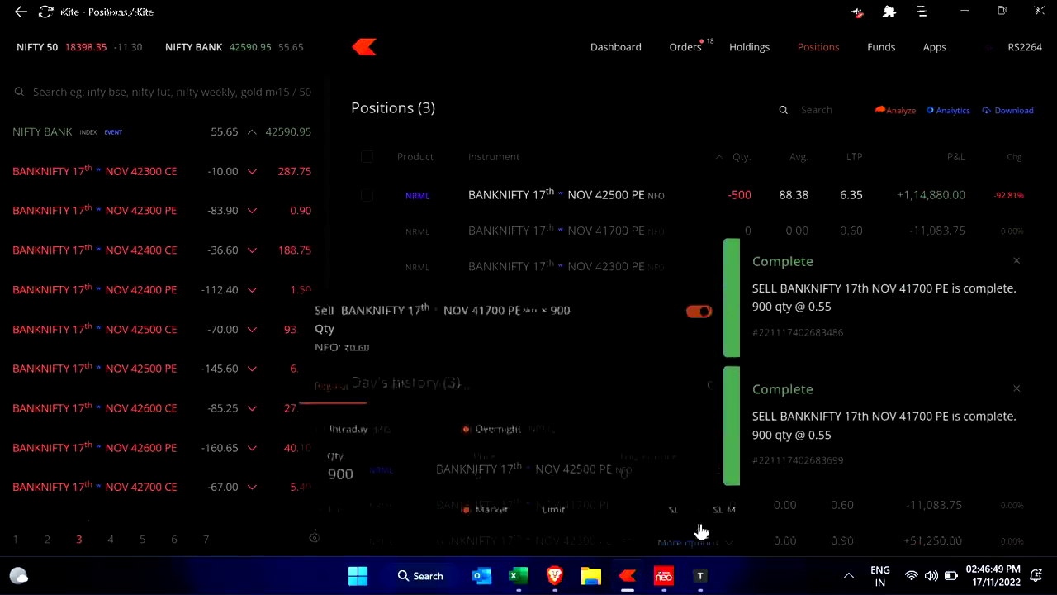
# Exit the remaining 500 of the BANKNIFTY 17 Nov 42500 PE position at market
pyautogui.click(368, 196)
pyautogui.click(408, 302)
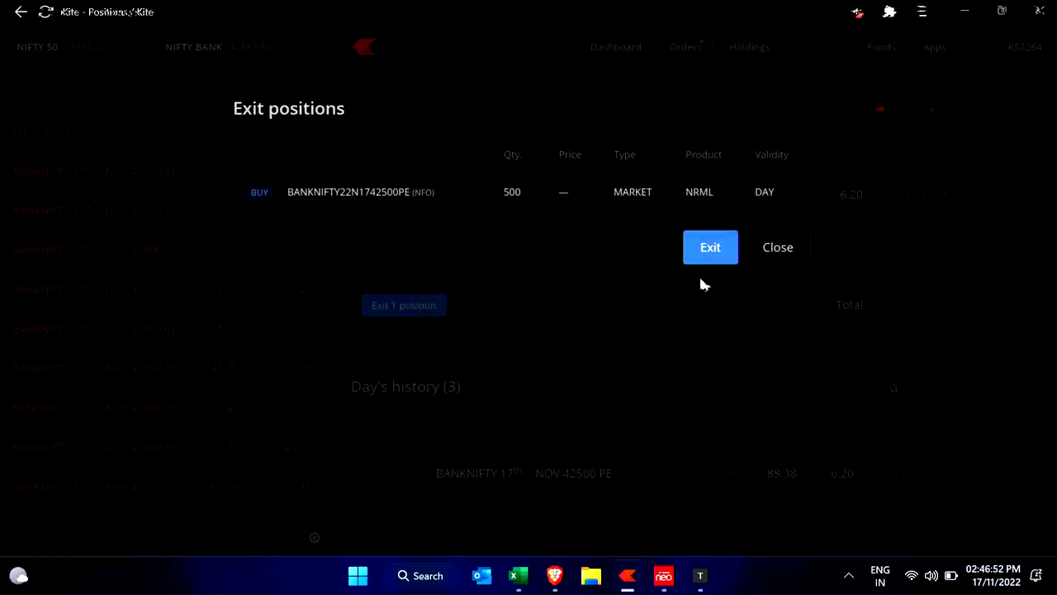
pyautogui.click(708, 252)
# Review the open BANKNIFTY 42500 and 42400 call positions in Kotak Neo alongside the closed positions in Kite
pyautogui.click(663, 576)
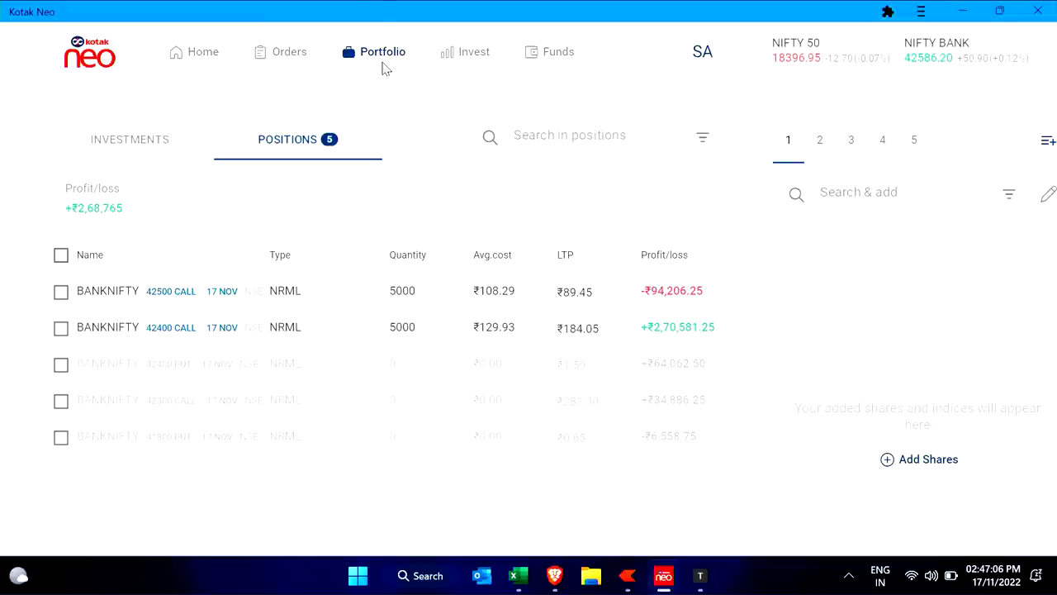
pyautogui.hotkey('alt', 'Tab')
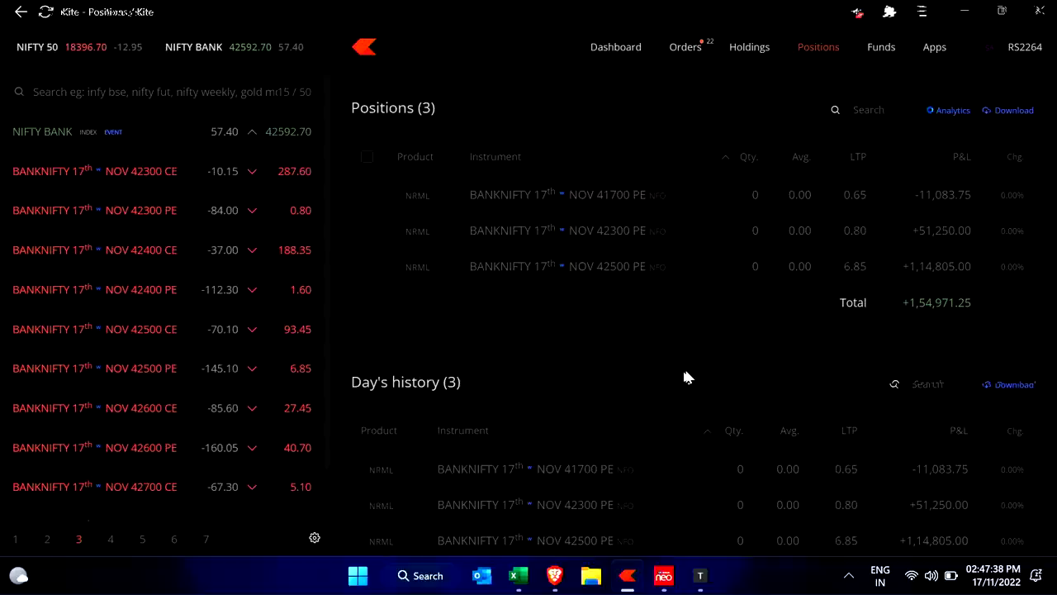
pyautogui.hotkey('alt', 'Tab')
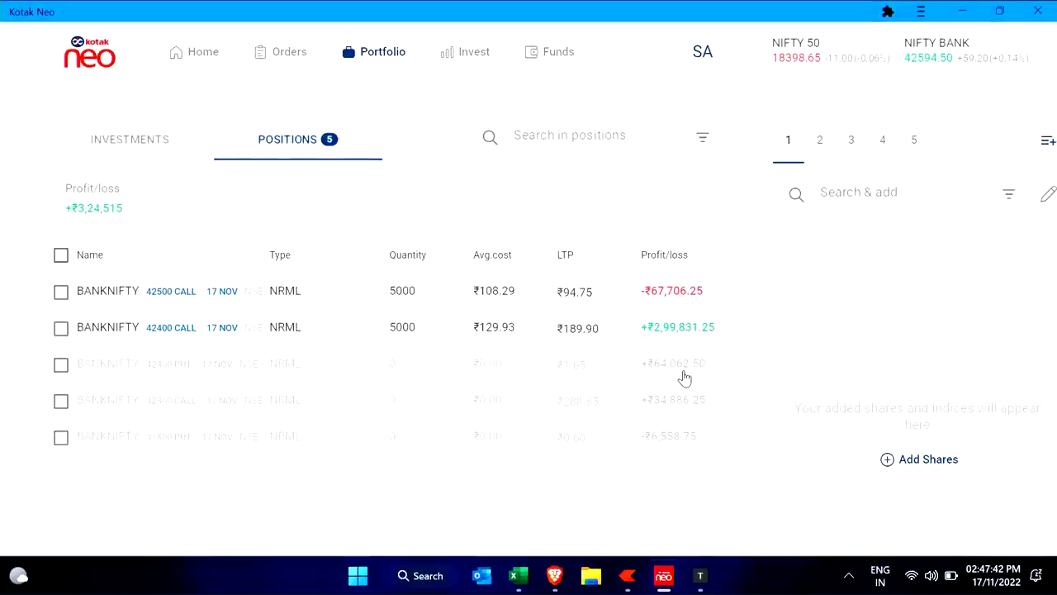
pyautogui.hotkey('alt', 'Tab')
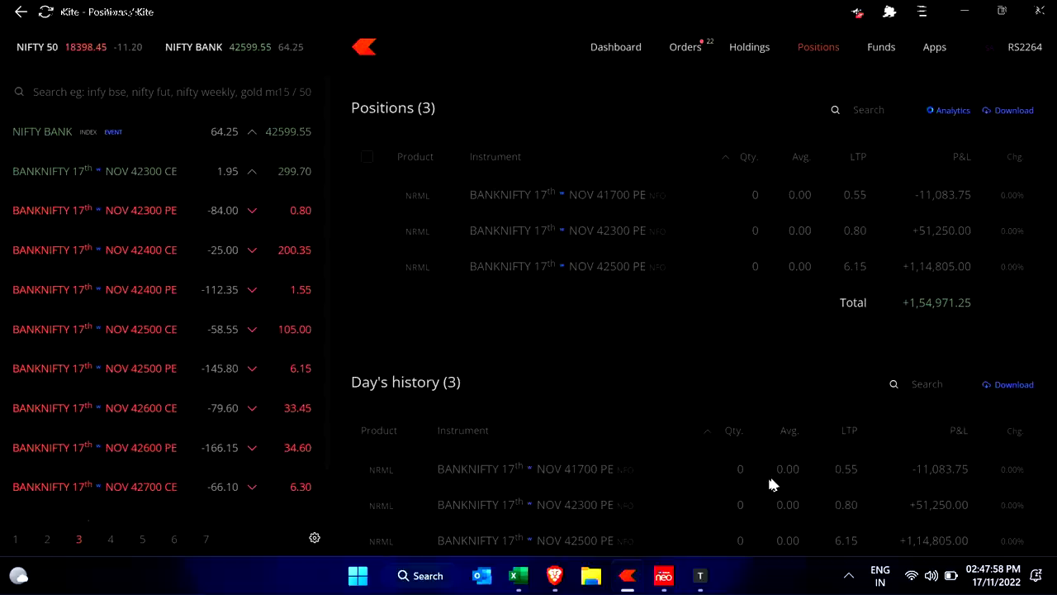
pyautogui.hotkey('alt', 'Tab')
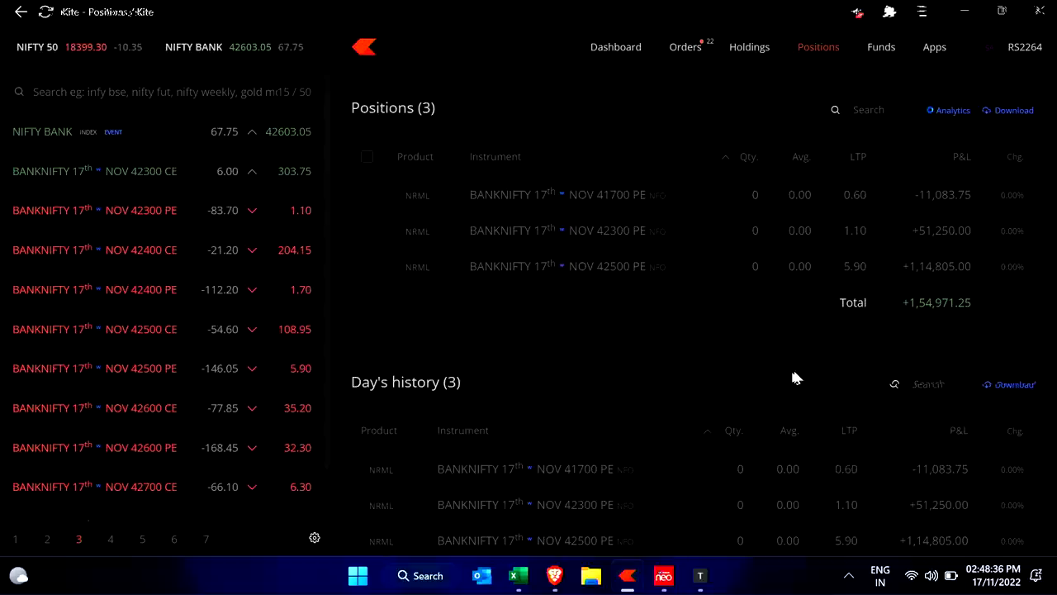
# Switch to TradingView and examine the Nifty 50 3-minute chart and the NIFTY BANK 1-minute chart
pyautogui.hotkey('alt', 'Tab')
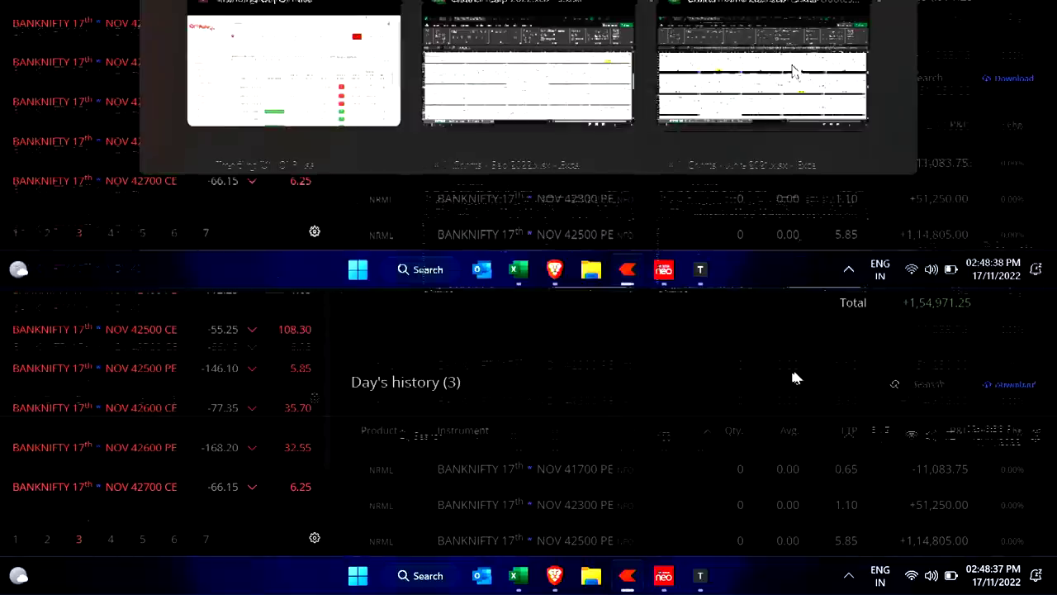
pyautogui.hotkey('ctrl', 'Tab')
pyautogui.hotkey('ctrl', 'Tab')
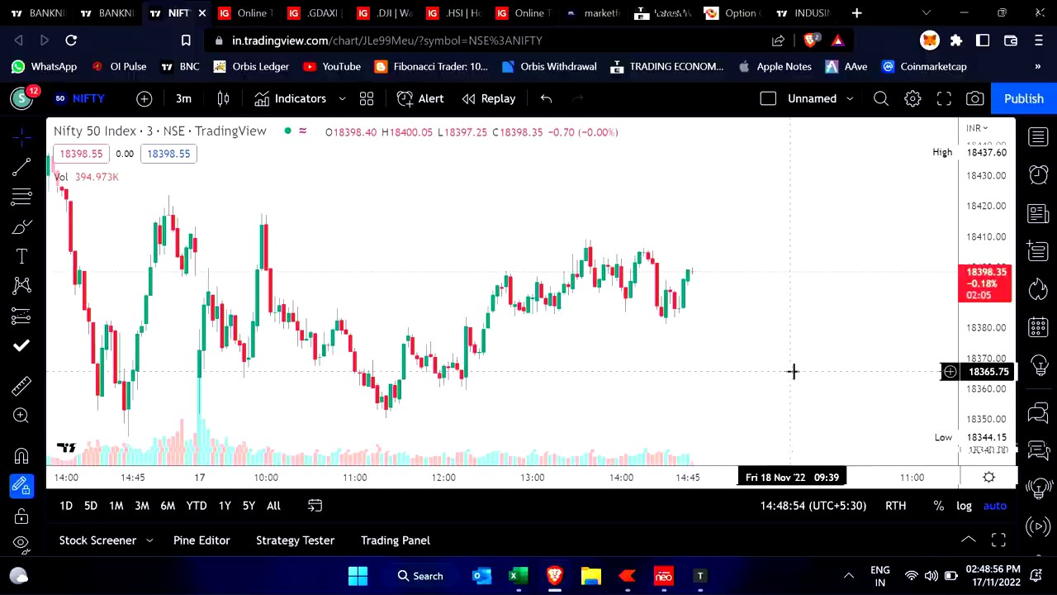
pyautogui.hotkey('ctrl', 'shift', 'Tab')
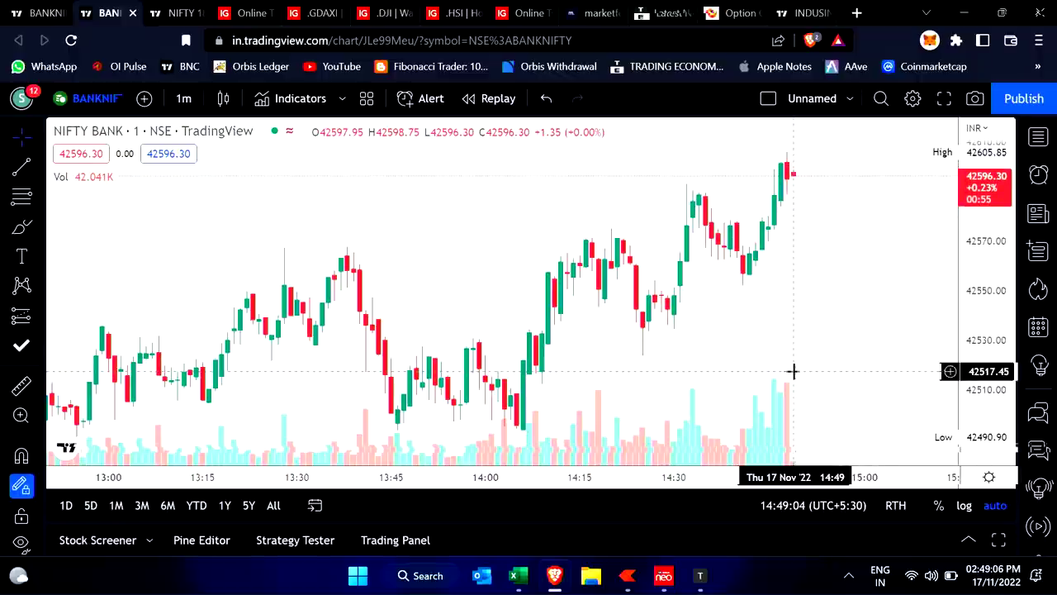
# Check the one click trade positions and refresh the BANKNIFTY 15 min data on the Trending OI page twice
pyautogui.hotkey('alt', 'Tab')
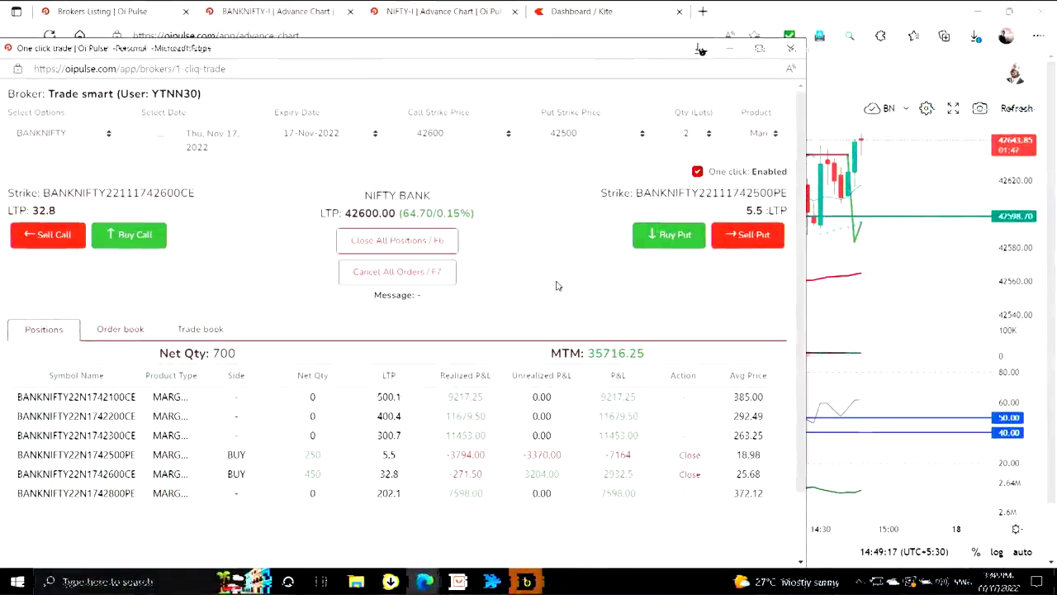
pyautogui.hotkey('alt', 'Tab')
pyautogui.press('Tab')
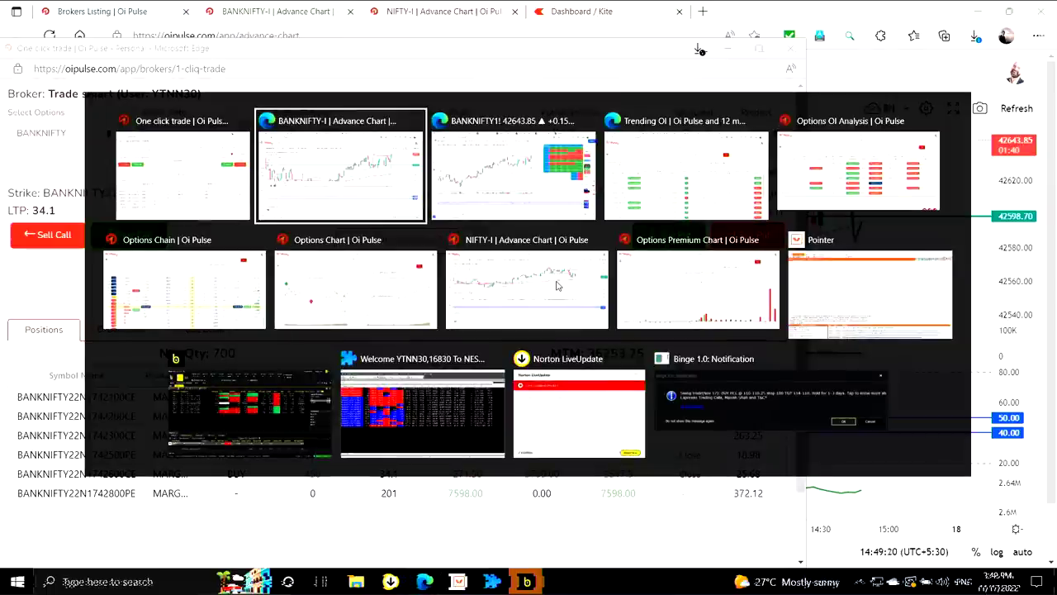
pyautogui.hotkey('alt', 'Tab')
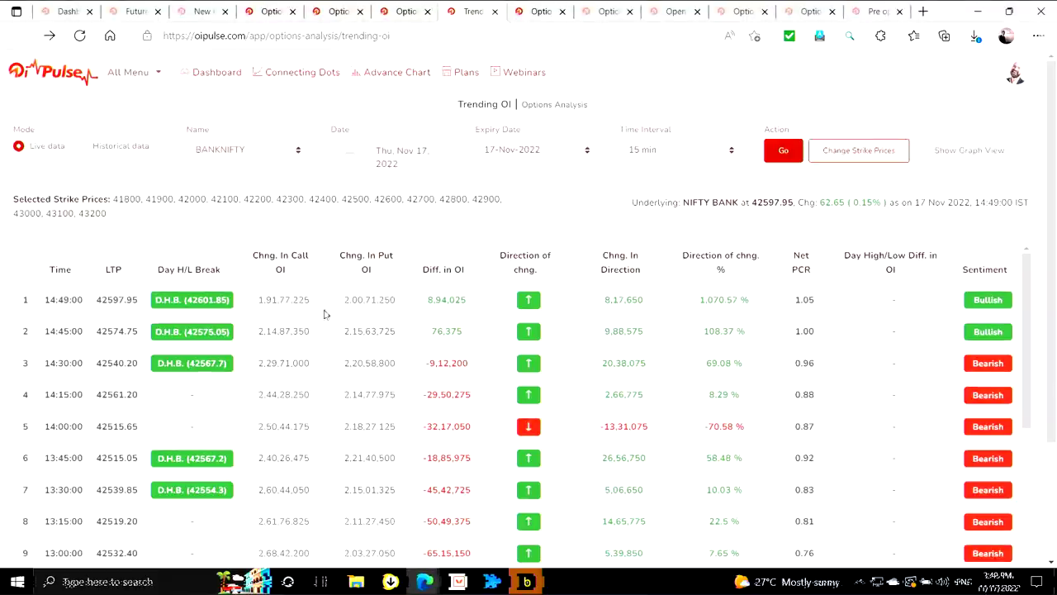
pyautogui.click(785, 154)
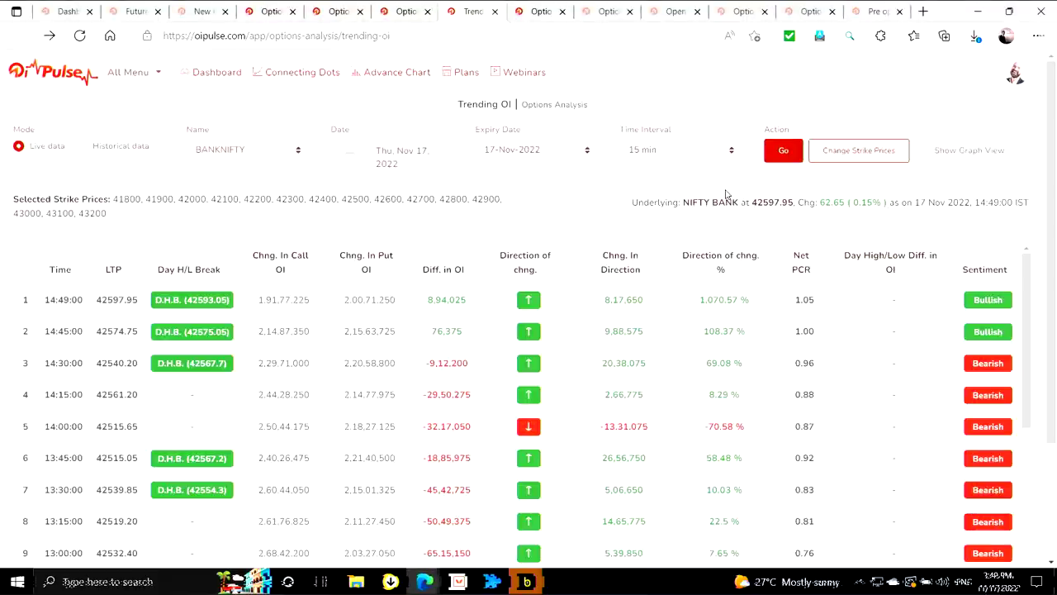
pyautogui.hotkey('alt', 'Tab')
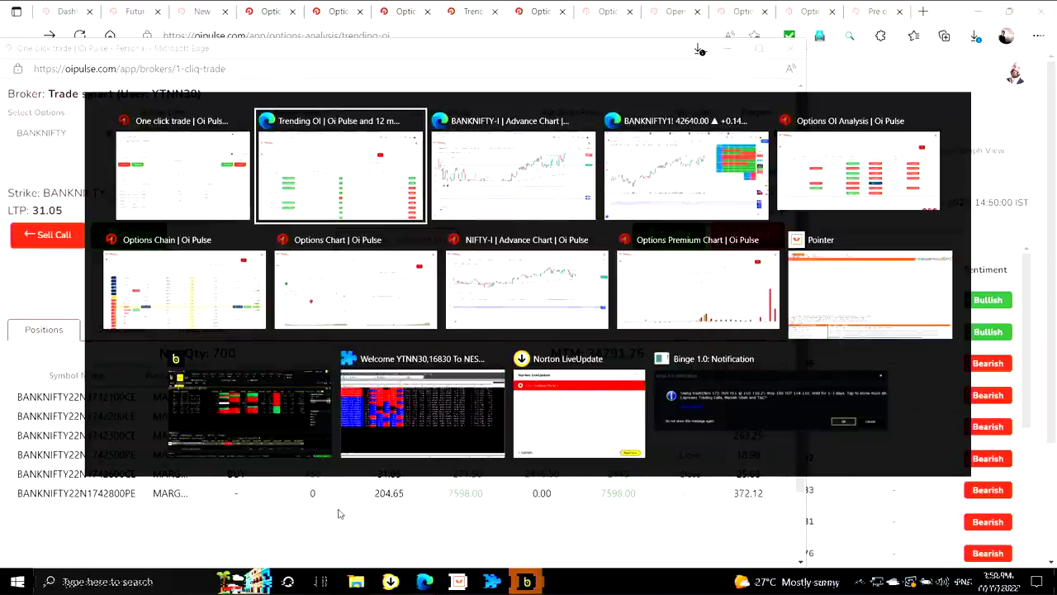
pyautogui.hotkey('alt', 'Tab')
pyautogui.click(775, 154)
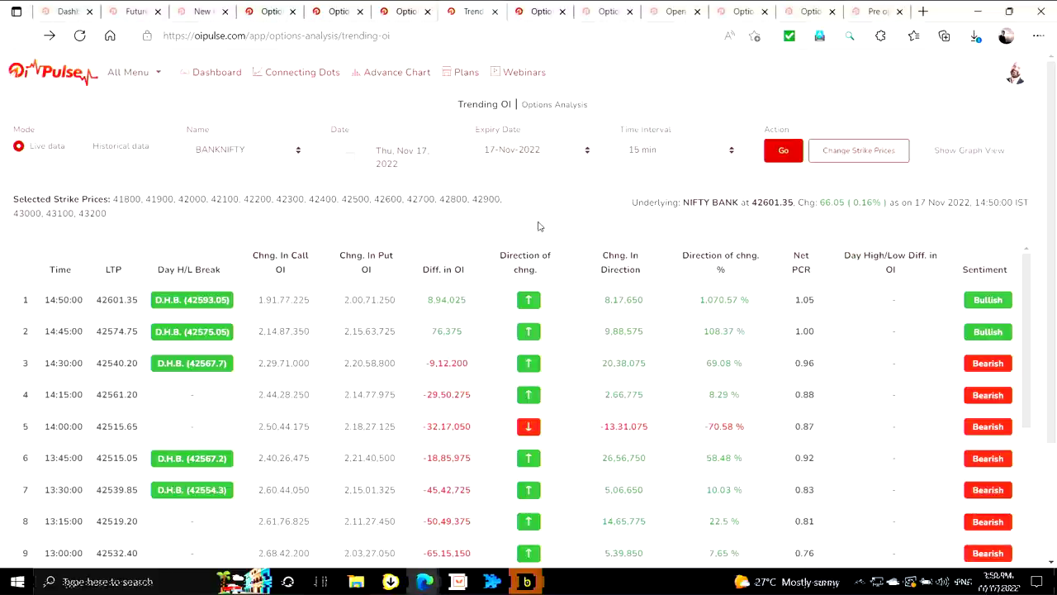
# Rescale the BANKNIFTY-I 3-minute Advance Chart to compare current candles with the previous session, and recheck the one click trade positions
pyautogui.hotkey('alt', 'Tab')
pyautogui.hotkey('alt', 'Tab')
pyautogui.hotkey('alt', 'Tab')
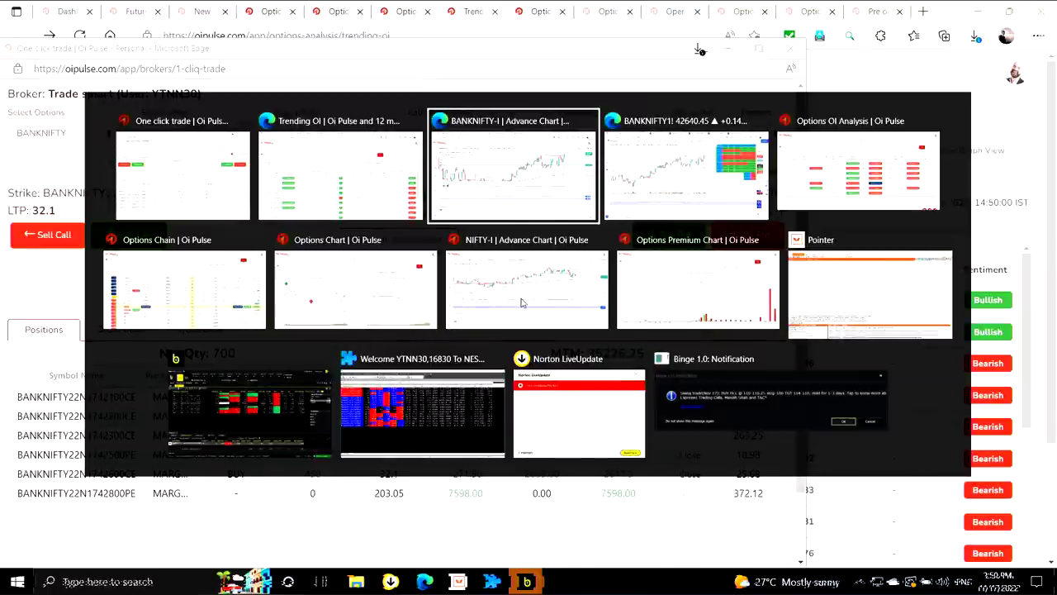
pyautogui.moveTo(1016, 198); pyautogui.dragTo(1028, 237)
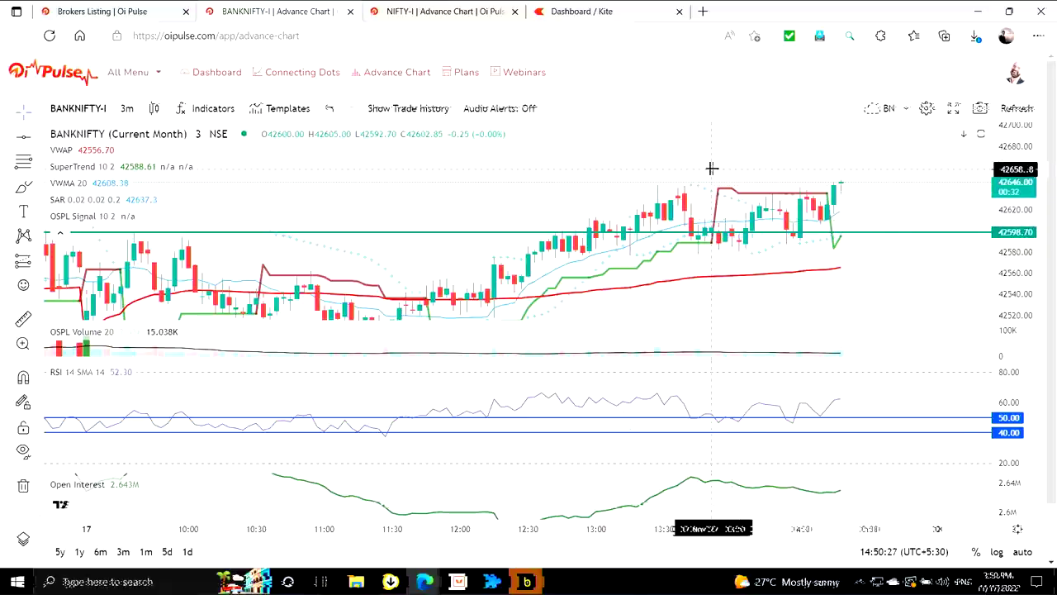
pyautogui.scroll(-3, 776, 178)
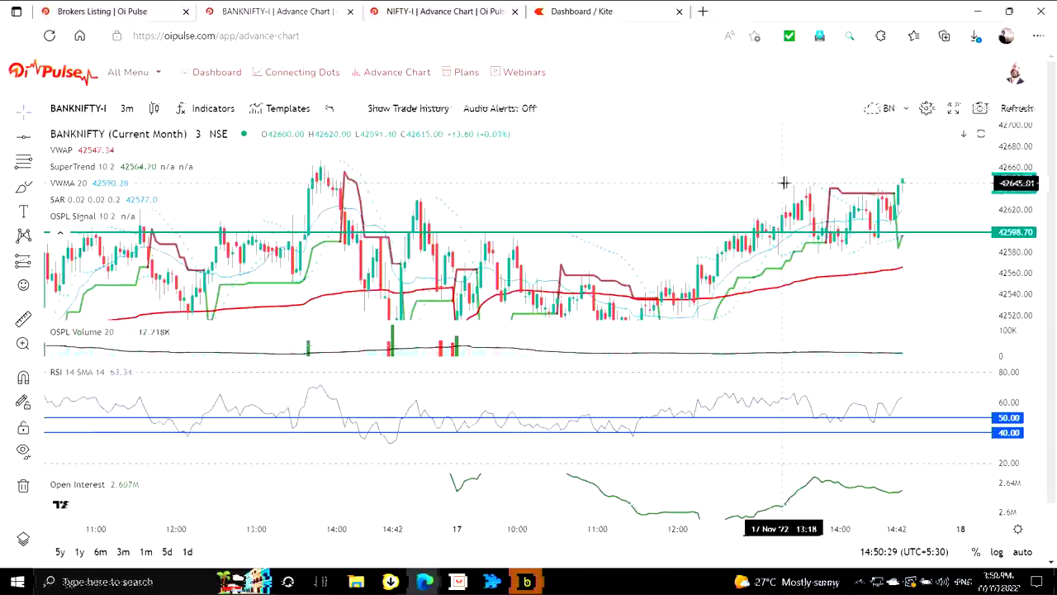
pyautogui.scroll(3, 826, 194)
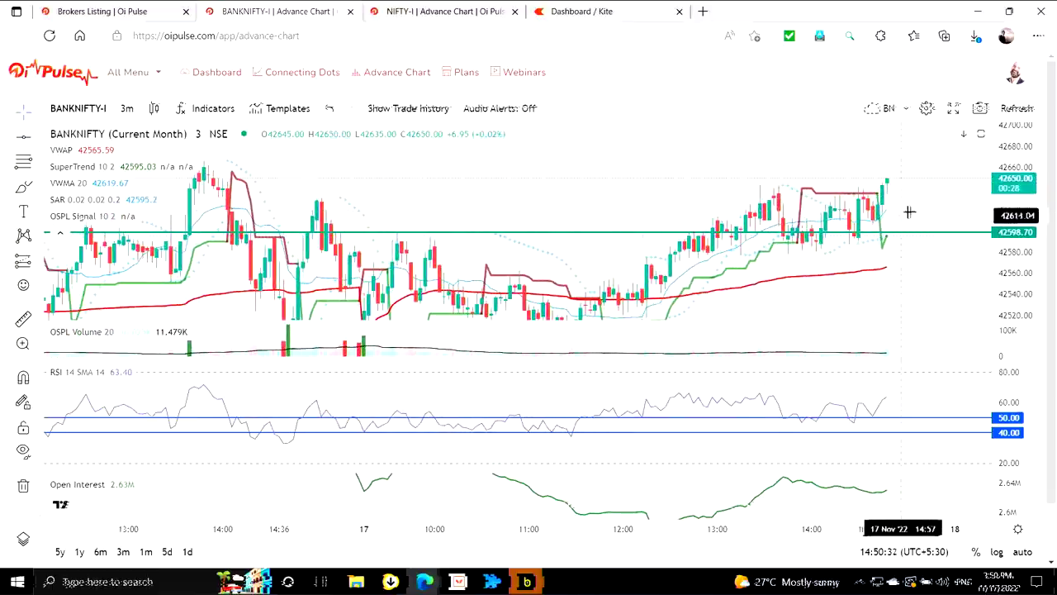
pyautogui.hotkey('shift', 't')
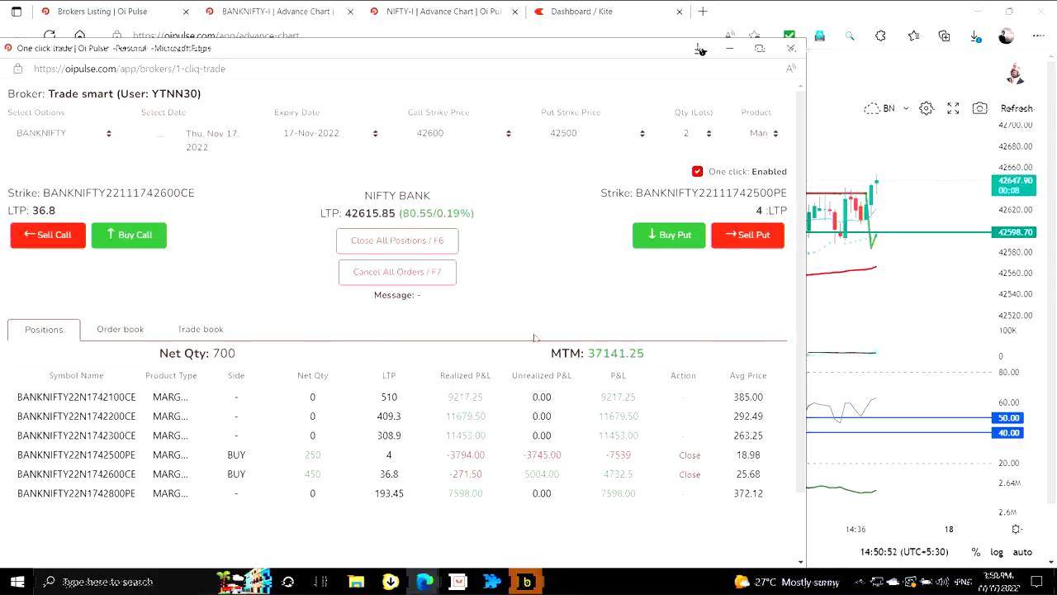
pyautogui.scroll(-1, 908, 276)
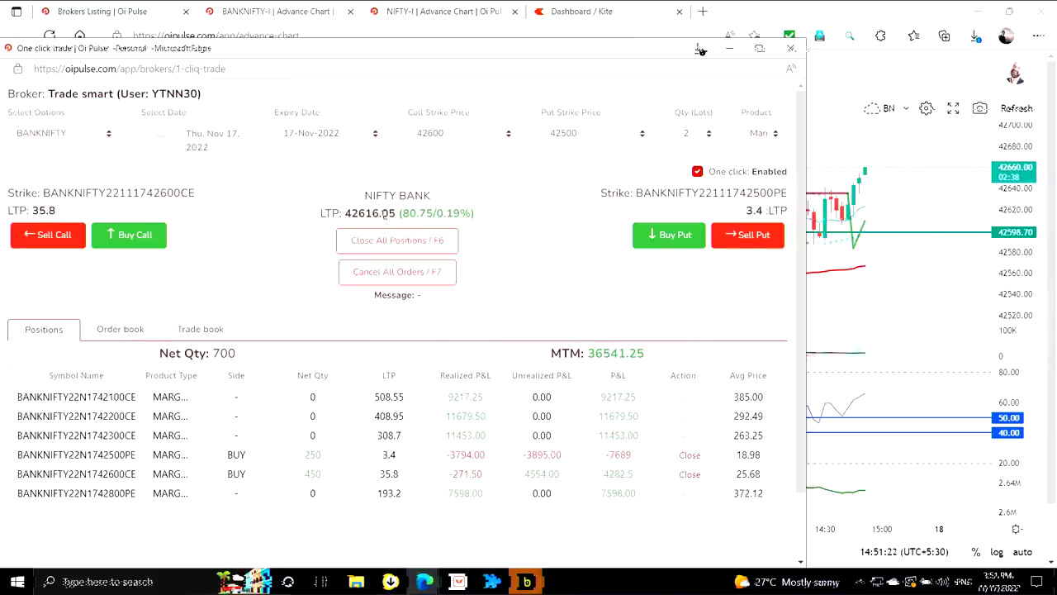
# Switch to TradingView and look through the BANKNIFTY and NIFTY futures 3-minute charts
pyautogui.hotkey('alt', 'Tab')
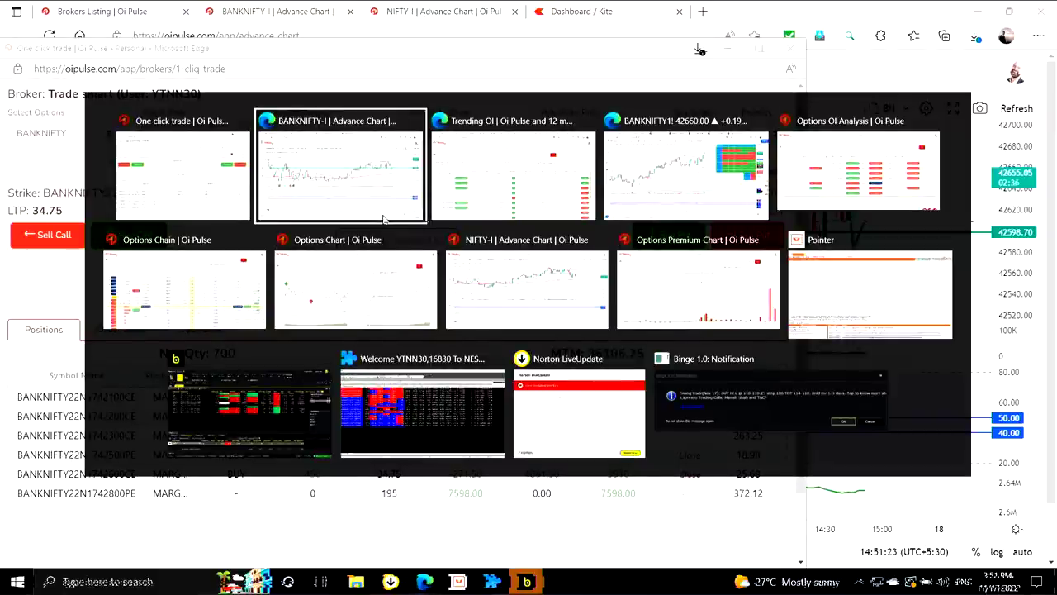
pyautogui.hotkey('alt', 'Tab')
pyautogui.hotkey('alt', 'Tab')
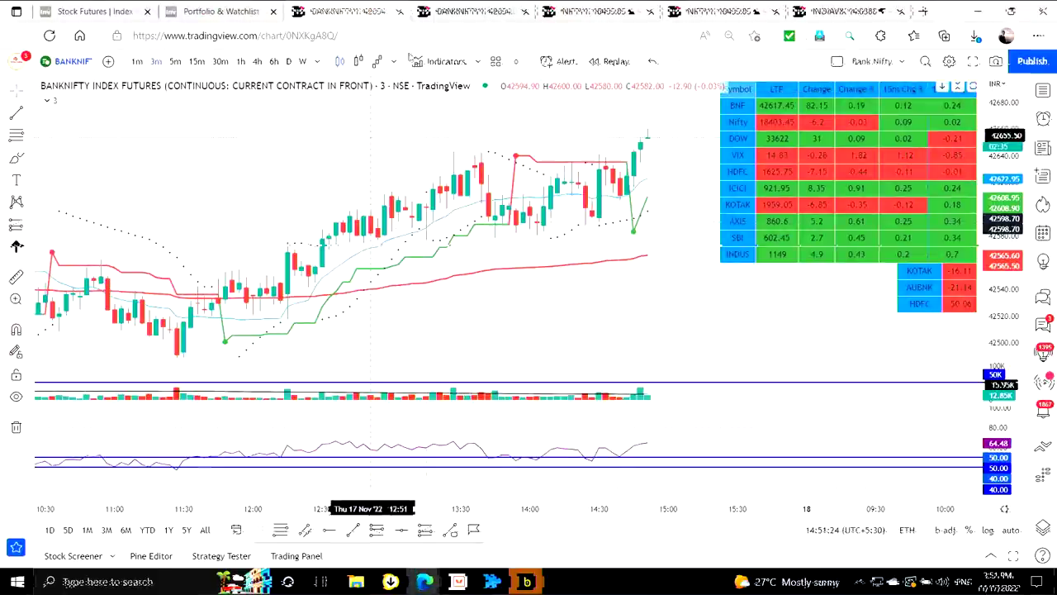
pyautogui.click(731, 7)
pyautogui.click(462, 10)
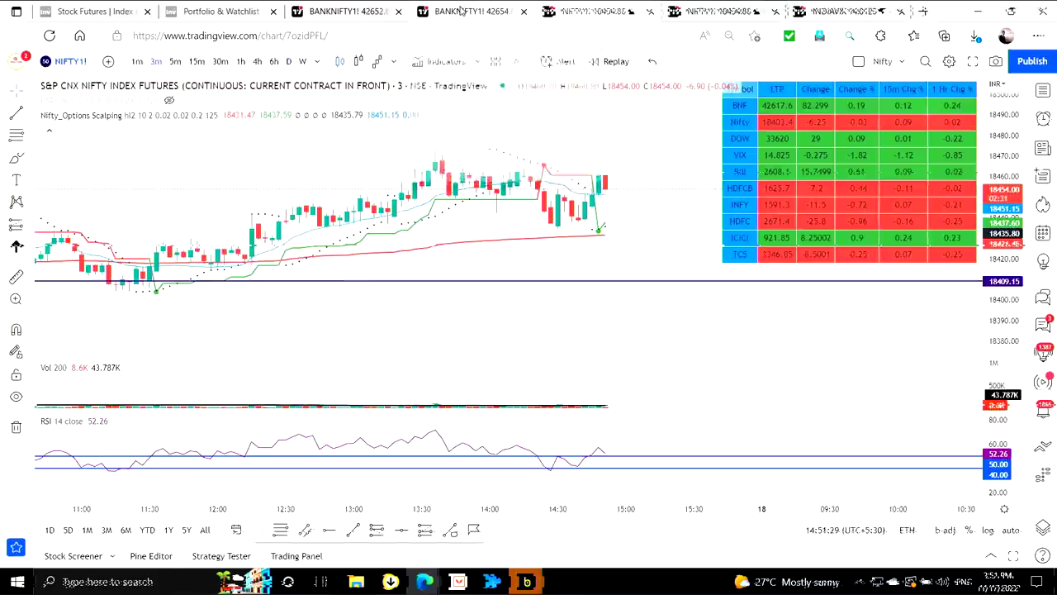
# Load the saved Expiry last 30 chart layout in place of the Nifty Daily view
pyautogui.click(734, 7)
pyautogui.click(733, 6)
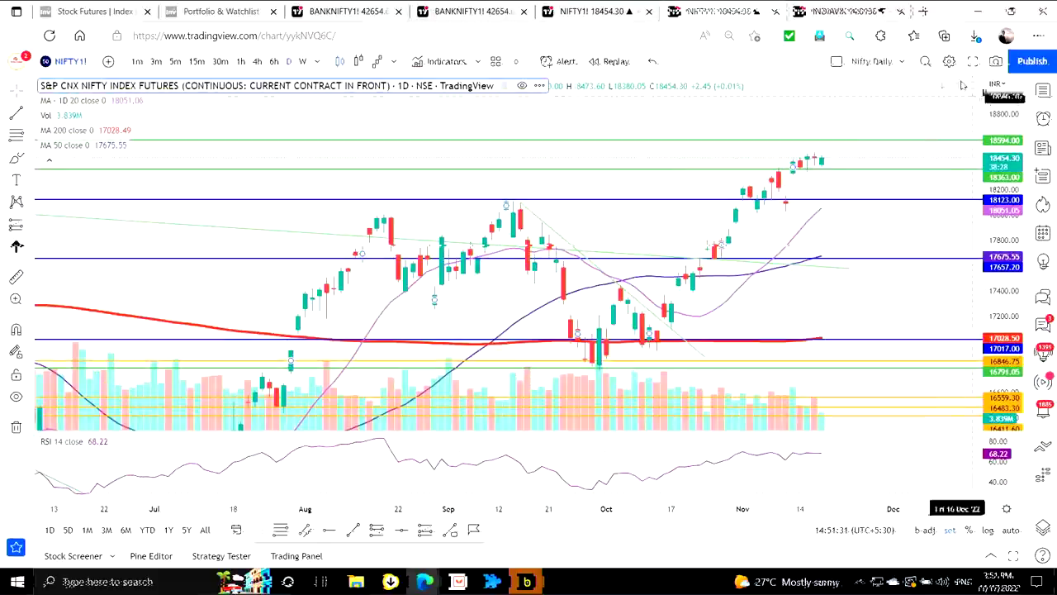
pyautogui.click(903, 63)
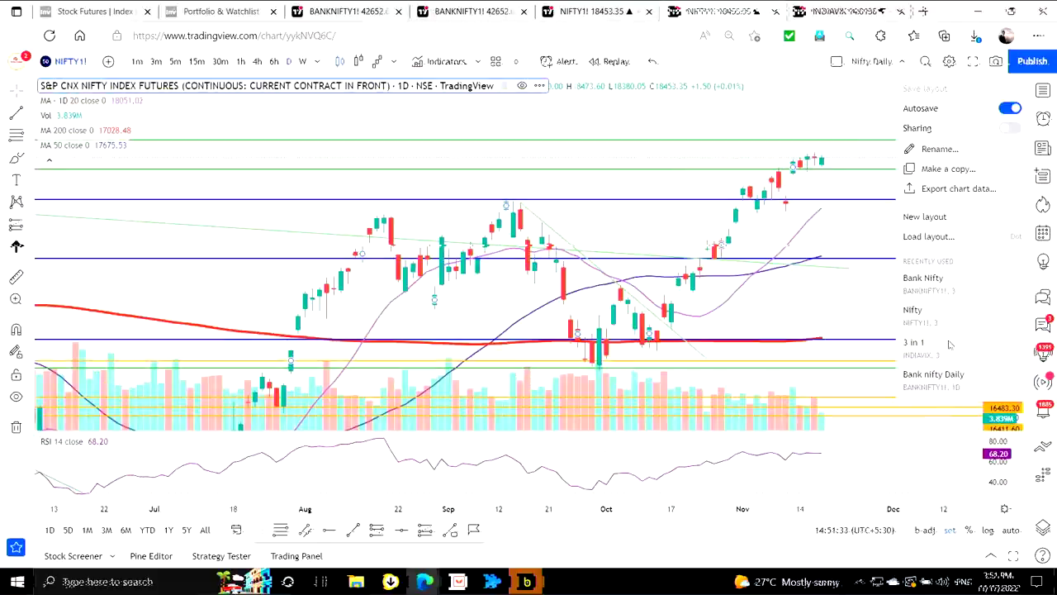
pyautogui.click(927, 236)
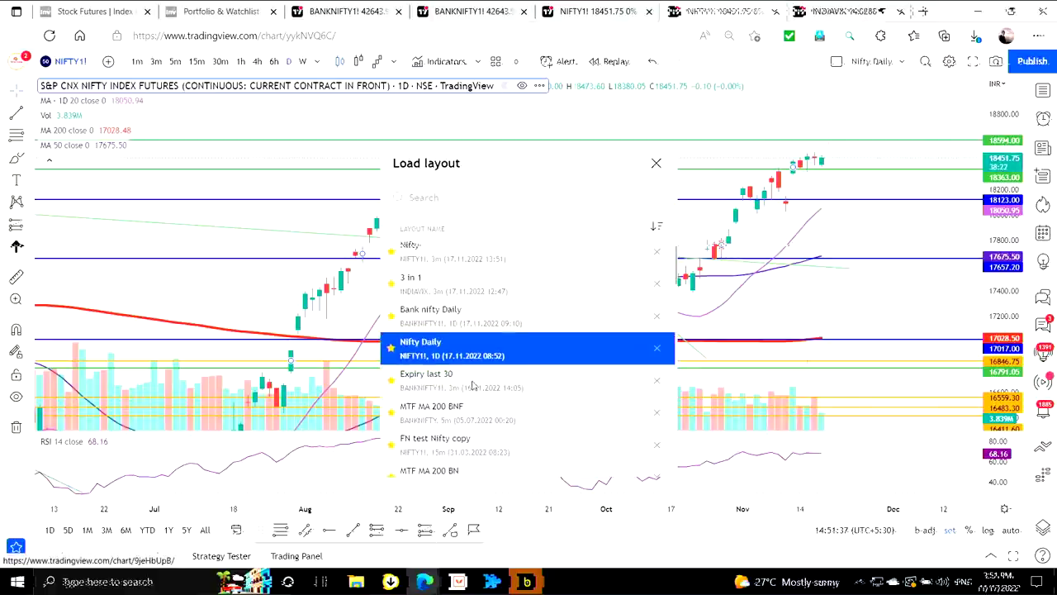
pyautogui.click(475, 386)
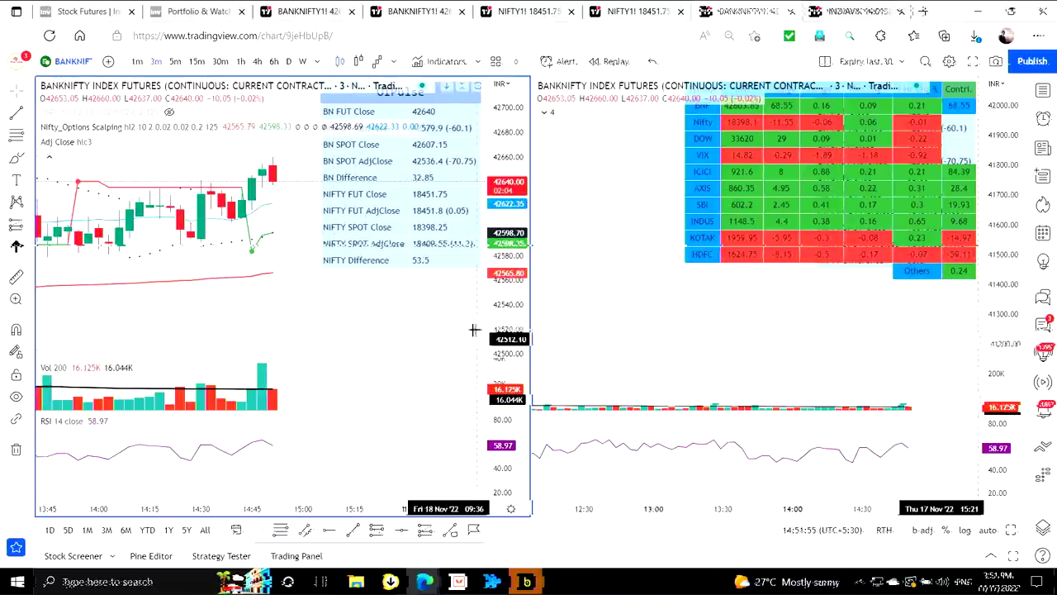
# Look through the BANKNIFTY futures daily and 3-minute charts and check the one click trade positions
pyautogui.hotkey('alt', 'Tab')
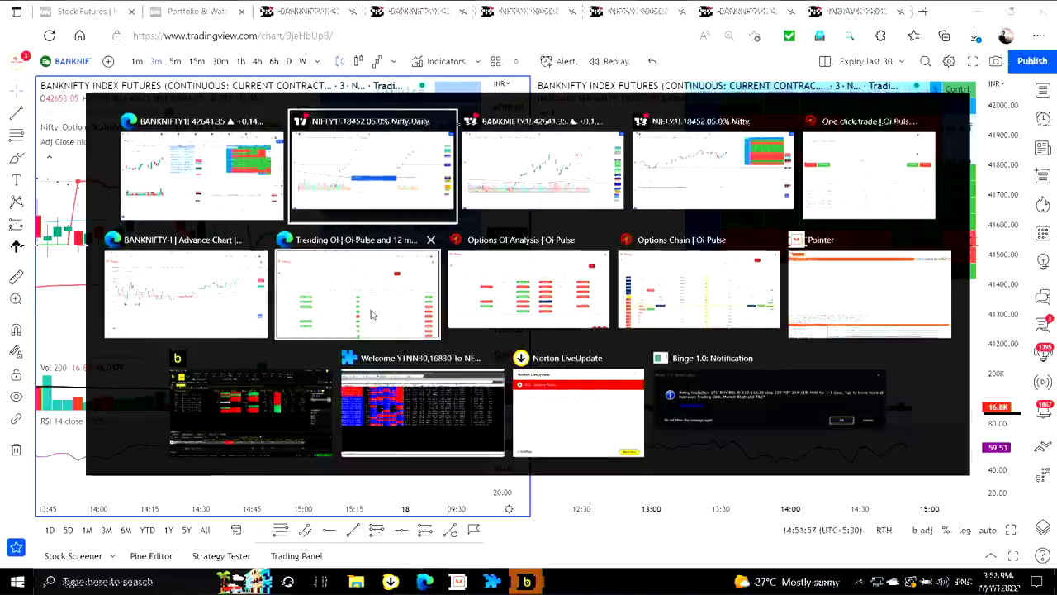
pyautogui.click(447, 10)
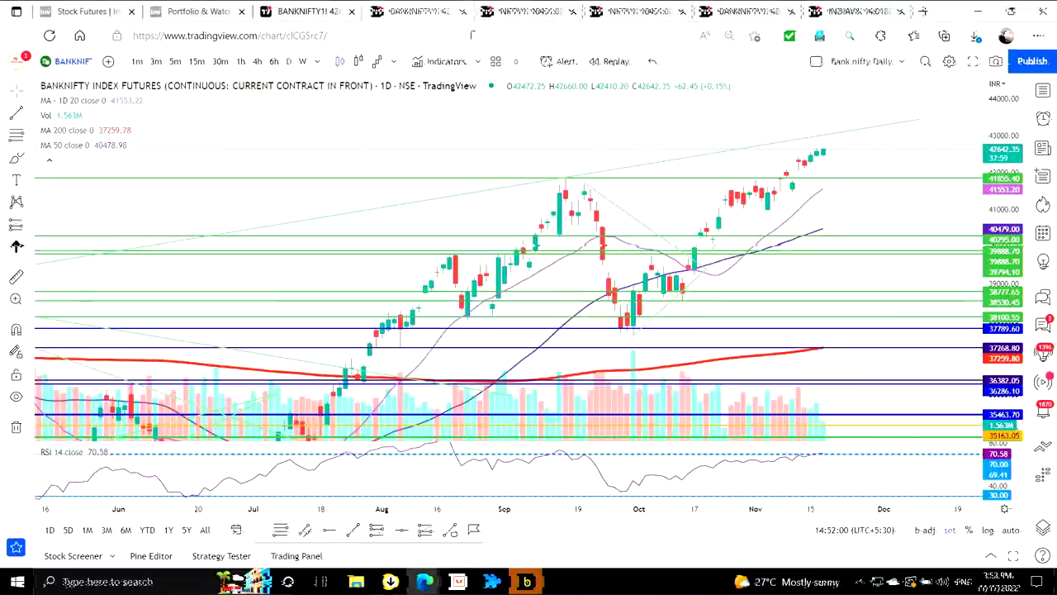
pyautogui.click(321, 9)
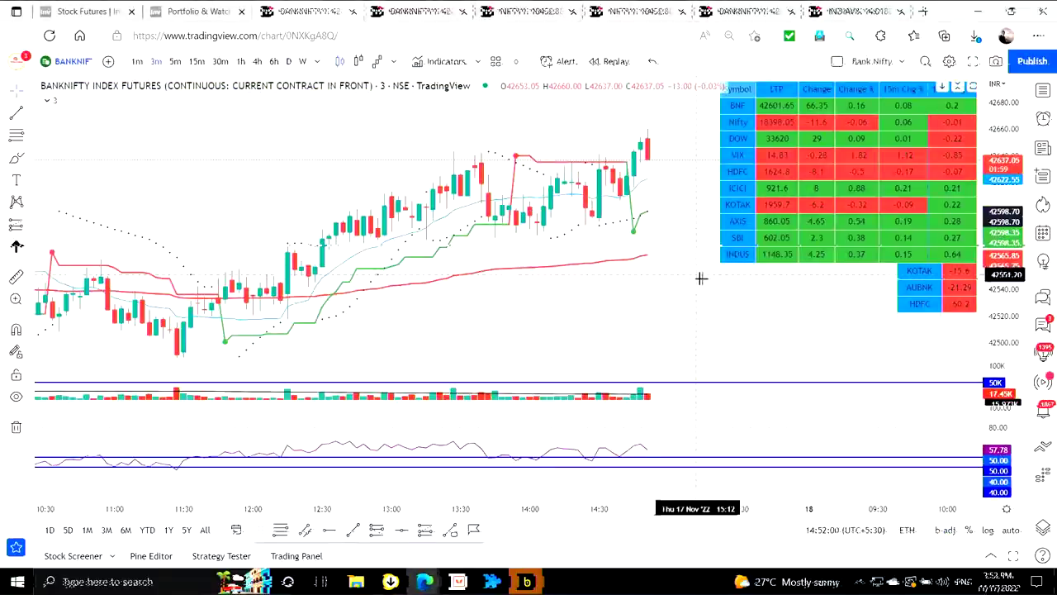
pyautogui.hotkey('alt', 'Tab')
pyautogui.press('Tab')
pyautogui.press('Tab')
pyautogui.press('Tab')
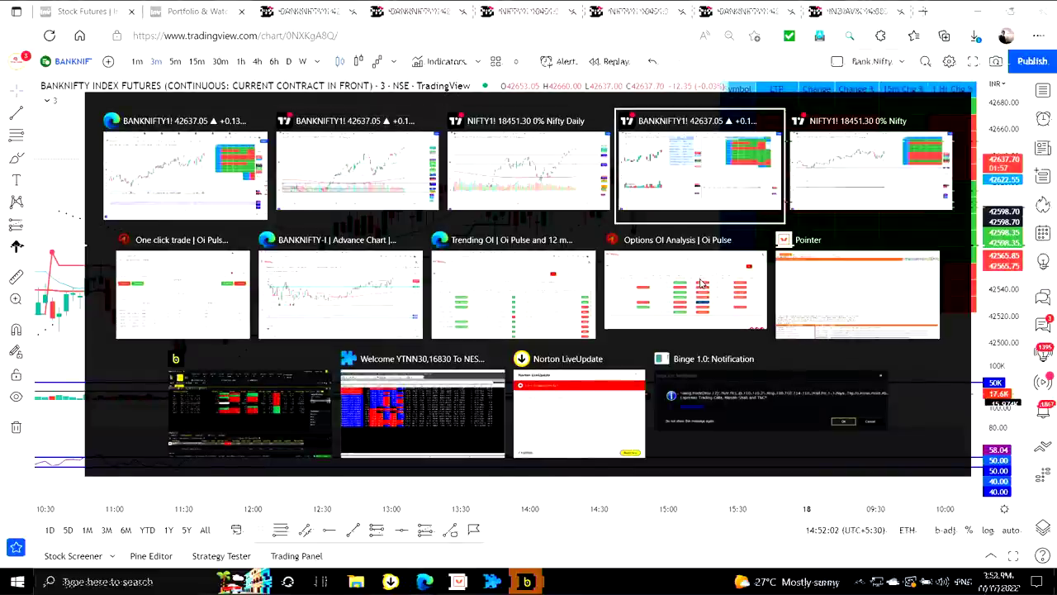
pyautogui.press('Tab')
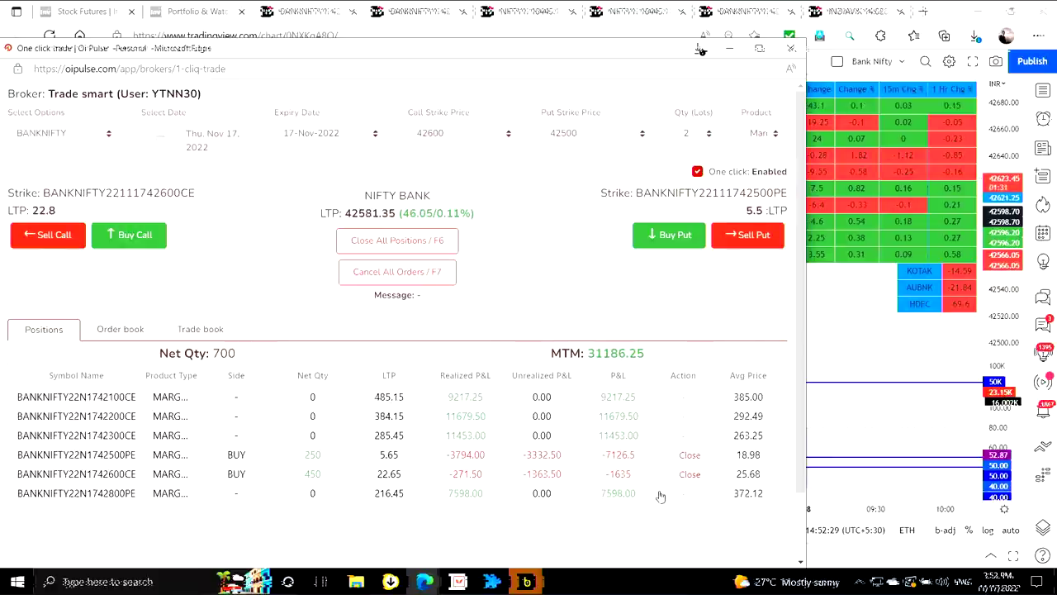
# Shift and rescale the BANKNIFTY futures 3-minute chart around the latest candles, and recheck the one click trade positions
pyautogui.hotkey('alt', 'Tab')
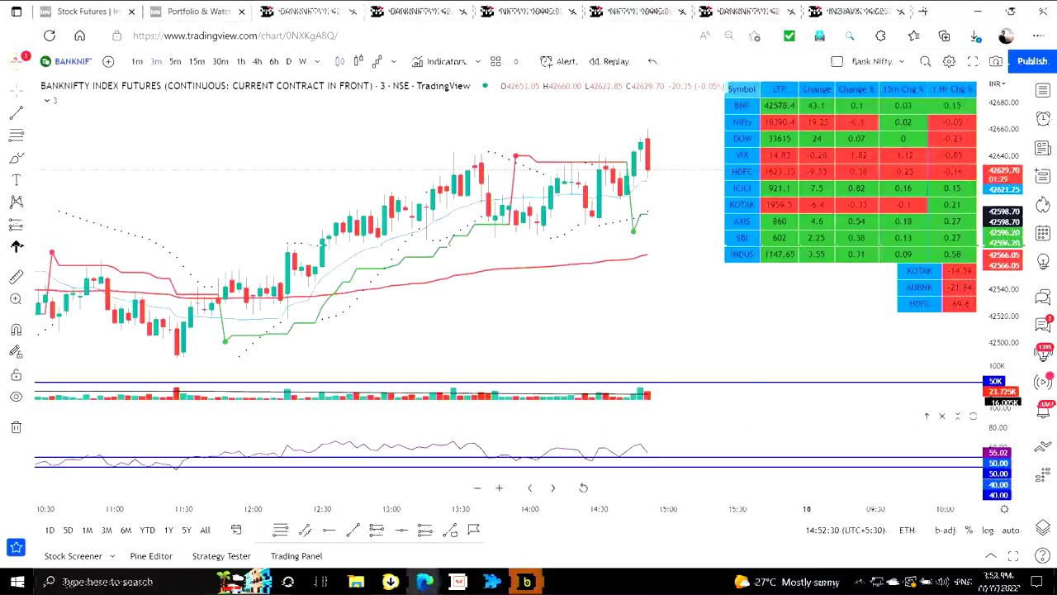
pyautogui.moveTo(702, 297); pyautogui.dragTo(671, 299)
pyautogui.moveTo(1002, 158); pyautogui.dragTo(1002, 177)
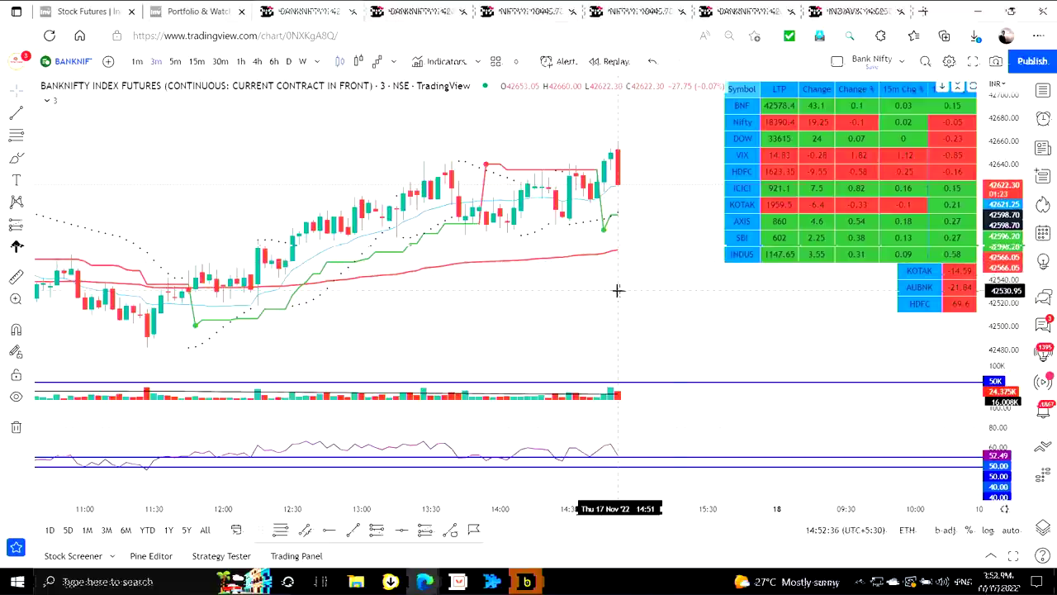
pyautogui.hotkey('alt', 'Tab')
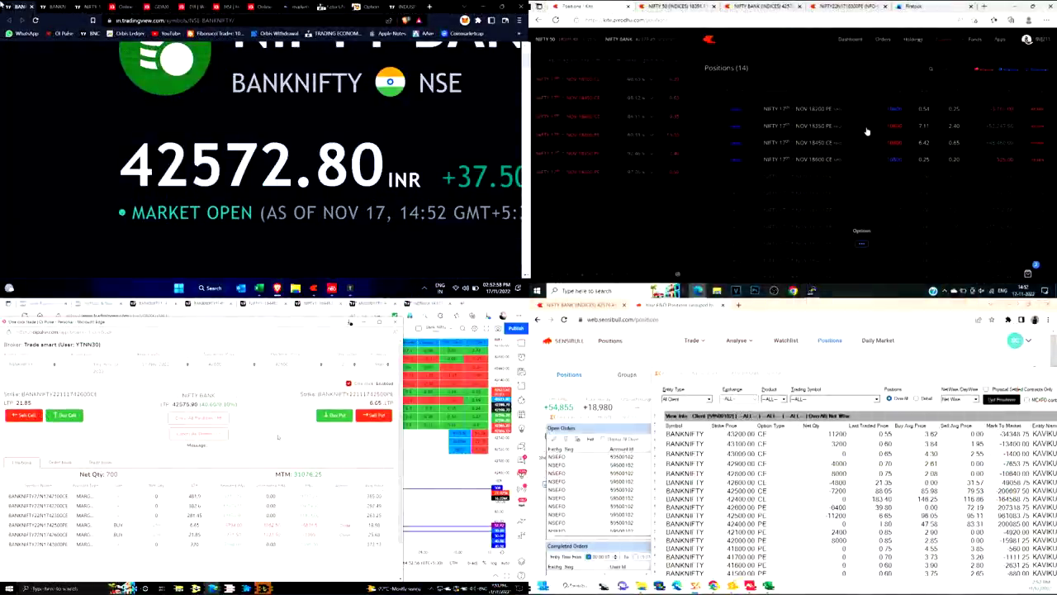
pyautogui.click(863, 127)
pyautogui.click(822, 138)
pyautogui.hotkey('alt', 'Tab')
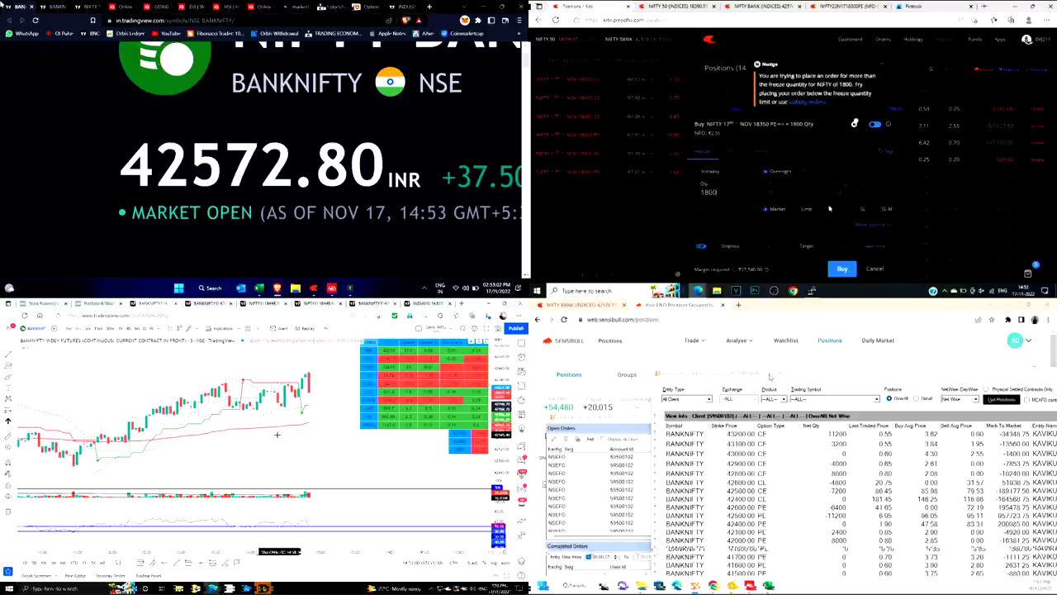
pyautogui.hotkey('alt', 'Tab')
pyautogui.click(875, 269)
# Open the call push basket in Kite's orders and check the NIFTY 50 chart before executing it
pyautogui.click(890, 42)
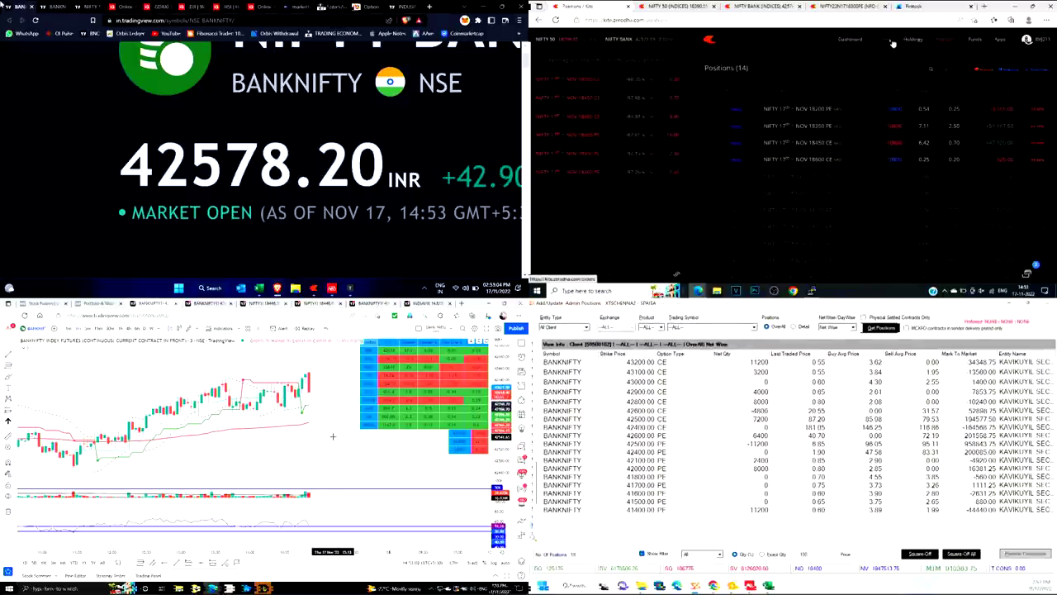
pyautogui.click(771, 63)
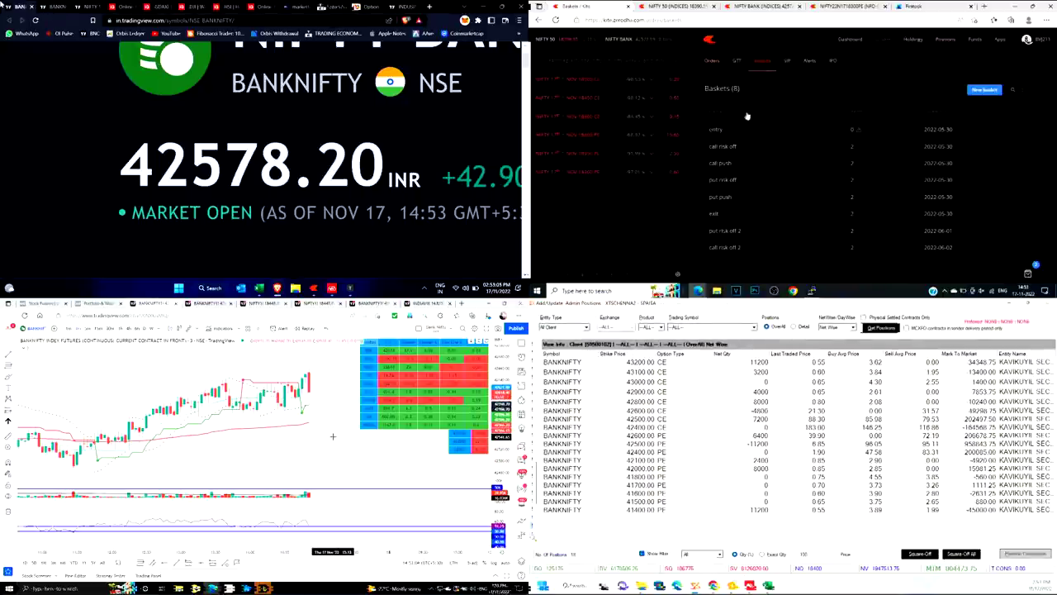
pyautogui.click(727, 169)
pyautogui.hotkey('ctrl', 'Tab')
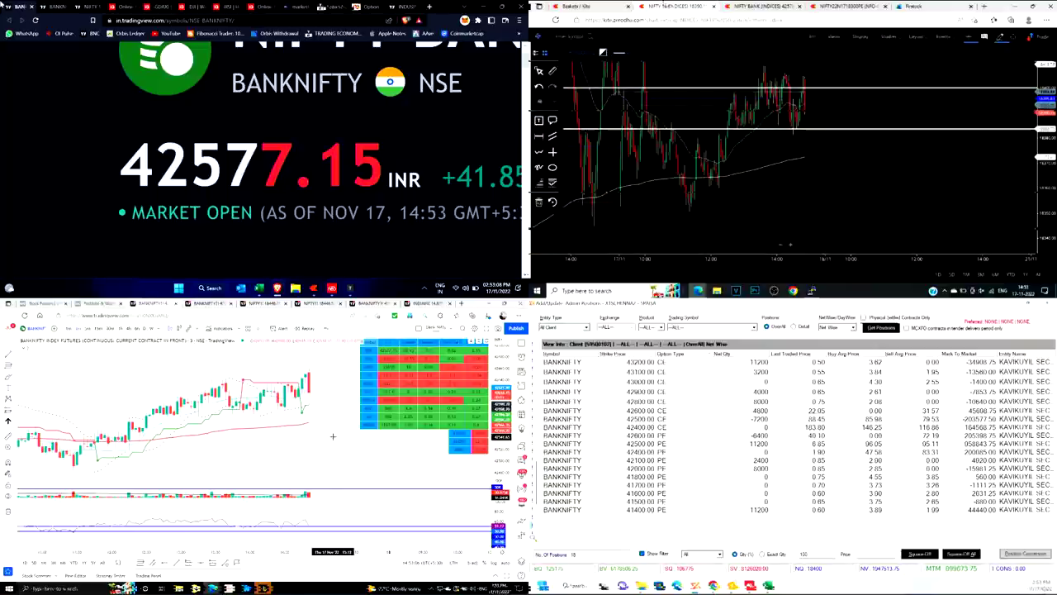
pyautogui.moveTo(844, 126); pyautogui.dragTo(830, 146)
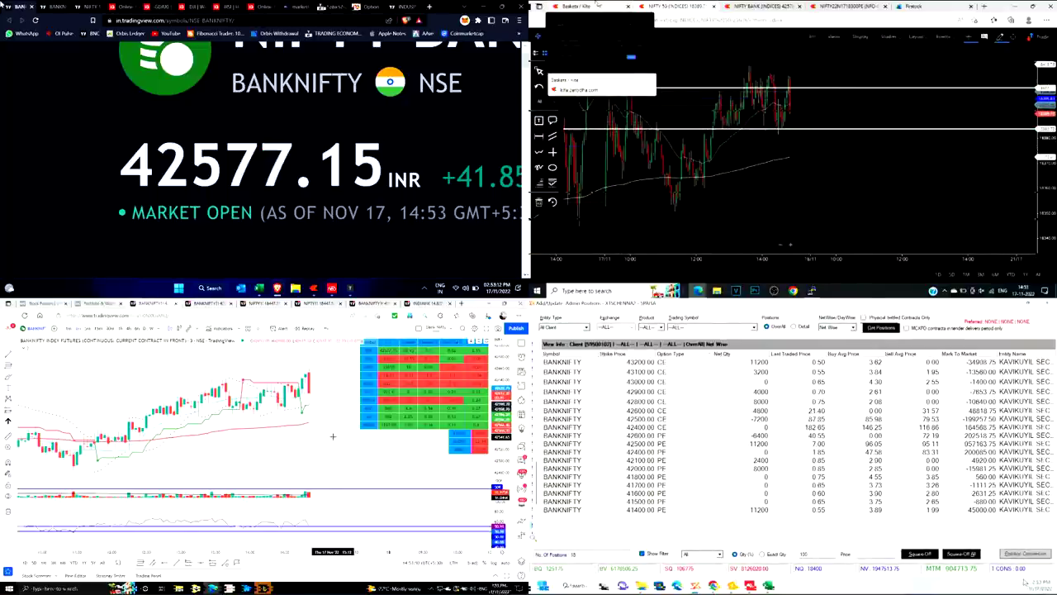
# Execute the call push basket, buying 1800 NIFTY 18450 CE and selling 1800 NIFTY 18400 CE
pyautogui.click(578, 6)
pyautogui.click(896, 209)
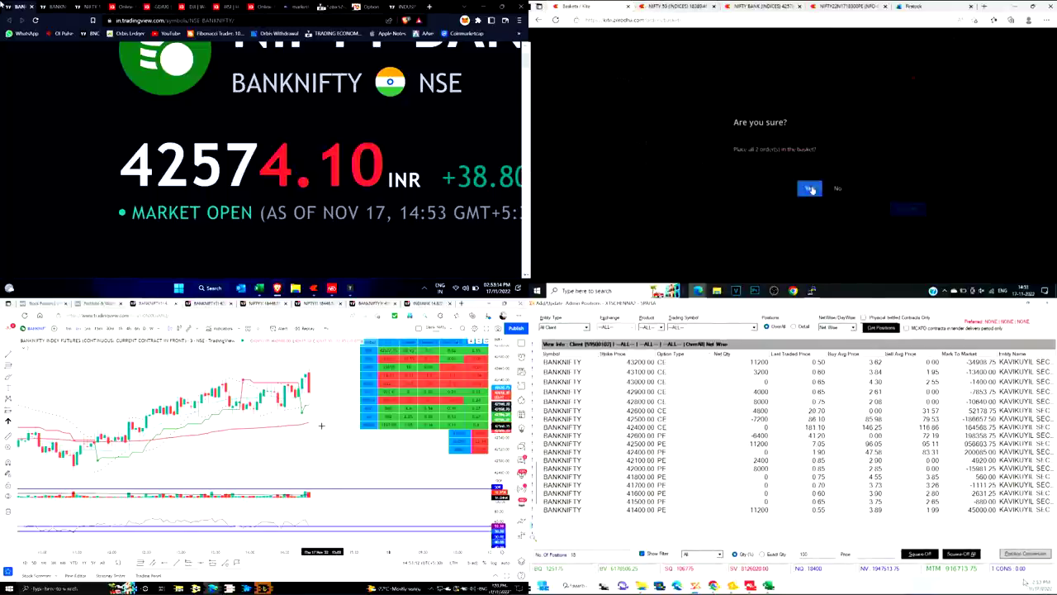
pyautogui.click(810, 189)
# Set the one click trade call strike to 42300 and execute both orders of the call push basket again
pyautogui.hotkey('alt', 'Tab')
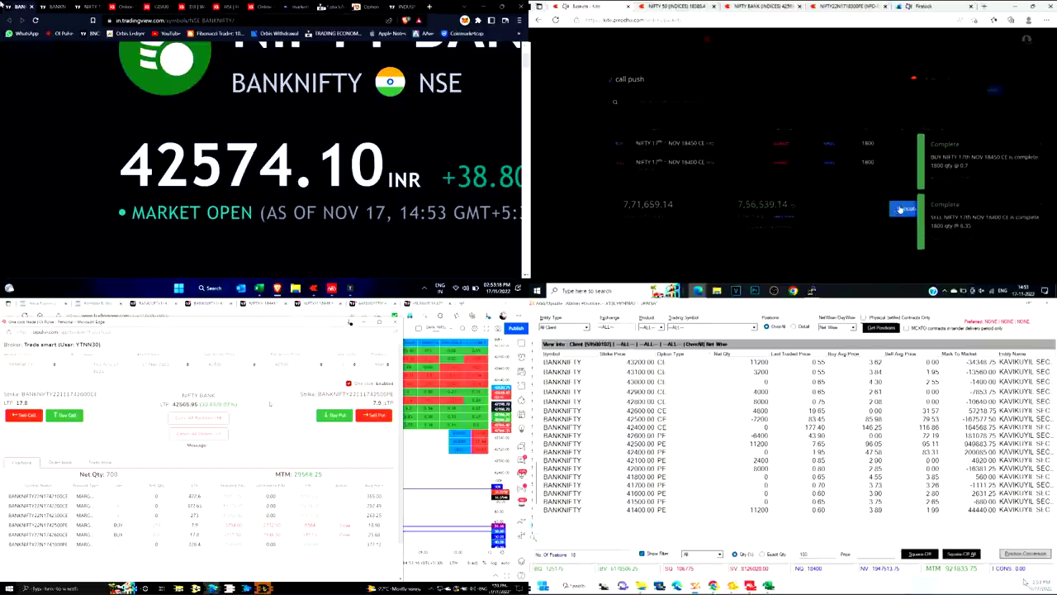
pyautogui.click(901, 209)
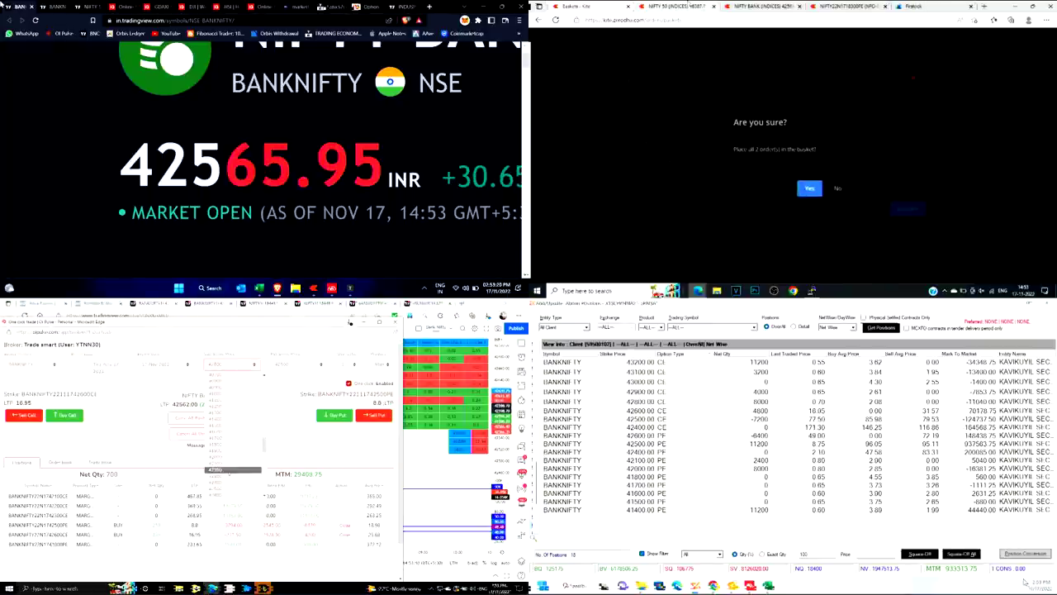
pyautogui.press('Return')
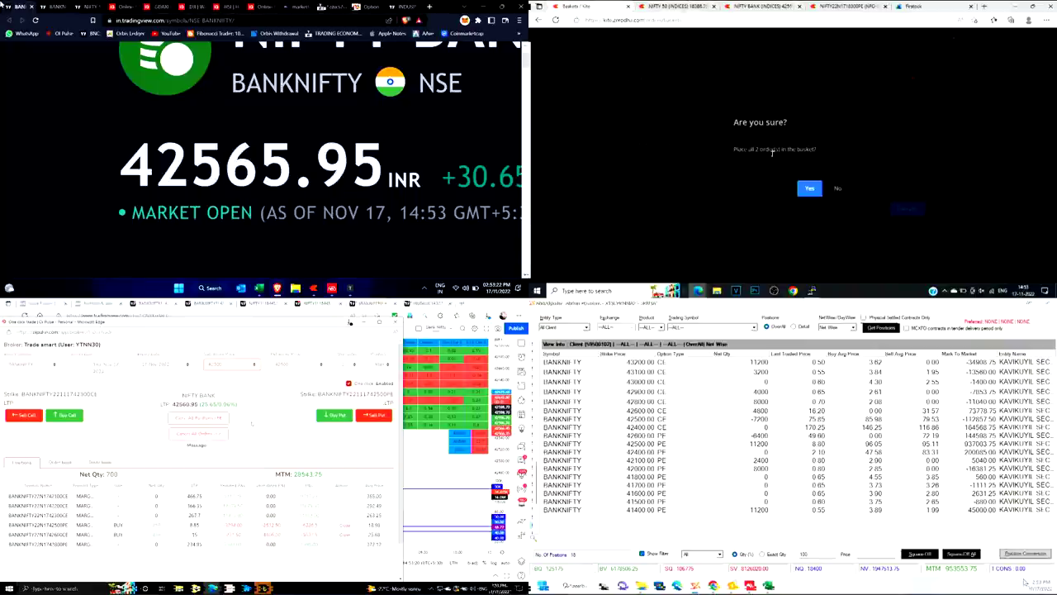
pyautogui.click(810, 190)
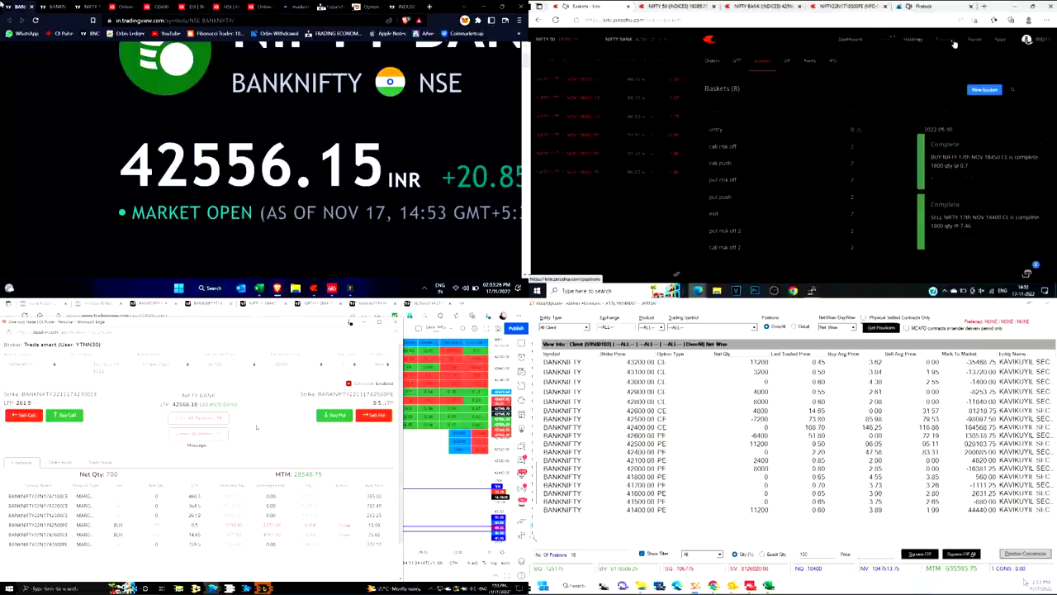
# Review the Kite positions and executed orders, and check the BANKNIFTY OI Analysis and one click trade positions
pyautogui.click(954, 44)
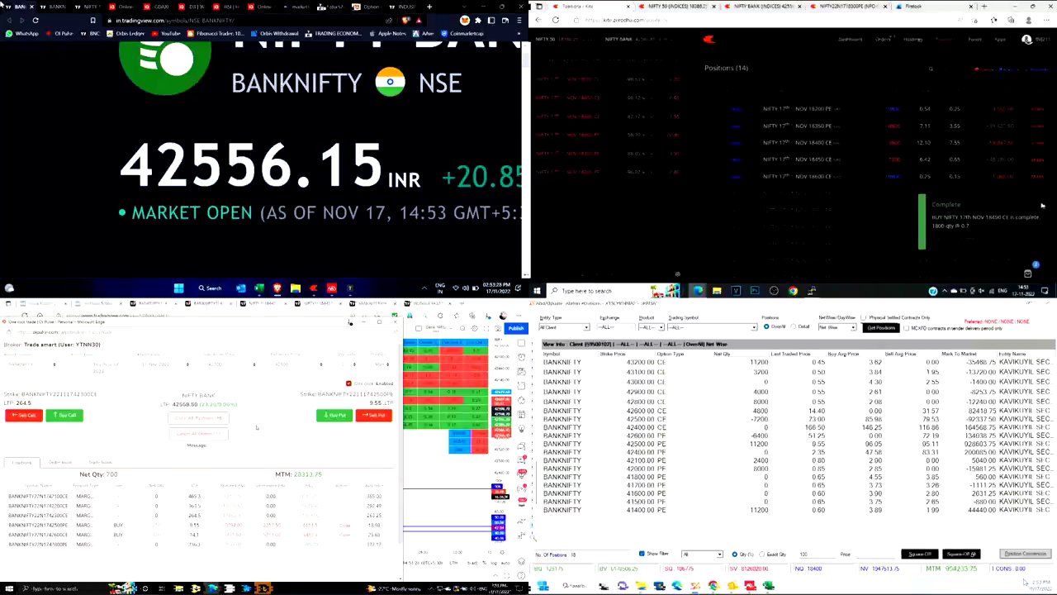
pyautogui.scroll(-3, 867, 207)
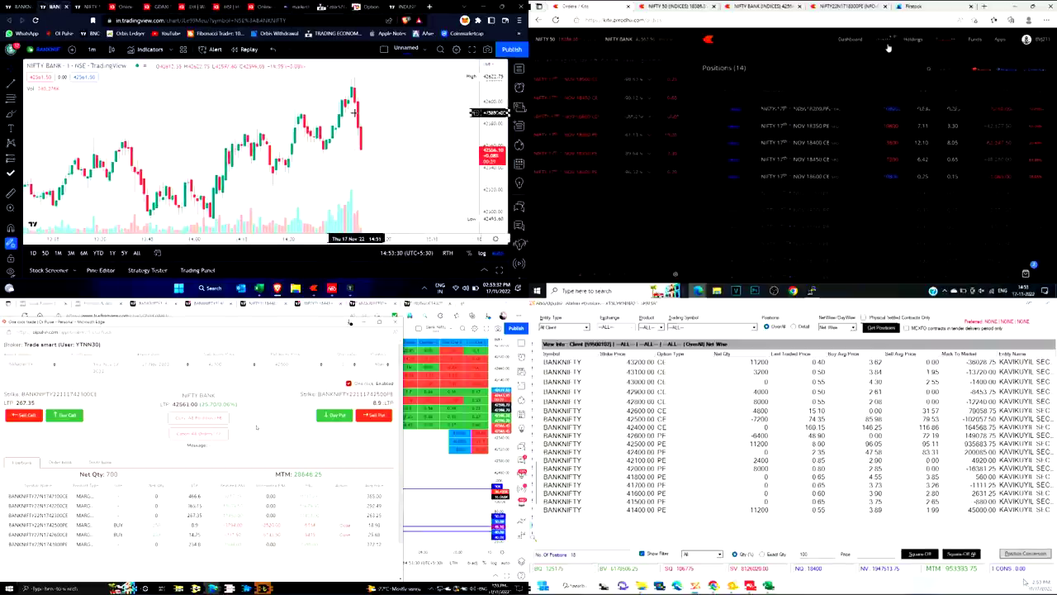
pyautogui.hotkey('alt', 'Tab')
pyautogui.hotkey('alt', 'Tab')
pyautogui.hotkey('alt', 'Tab')
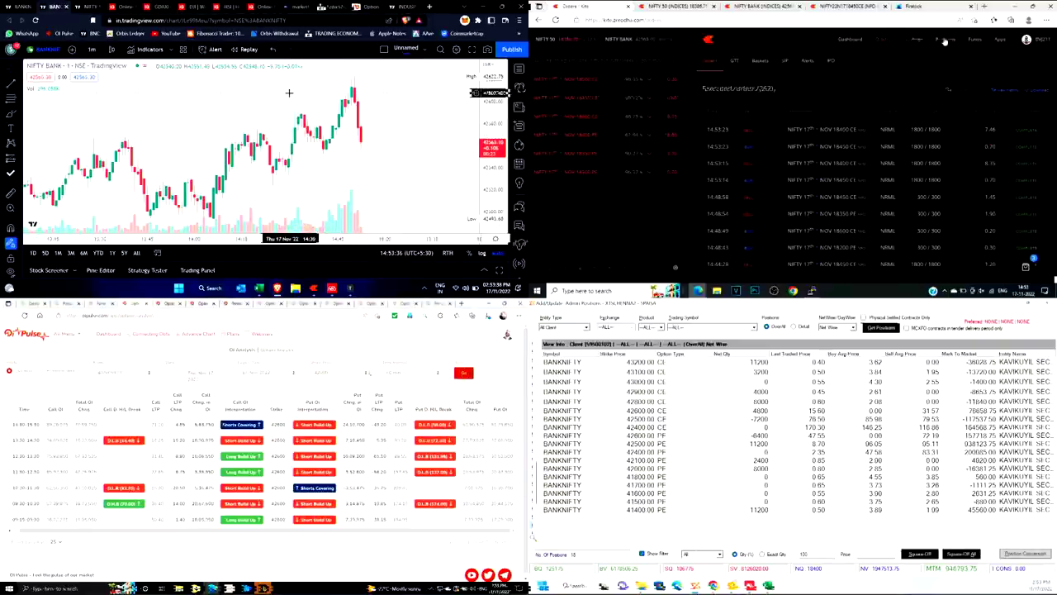
pyautogui.hotkey('alt', 'Tab')
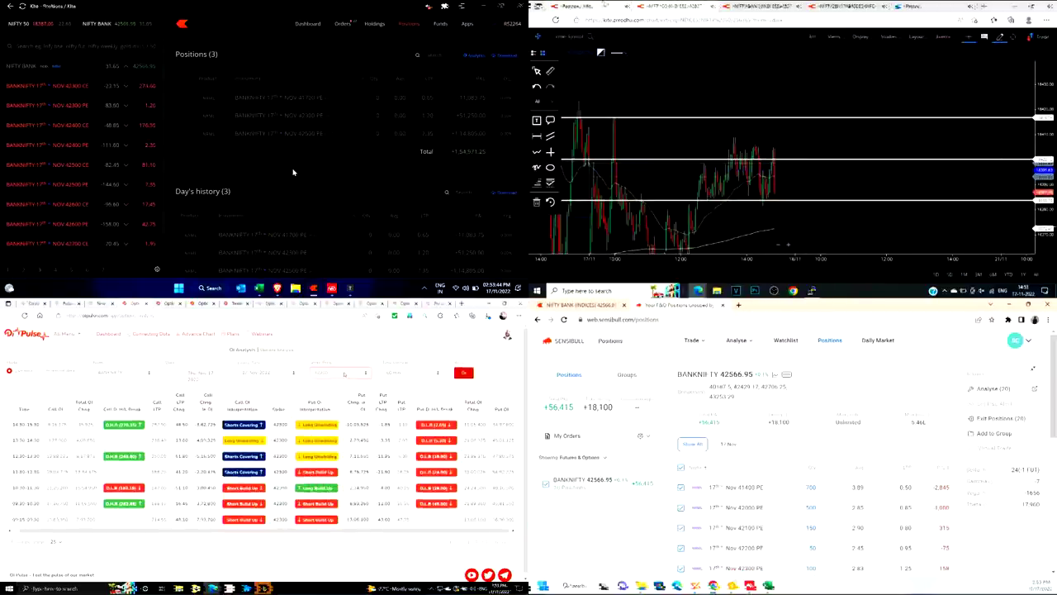
pyautogui.hotkey('alt', 'Tab')
# Prepare a market buy order in Kite for BANKNIFTY 17 NOV 42500 CE with a quantity of 900
pyautogui.moveTo(137, 165)
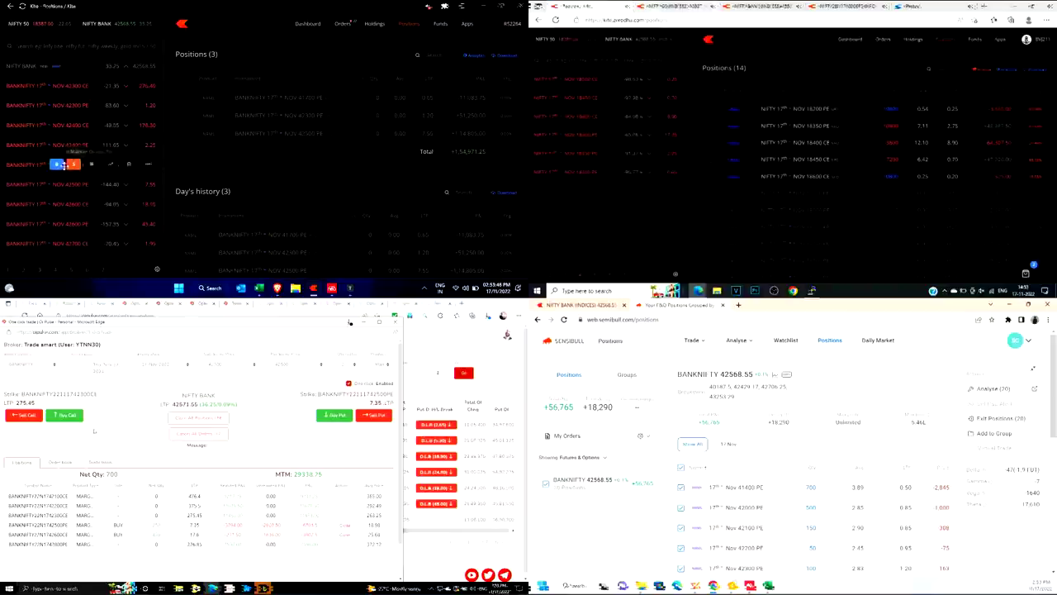
pyautogui.click(56, 165)
pyautogui.scroll(3, 831, 178)
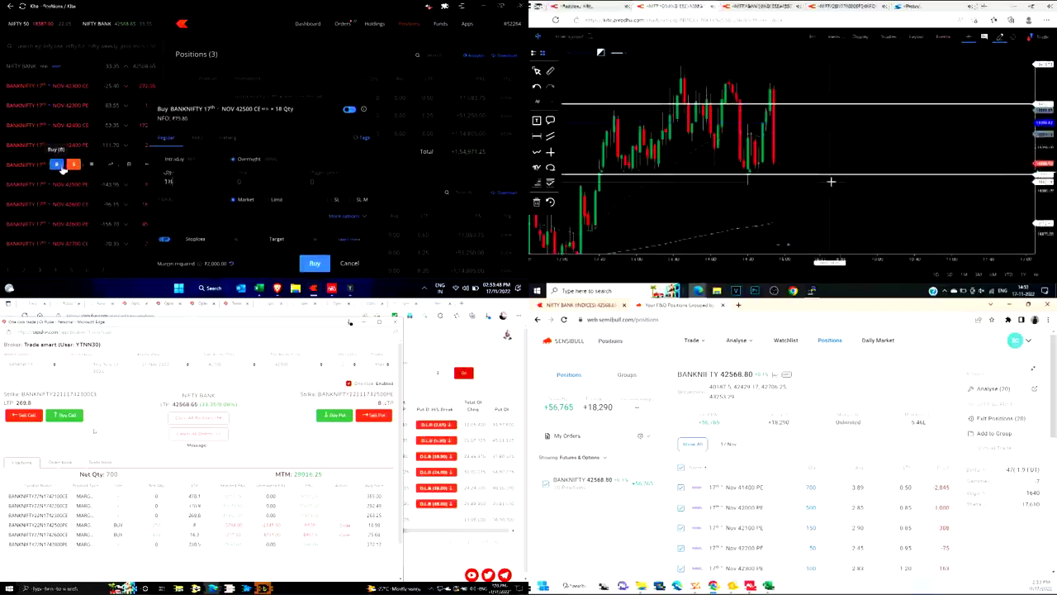
pyautogui.write('90')
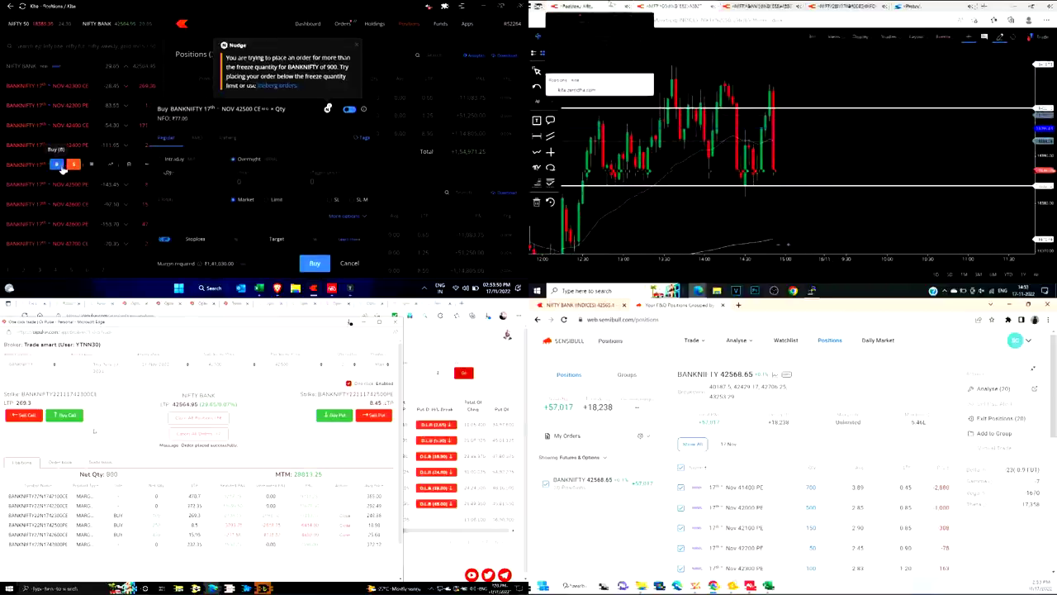
pyautogui.write('0')
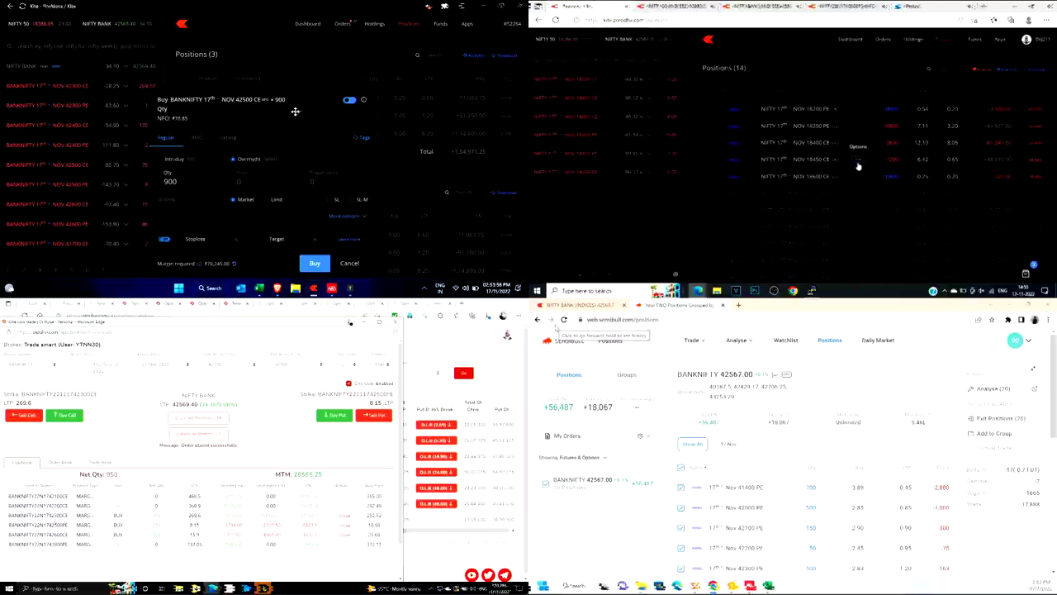
# Check the NIFTY index and 18400 CE and 18350 PE charts, and view the BANKNIFTY OI Analysis for strike 42400
pyautogui.click(858, 166)
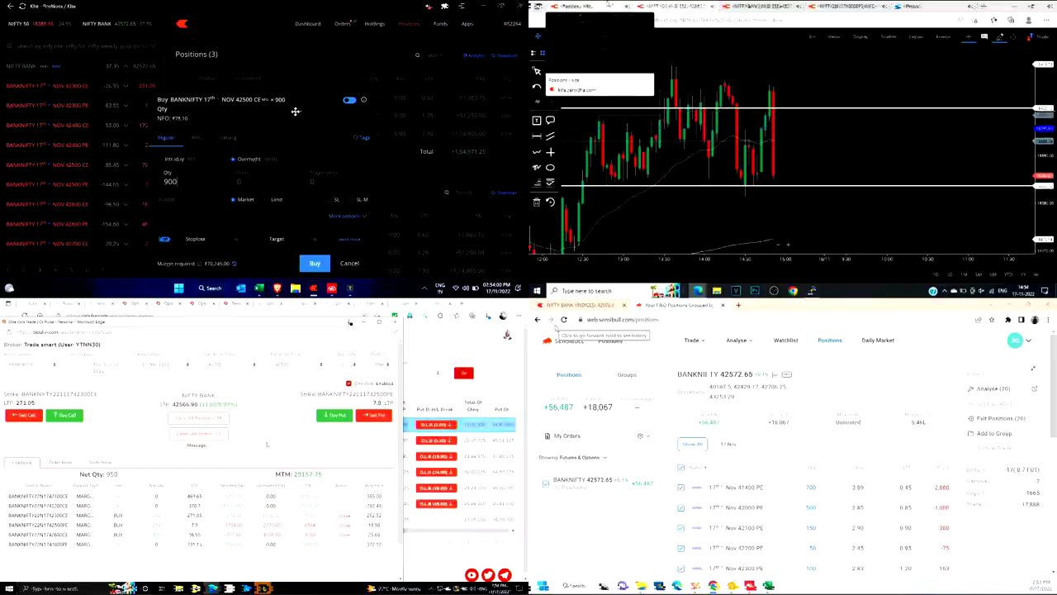
pyautogui.hotkey('alt', 'Tab')
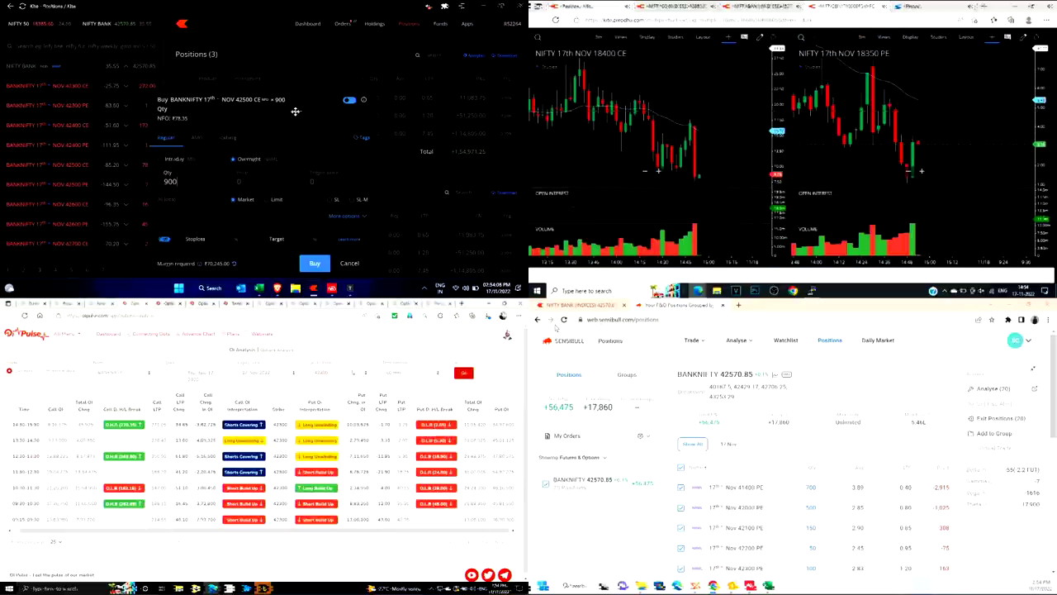
pyautogui.click(340, 373)
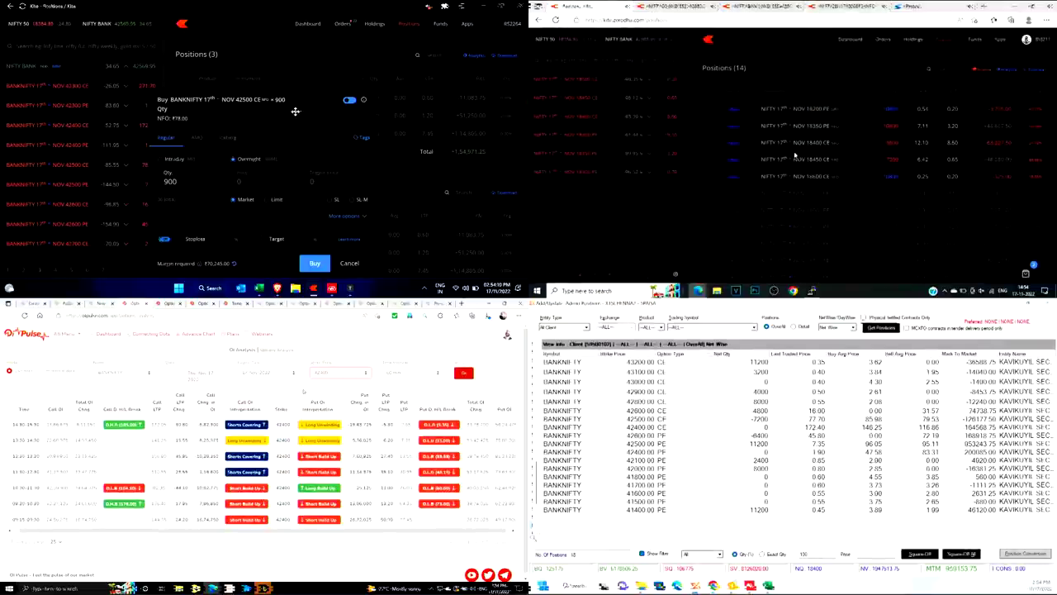
pyautogui.hotkey('alt', 'Tab')
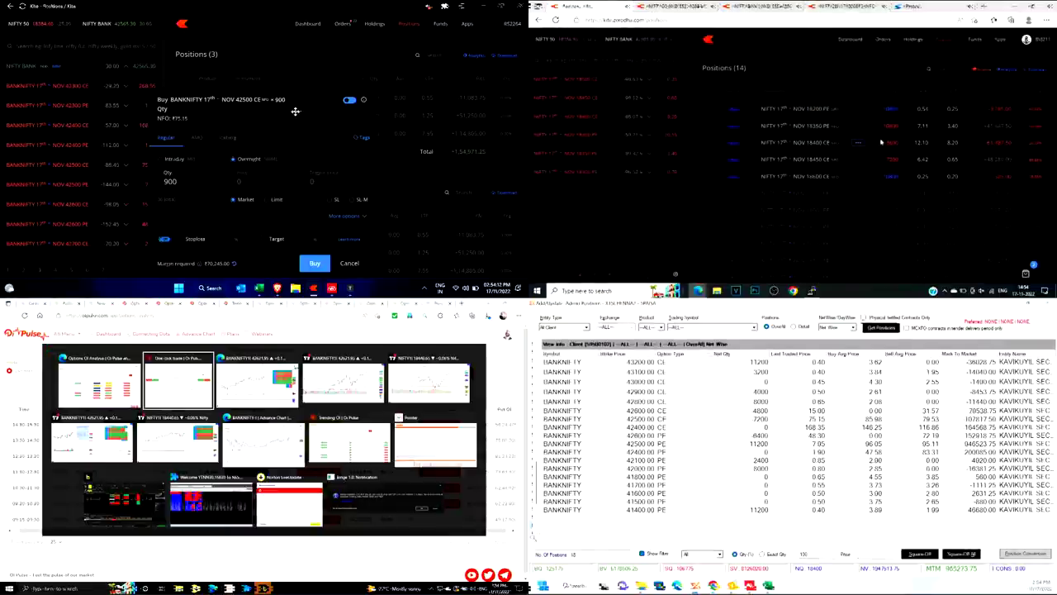
pyautogui.click(860, 144)
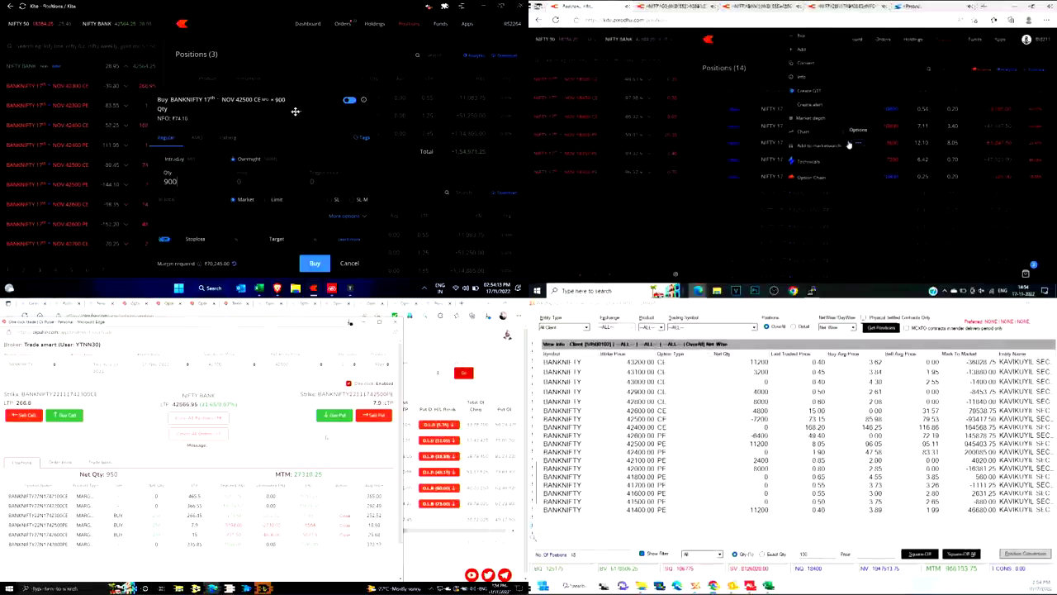
pyautogui.click(800, 48)
pyautogui.hotkey('alt', 'Tab')
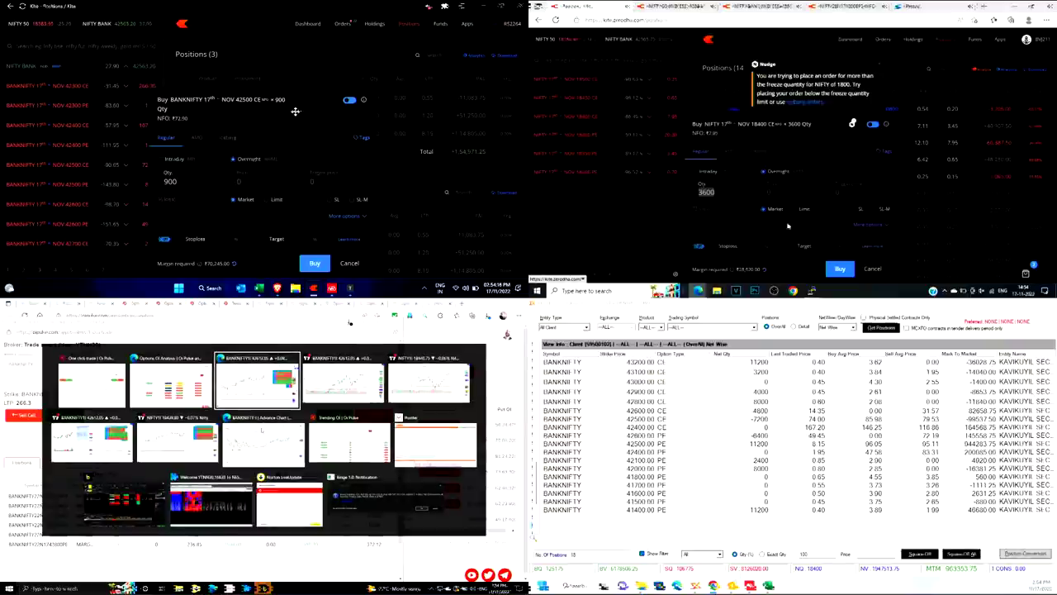
pyautogui.click(878, 267)
# Review the NIFTY orders in the Kite call push basket and check the Kotak Neo closed orders and positions
pyautogui.click(883, 38)
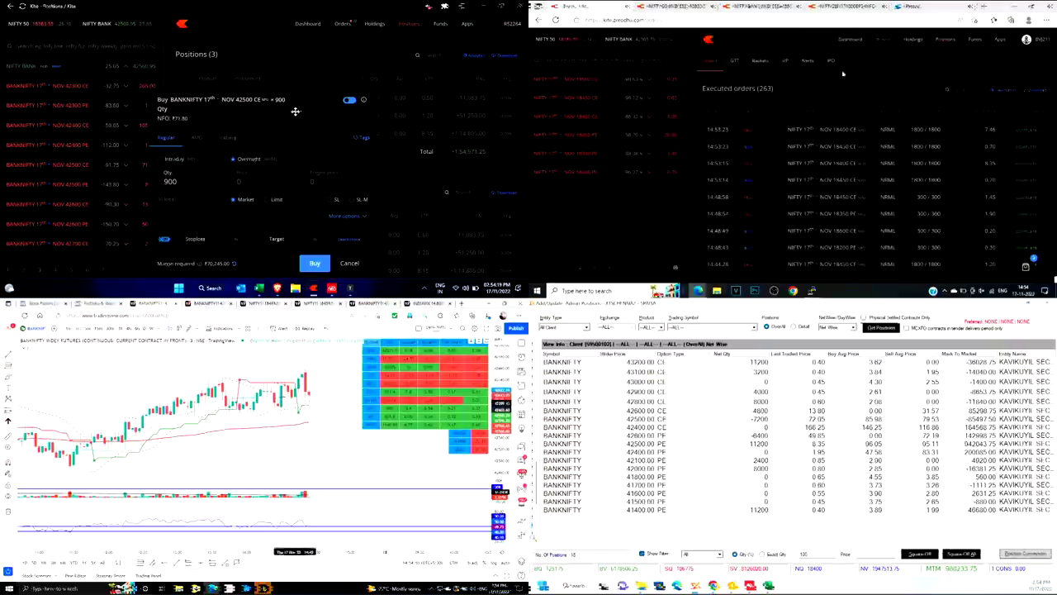
pyautogui.click(761, 62)
pyautogui.hotkey('alt', 'Tab')
pyautogui.hotkey('alt', 'Tab')
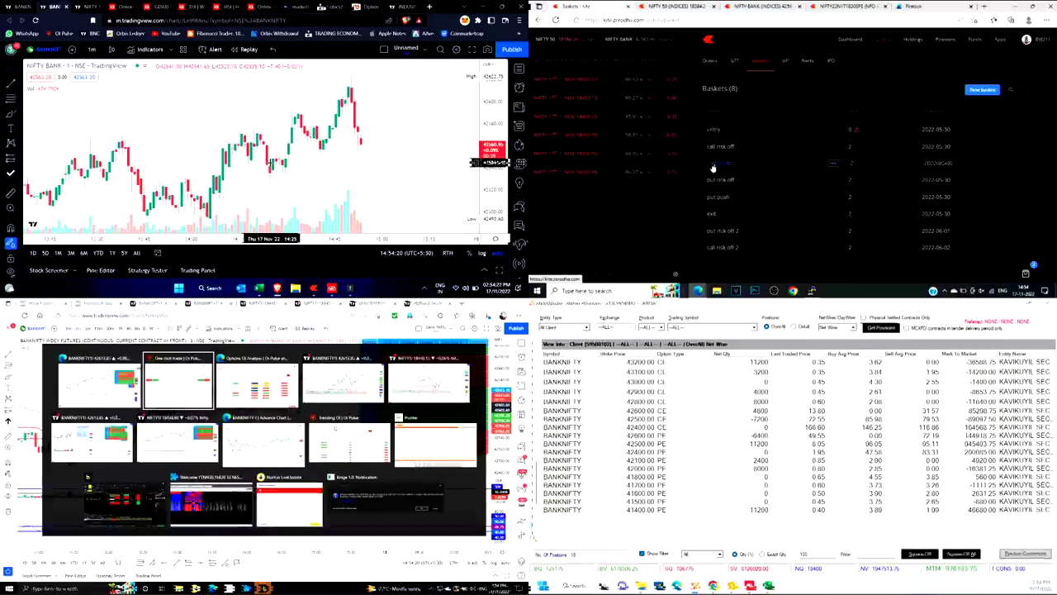
pyautogui.hotkey('alt', 'Tab')
pyautogui.hotkey('alt', 'Tab')
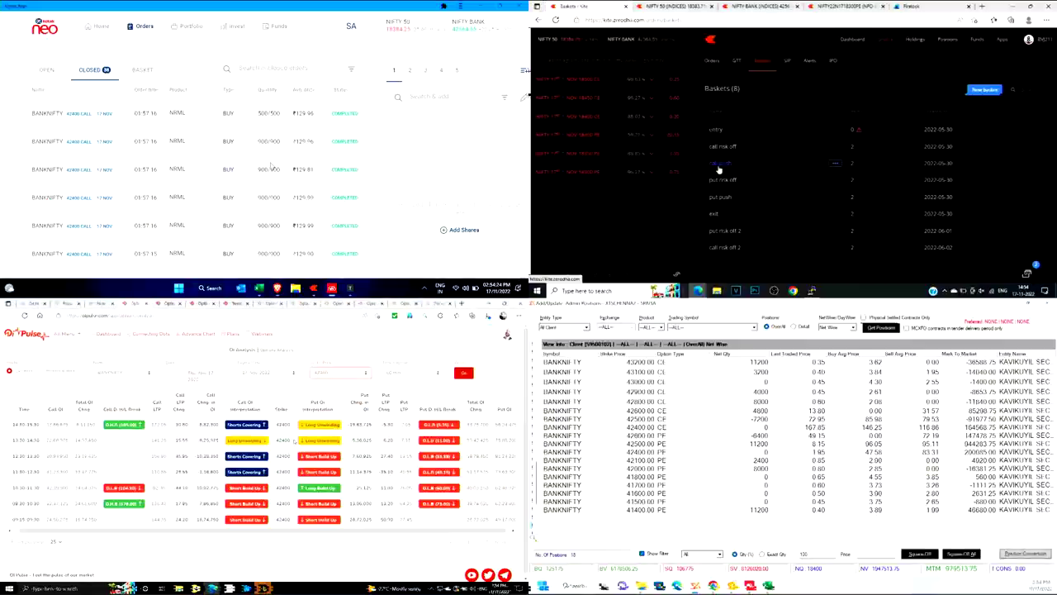
pyautogui.click(719, 164)
pyautogui.click(191, 27)
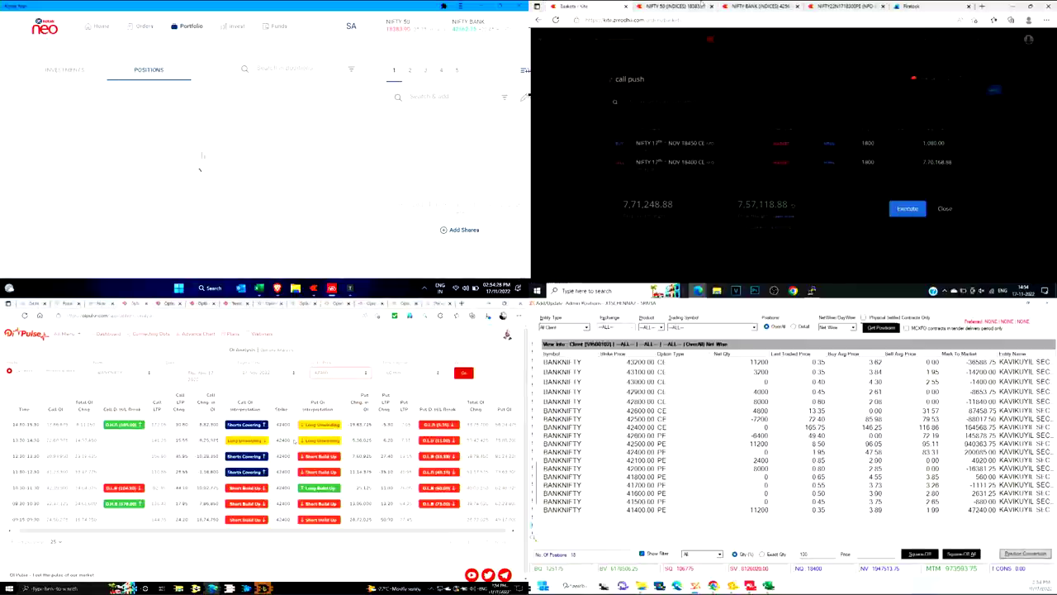
pyautogui.click(945, 216)
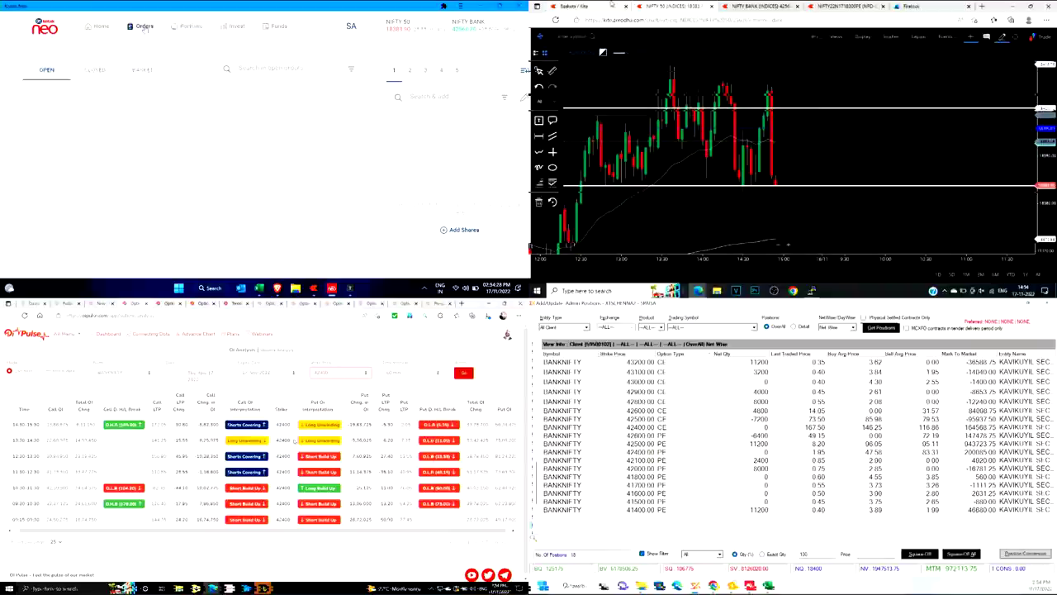
# Check the BANKNIFTY price on TradingView and return to the prepared Kite buy order for BANKNIFTY 42500 CE
pyautogui.hotkey('alt', 'Tab')
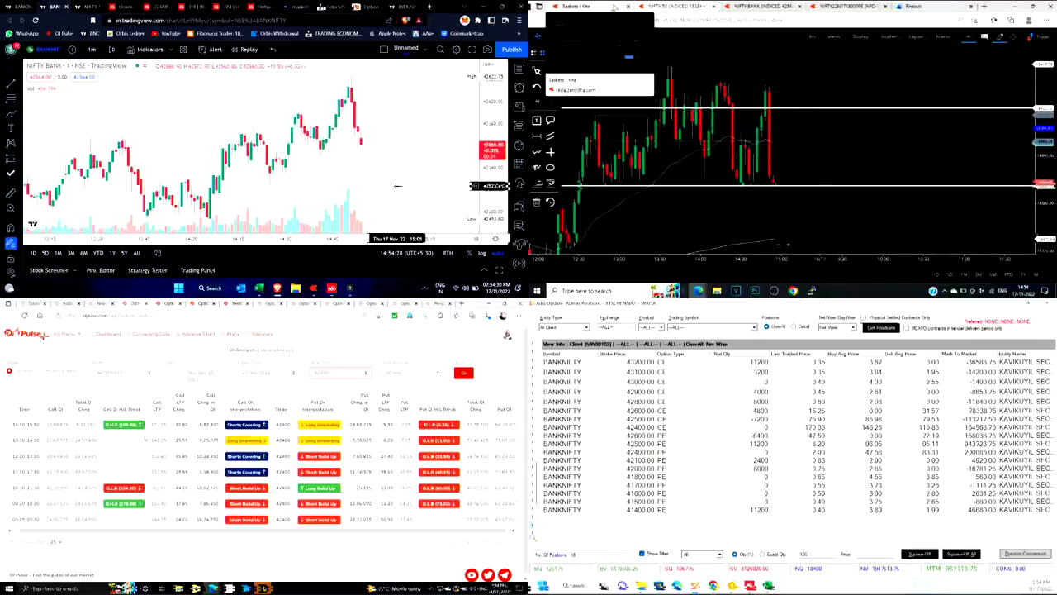
pyautogui.hotkey('alt', 'Tab')
pyautogui.hotkey('alt', 'Tab')
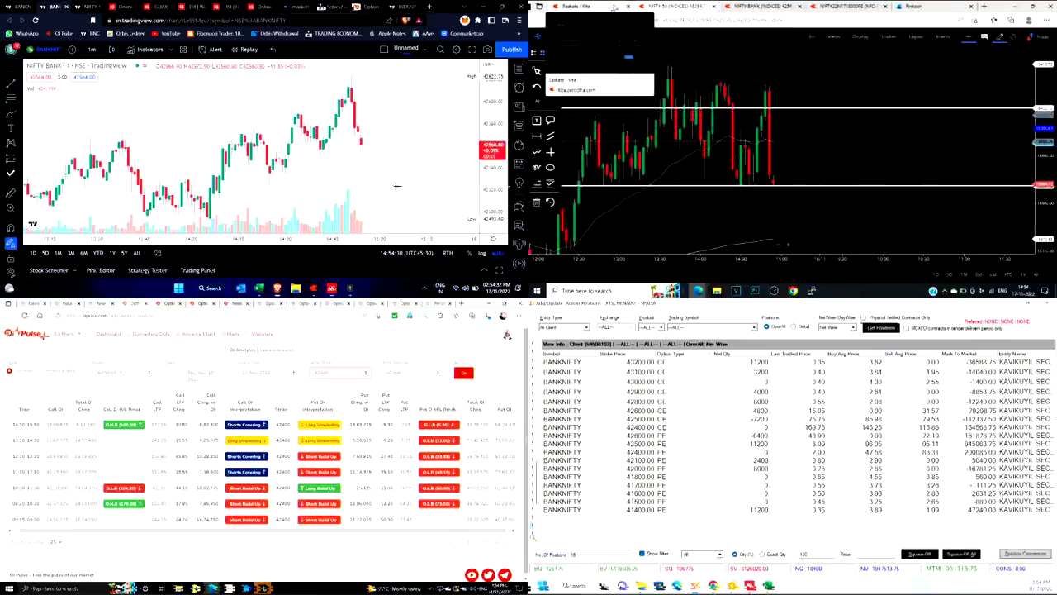
pyautogui.hotkey('alt', 'Left')
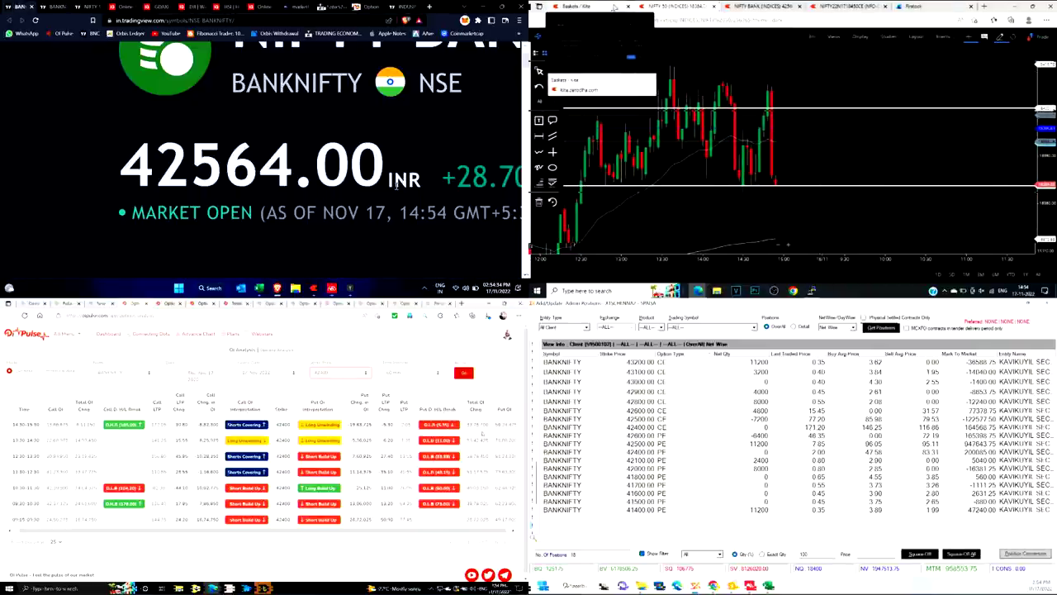
pyautogui.hotkey('alt', 'Tab')
pyautogui.hotkey('alt', 'Tab')
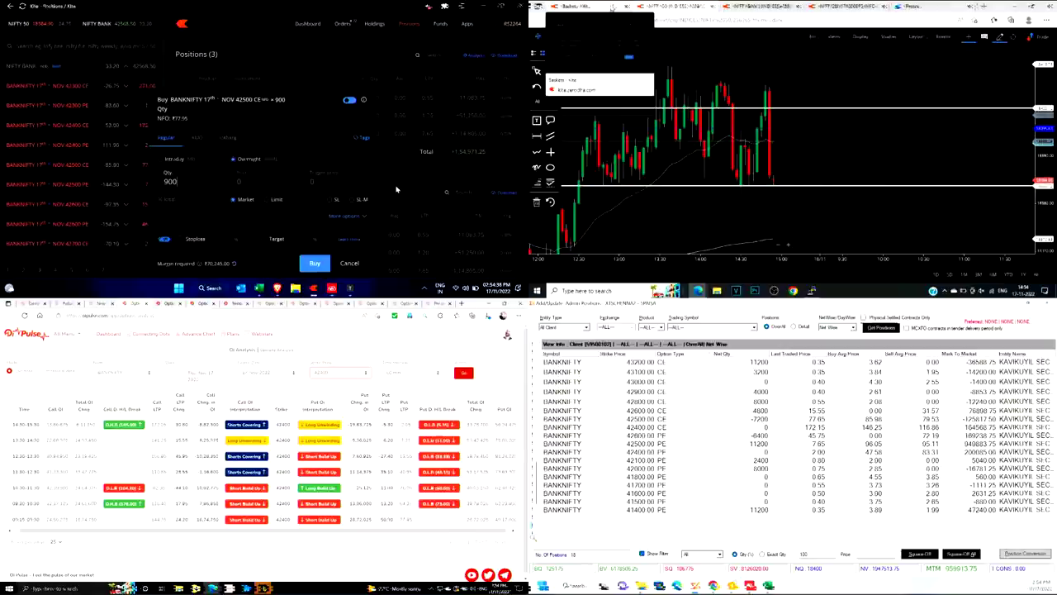
# Reopen the call push basket to review its two NIFTY orders, and return to the Kite positions
pyautogui.click(612, 6)
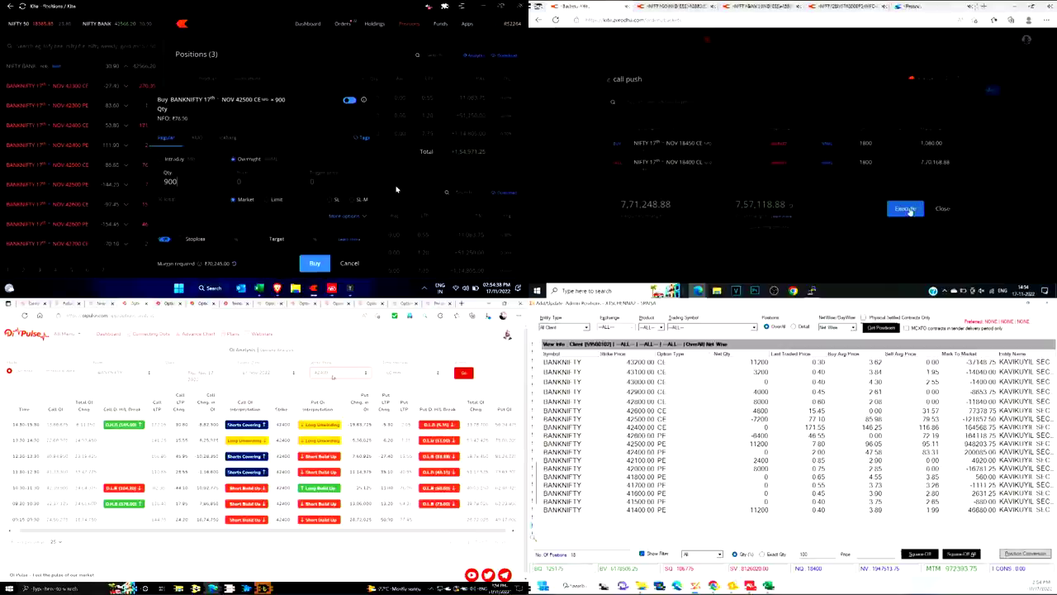
pyautogui.click(906, 208)
pyautogui.click(944, 38)
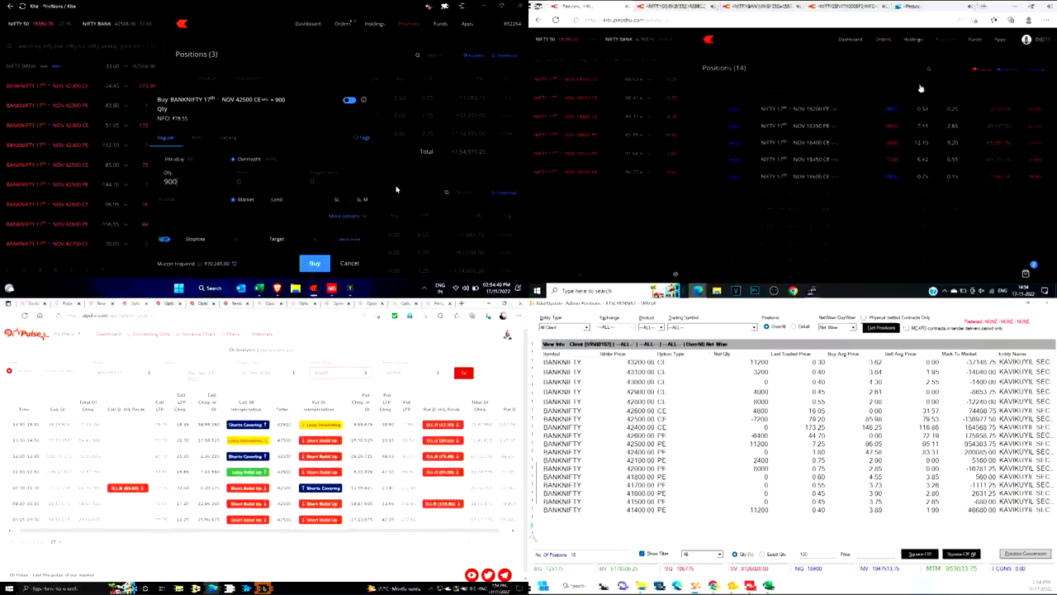
# Place two SL buy orders for 1800 NIFTY 18400 CE, at price 10.8 with trigger 10.6 and price 12 with trigger 11
pyautogui.click(853, 140)
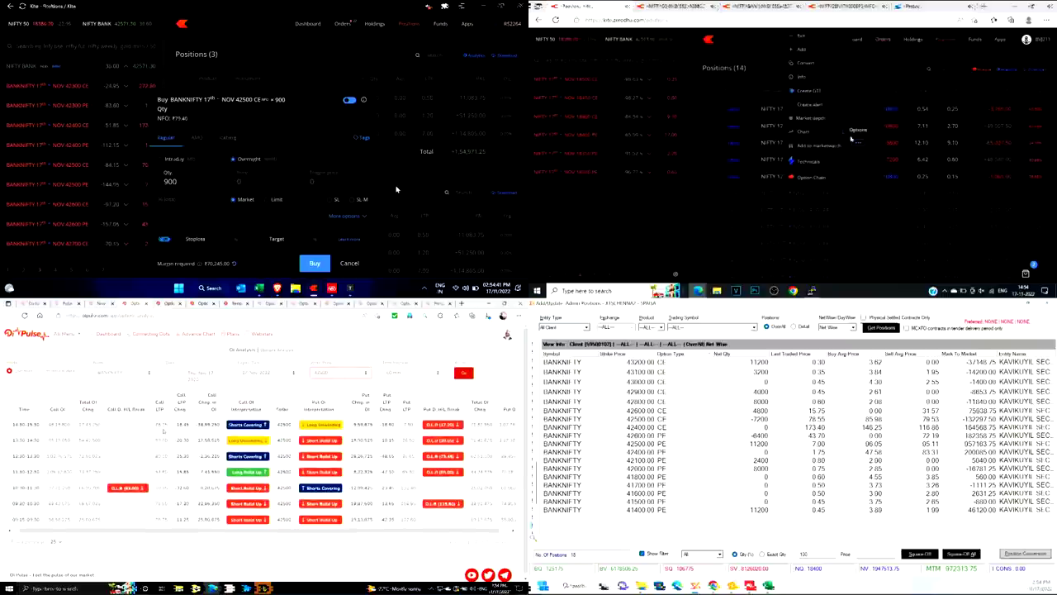
pyautogui.click(820, 35)
pyautogui.click(854, 211)
pyautogui.moveTo(283, 104); pyautogui.dragTo(336, 90)
pyautogui.write('10')
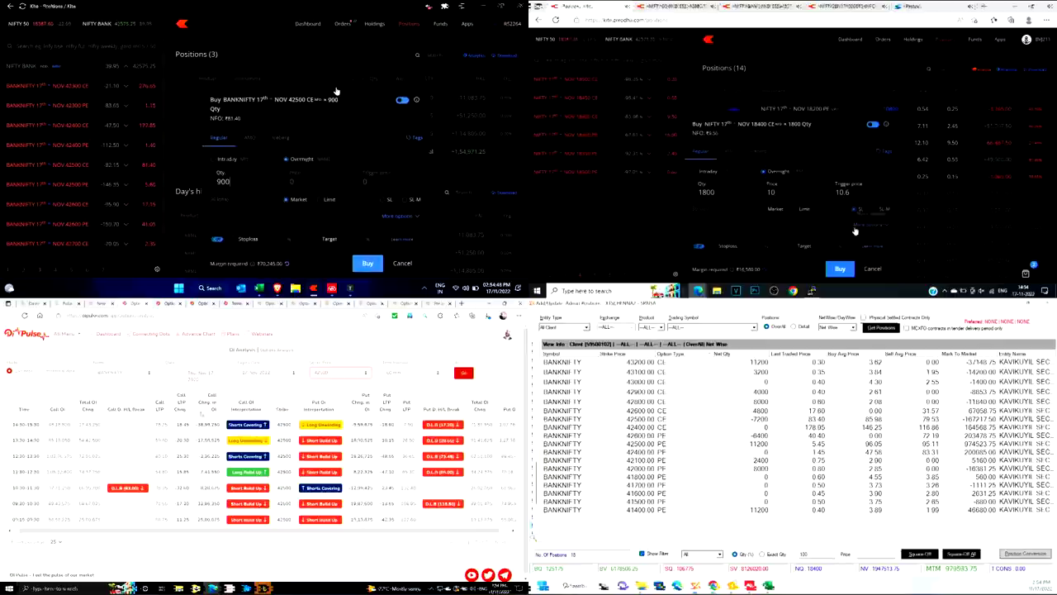
pyautogui.write('.8')
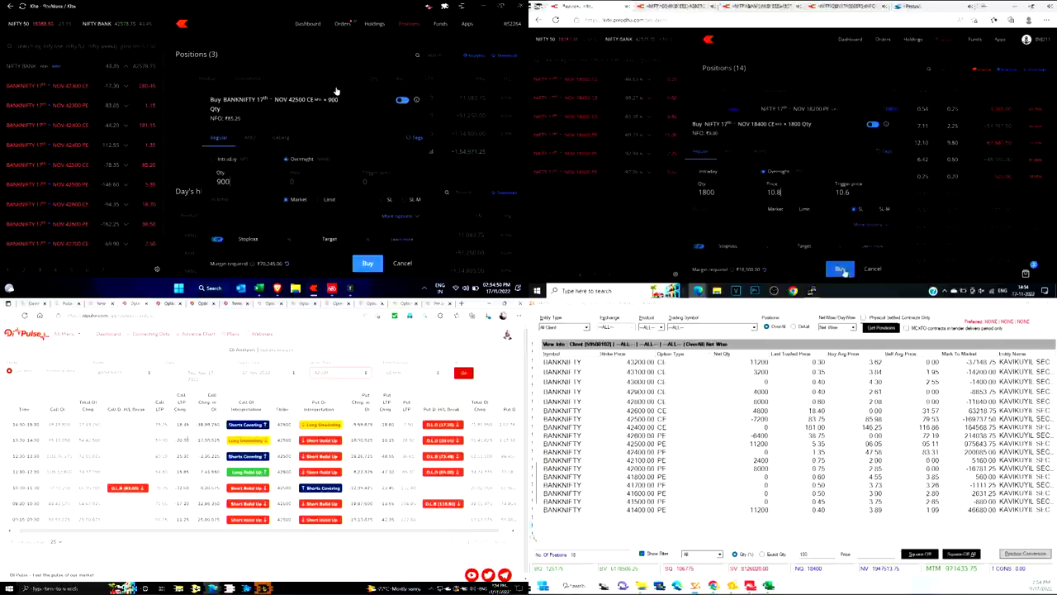
pyautogui.click(840, 271)
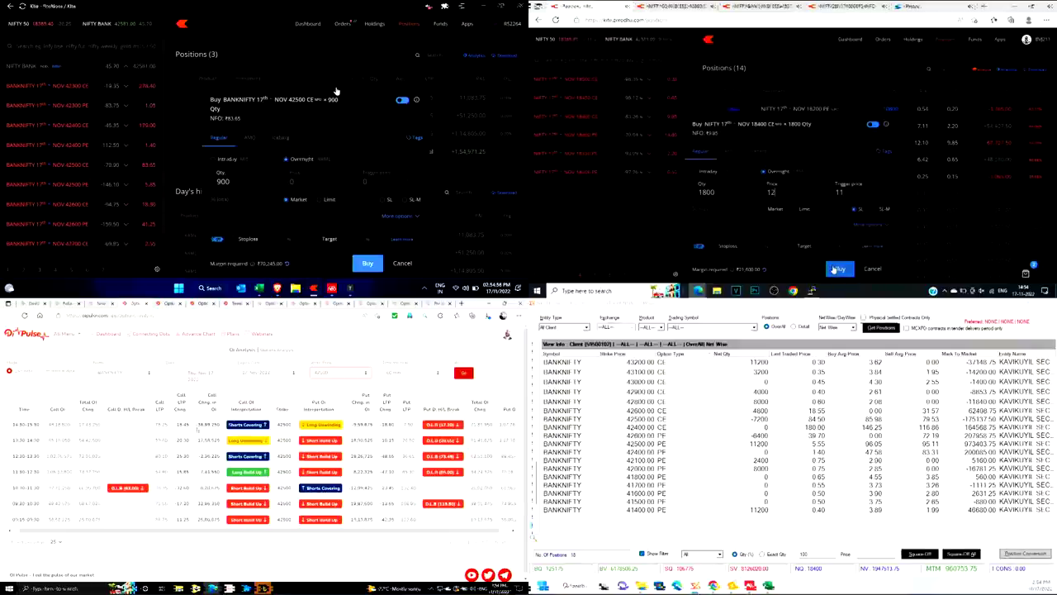
pyautogui.click(837, 269)
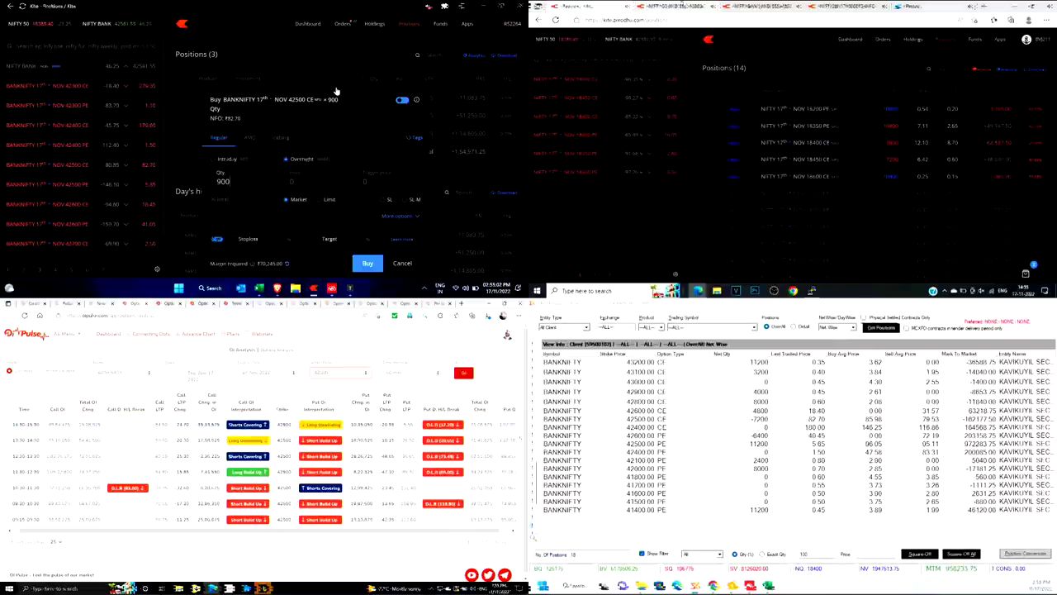
# Modify the open NIFTY 18400 CE stop-loss order at 10.80 to price 9.6 with trigger 9.4
pyautogui.hscroll(1, 455, 529)
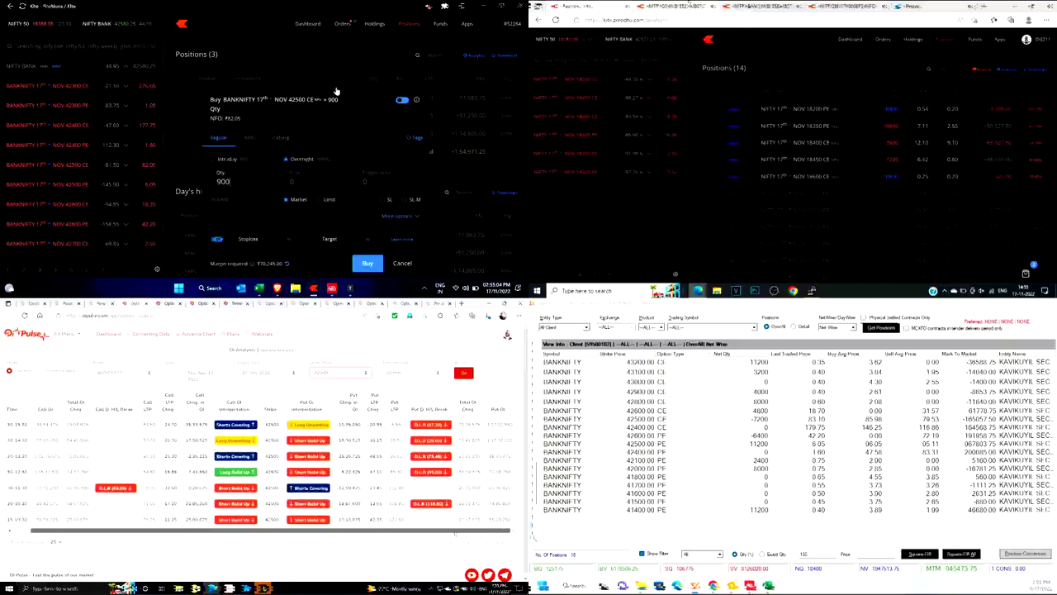
pyautogui.click(883, 40)
pyautogui.hotkey('alt', 'Tab')
pyautogui.press('Tab')
pyautogui.click(855, 154)
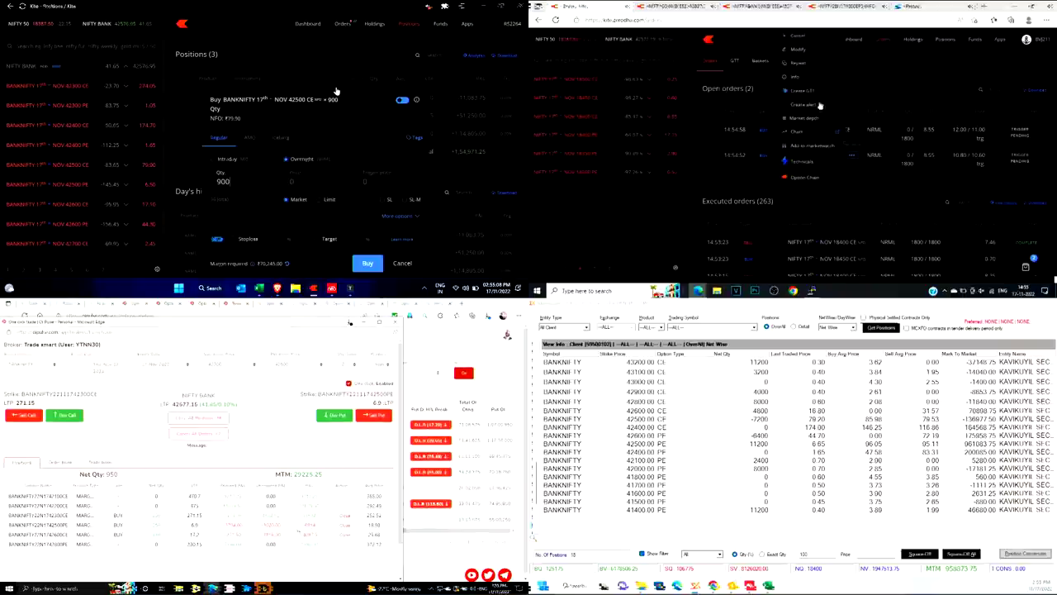
pyautogui.click(817, 66)
pyautogui.click(833, 185)
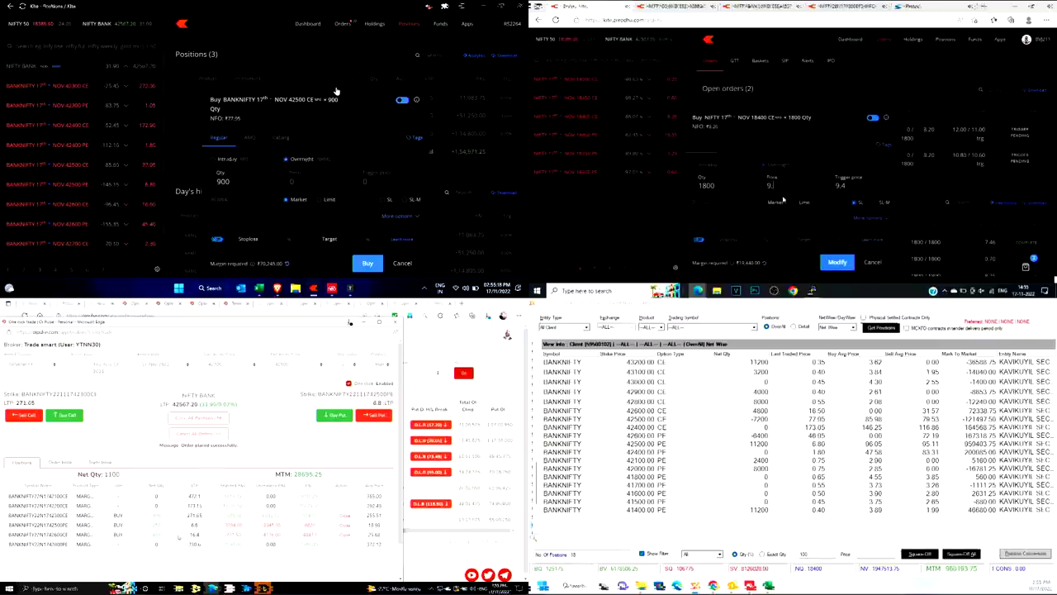
pyautogui.click(832, 261)
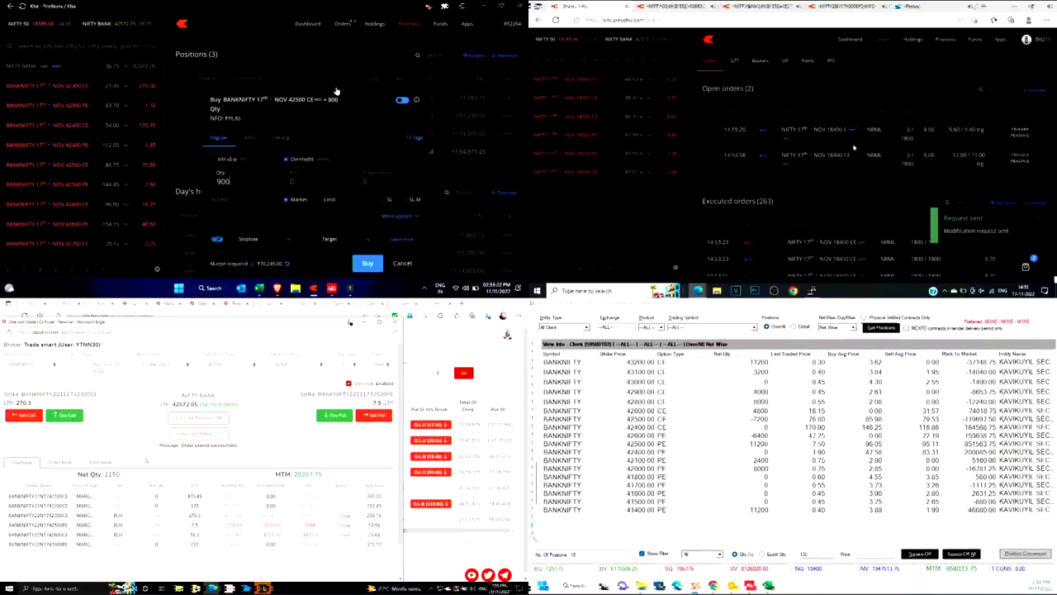
# Modify the other open NIFTY 18400 CE stop-loss buy order, setting its trigger price to 10
pyautogui.click(853, 154)
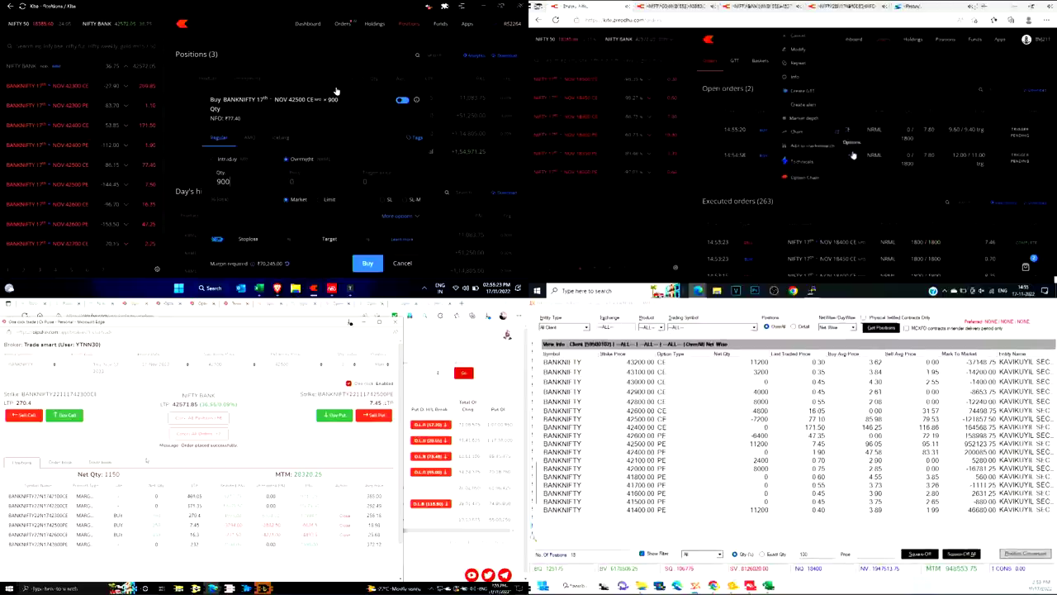
pyautogui.click(798, 50)
pyautogui.write('10')
pyautogui.click(791, 185)
pyautogui.press('BackSpace')
pyautogui.write('1')
pyautogui.hotkey('alt', 'Tab')
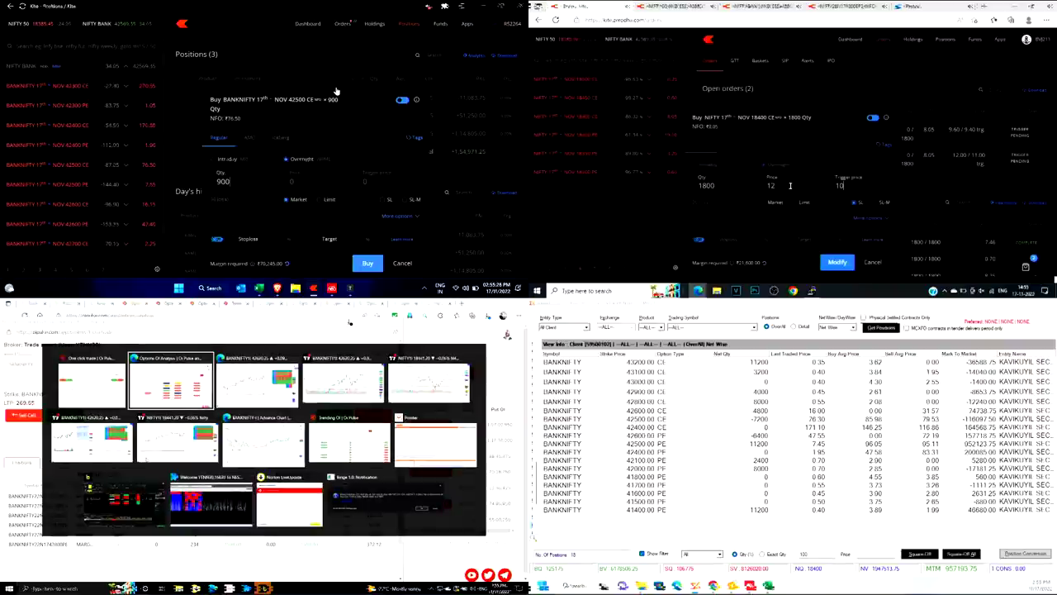
pyautogui.click(835, 263)
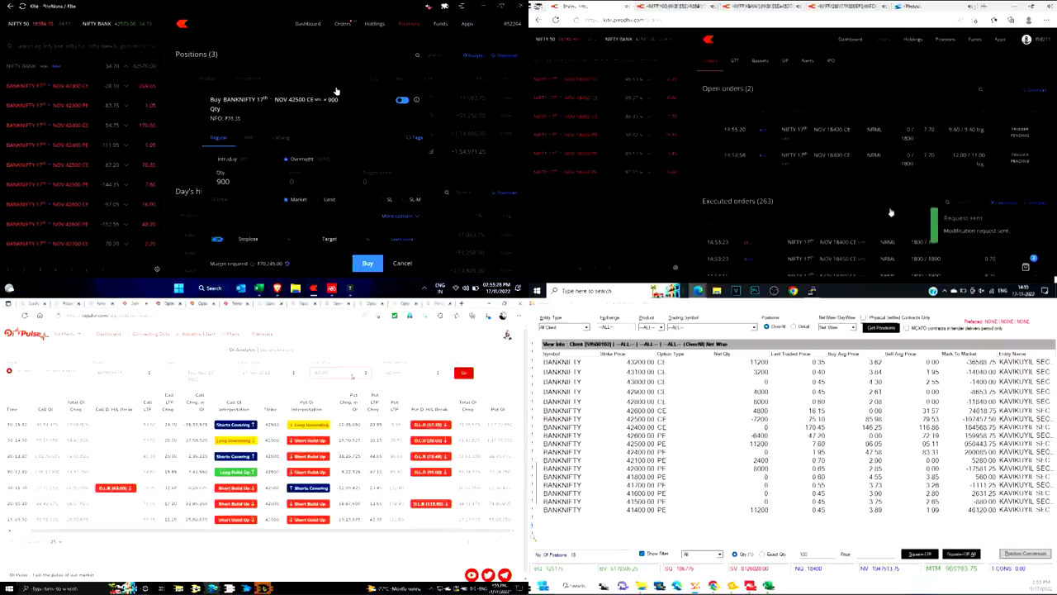
# Review the Kite positions, one click trade positions and NIFTY chart, and check the BANKNIFTY OI Analysis and Trending OI
pyautogui.press('p')
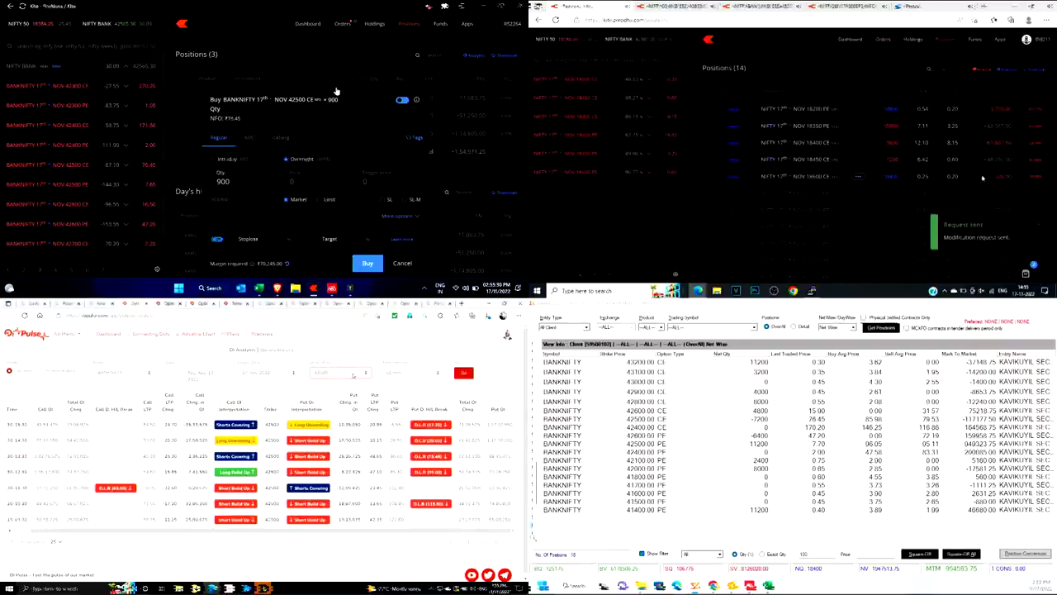
pyautogui.scroll(-2, 859, 173)
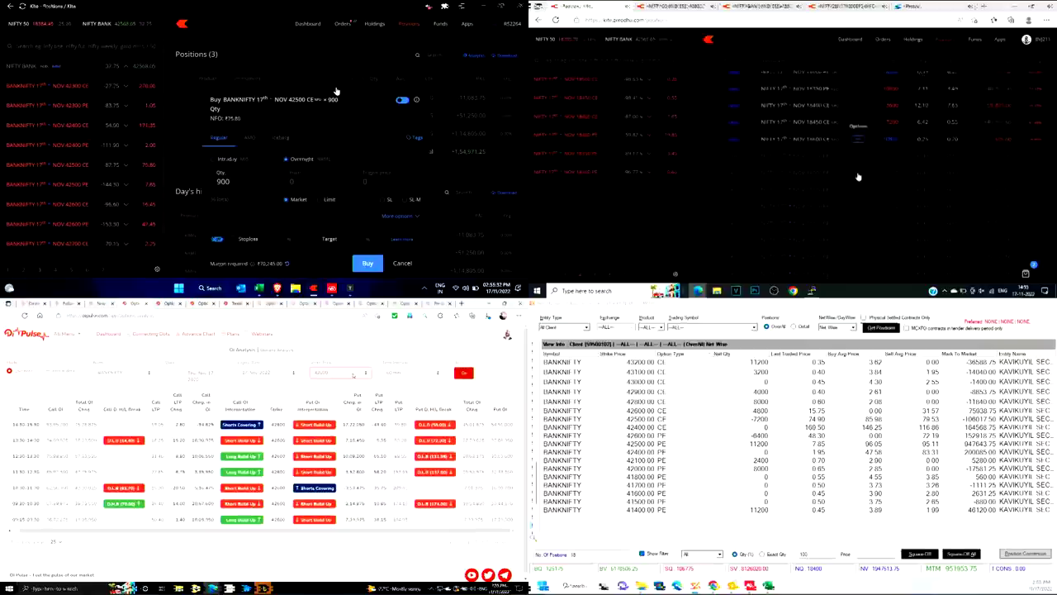
pyautogui.scroll(2, 858, 174)
pyautogui.hotkey('alt', 'Tab')
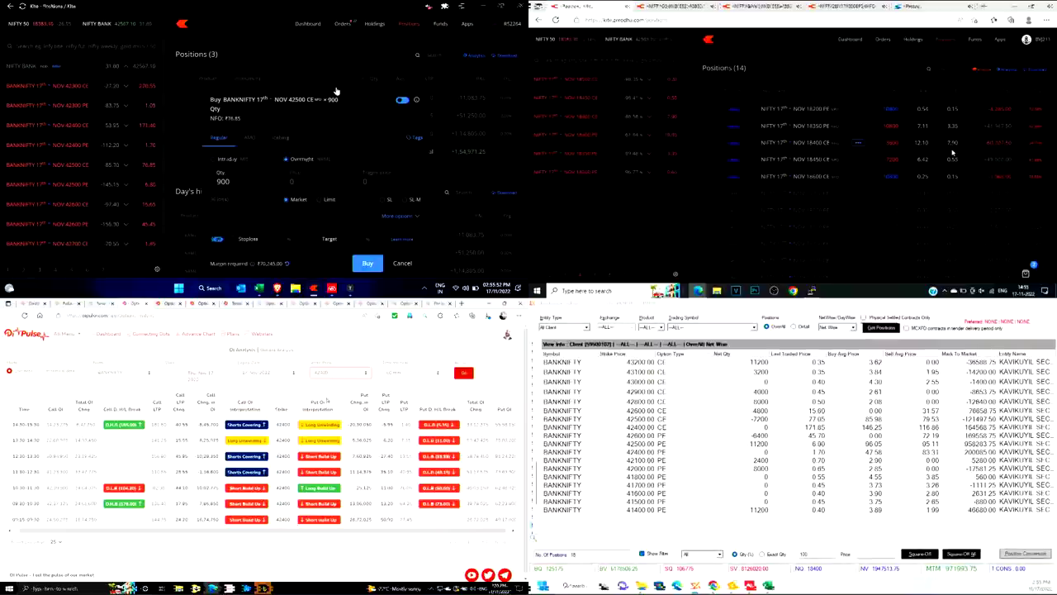
pyautogui.hotkey('alt', 'Tab')
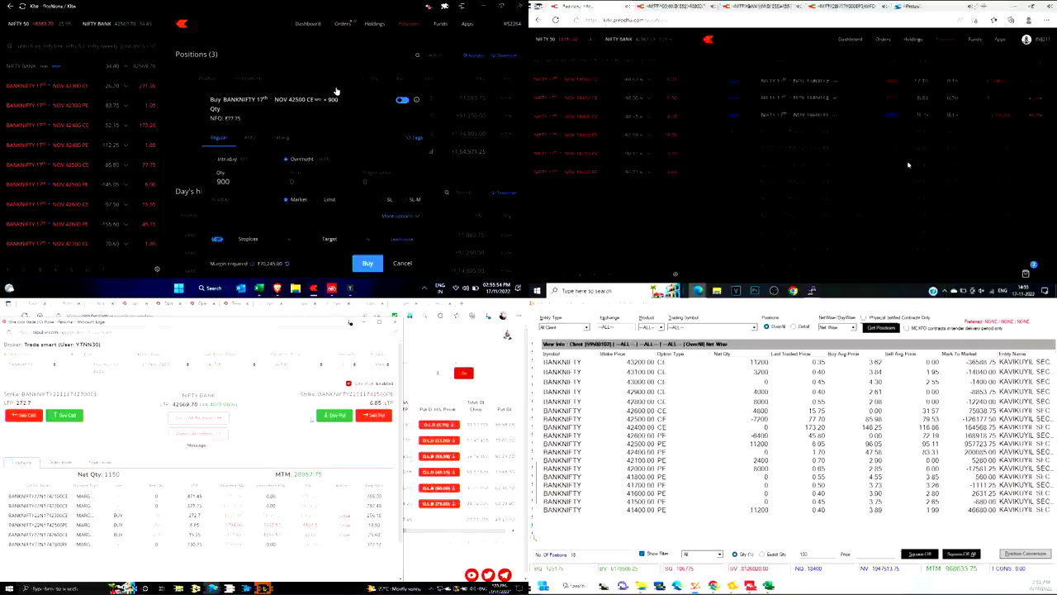
pyautogui.hotkey('alt', 'Tab')
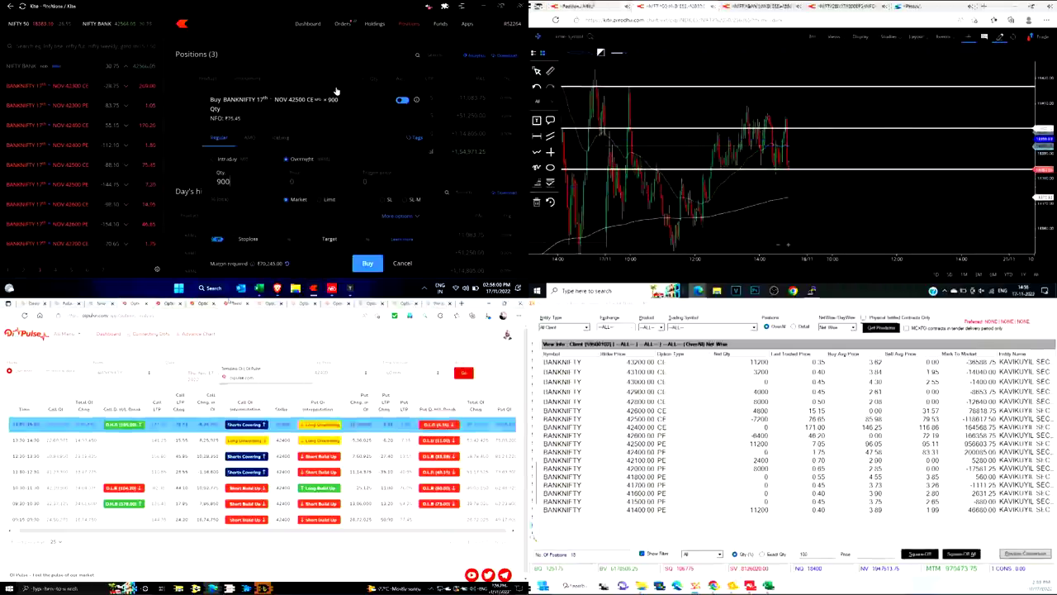
pyautogui.hotkey('alt', 'Tab')
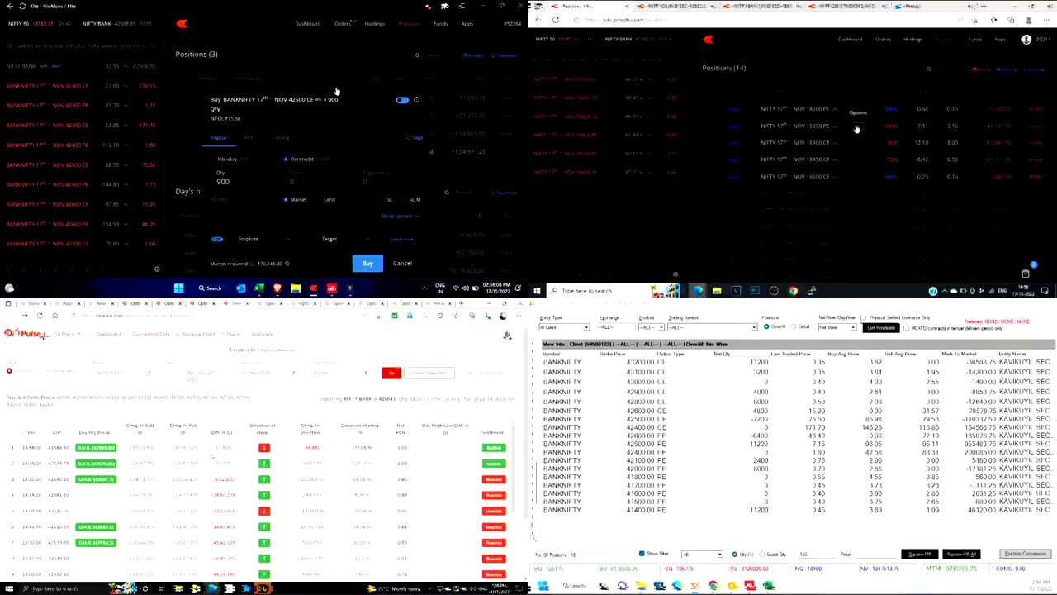
# Place an SL buy order for 1800 NIFTY 18350 PE at price 5 with trigger 4.6
pyautogui.click(857, 129)
pyautogui.click(818, 153)
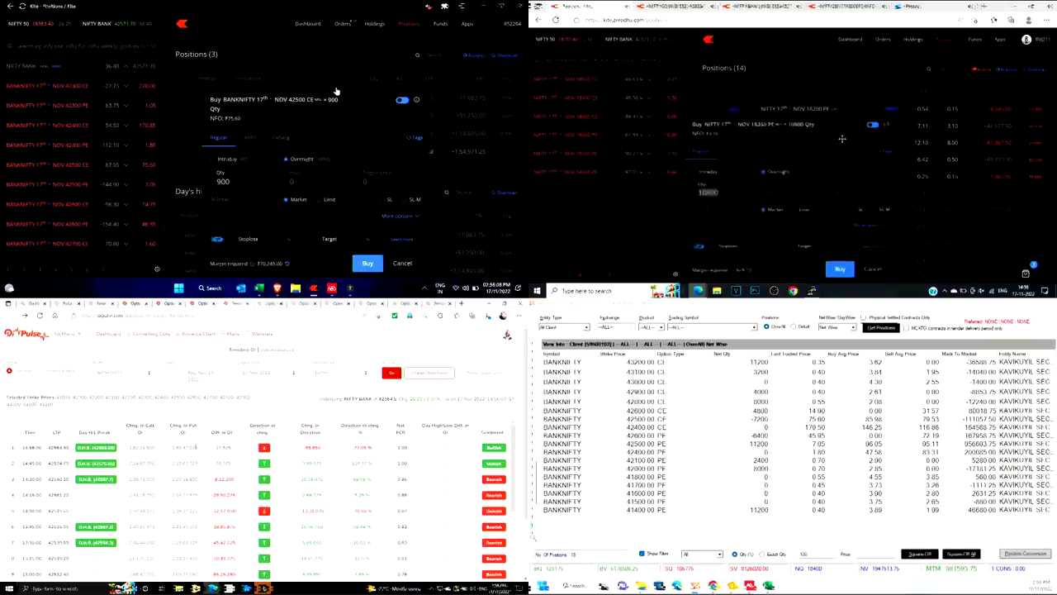
pyautogui.click(858, 212)
pyautogui.click(828, 193)
pyautogui.write('4.6')
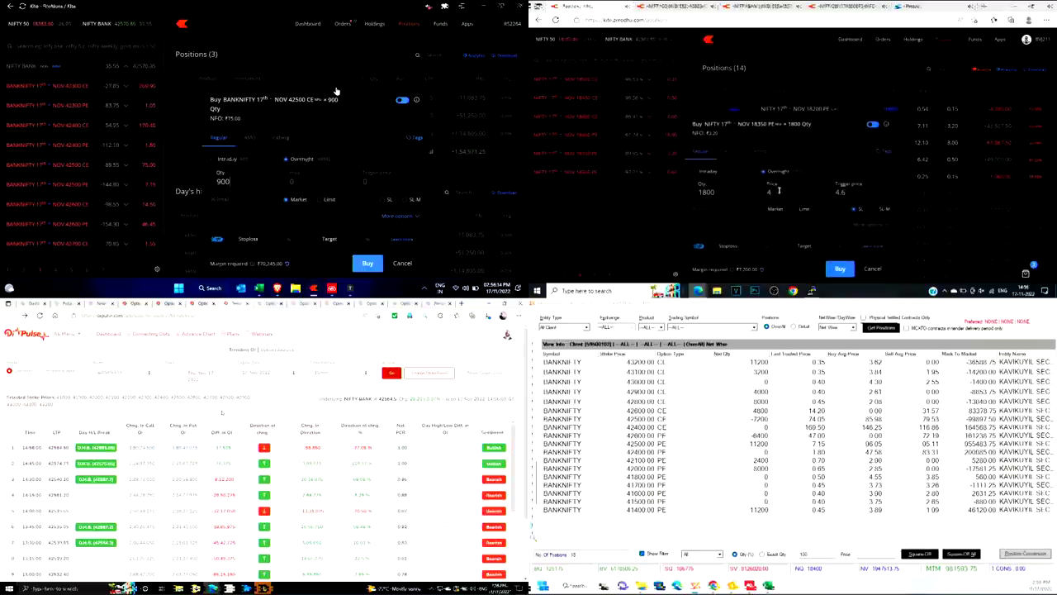
pyautogui.hotkey('alt', 'Tab')
pyautogui.press('BackSpace')
pyautogui.write('5')
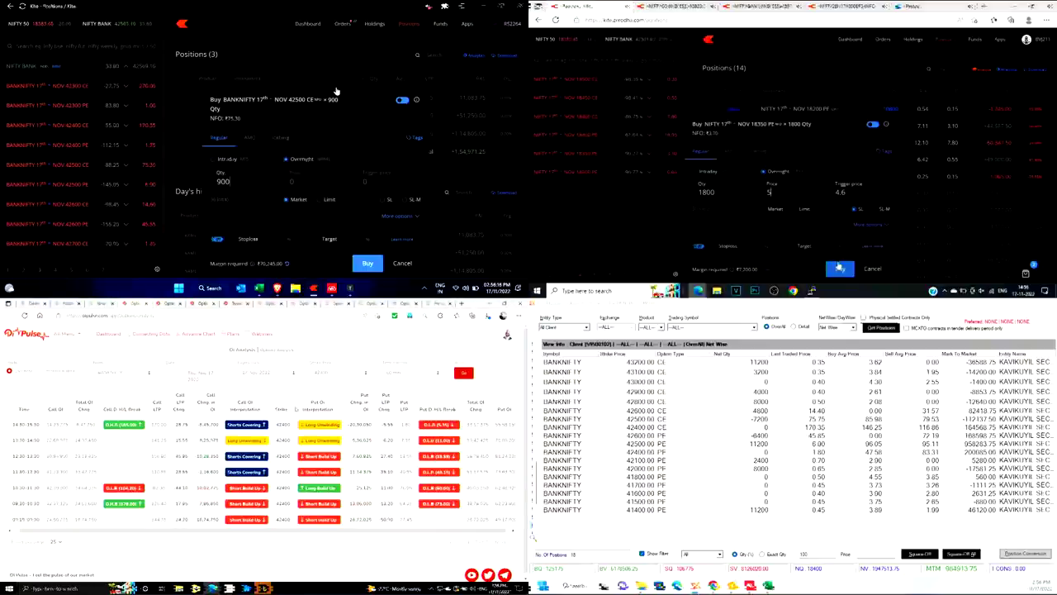
pyautogui.click(840, 271)
# Place further SL buy orders for 1800 NIFTY 18350 PE, at price 5 with trigger 4.8 and price 6 with trigger 5
pyautogui.hotkey('alt', 'Tab')
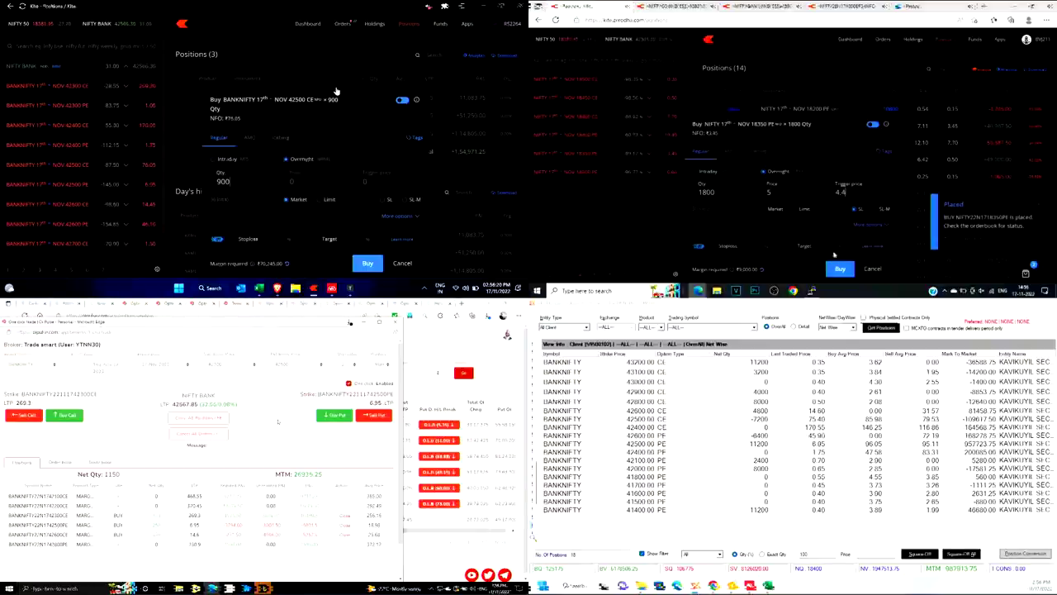
pyautogui.hotkey('alt', 'Tab')
pyautogui.click(819, 191)
pyautogui.press('BackSpace')
pyautogui.write('.8')
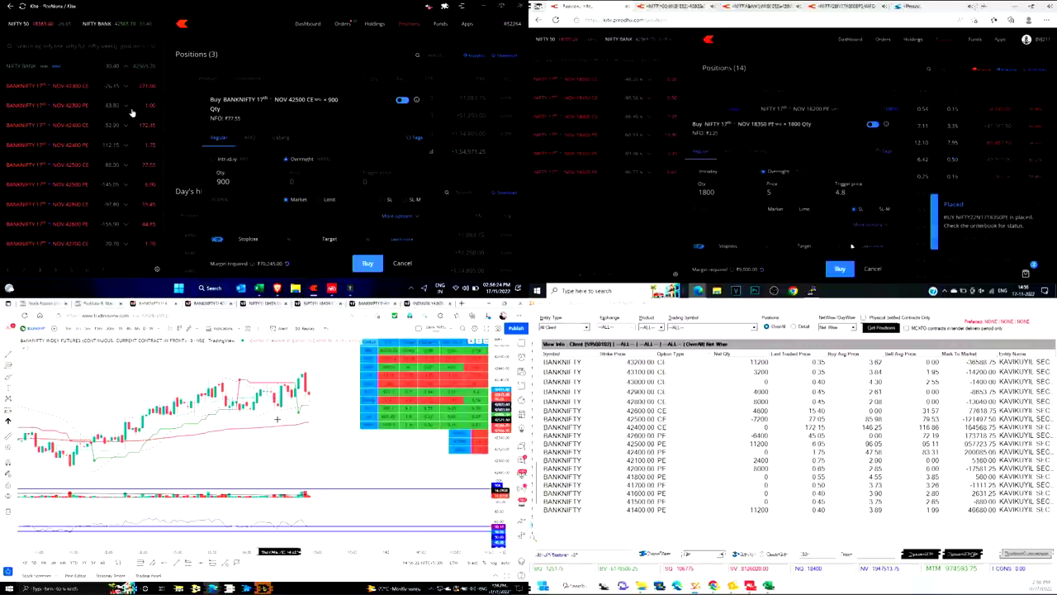
pyautogui.hotkey('alt', 'Tab')
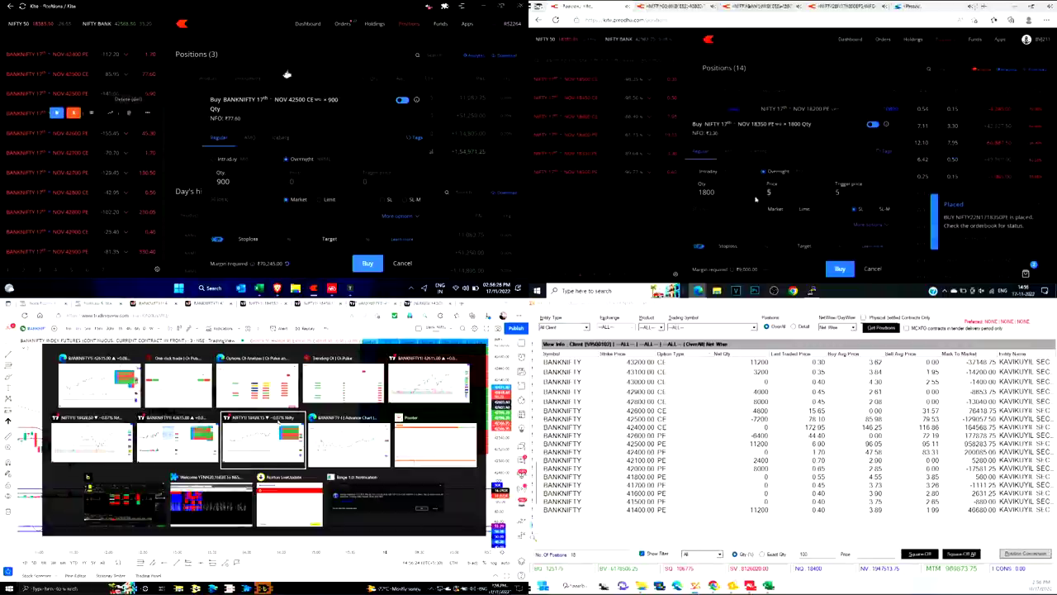
pyautogui.press('BackSpace')
pyautogui.write('6')
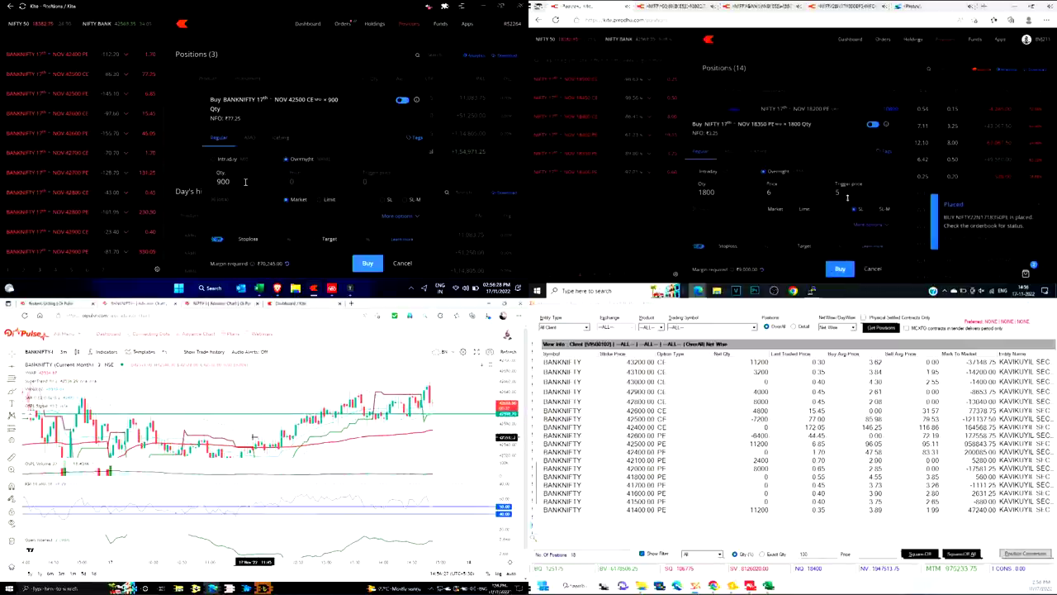
pyautogui.click(840, 269)
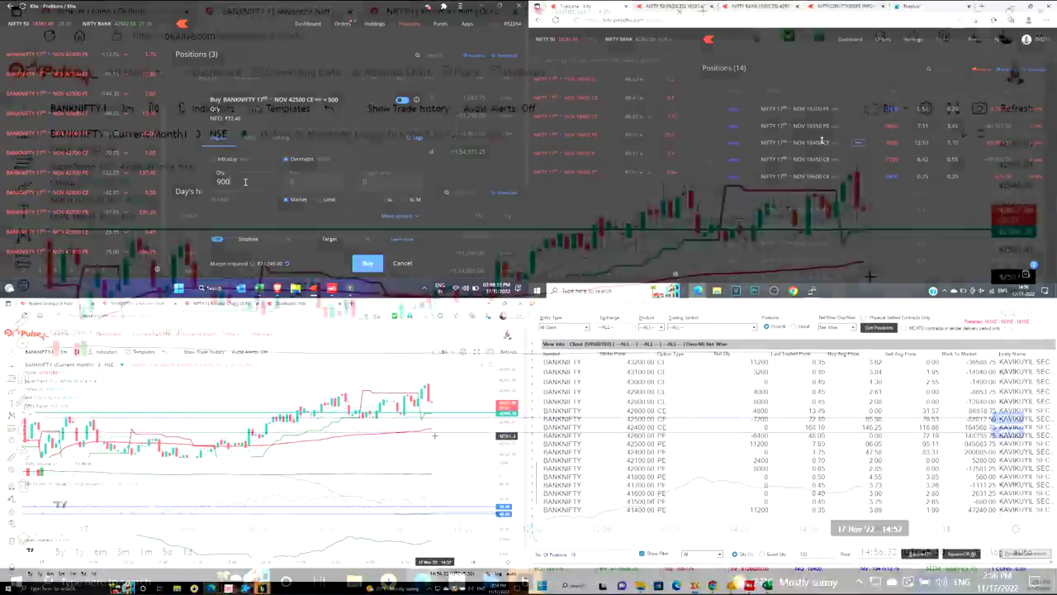
# Switch to the one click trade window and buy BANKNIFTY 42300 CE twice, 2 lots per order
pyautogui.hotkey('alt', 'Tab')
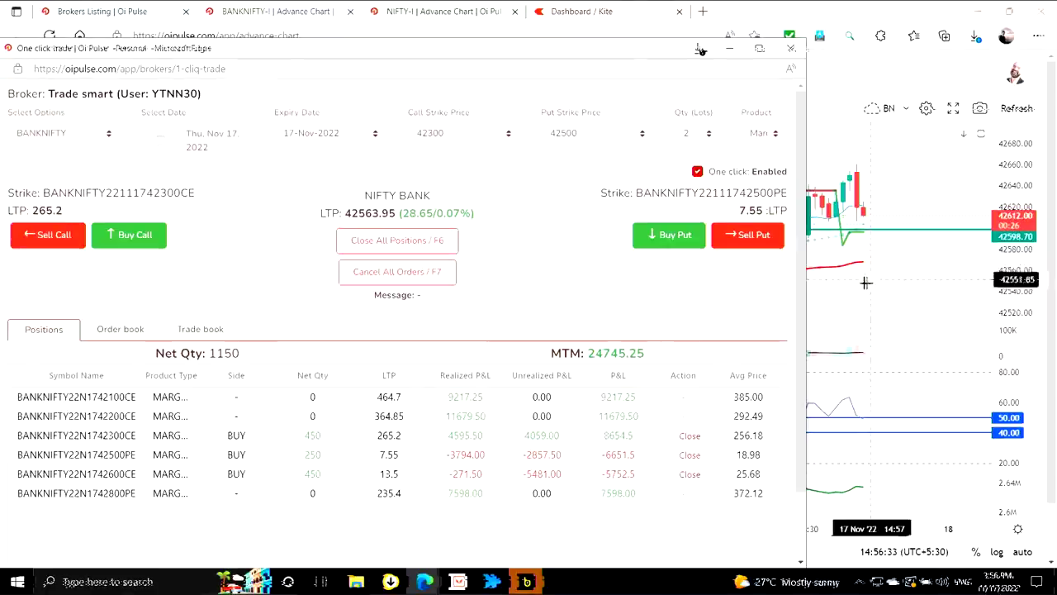
pyautogui.moveTo(793, 306)
pyautogui.mouseDown()
pyautogui.moveTo(809, 303)
pyautogui.moveTo(794, 304)
pyautogui.mouseUp()
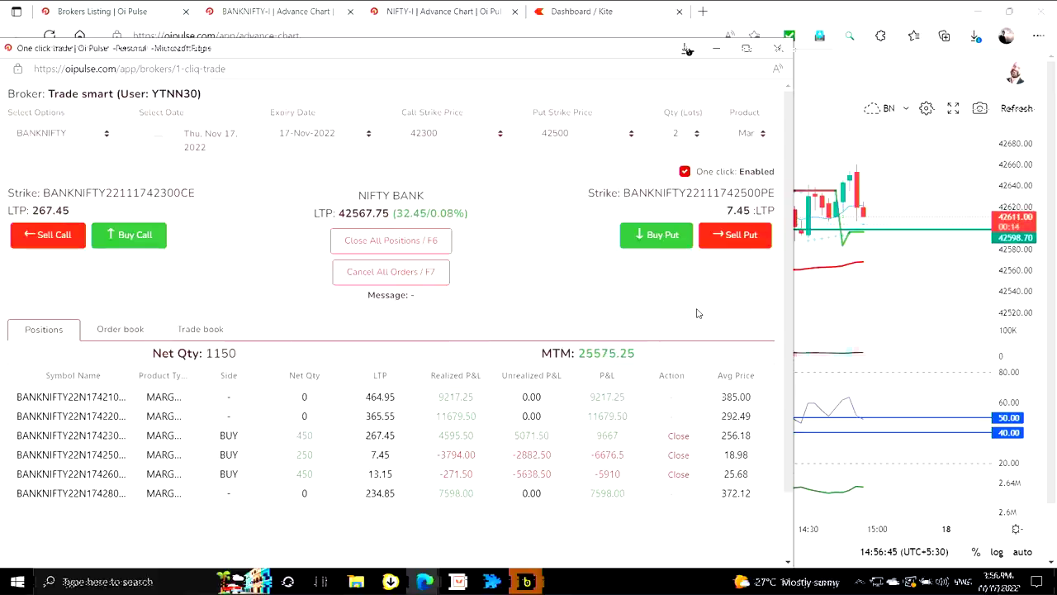
pyautogui.press('Up')
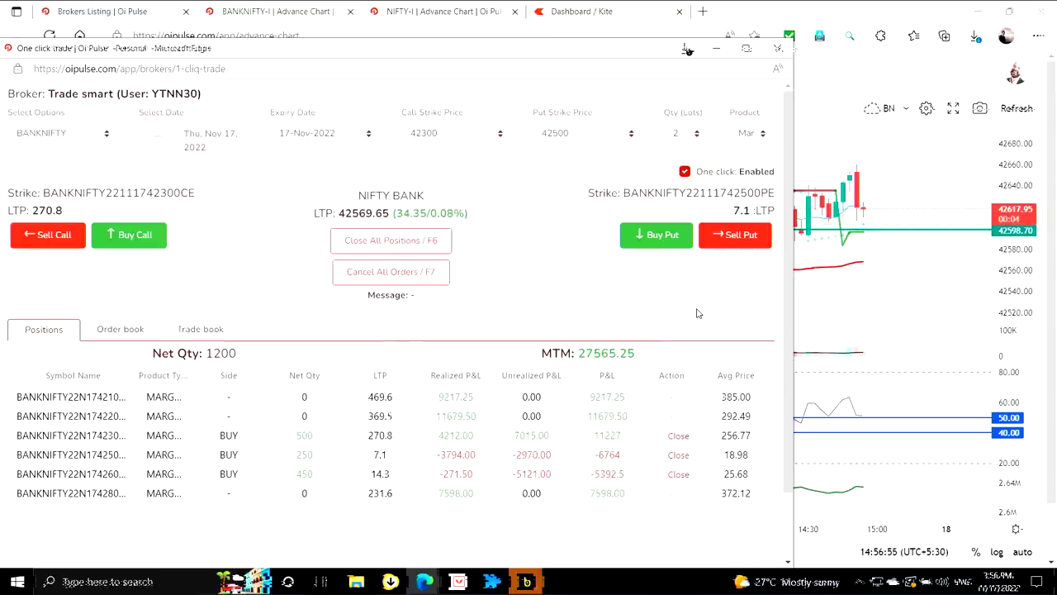
pyautogui.press('Up')
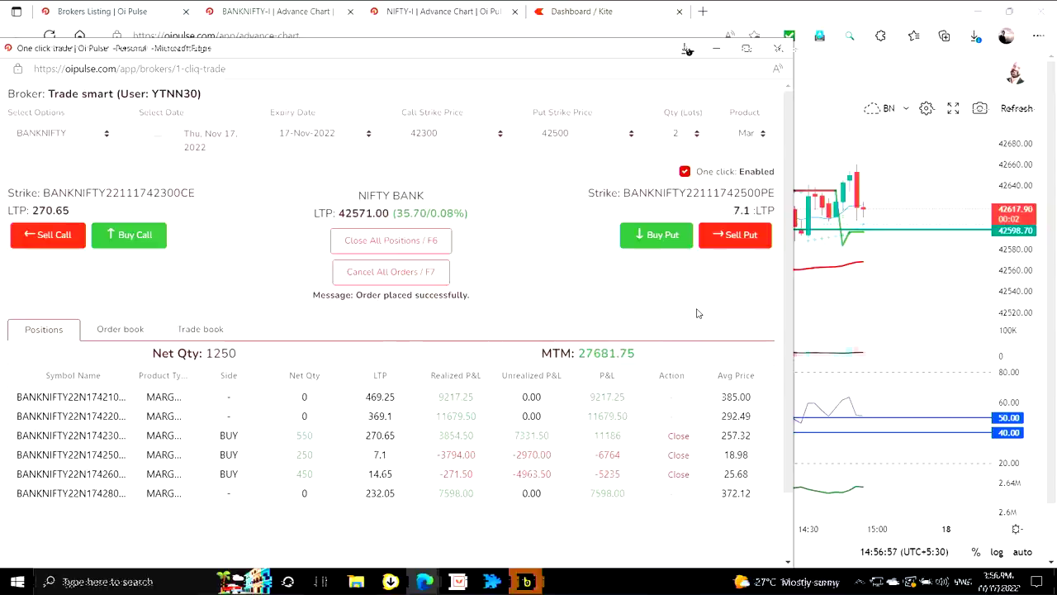
pyautogui.hotkey('alt', 'Tab')
pyautogui.hotkey('alt', 'Tab')
pyautogui.hotkey('alt', 'Tab')
pyautogui.hotkey('alt', 'Tab')
pyautogui.hotkey('alt', 'shift', 'Tab')
pyautogui.hotkey('alt', 'shift', 'Tab')
pyautogui.hotkey('alt', 'shift', 'Tab')
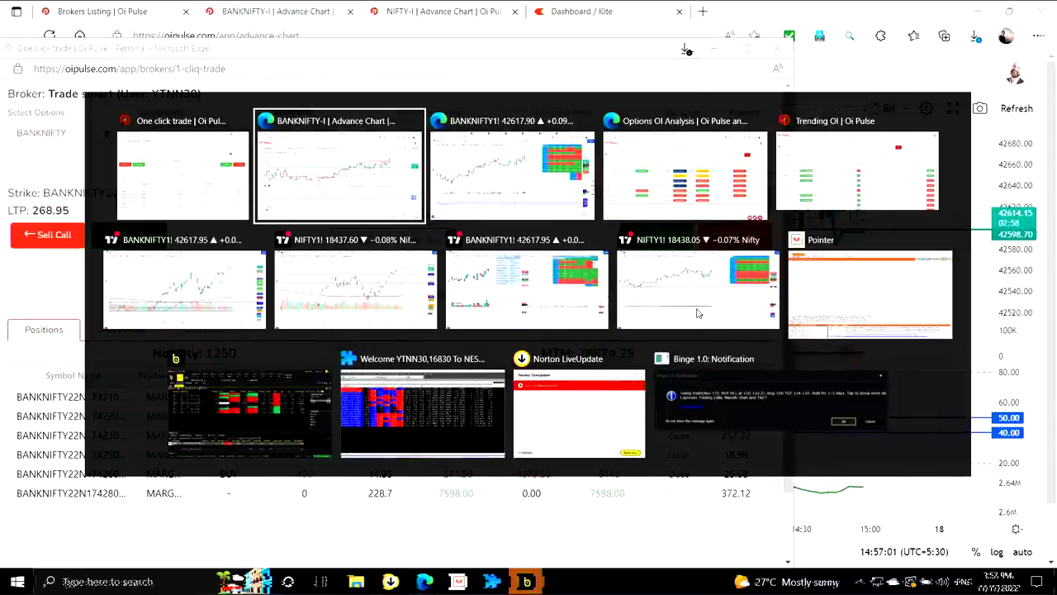
pyautogui.hotkey('alt', 'Tab')
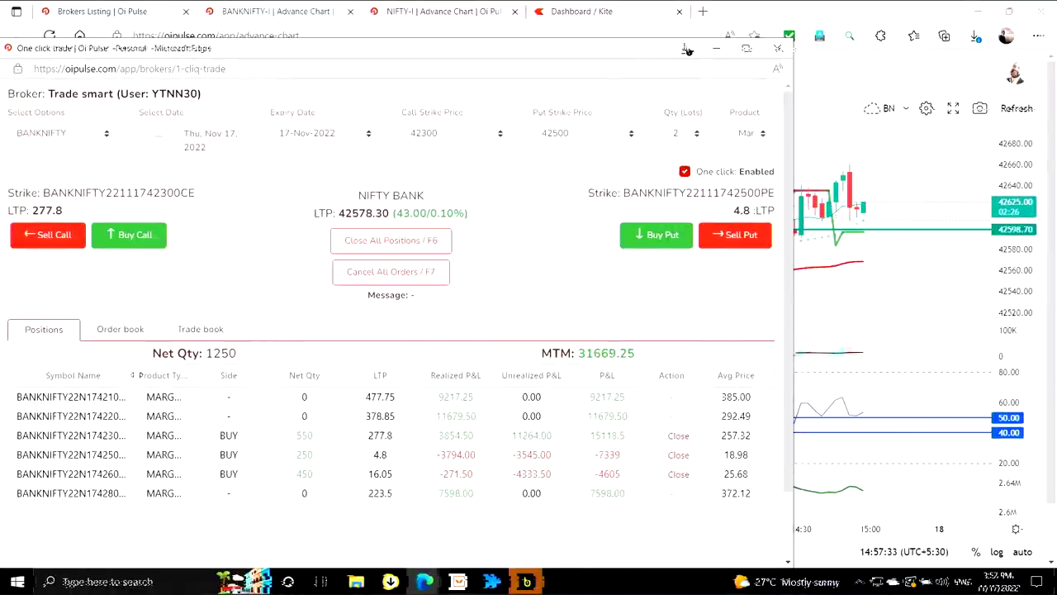
# Widen the Symbol Name column and keep buying BANKNIFTY 42300 CE in 2-lot orders until its net quantity is 1450
pyautogui.moveTo(137, 375); pyautogui.dragTo(159, 375)
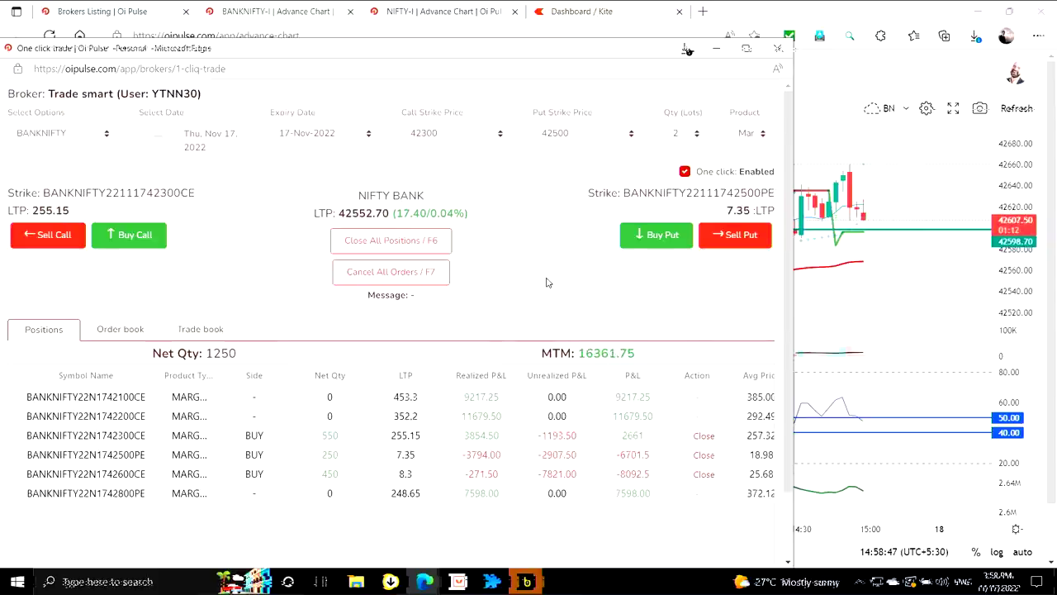
pyautogui.press('Up')
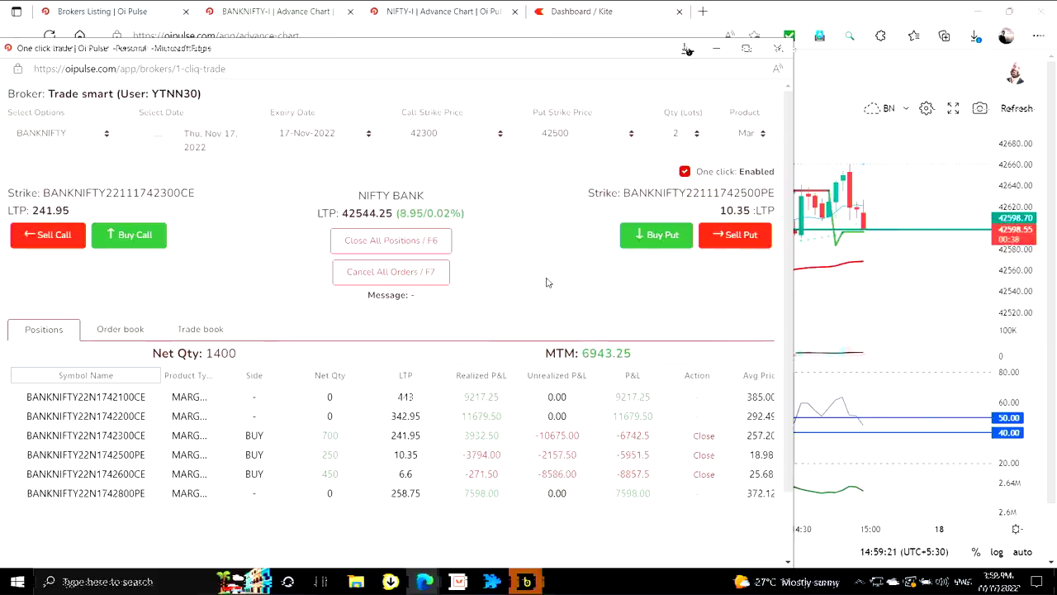
pyautogui.press('Up')
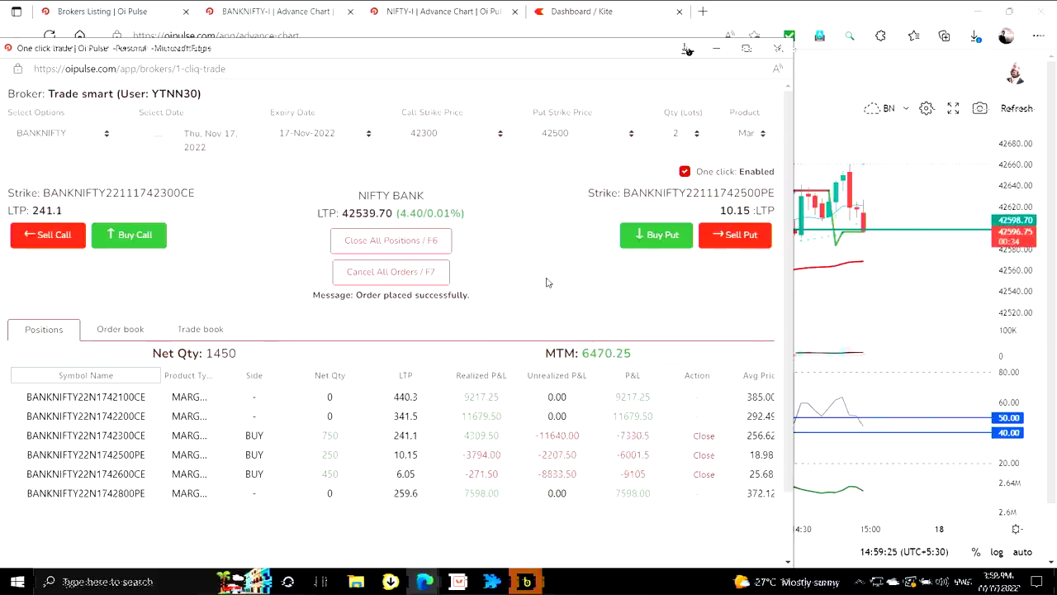
pyautogui.press('Up')
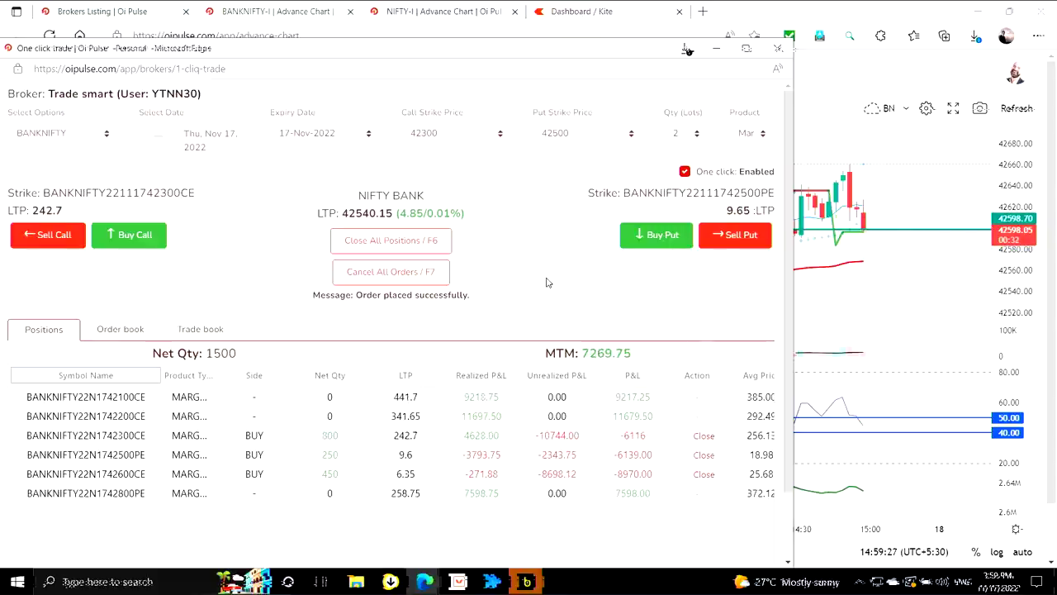
pyautogui.press('Up')
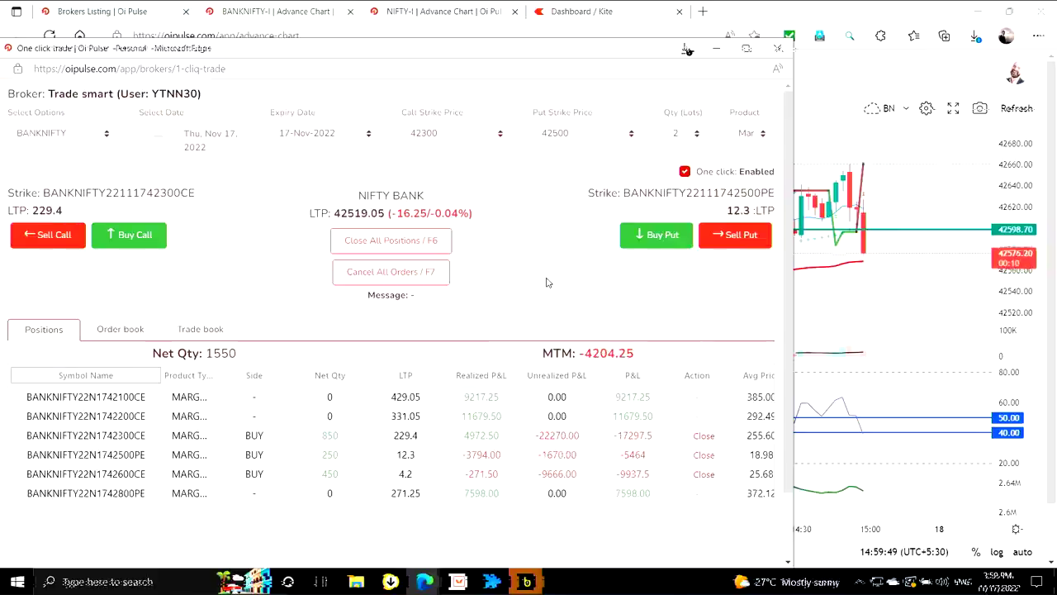
pyautogui.press('Up')
pyautogui.press('Up')
pyautogui.press('Up')
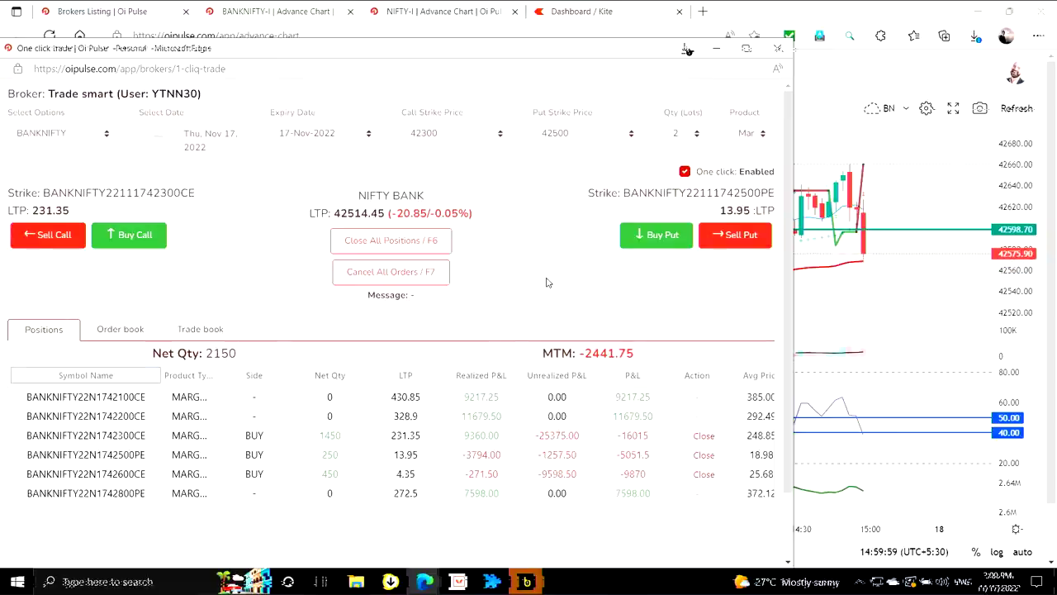
# Switch to the BANKNIFTY Options OI Analysis and load the 60 min data for strike price 42500
pyautogui.hotkey('alt', 'Tab')
pyautogui.hotkey('alt', 'Tab')
pyautogui.hotkey('alt', 'Tab')
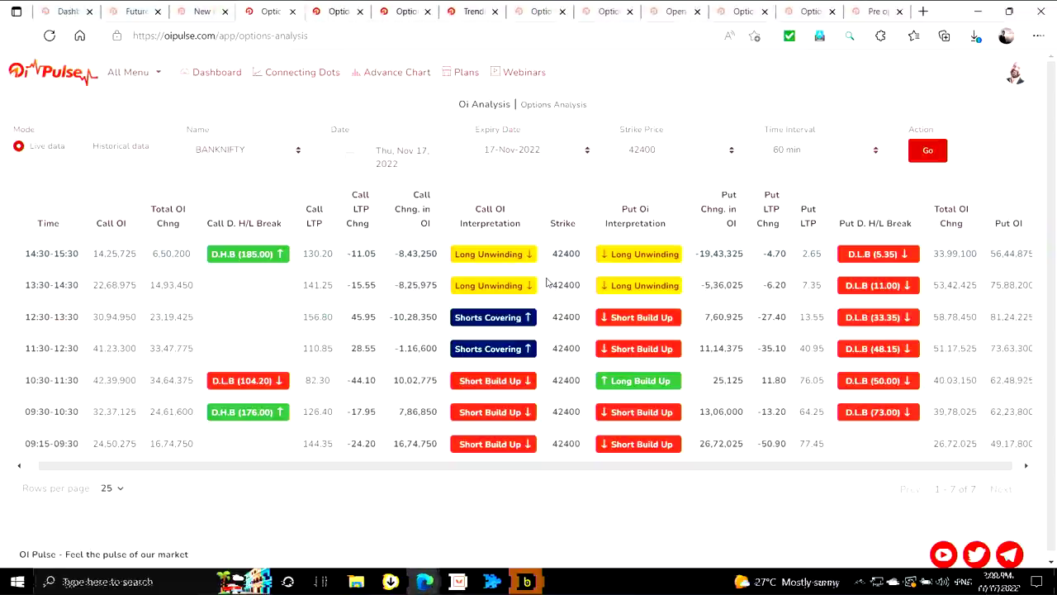
pyautogui.click(704, 155)
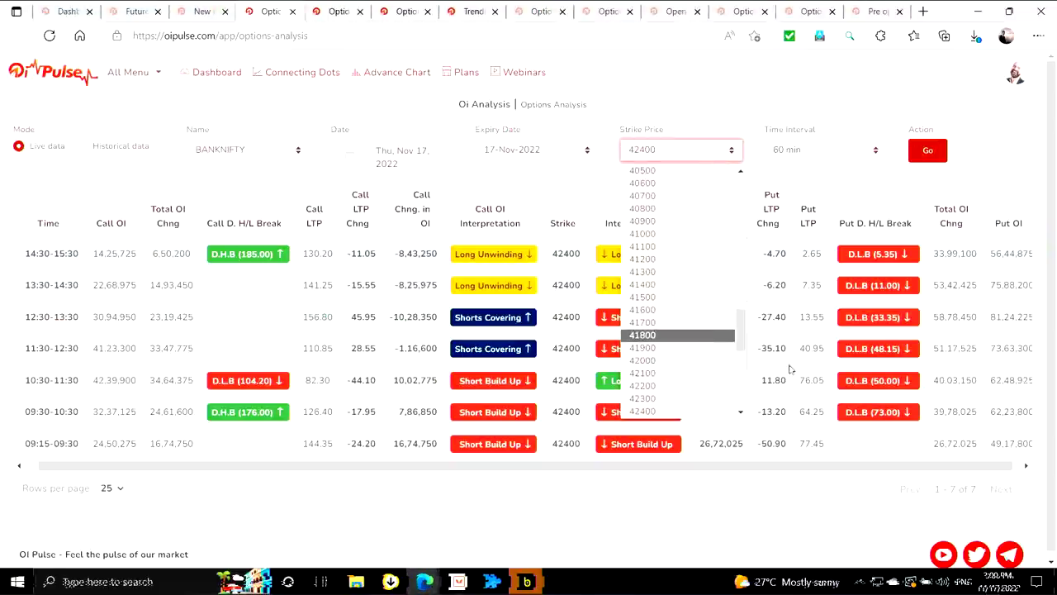
pyautogui.scroll(-1, 744, 409)
pyautogui.click(686, 392)
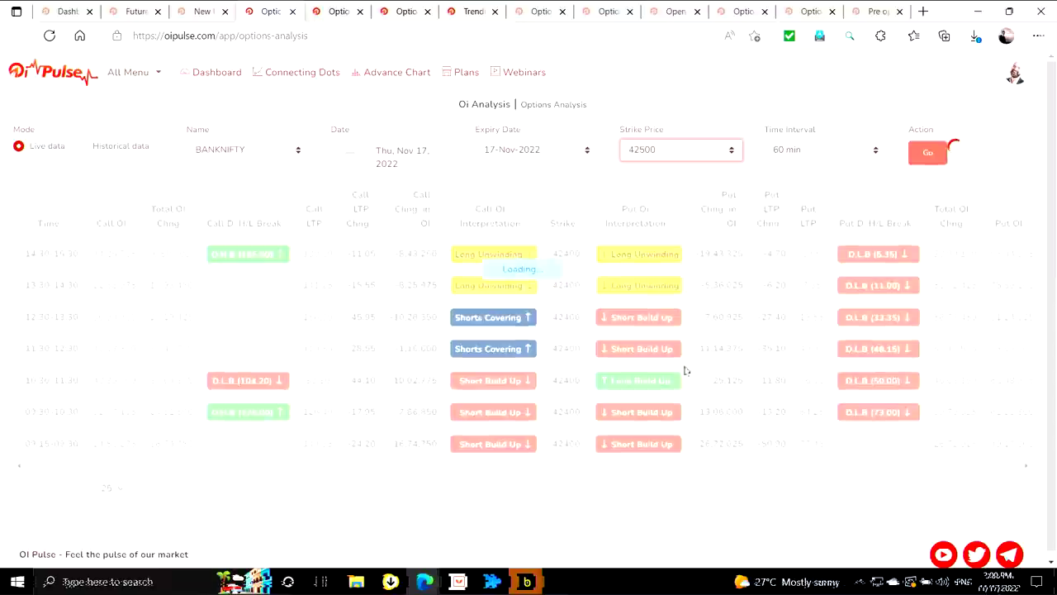
# Check the BANKNIFTY-I 3m chart and sell 2 lots of BANKNIFTY 42300 CE in the one click trade window
pyautogui.hotkey('alt', 'Tab')
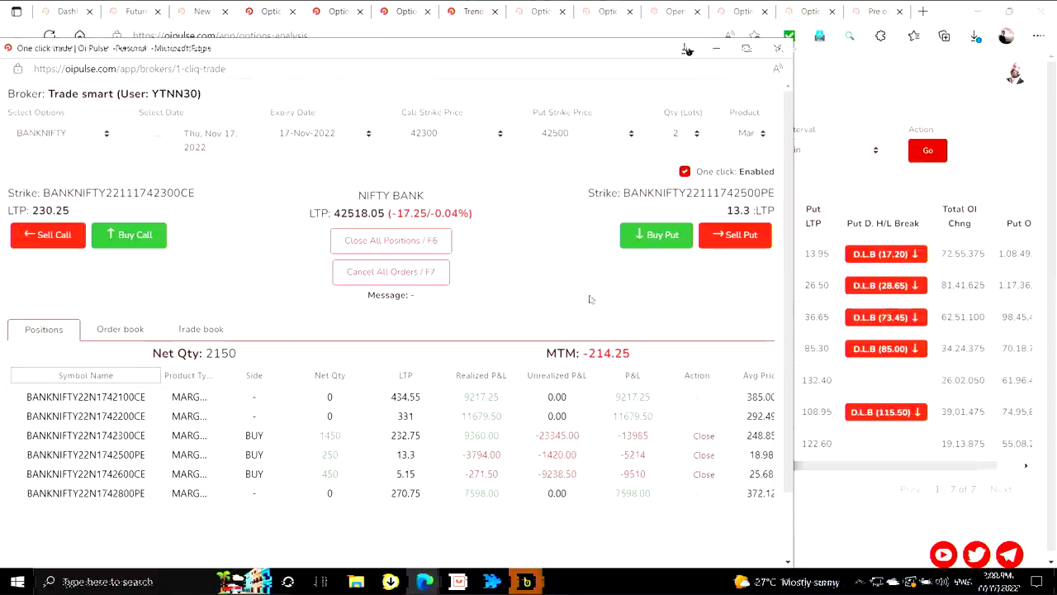
pyautogui.hotkey('alt', 'Tab')
pyautogui.hotkey('alt', 'Tab')
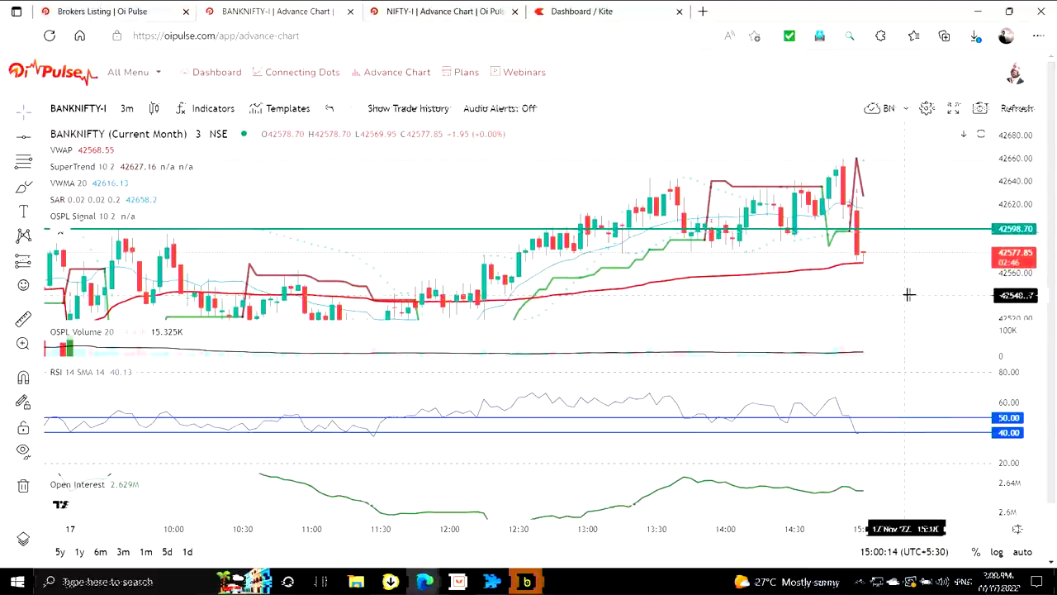
pyautogui.hotkey('alt', 'Tab')
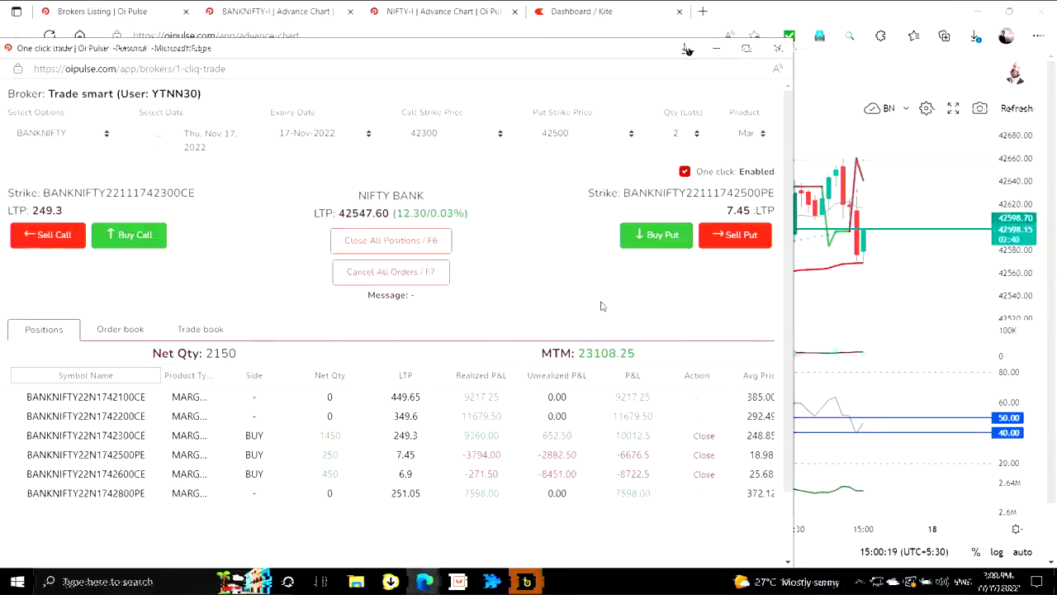
pyautogui.press('Left')
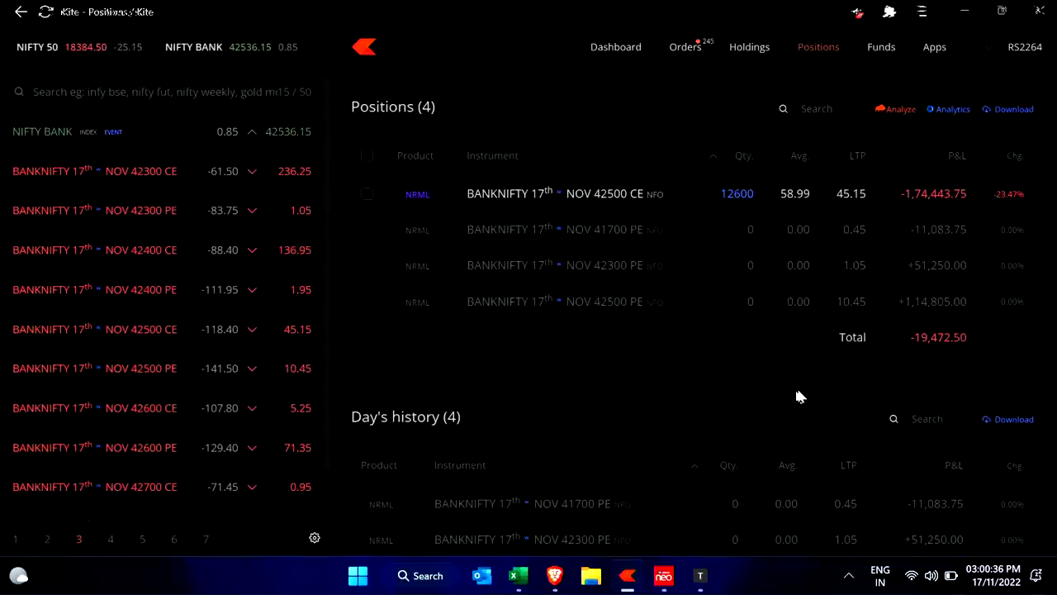
# Review the NIFTY BANK and NIFTY 50 charts, the Kite positions, IG market prices and the BANKNIFTY futures charts on TradingView
pyautogui.hotkey('alt', 'Tab')
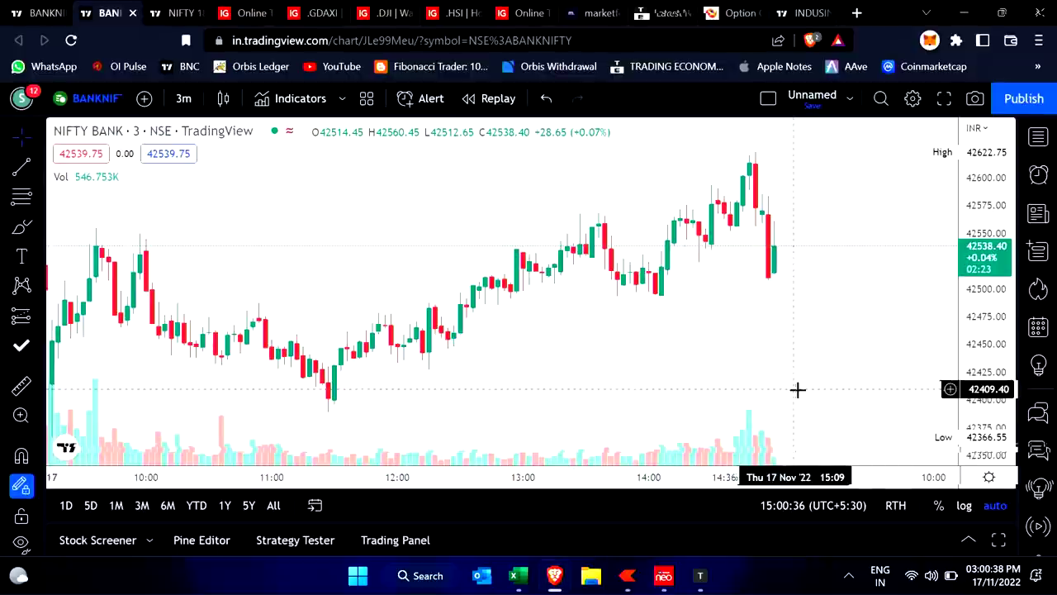
pyautogui.hotkey('ctrl', 'Tab')
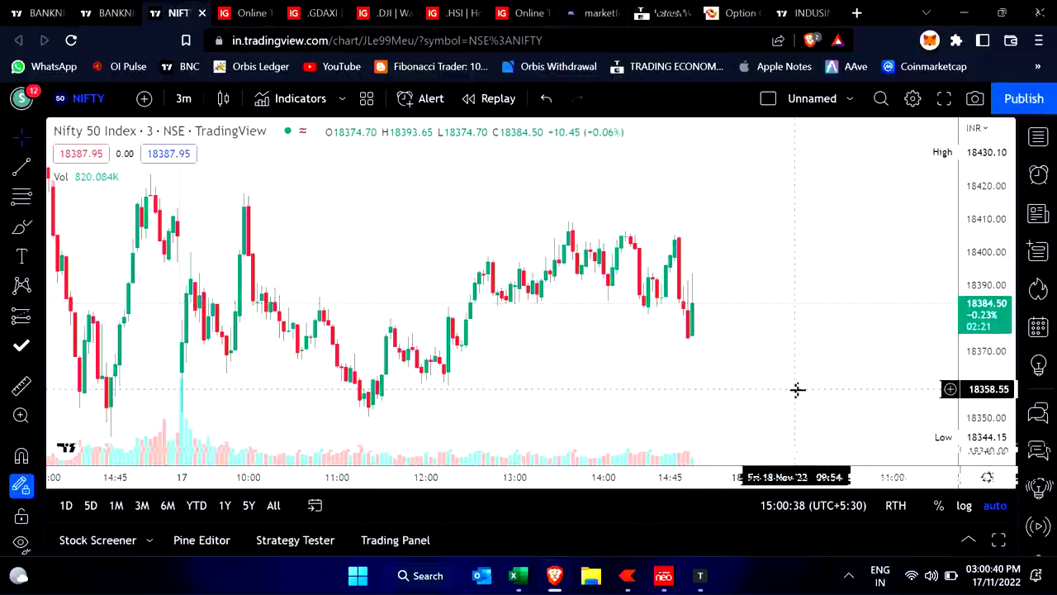
pyautogui.hotkey('ctrl', 'shift', 'Tab')
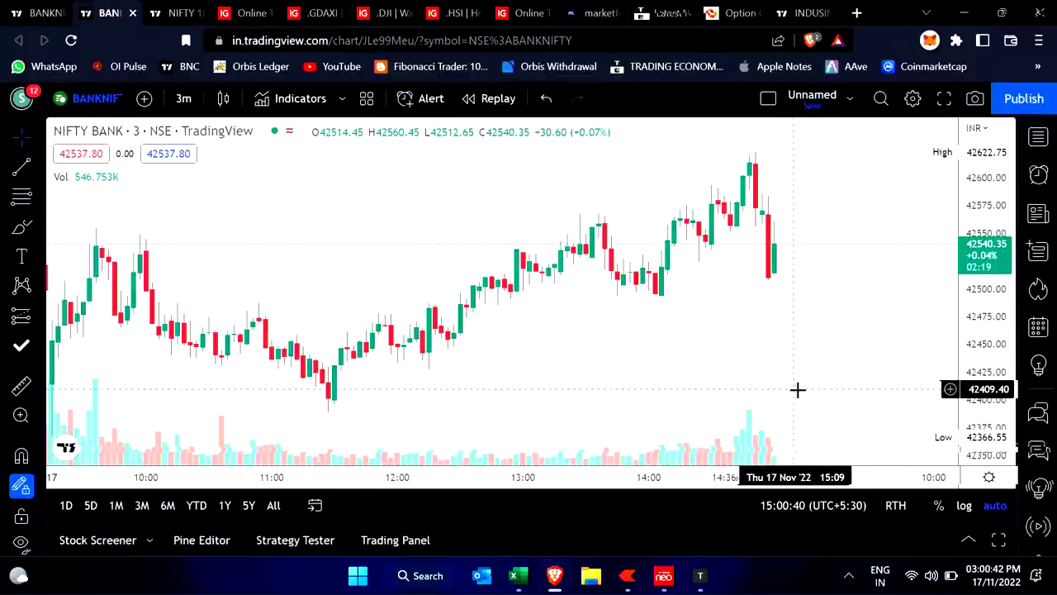
pyautogui.hotkey('ctrl', 'shift', 'Tab')
pyautogui.hotkey('alt', 'Tab')
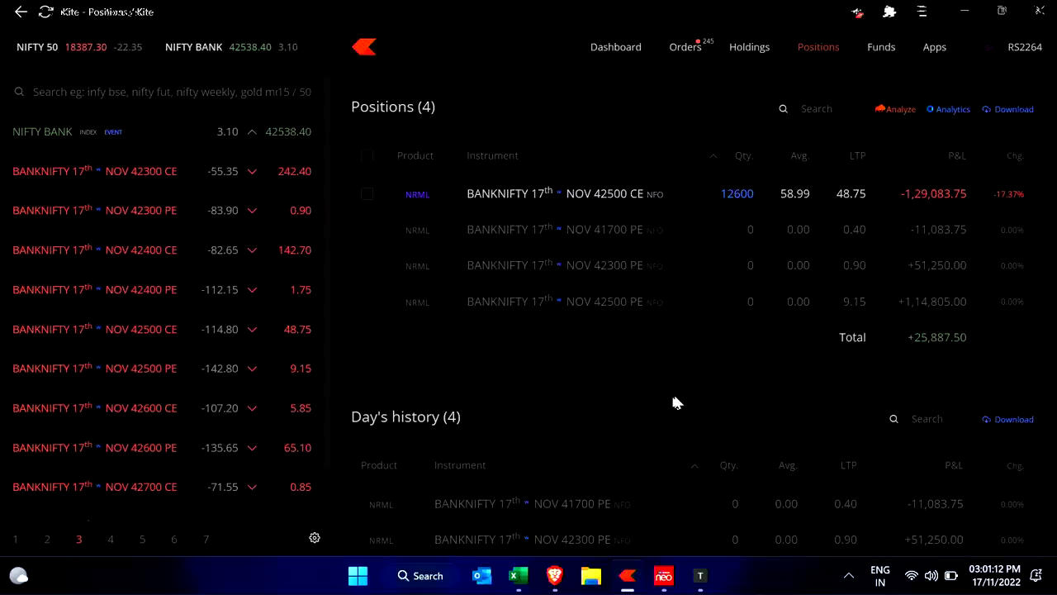
pyautogui.hotkey('alt', 'Tab')
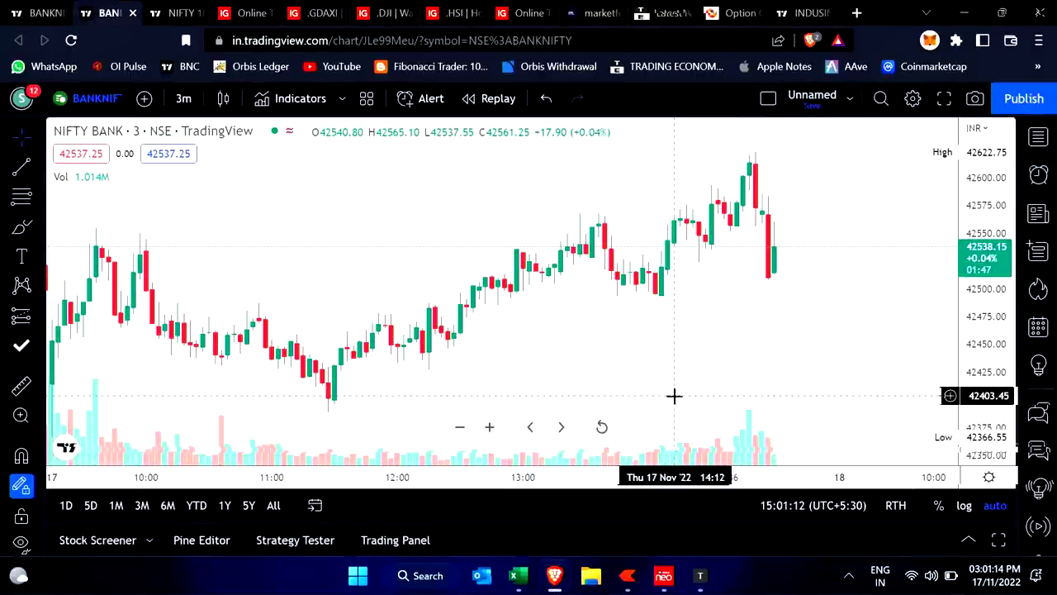
pyautogui.hotkey('ctrl', 'Tab')
pyautogui.hotkey('ctrl', 'Tab')
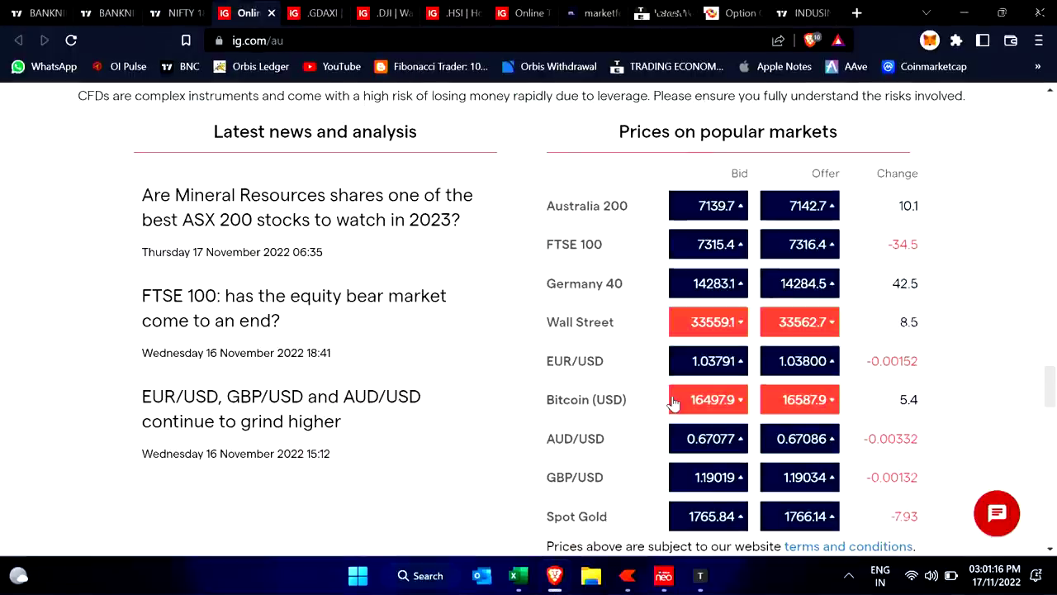
pyautogui.hotkey('ctrl', 'shift', 'Tab')
pyautogui.hotkey('ctrl', 'shift', 'Tab')
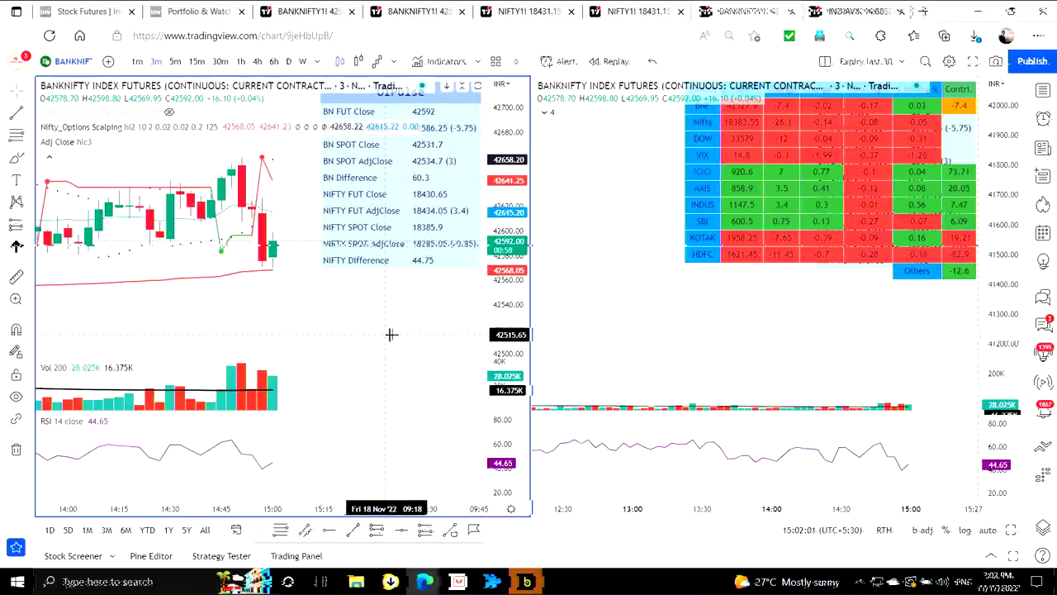
pyautogui.hotkey('alt', 'Tab')
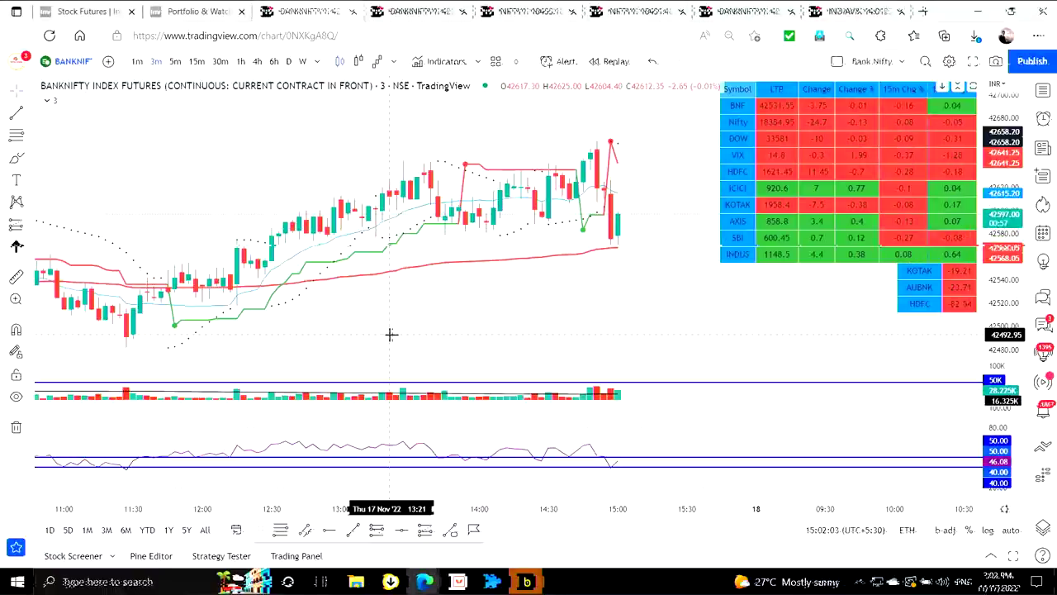
# Compare the BANKNIFTY option positions in the one click trade window with the single and split BANKNIFTY futures 3m charts
pyautogui.hotkey('alt', 'Tab')
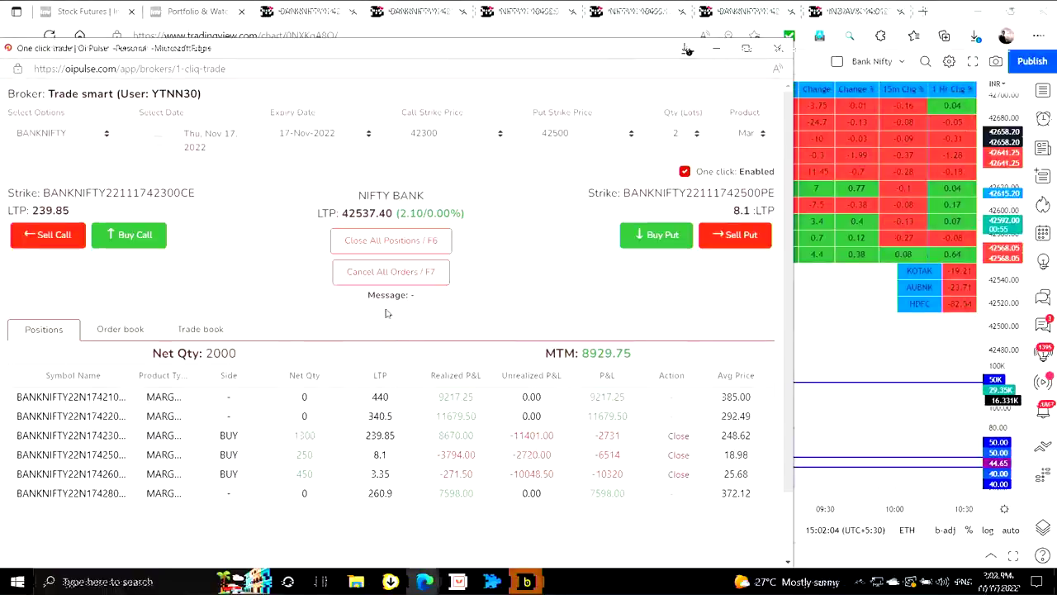
pyautogui.hotkey('alt', 'Tab')
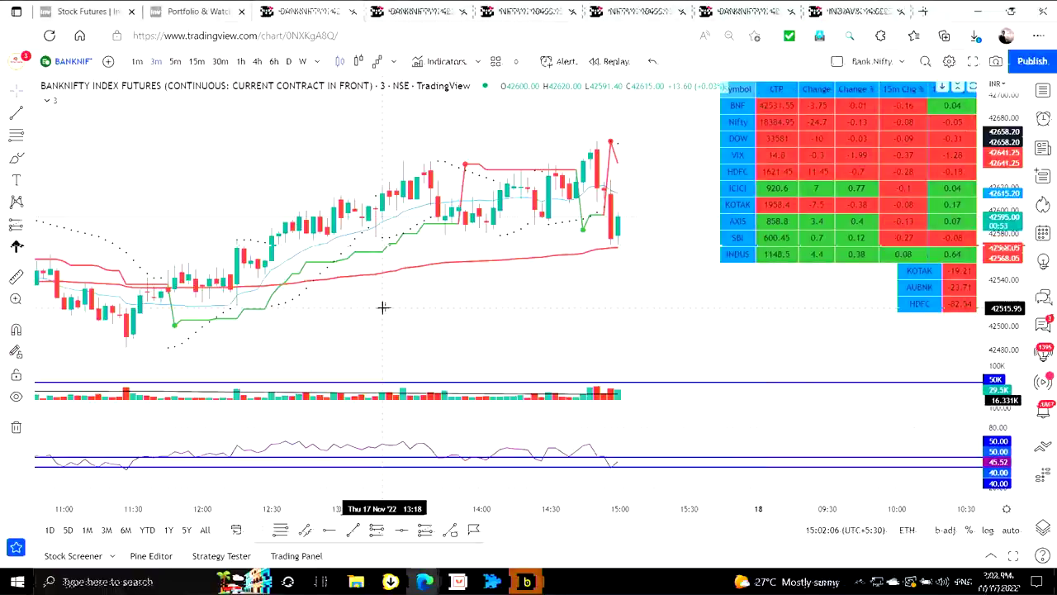
pyautogui.hotkey('alt', 'Tab')
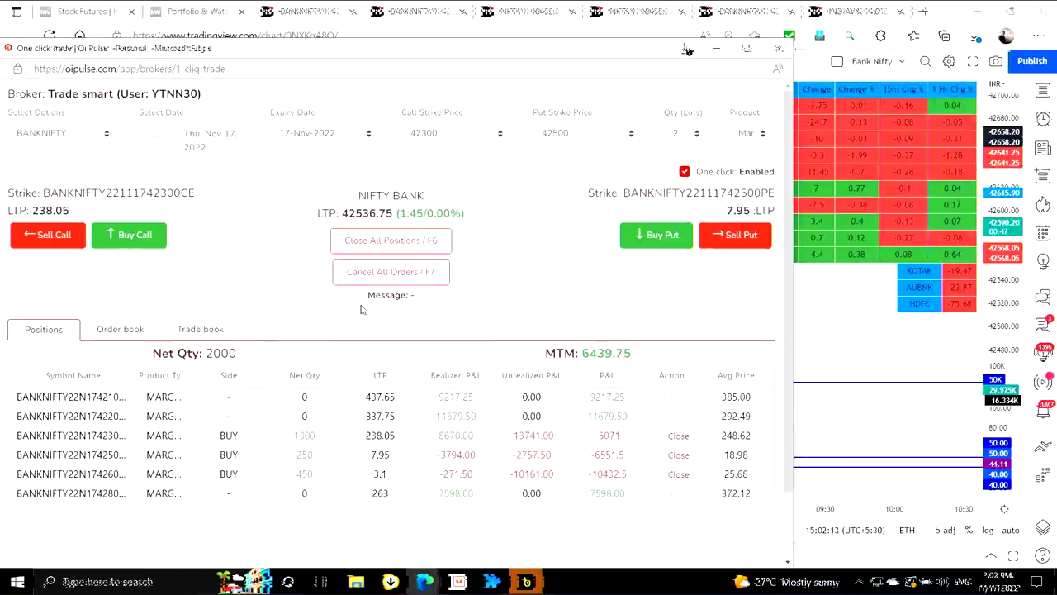
pyautogui.hotkey('alt', 'Tab')
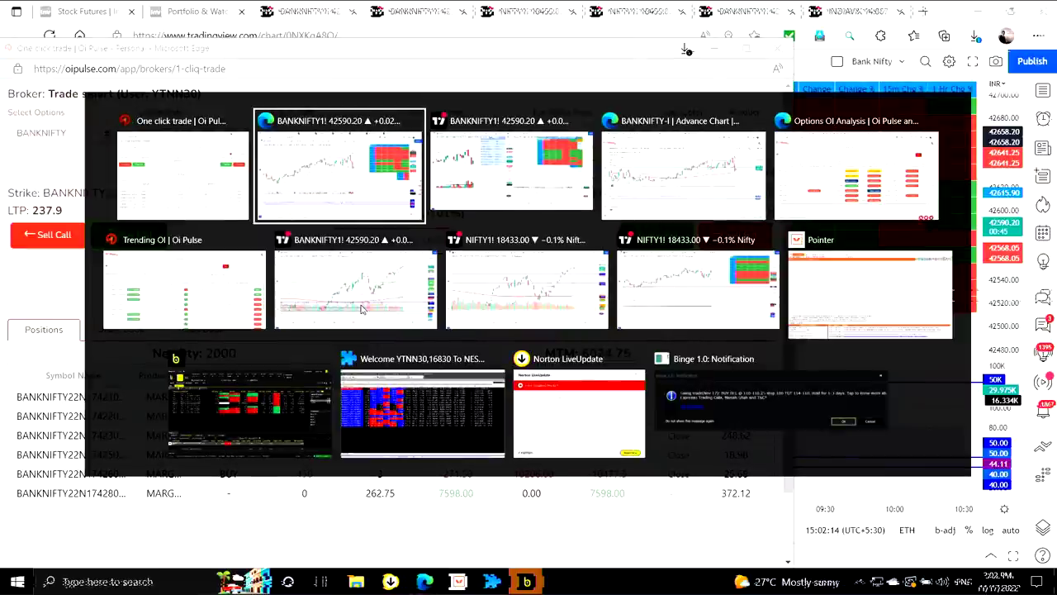
pyautogui.hotkey('alt', 'Tab')
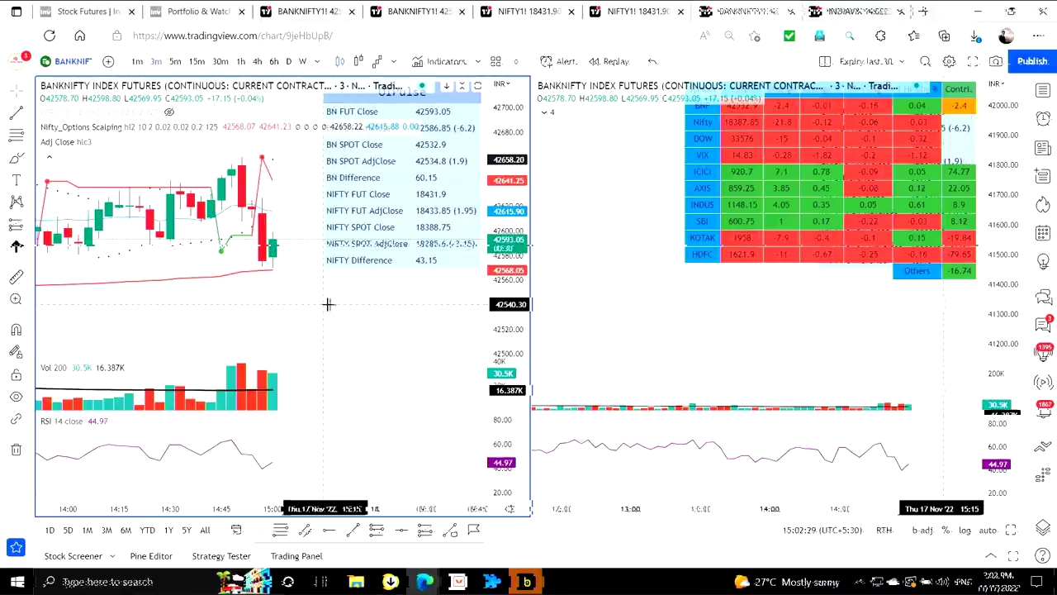
pyautogui.hotkey('alt', 'Tab')
pyautogui.hotkey('alt', 'Tab')
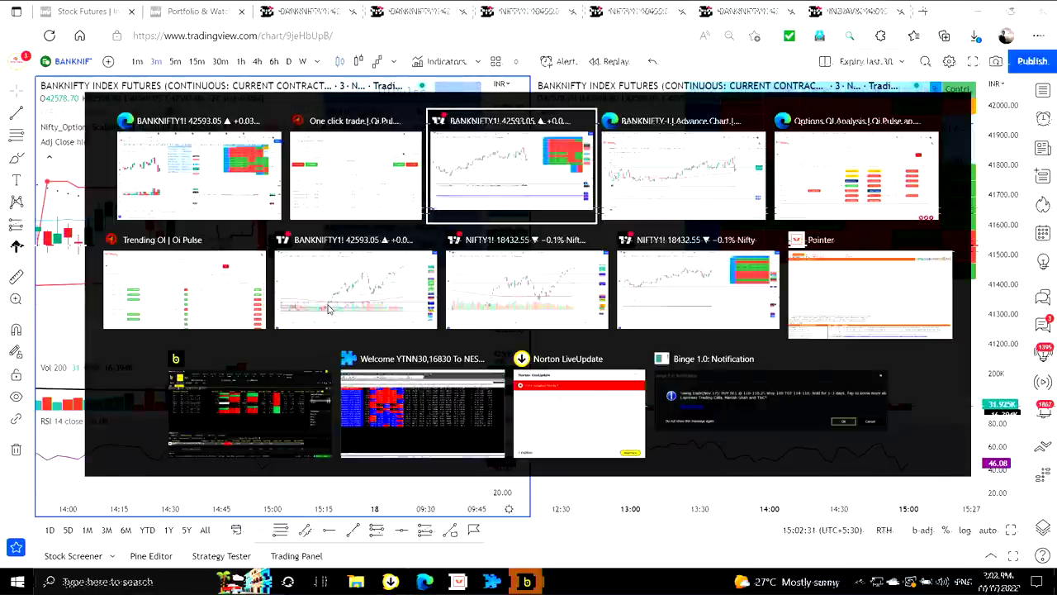
pyautogui.hotkey('alt', 'shift', 'Tab')
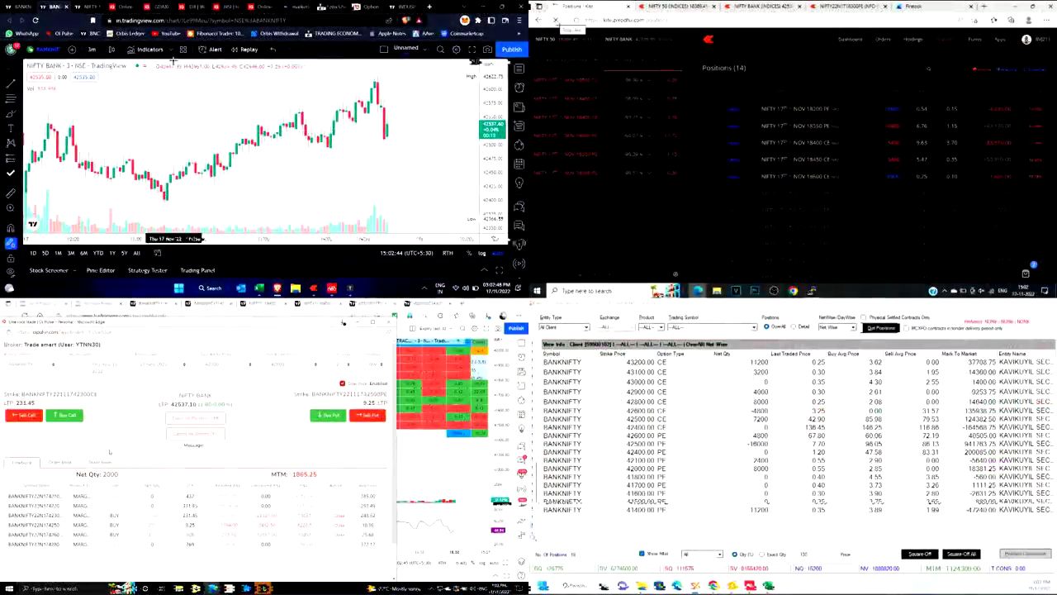
# Review the NIFTY 50 and NIFTY BANK charts, the IG market prices, the BANKNIFTY spot quote and the one click trade positions
pyautogui.click(89, 6)
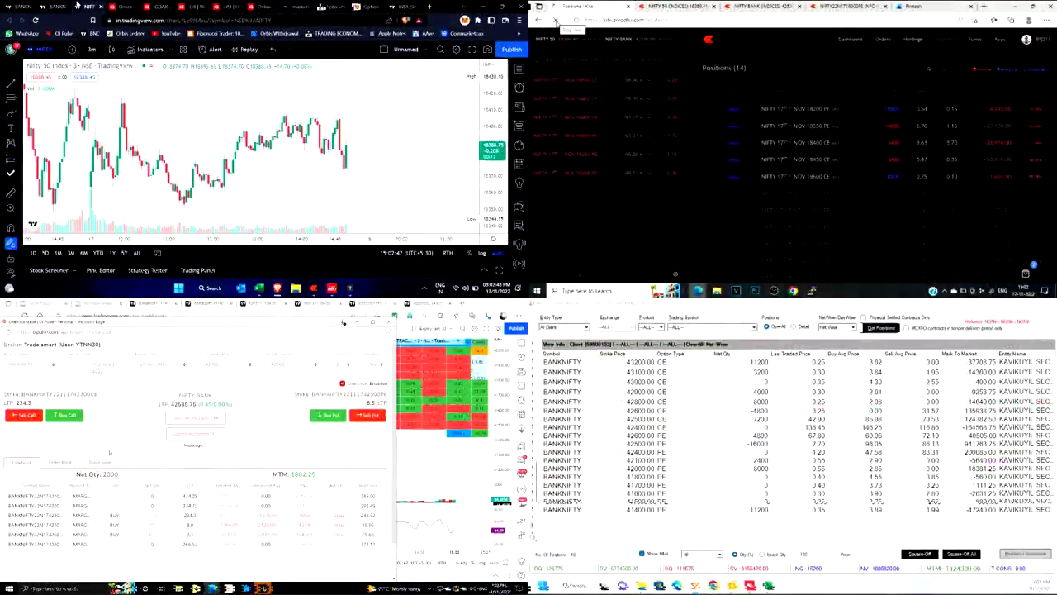
pyautogui.click(122, 5)
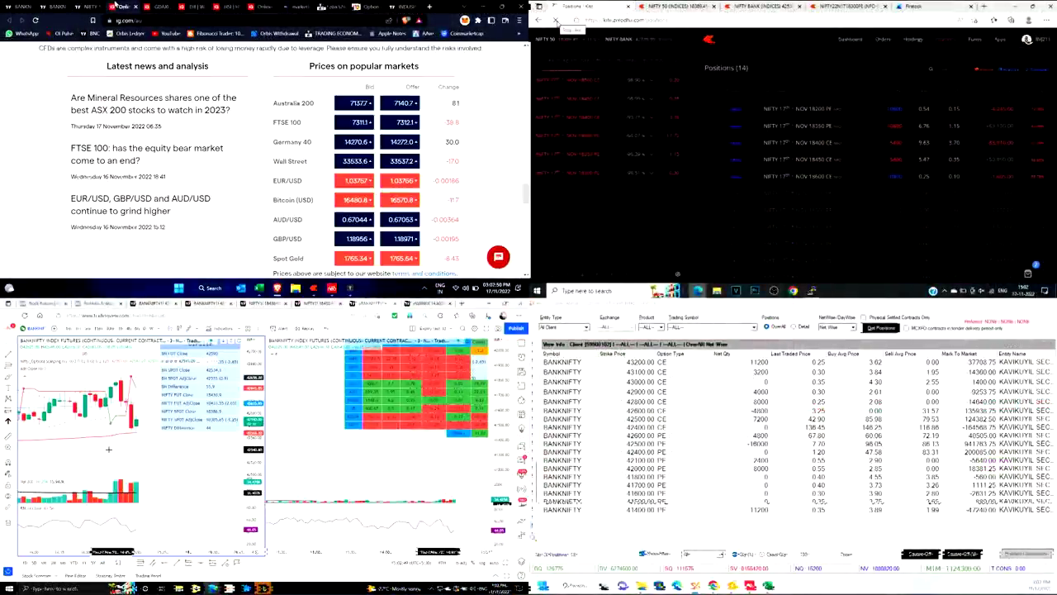
pyautogui.click(45, 6)
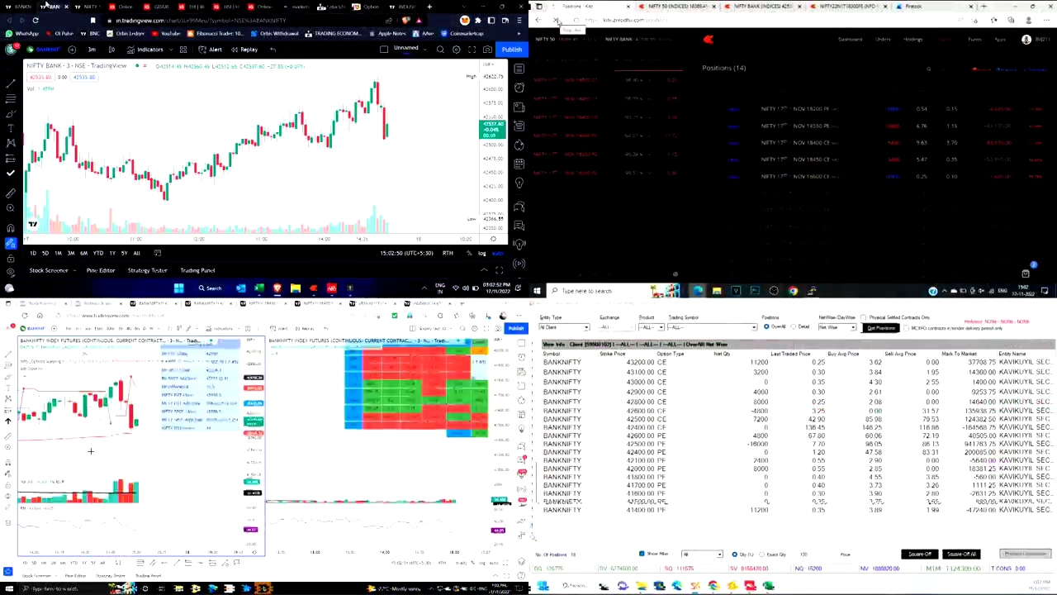
pyautogui.click(18, 6)
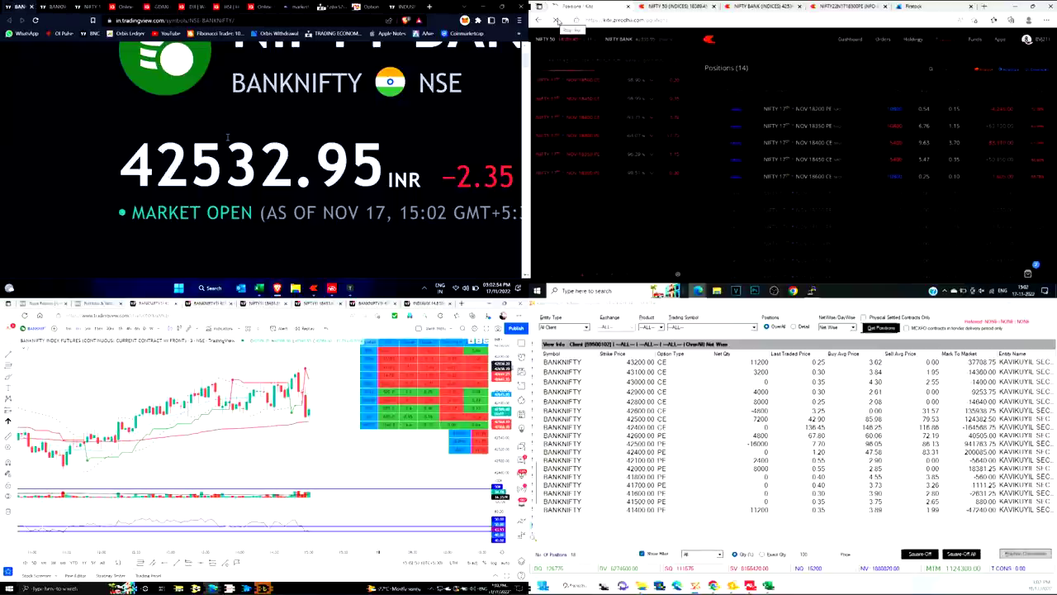
pyautogui.doubleClick(317, 151)
pyautogui.hotkey('alt', 'Tab')
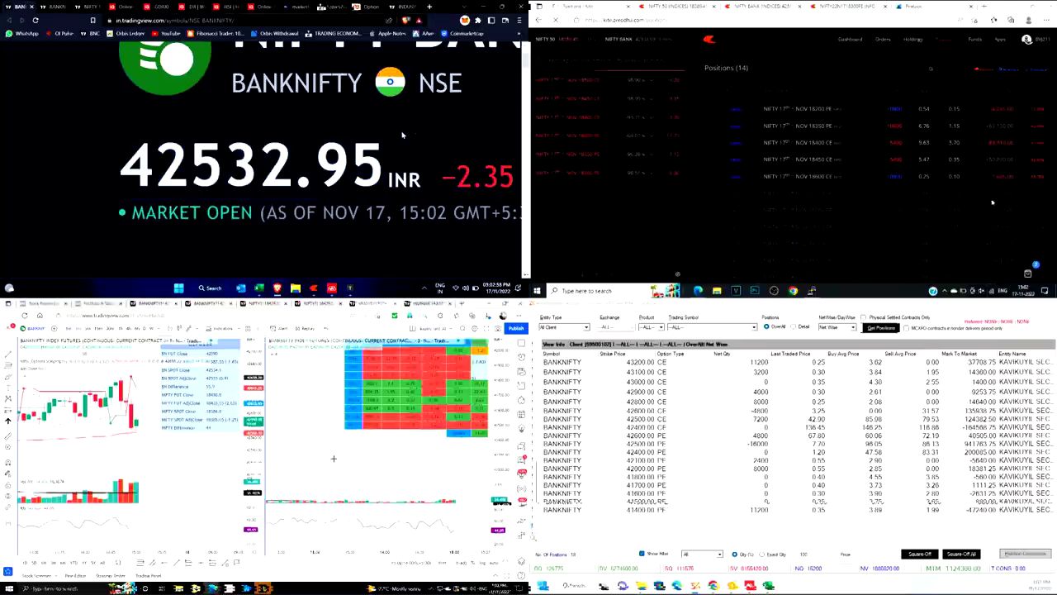
pyautogui.click(56, 7)
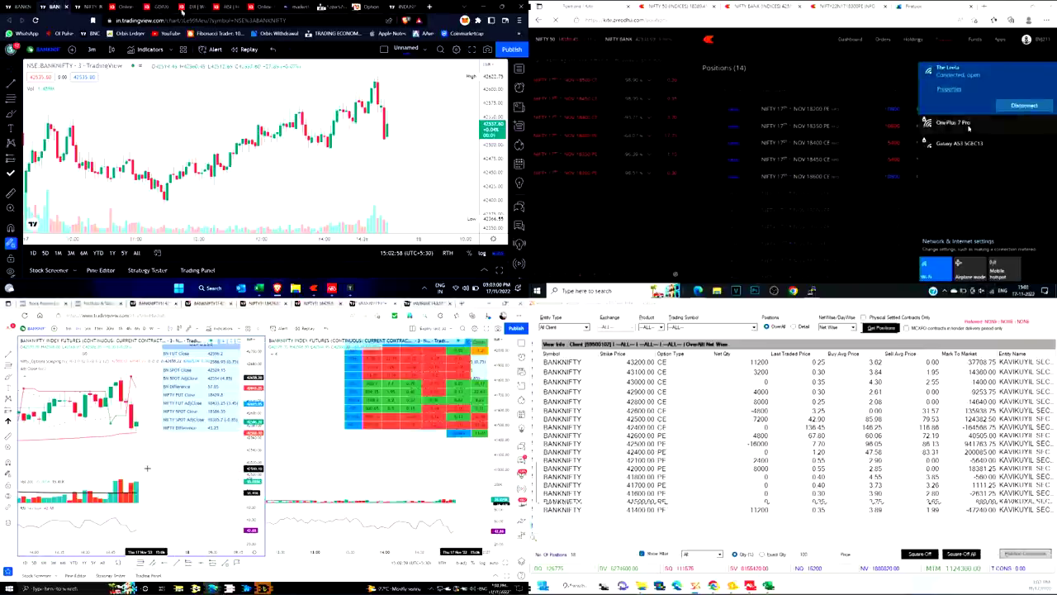
pyautogui.hotkey('alt', 'Tab')
pyautogui.hotkey('alt', 'Tab')
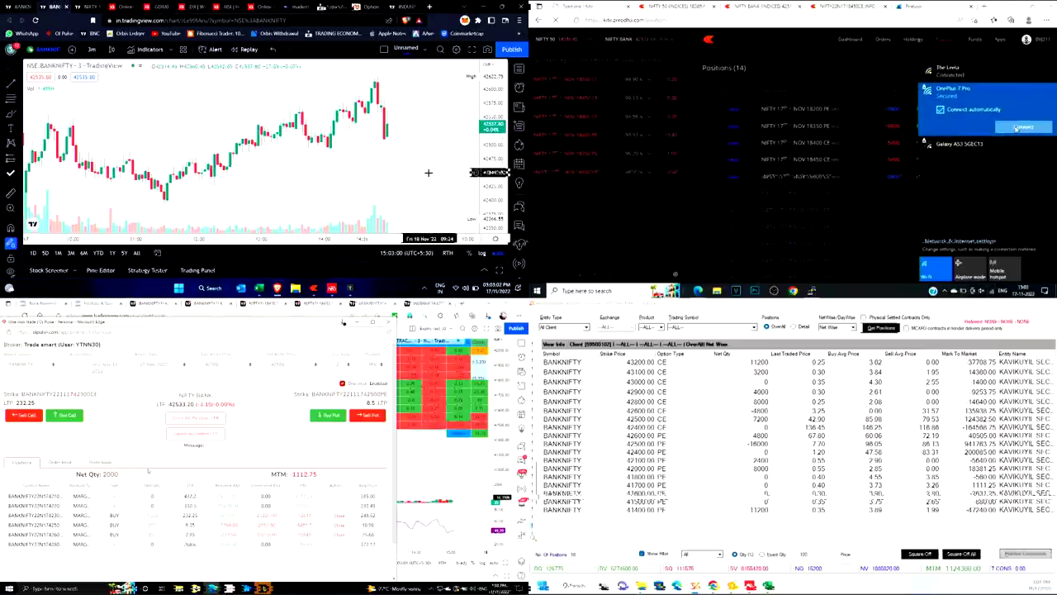
# Connect the Kite computer to the OnePlus 7 Pro Wi-Fi network, close the network error and reload Kite to its positions
pyautogui.click(1004, 130)
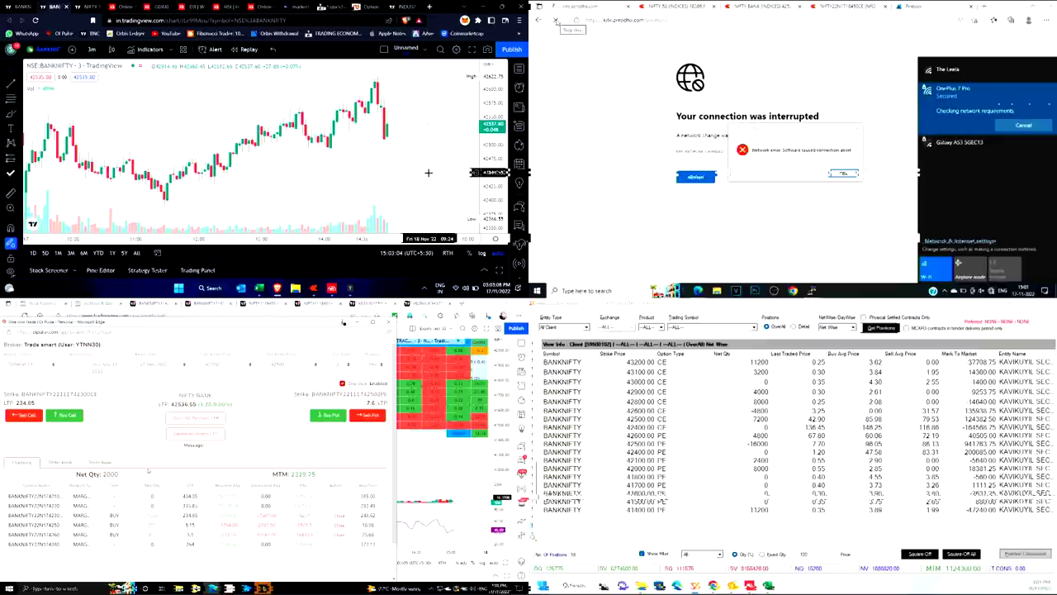
pyautogui.click(778, 143)
pyautogui.click(556, 20)
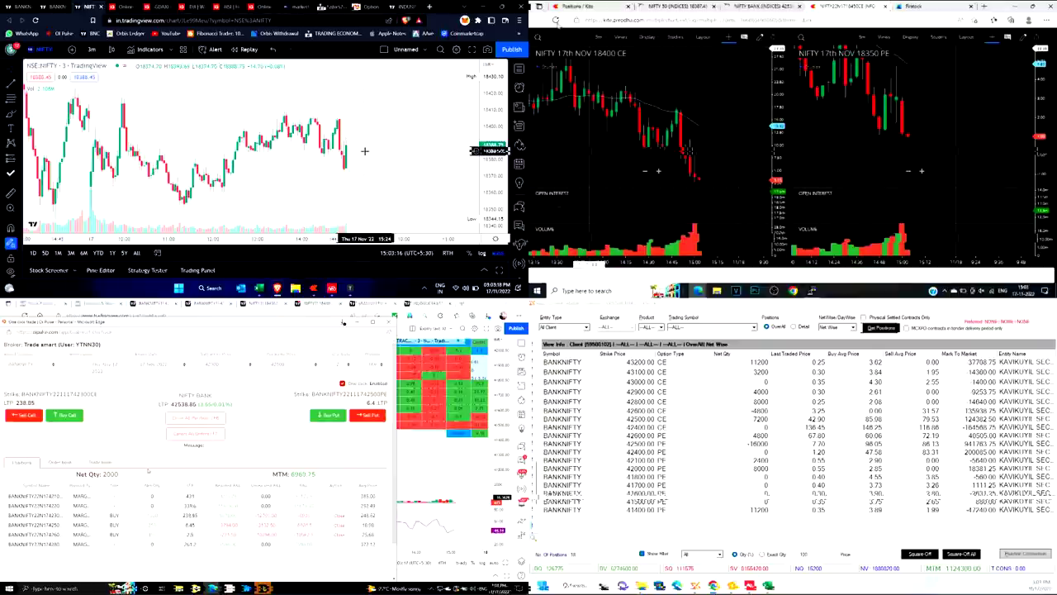
pyautogui.click(582, 7)
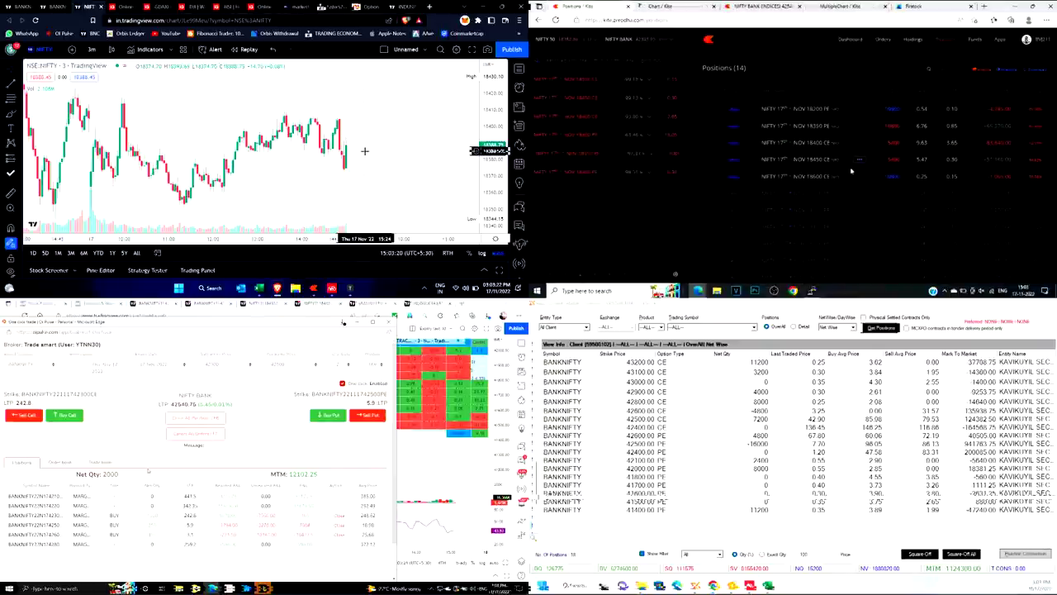
# Check the closed Kotak Neo orders, the NIFTY 50 charts and the open Kite positions
pyautogui.hotkey('alt', 'Tab')
pyautogui.hotkey('alt', 'Tab')
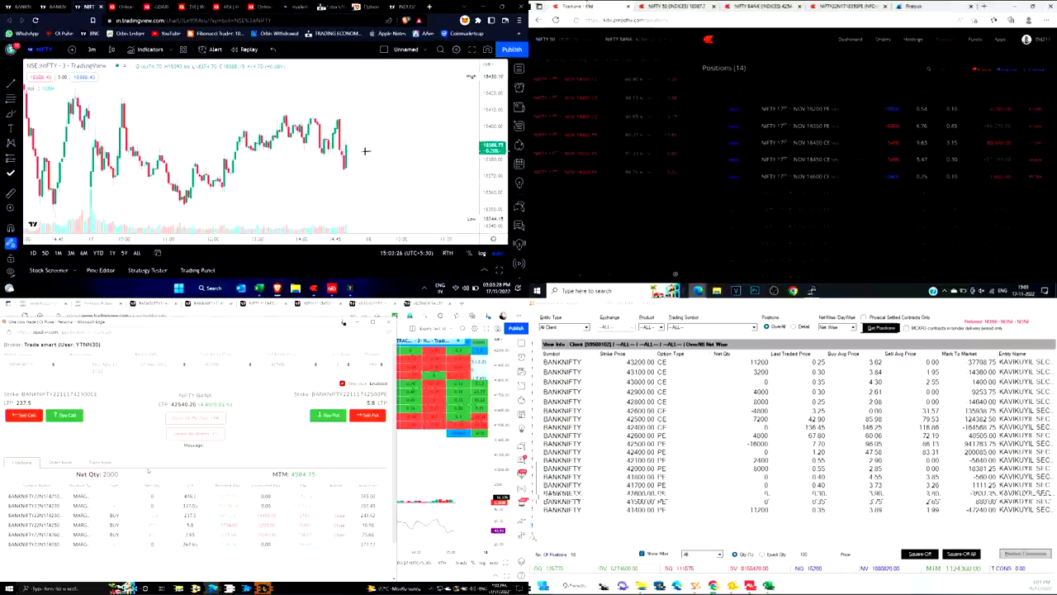
pyautogui.hotkey('alt', 'Tab')
pyautogui.hotkey('alt', 'Tab')
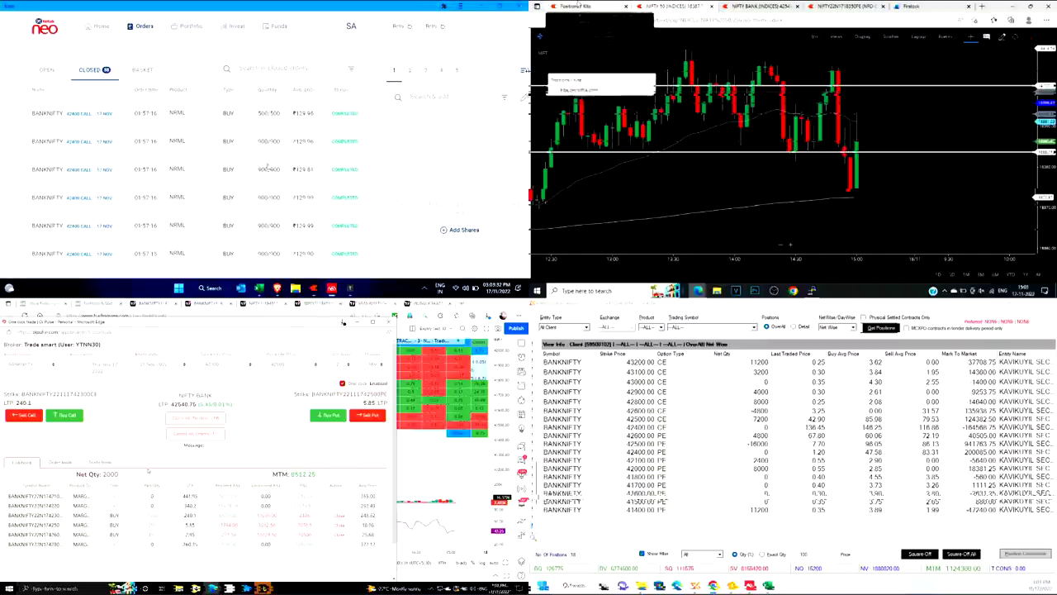
pyautogui.hotkey('alt', 'Tab')
pyautogui.hotkey('alt', 'Tab')
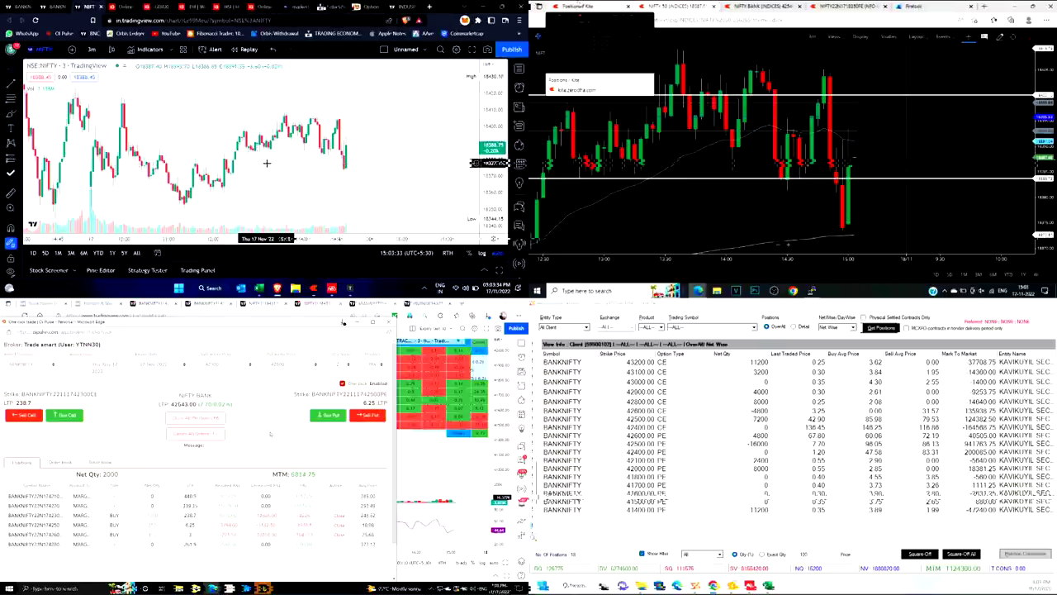
pyautogui.click(578, 6)
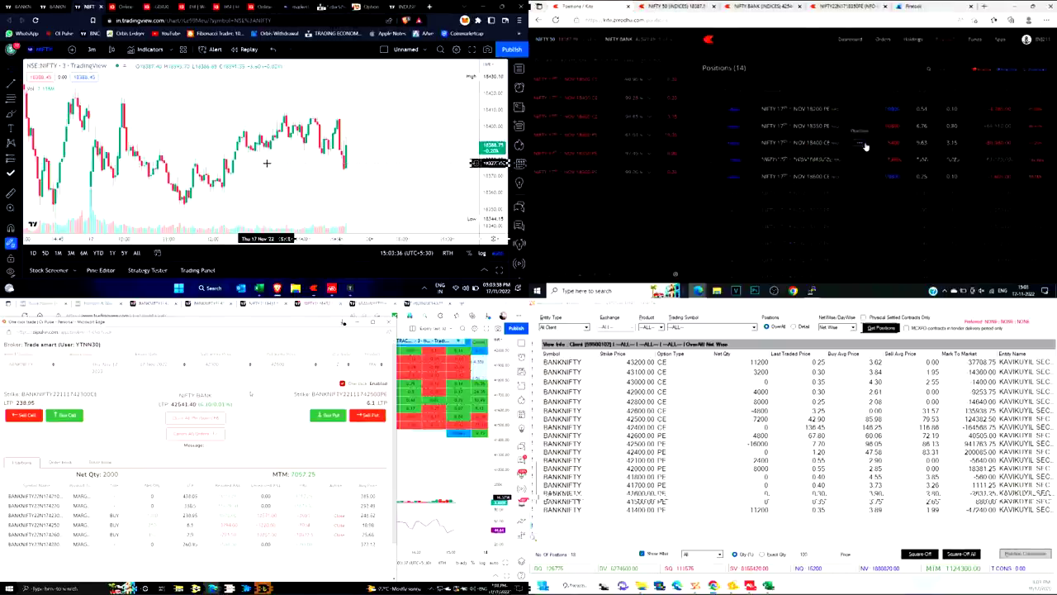
# Place a stop-loss buy order in Kite for 1800 NIFTY 18400 CE with trigger price 4 and price 4.2
pyautogui.hotkey('alt', 'Tab')
pyautogui.click(863, 145)
pyautogui.write('18')
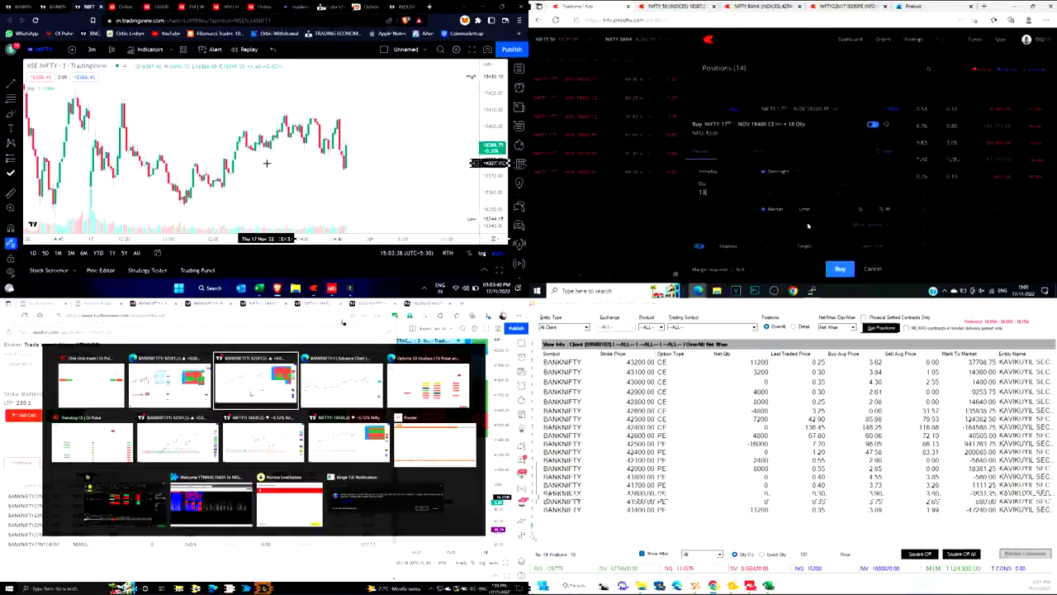
pyautogui.write('00')
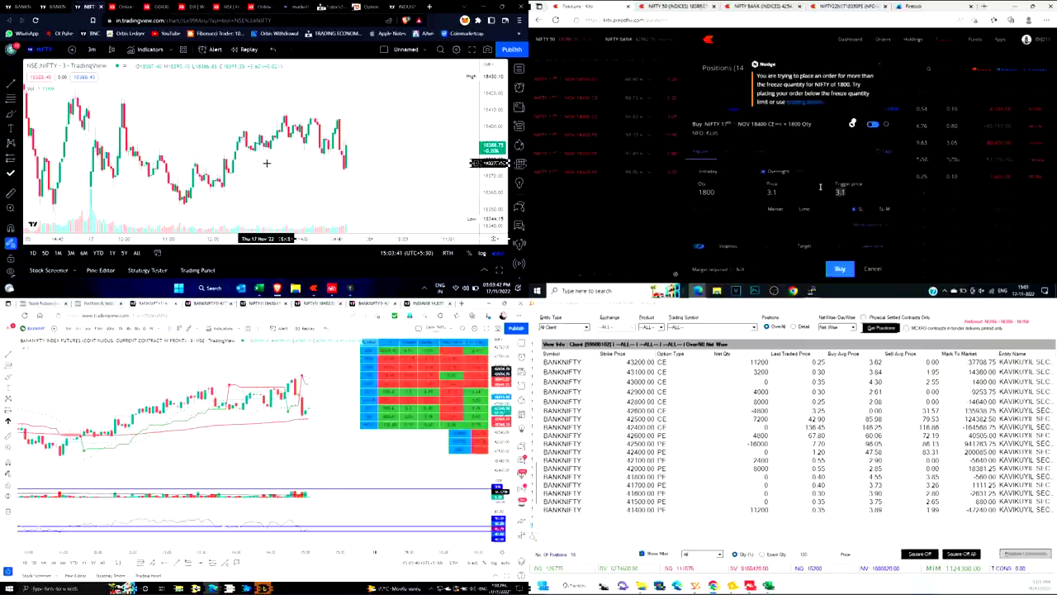
pyautogui.write('4.2')
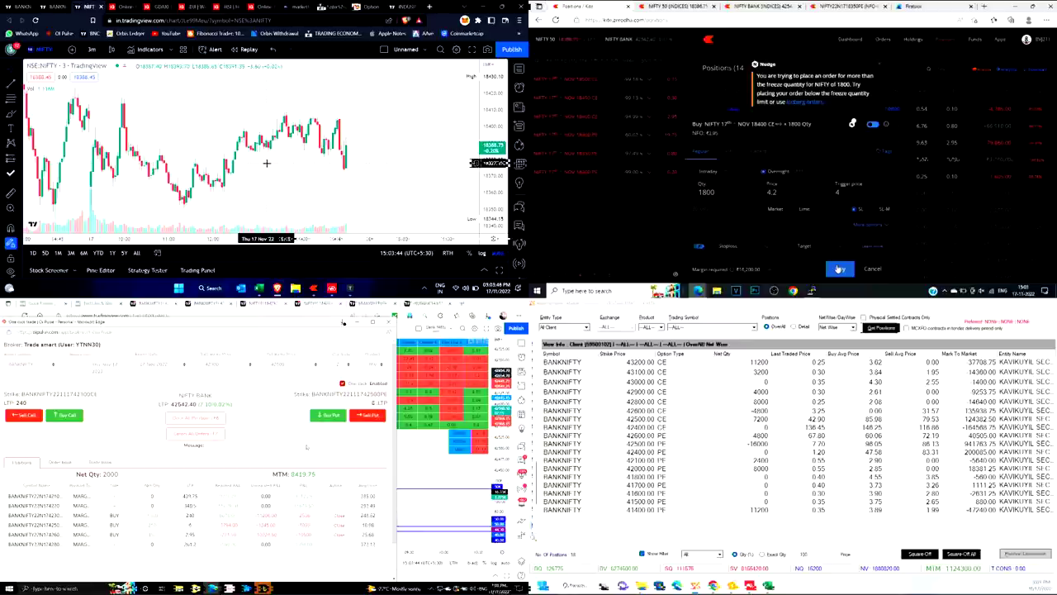
pyautogui.click(839, 269)
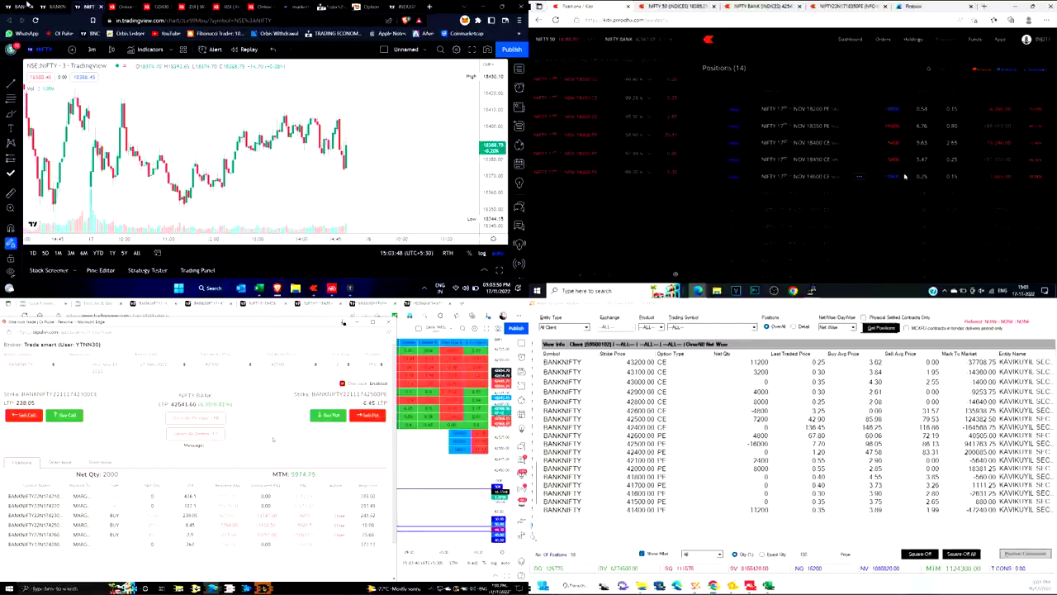
# Review the NIFTY BANK, BANKNIFTY futures and NIFTY 50 charts, plus the orders and positions in Kite
pyautogui.click(54, 6)
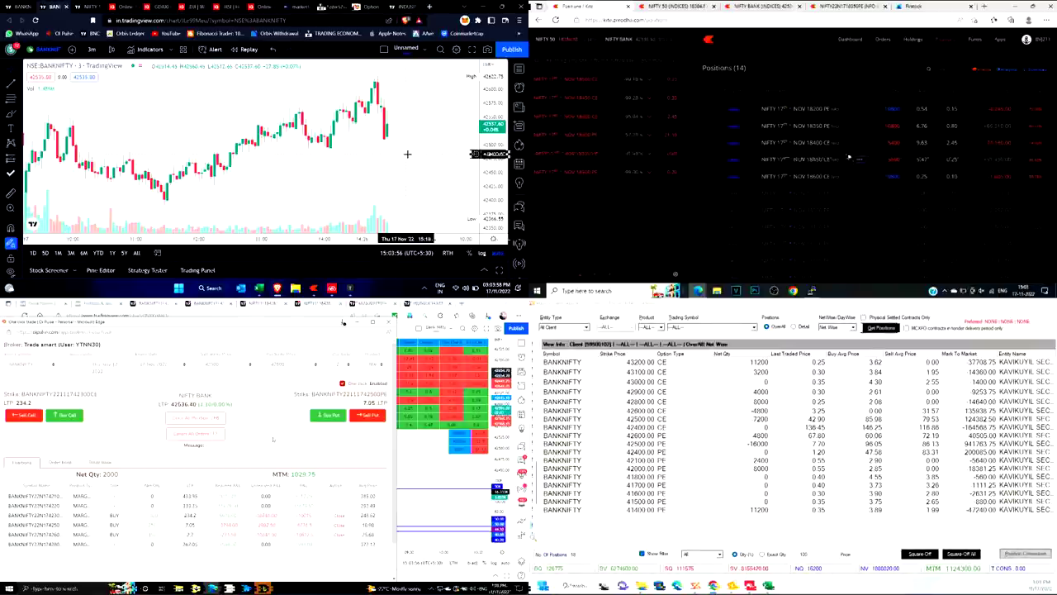
pyautogui.hotkey('alt', 'Tab')
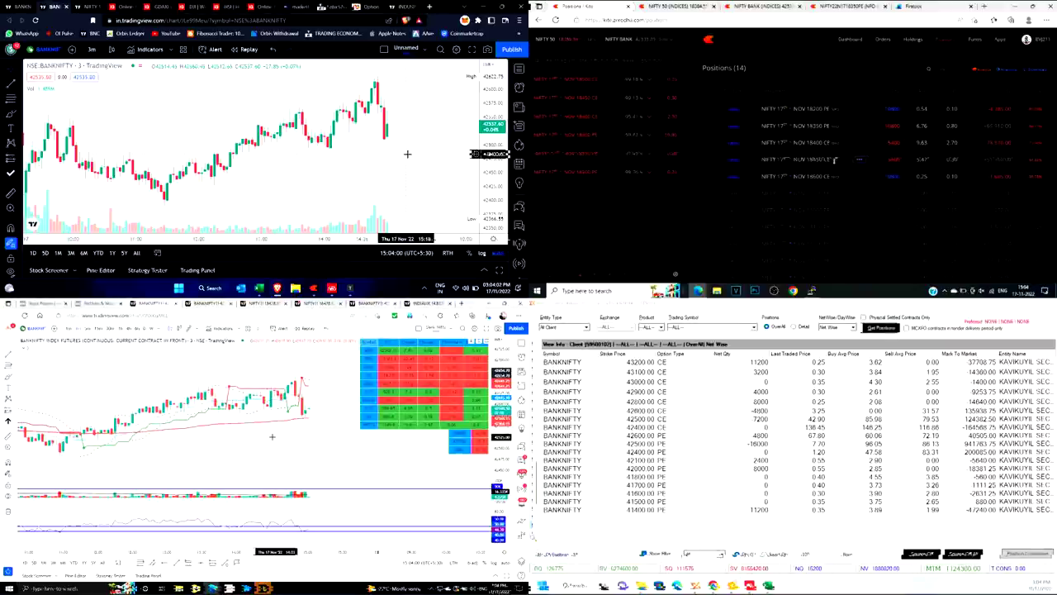
pyautogui.hotkey('alt', 'Tab')
pyautogui.hotkey('alt', 'Tab')
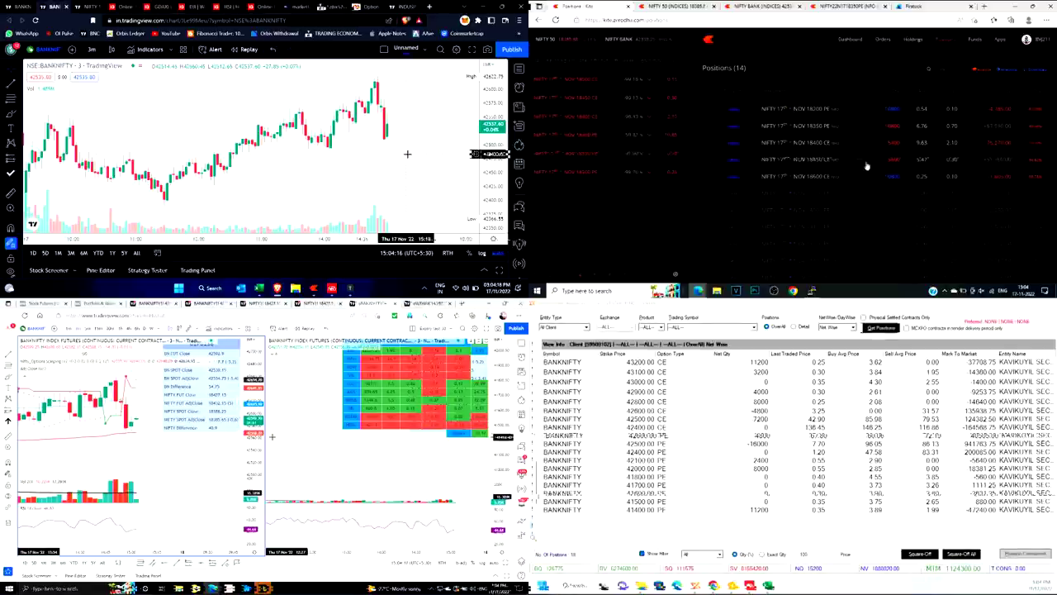
pyautogui.click(675, 6)
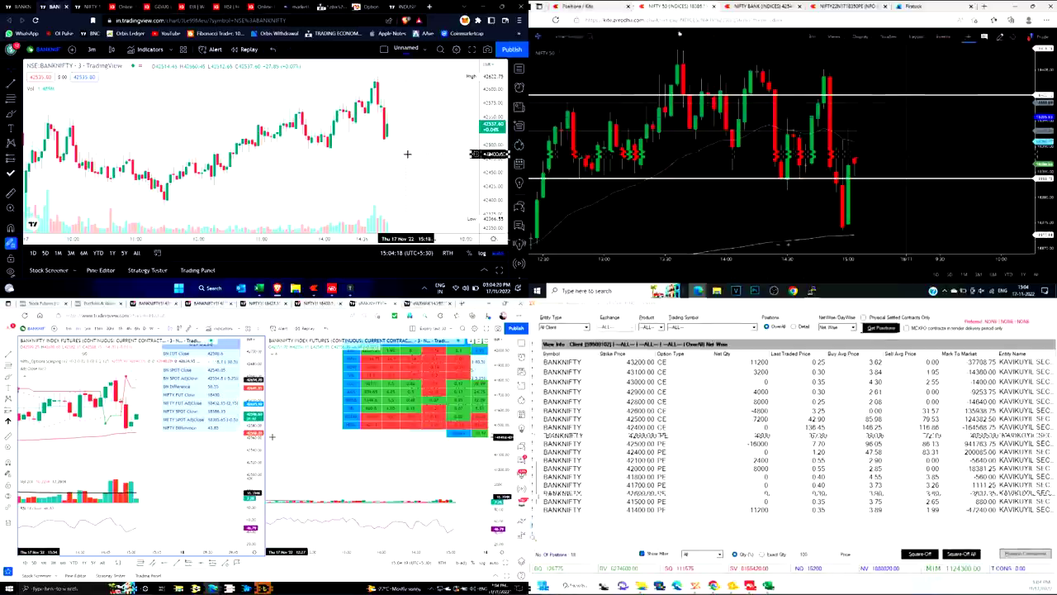
pyautogui.hotkey('alt', 'Tab')
pyautogui.click(578, 7)
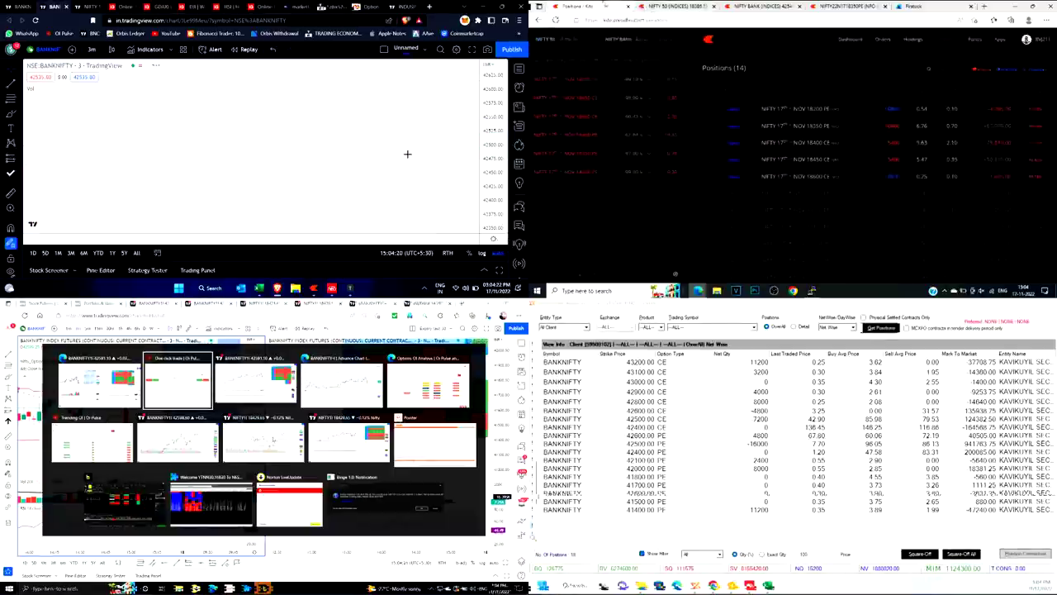
pyautogui.click(883, 41)
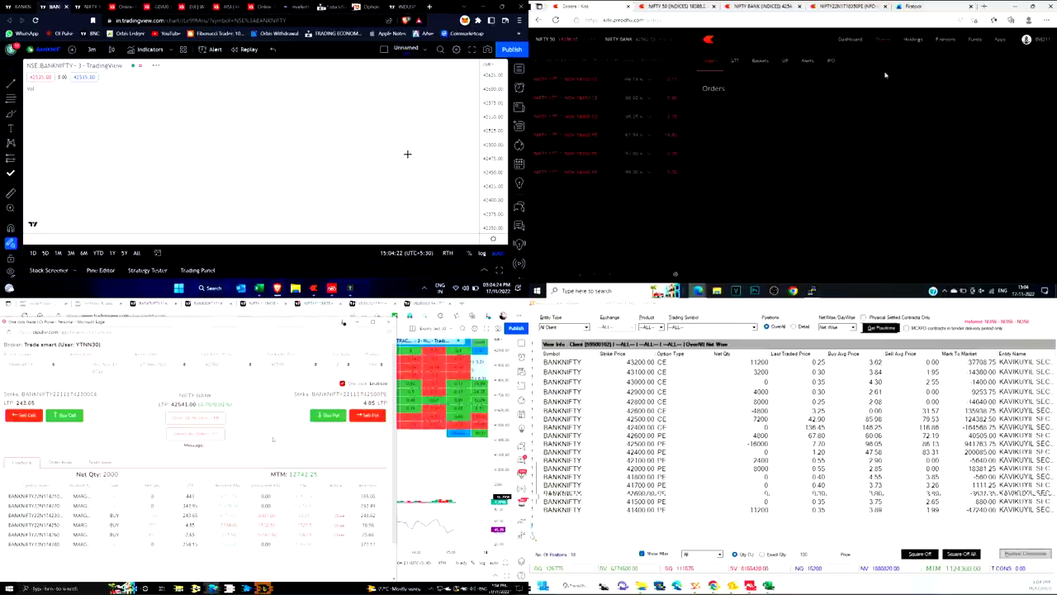
pyautogui.click(948, 41)
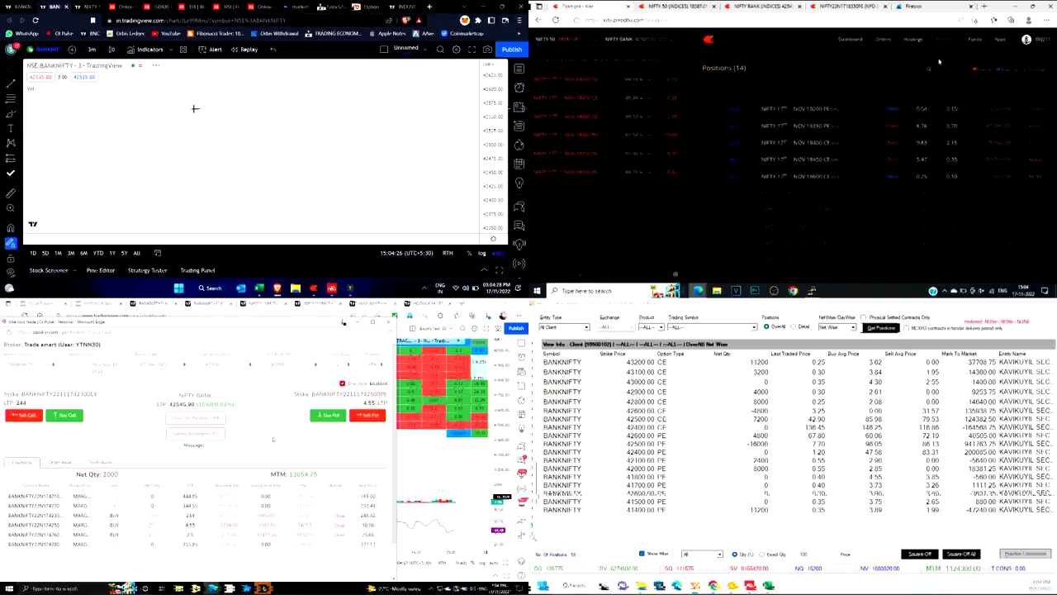
# Place a stop-loss buy order to exit 1800 NIFTY 18400 CE with trigger price 3 and price 3.2
pyautogui.click(857, 143)
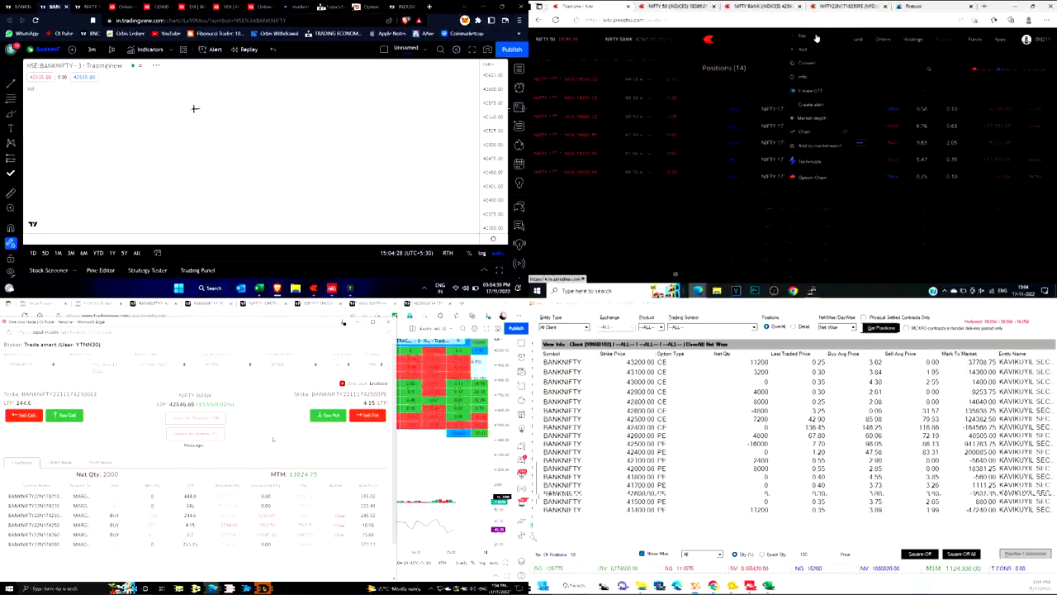
pyautogui.click(815, 37)
pyautogui.write('3')
pyautogui.doubleClick(774, 191)
pyautogui.write('3.2')
pyautogui.click(89, 6)
pyautogui.click(840, 269)
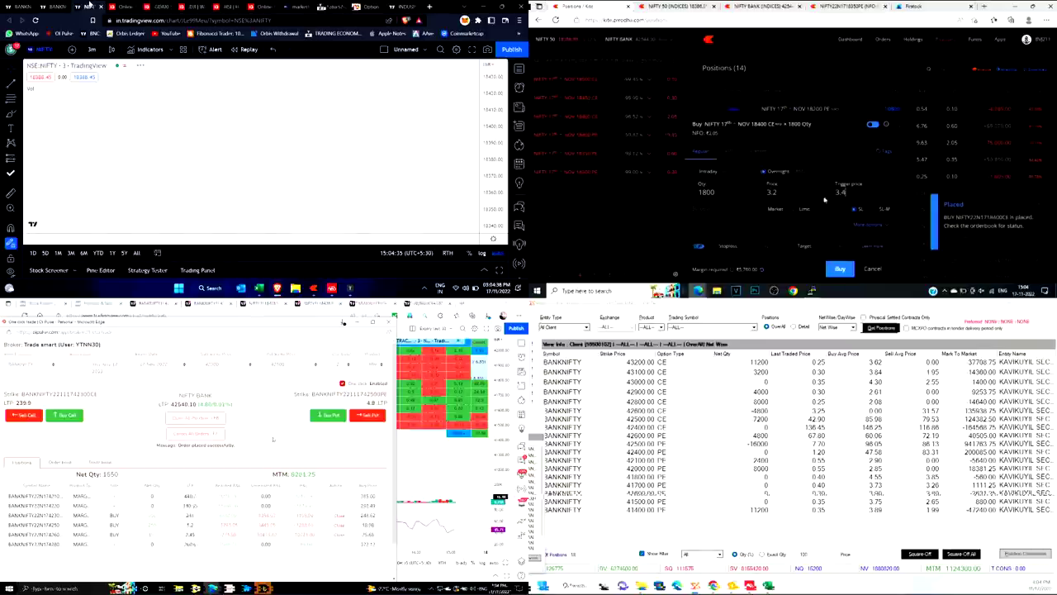
# Place two Kite stop-loss buy orders for 1800 NIFTY 18400 CE: price 3.6 with trigger 3.4, and price 4 with trigger 3
pyautogui.write('6')
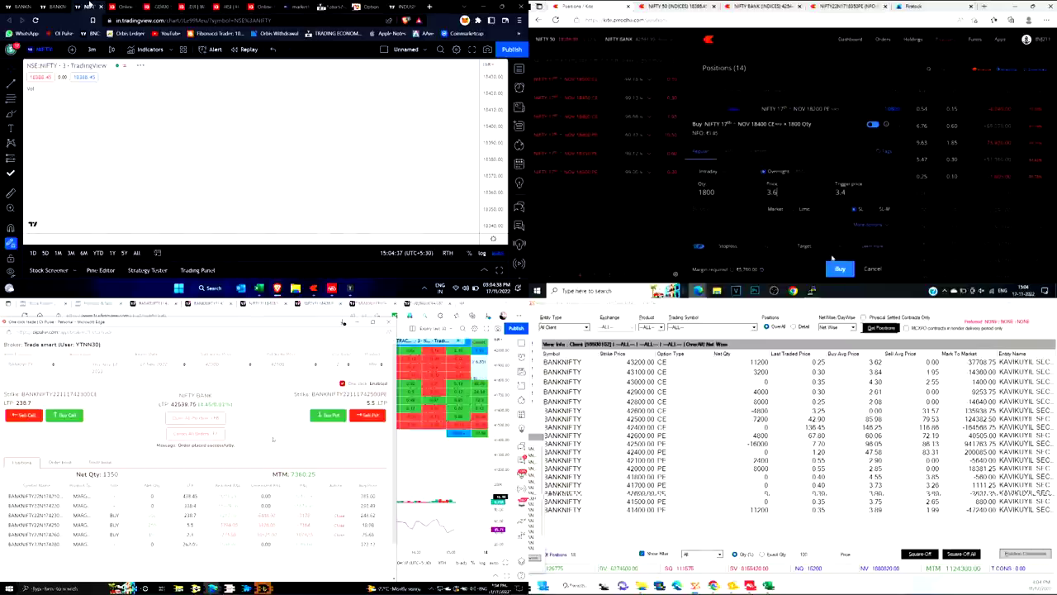
pyautogui.hotkey('alt', 'Tab')
pyautogui.press('BackSpace')
pyautogui.press('BackSpace')
pyautogui.press('BackSpace')
pyautogui.press('BackSpace')
pyautogui.press('BackSpace')
pyautogui.write('4')
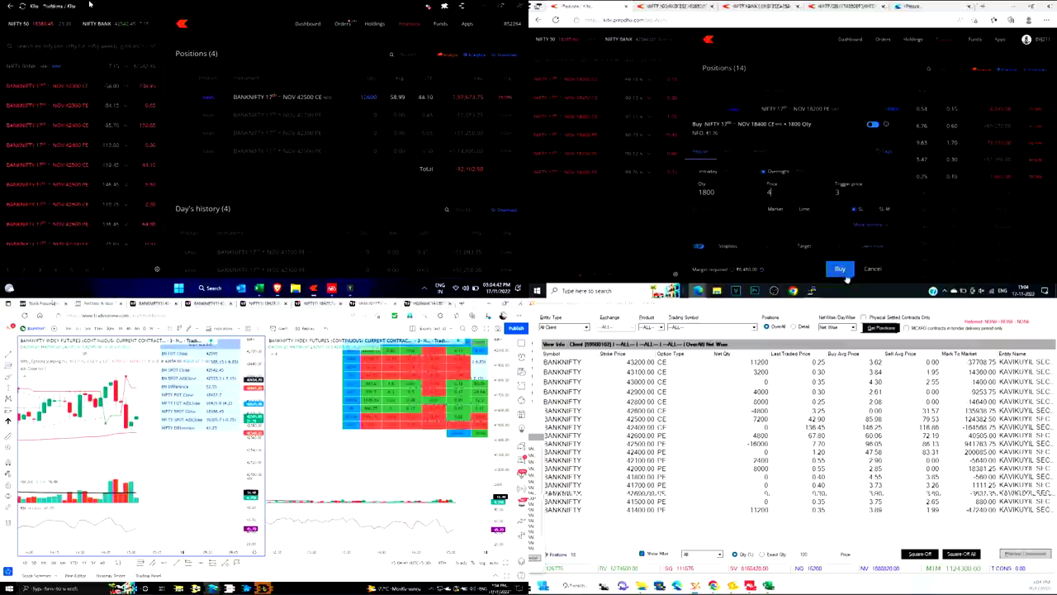
pyautogui.click(873, 269)
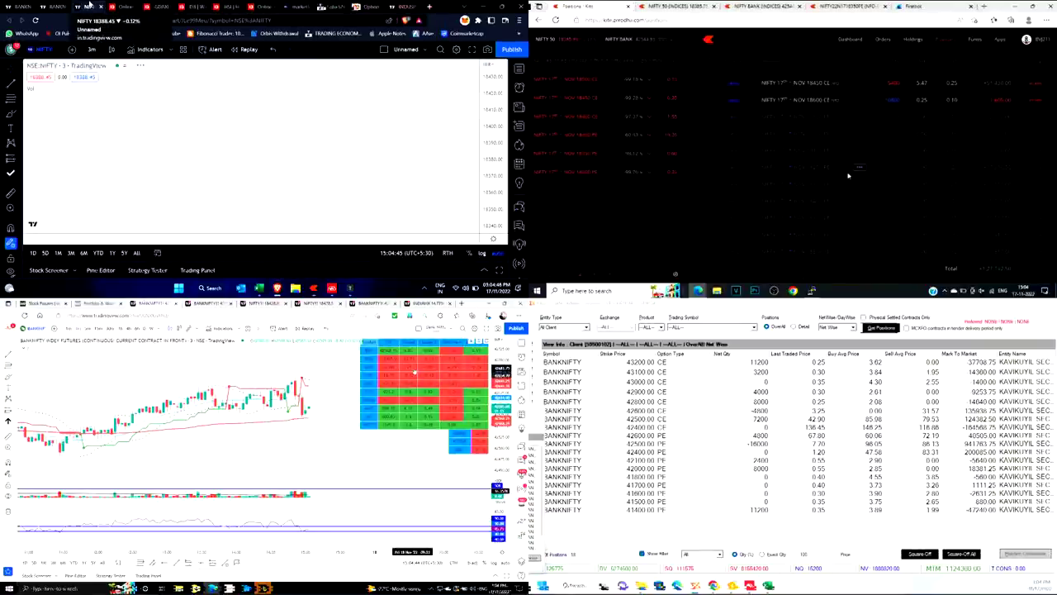
# Check the open Kite orders, the call push basket, the NIFTY and BANKNIFTY charts and the one click trade positions
pyautogui.click(878, 41)
pyautogui.hotkey('alt', 'Tab')
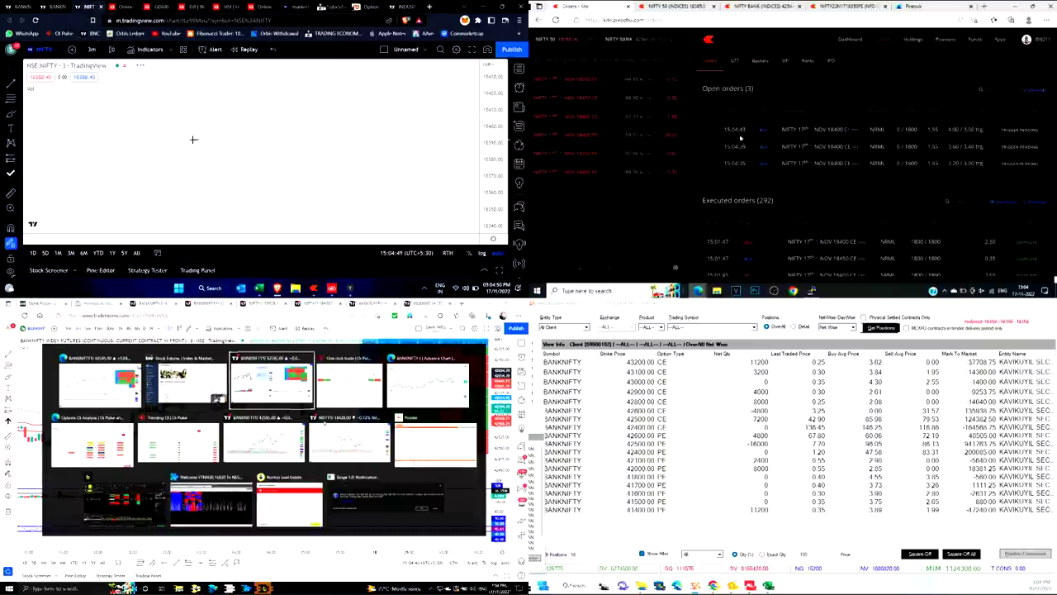
pyautogui.hotkey('alt', 'Tab')
pyautogui.click(760, 60)
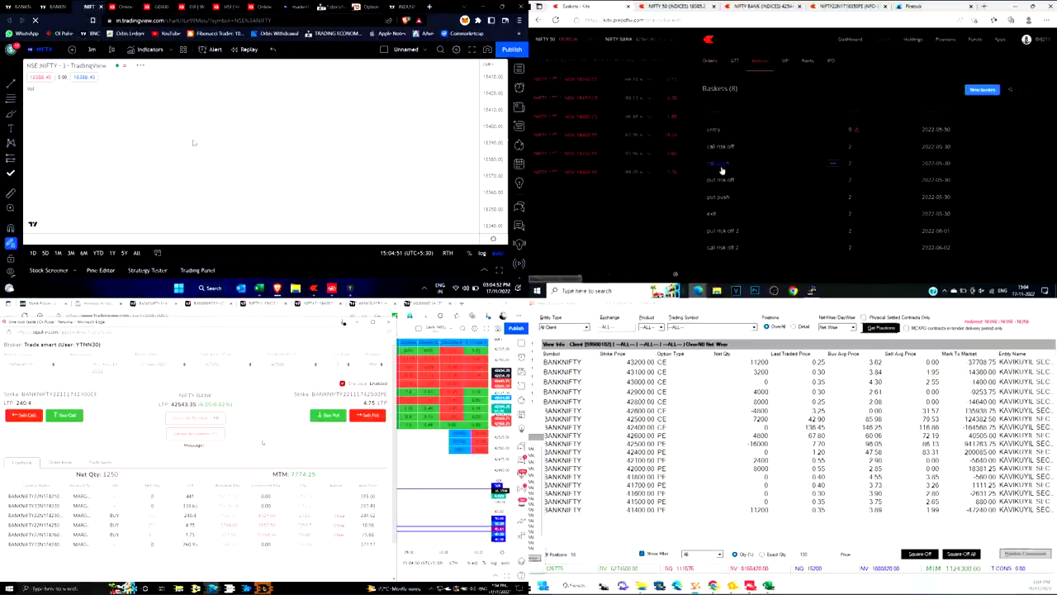
pyautogui.click(717, 165)
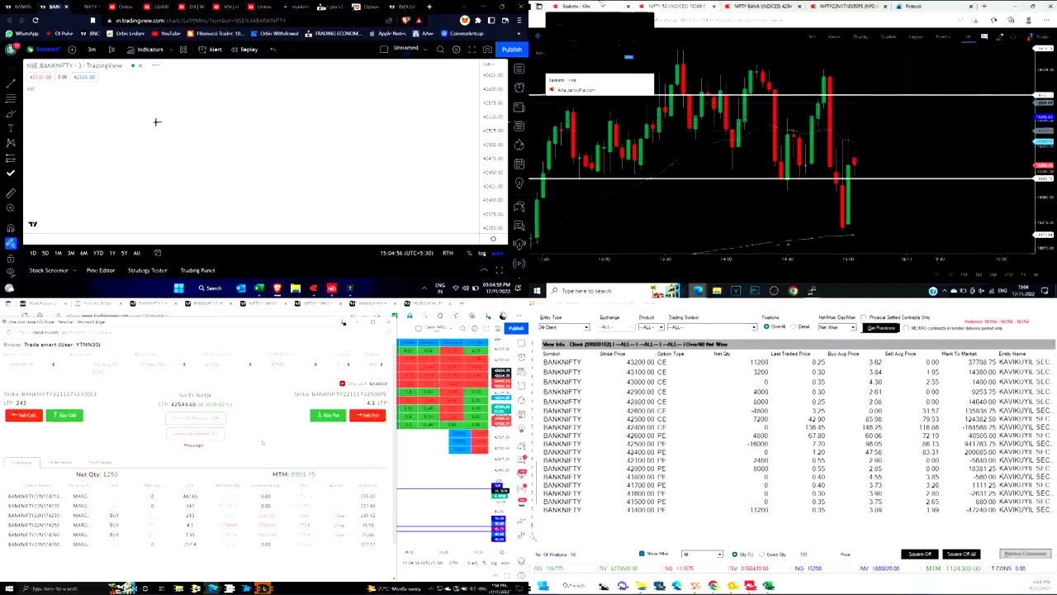
pyautogui.click(599, 5)
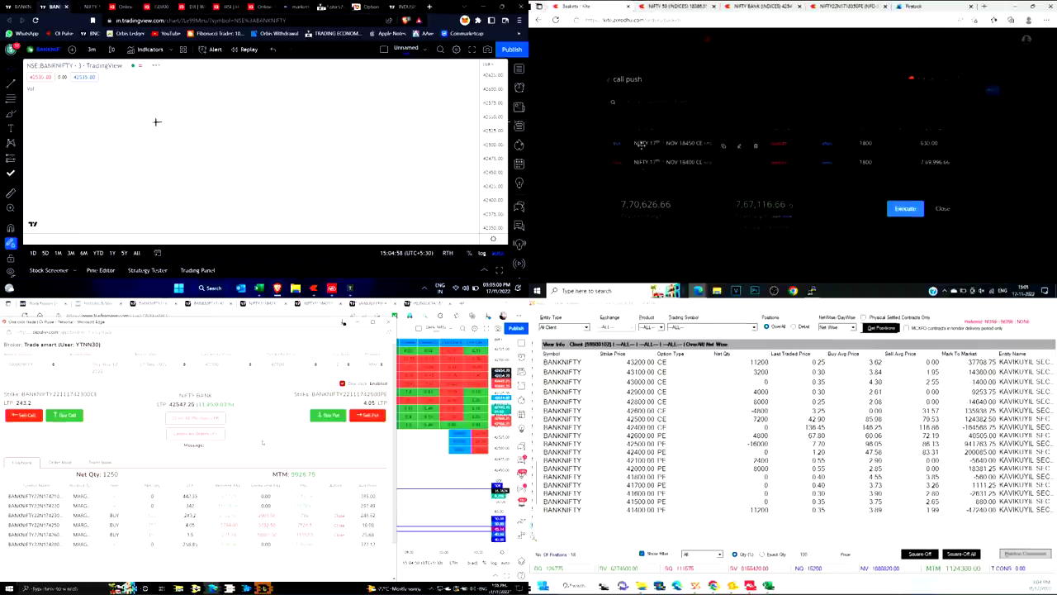
pyautogui.hotkey('alt', 'Tab')
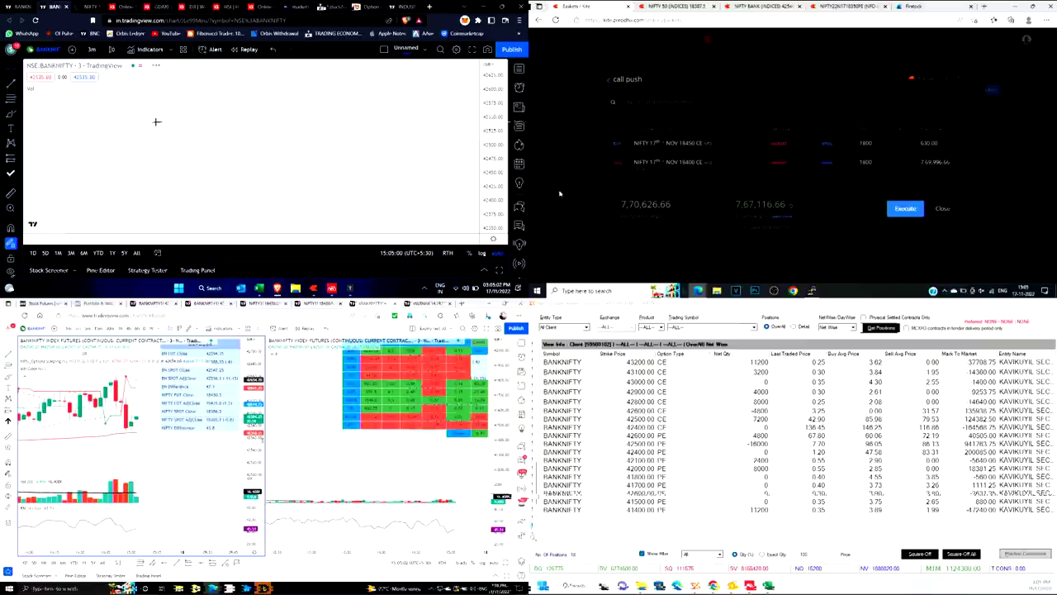
pyautogui.click(624, 186)
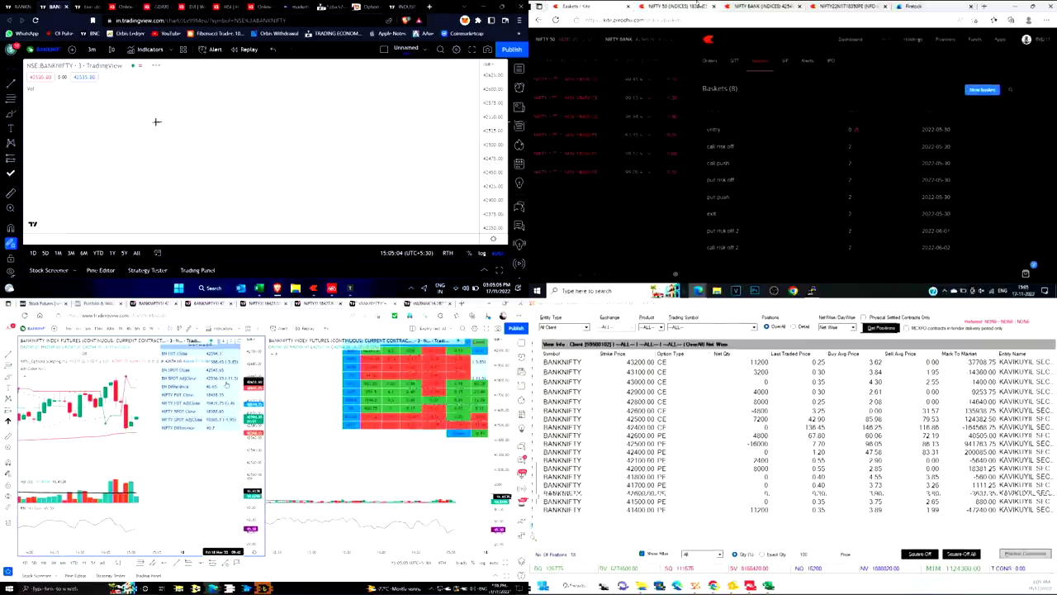
pyautogui.click(758, 5)
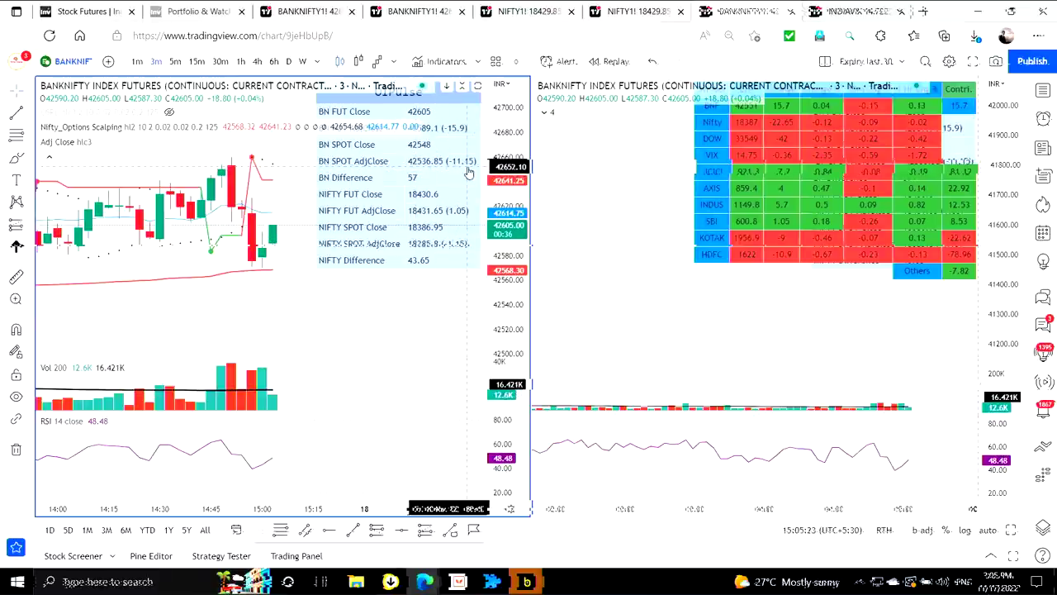
pyautogui.hotkey('alt', 'Tab')
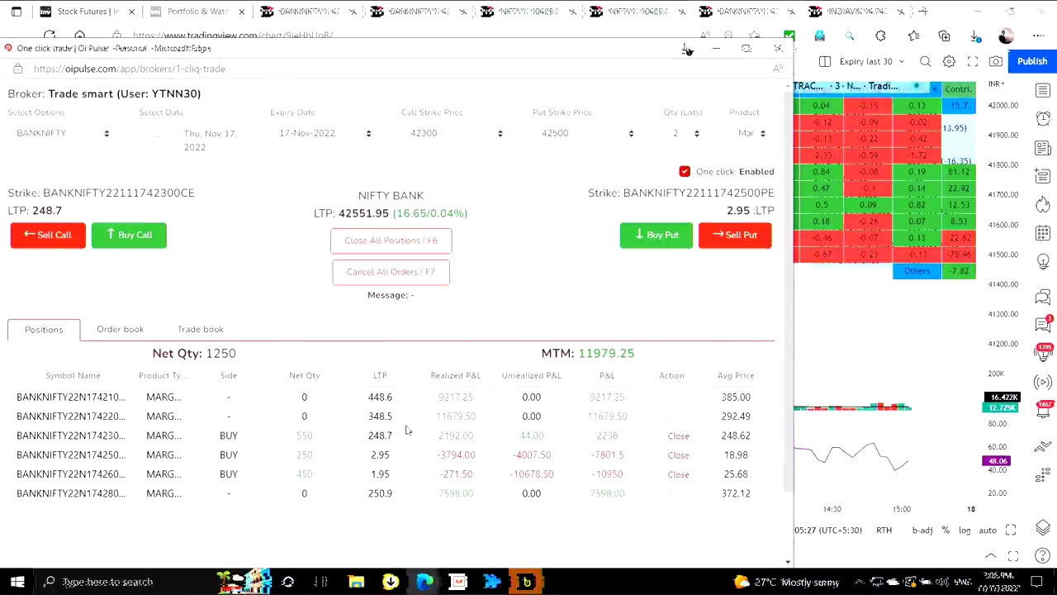
pyautogui.hotkey('alt', 'Tab')
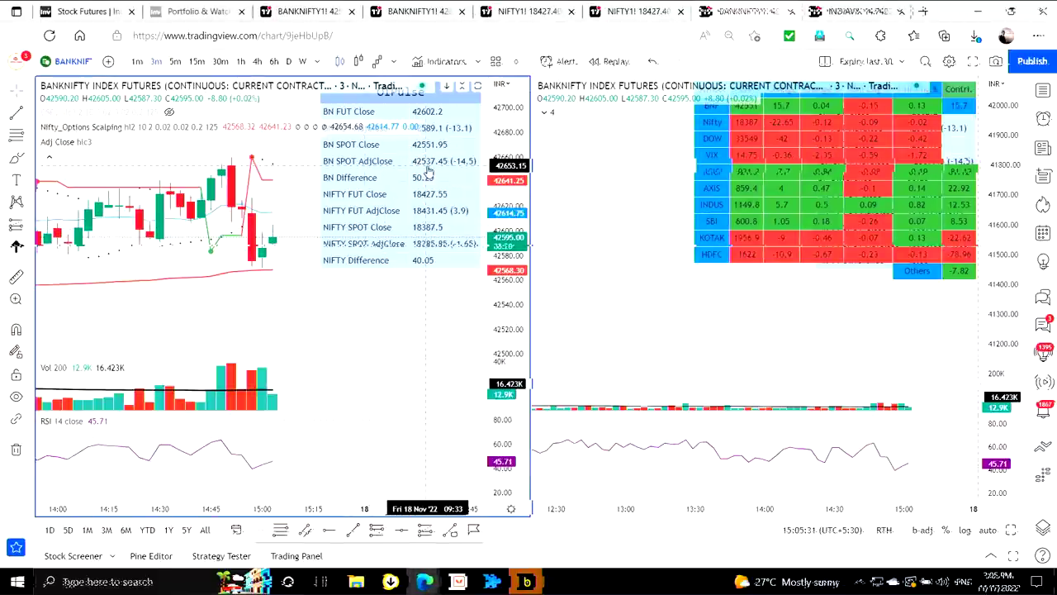
pyautogui.hotkey('alt', 'Tab')
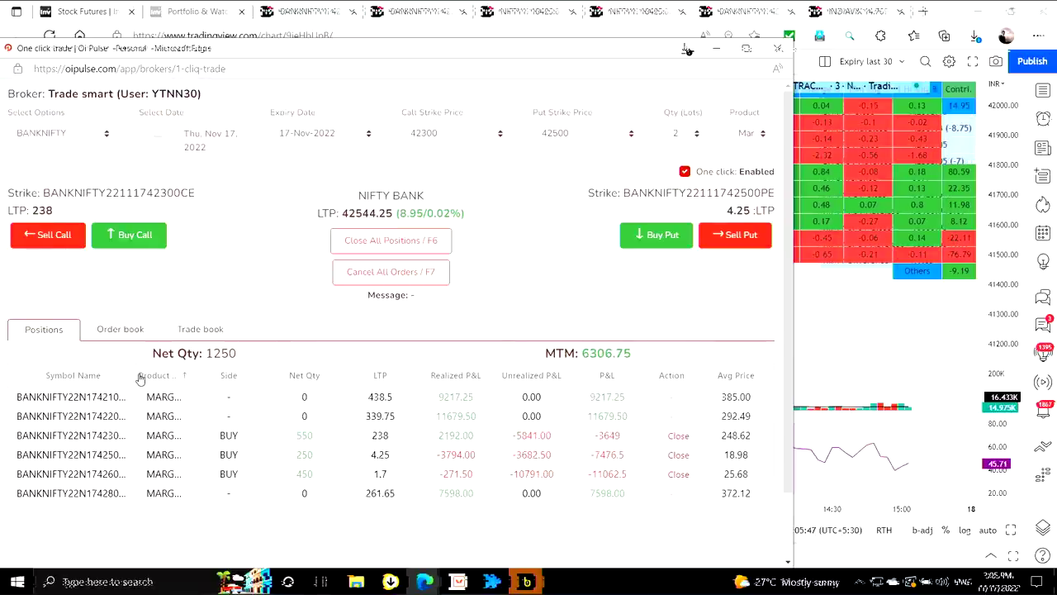
# Widen the symbol name column of the one click trade positions and set the call strike price to 42600
pyautogui.moveTo(137, 376); pyautogui.dragTo(157, 375)
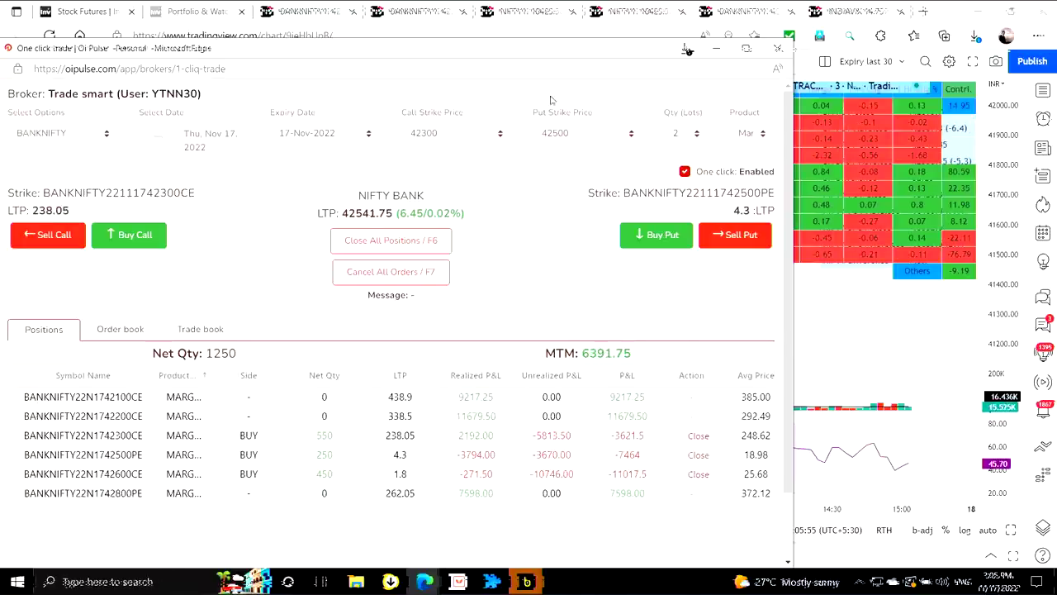
pyautogui.click(468, 139)
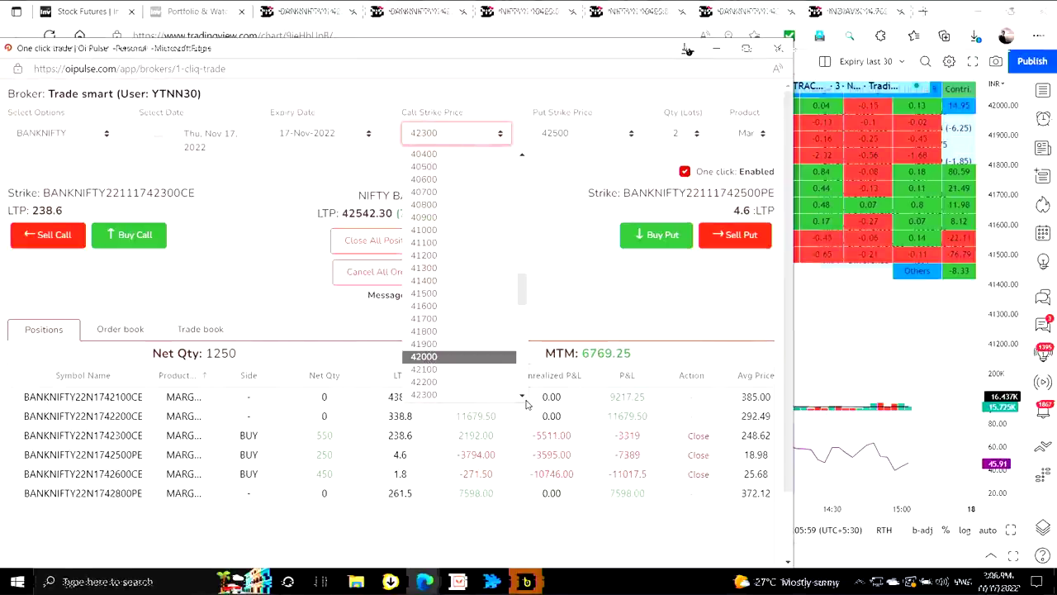
pyautogui.scroll(-1, 526, 403)
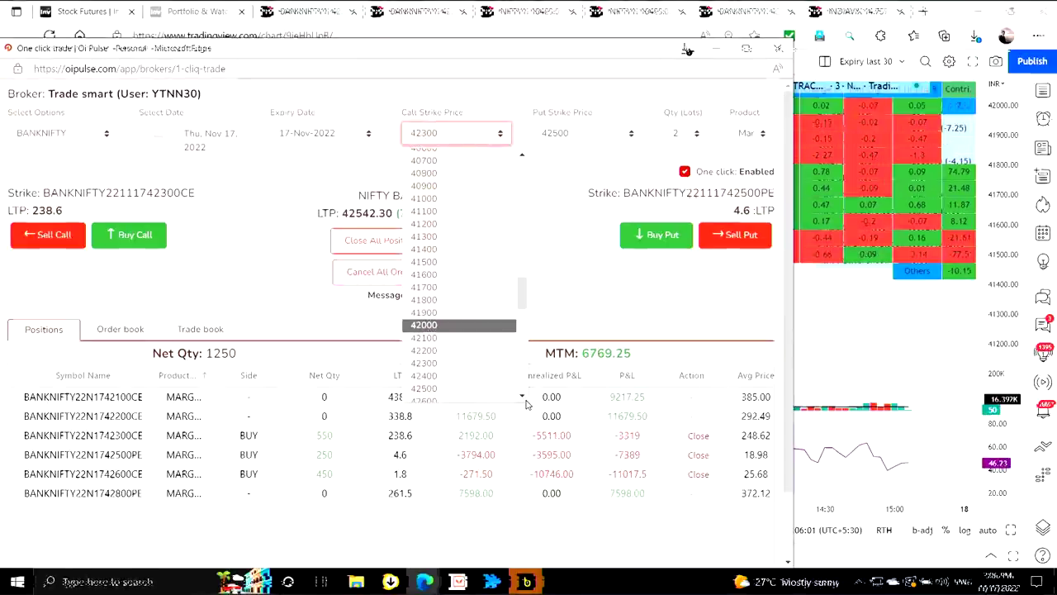
pyautogui.click(446, 398)
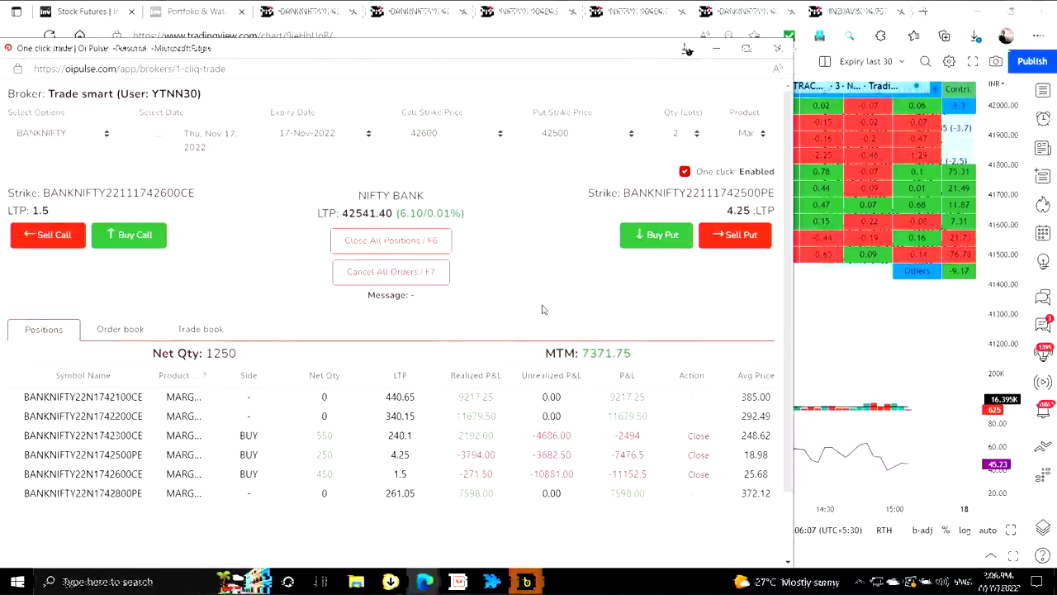
# Sell all held BANKNIFTY 42600 CE (450) and 42500 PE (250) in 2-lot one click orders
pyautogui.press('Left')
pyautogui.press('Left')
pyautogui.press('Right')
pyautogui.press('Left')
pyautogui.press('Left')
pyautogui.press('Right')
pyautogui.press('Left')
pyautogui.press('Right')
pyautogui.press('Left')
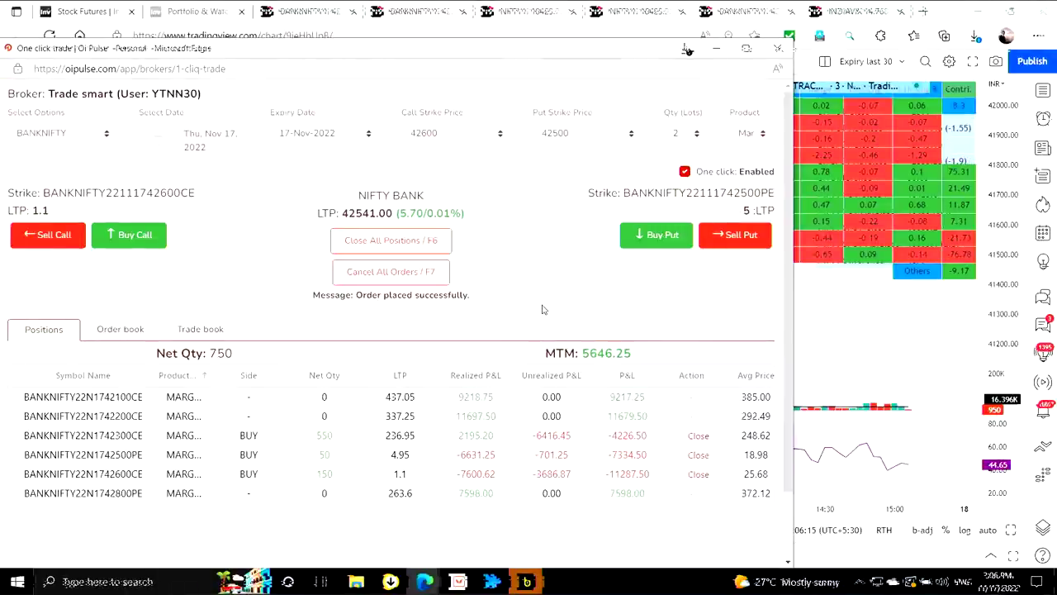
pyautogui.press('Right')
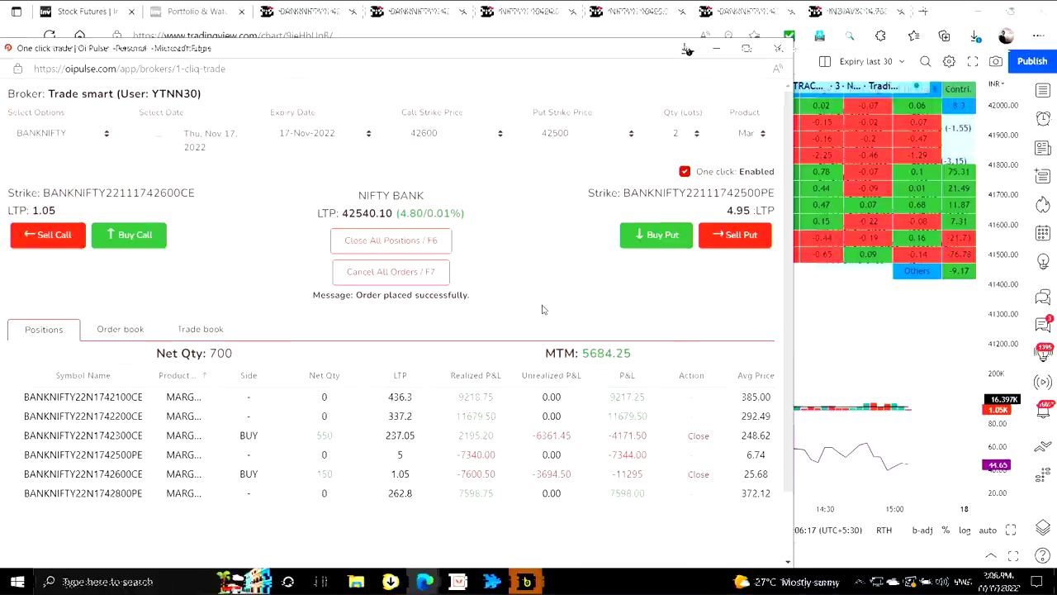
pyautogui.press('Left')
pyautogui.press('Left')
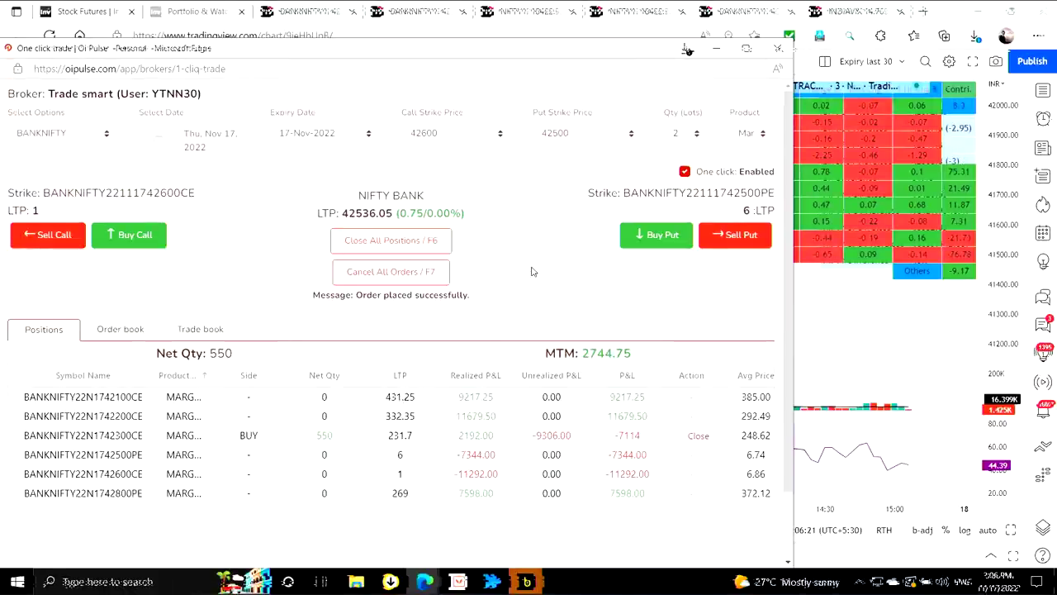
# Review both BANKNIFTY index futures chart layouts and the remaining one click trade position
pyautogui.hotkey('alt', 'Tab')
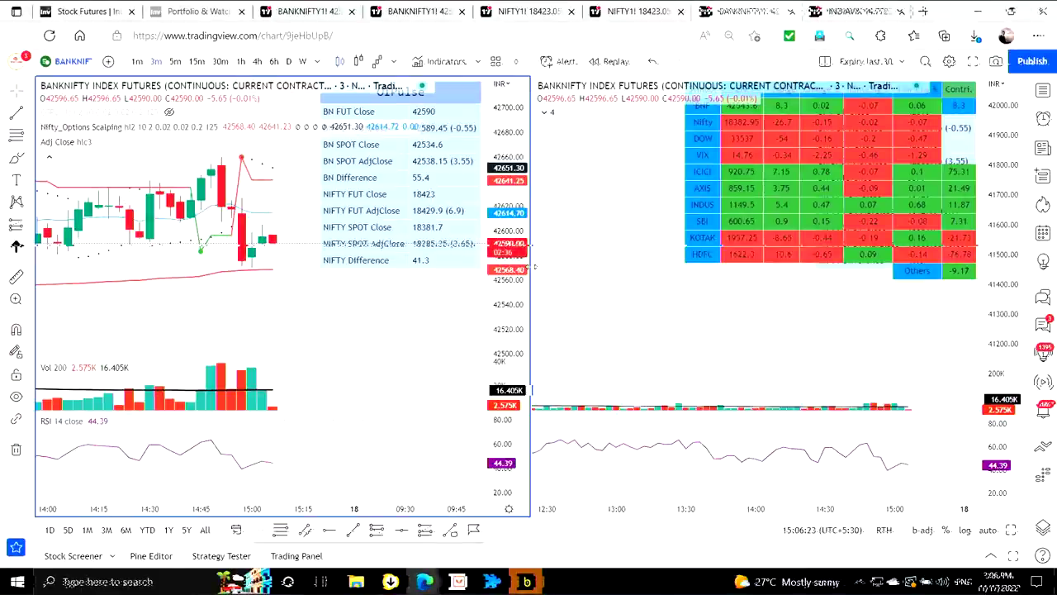
pyautogui.hotkey('alt', 'Tab')
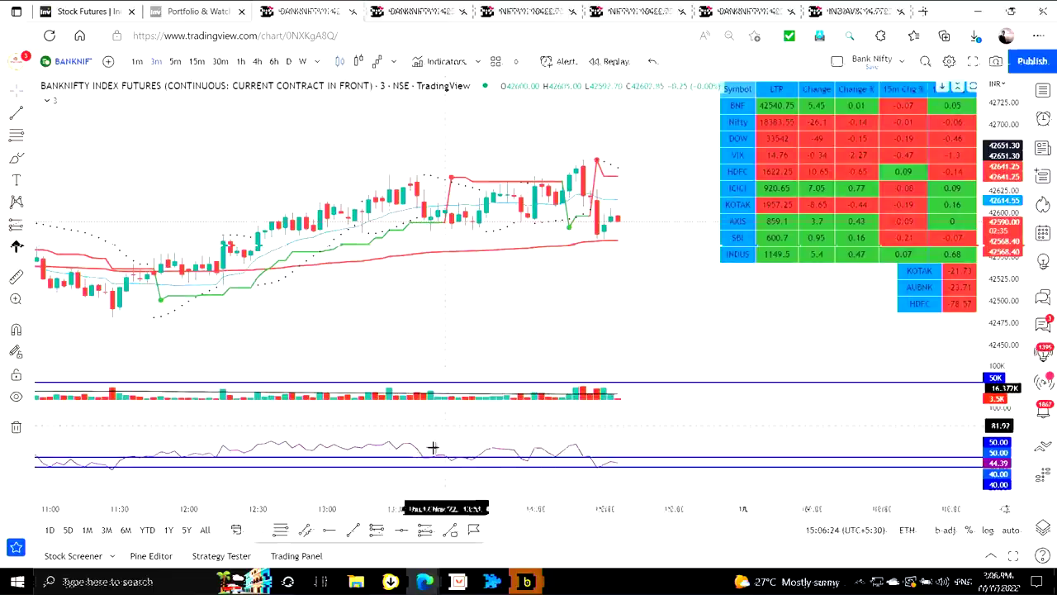
pyautogui.hotkey('alt', 'Tab')
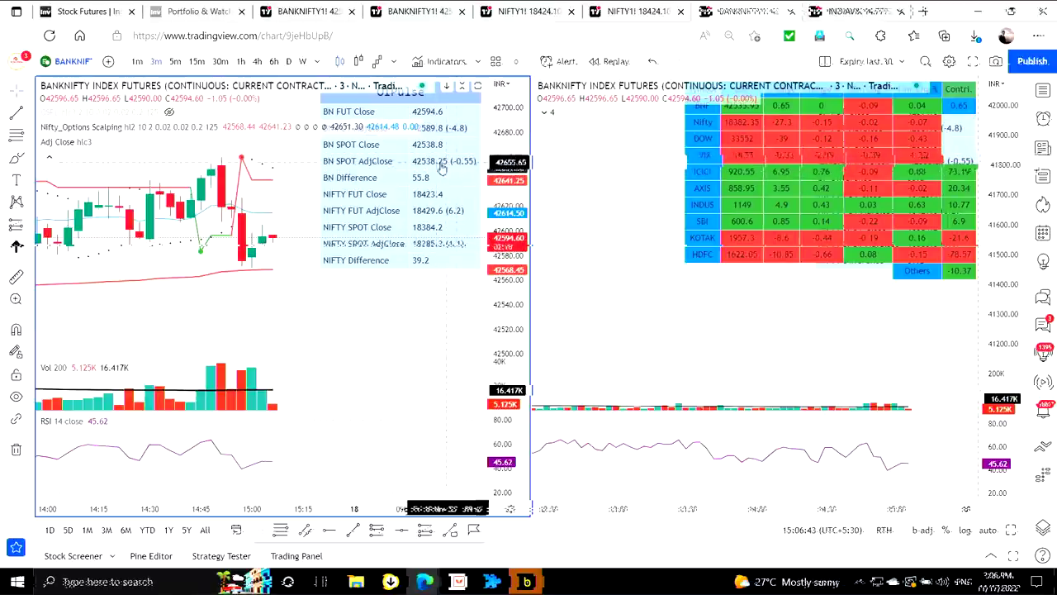
pyautogui.hotkey('alt', 'Tab')
pyautogui.click(441, 184)
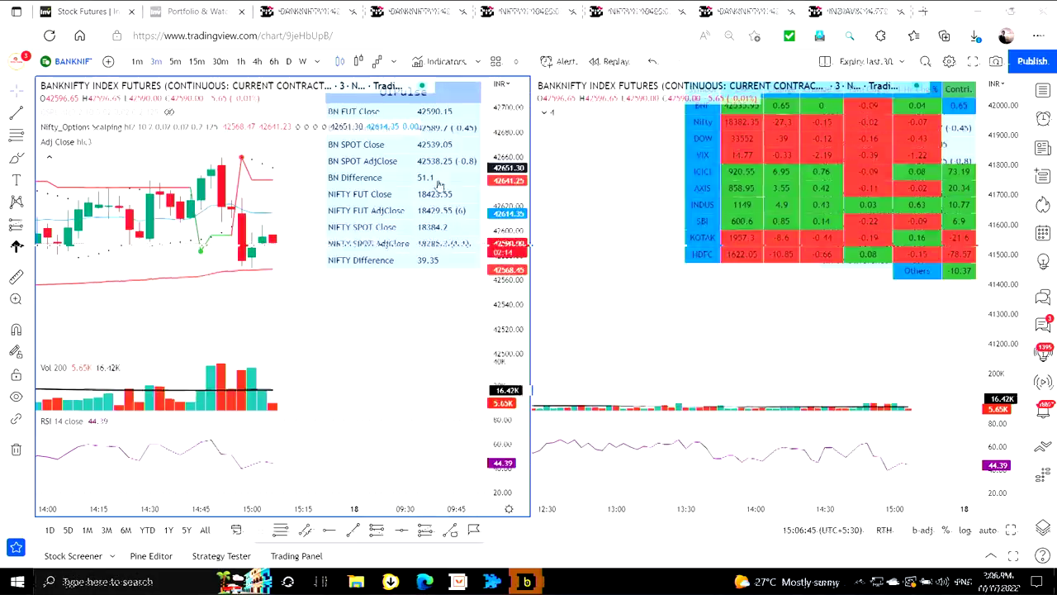
pyautogui.hotkey('alt', 'Tab')
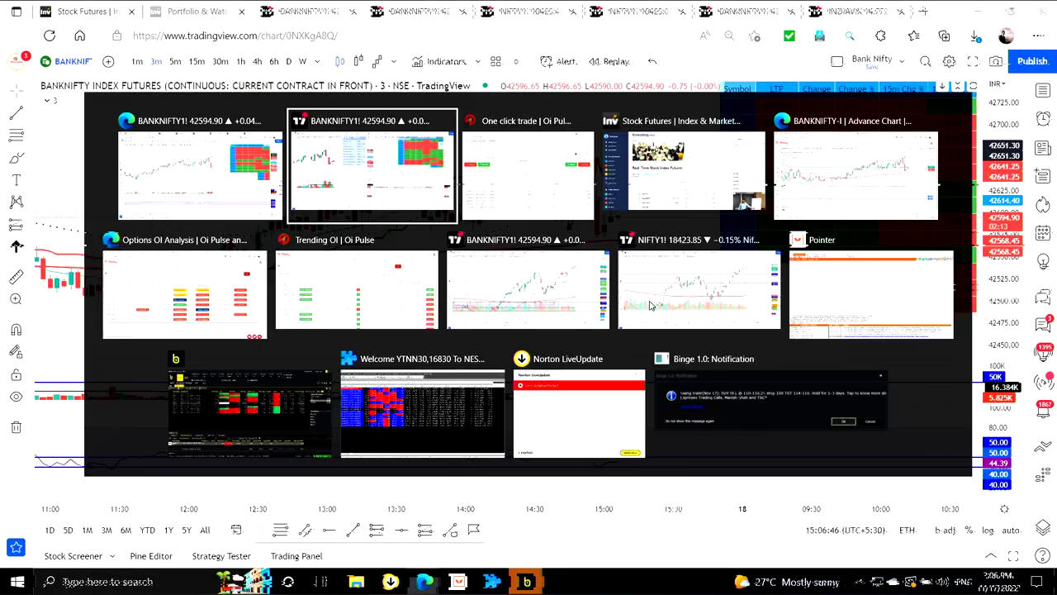
pyautogui.hotkey('alt', 'Tab')
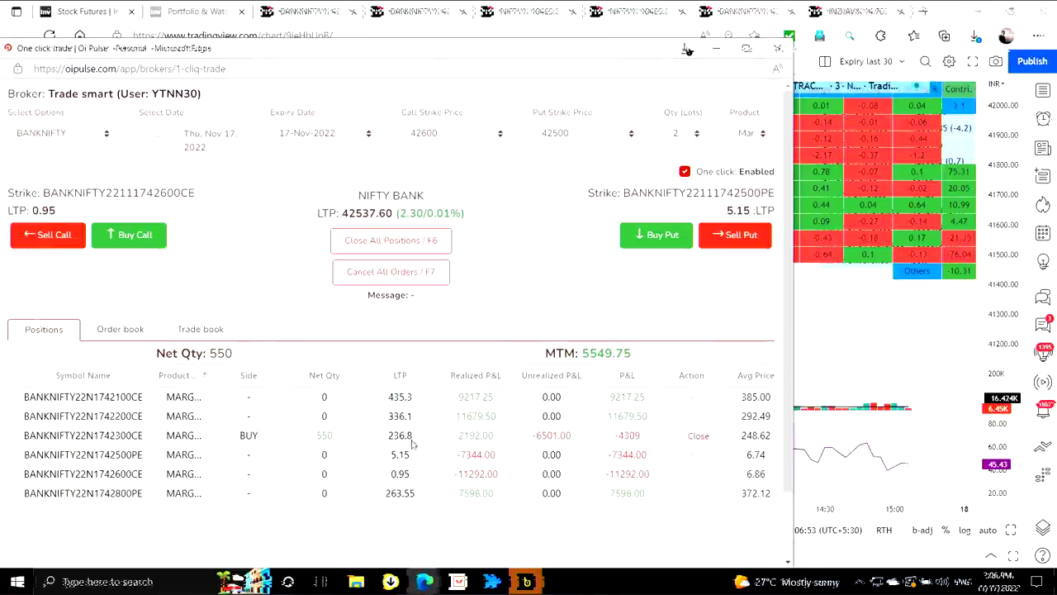
# Set the call strike price to 42300 and buy 400 more BANKNIFTY 42300 CE in eight 2-lot orders
pyautogui.click(439, 140)
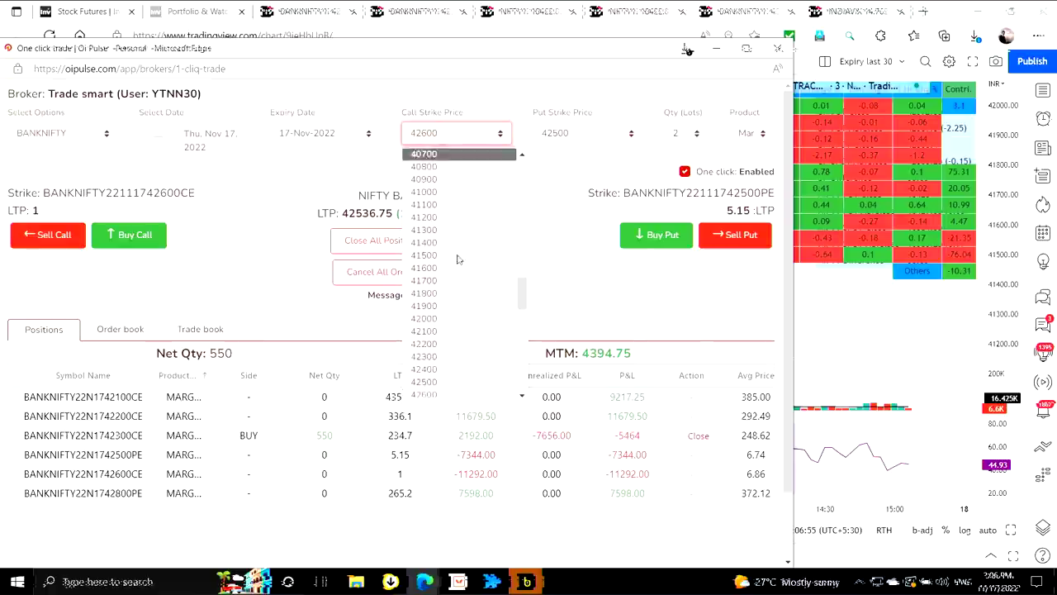
pyautogui.click(450, 364)
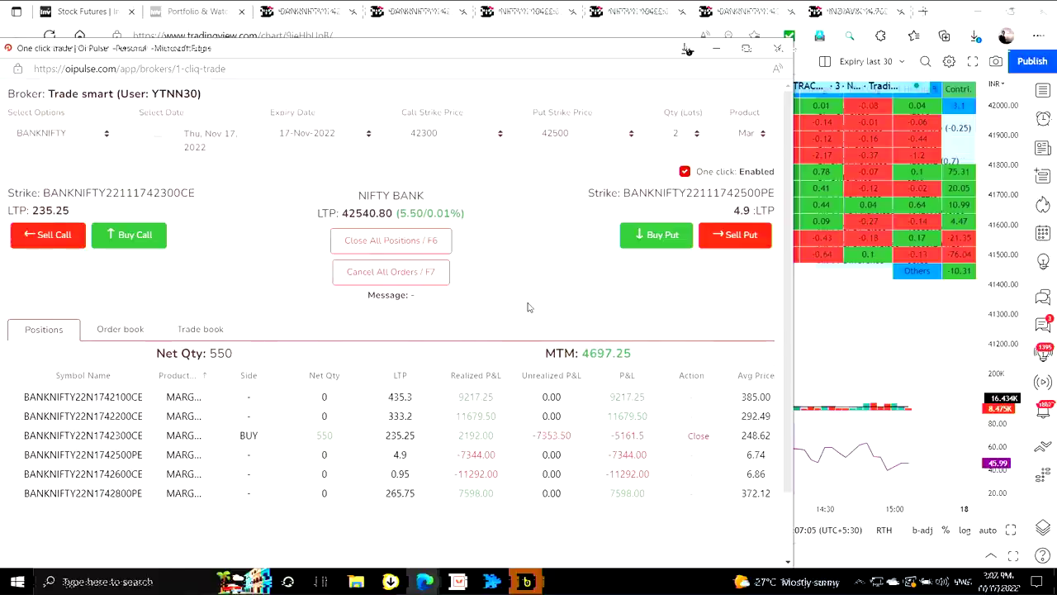
pyautogui.hotkey('alt', 'Tab')
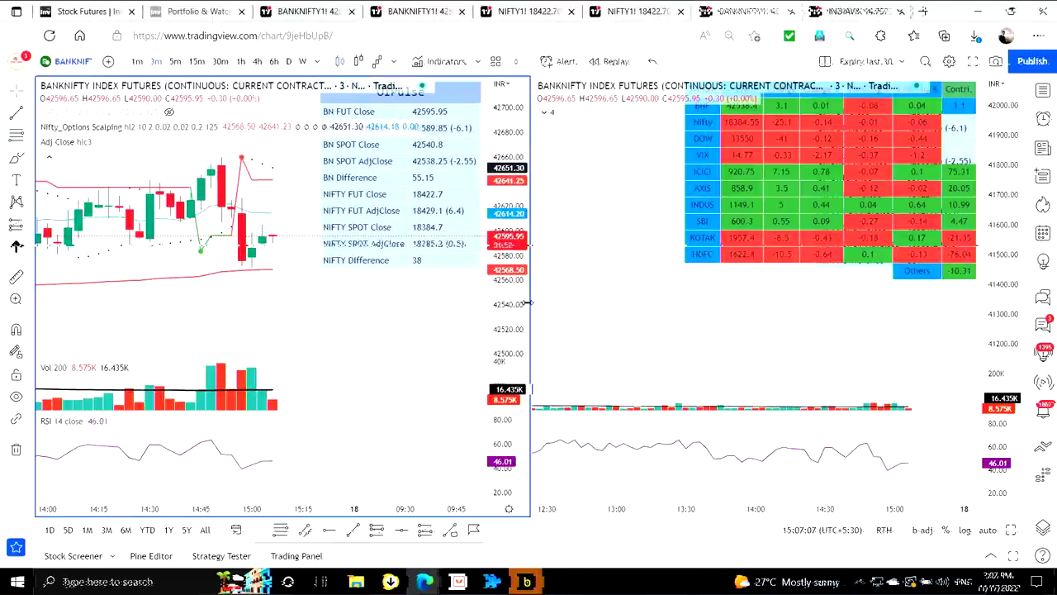
pyautogui.hotkey('alt', 'Tab')
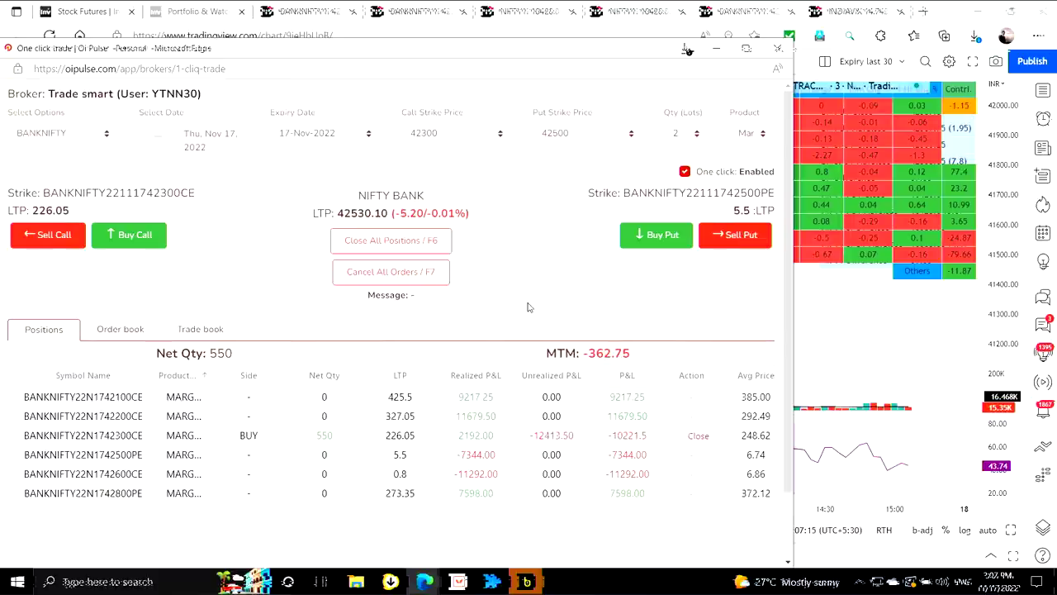
pyautogui.press('Up')
pyautogui.press('Up')
pyautogui.press('Up')
pyautogui.press('Up')
pyautogui.press('Up')
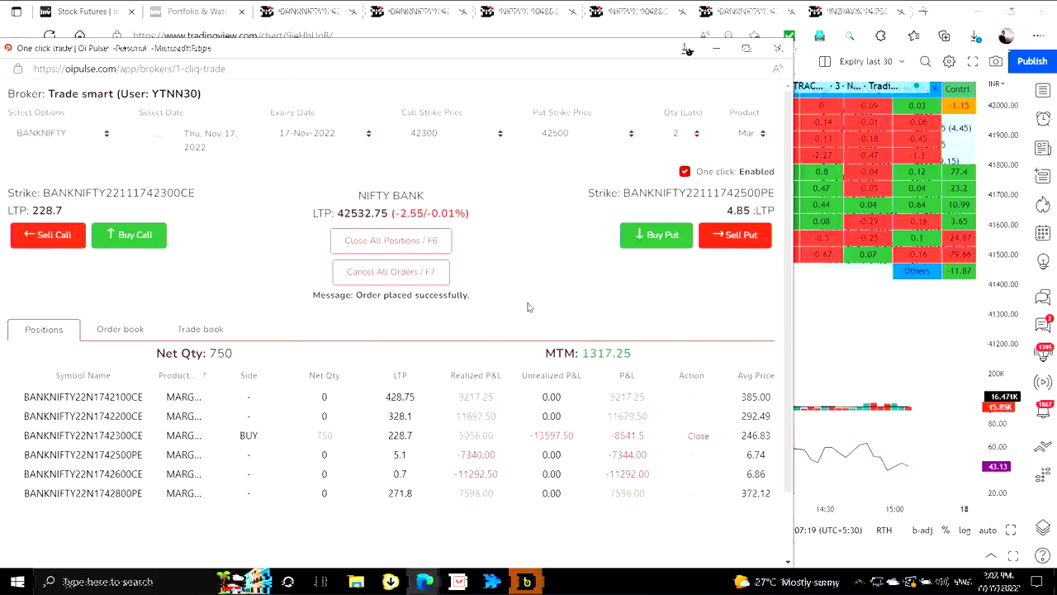
pyautogui.press('Up')
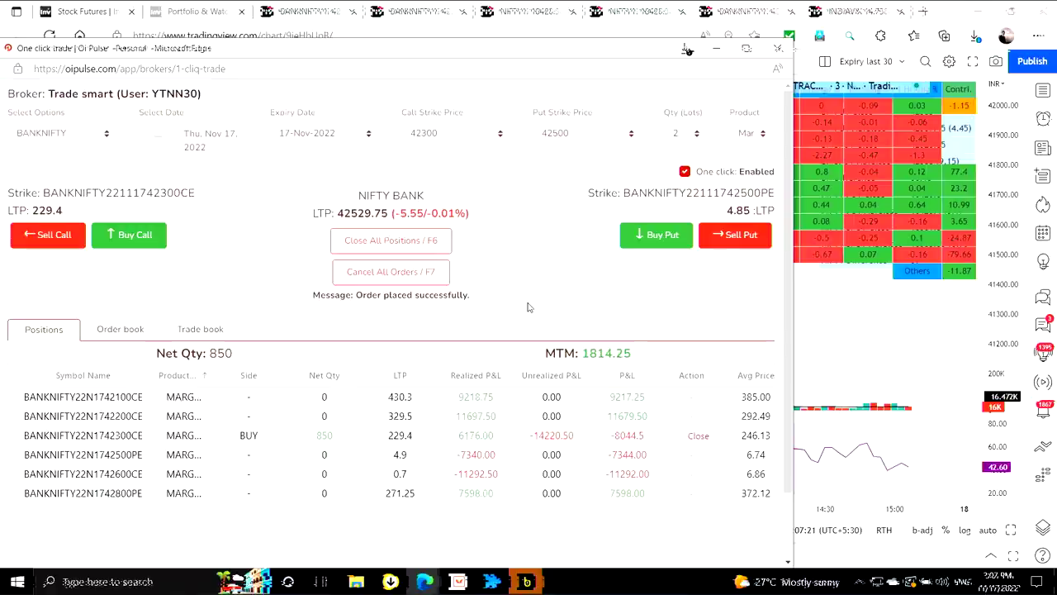
pyautogui.press('Up')
pyautogui.press('Up')
# Check the BANKNIFTY futures and Kotak Mahindra Bank charts and the one click trade positions
pyautogui.hotkey('alt', 'Tab')
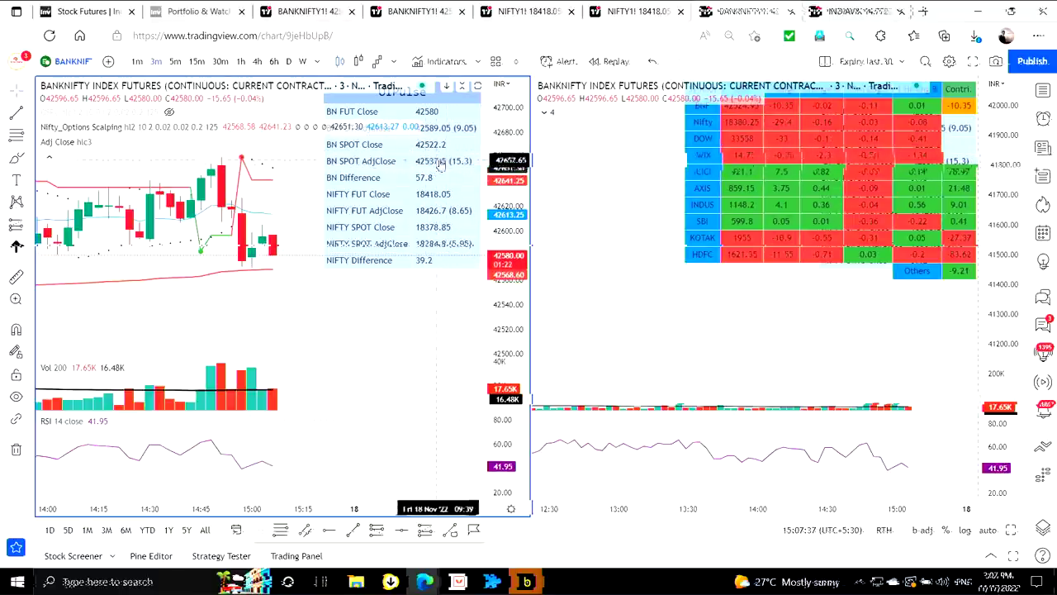
pyautogui.hotkey('alt', 'Tab')
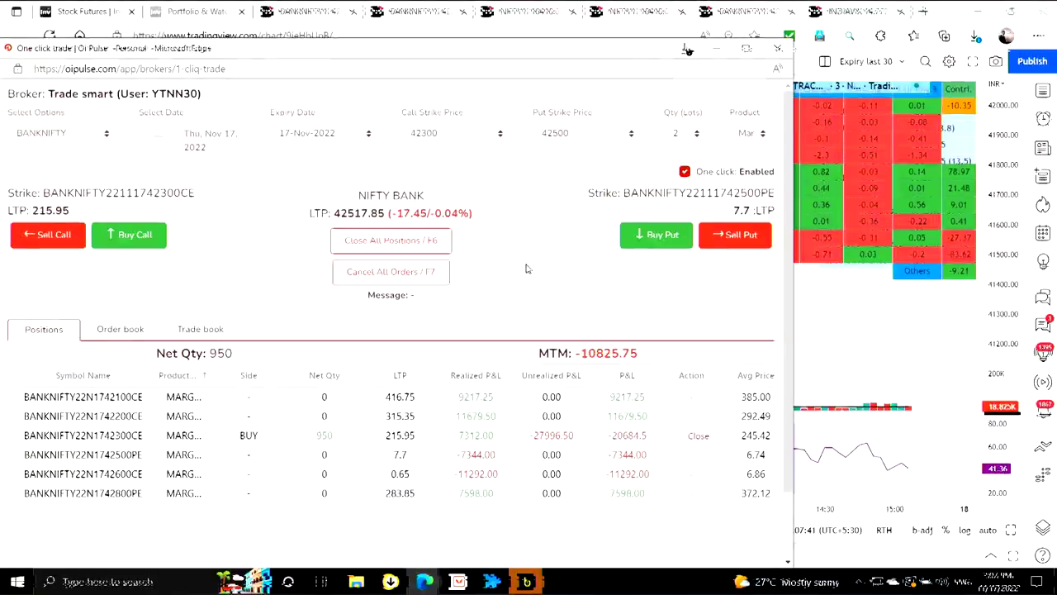
pyautogui.hotkey('alt', 'Tab')
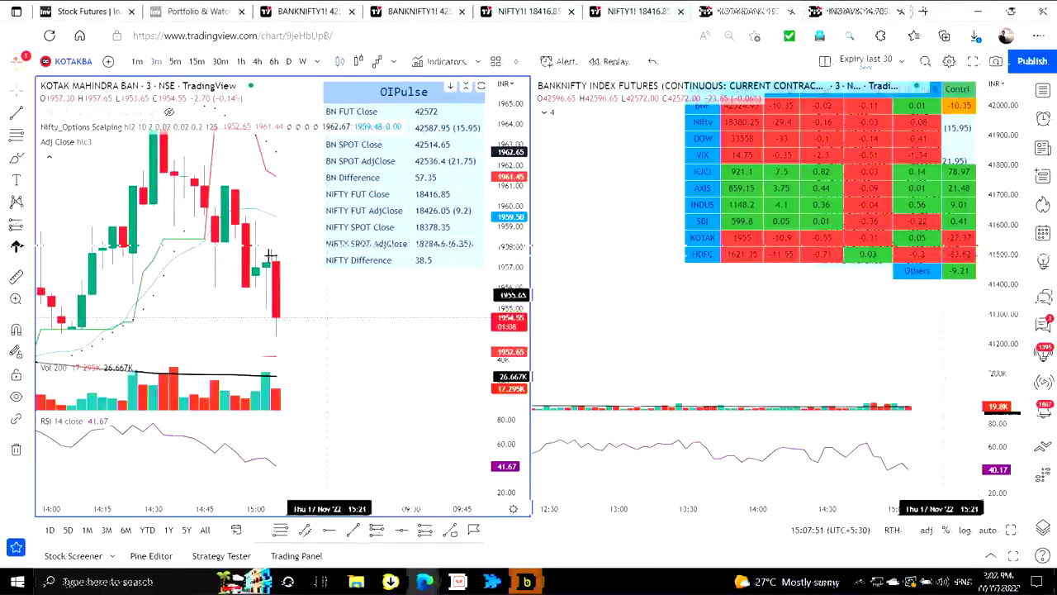
# Switch the Kotak Mahindra Bank chart's symbol to BANKNIFTY index futures
pyautogui.doubleClick(72, 62)
pyautogui.write('BANK')
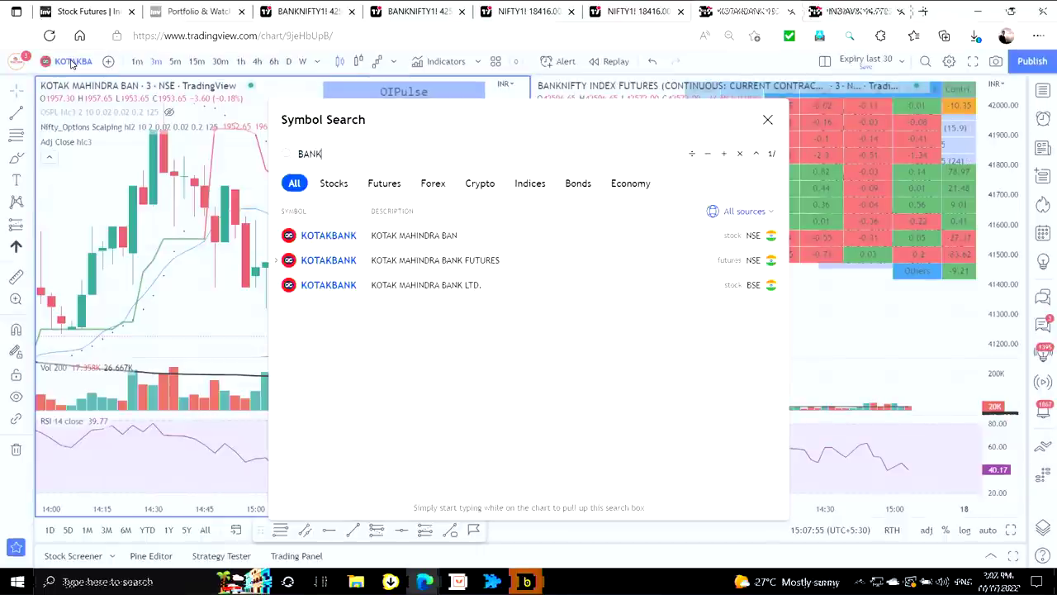
pyautogui.write('NIF')
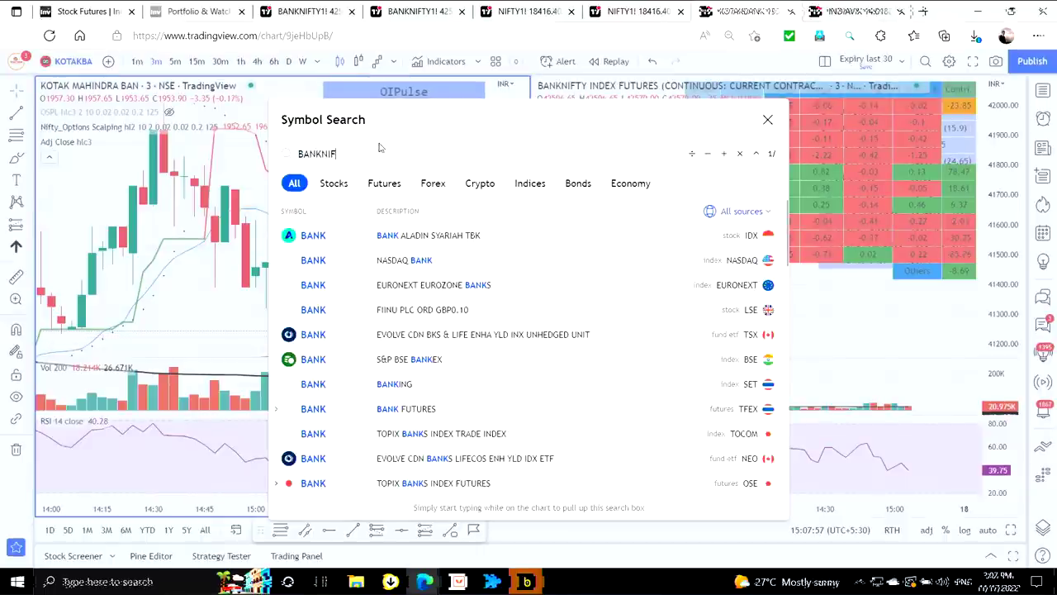
pyautogui.click(400, 237)
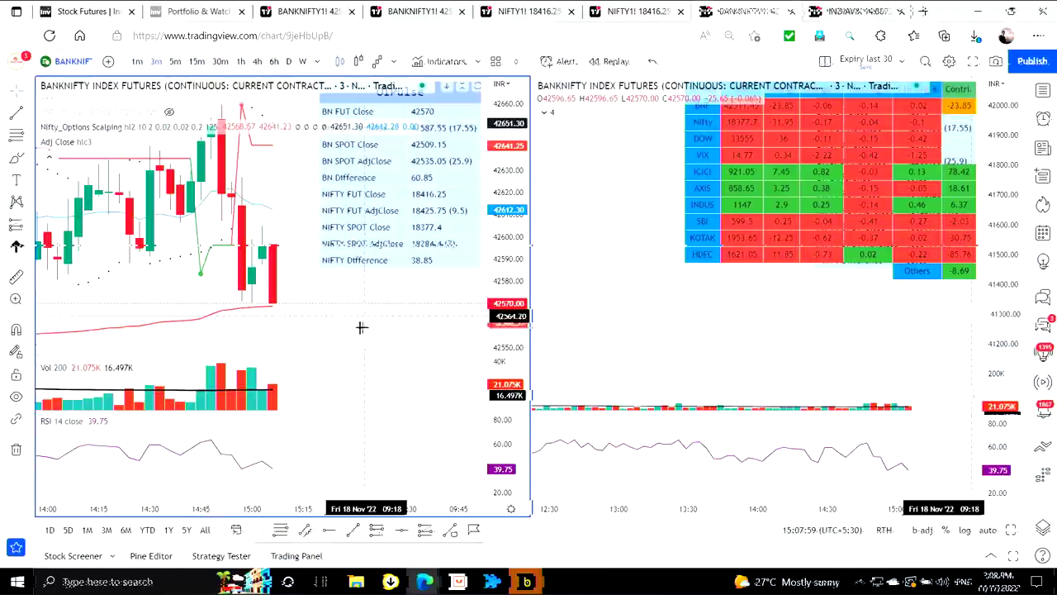
# Buy 550 more BANKNIFTY 42300 CE in 2-lot one click orders, check the order book and positions, and return to the BANKNIFTY futures chart
pyautogui.hotkey('alt', 'Tab')
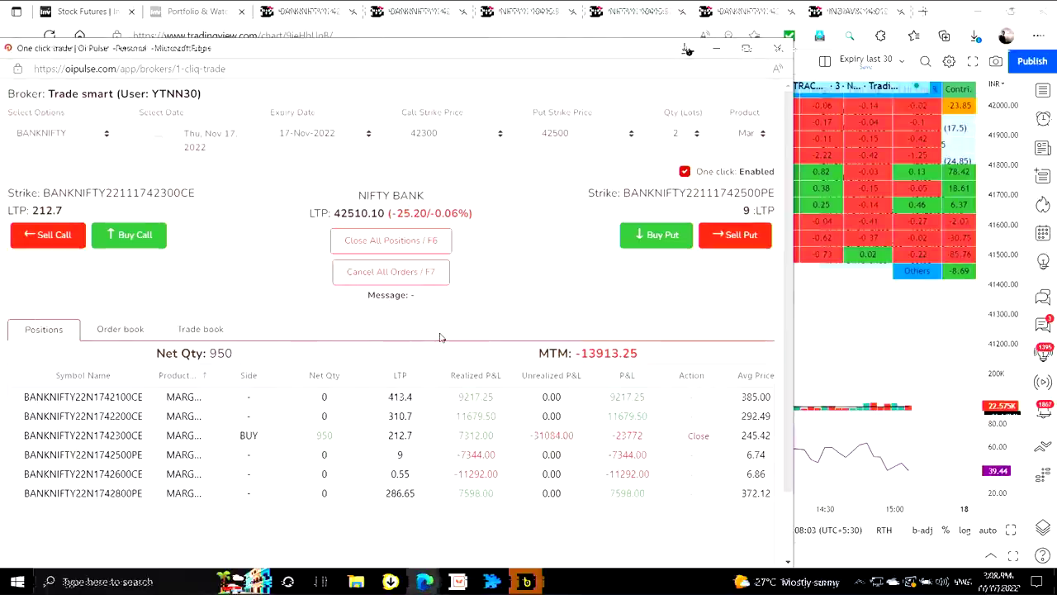
pyautogui.press('F6')
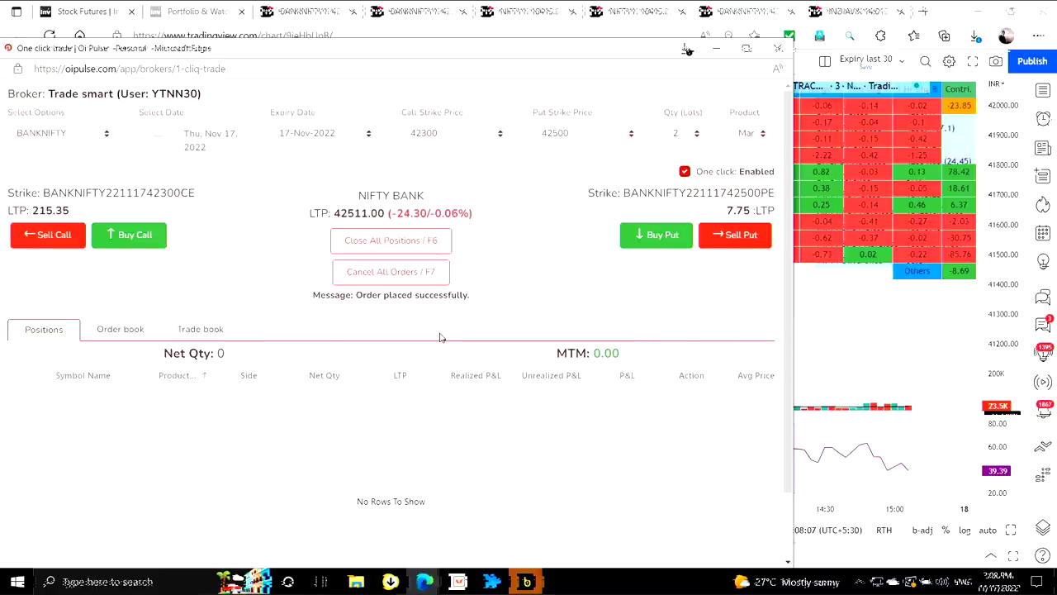
pyautogui.click(136, 332)
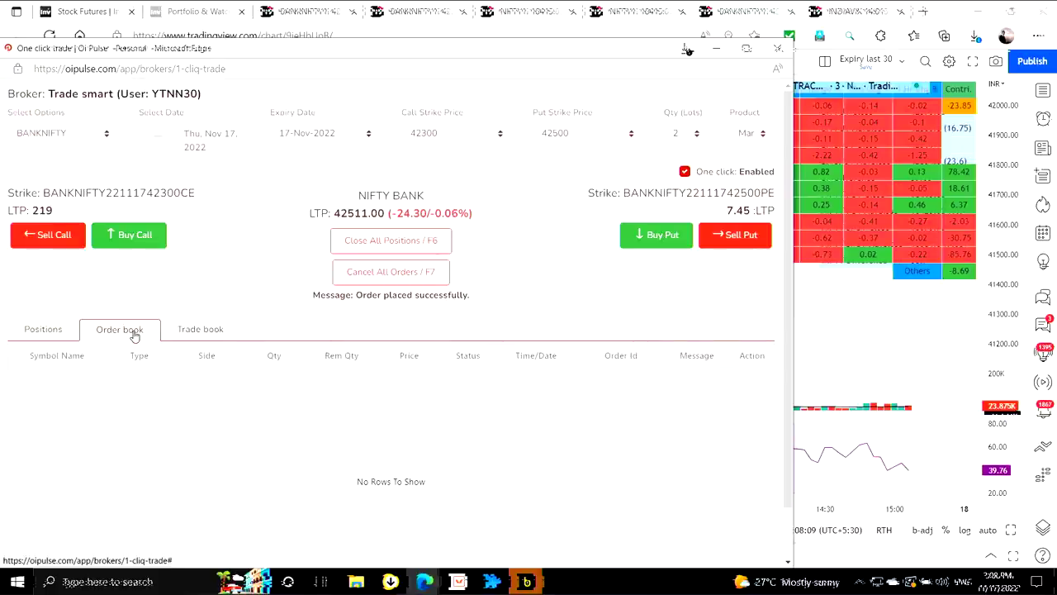
pyautogui.click(43, 330)
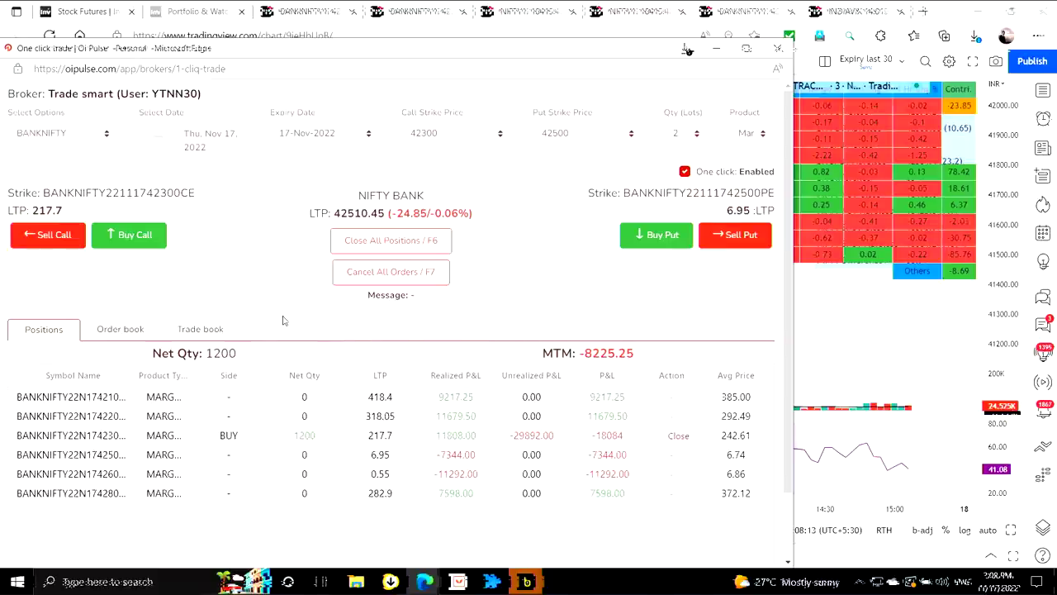
pyautogui.press('Up')
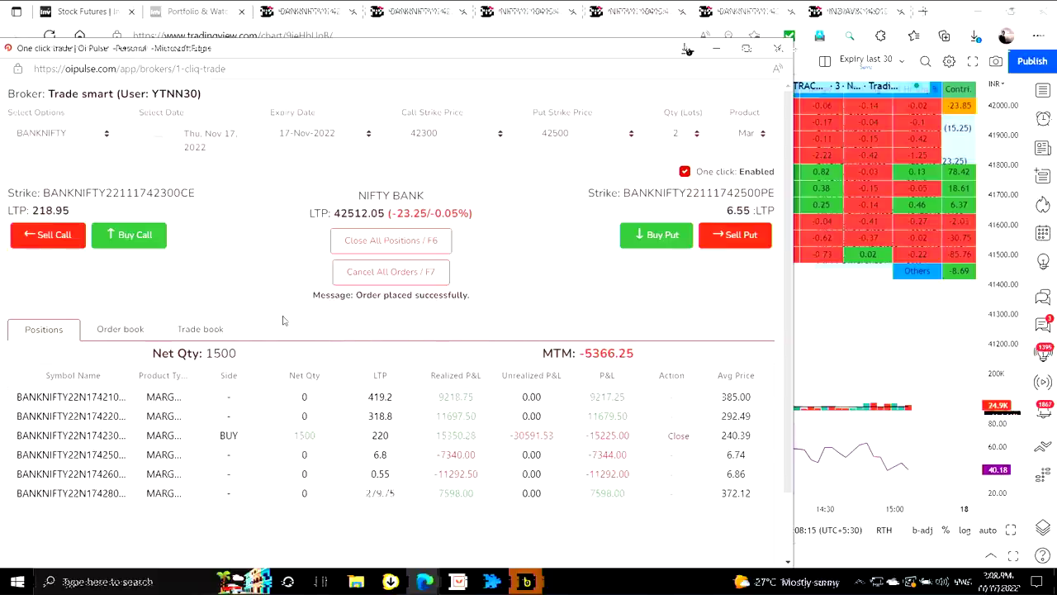
pyautogui.hotkey('alt', 'Tab')
pyautogui.press('Tab')
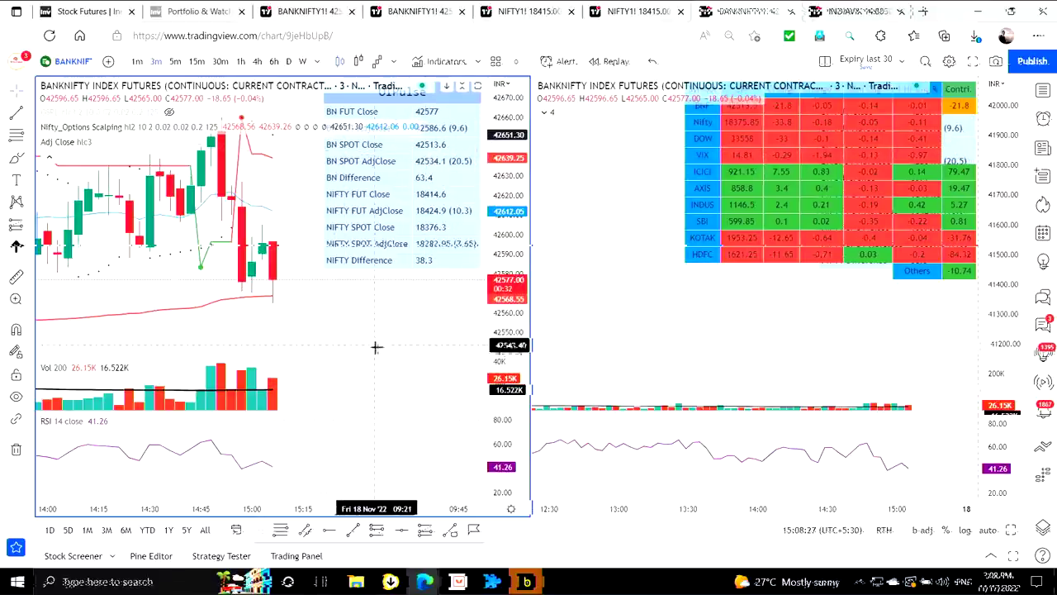
# Compare the BANKNIFTY futures chart with the open positions in the one-click trade window
pyautogui.hotkey('alt', 'Tab')
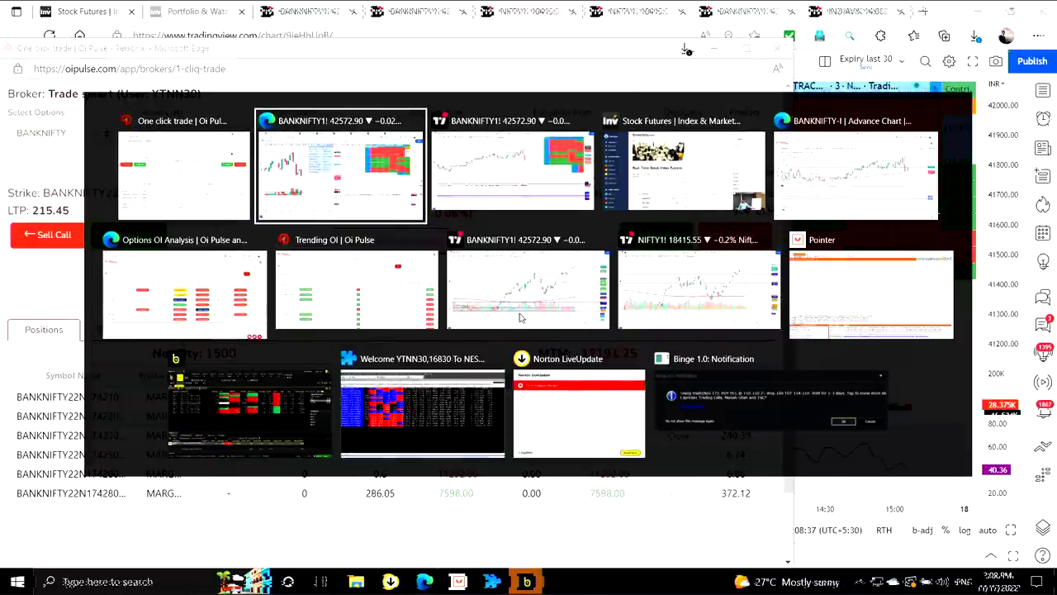
pyautogui.hotkey('alt', 'Tab')
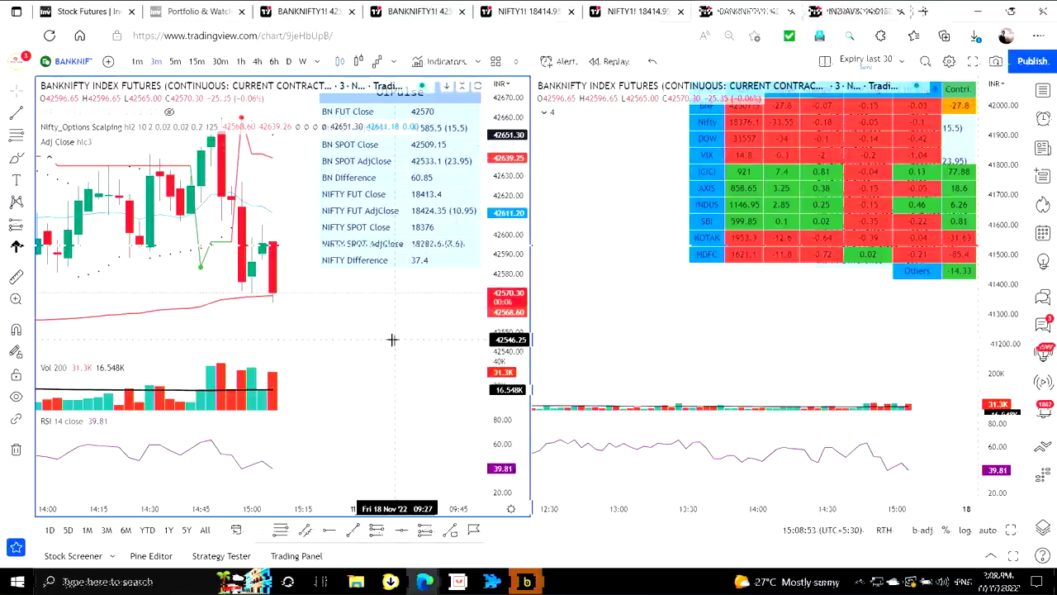
pyautogui.hotkey('alt', 'Tab')
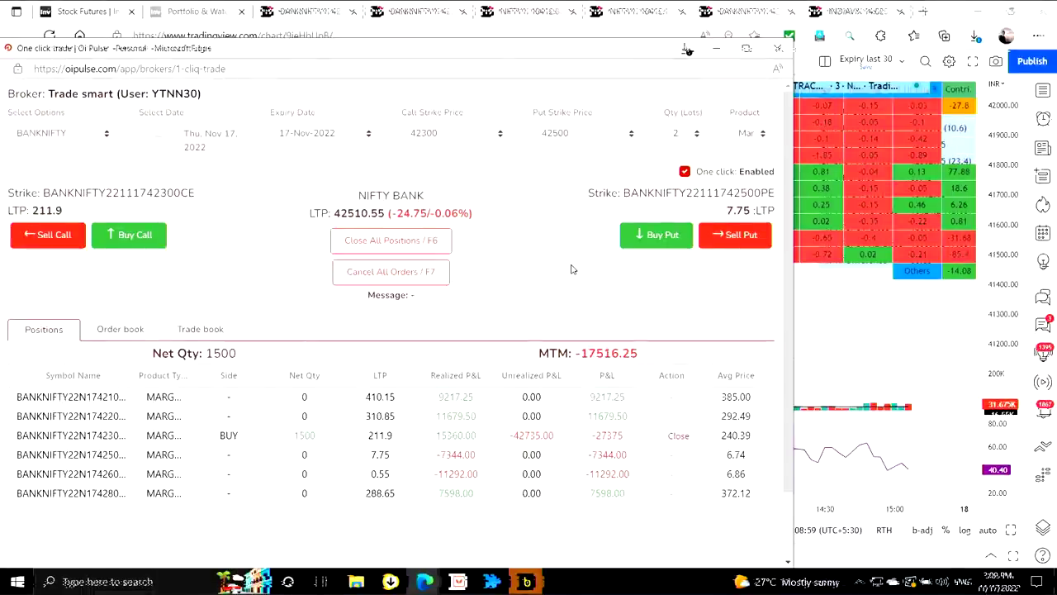
# Switch to the Options OI Analysis window, refresh the BANKNIFTY 42500 data at a 60 min interval, and check the futures chart
pyautogui.hotkey('alt', 'Tab')
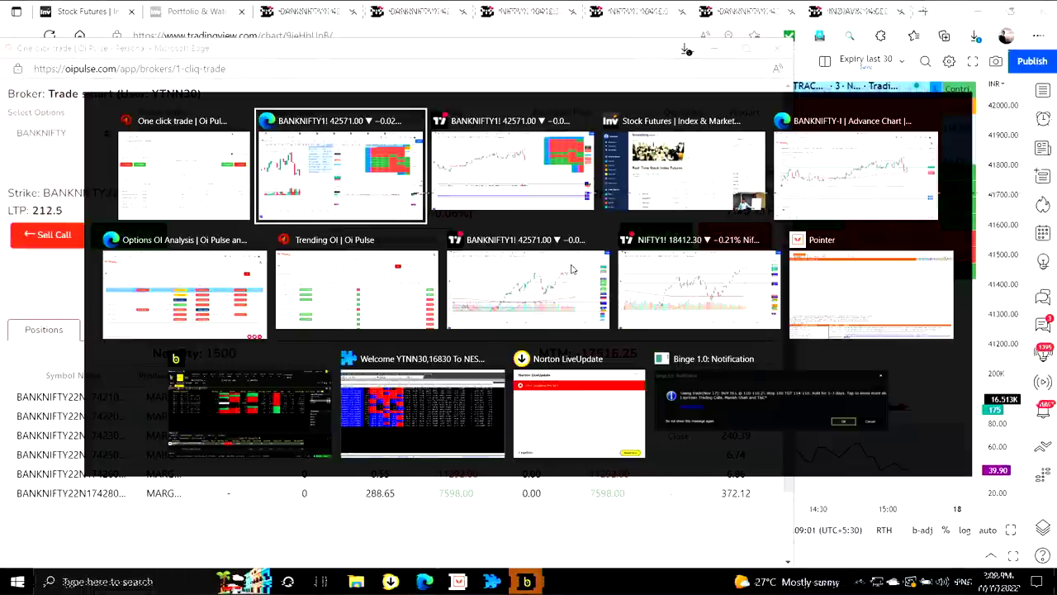
pyautogui.hotkey('alt', 'Tab')
pyautogui.hotkey('alt', 'Tab')
pyautogui.hotkey('alt', 'Tab')
pyautogui.hotkey('alt', 'Tab')
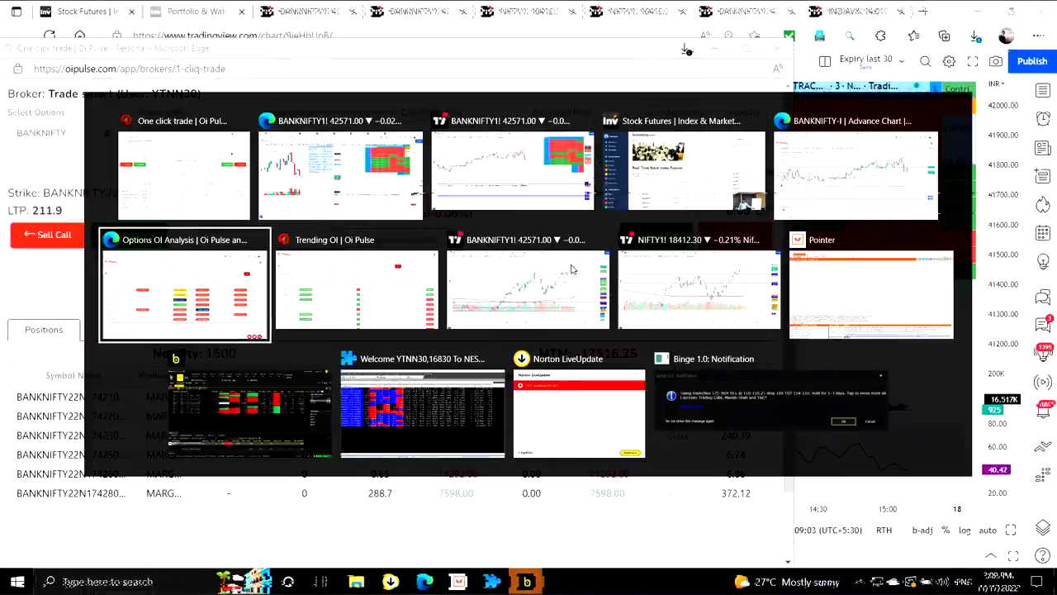
pyautogui.click(927, 153)
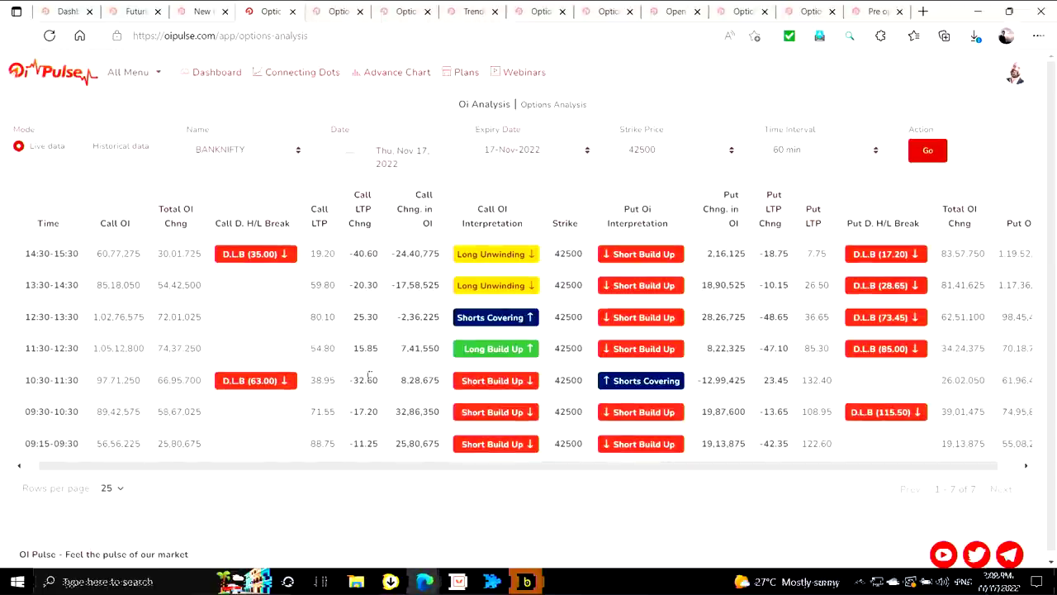
pyautogui.hotkey('alt', 'Tab')
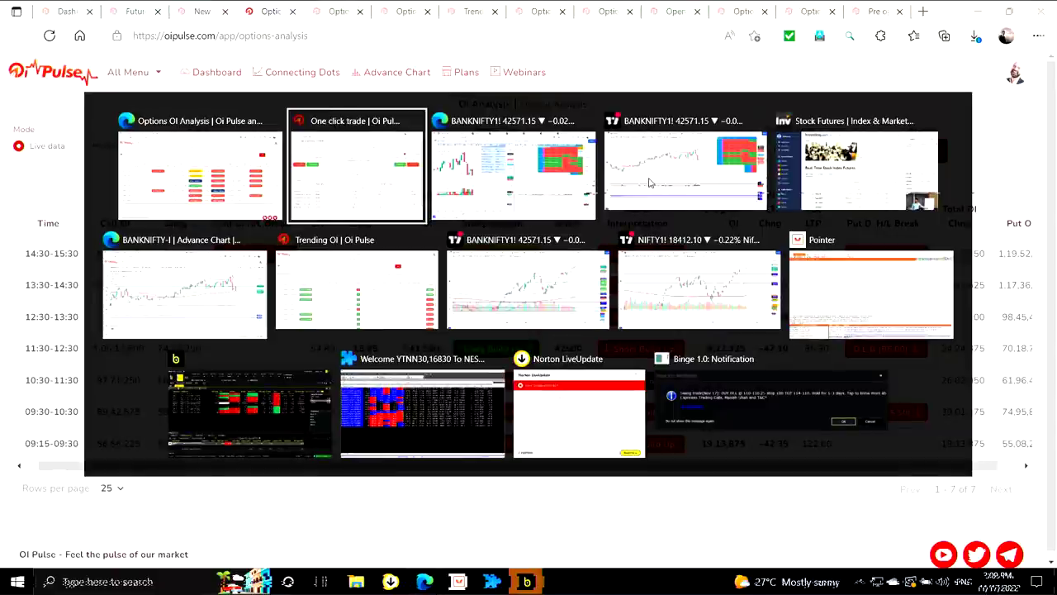
pyautogui.hotkey('alt', 'Tab')
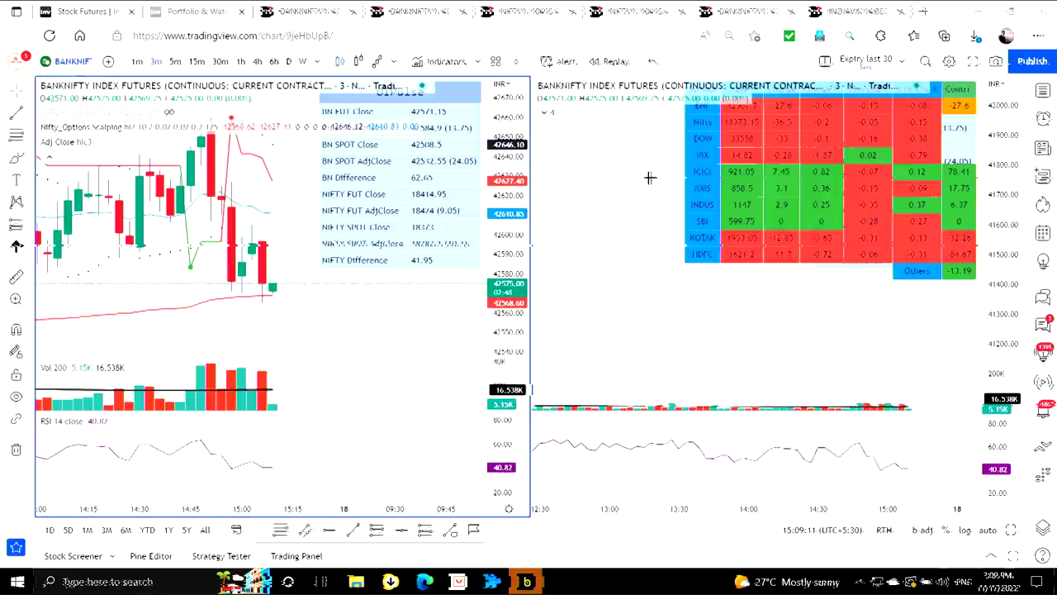
# Switch to the one-click trade window and set the BANKNIFTY call strike price to 42500
pyautogui.hotkey('alt', 'Tab')
pyautogui.hotkey('alt', 'Tab')
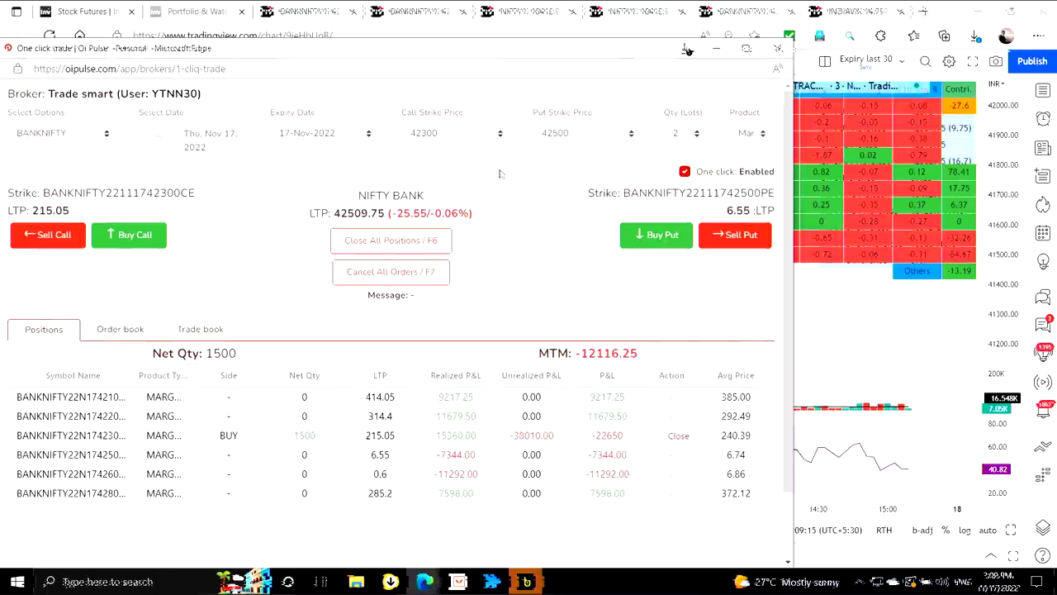
pyautogui.click(458, 133)
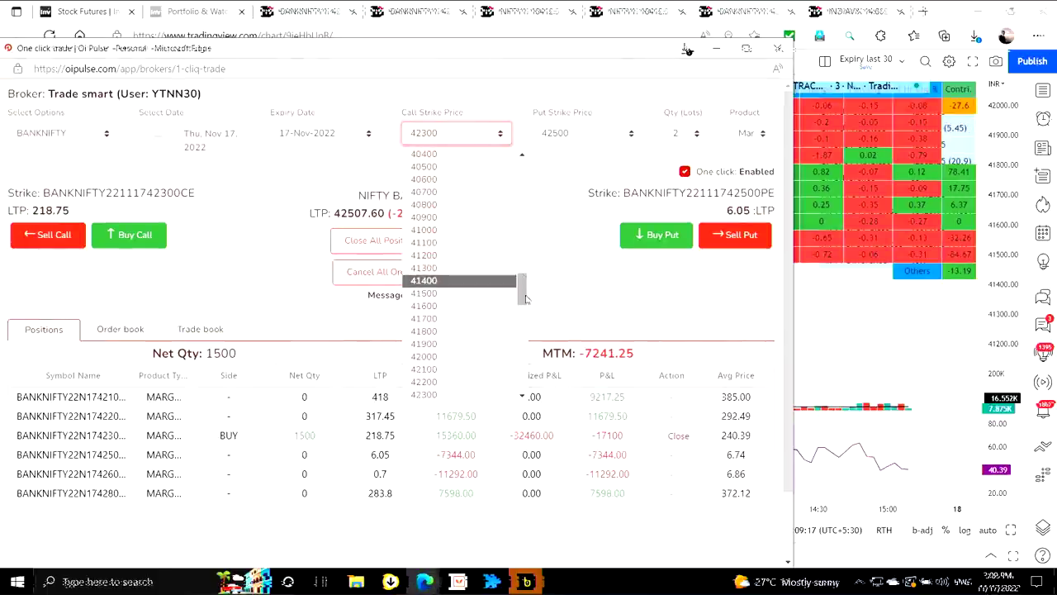
pyautogui.scroll(-2, 522, 290)
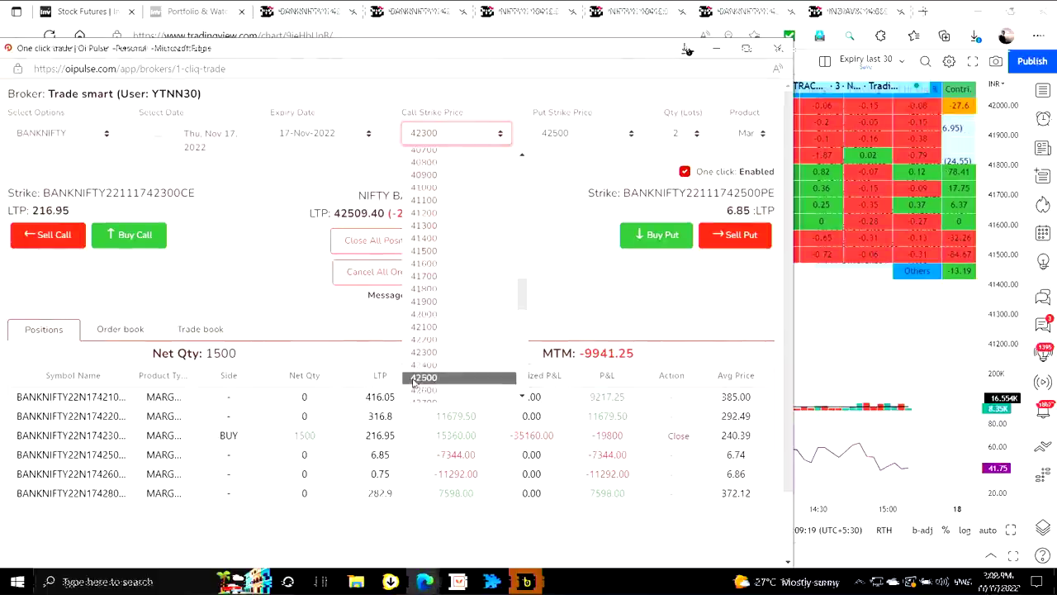
pyautogui.click(413, 377)
pyautogui.click(504, 211)
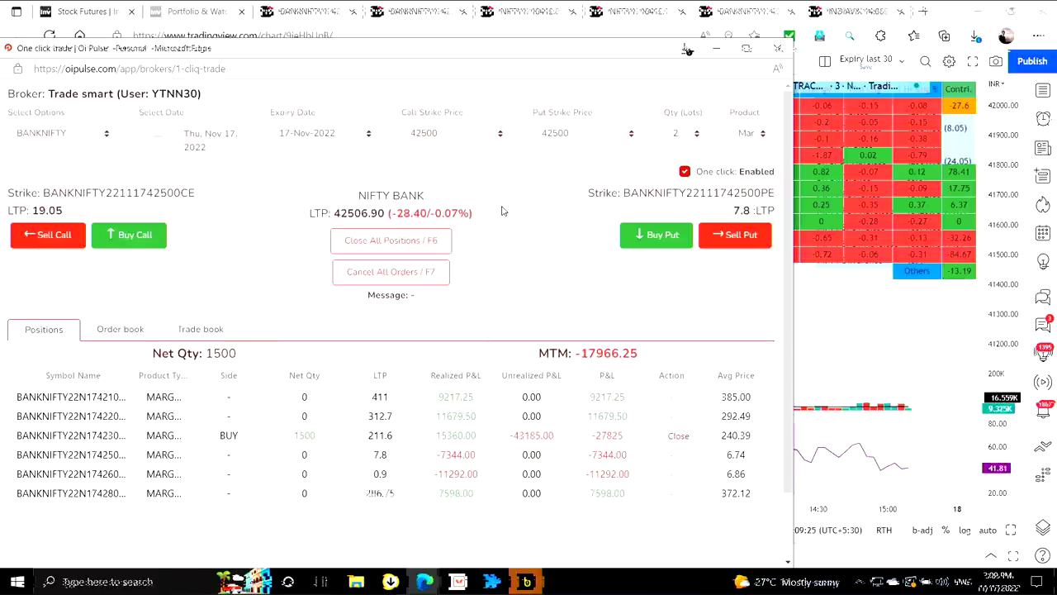
# Place four successive one-click buy orders for the BANKNIFTY 42500 call expiring 17-Nov-2022
pyautogui.press('F3')
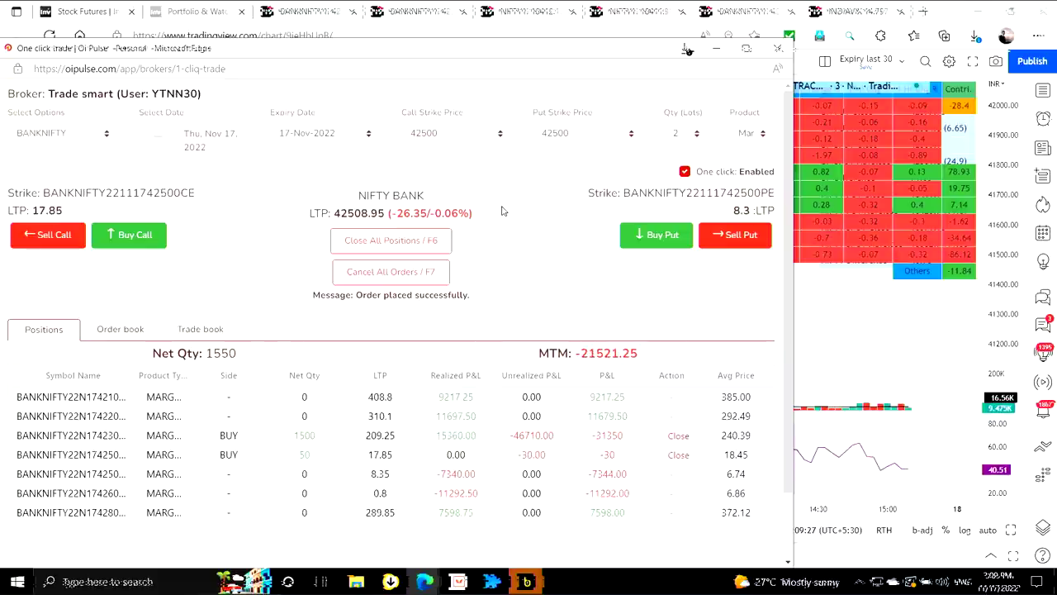
pyautogui.press('F3')
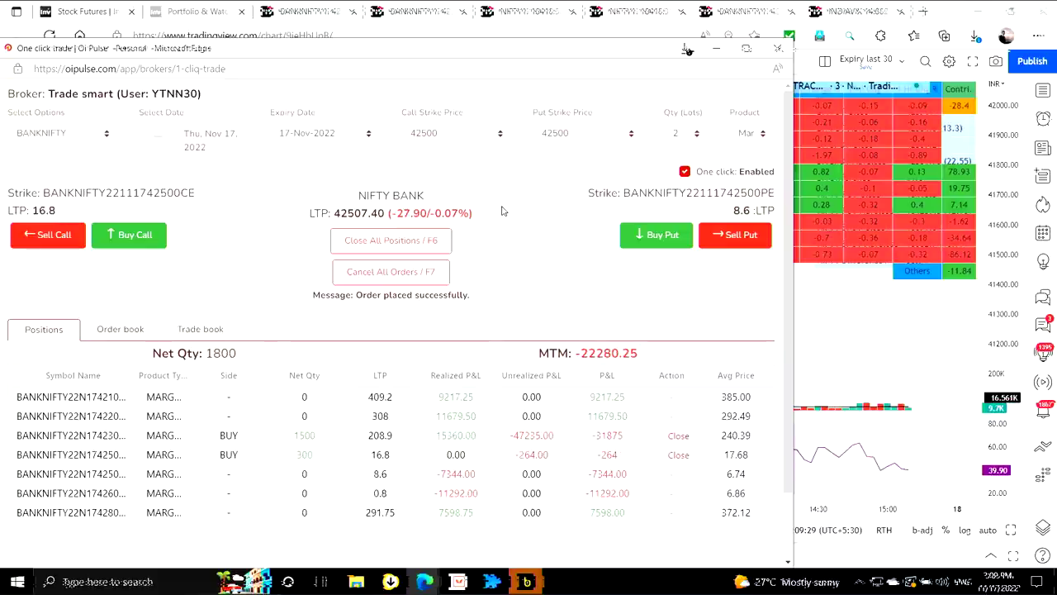
pyautogui.press('F3')
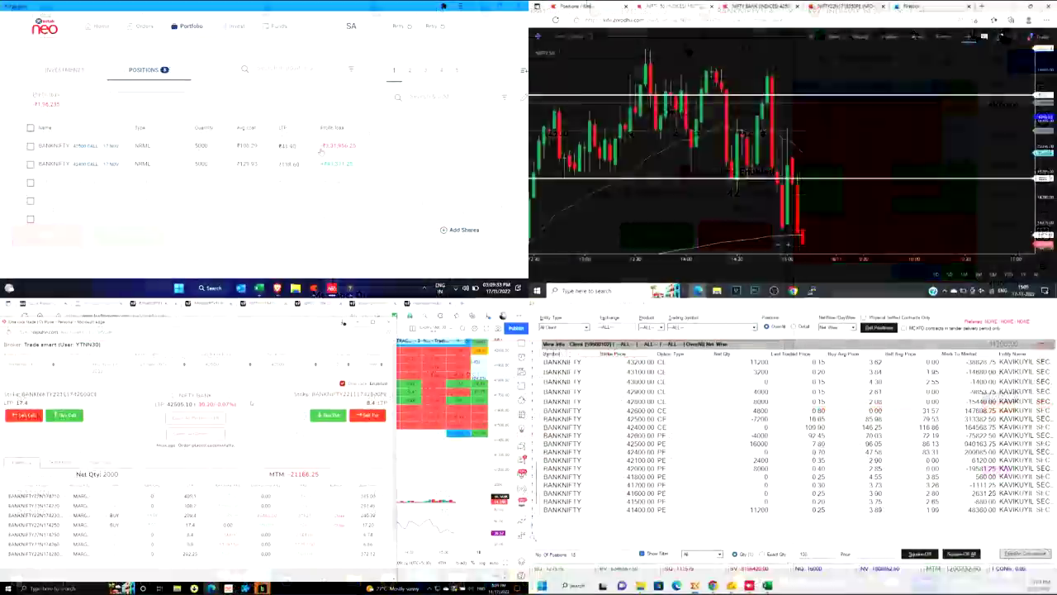
pyautogui.press('F3')
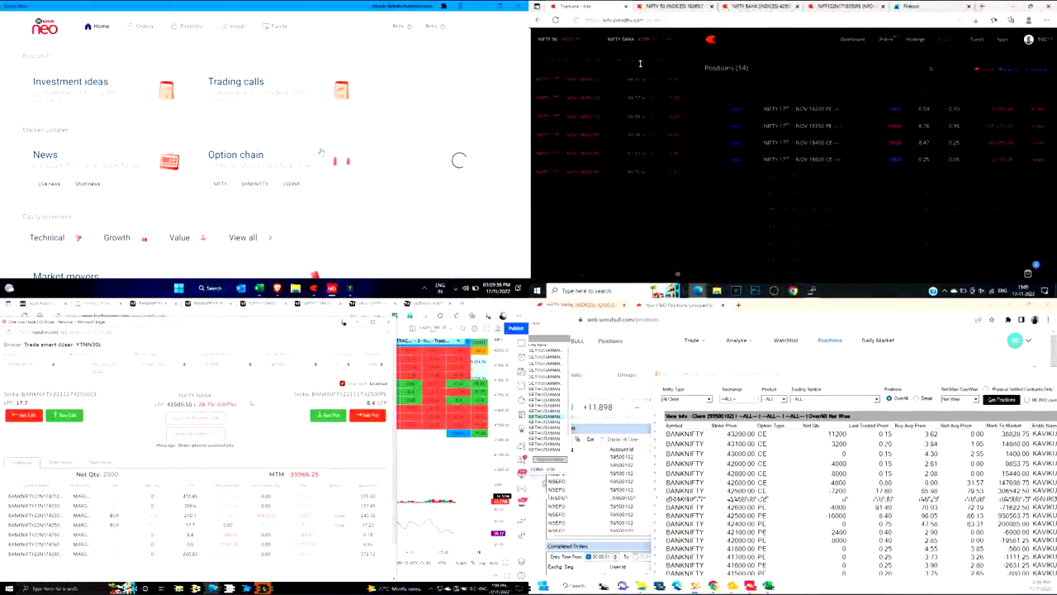
# Check the positions in the Kotak Neo and Kite accounts, and bring up the BANKNIFTY futures chart
pyautogui.click(192, 32)
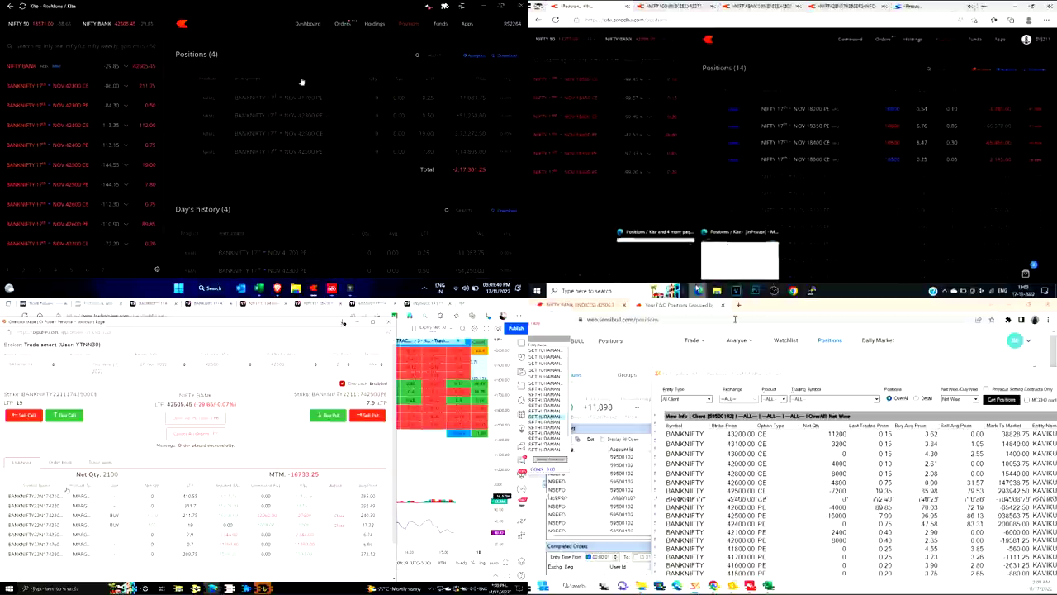
pyautogui.click(744, 236)
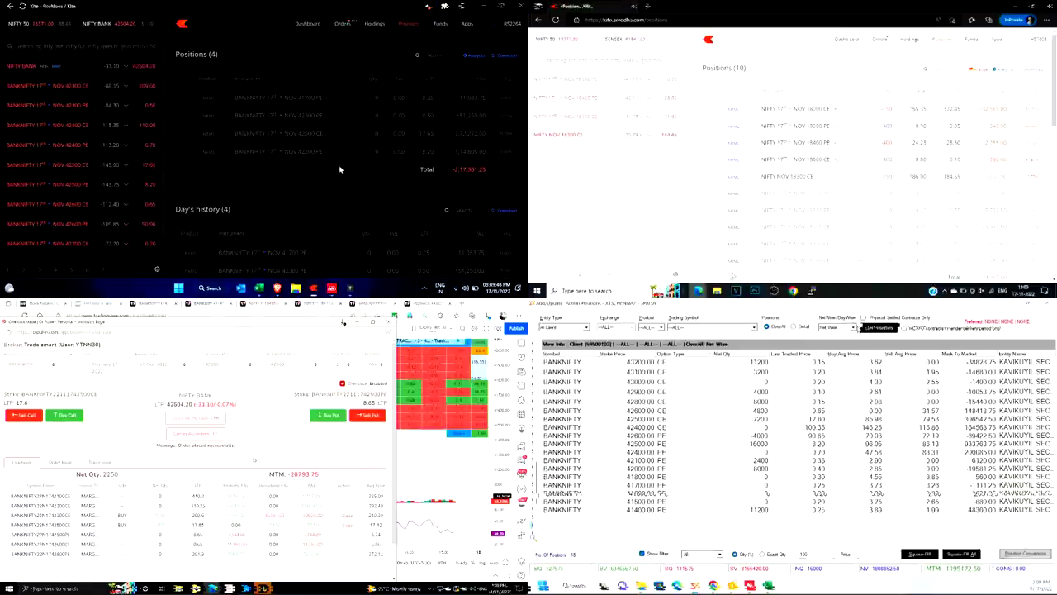
pyautogui.click(661, 248)
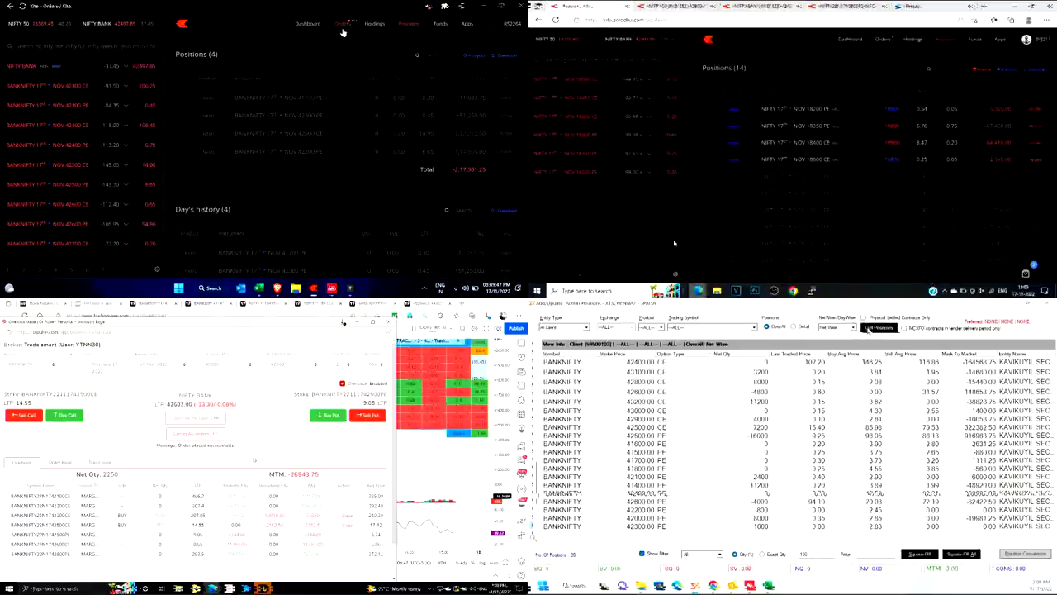
pyautogui.click(410, 24)
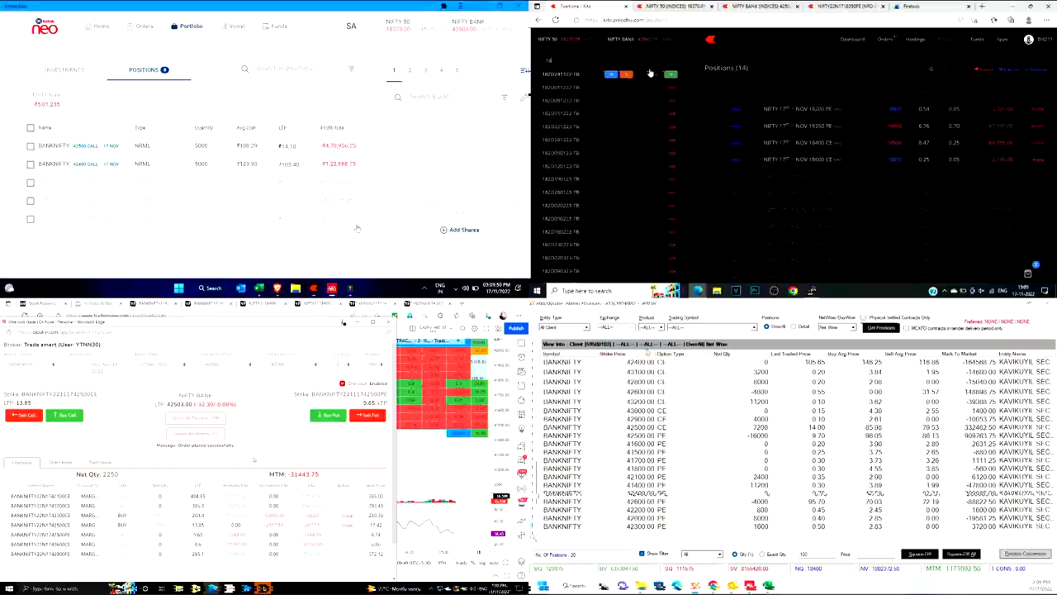
pyautogui.hotkey('alt', 'Tab')
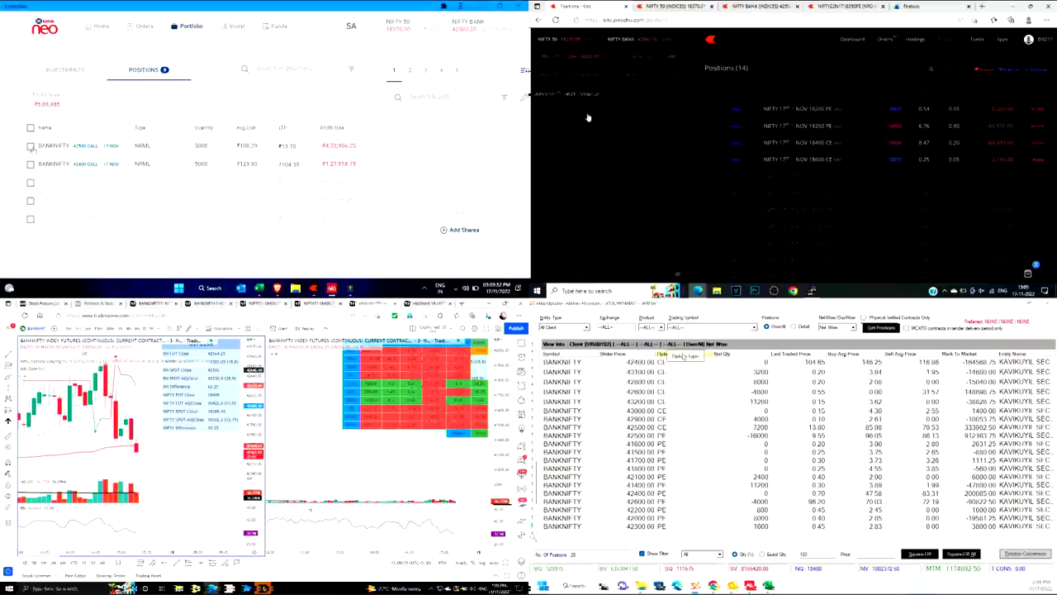
# Square off the BANKNIFTY 42500 Call and 42400 Call 17 Nov positions together in Kotak Neo
pyautogui.click(30, 145)
pyautogui.click(30, 163)
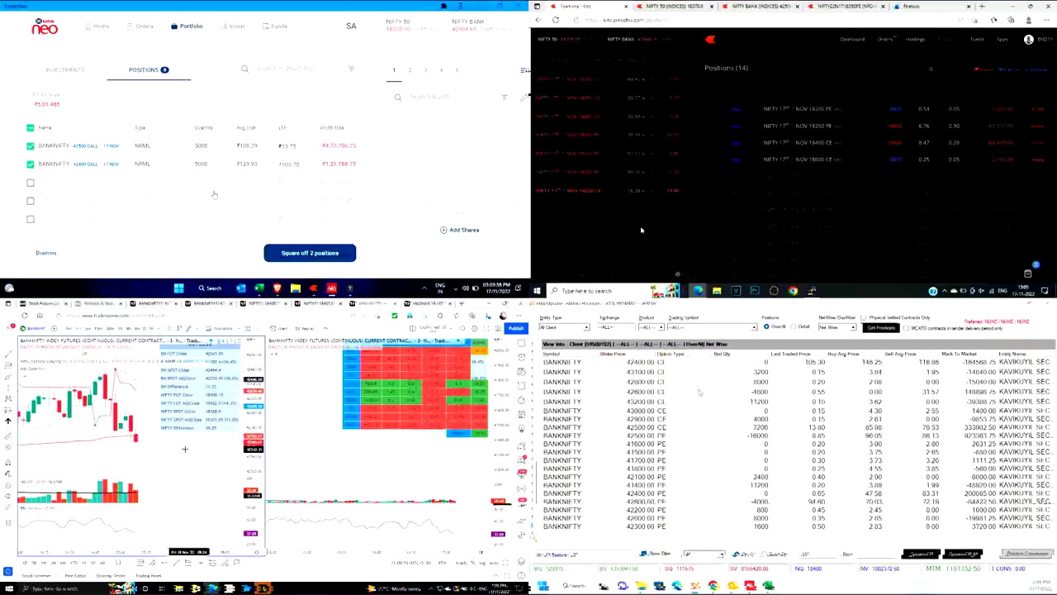
pyautogui.click(285, 253)
pyautogui.click(214, 171)
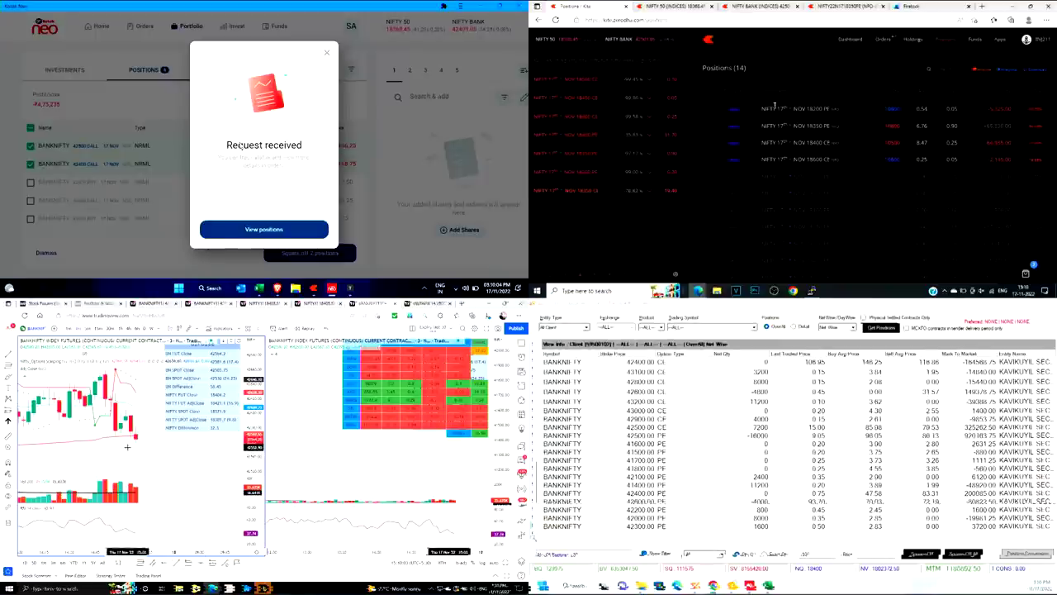
pyautogui.click(251, 230)
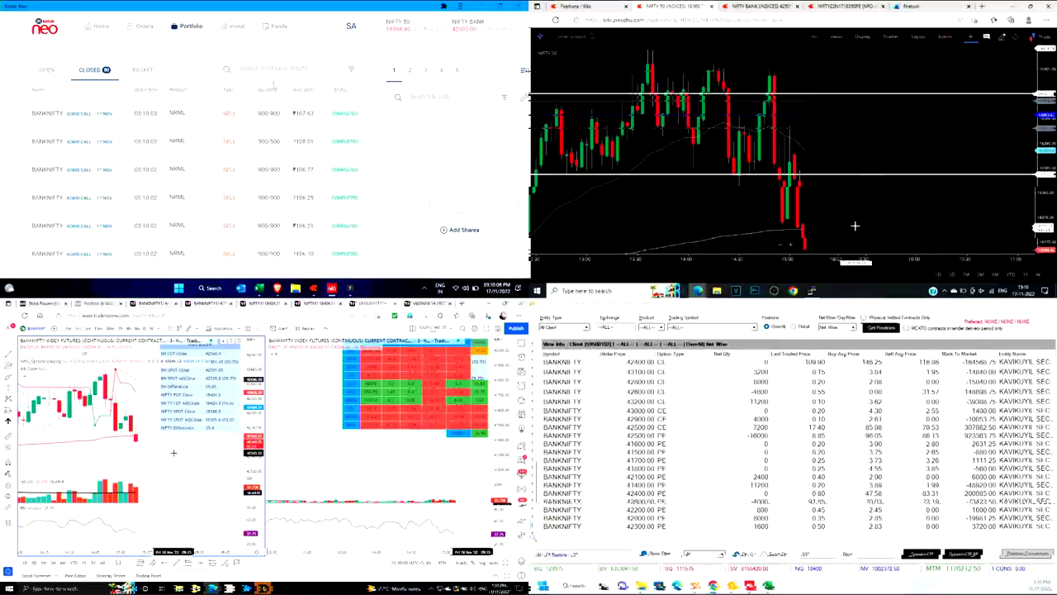
# Review the closed BANKNIFTY orders in Kotak Neo, a wider range of the NIFTY 50 chart, and the remaining positions
pyautogui.scroll(-3, 861, 149)
pyautogui.hotkey('alt', 'Tab')
pyautogui.scroll(-3, 797, 143)
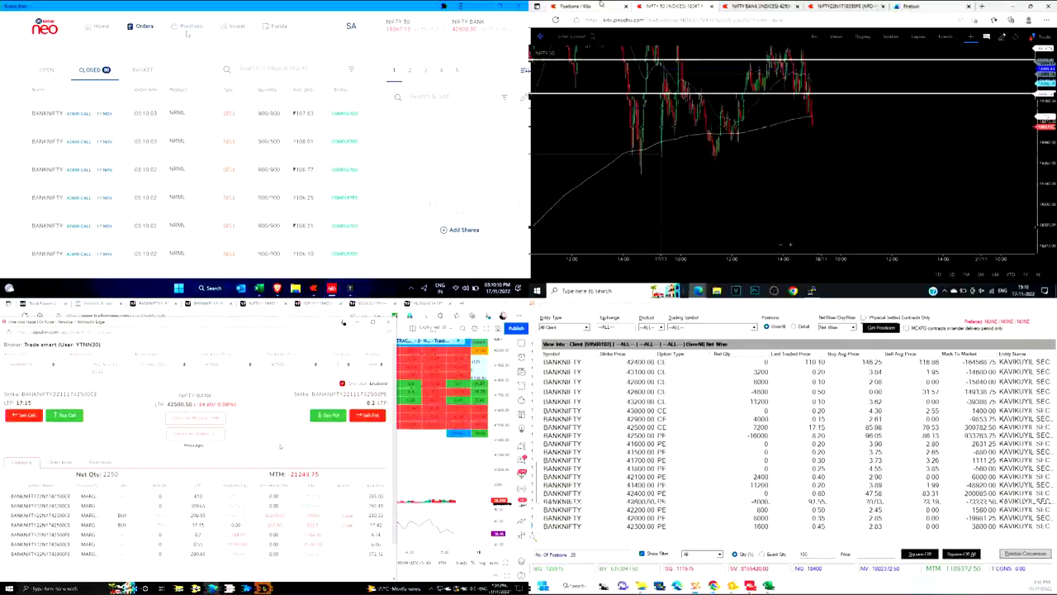
pyautogui.click(189, 27)
pyautogui.hotkey('alt', 'Left')
pyautogui.hotkey('alt', 'Tab')
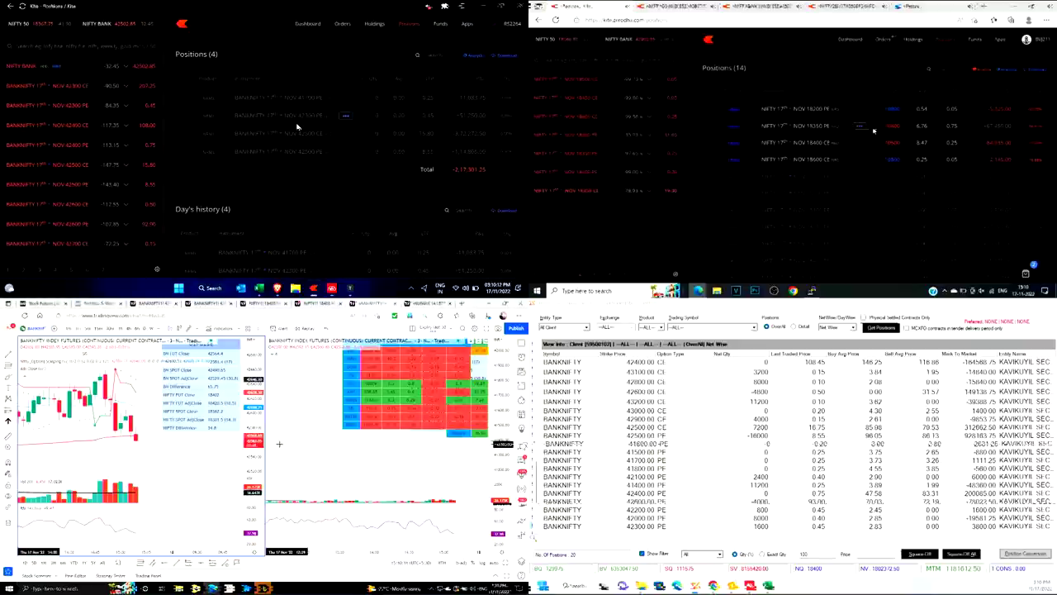
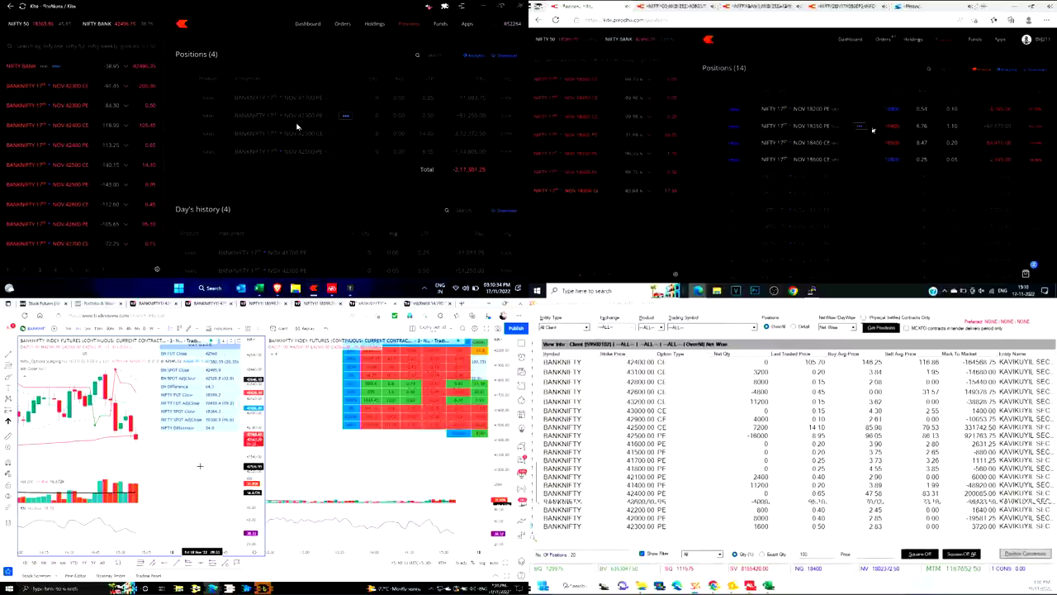
# Examine the options OI analysis, the NIFTY 50 chart and the open Kite positions
pyautogui.hotkey('alt', 'Tab')
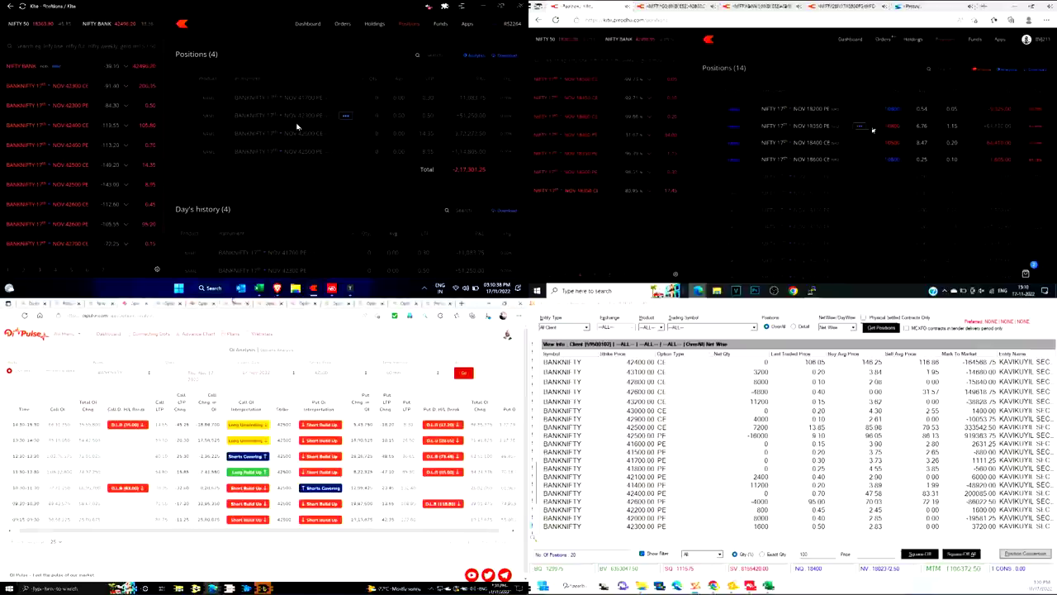
pyautogui.click(675, 6)
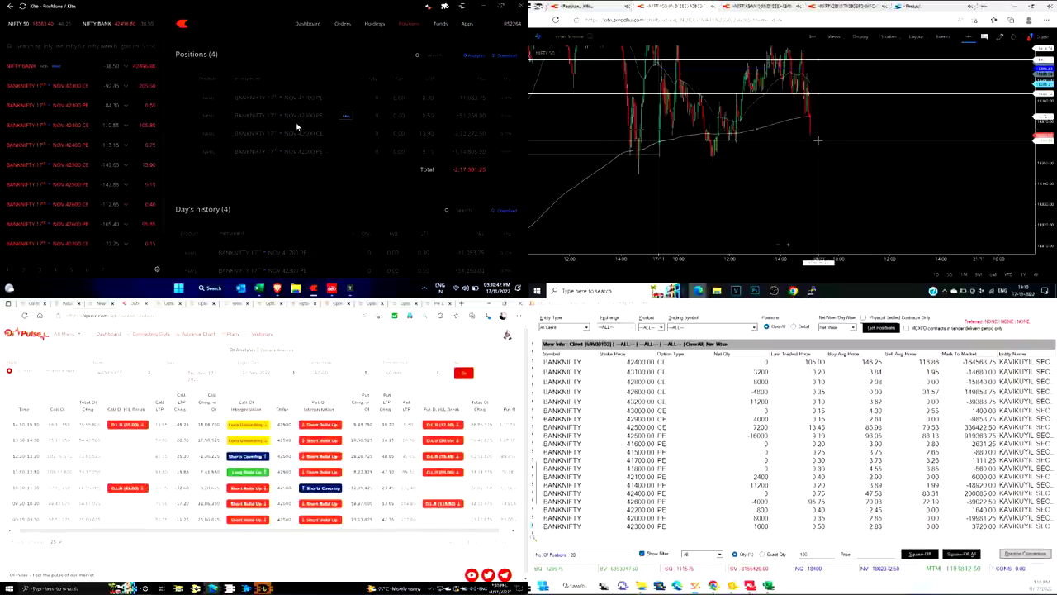
pyautogui.hotkey('ctrl', 'Tab')
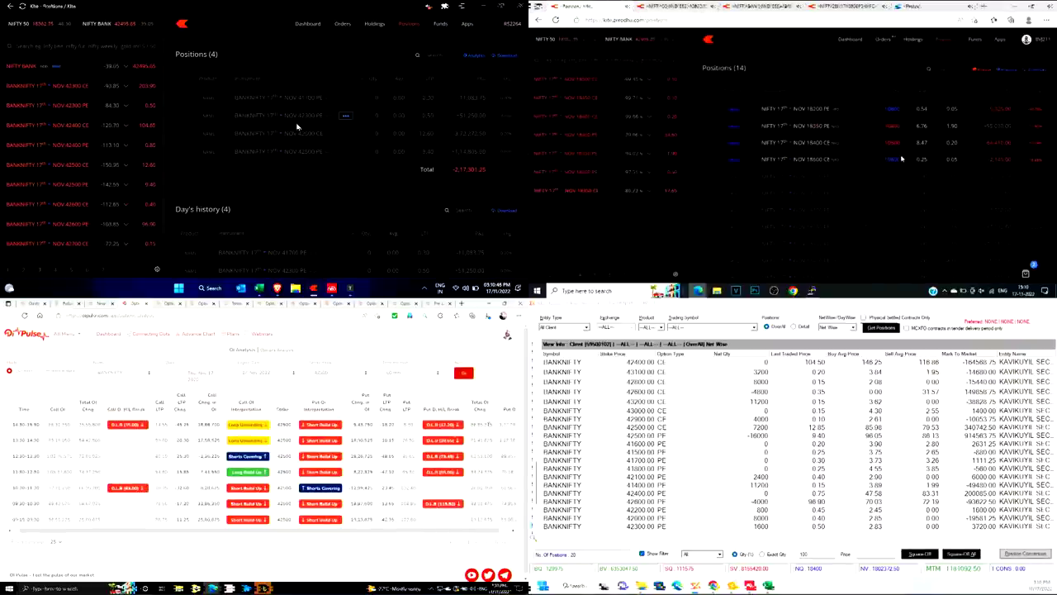
pyautogui.hotkey('ctrl', 'Tab')
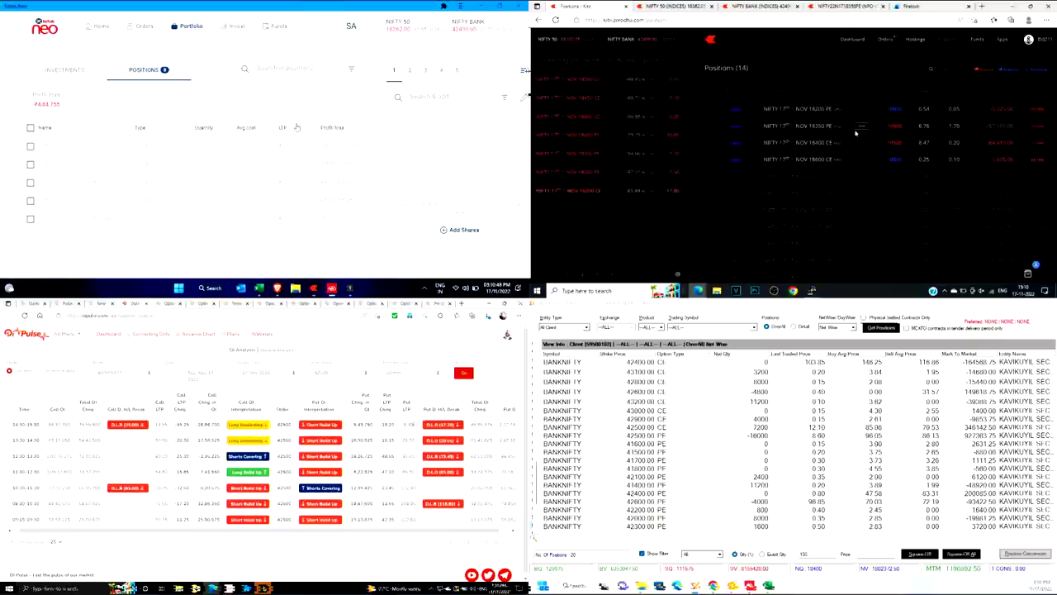
pyautogui.hotkey('ctrl', 'Tab')
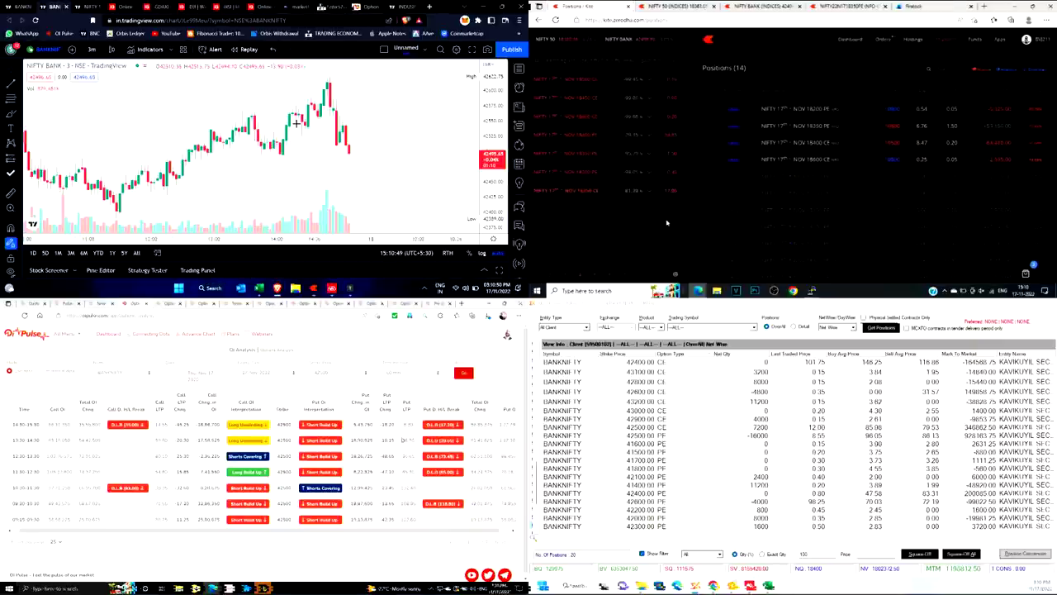
# Check the BANKNIFTY futures chart and the Kite holdings, and return to the one-click trade positions
pyautogui.hotkey('ctrl', 'shift', 'Tab')
pyautogui.hotkey('alt', 'Tab')
pyautogui.hotkey('alt', 'Tab')
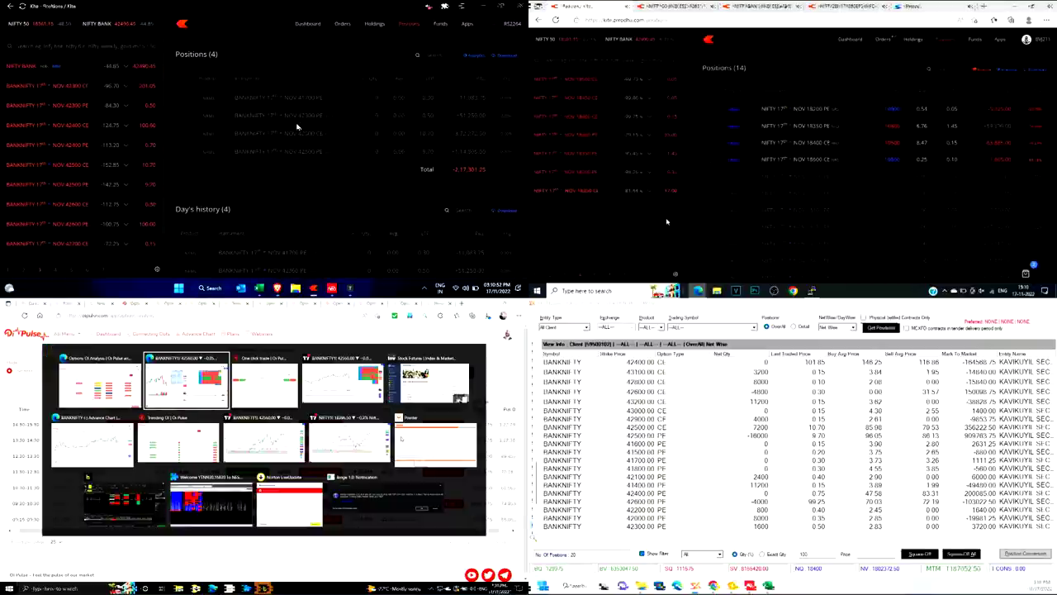
pyautogui.click(373, 25)
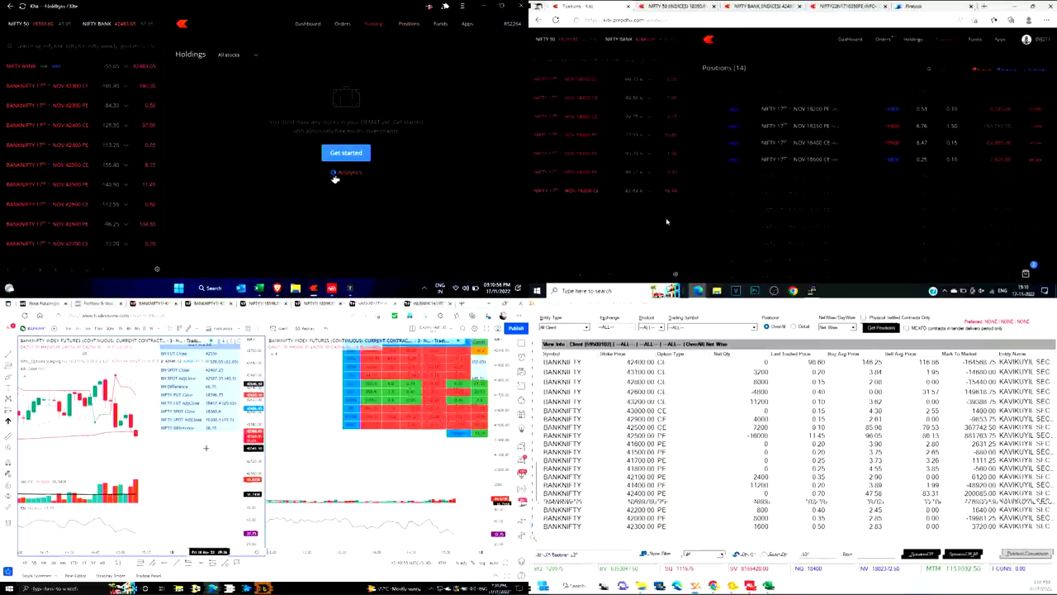
pyautogui.hotkey('alt', 'Tab')
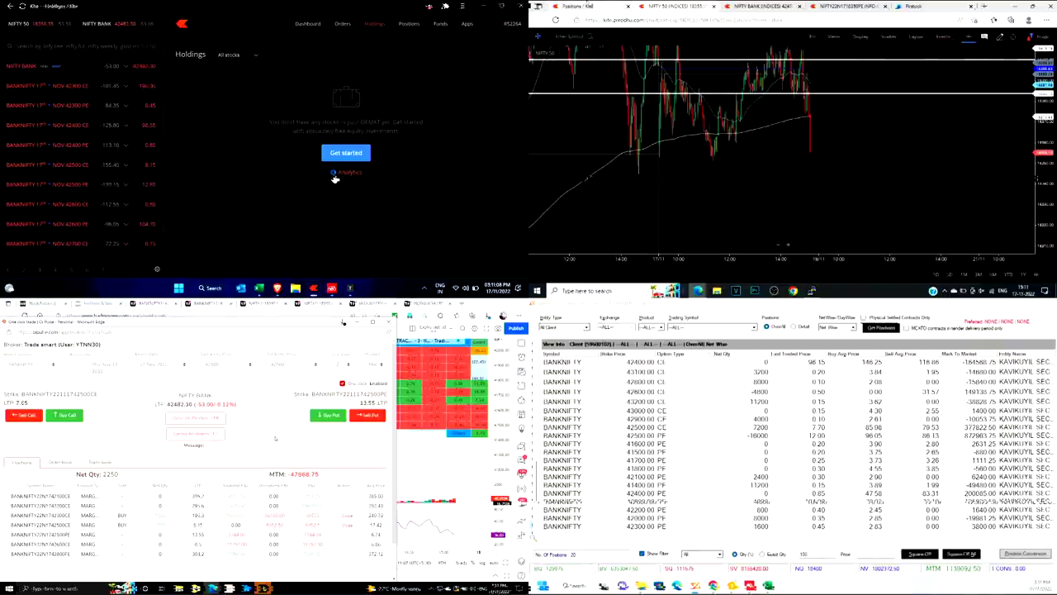
# Try a stop-loss buy order for 1800 NIFTY 17 Nov 18350 PE with price 3.2 and trigger price 3
pyautogui.click(861, 128)
pyautogui.click(836, 154)
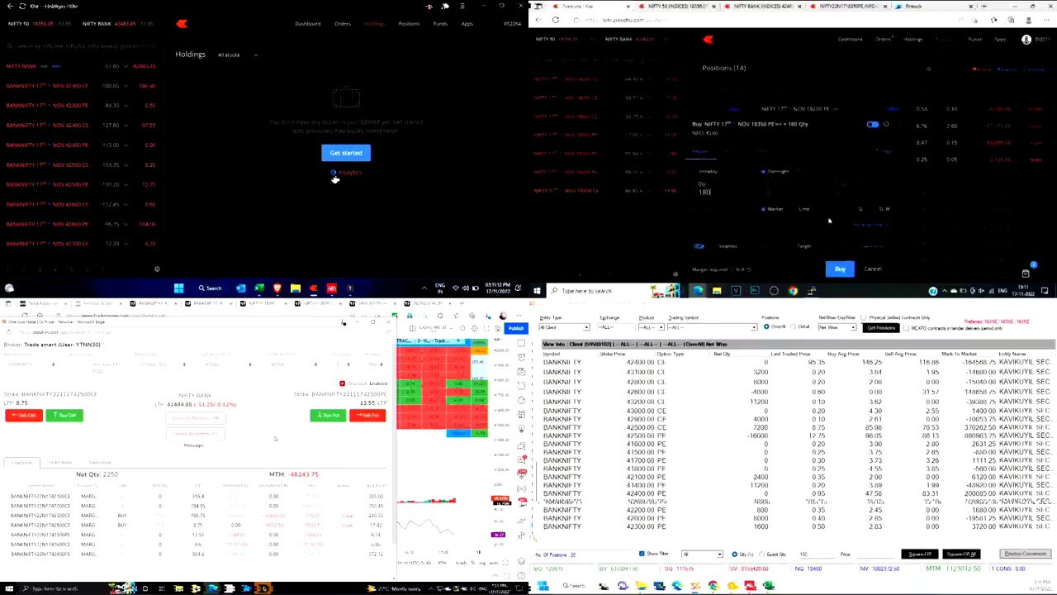
pyautogui.click(854, 209)
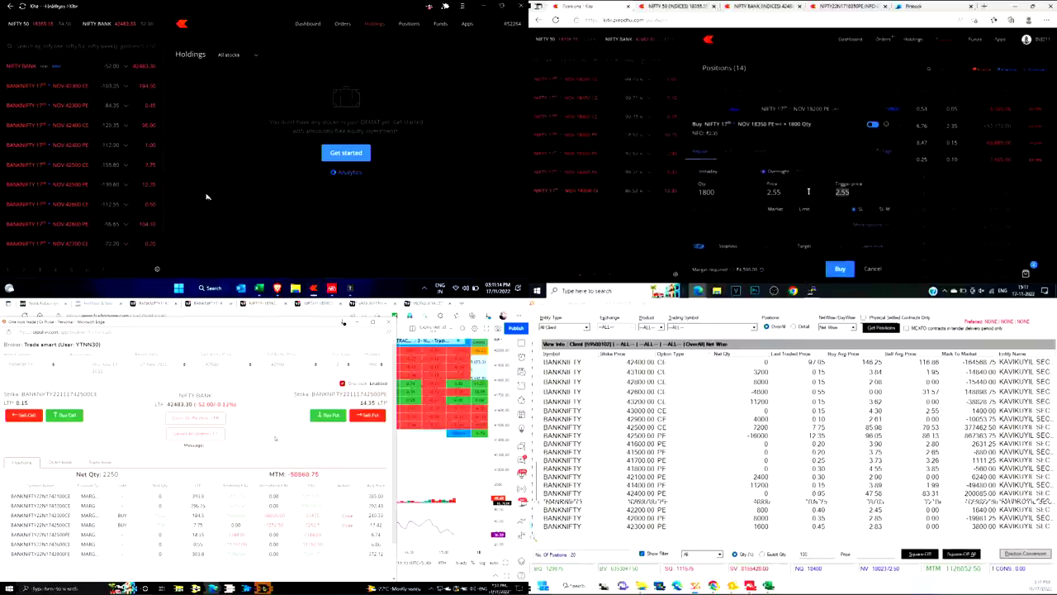
pyautogui.write('3')
pyautogui.hotkey('alt', 'Tab')
pyautogui.hotkey('shift', 'Tab')
pyautogui.write('3.2')
pyautogui.click(840, 268)
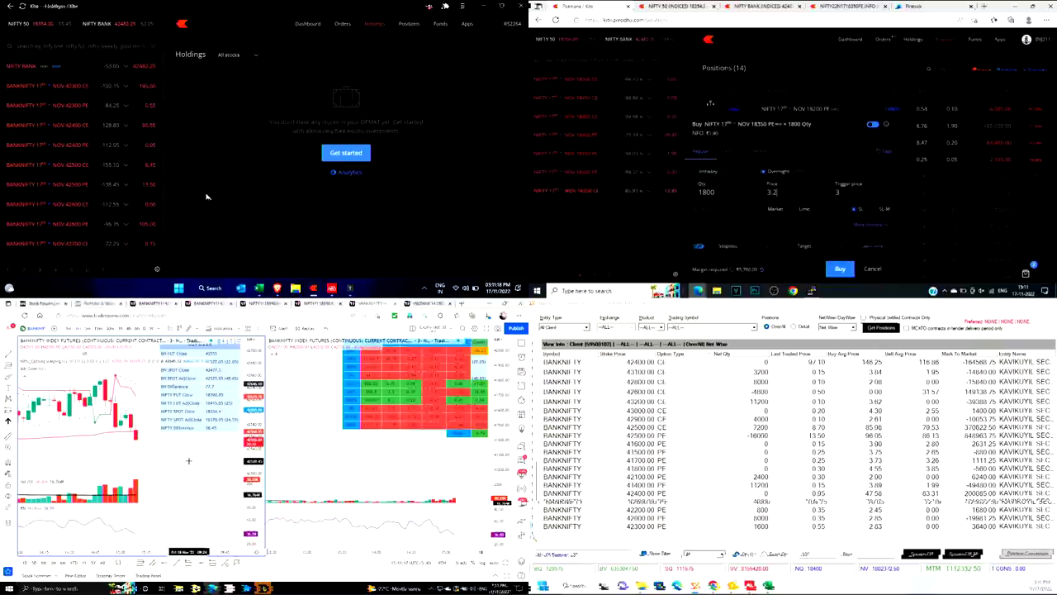
# Check the NIFTY 50 chart and the BANKNIFTY index price, and discard the open NIFTY 18350 PE order
pyautogui.click(677, 6)
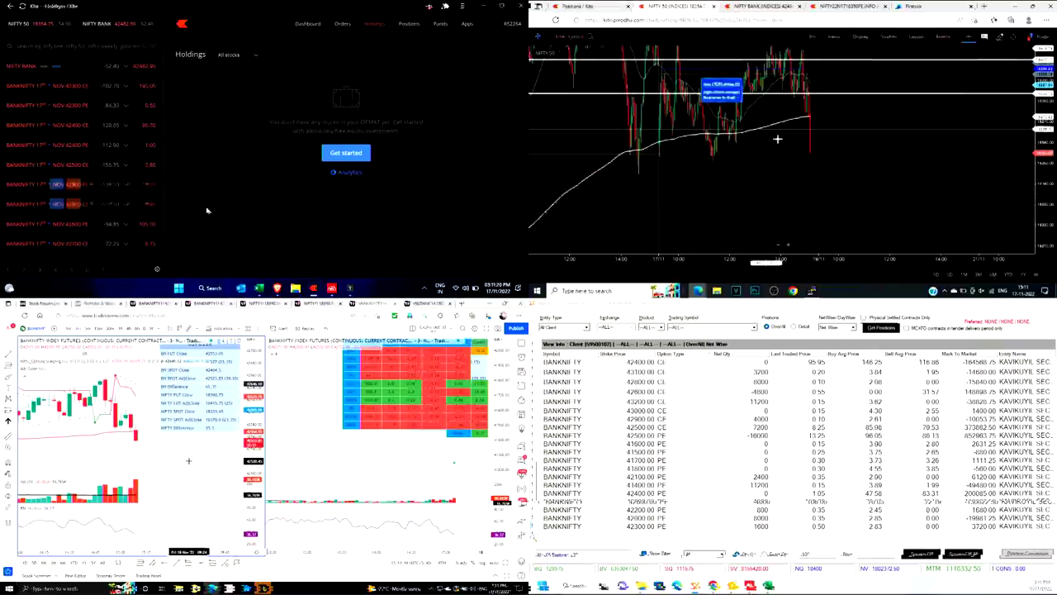
pyautogui.hotkey('alt', 'Tab')
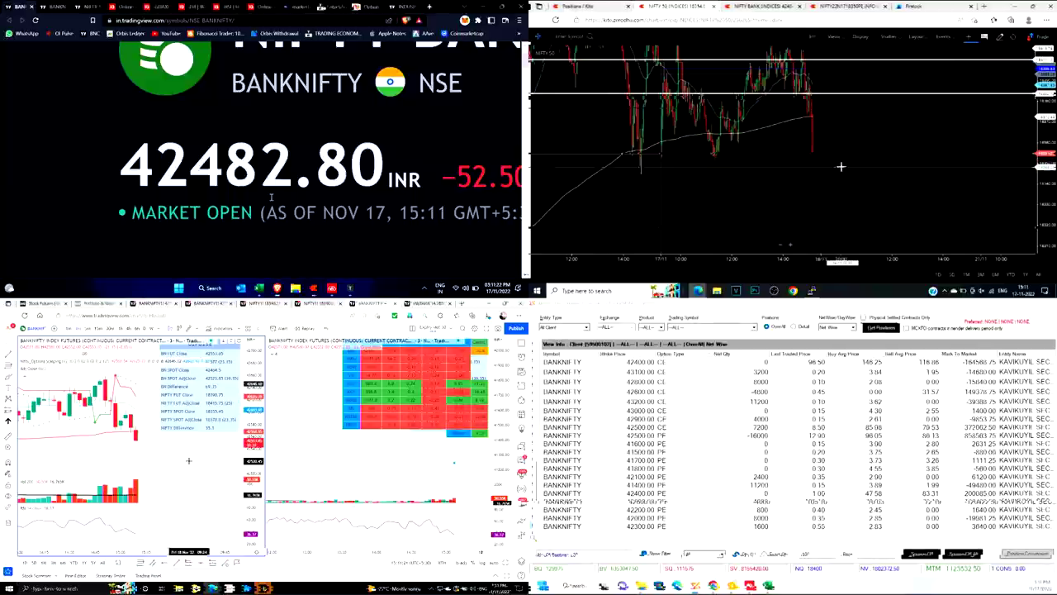
pyautogui.hotkey('alt', 'Tab')
pyautogui.hotkey('ctrl', 'shift', 'Tab')
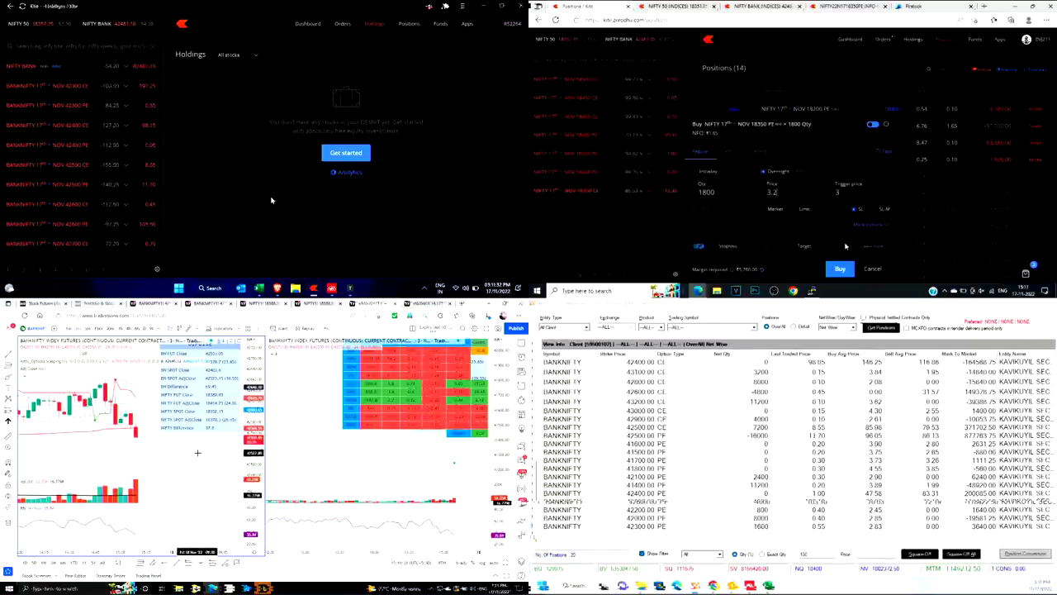
pyautogui.hotkey('alt', 'Tab')
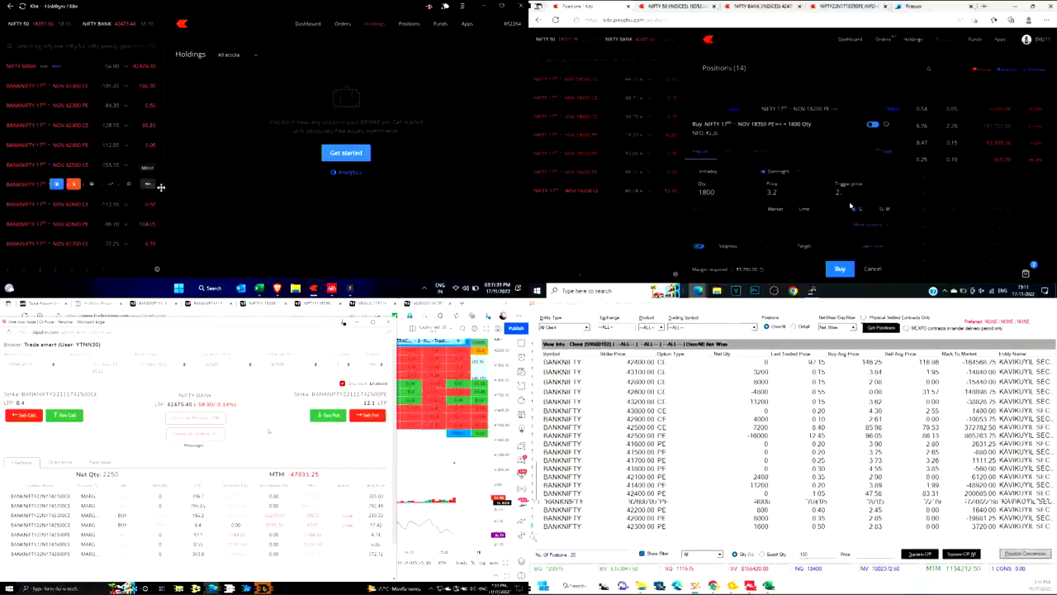
pyautogui.click(873, 269)
# Open the call push basket and remove its NIFTY 17 Nov 18450 CE and 18400 CE orders
pyautogui.click(888, 42)
pyautogui.click(748, 68)
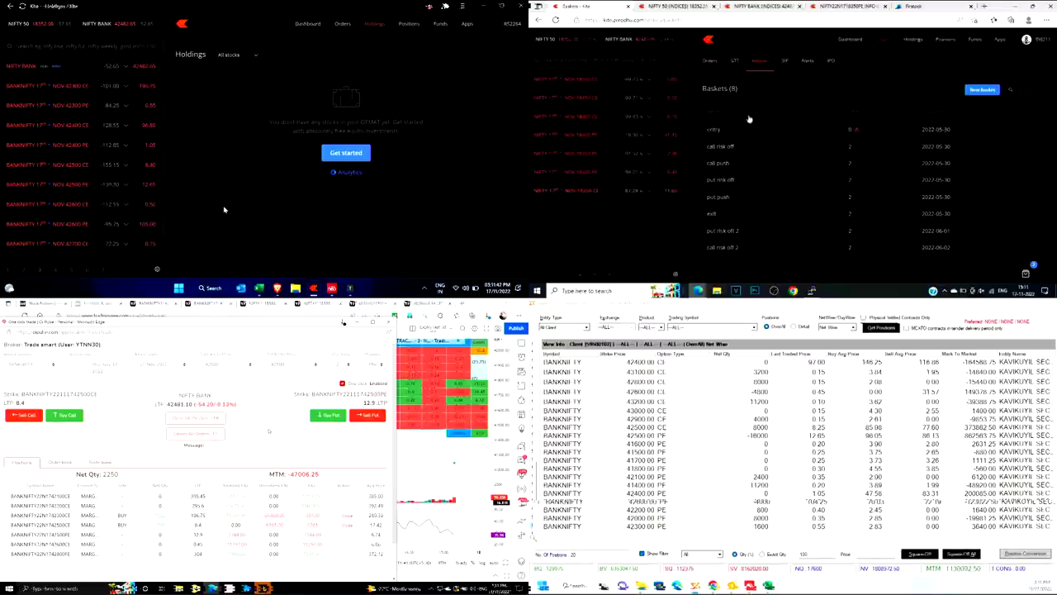
pyautogui.click(733, 172)
pyautogui.scroll(-1, 118, 159)
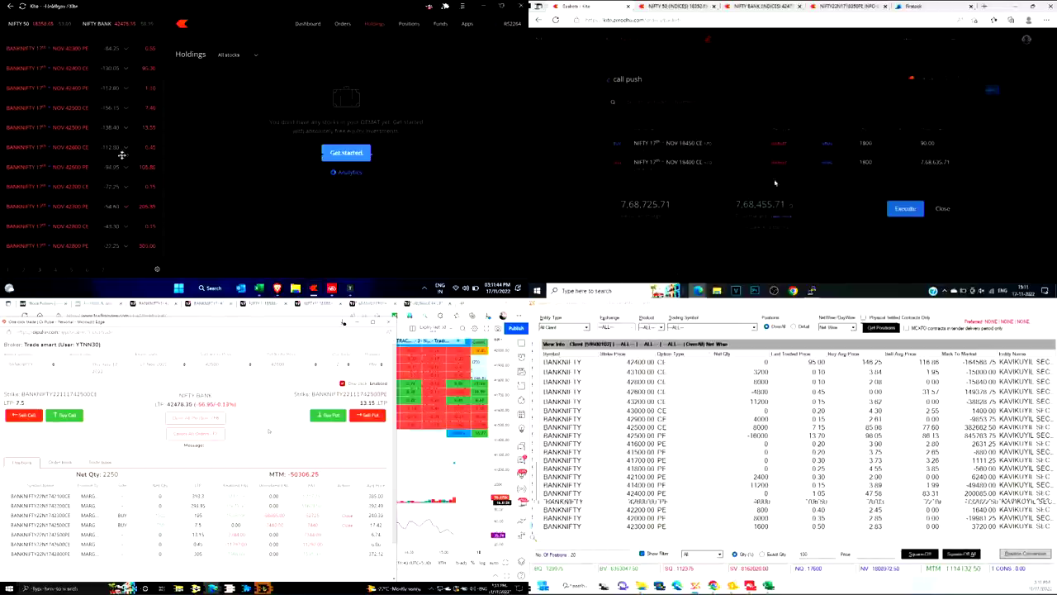
pyautogui.click(756, 146)
pyautogui.click(754, 144)
# Add a buy order for 1800 NIFTY 17 Nov 18400 CE to the basket, and buy 900 BANKNIFTY 42600 PE at market in the other account
pyautogui.write('nifty')
pyautogui.hotkey('alt', 'Tab')
pyautogui.click(689, 146)
pyautogui.click(57, 166)
pyautogui.write('900')
pyautogui.press('Return')
pyautogui.click(840, 269)
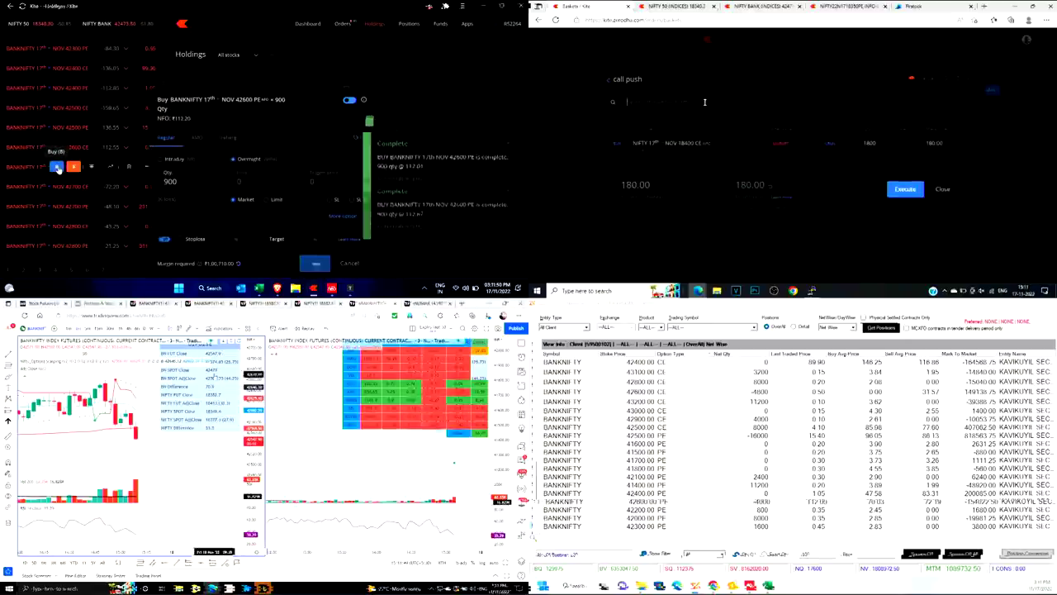
# Add a market sell order for 1700 NIFTY 17 Nov 18350 CE to the call push basket and execute the basket
pyautogui.write('nifty')
pyautogui.click(694, 170)
pyautogui.write('1')
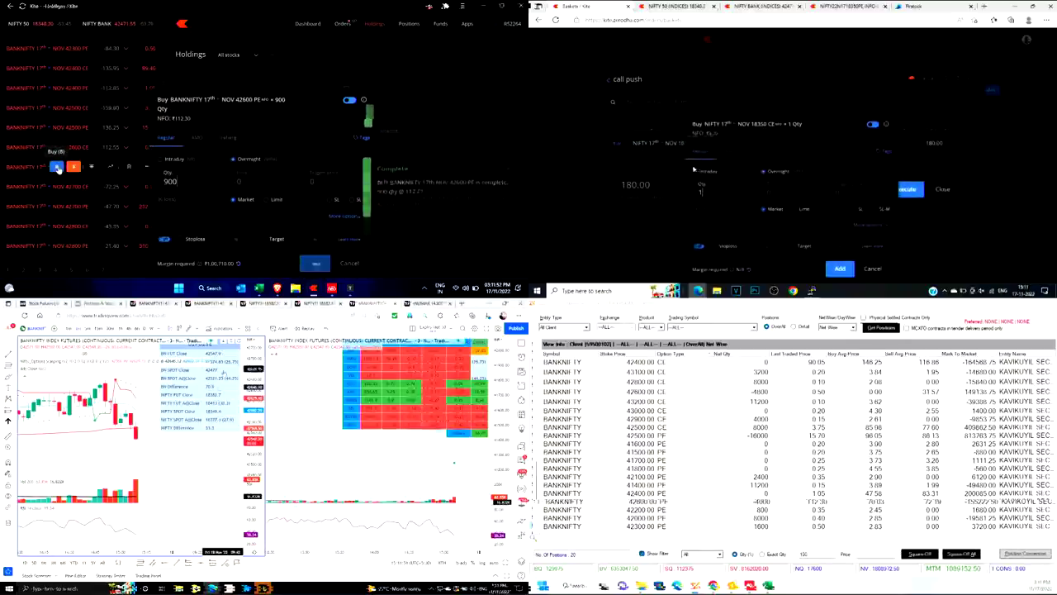
pyautogui.write('700')
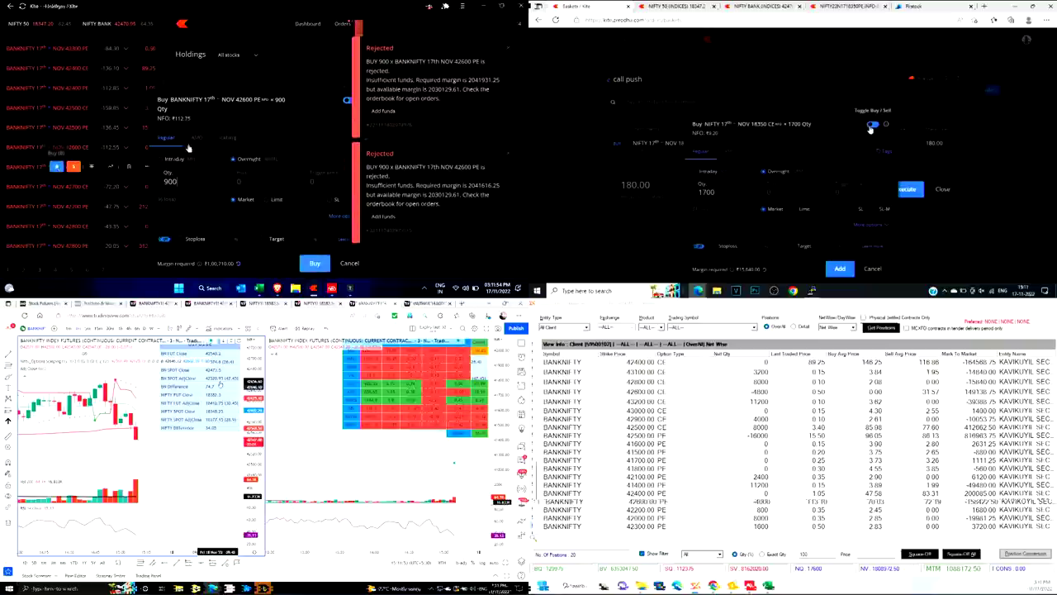
pyautogui.click(840, 269)
pyautogui.click(904, 210)
pyautogui.click(349, 263)
pyautogui.click(816, 189)
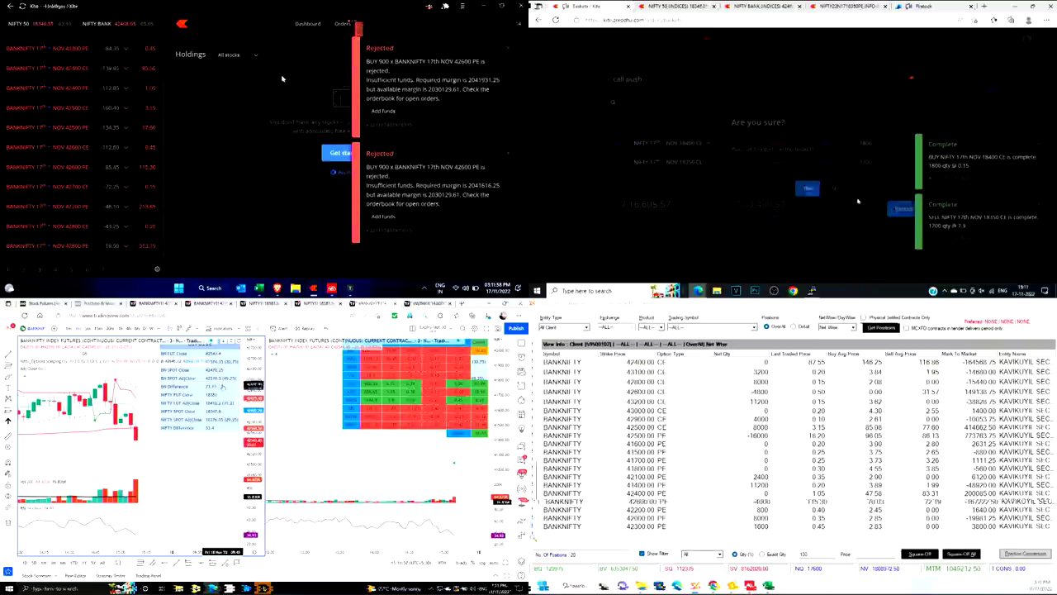
# Place a stop-loss buy order for 1800 NIFTY 17 Nov 18350 PE with price 4.2 and trigger price 4
pyautogui.hotkey('alt', 'Tab')
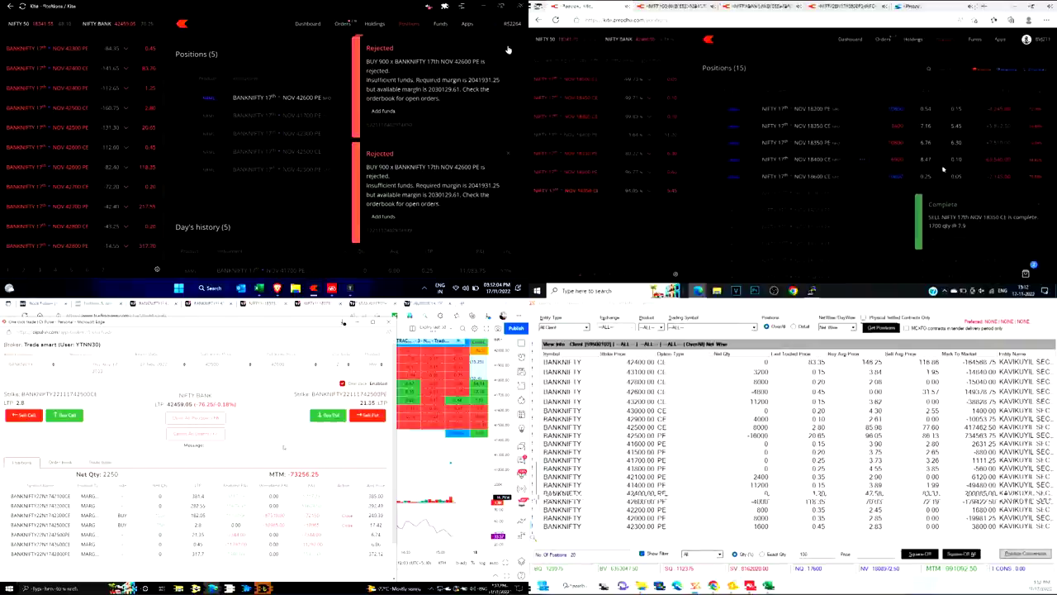
pyautogui.click(861, 148)
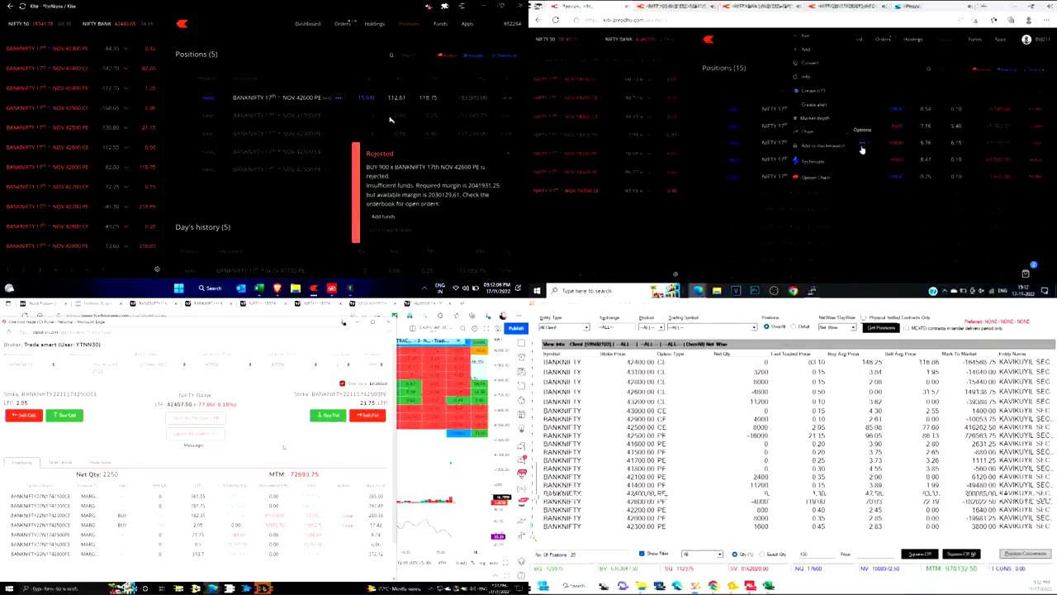
pyautogui.click(829, 46)
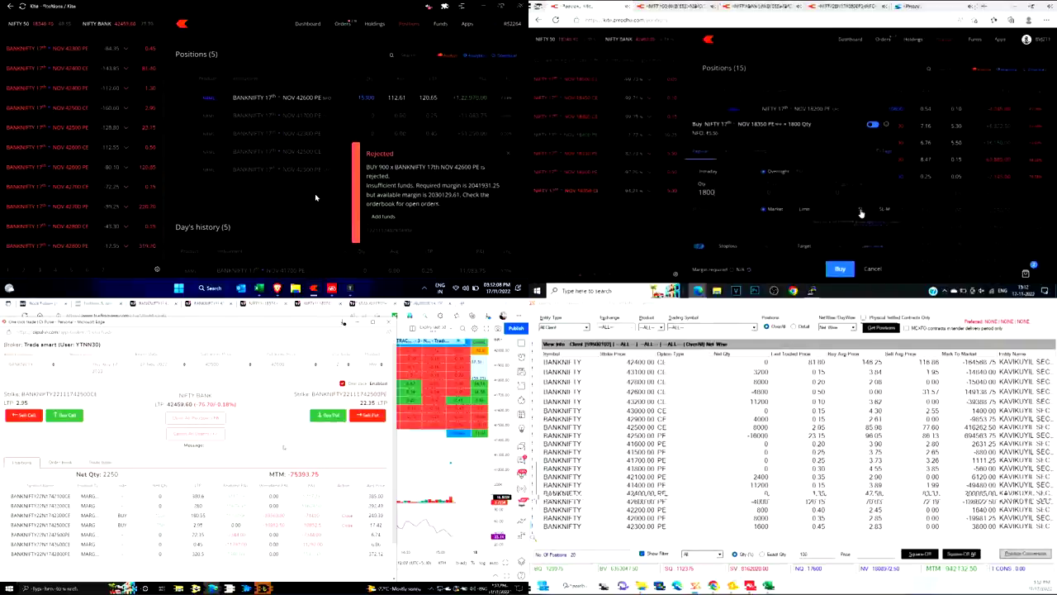
pyautogui.doubleClick(769, 191)
pyautogui.write('6')
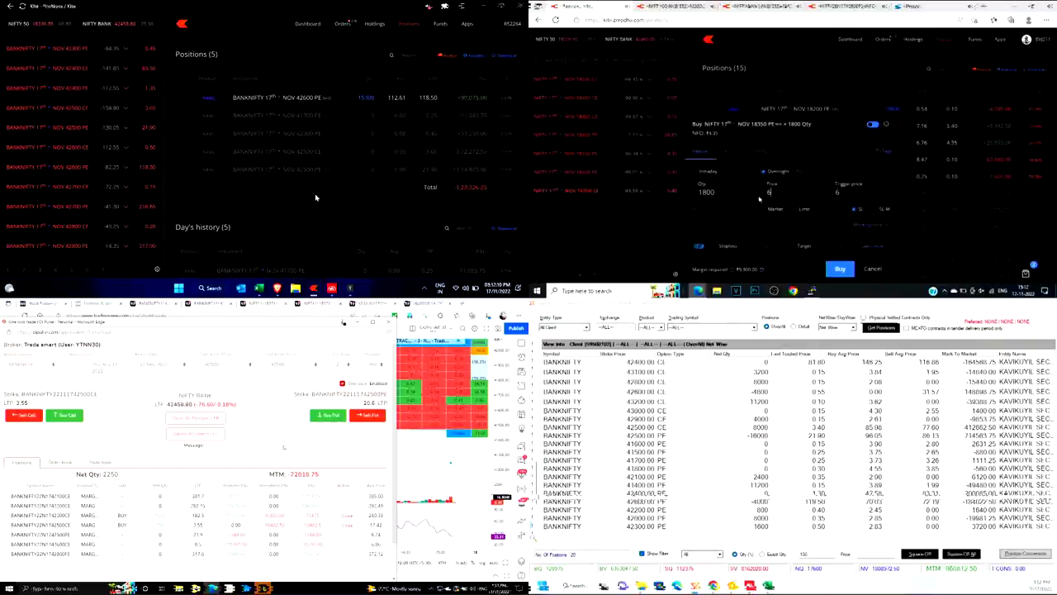
pyautogui.write('.')
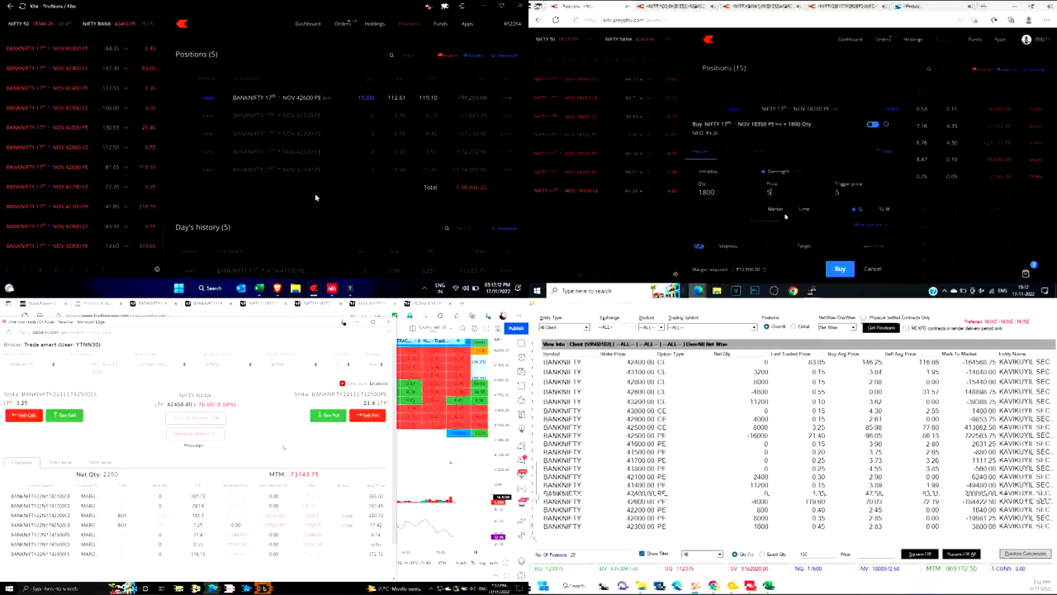
pyautogui.write('2')
pyautogui.click(840, 268)
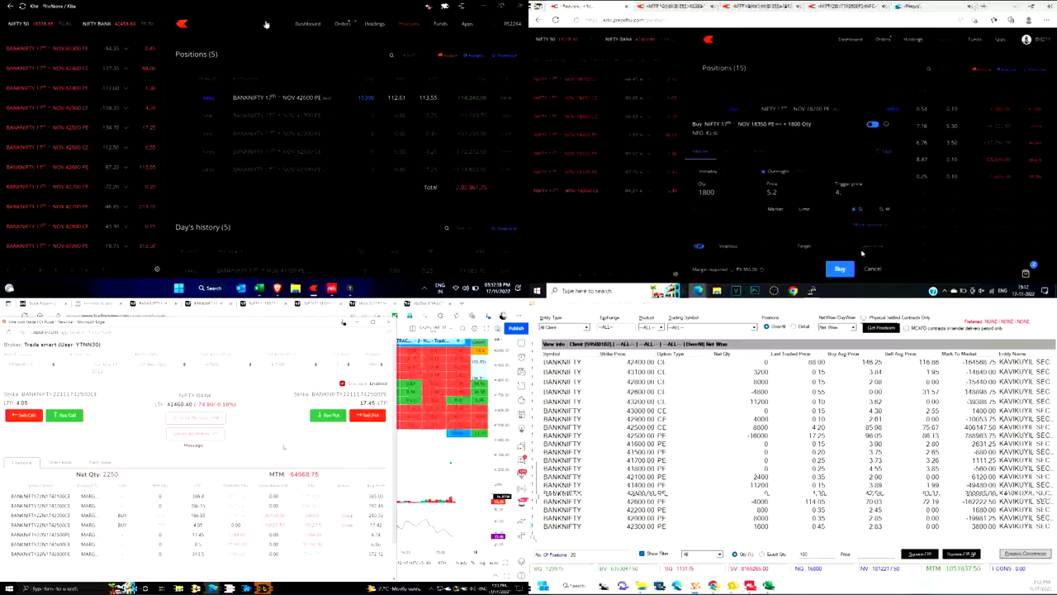
pyautogui.hotkey('alt', 'Tab')
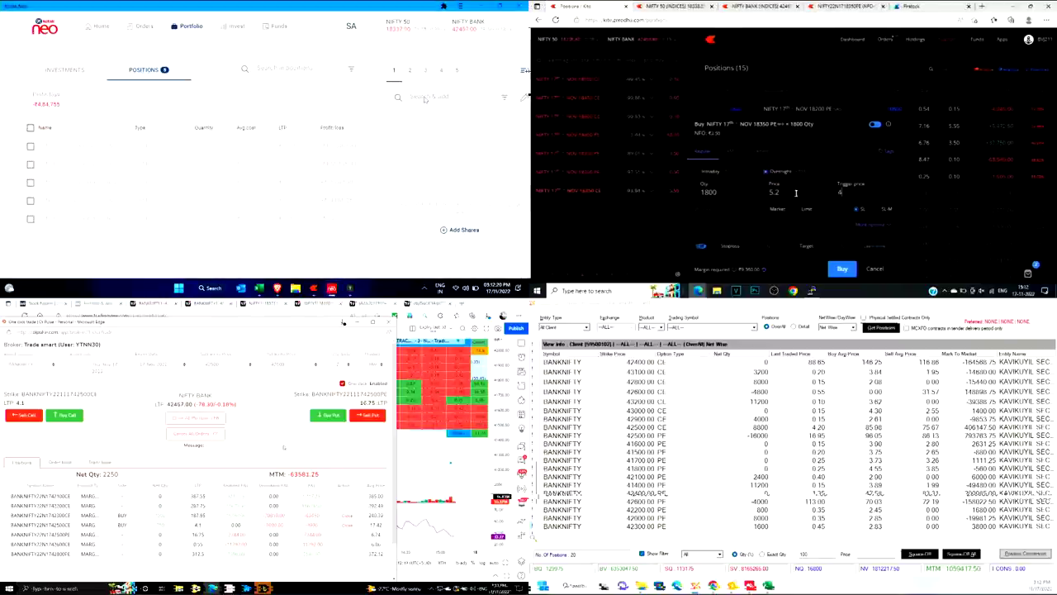
pyautogui.hotkey('alt', 'Tab')
pyautogui.write('.2')
pyautogui.press('Return')
# Buy 1800 NIFTY 18350 PE at market in Kite, and find and open the BANKNIFTY 42600 Put 17 Nov in Kotak Neo
pyautogui.hotkey('alt', 'Tab')
pyautogui.hotkey('alt', 'Tab')
pyautogui.hotkey('alt', 'Tab')
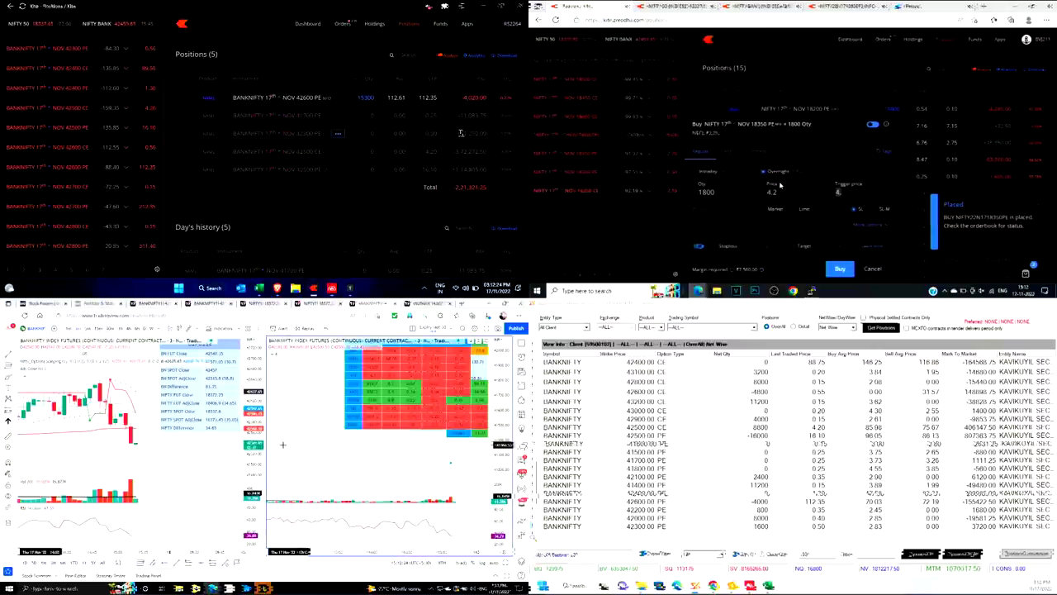
pyautogui.hotkey('alt', 'Tab')
pyautogui.hotkey('alt', 'Tab')
pyautogui.write('42')
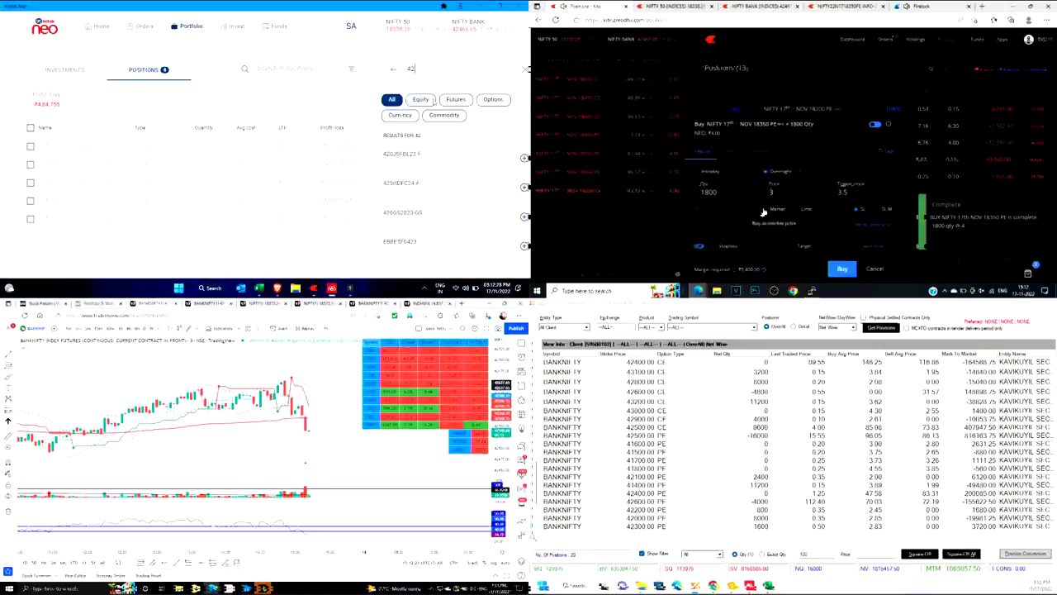
pyautogui.write('600')
pyautogui.click(843, 269)
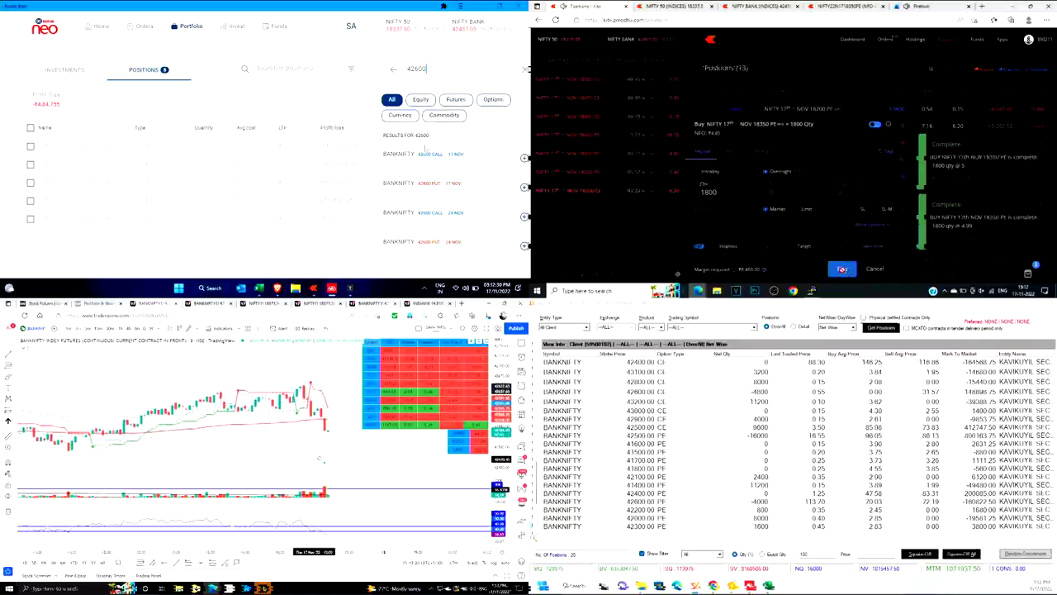
pyautogui.click(429, 183)
# Sell 1800 NIFTY 18300 PE at market in Kite, and submit a BANKNIFTY 42600 Put buy order for 10000 shares in Kotak Neo
pyautogui.click(591, 173)
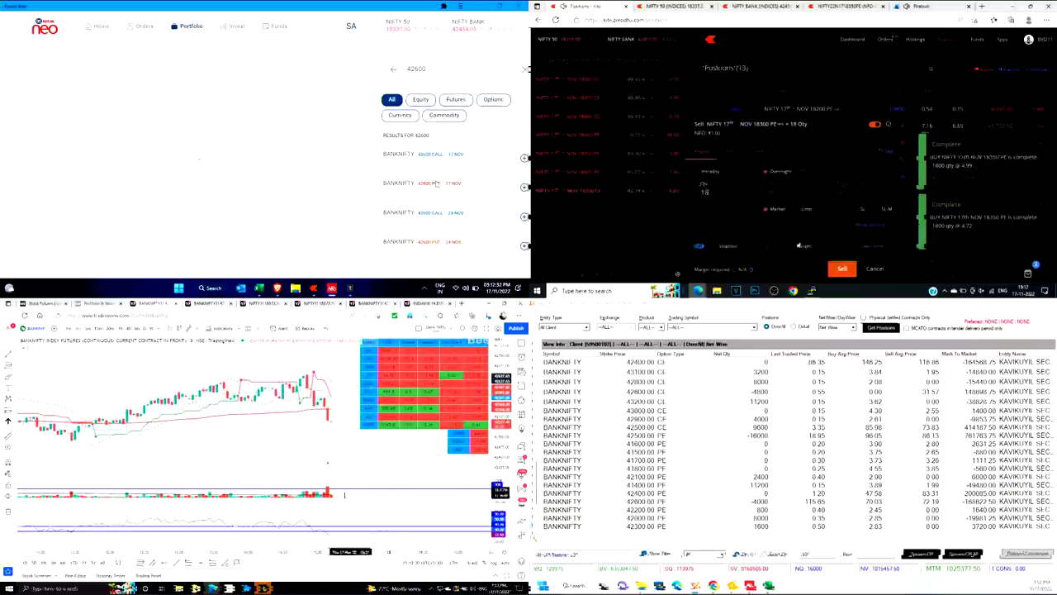
pyautogui.click(261, 218)
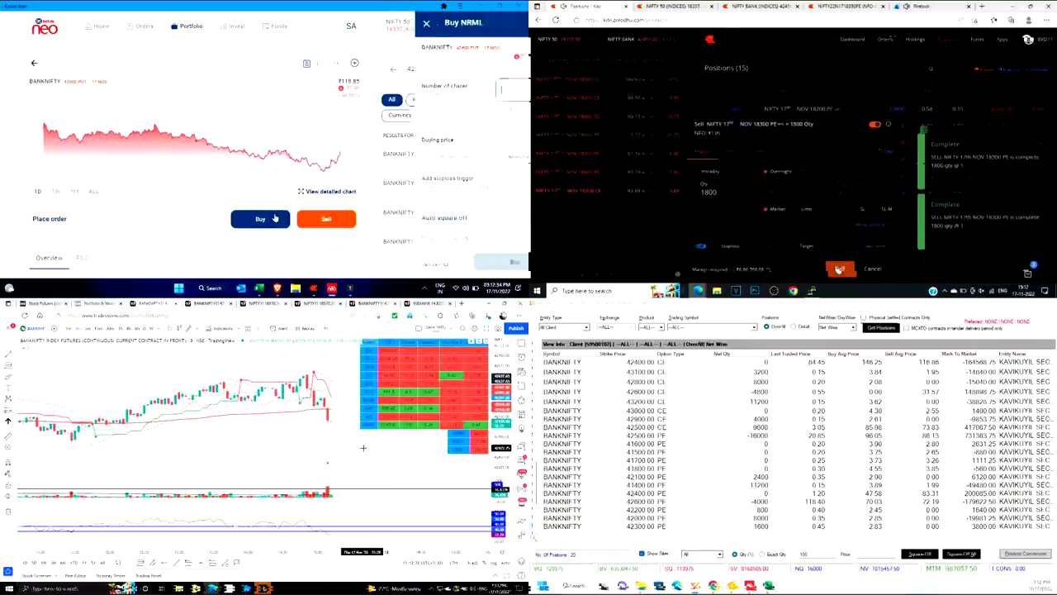
pyautogui.write('100')
pyautogui.click(843, 268)
pyautogui.write('00')
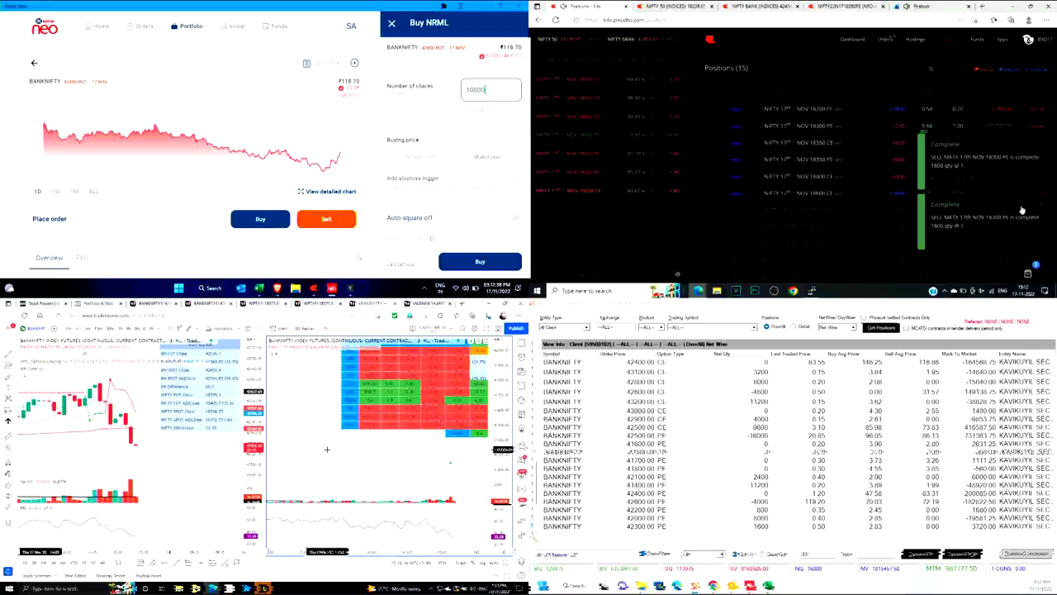
pyautogui.click(477, 260)
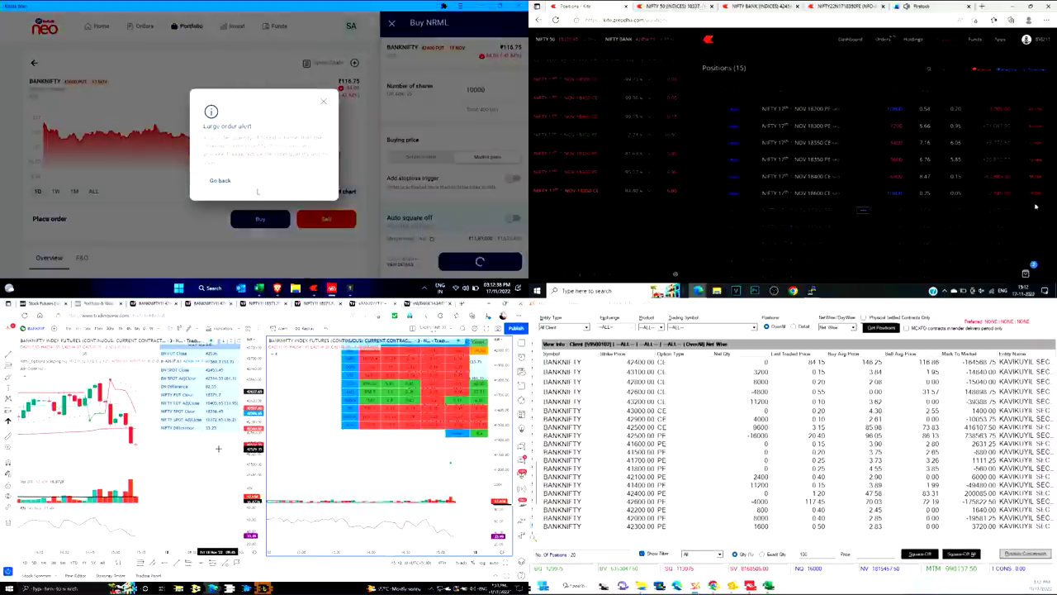
# Set the BANKNIFTY 42600 Put buy order to 9000 shares, place it split in 10 orders, and view the orders
pyautogui.hotkey('alt', 'Tab')
pyautogui.click(221, 181)
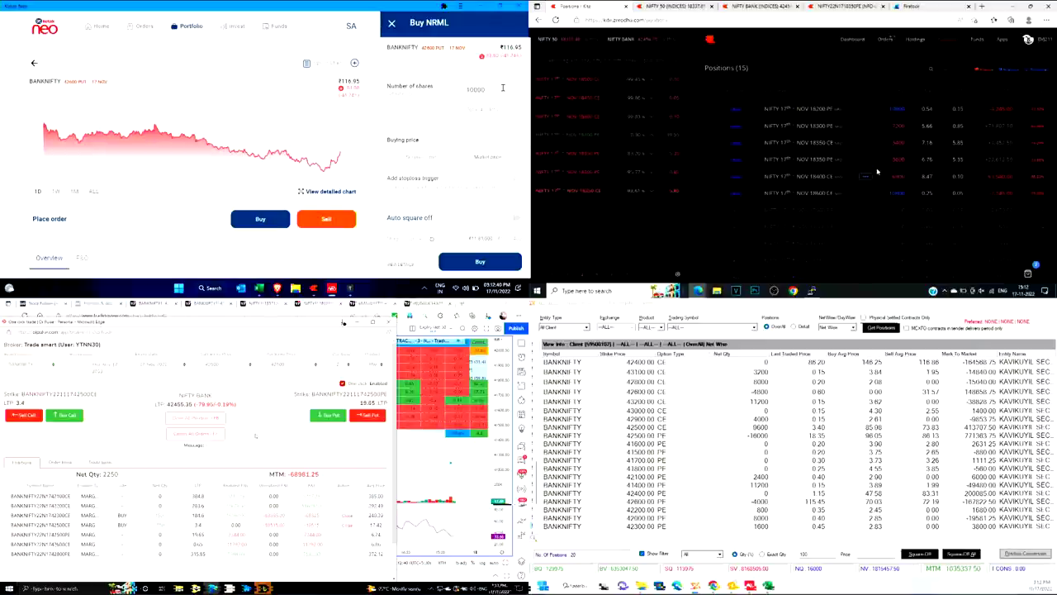
pyautogui.write('9000')
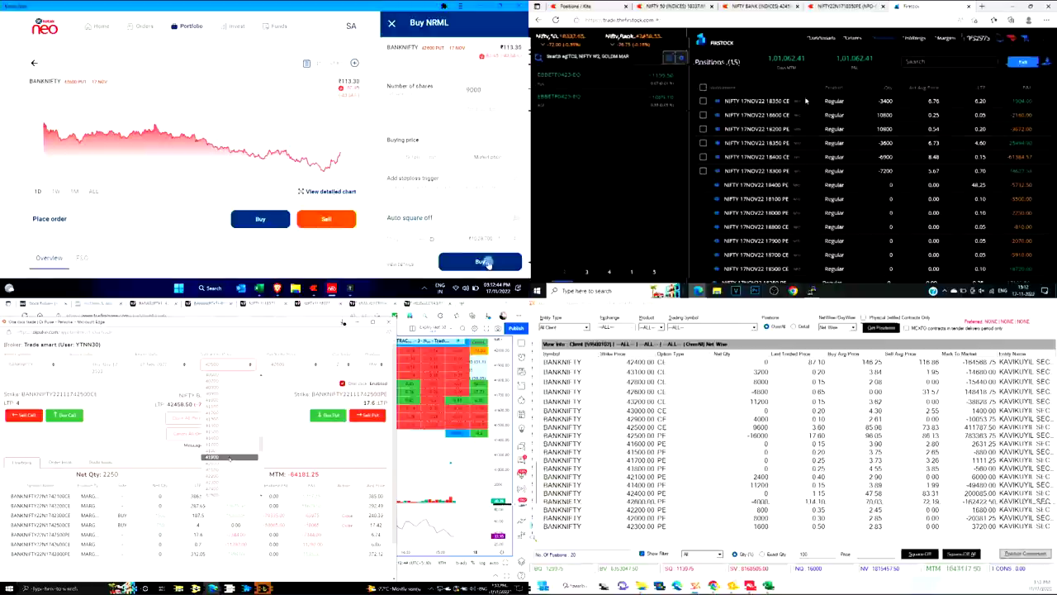
pyautogui.click(487, 261)
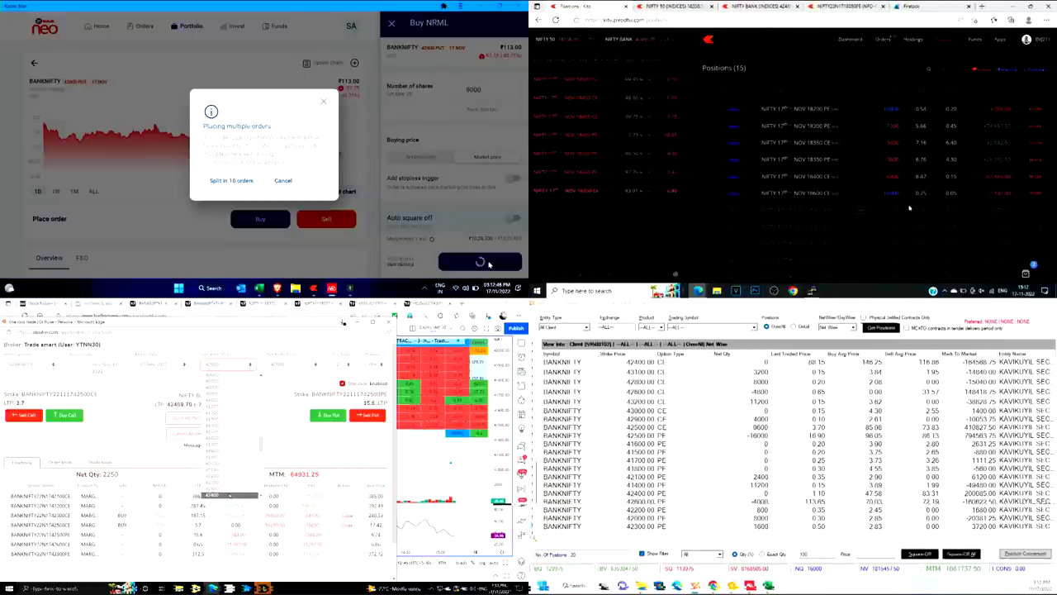
pyautogui.click(232, 181)
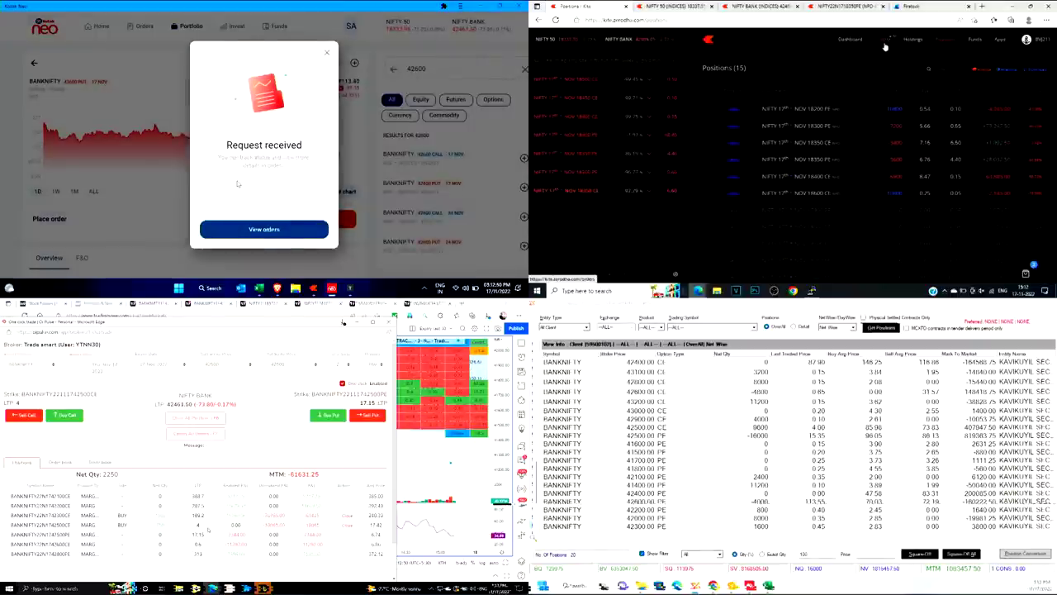
pyautogui.click(261, 231)
# Open the put push basket in Kite and replace its legs with a market buy of 1800 NIFTY 17 Nov 18300 PE
pyautogui.click(887, 41)
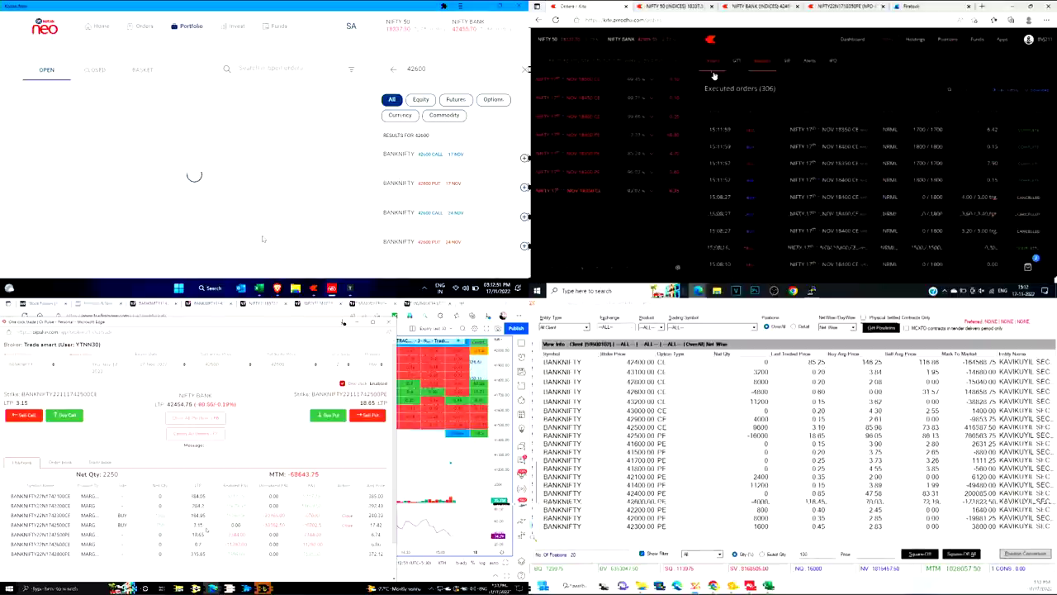
pyautogui.click(764, 64)
pyautogui.hotkey('alt', 'Tab')
pyautogui.hotkey('alt', 'Tab')
pyautogui.click(721, 199)
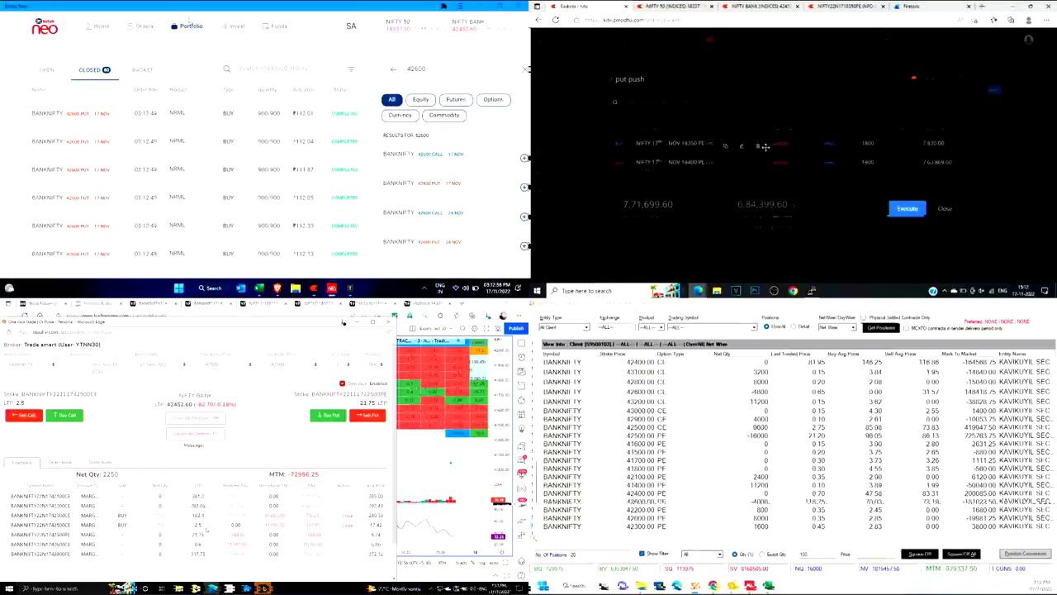
pyautogui.click(750, 102)
pyautogui.write('18')
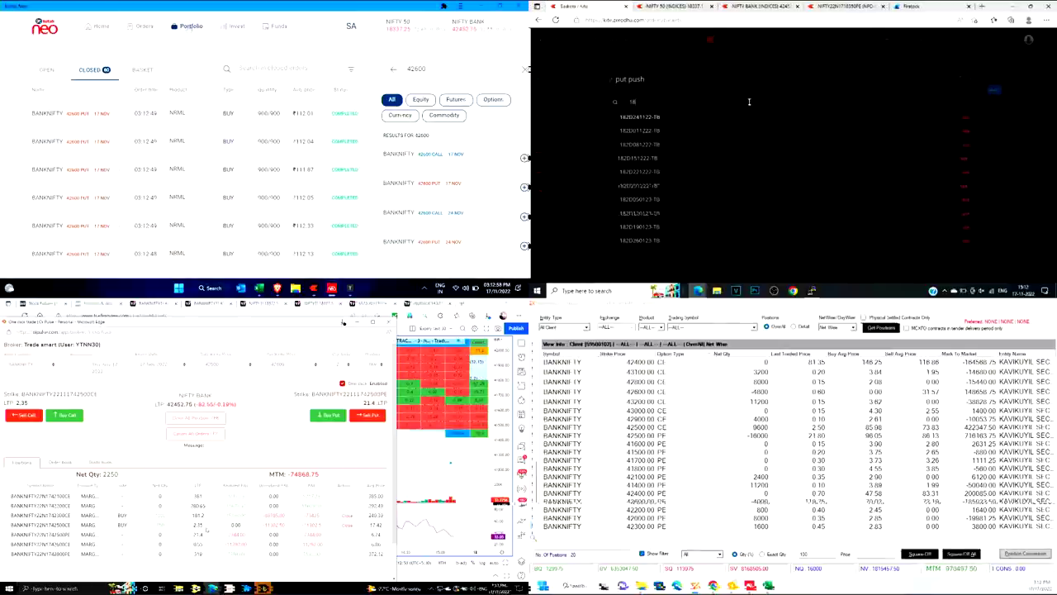
pyautogui.click(677, 157)
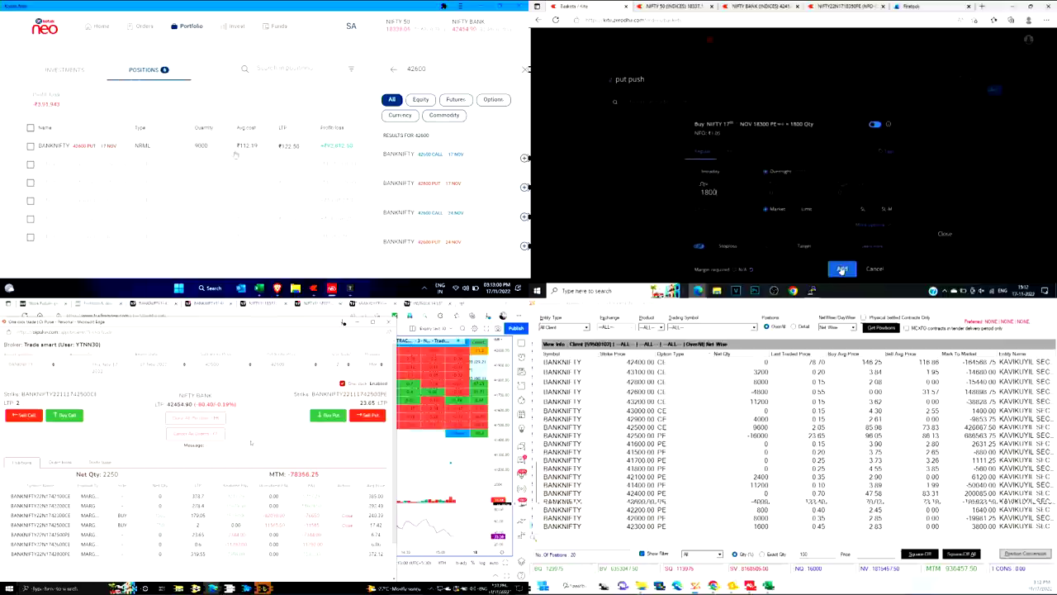
pyautogui.click(842, 270)
# Add a market sell leg of 1800 NIFTY 17 Nov 18300 PE to the put push basket, then close it and open the positions
pyautogui.write('1830')
pyautogui.hotkey('alt', 'Tab')
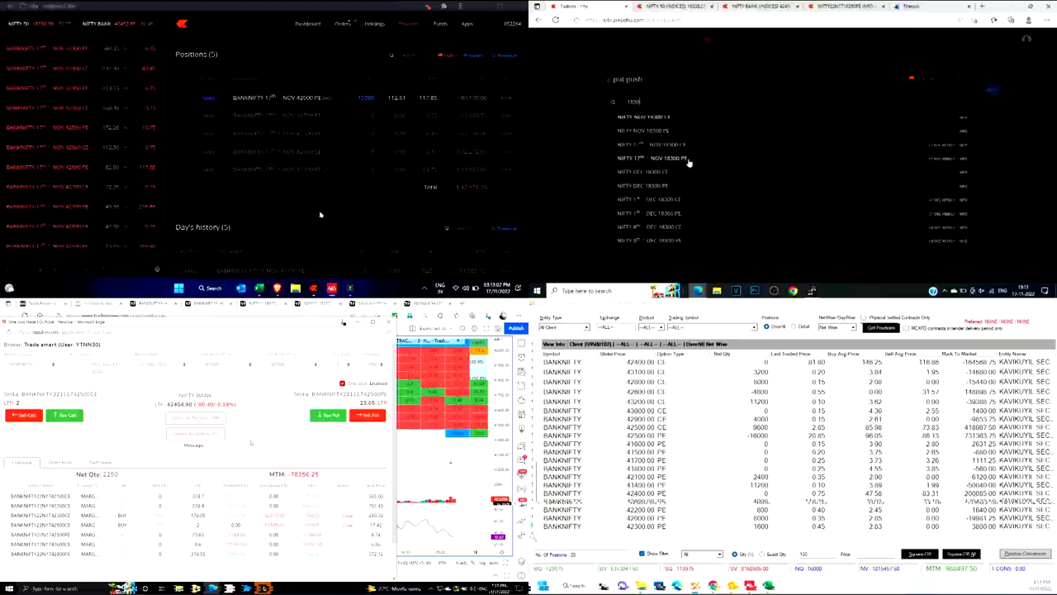
pyautogui.click(688, 163)
pyautogui.click(840, 269)
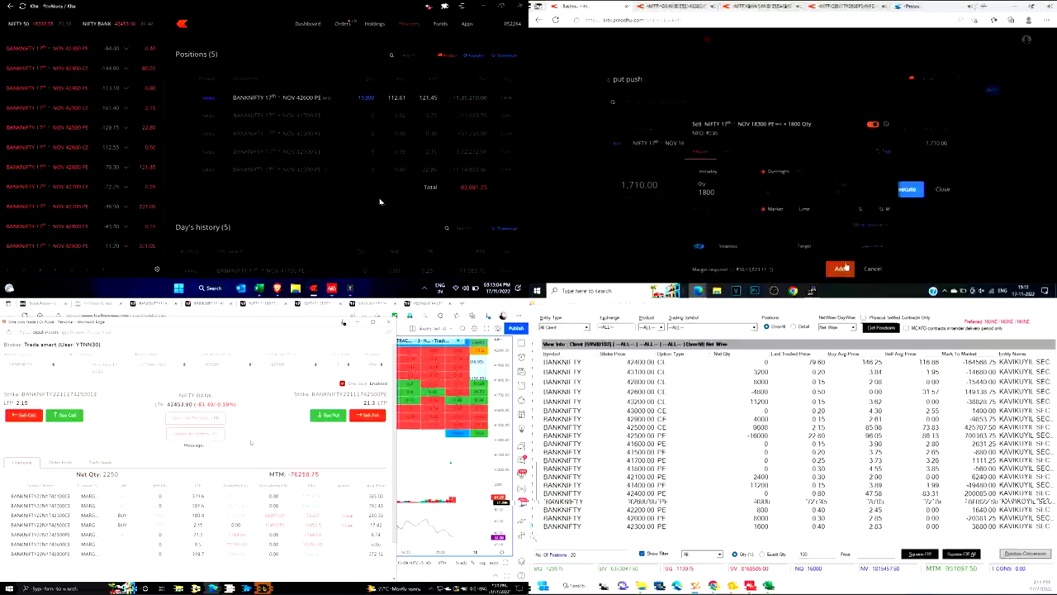
pyautogui.click(943, 207)
pyautogui.click(949, 42)
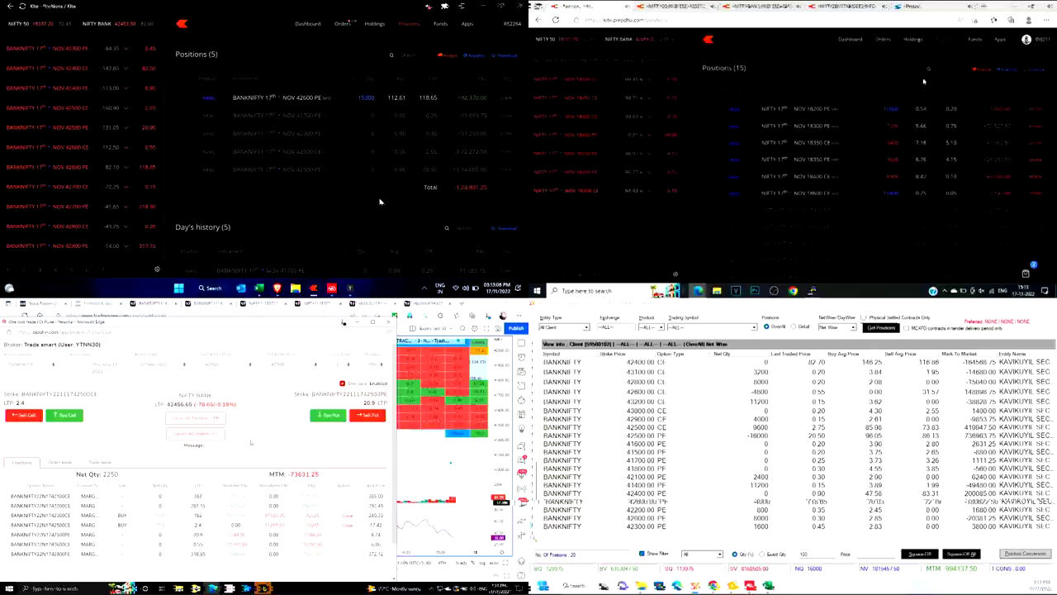
# Review the BANKNIFTY 42600 put positions in Kotak Neo and Kite
pyautogui.hotkey('alt', 'Tab')
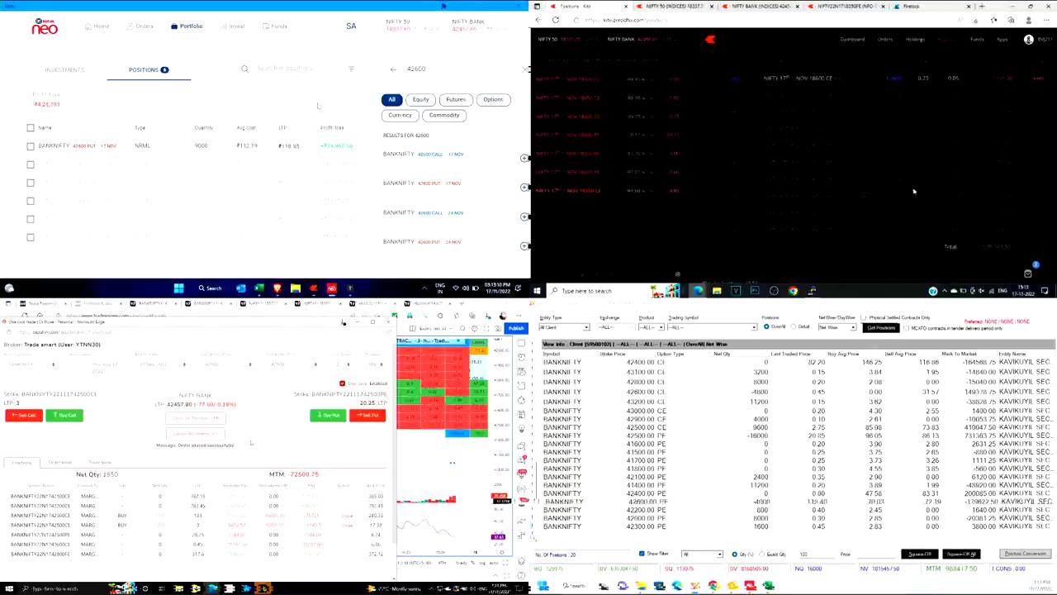
pyautogui.hotkey('alt', 'Tab')
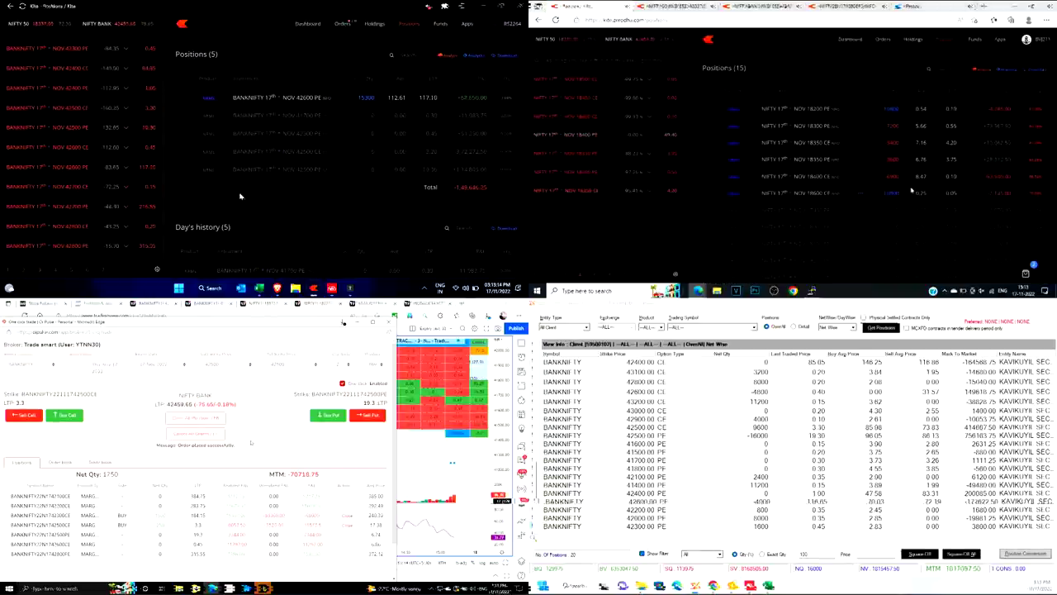
pyautogui.moveTo(290, 196); pyautogui.dragTo(336, 206)
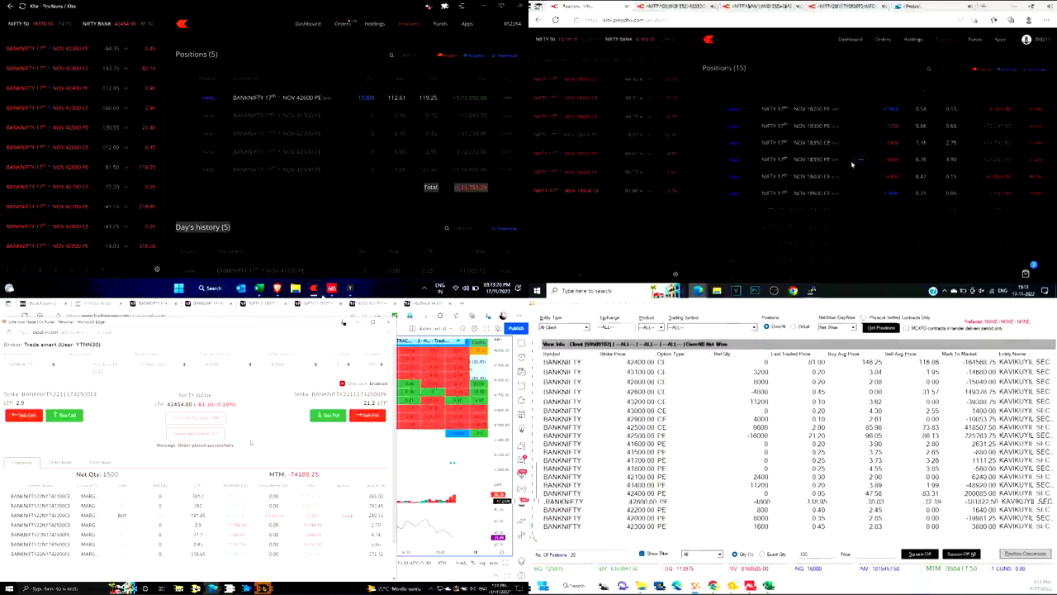
# Open the call push basket in Kite and execute both of its orders
pyautogui.hotkey('alt', 'Tab')
pyautogui.click(883, 39)
pyautogui.hotkey('alt', 'Tab')
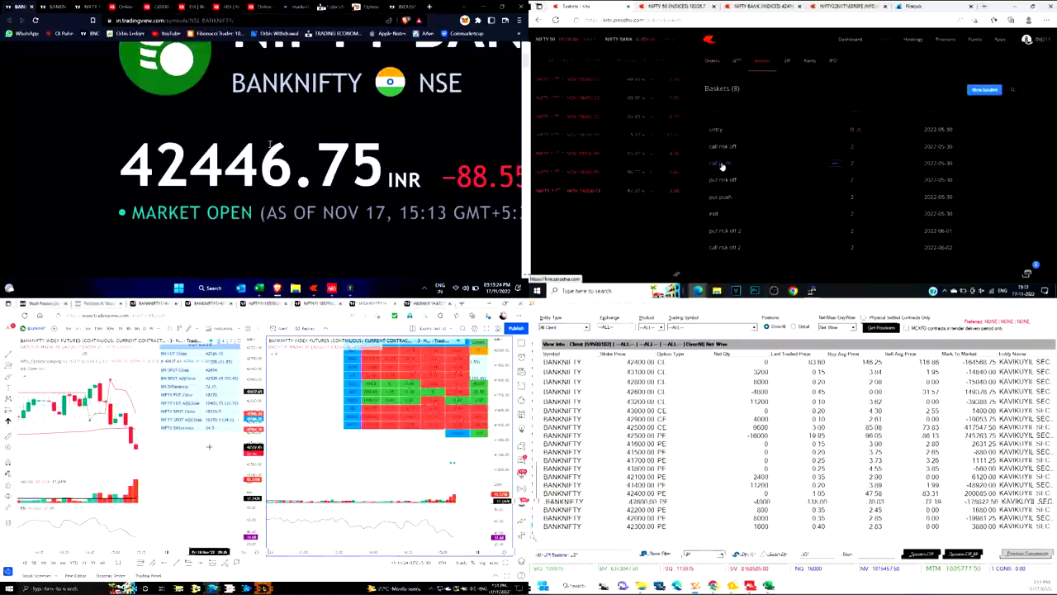
pyautogui.click(865, 197)
pyautogui.click(906, 210)
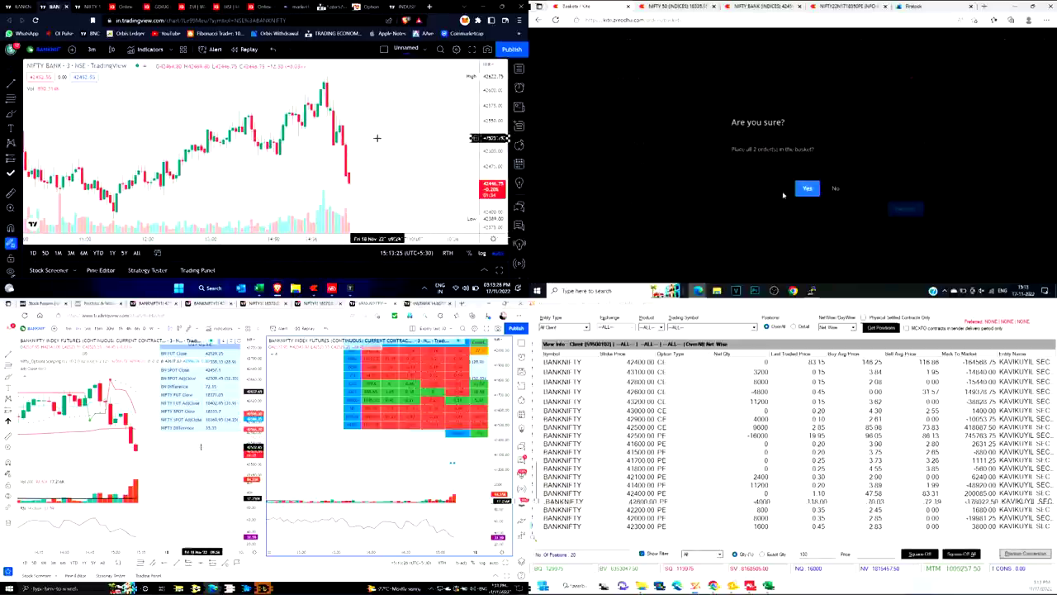
pyautogui.click(798, 189)
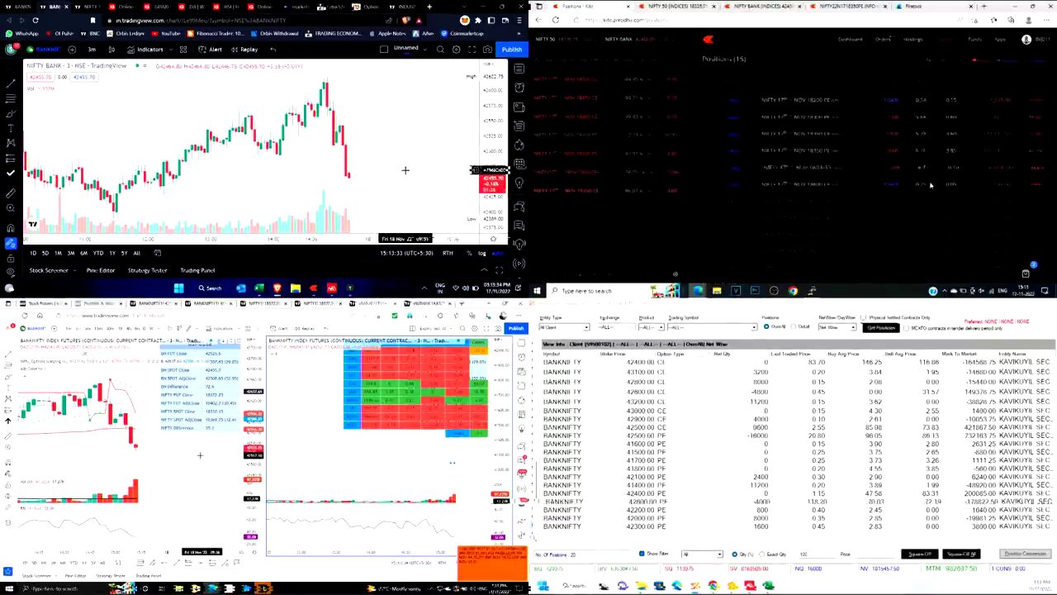
# Examine the NIFTY 50 chart in Kite alongside the BANKNIFTY positions
pyautogui.hotkey('alt', 'Tab')
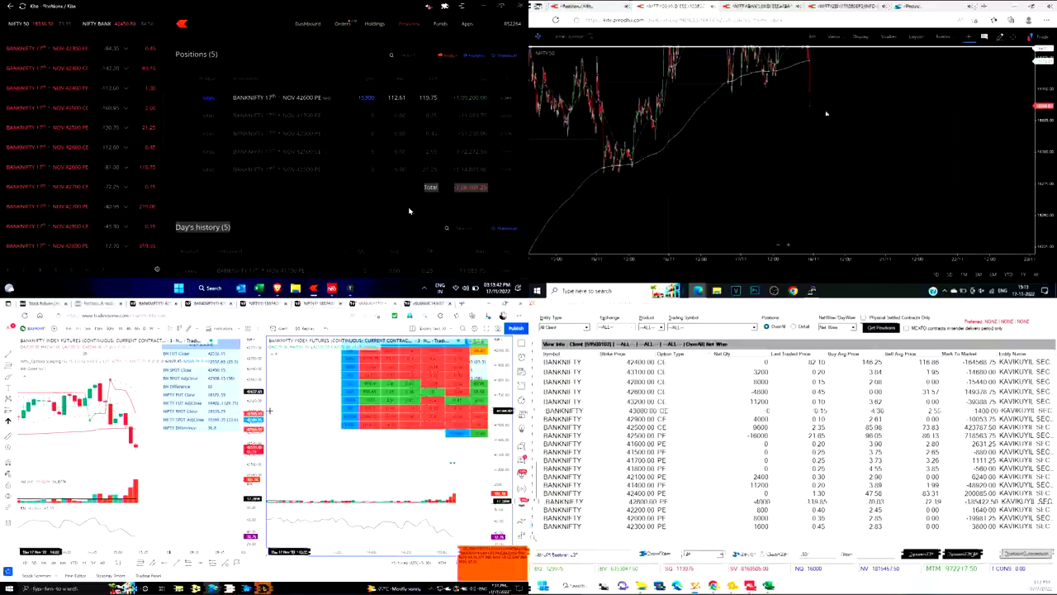
pyautogui.scroll(5, 823, 172)
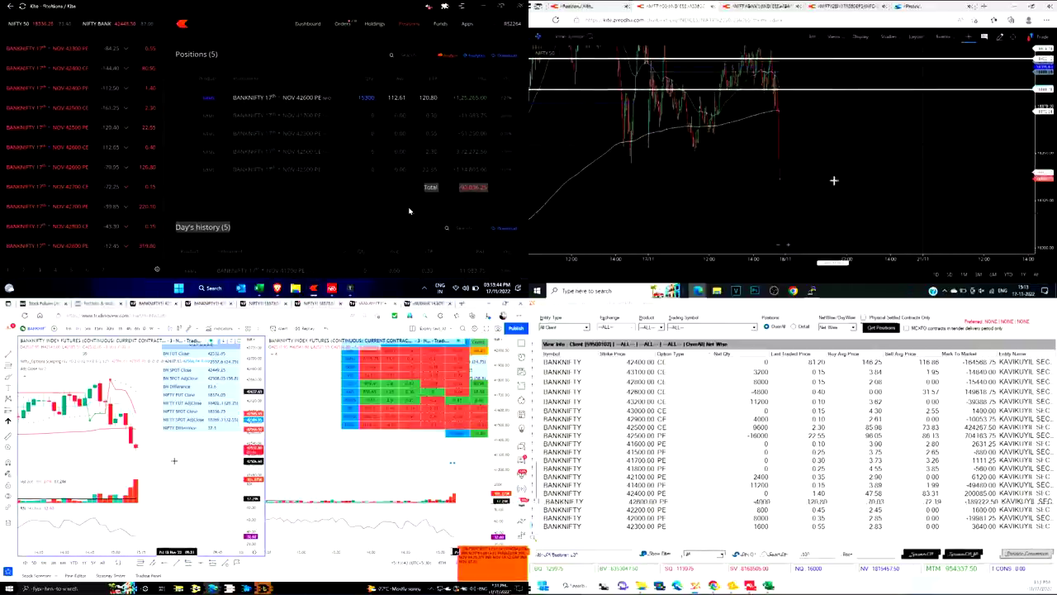
pyautogui.hotkey('alt', 'Tab')
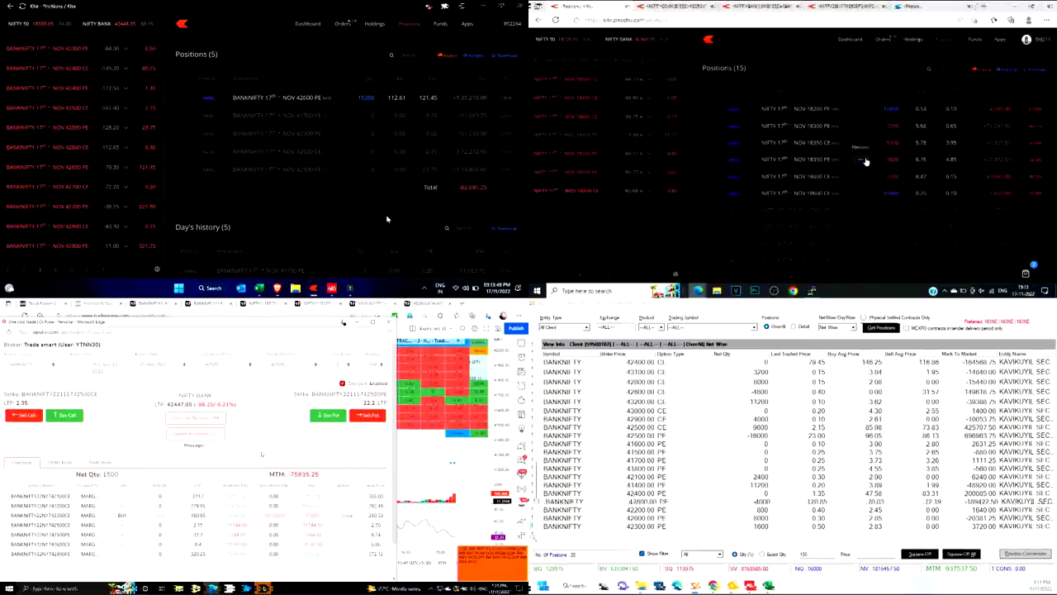
# Place two stop-loss buys of 1800 NIFTY 18350 PE: price 6.2 with trigger 6, and price 7 with trigger 6.5
pyautogui.click(864, 159)
pyautogui.click(827, 38)
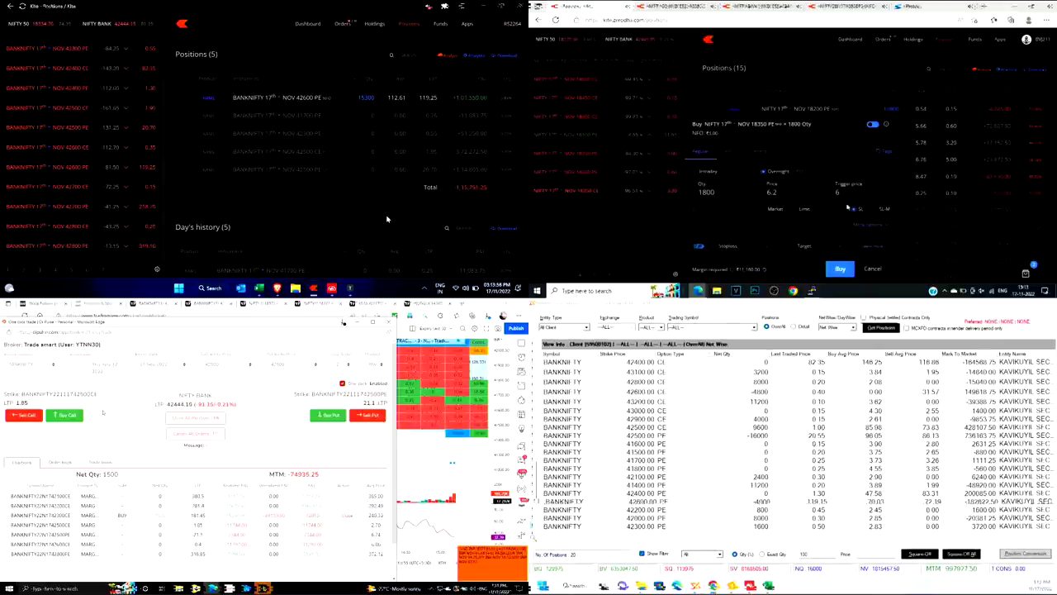
pyautogui.hotkey('alt', 'Tab')
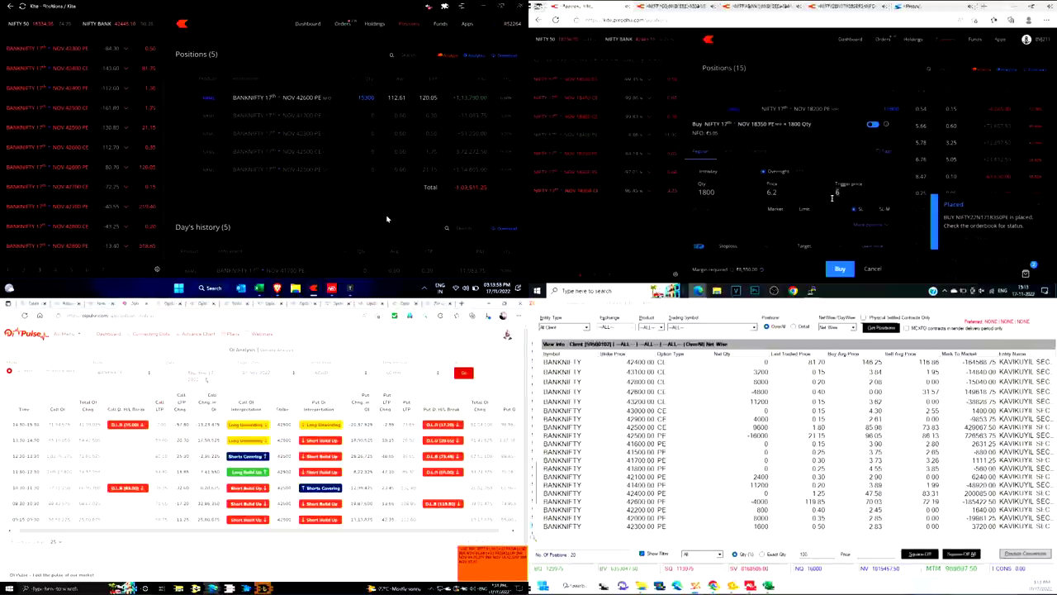
pyautogui.hotkey('alt', 'Tab')
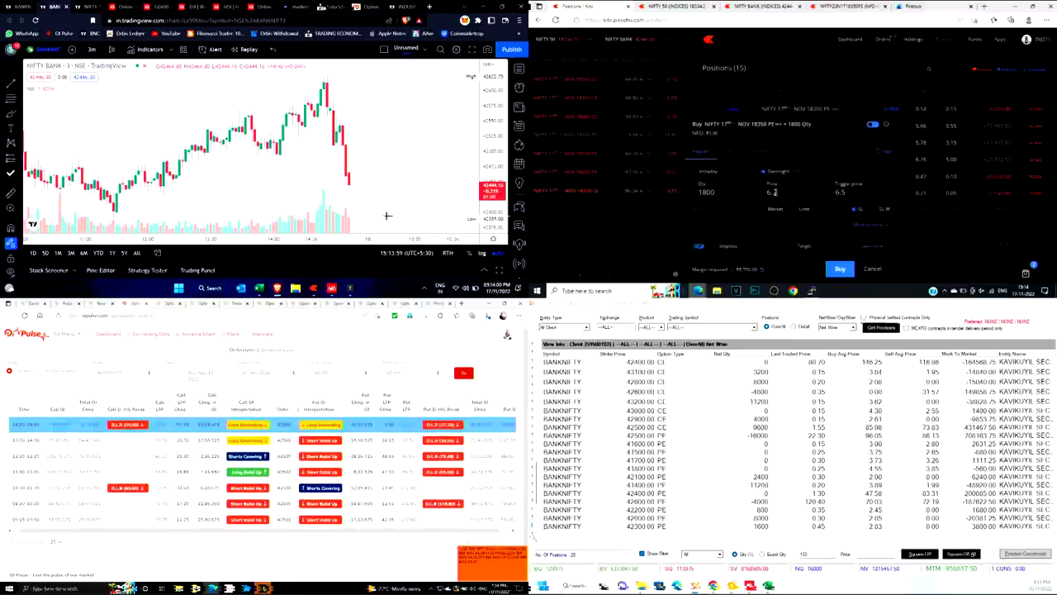
pyautogui.hotkey('ctrl', 'Tab')
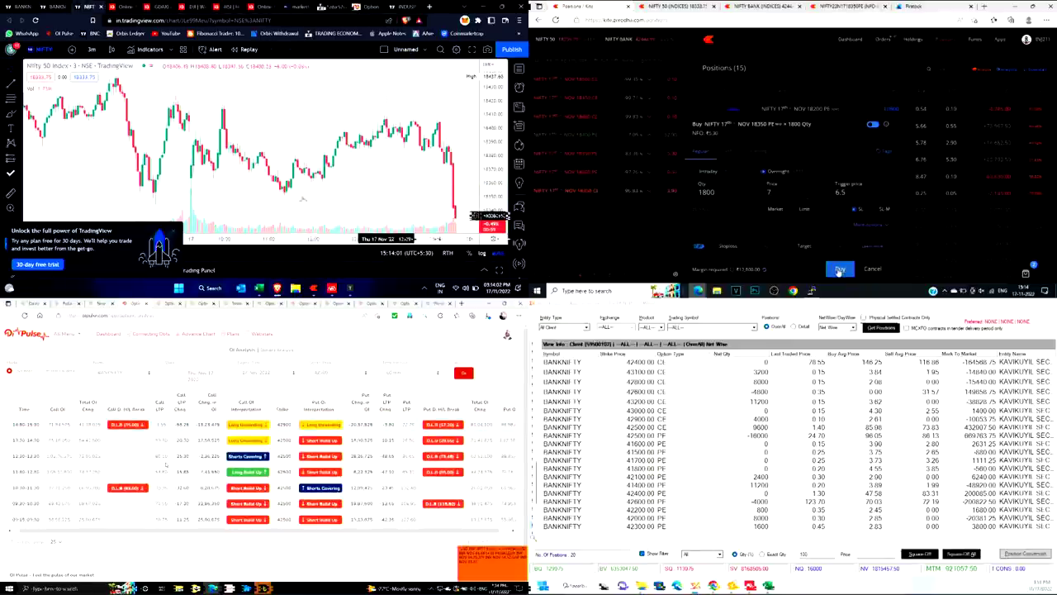
pyautogui.click(839, 270)
pyautogui.hotkey('ctrl', 'shift', 'Tab')
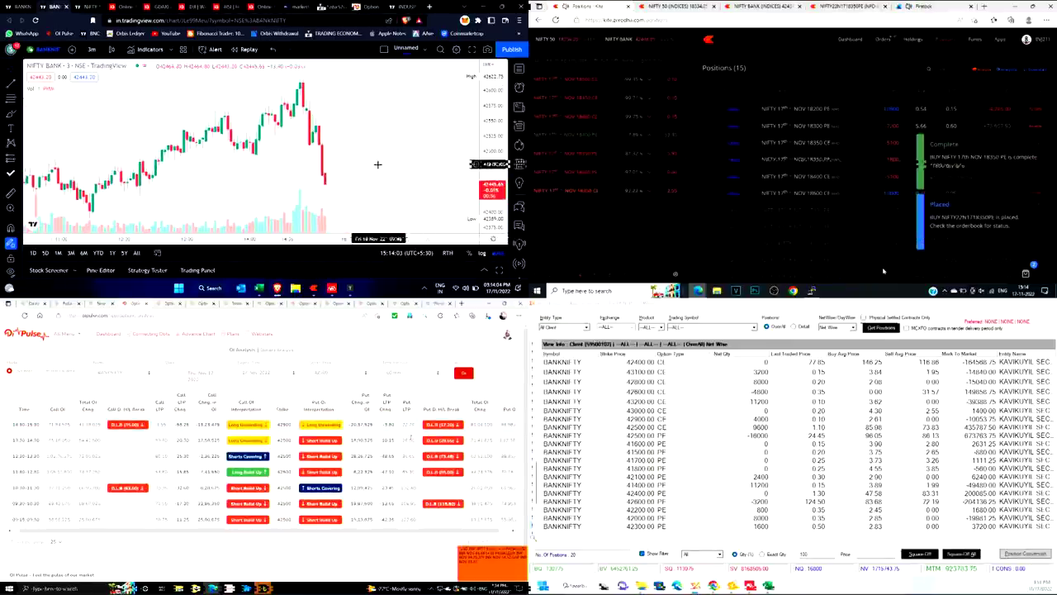
# Sell 1800 NIFTY 17 Nov 18300 PE at market in Kite
pyautogui.hotkey('alt', 'Tab')
pyautogui.click(600, 170)
pyautogui.write('18')
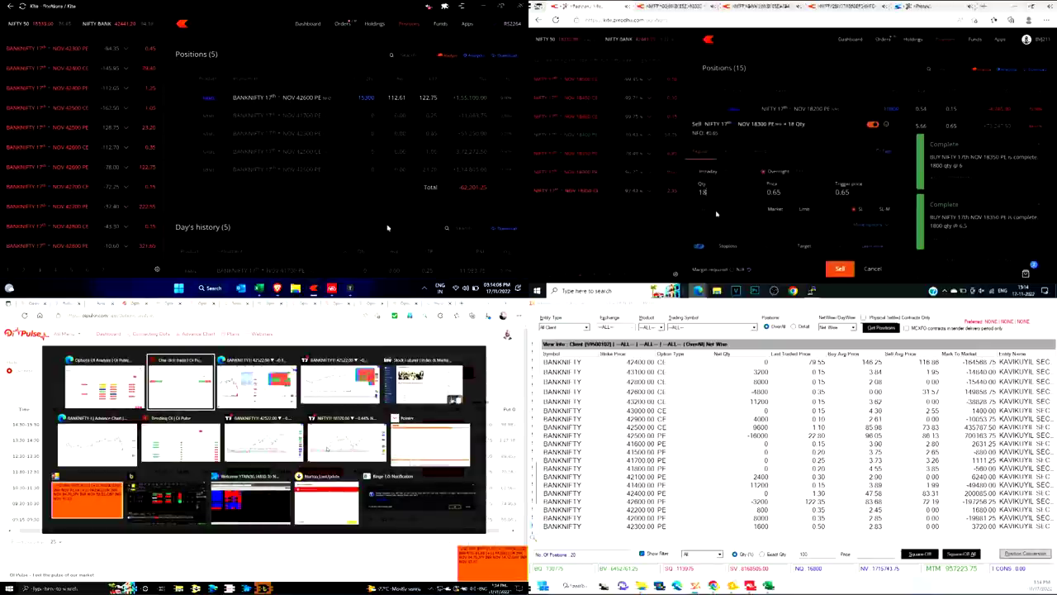
pyautogui.write('00')
pyautogui.click(841, 270)
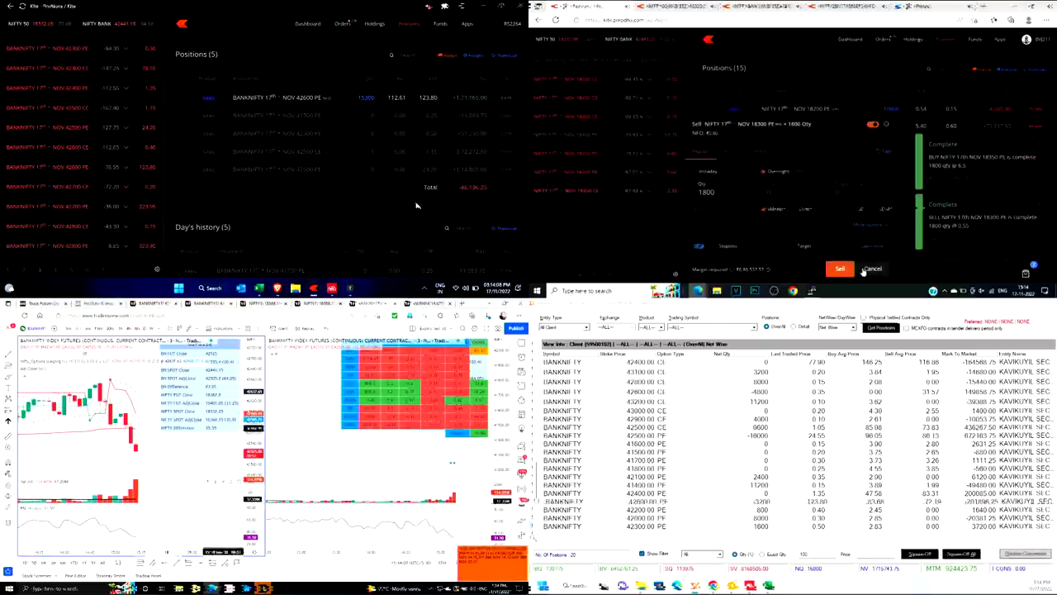
# Check the recent NIFTY entries in Kite's order book and return to the positions
pyautogui.hotkey('alt', 'Tab')
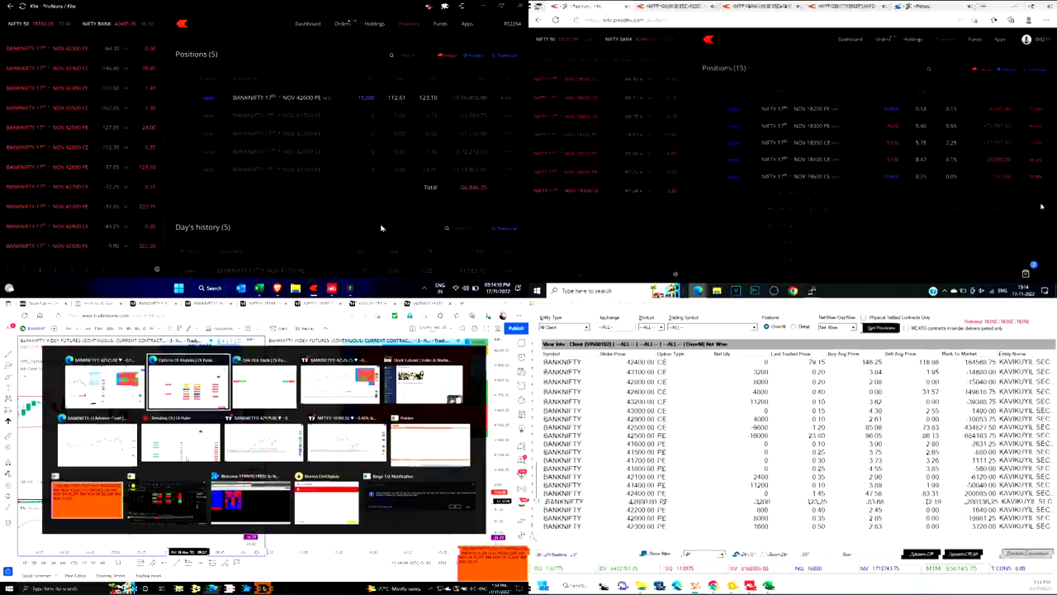
pyautogui.hotkey('alt', 'Tab')
pyautogui.scroll(-2, 895, 198)
pyautogui.click(879, 39)
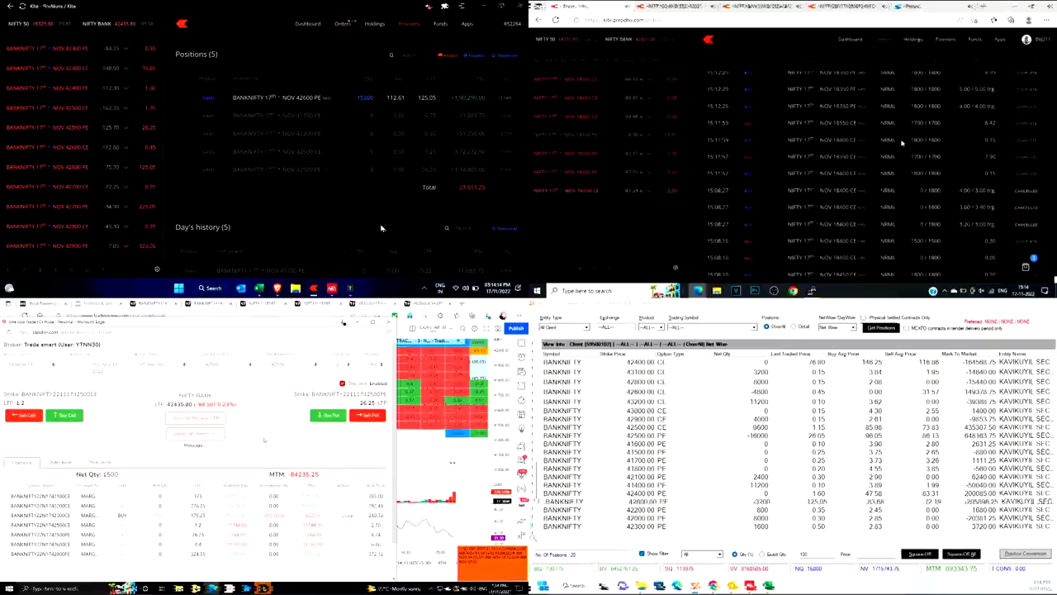
pyautogui.click(948, 41)
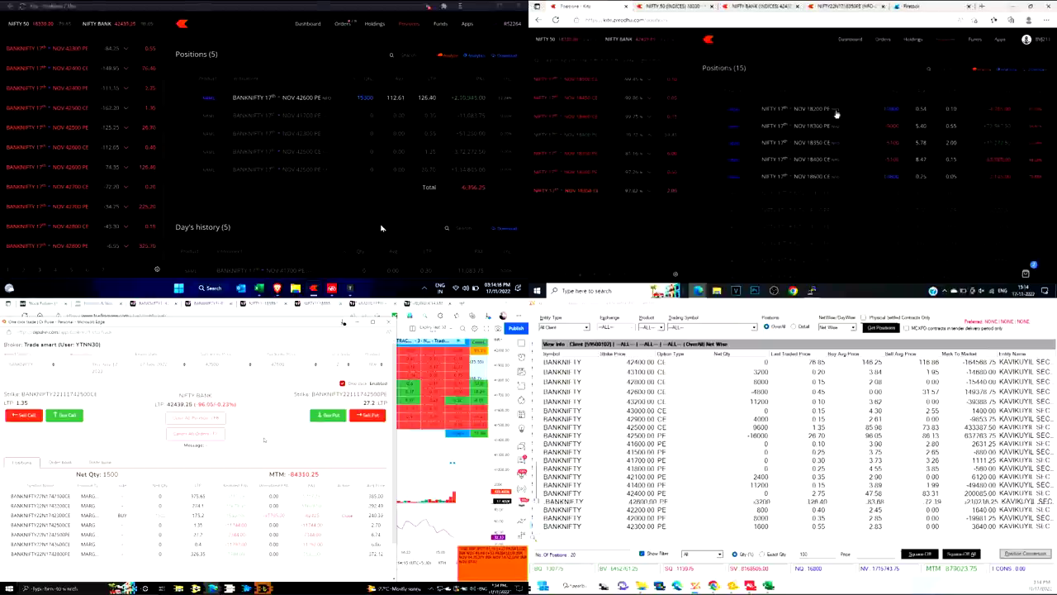
# Submit another market sell order for 1800 NIFTY 17 Nov 18300 PE from the Kite positions
pyautogui.hotkey('alt', 'Tab')
pyautogui.click(600, 172)
pyautogui.hotkey('alt', 'Tab')
pyautogui.write('80')
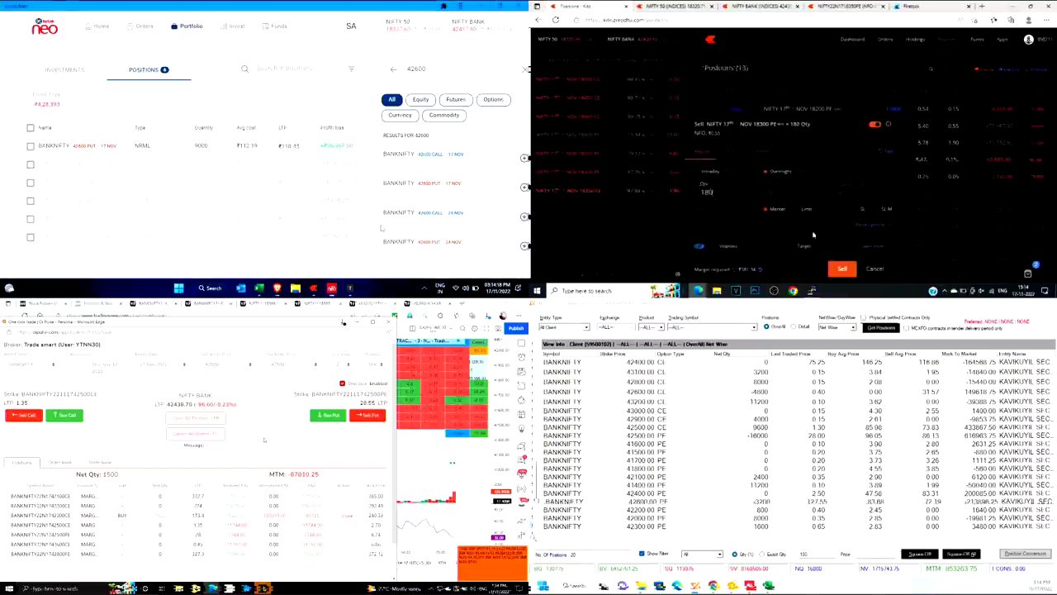
pyautogui.write('0')
pyautogui.hotkey('alt', 'Tab')
pyautogui.click(842, 269)
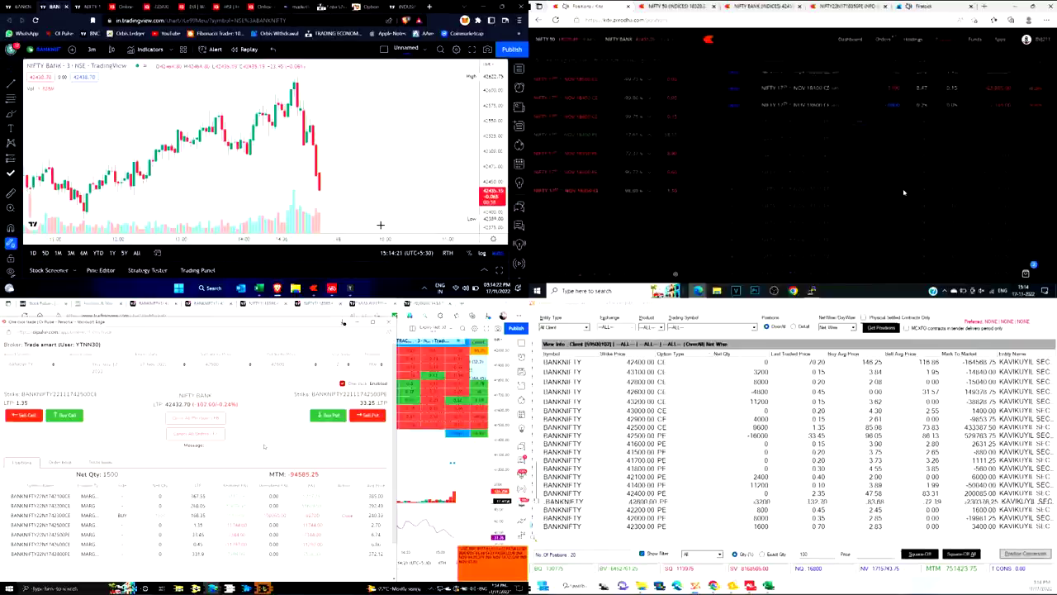
# Execute the call push basket, buying 1800 NIFTY 18400 CE and selling 1700 NIFTY 18350 CE
pyautogui.click(886, 41)
pyautogui.click(755, 63)
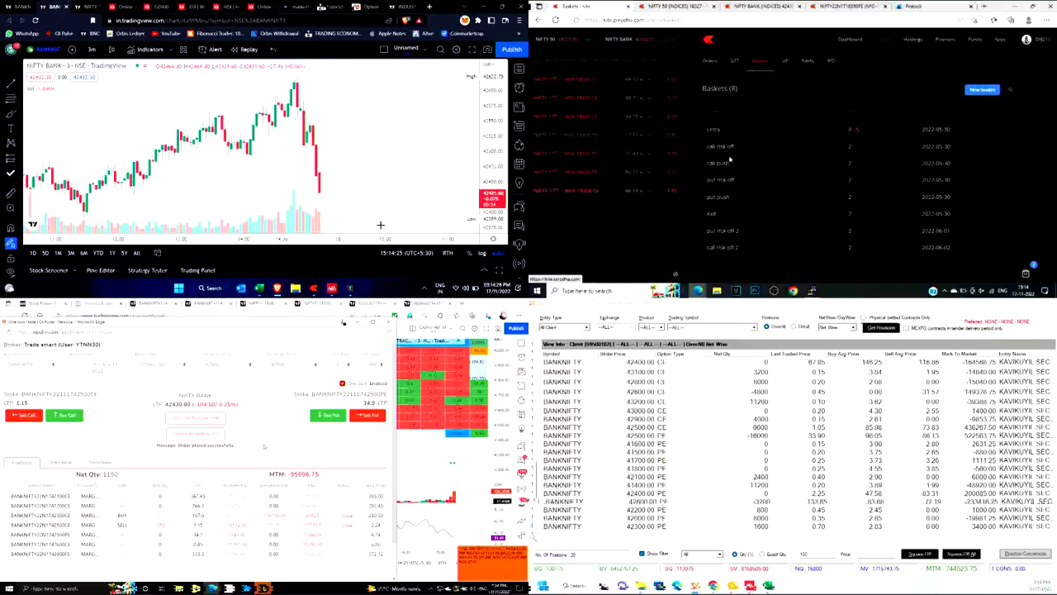
pyautogui.click(717, 162)
pyautogui.click(899, 217)
pyautogui.press('Return')
pyautogui.click(900, 214)
pyautogui.click(816, 197)
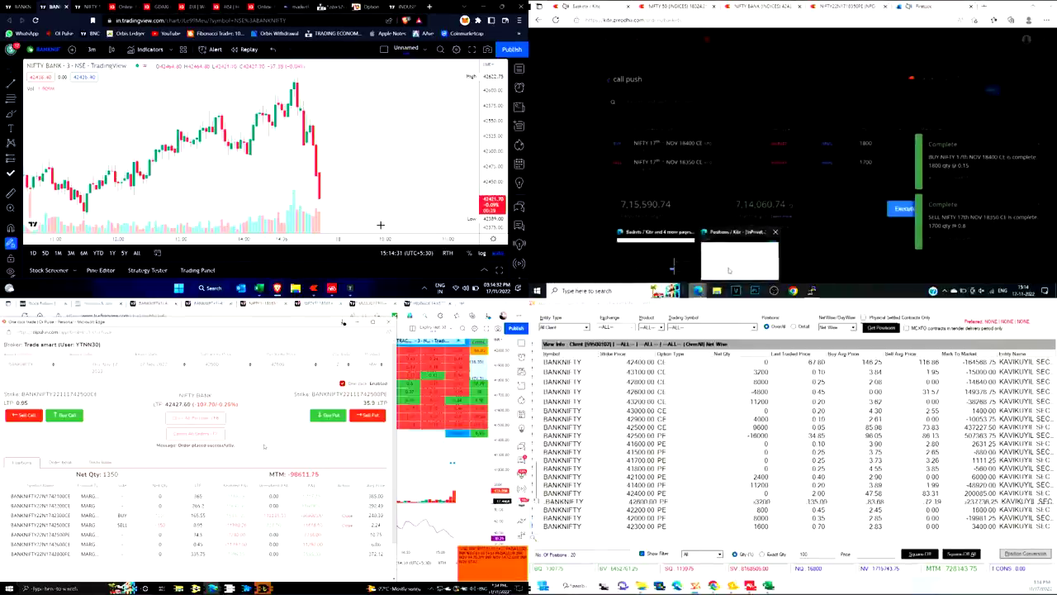
# Check Kite's NIFTY day history and the Kotak Neo positions, and open the strike list in the one-click trade window
pyautogui.scroll(-5, 826, 201)
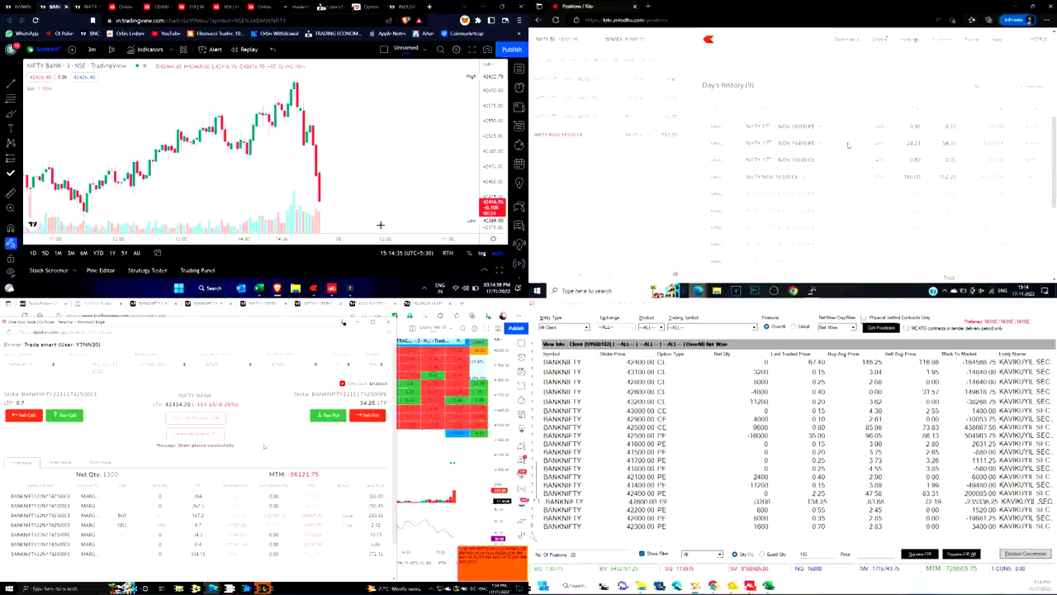
pyautogui.hotkey('alt', 'Tab')
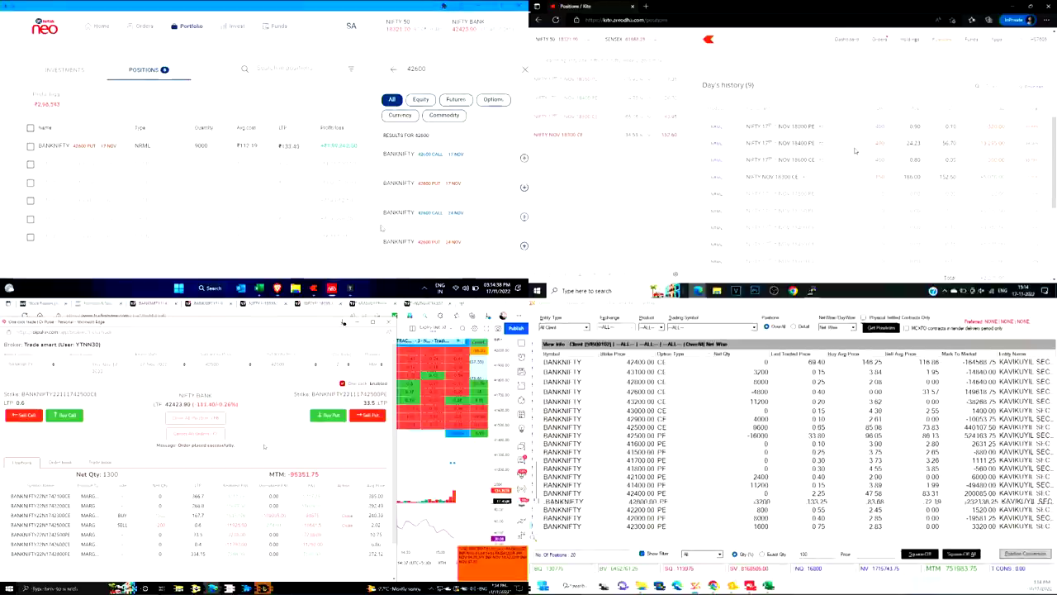
pyautogui.hotkey('alt', 'Tab')
pyautogui.hotkey('alt', 'Tab')
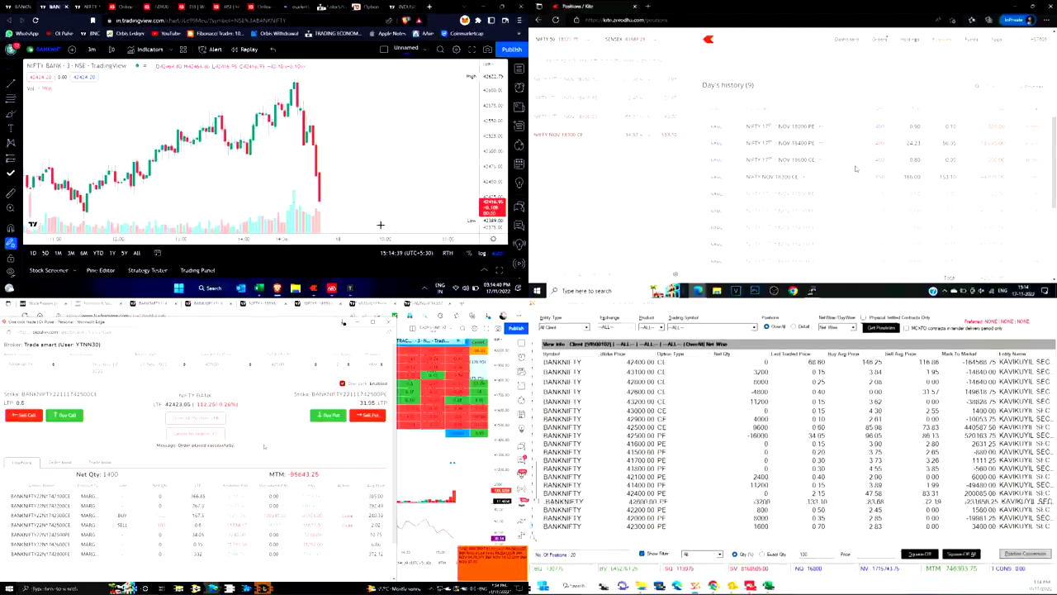
pyautogui.click(232, 367)
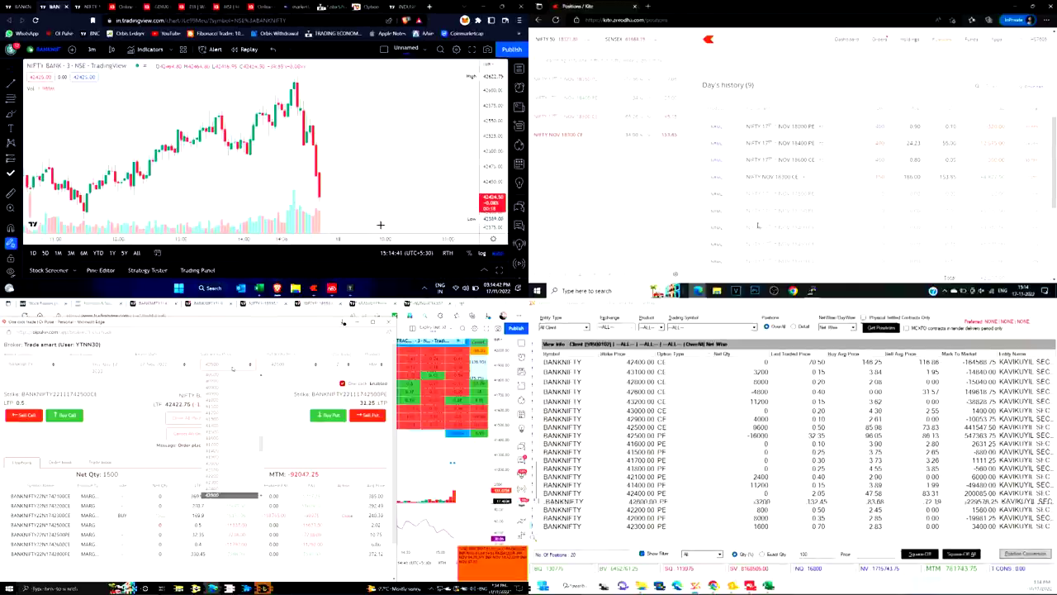
# Close the call push basket and check the executed NIFTY orders and open positions in Kite
pyautogui.hotkey('alt', 'Tab')
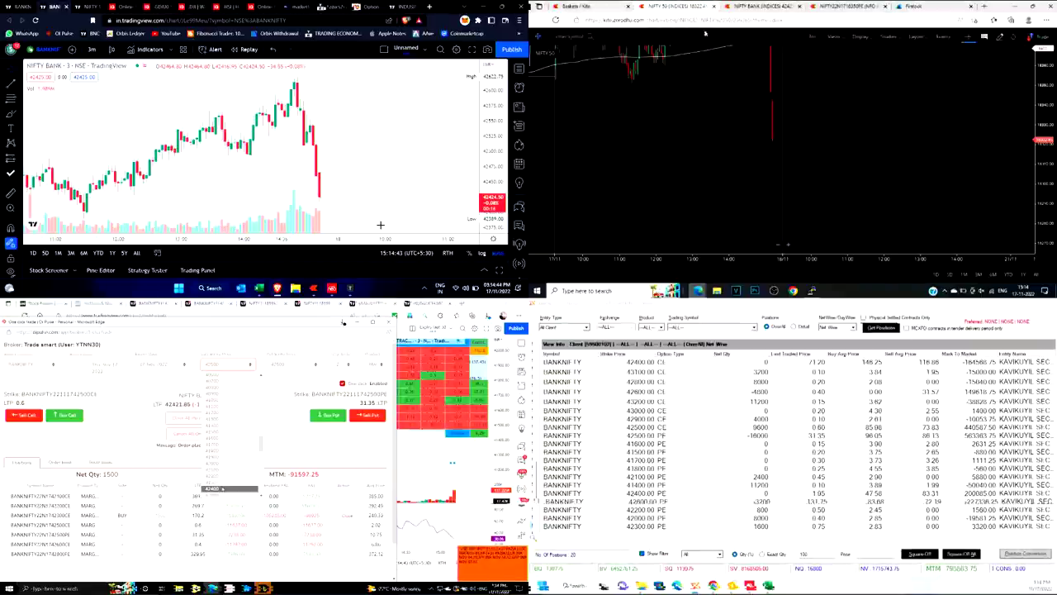
pyautogui.click(942, 208)
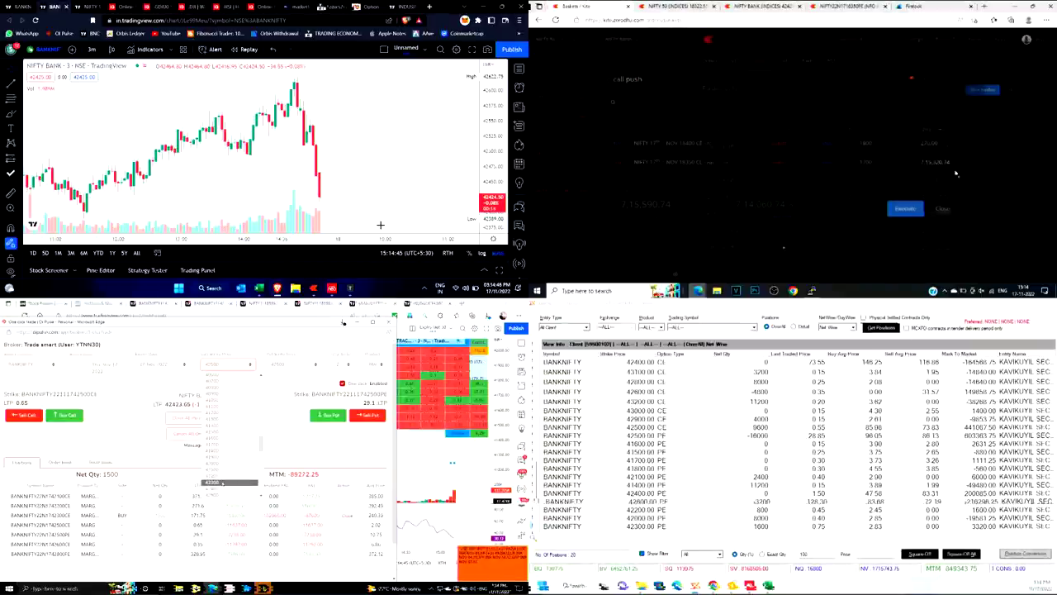
pyautogui.click(944, 47)
pyautogui.hotkey('alt', 'Tab')
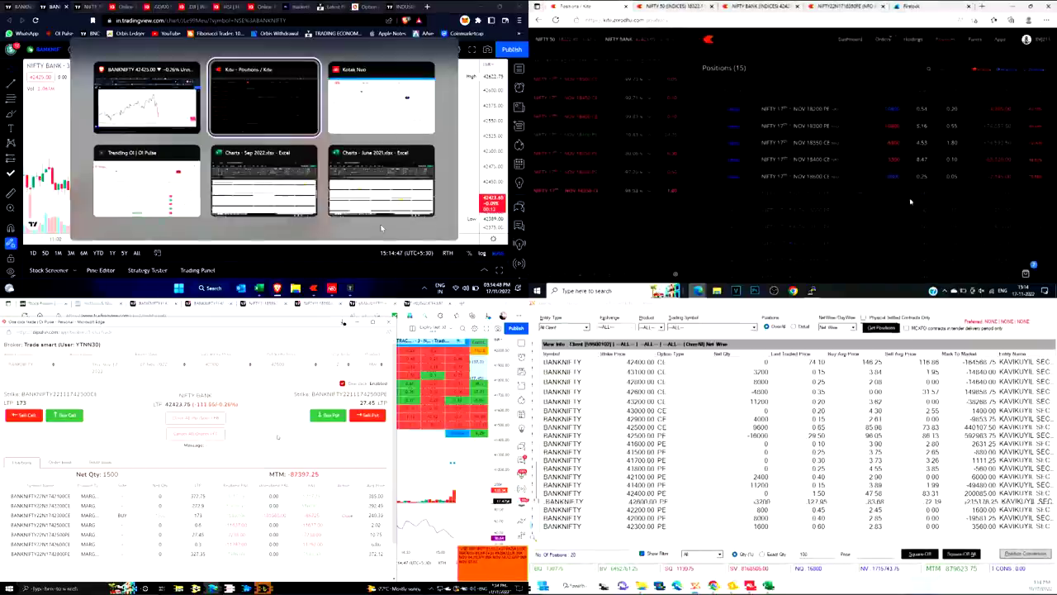
pyautogui.hotkey('alt', 'Tab')
pyautogui.click(887, 45)
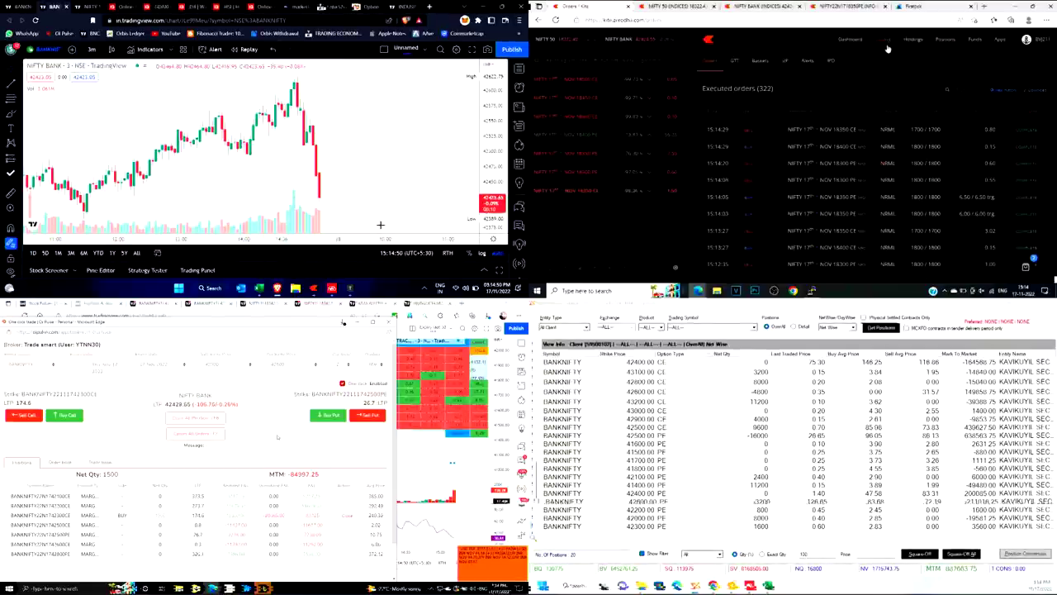
pyautogui.hotkey('alt', 'Tab')
pyautogui.click(949, 39)
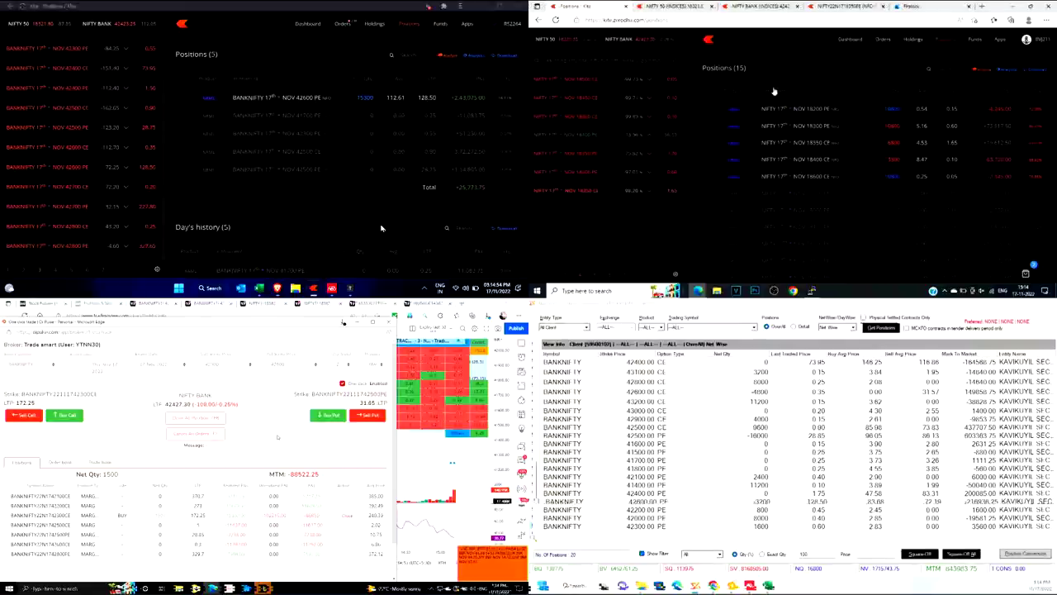
# Compare the NIFTY and BANKNIFTY three-minute charts and check the BANKNIFTY 42600 PE position in Kite
pyautogui.hotkey('alt', 'Tab')
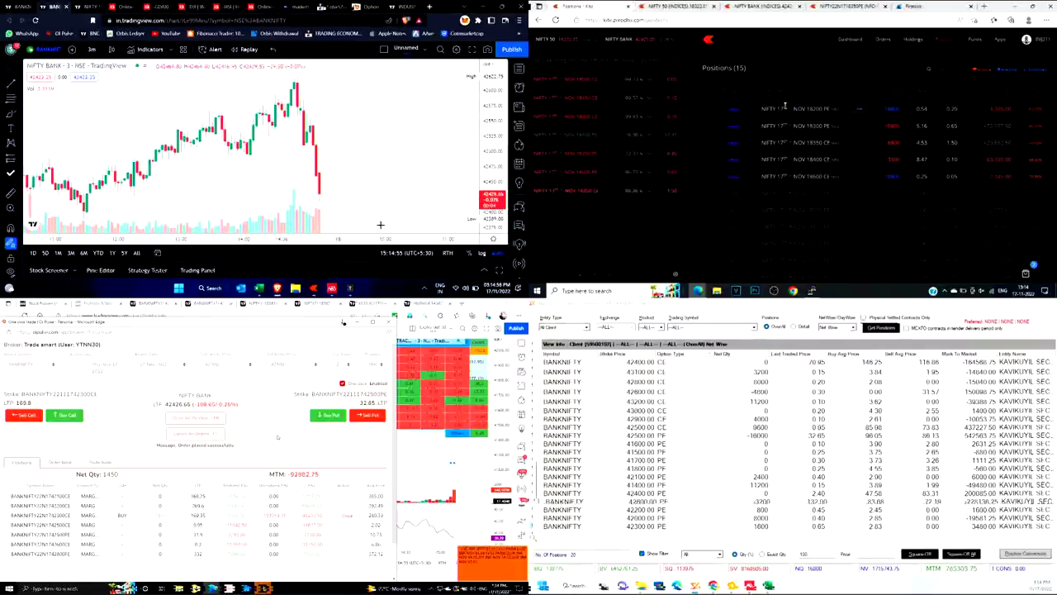
pyautogui.hotkey('ctrl', 'Tab')
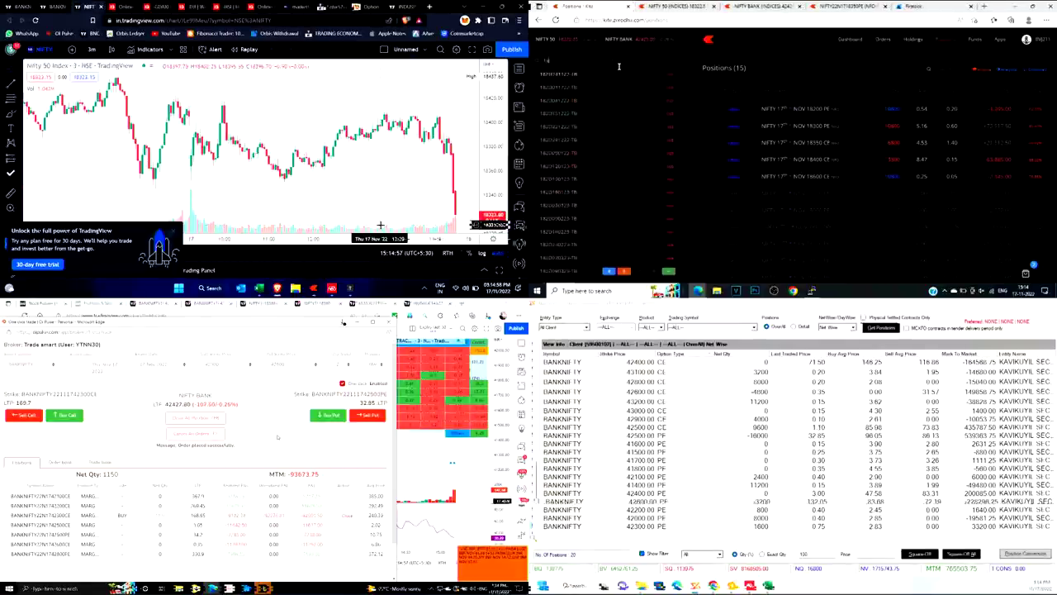
pyautogui.hotkey('ctrl', 'shift', 'Tab')
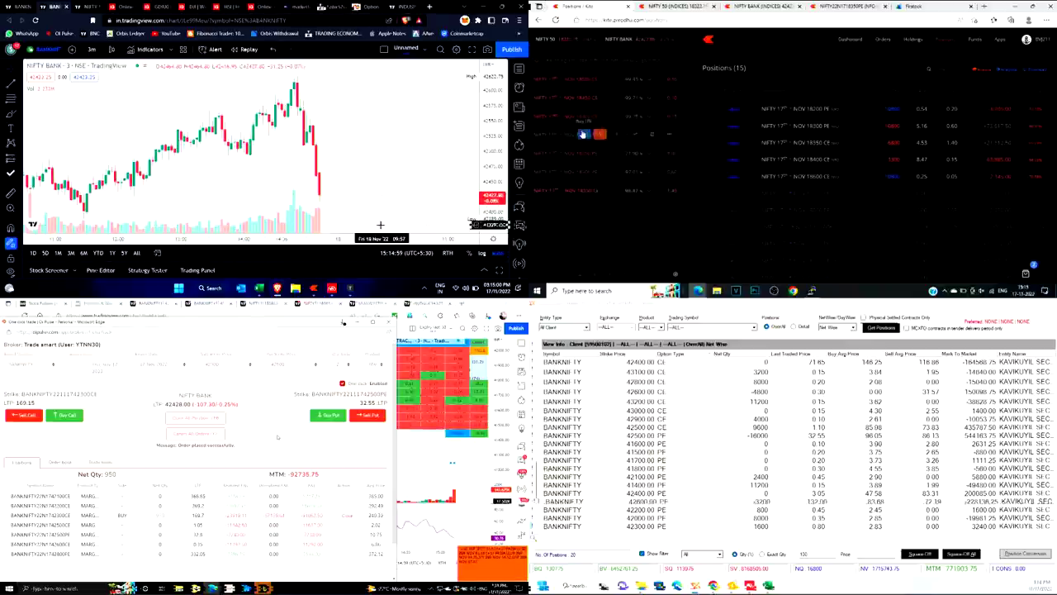
pyautogui.hotkey('alt', 'Tab')
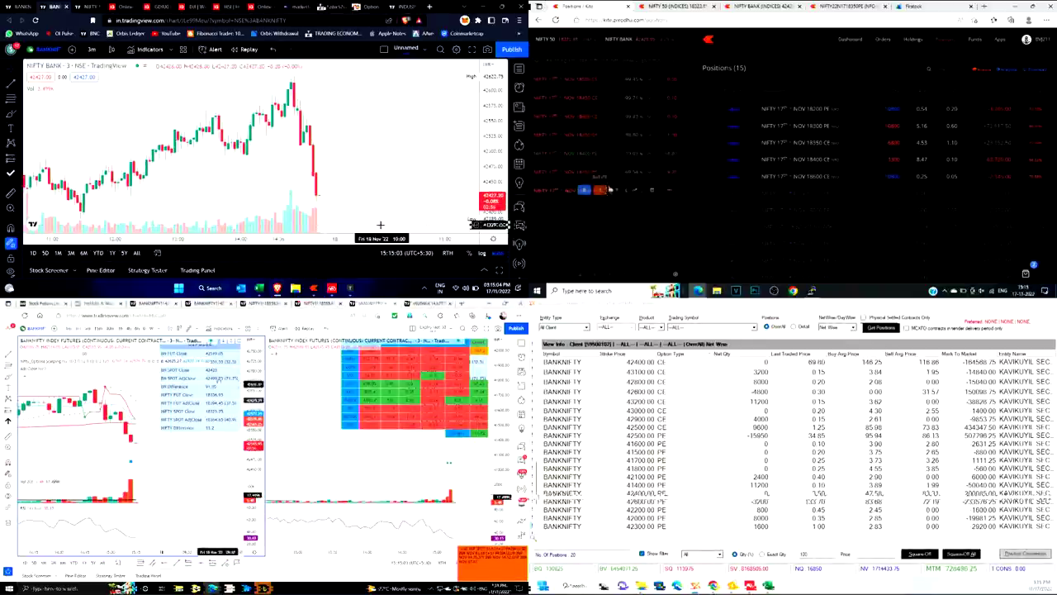
pyautogui.hotkey('alt', 'Tab')
pyautogui.hotkey('alt', 'Tab')
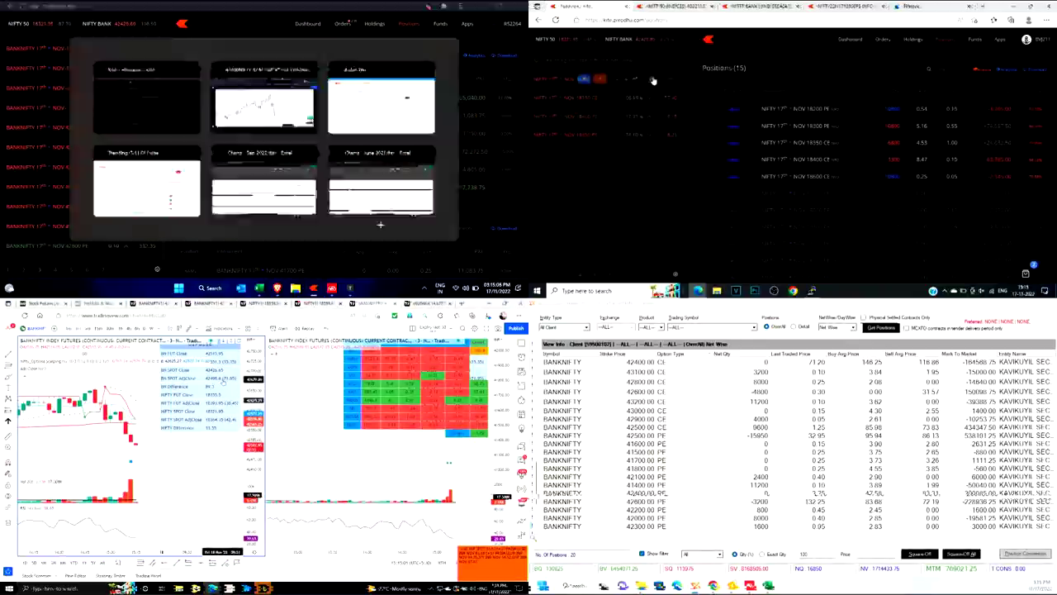
pyautogui.hotkey('alt', 'Tab')
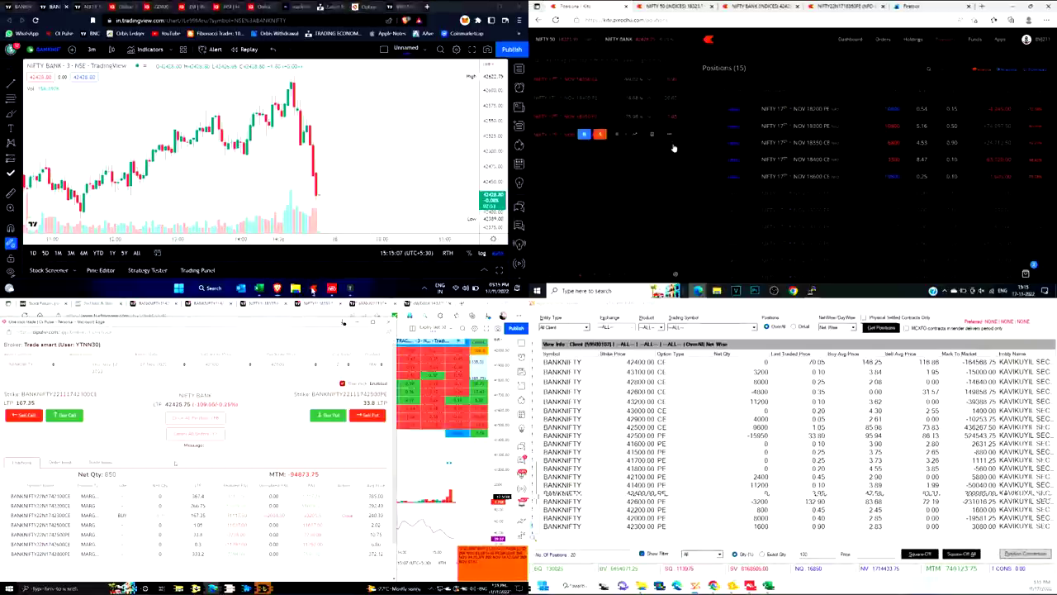
pyautogui.hotkey('alt', 'Tab')
# Execute the call push basket again, buying NIFTY 17 Nov 18400 CE and selling NIFTY 17 Nov 18350 CE
pyautogui.click(29, 272)
pyautogui.click(883, 39)
pyautogui.click(759, 62)
pyautogui.click(728, 170)
pyautogui.click(148, 65)
pyautogui.click(904, 208)
# Open the NIFTY option chain for 17 Nov and examine the strikes around 18350
pyautogui.hotkey('alt', 'Tab')
pyautogui.click(137, 163)
pyautogui.click(807, 190)
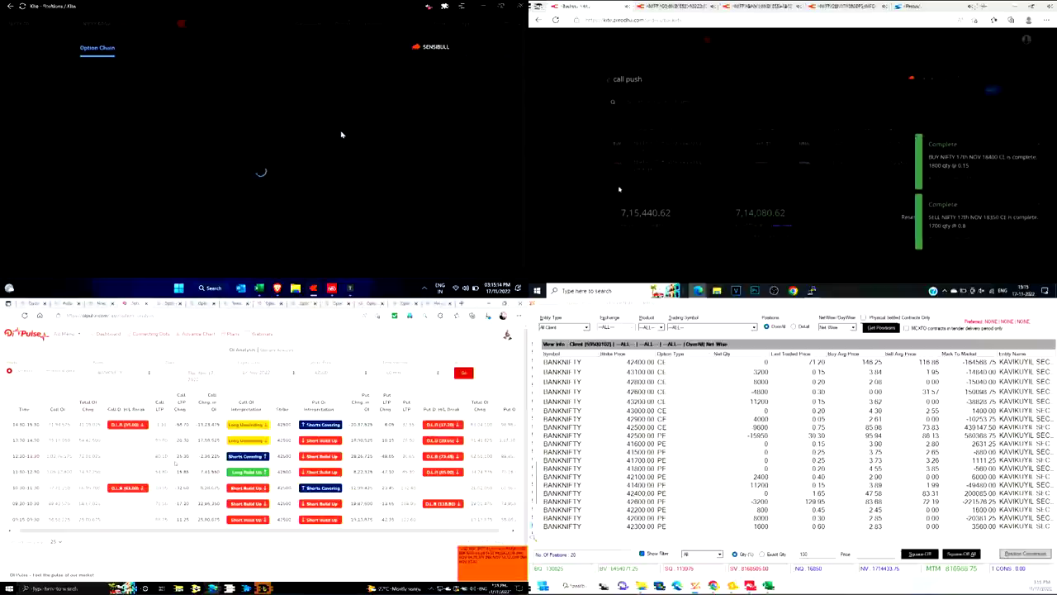
pyautogui.scroll(-1, 340, 134)
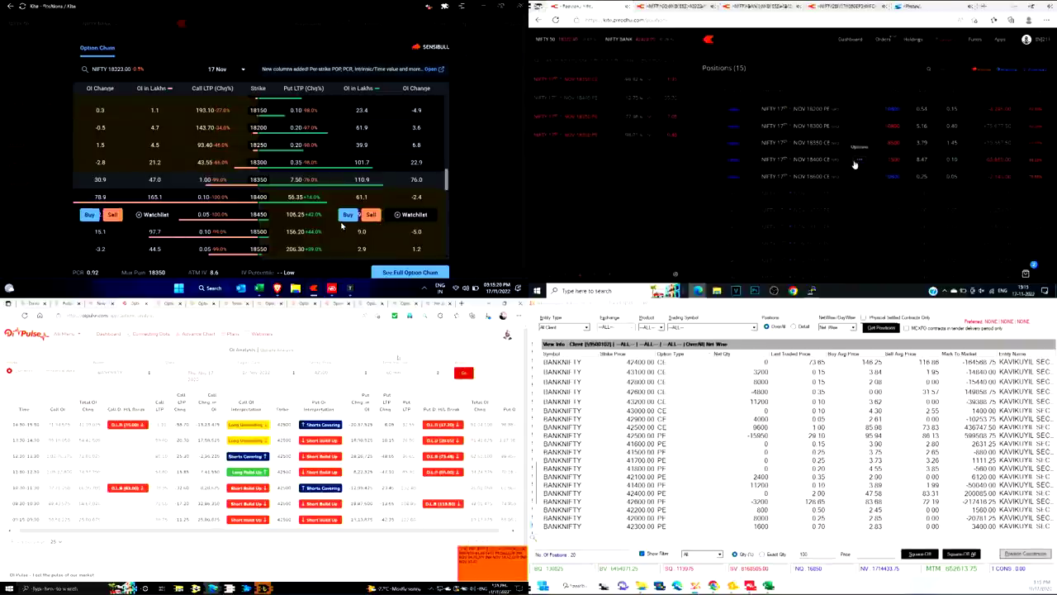
# Pick another strike in the OI Pulse analysis filter and check the BANKNIFTY 42600 put in Kotak Neo
pyautogui.click(341, 372)
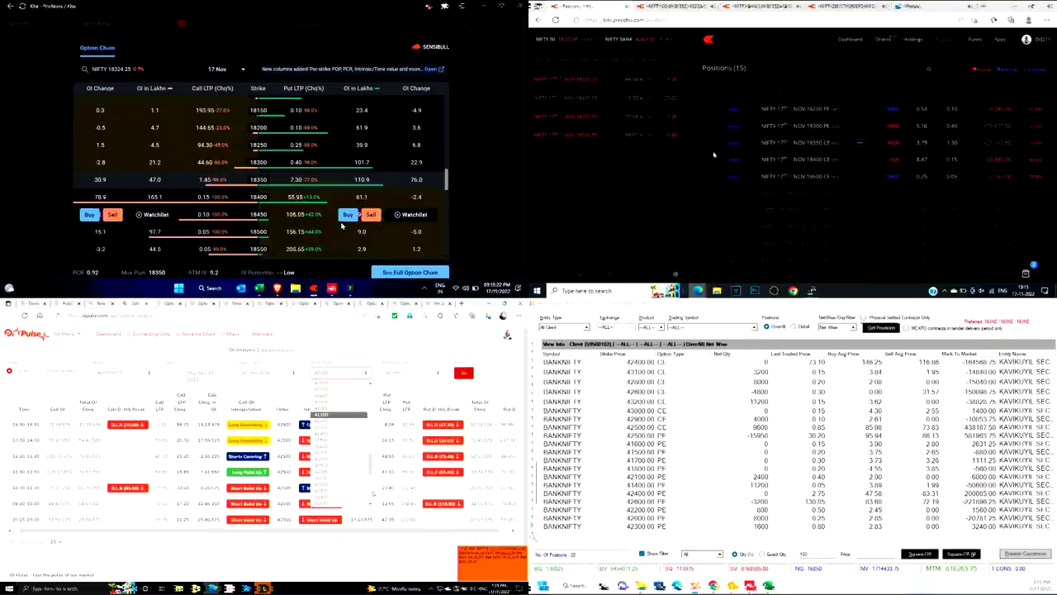
pyautogui.hotkey('alt', 'Tab')
pyautogui.hotkey('alt', 'Tab')
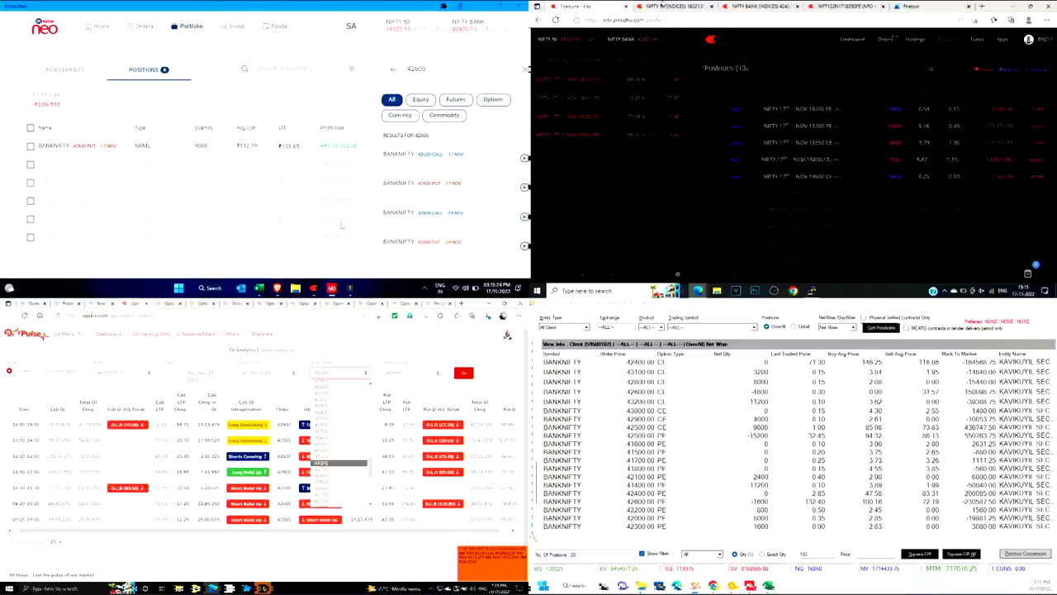
pyautogui.click(338, 480)
pyautogui.hotkey('alt', 'Tab')
pyautogui.hotkey('alt', 'Tab')
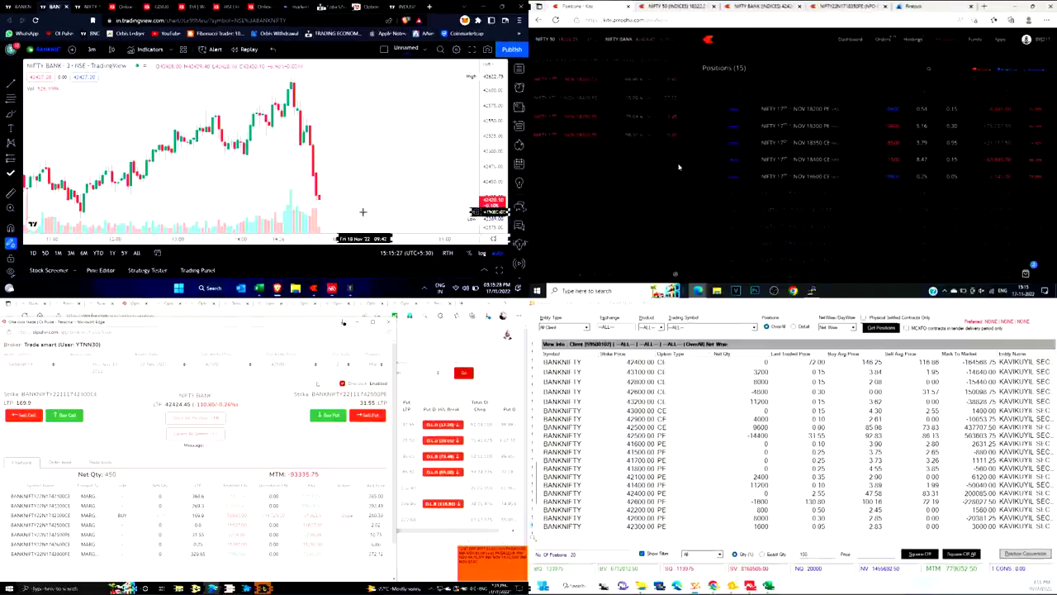
# Return to the Kite positions and examine the average price of NIFTY 17 Nov 18400 PE in the day's history
pyautogui.hotkey('alt', 'Tab')
pyautogui.hotkey('alt', 'Tab')
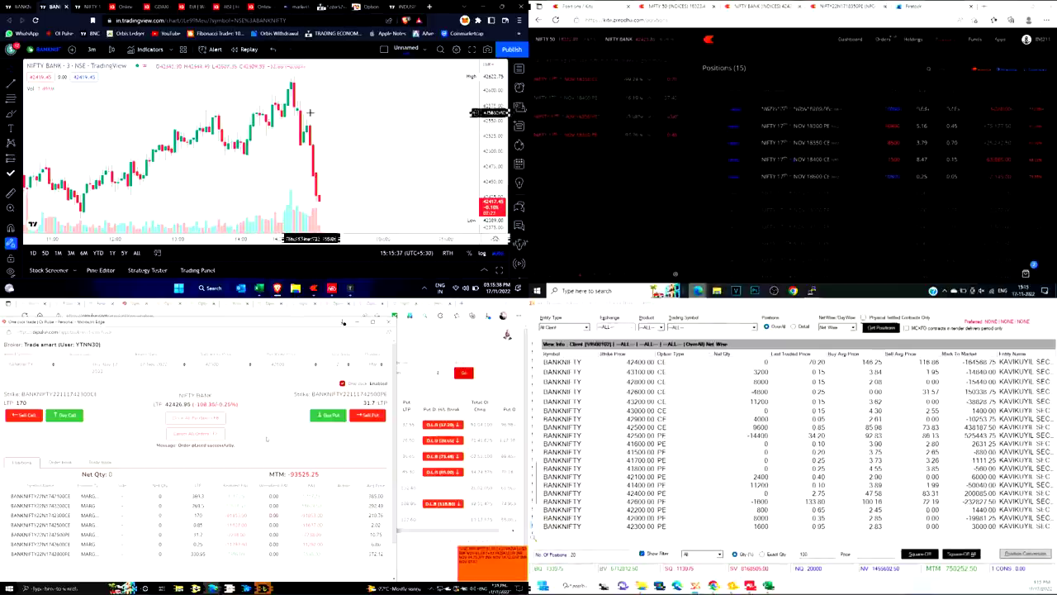
pyautogui.hotkey('alt', 'Tab')
pyautogui.hotkey('alt', 'Tab')
pyautogui.hotkey('alt', 'Tab')
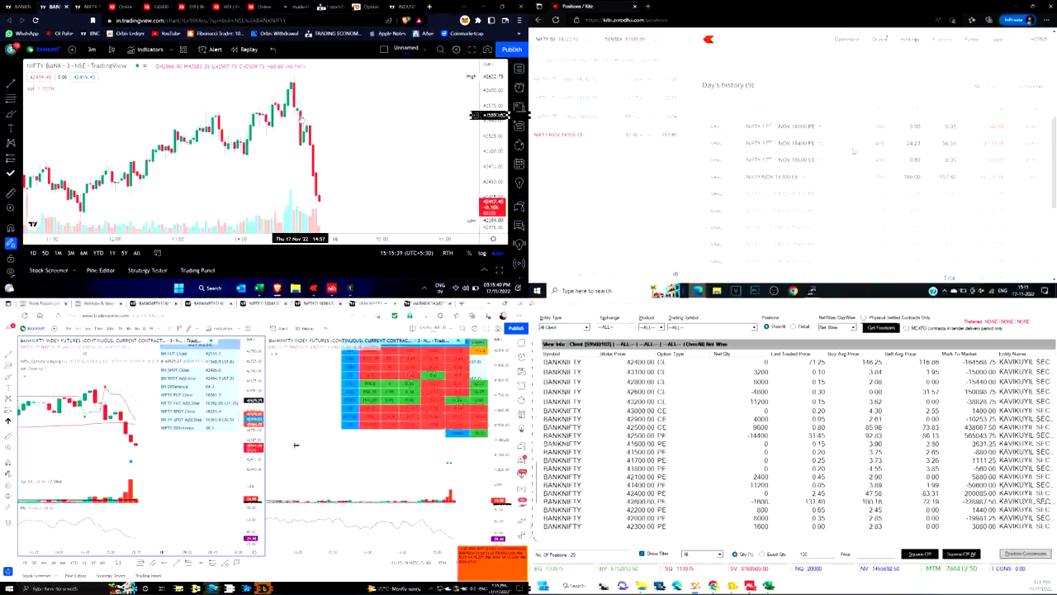
pyautogui.doubleClick(912, 143)
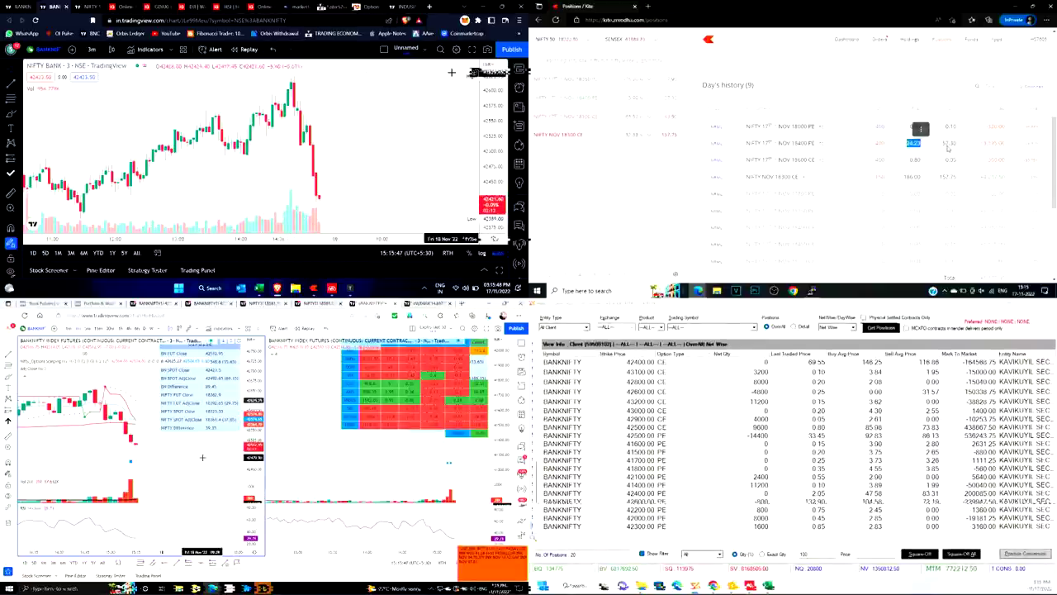
pyautogui.scroll(-1, 948, 133)
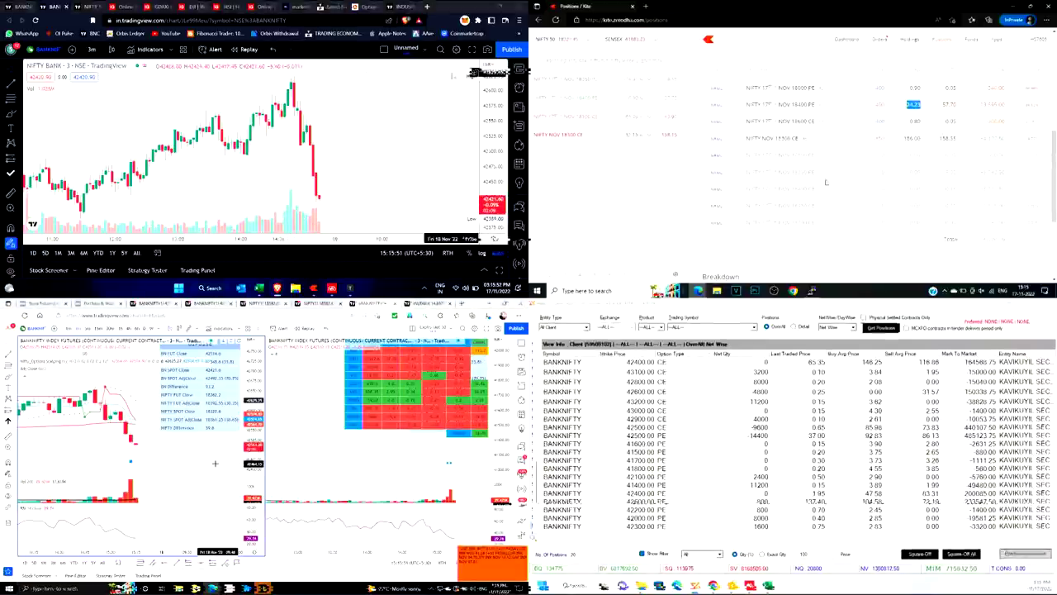
# Check the Kotak Neo positions, the NIFTY option chain and the BANKNIFTY chart in turn
pyautogui.hotkey('alt', 'Tab')
pyautogui.hotkey('alt', 'Tab')
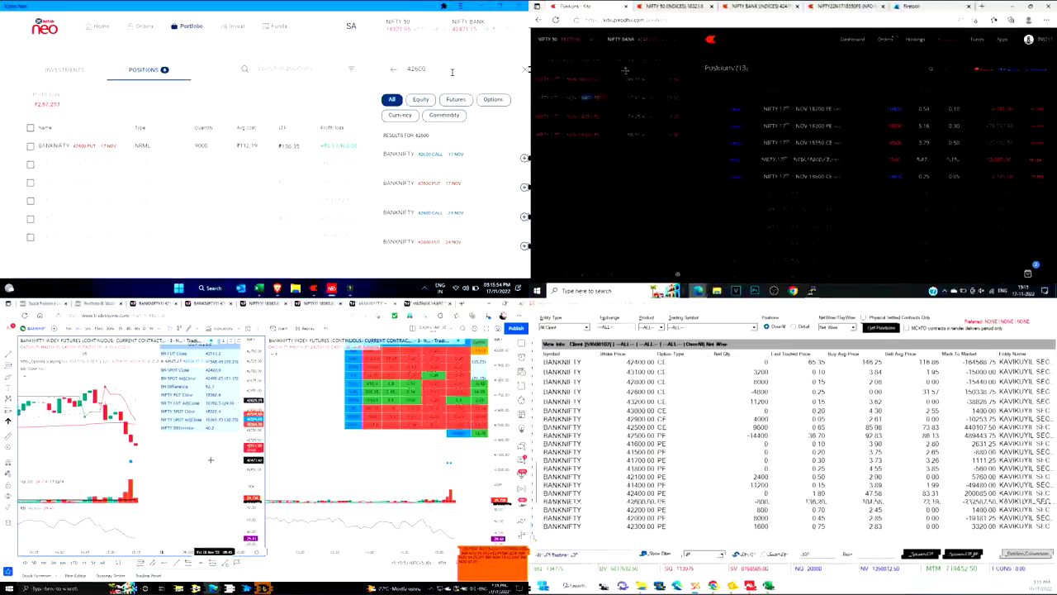
pyautogui.hotkey('alt', 'Tab')
pyautogui.hotkey('alt', 'Tab')
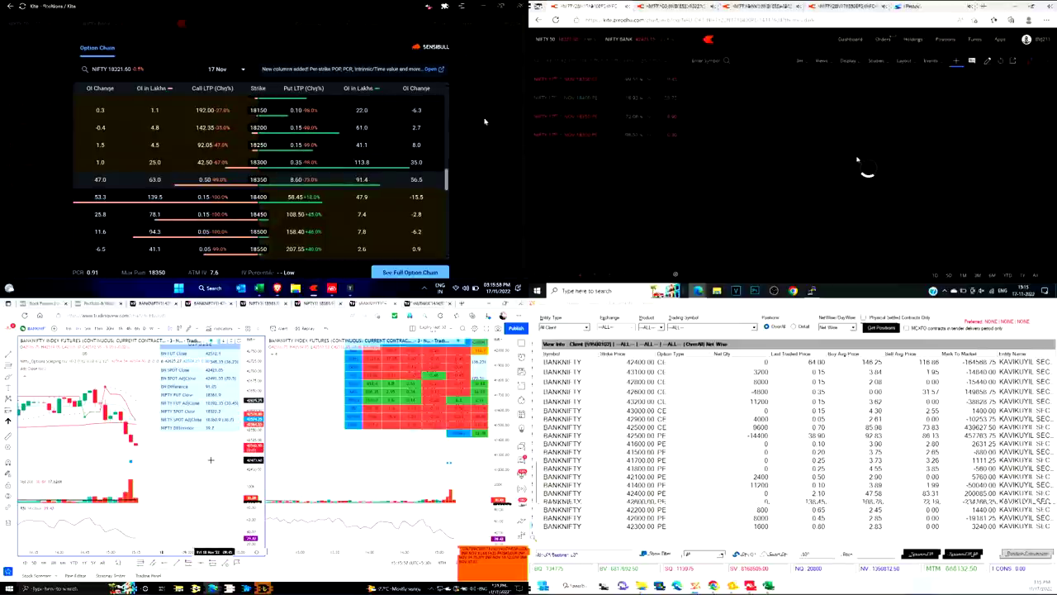
pyautogui.hotkey('alt', 'Tab')
pyautogui.hotkey('alt', 'Tab')
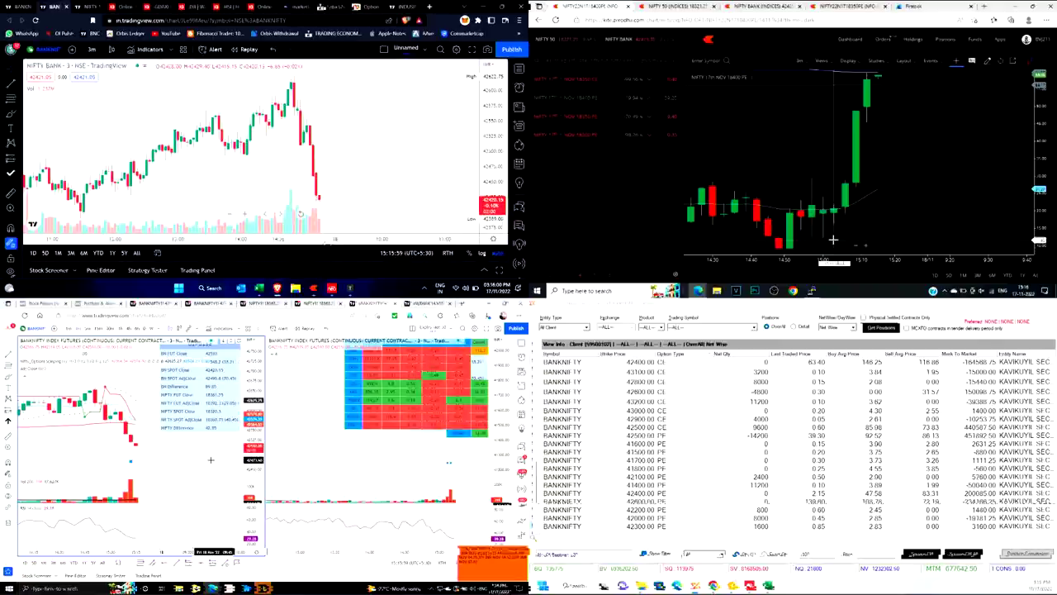
# Examine the NIFTY chart and IG's popular market prices, and return to the BANKNIFTY chart
pyautogui.hotkey('alt', 'Tab')
pyautogui.hotkey('ctrl', 'Tab')
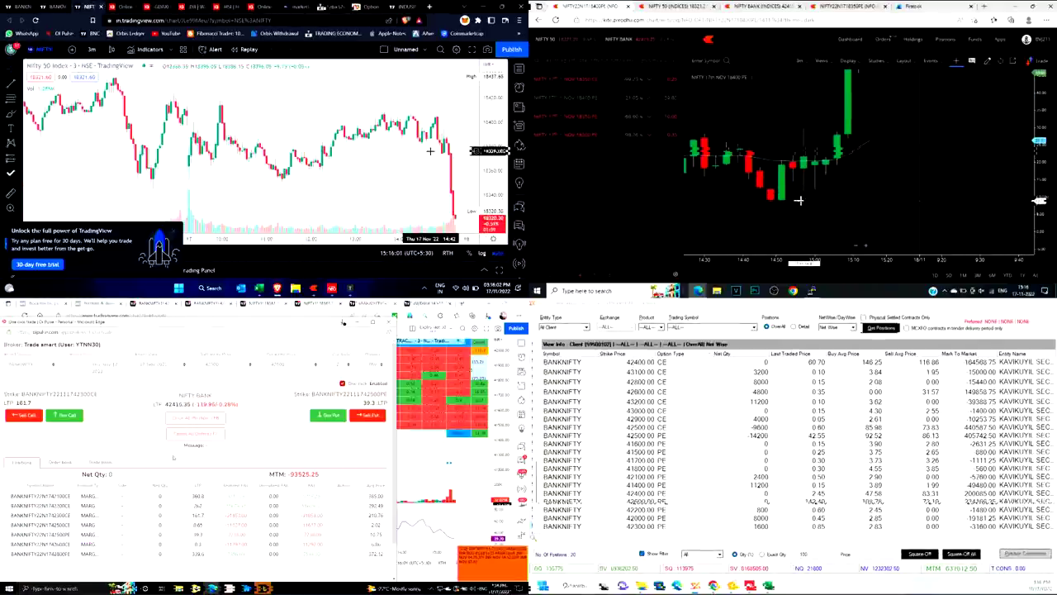
pyautogui.hotkey('alt', 'Tab')
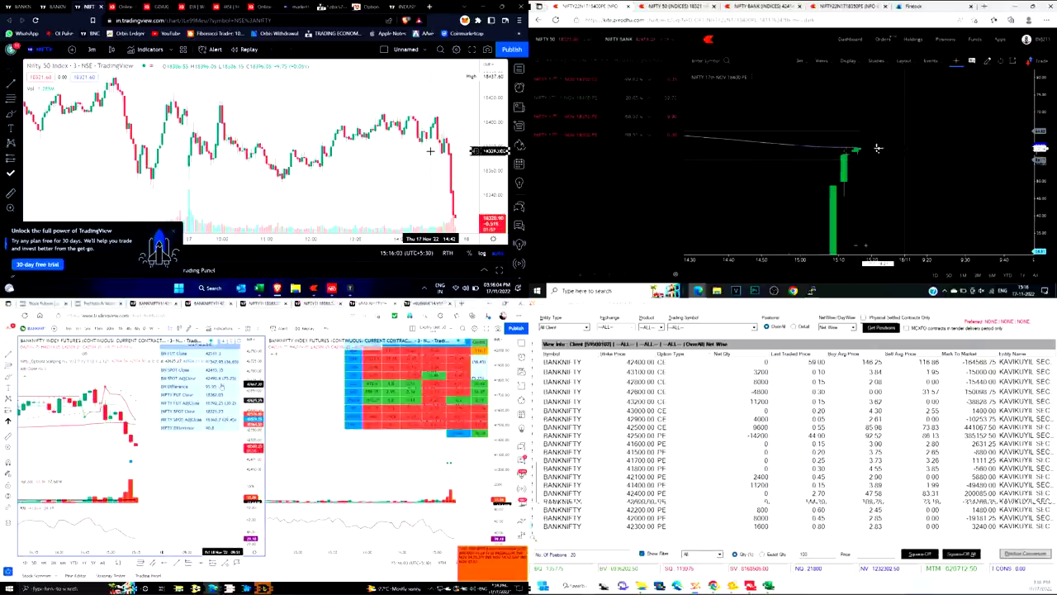
pyautogui.hotkey('ctrl', 'Tab')
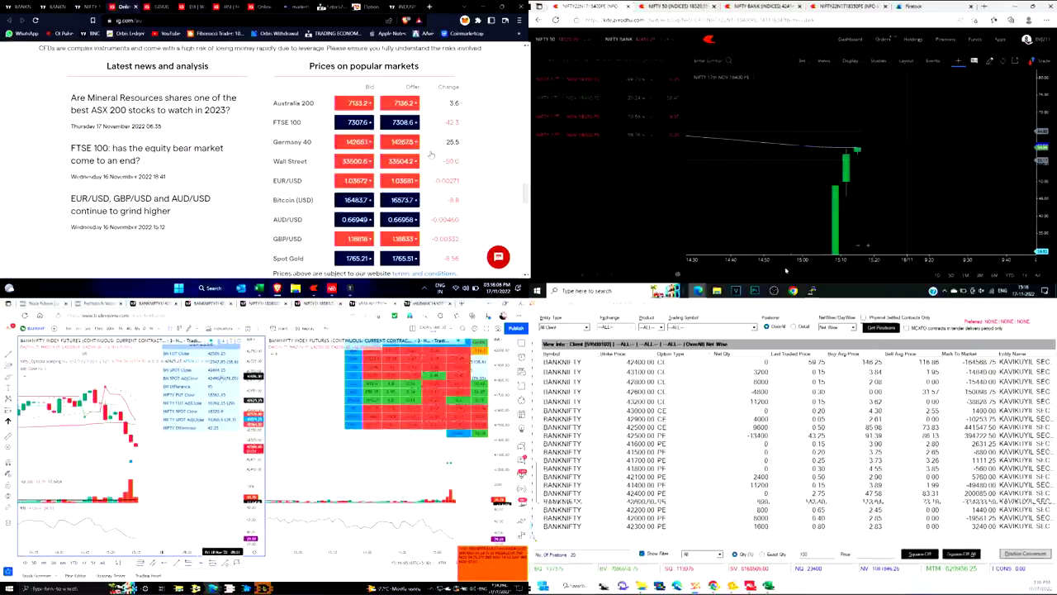
pyautogui.hotkey('alt', 'Tab')
pyautogui.hotkey('ctrl', 'shift', 'Tab')
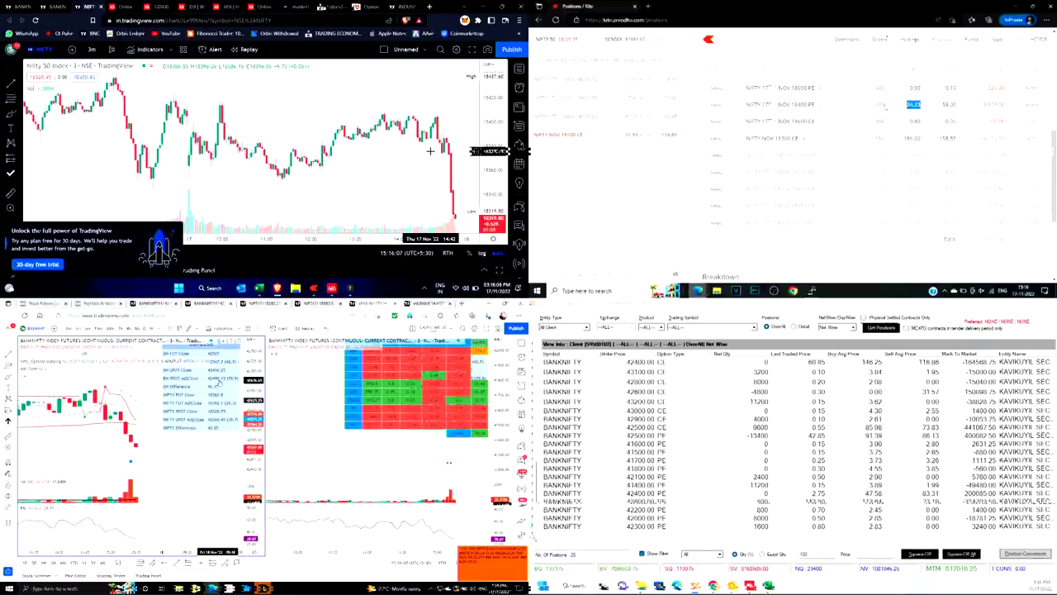
pyautogui.hotkey('ctrl', 'shift', 'Tab')
# Buy 400 NIFTY 17 Nov 18400 PE at market as an overnight order from the Kite positions
pyautogui.scroll(1, 882, 111)
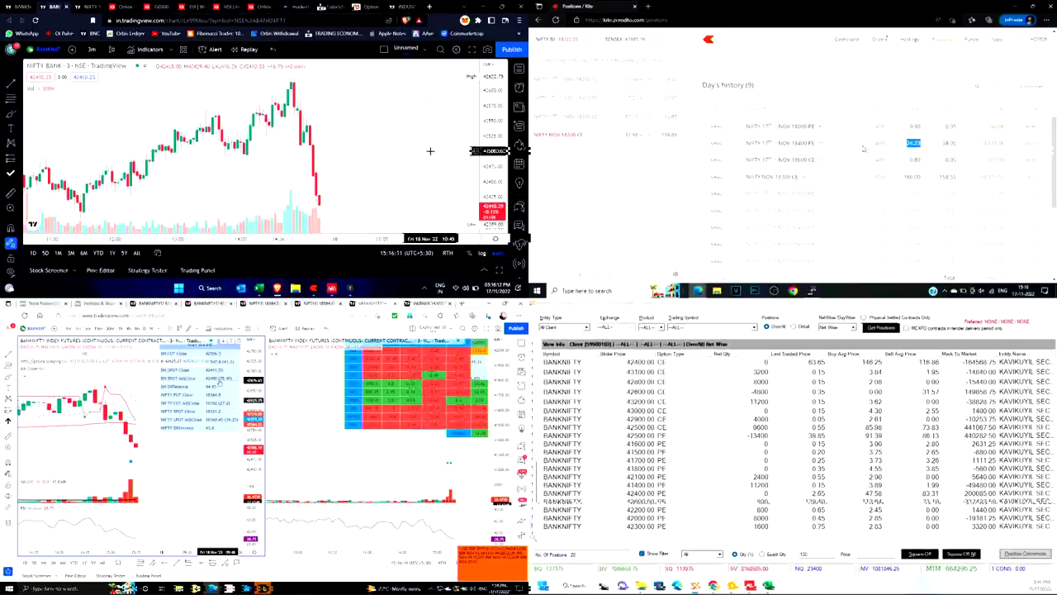
pyautogui.scroll(2, 853, 146)
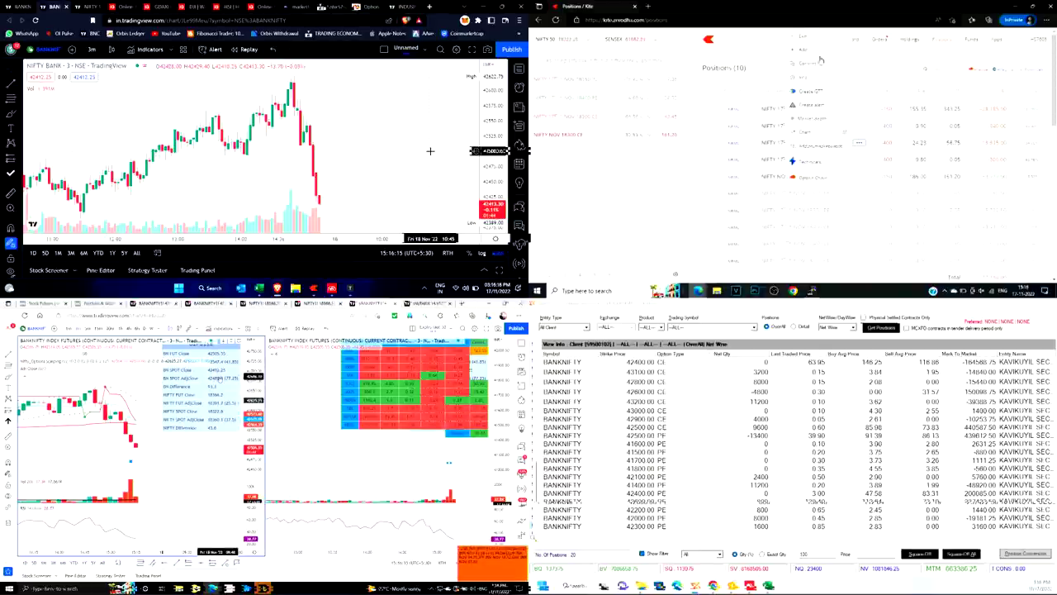
pyautogui.click(860, 144)
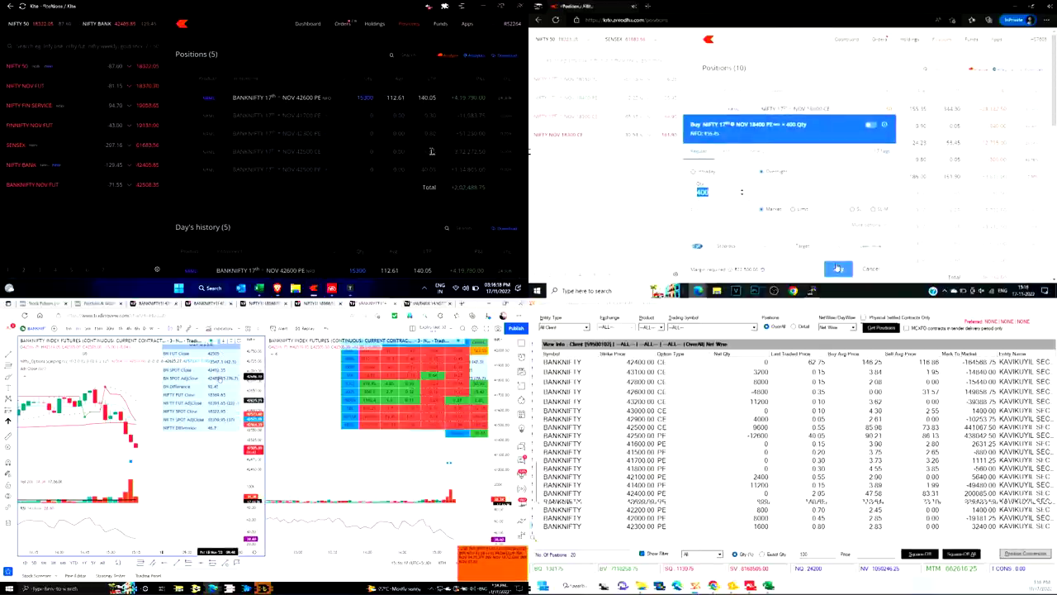
pyautogui.click(837, 269)
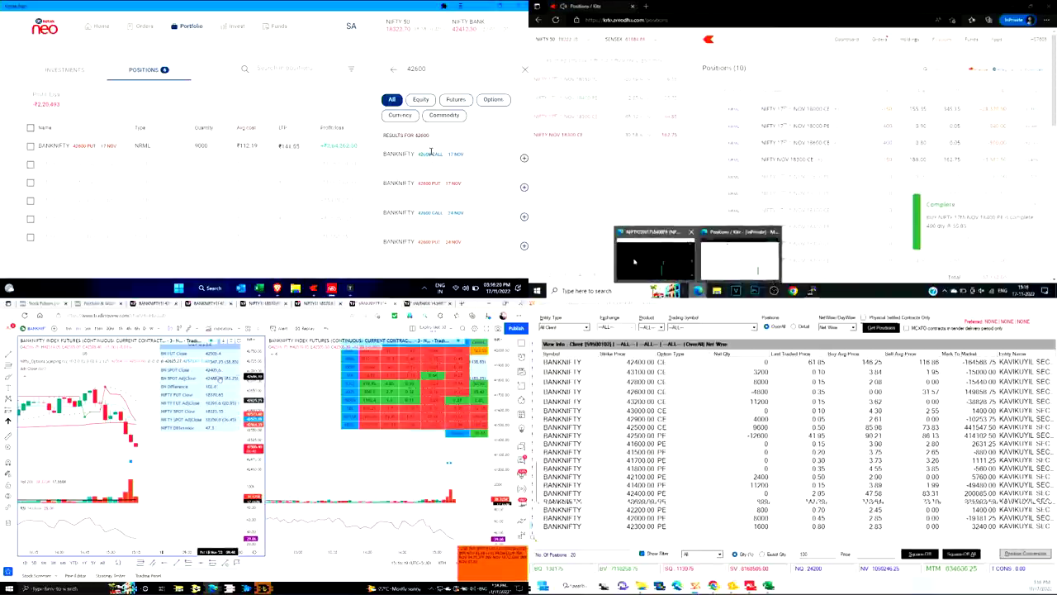
# Open the Kite positions from the NIFTY chart window and review the open NIFTY 17 Nov option positions
pyautogui.click(634, 262)
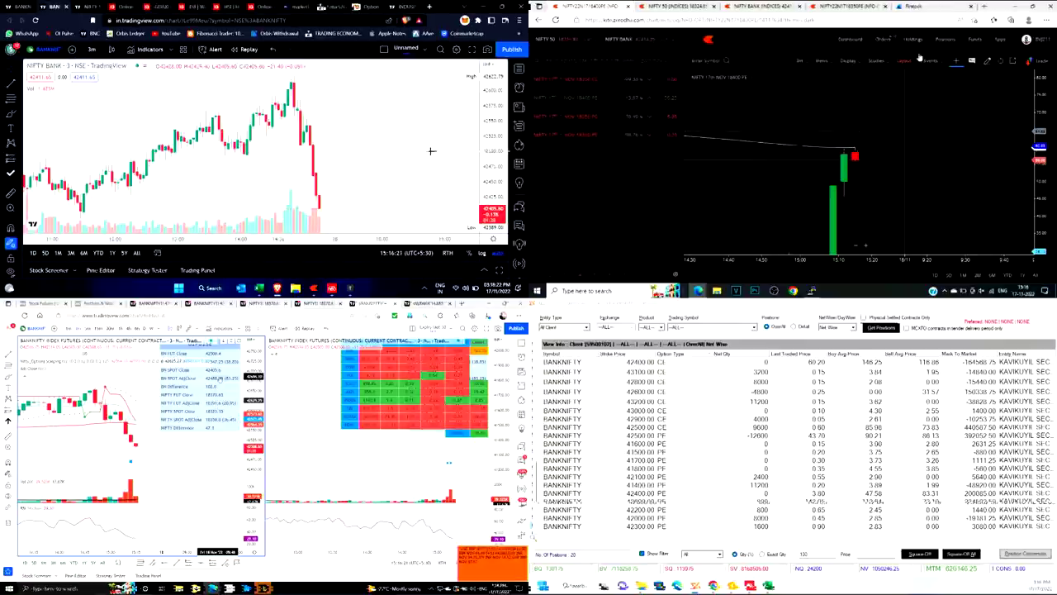
pyautogui.click(945, 39)
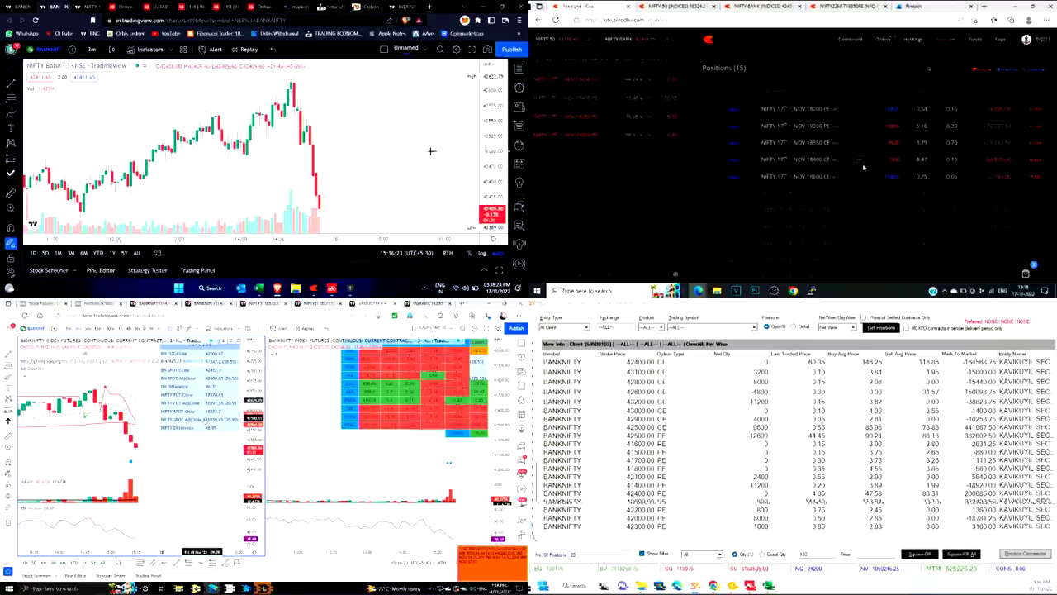
pyautogui.scroll(-3, 865, 168)
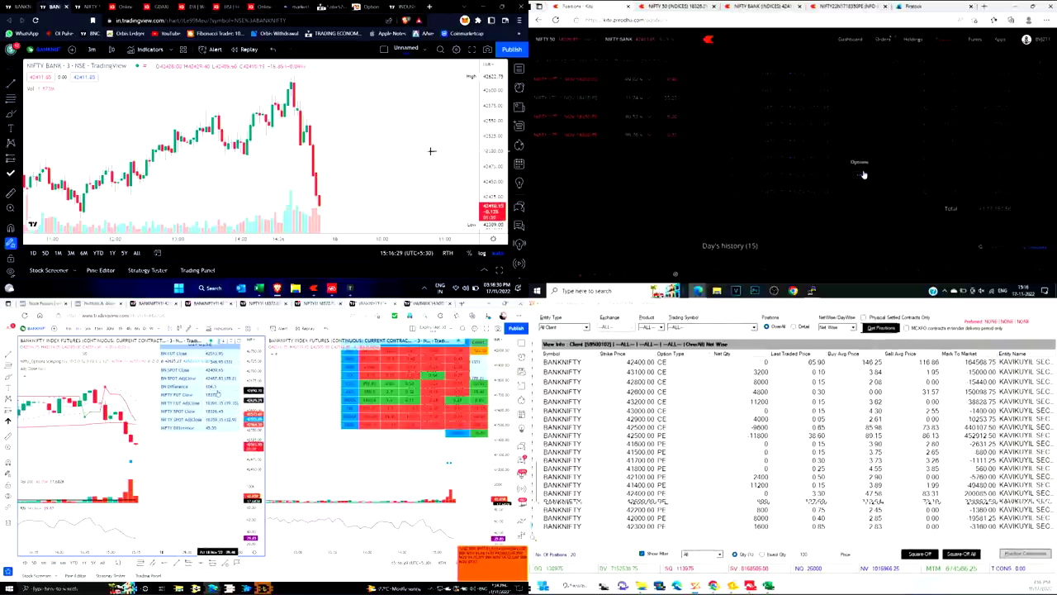
# Check the Kotak Neo positions, the BANKNIFTY chart and IG's popular market prices in turn
pyautogui.hotkey('alt', 'Tab')
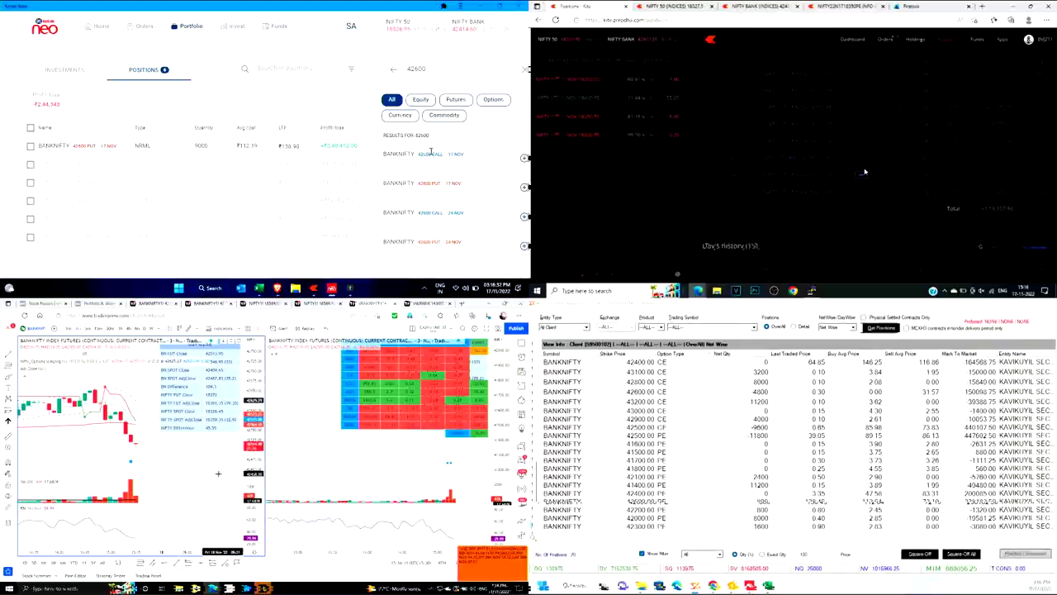
pyautogui.hotkey('alt', 'Tab')
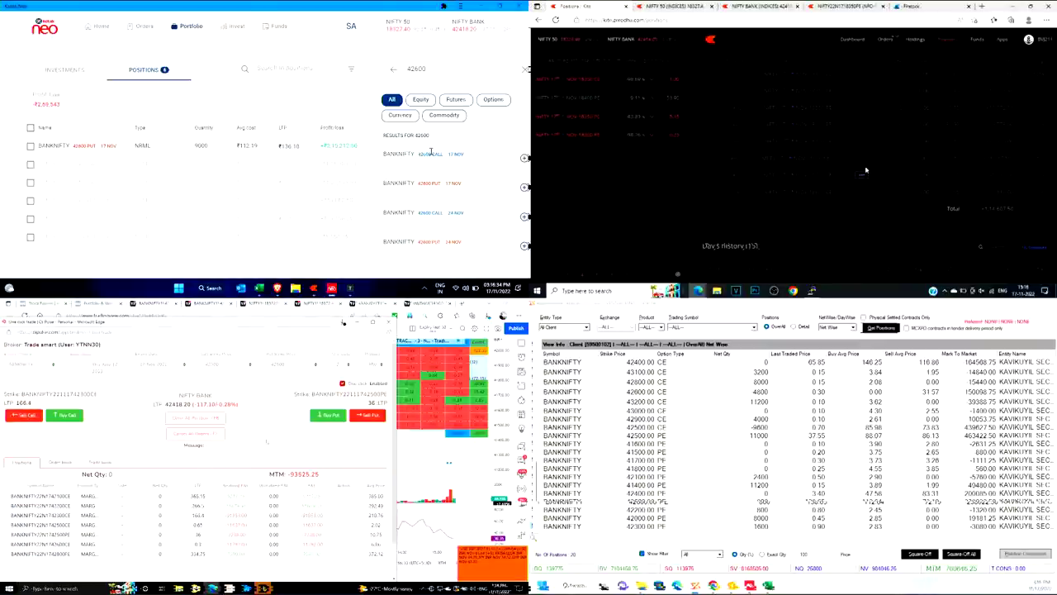
pyautogui.hotkey('alt', 'Tab')
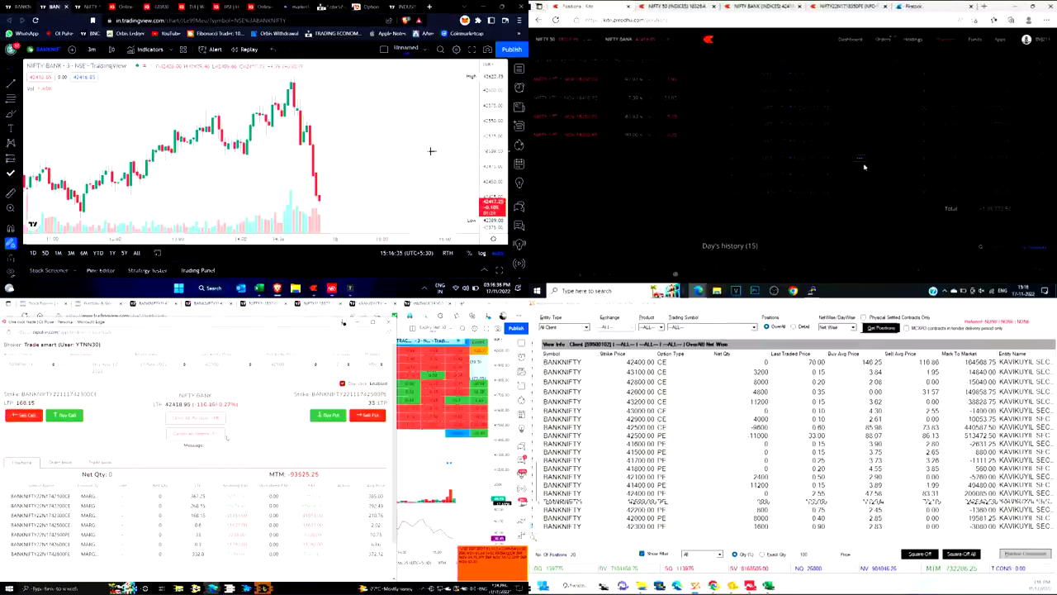
pyautogui.hotkey('ctrl', 'Tab')
pyautogui.hotkey('ctrl', 'Tab')
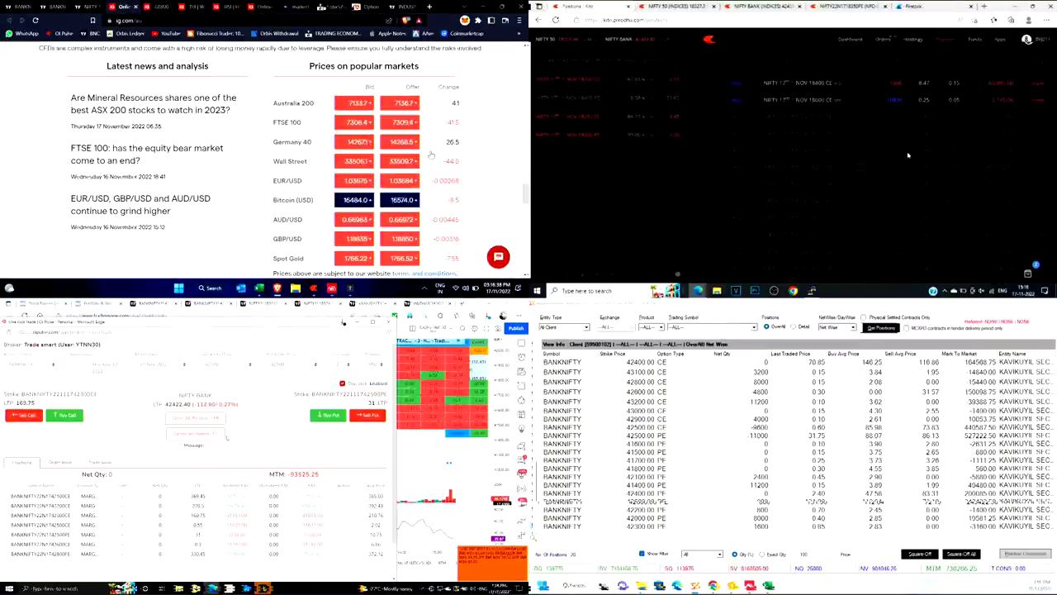
pyautogui.hotkey('ctrl', 'shift', 'Tab')
pyautogui.hotkey('alt', 'Tab')
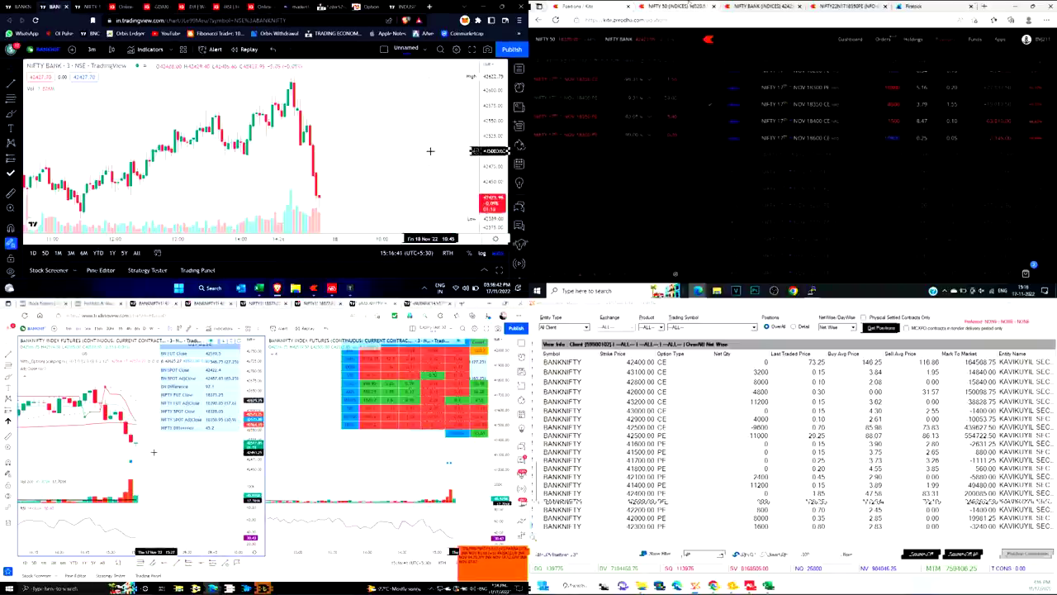
# Compare the Kite NIFTY 50 chart, the Kotak Neo positions and the BANKNIFTY chart
pyautogui.hotkey('ctrl', 'Tab')
pyautogui.hotkey('alt', 'Tab')
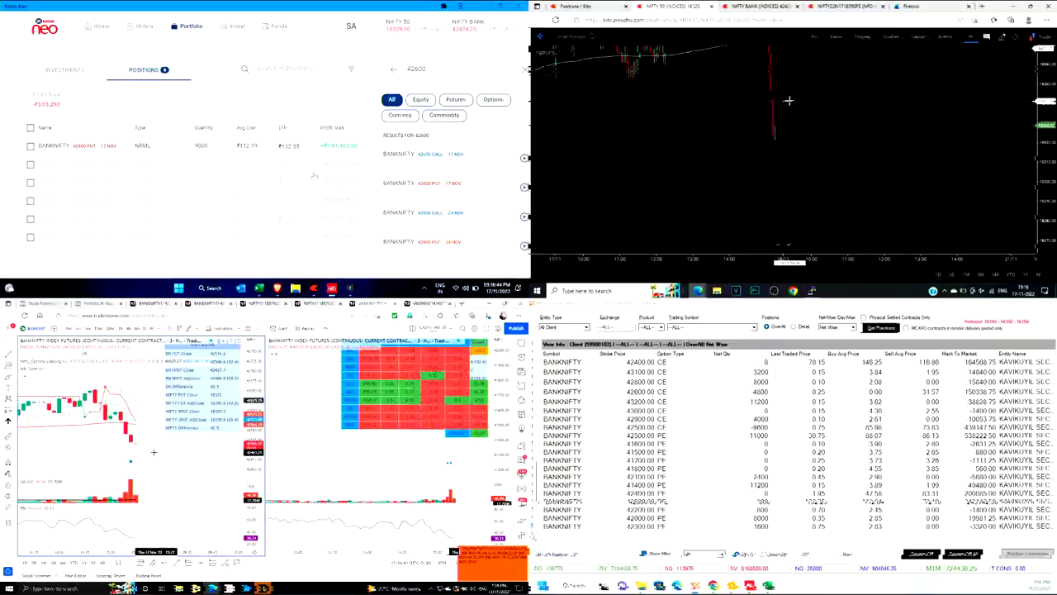
pyautogui.hotkey('ctrl', 'Tab')
pyautogui.hotkey('alt', 'Tab')
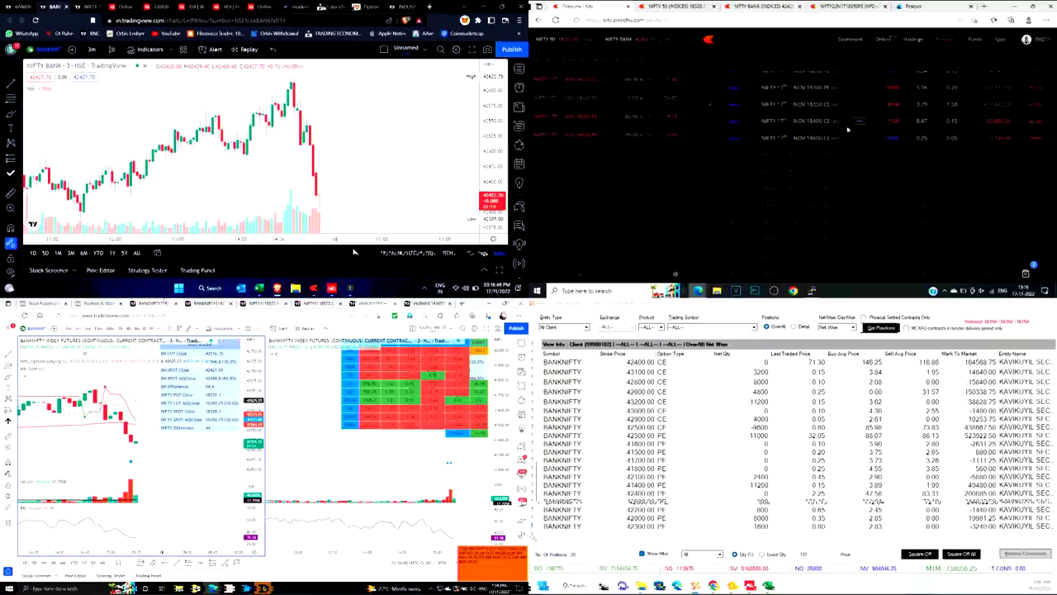
pyautogui.hotkey('ctrl', 'Tab')
# Buy 1800 NIFTY 17 Nov 18350 CE at market as an overnight order from the Kite positions
pyautogui.click(860, 107)
pyautogui.hotkey('alt', 'Tab')
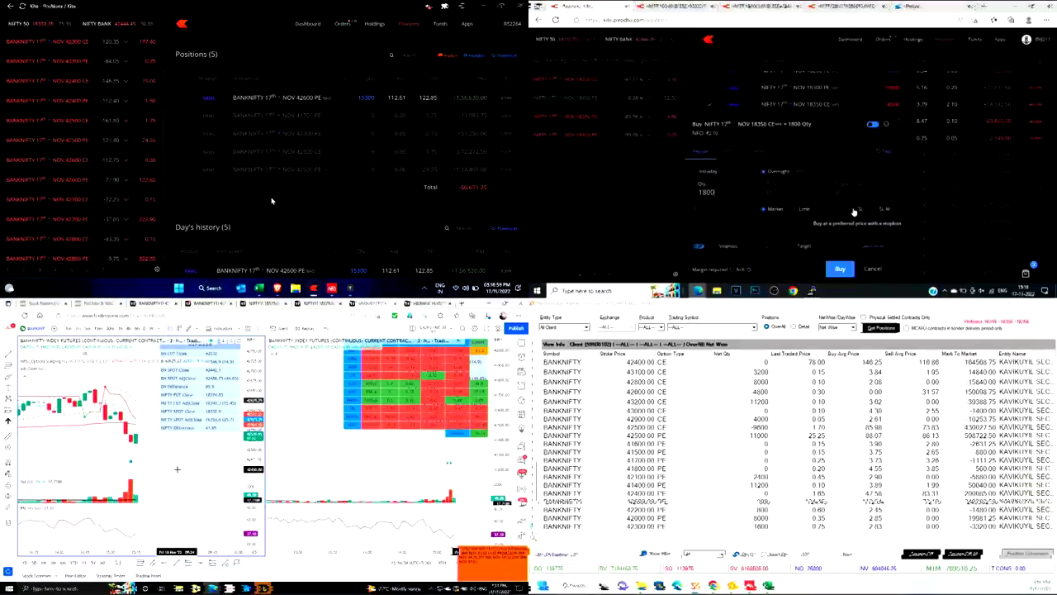
pyautogui.click(854, 210)
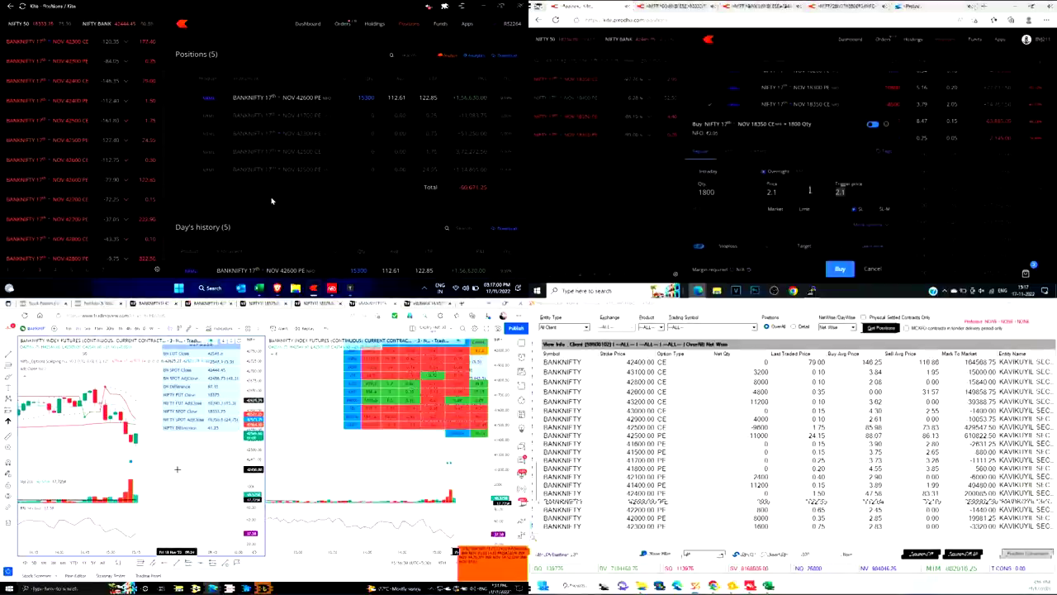
pyautogui.write('.2')
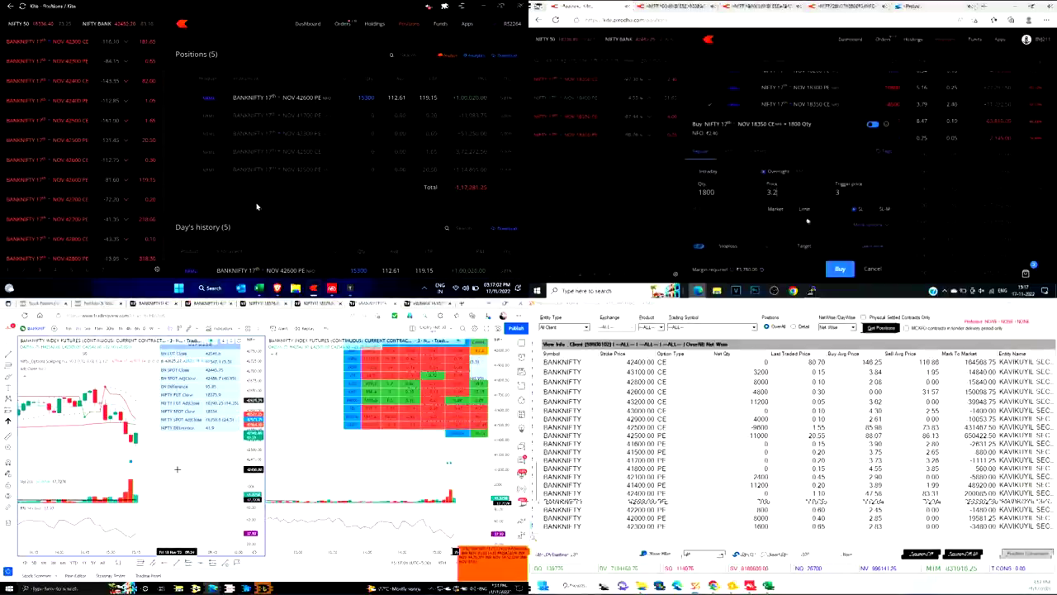
pyautogui.press('BackSpace')
pyautogui.press('BackSpace')
pyautogui.press('BackSpace')
pyautogui.write('4')
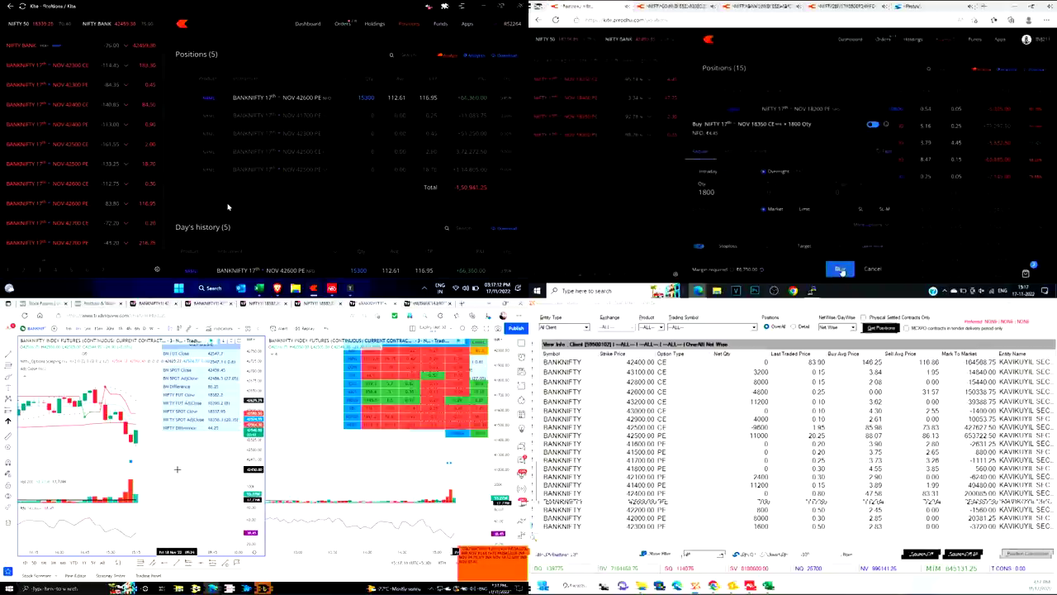
pyautogui.click(840, 270)
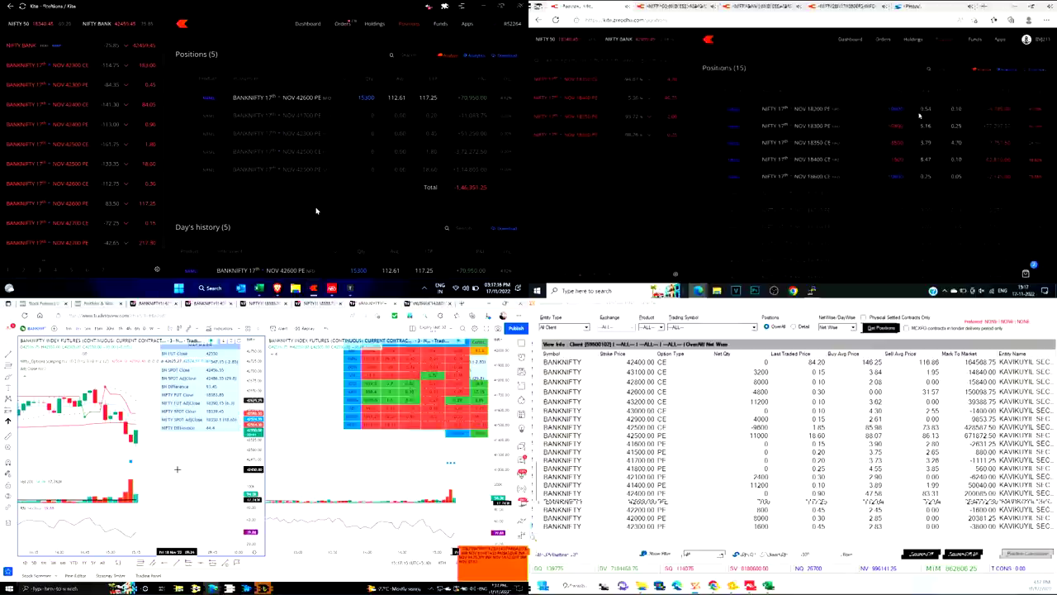
# Start another overnight stop-loss buy order for 1800 NIFTY 17 Nov 18350 CE with price 3.2 and trigger price 3
pyautogui.hotkey('alt', 'Tab')
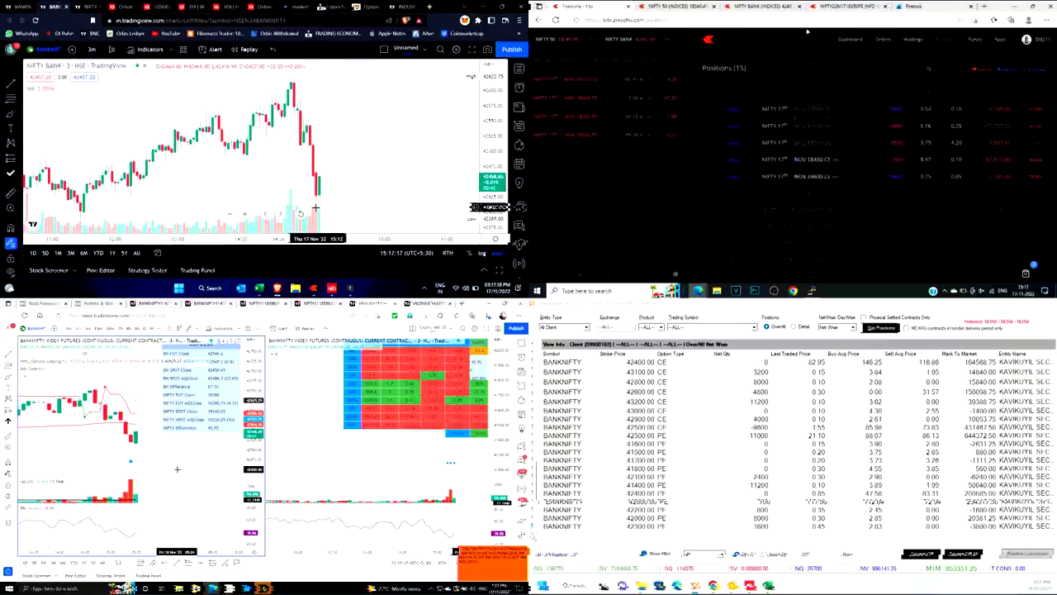
pyautogui.click(863, 145)
pyautogui.hotkey('alt', 'Tab')
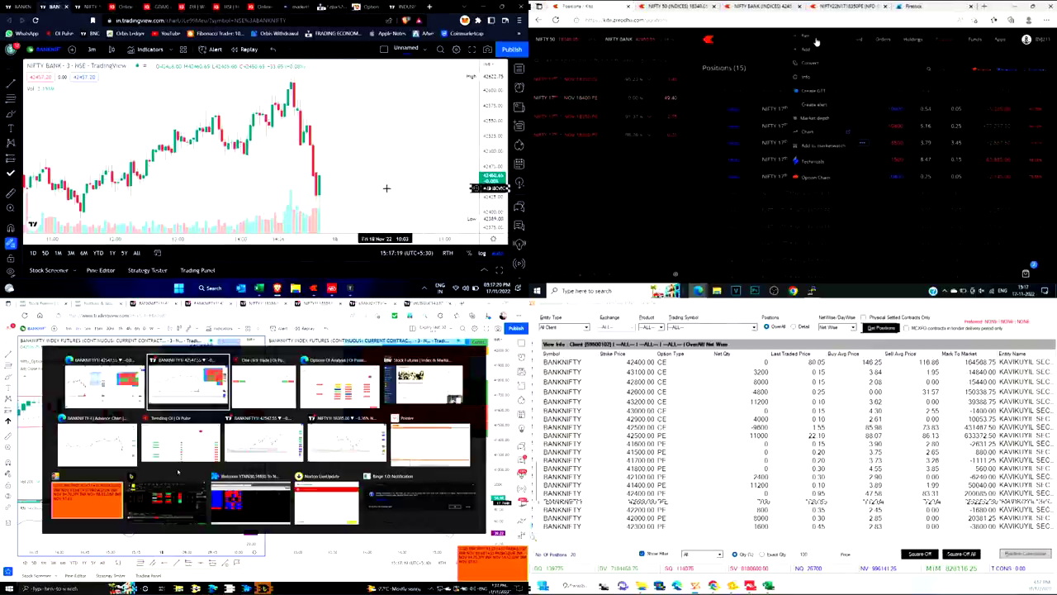
pyautogui.click(813, 50)
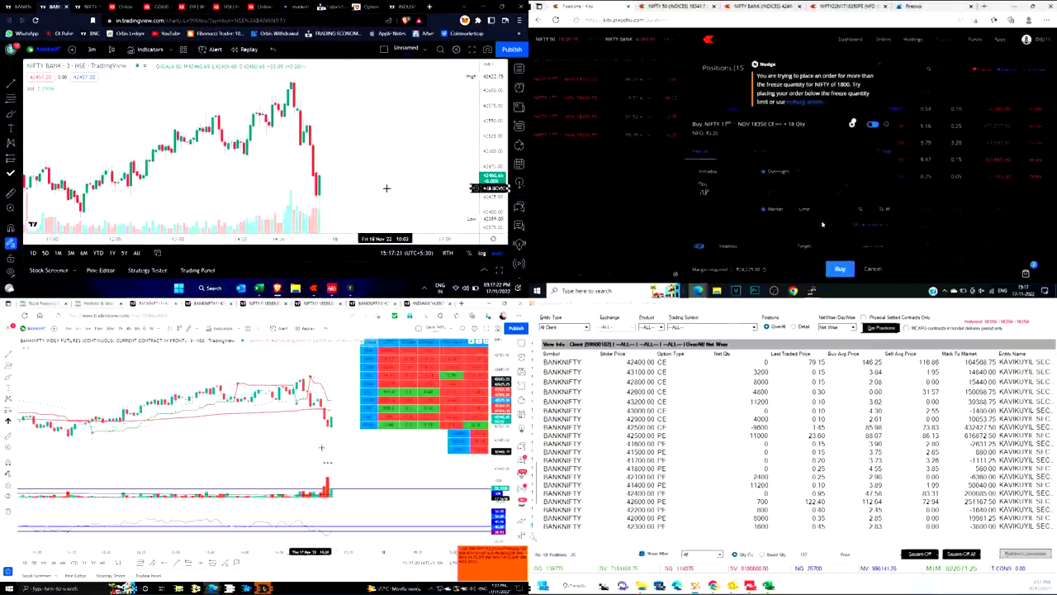
pyautogui.hotkey('alt', 'Tab')
pyautogui.click(861, 210)
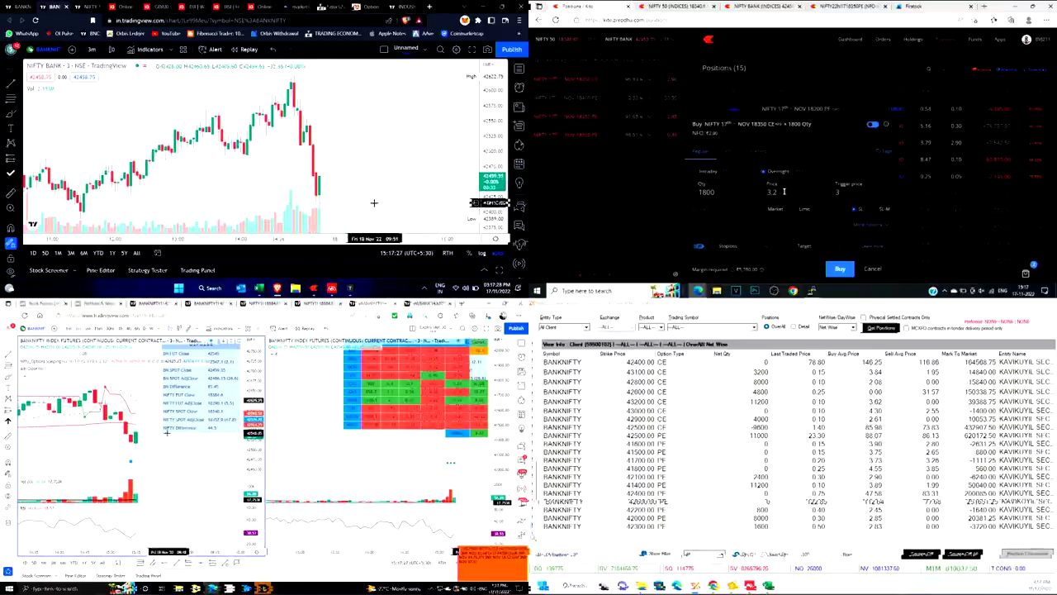
# Try the stop-loss order with price 4 and trigger 3.4, and place it as a limit order at 4 instead
pyautogui.hotkey('alt', 'Tab')
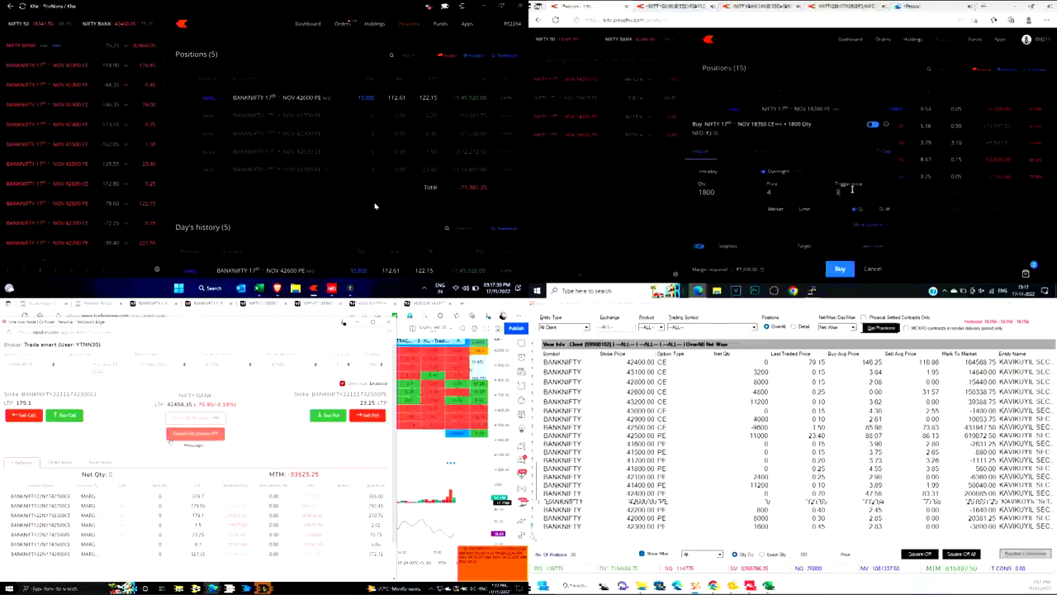
pyautogui.hotkey('alt', 'Tab')
pyautogui.write('4')
pyautogui.click(235, 367)
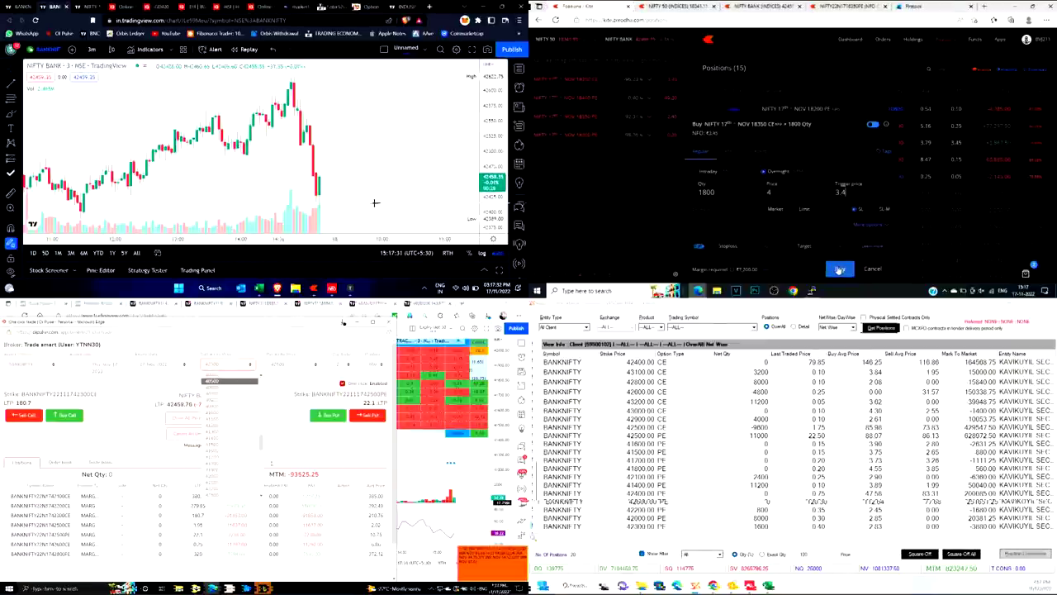
pyautogui.click(838, 268)
pyautogui.hotkey('alt', 'Tab')
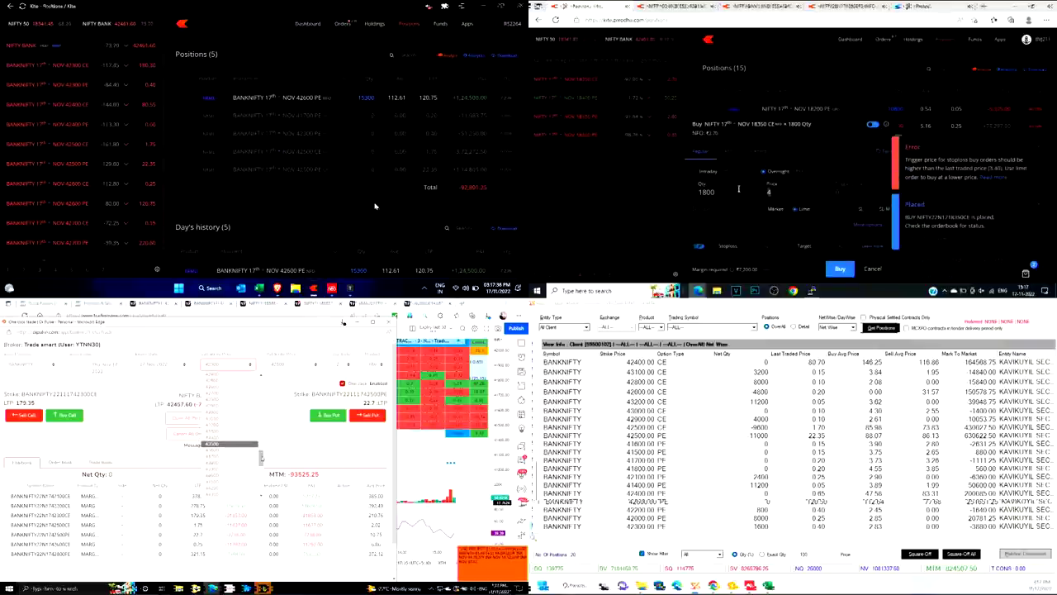
pyautogui.click(873, 269)
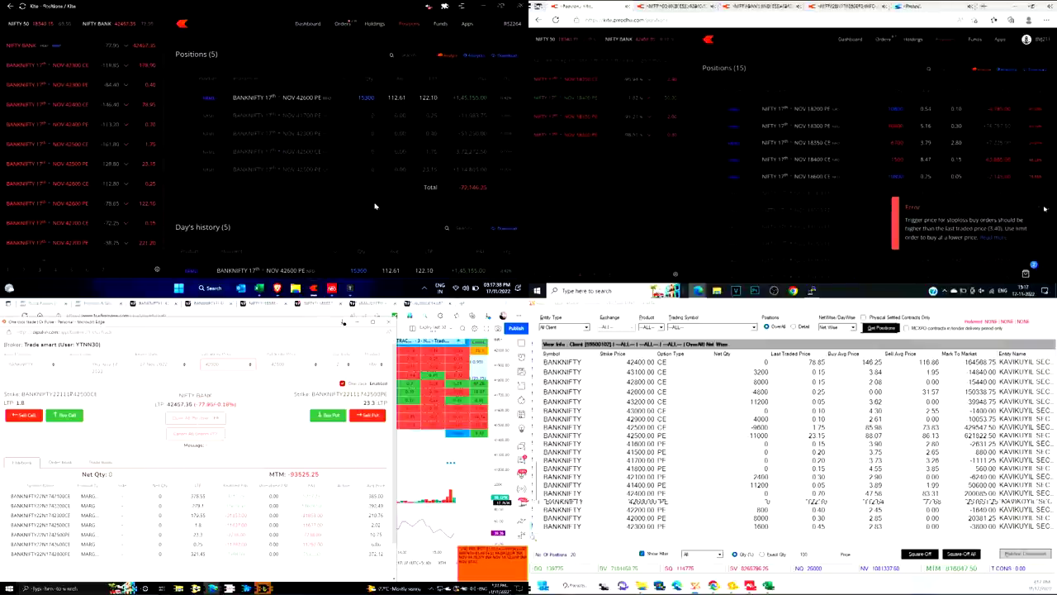
# Prepare a new overnight stop-loss buy order for 1800 NIFTY 17 Nov 18350 CE with price 3.2 and trigger price 3
pyautogui.click(862, 147)
pyautogui.hotkey('alt', 'Tab')
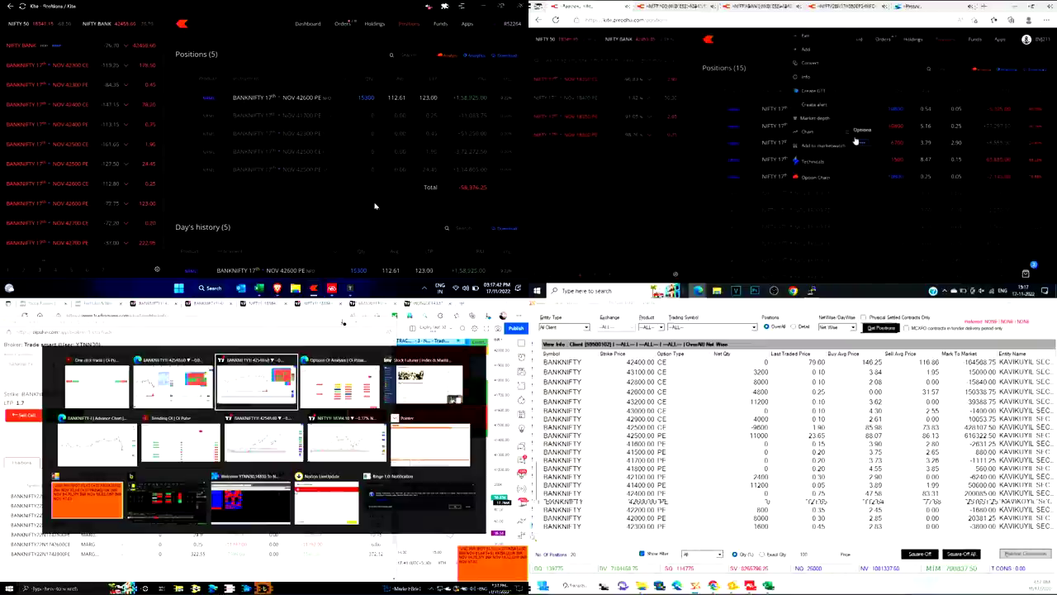
pyautogui.click(824, 38)
pyautogui.press('Tab')
pyautogui.press('Tab')
pyautogui.press('Tab')
pyautogui.write('1800')
pyautogui.click(856, 208)
pyautogui.hotkey('alt', 'Tab')
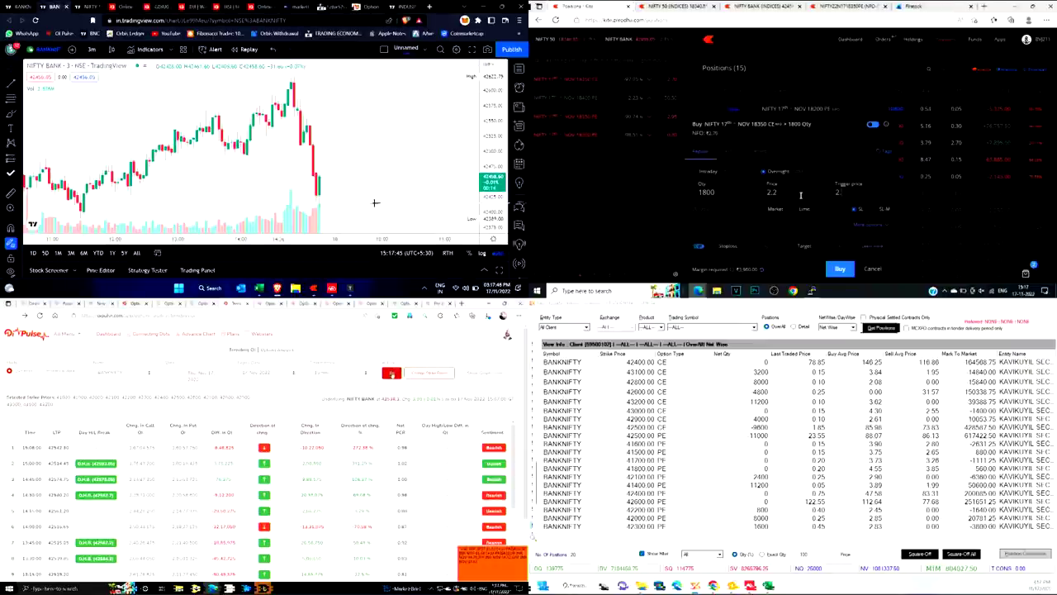
pyautogui.write('3')
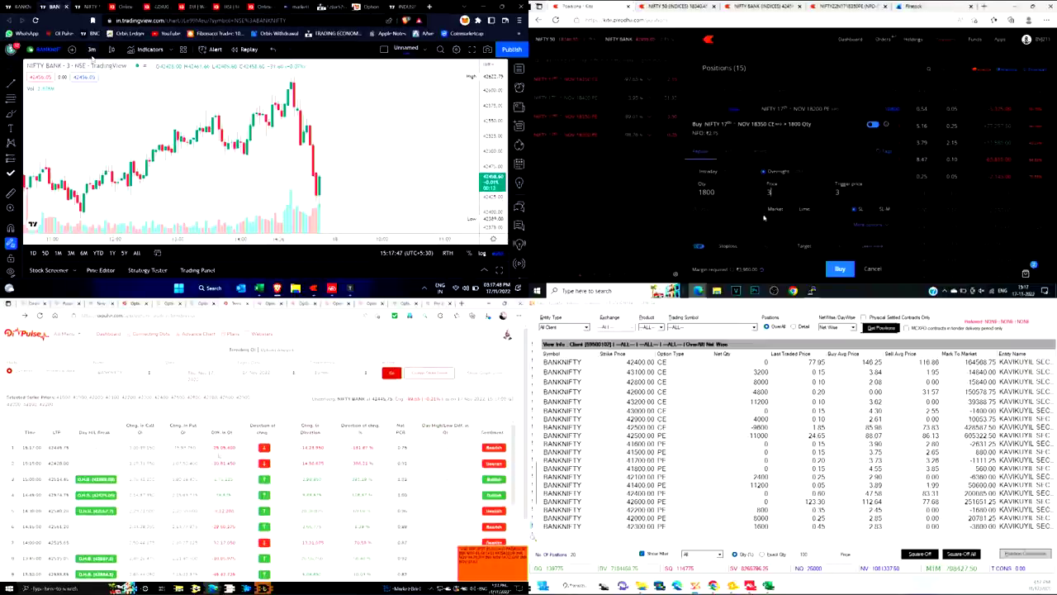
pyautogui.write('.2')
# Switch the BANKNIFTY chart to the 1-minute interval and place the prepared NIFTY 18350 CE stop-loss buy order
pyautogui.click(92, 53)
pyautogui.click(111, 75)
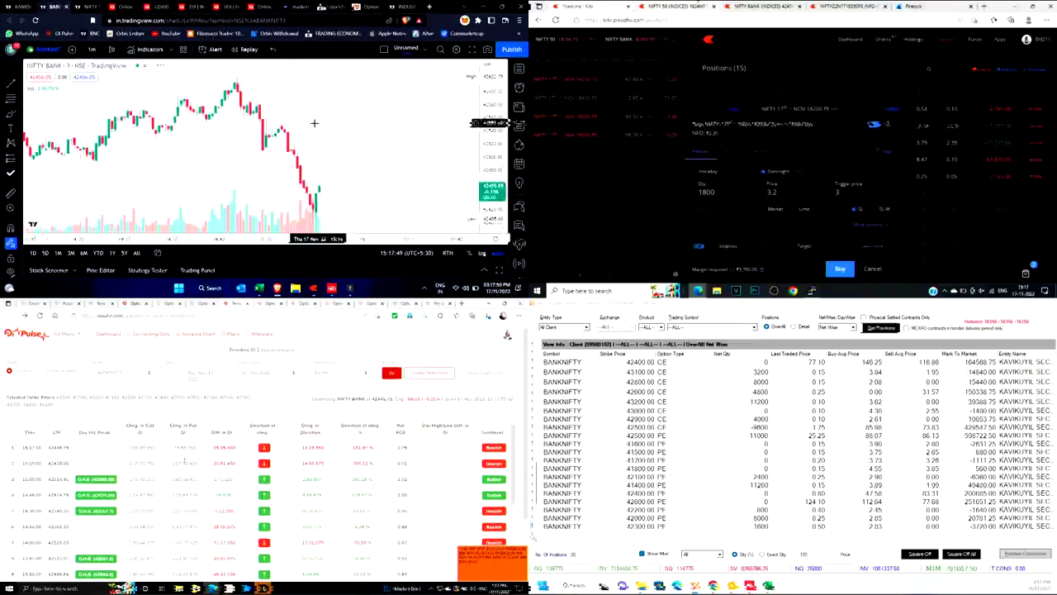
pyautogui.hotkey('alt', 'Tab')
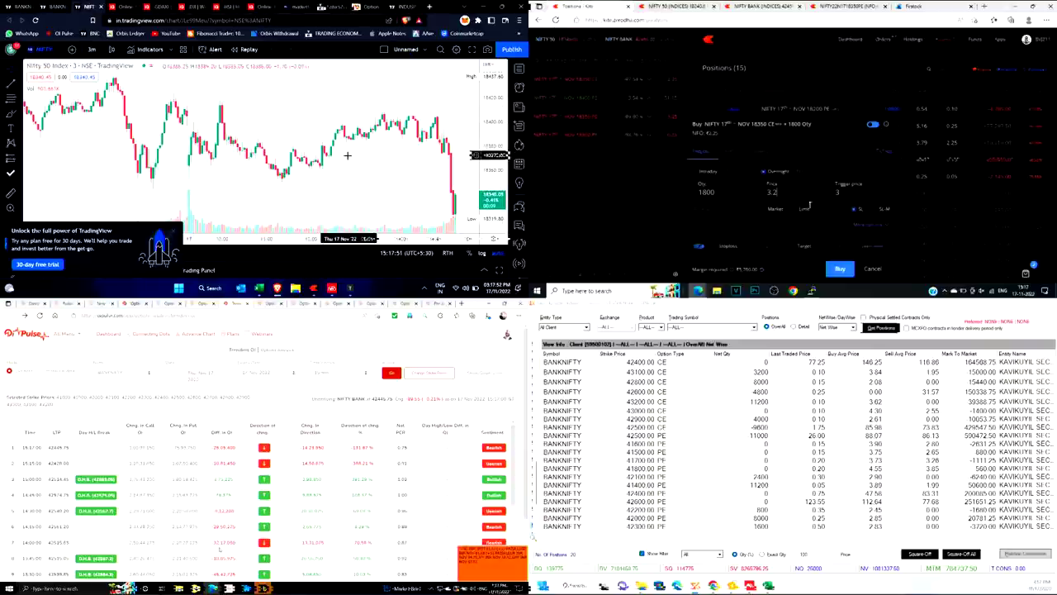
pyautogui.click(843, 269)
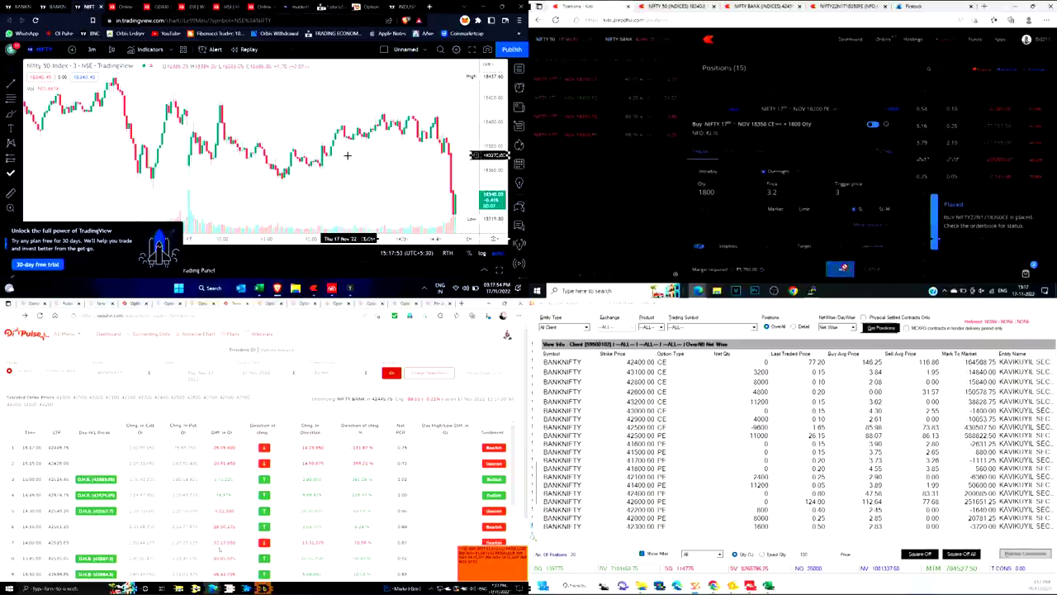
# Check the BANKNIFTY 1-minute chart and the BANKNIFTY 17 Nov 42600 PE position in Kite
pyautogui.hotkey('ctrl', 'shift', 'Tab')
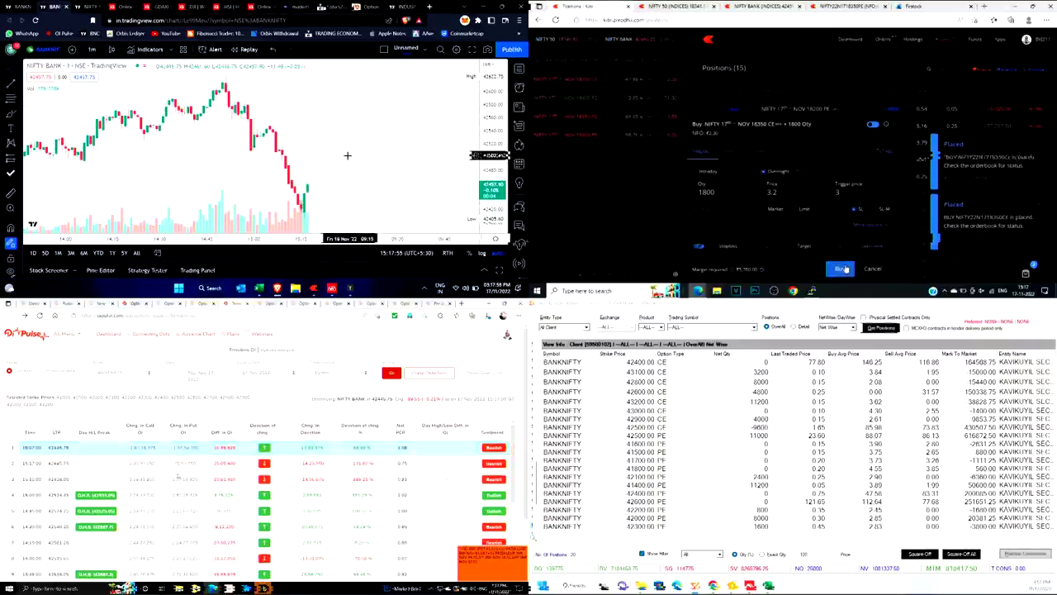
pyautogui.hotkey('alt', 'Tab')
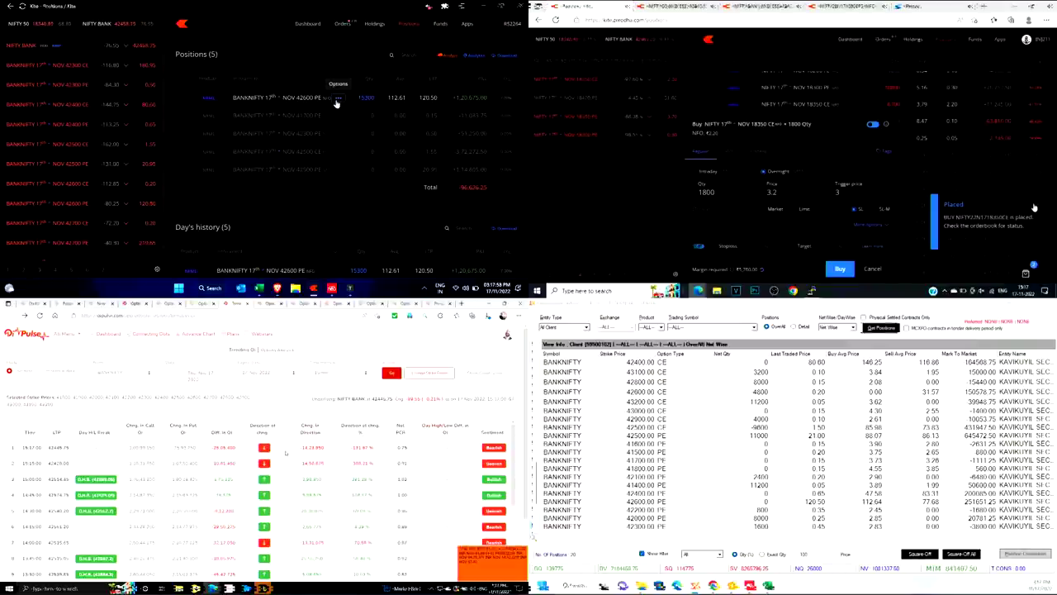
pyautogui.click(338, 98)
pyautogui.click(416, 209)
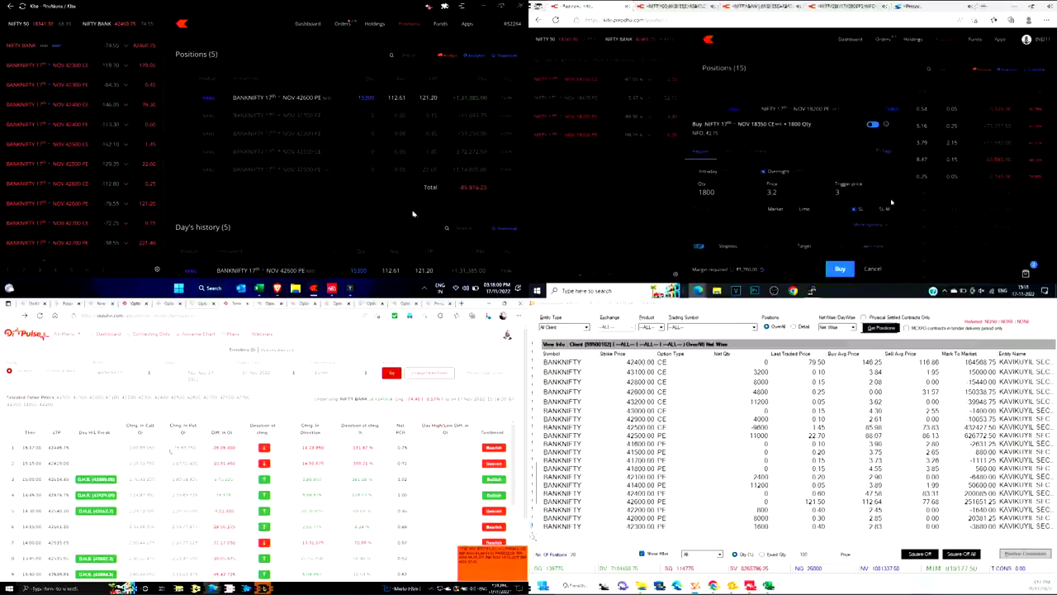
pyautogui.hotkey('alt', 'Tab')
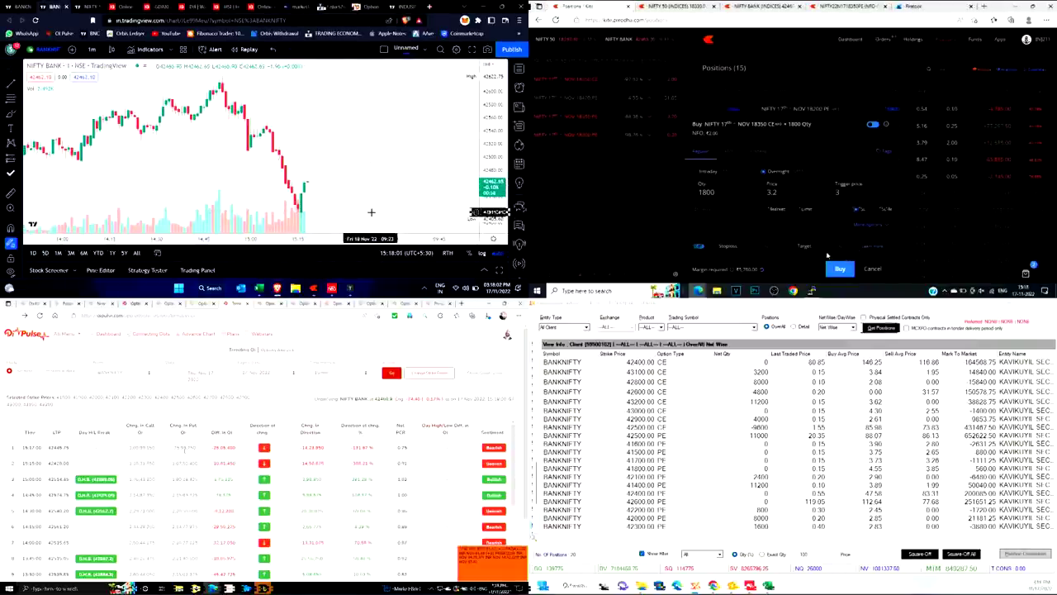
pyautogui.hotkey('alt', 'Tab')
pyautogui.click(339, 99)
pyautogui.click(331, 114)
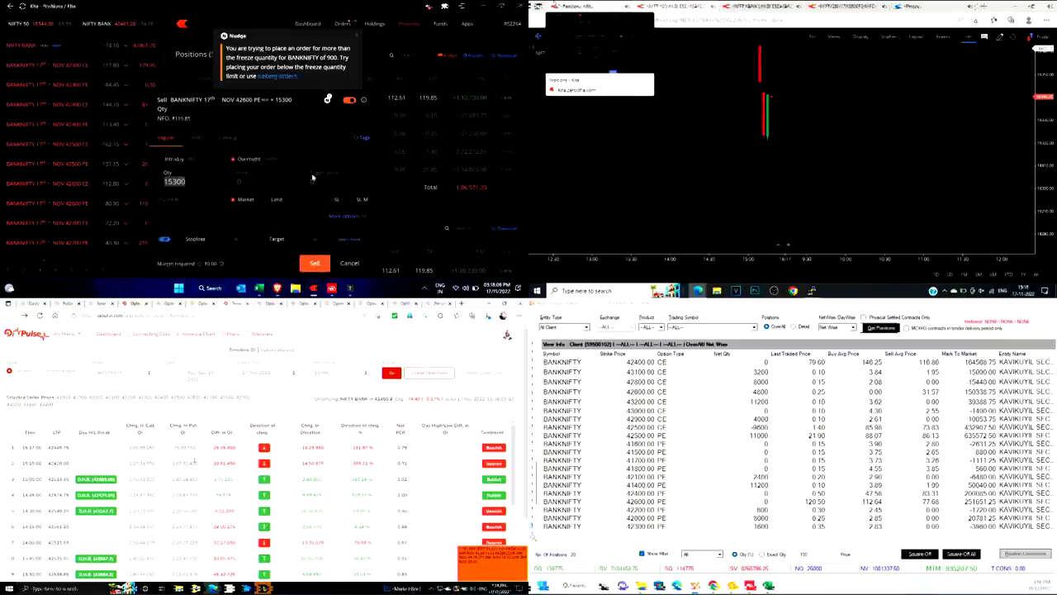
pyautogui.hotkey('alt', 'Tab')
pyautogui.click(349, 263)
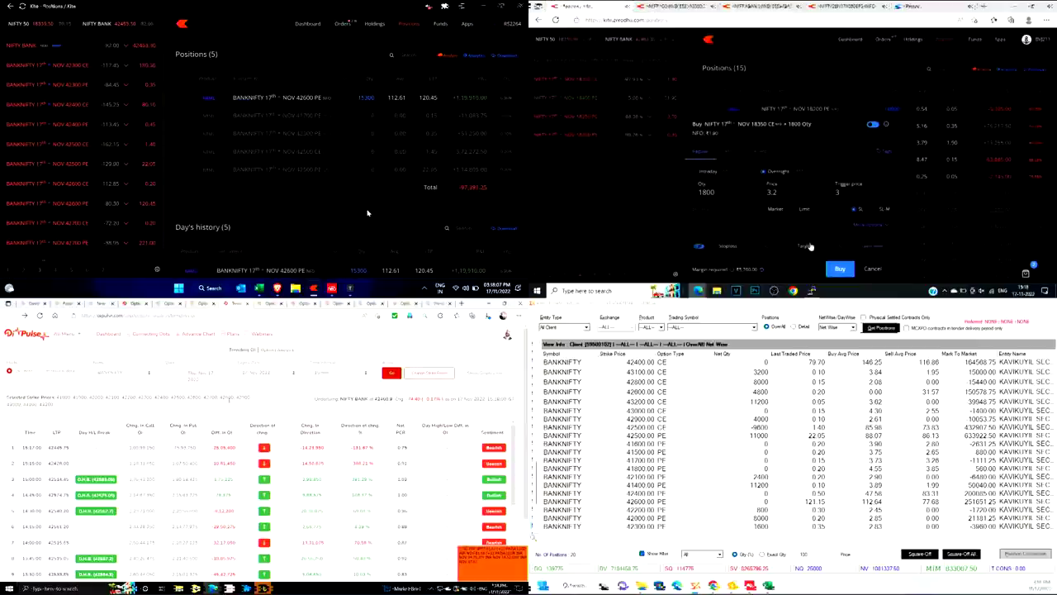
# Discard the prepared NIFTY 18350 CE buy order and open the list of orders
pyautogui.click(878, 269)
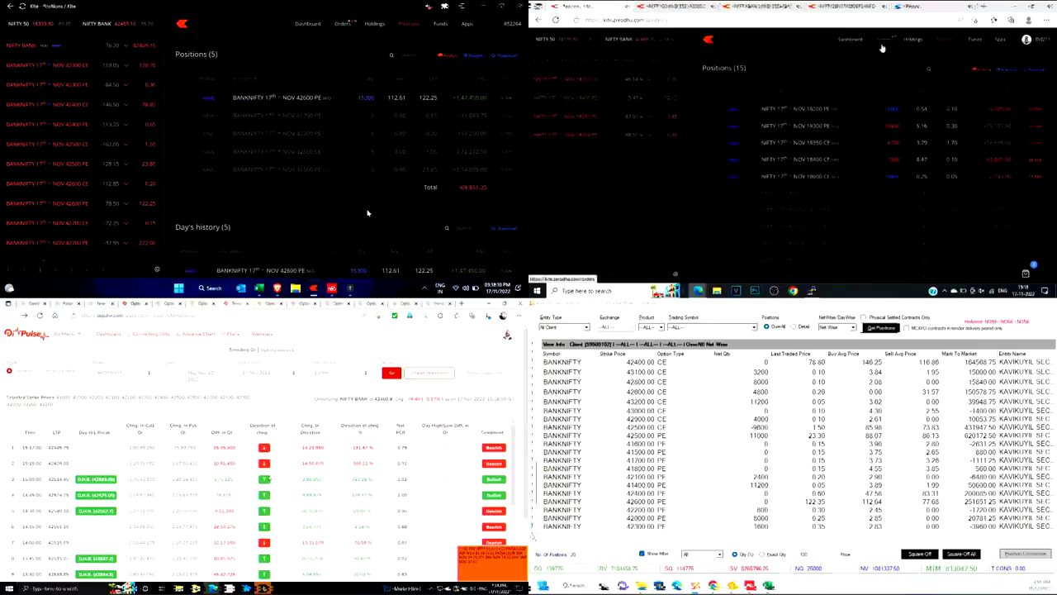
pyautogui.click(882, 39)
pyautogui.click(858, 164)
pyautogui.click(853, 189)
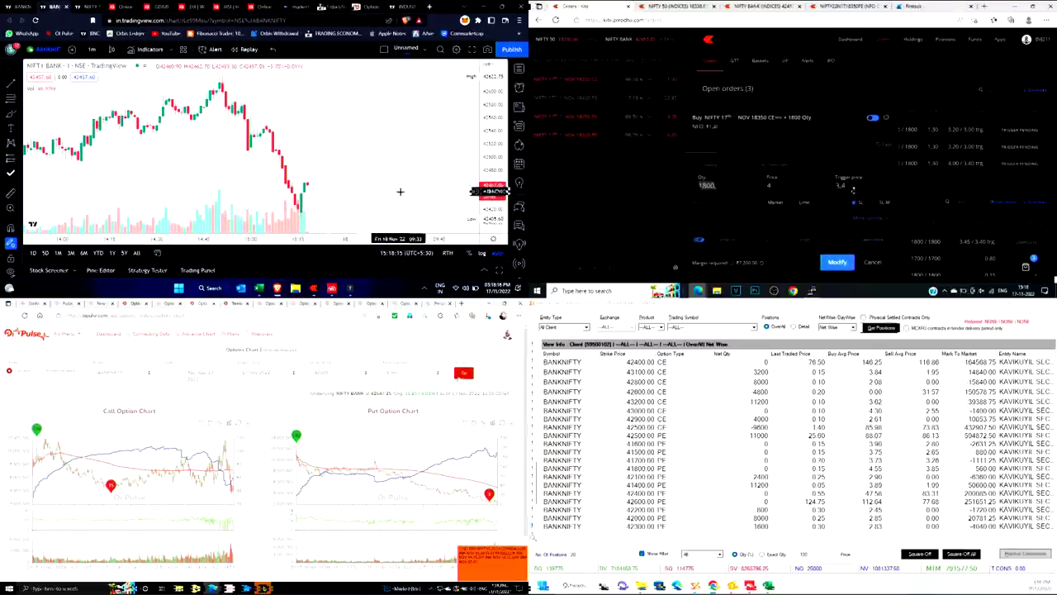
pyautogui.write('2')
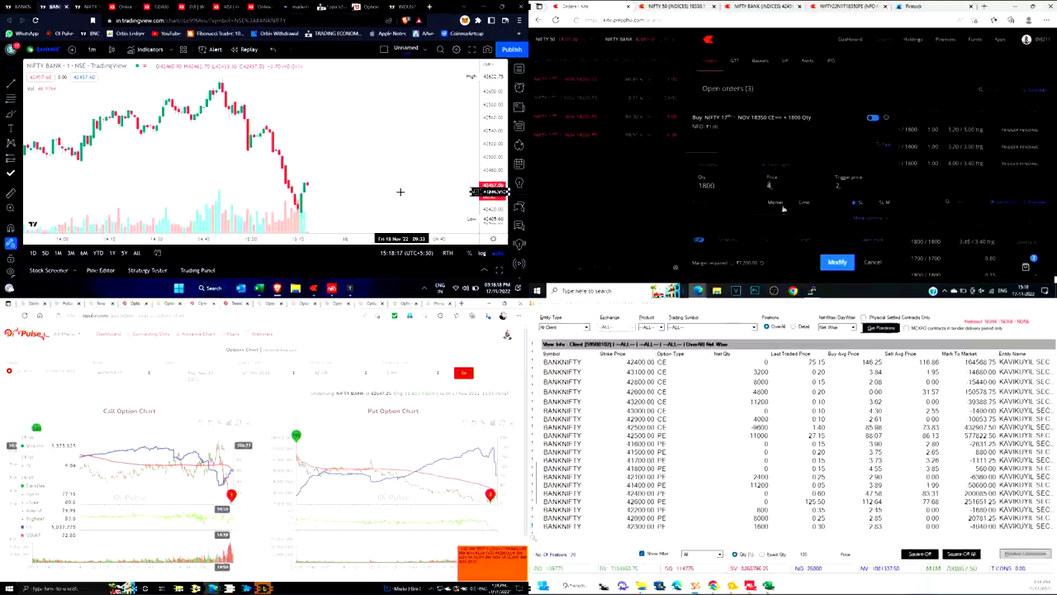
pyautogui.click(868, 262)
# Cancel all three open NIFTY 18350 CE stop-loss buy orders and return to the positions list
pyautogui.click(711, 112)
pyautogui.click(739, 185)
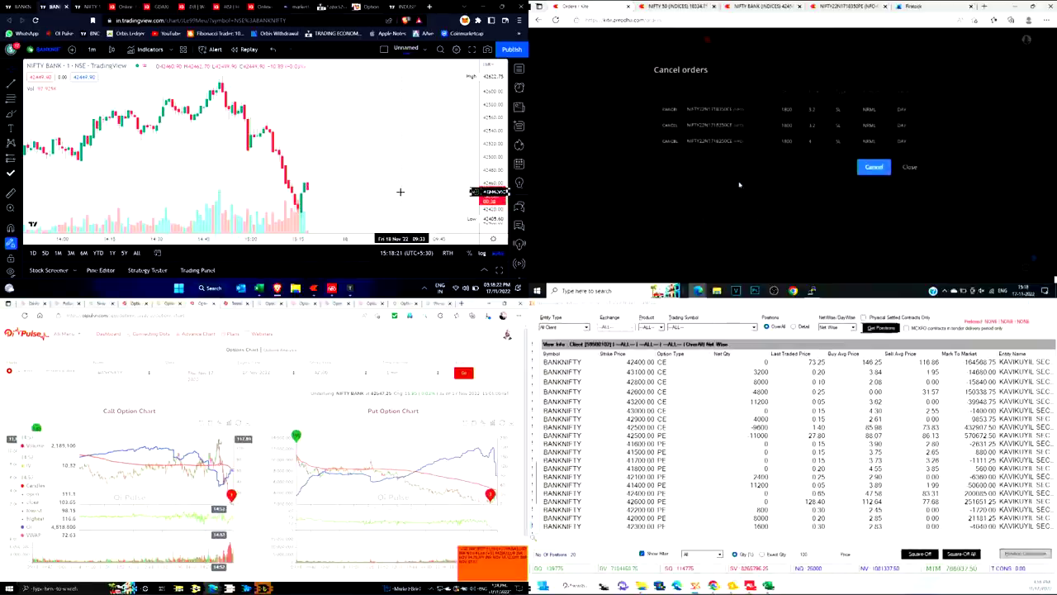
pyautogui.click(874, 166)
pyautogui.click(954, 39)
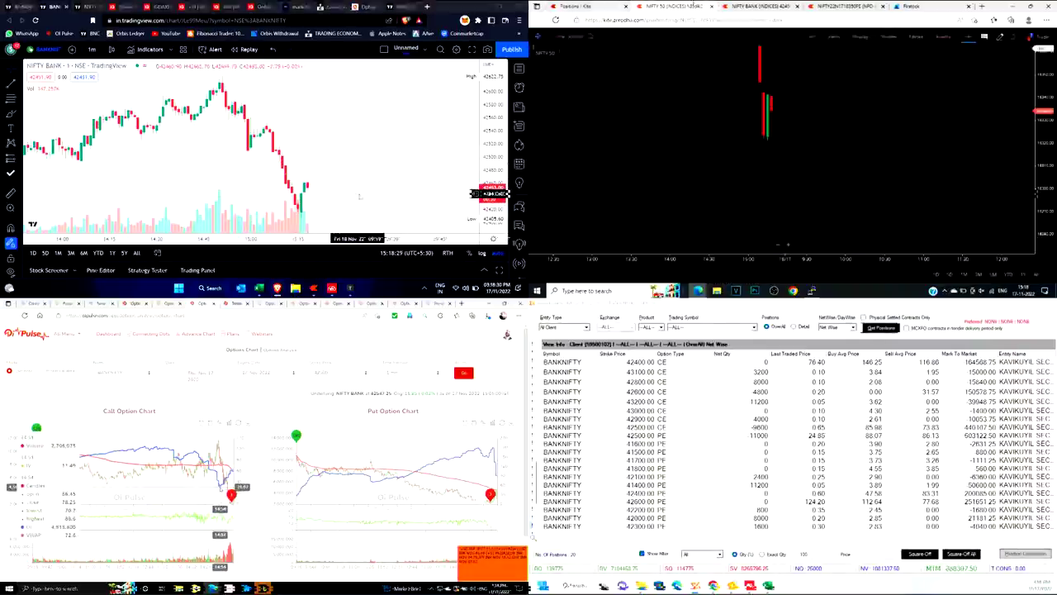
# Place an overnight stop-loss buy order for 1800 NIFTY 17 Nov 18350 CE with price 3 and trigger price 2
pyautogui.hotkey('alt', 'Tab')
pyautogui.hotkey('alt', 'Tab')
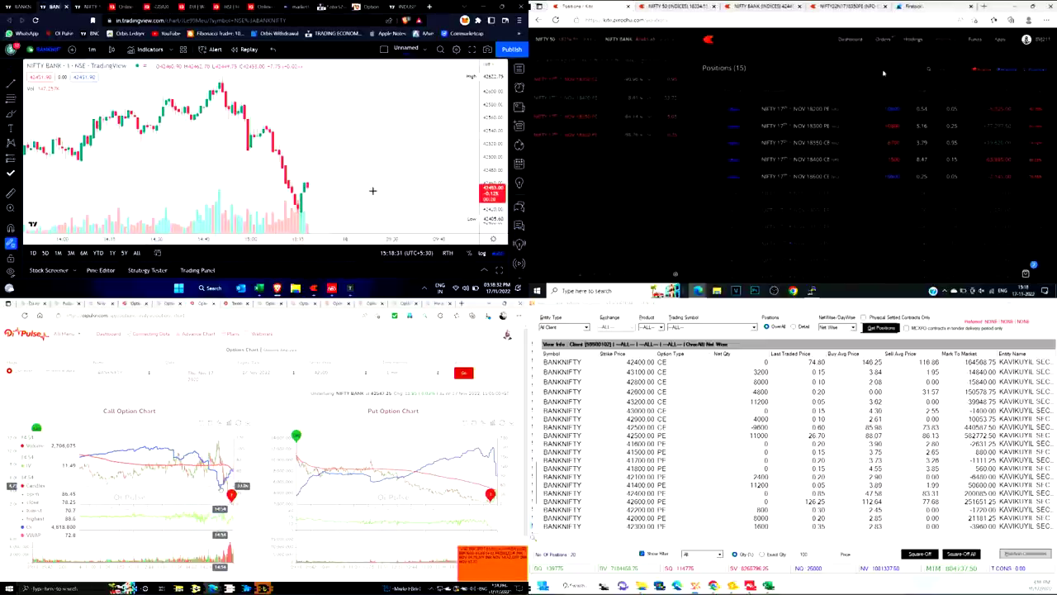
pyautogui.moveTo(371, 191); pyautogui.dragTo(399, 198)
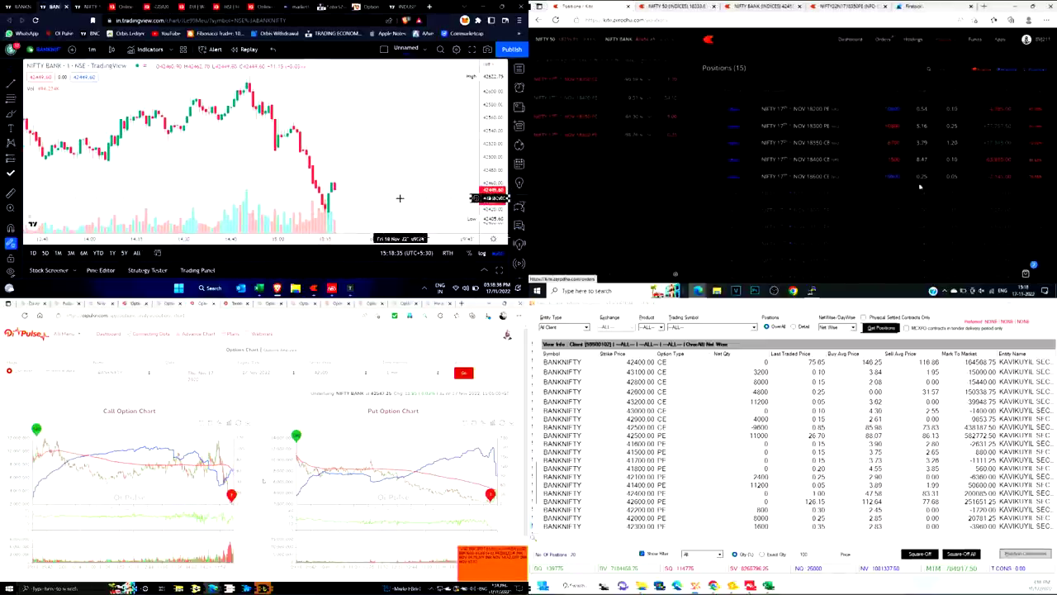
pyautogui.hotkey('alt', 'Tab')
pyautogui.click(859, 142)
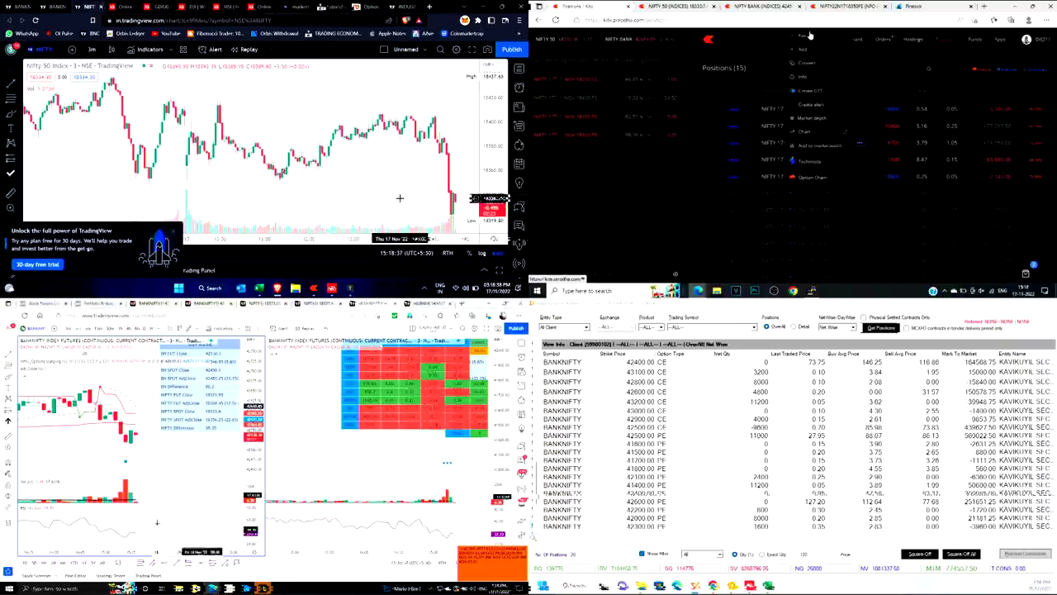
pyautogui.click(810, 36)
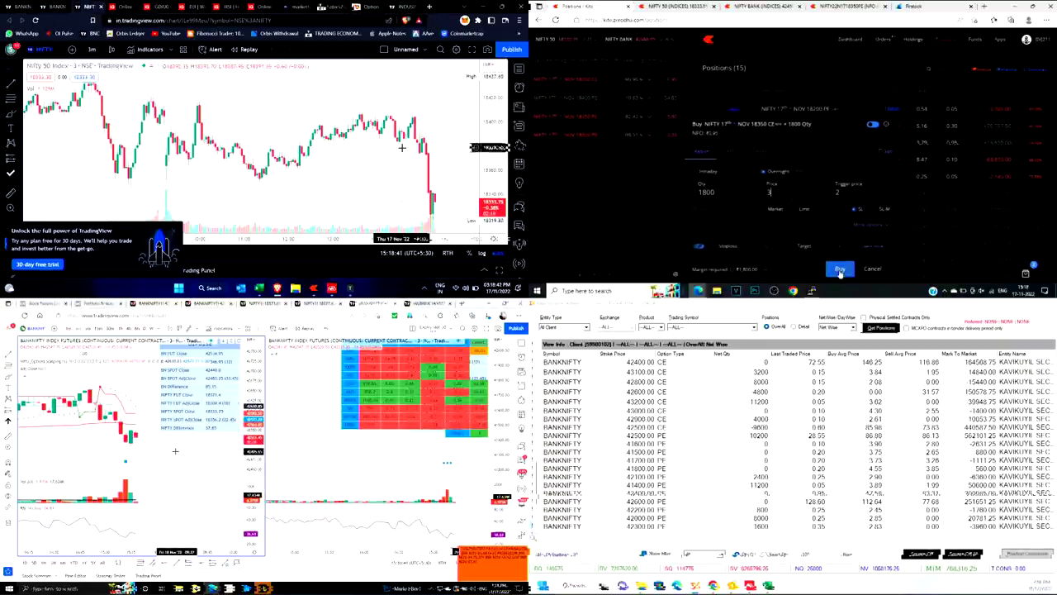
pyautogui.click(840, 271)
# Prepare another overnight stop-loss buy order for 1800 NIFTY 17 Nov 18350 CE with price 2 and trigger price 1.5
pyautogui.hotkey('alt', 'Tab')
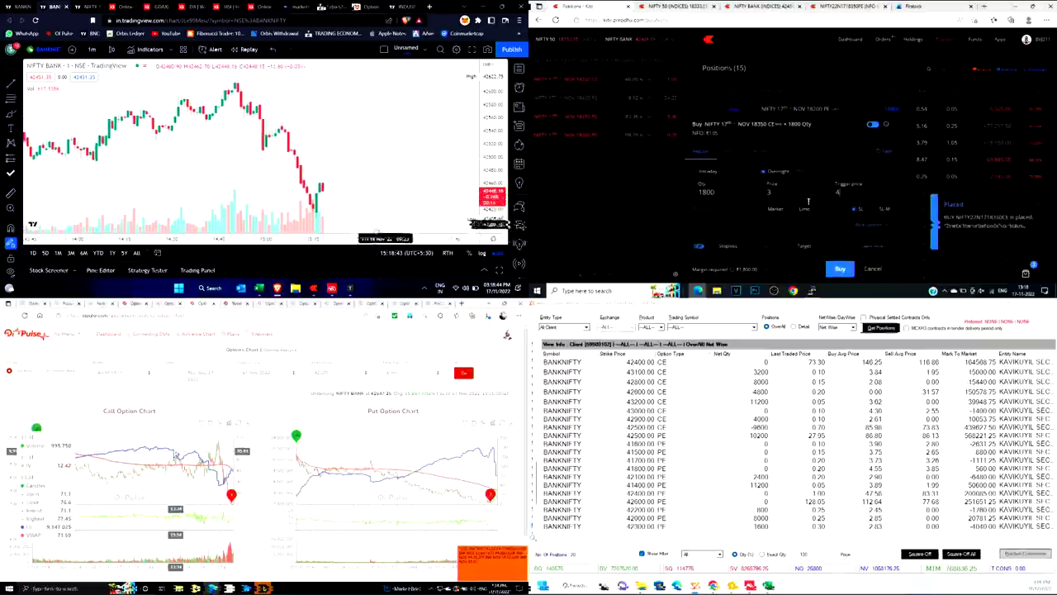
pyautogui.hotkey('alt', 'Tab')
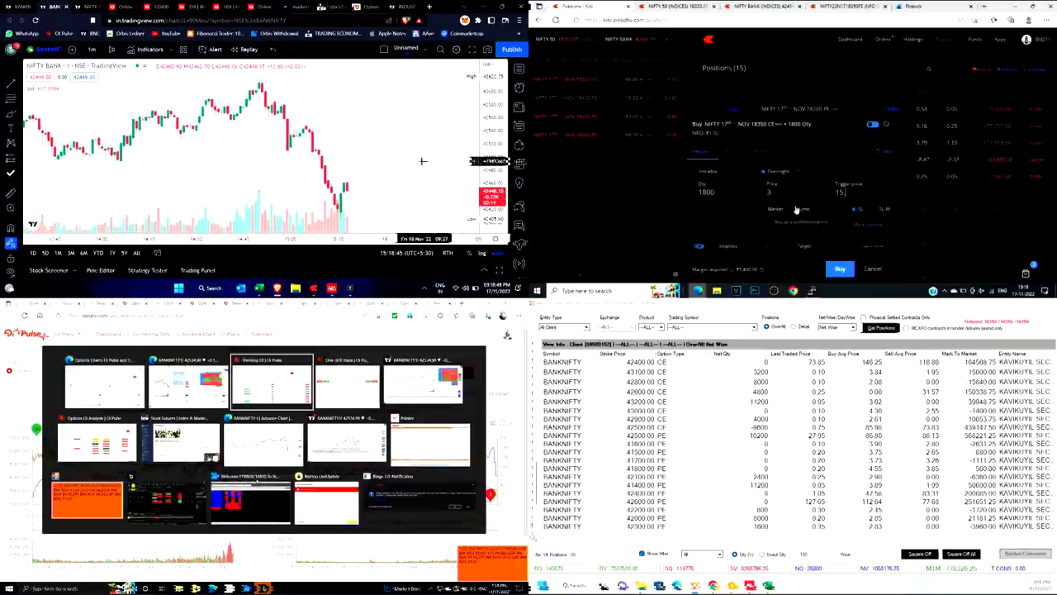
pyautogui.hotkey('alt', 'Tab')
pyautogui.hotkey('alt', 'Tab')
pyautogui.write('5')
pyautogui.hotkey('shift', 'Tab')
pyautogui.write('1')
pyautogui.press('BackSpace')
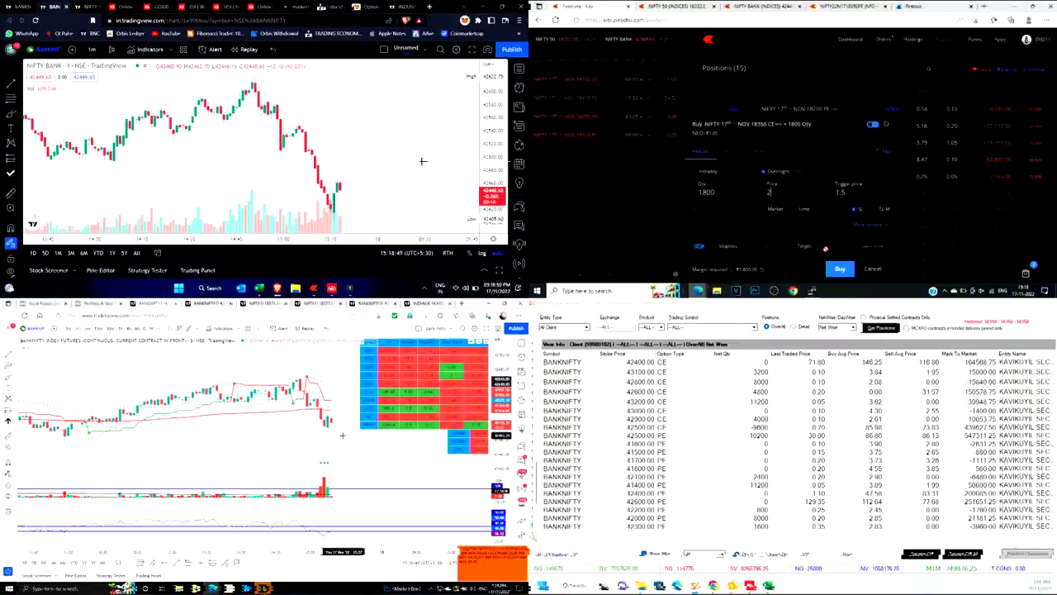
# Check the NIFTY 50 chart, the BANKNIFTY charts and the 42600 PE position while the buy order stays prepared
pyautogui.click(674, 6)
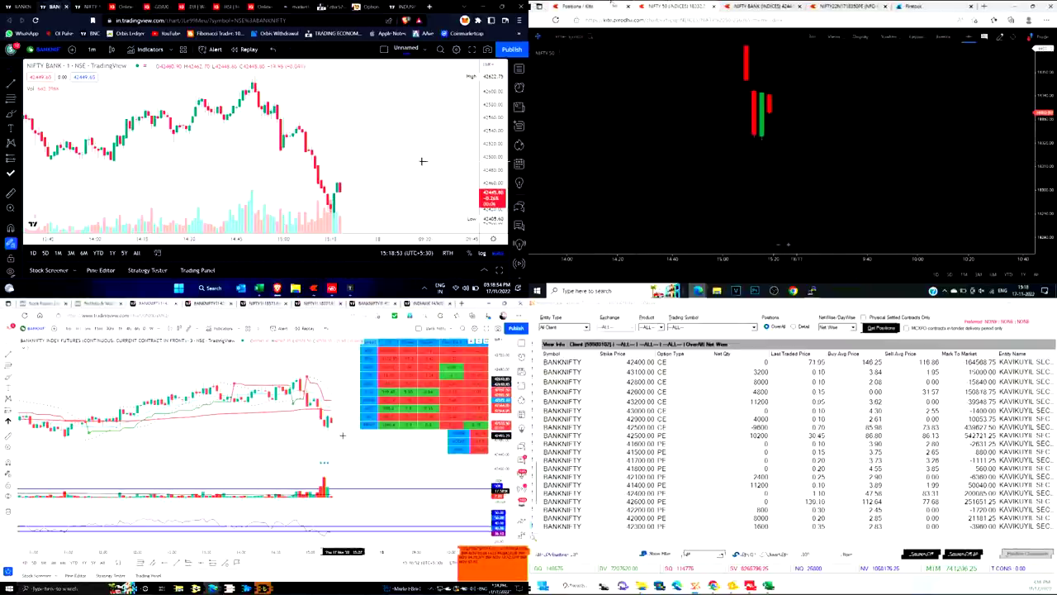
pyautogui.click(580, 7)
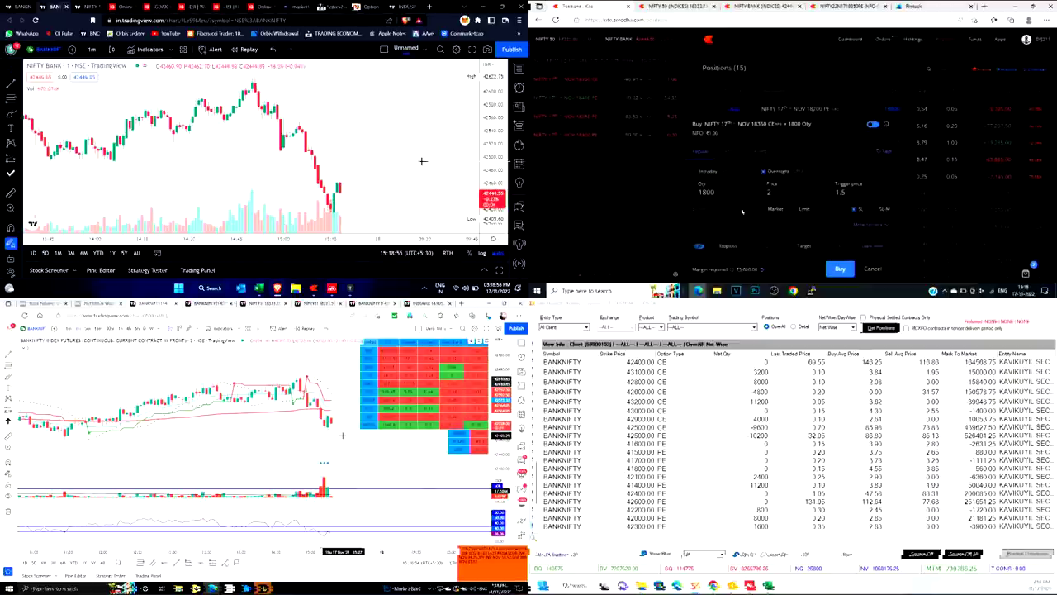
pyautogui.hotkey('alt', 'Tab')
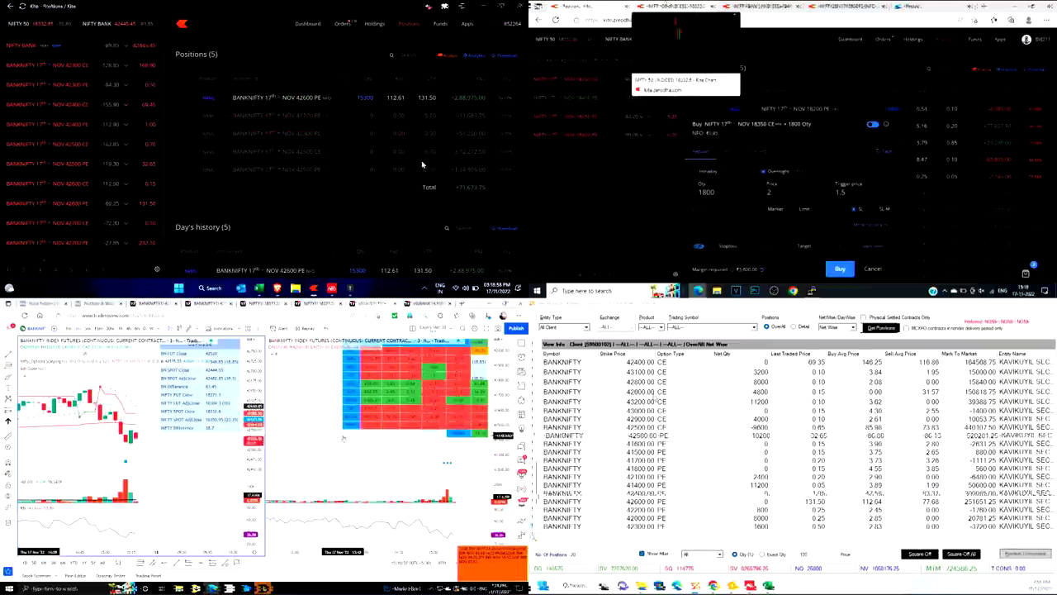
pyautogui.hotkey('alt', 'Tab')
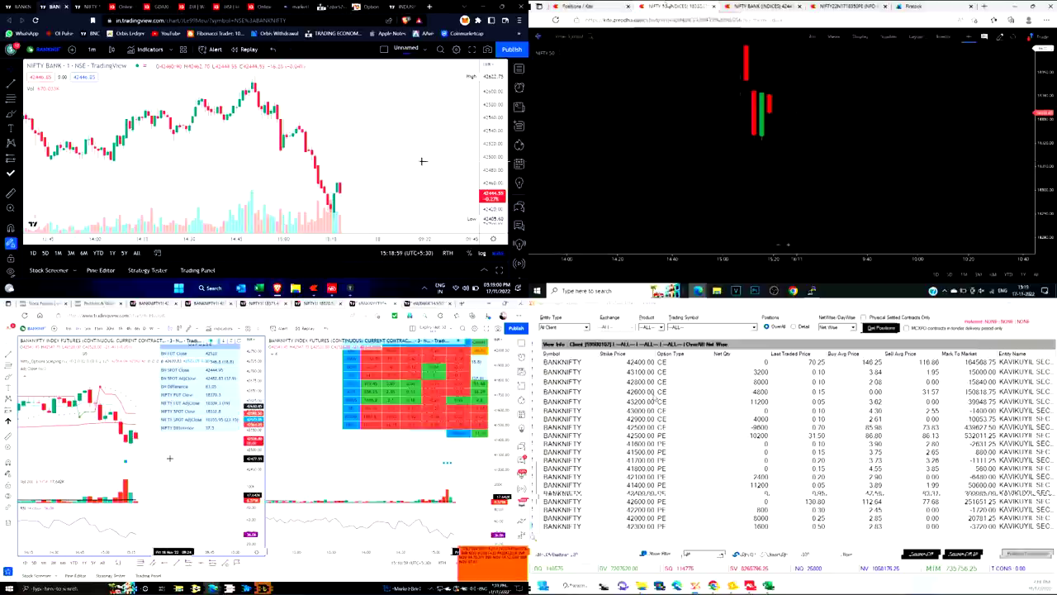
pyautogui.click(587, 7)
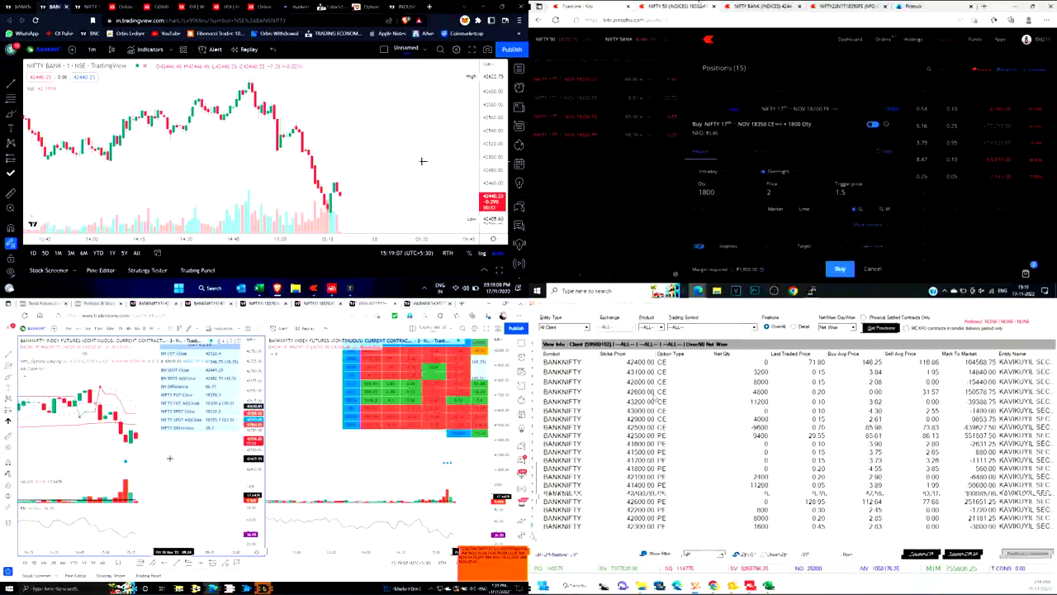
pyautogui.click(700, 6)
pyautogui.hotkey('ctrl', 'Tab')
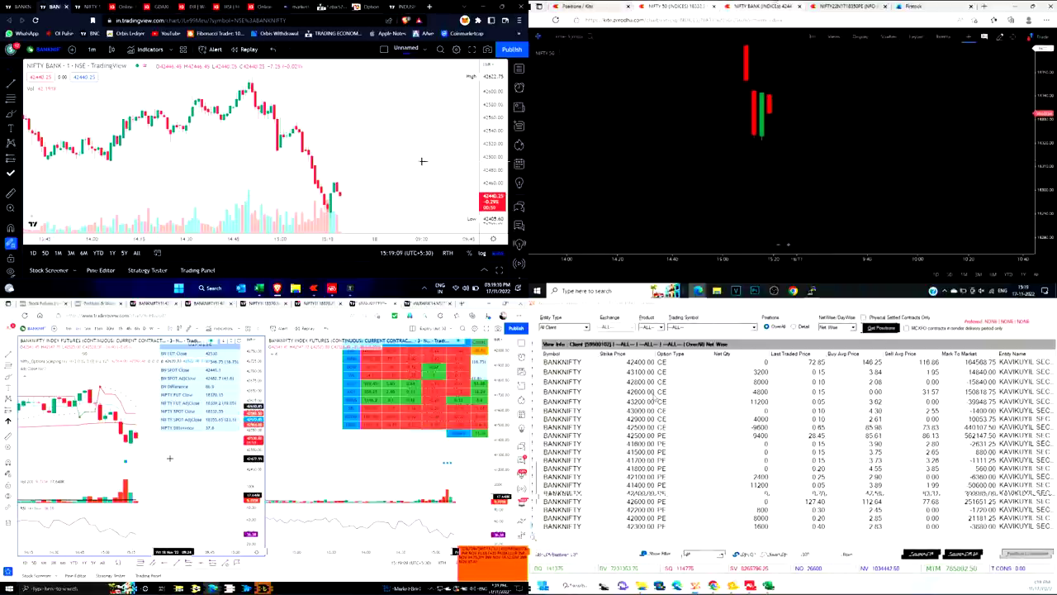
pyautogui.scroll(-4, 837, 164)
pyautogui.click(702, 7)
pyautogui.click(616, 5)
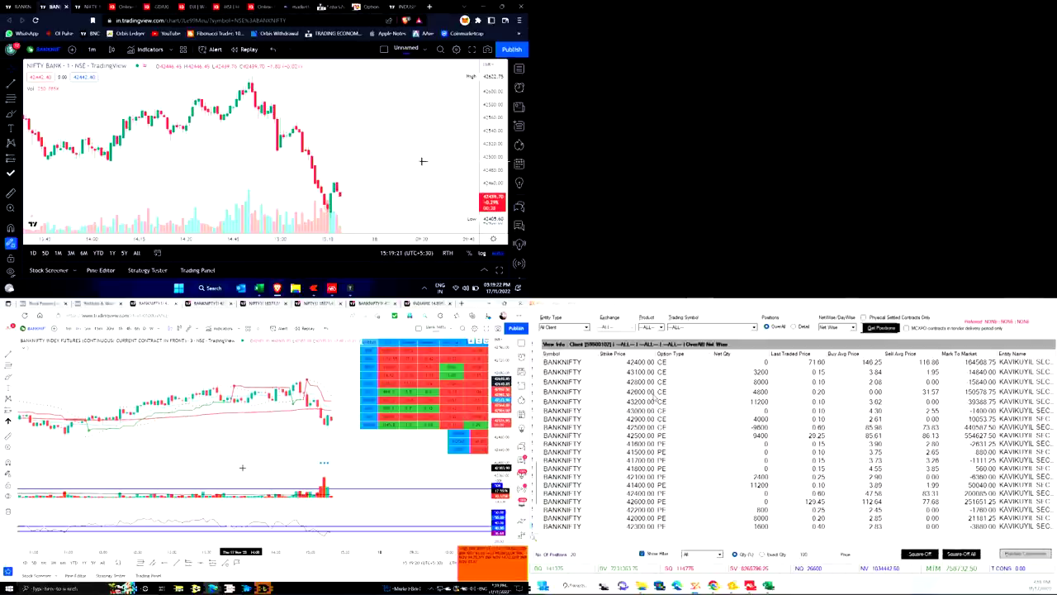
pyautogui.hotkey('alt', 'Tab')
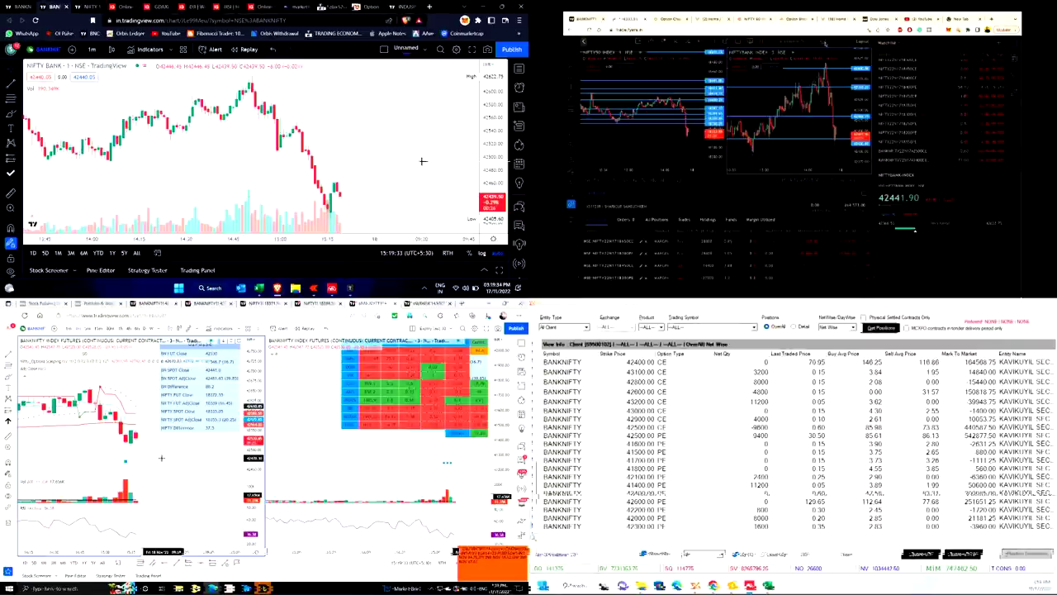
pyautogui.hotkey('alt', 'Tab')
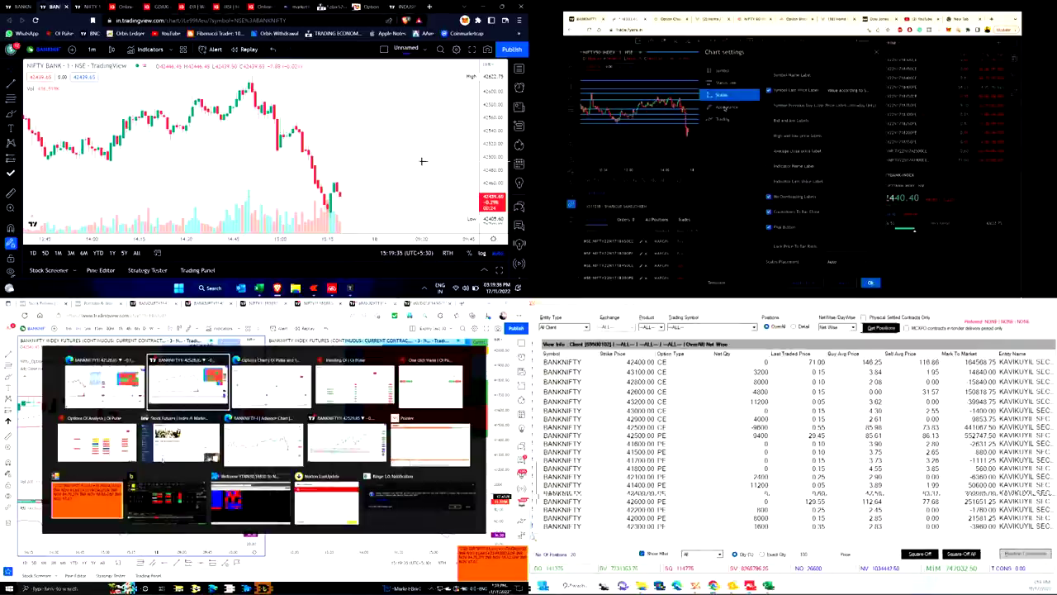
# Review the chart's scales and appearance settings and close them, checking the OI Pulse call and put option charts meanwhile
pyautogui.click(724, 107)
pyautogui.hotkey('alt', 'Tab')
pyautogui.hotkey('alt', 'Tab')
pyautogui.hotkey('alt', 'Tab')
pyautogui.hotkey('alt', 'Tab')
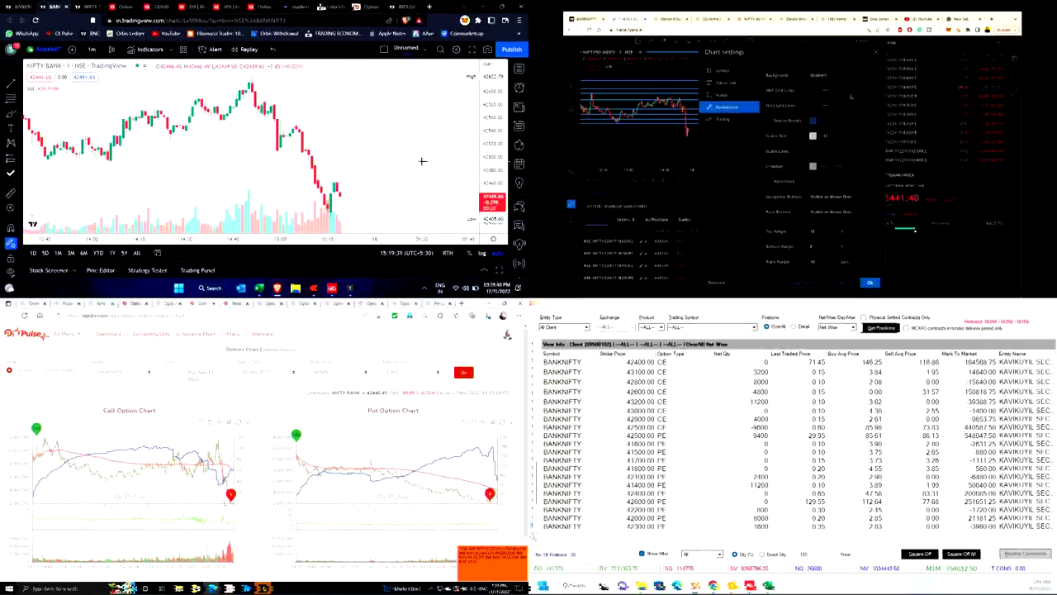
pyautogui.click(724, 71)
pyautogui.click(725, 95)
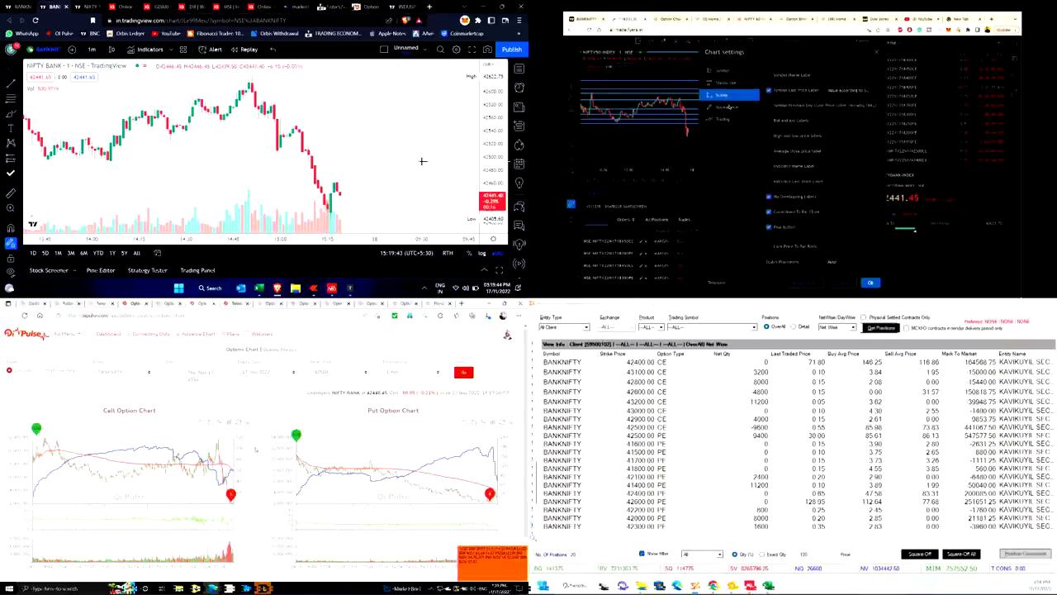
pyautogui.click(729, 107)
pyautogui.scroll(-1, 862, 170)
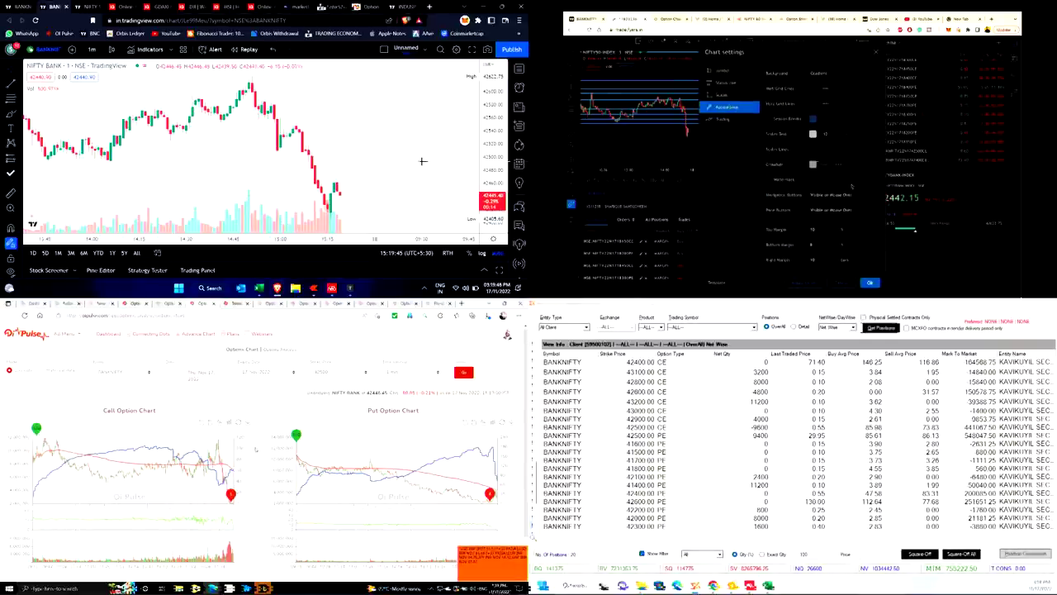
pyautogui.scroll(1, 859, 185)
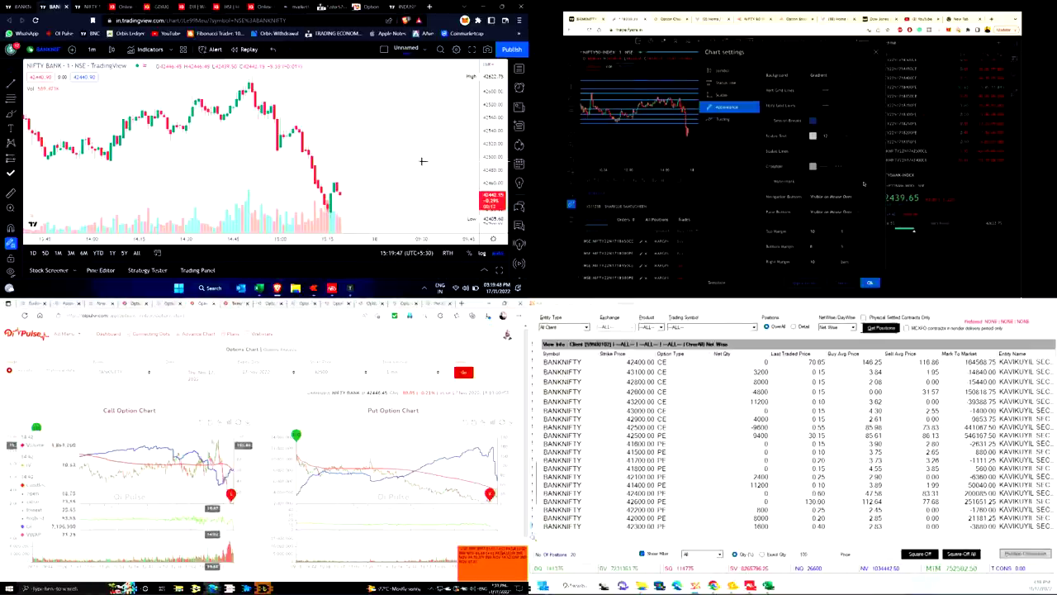
pyautogui.click(876, 52)
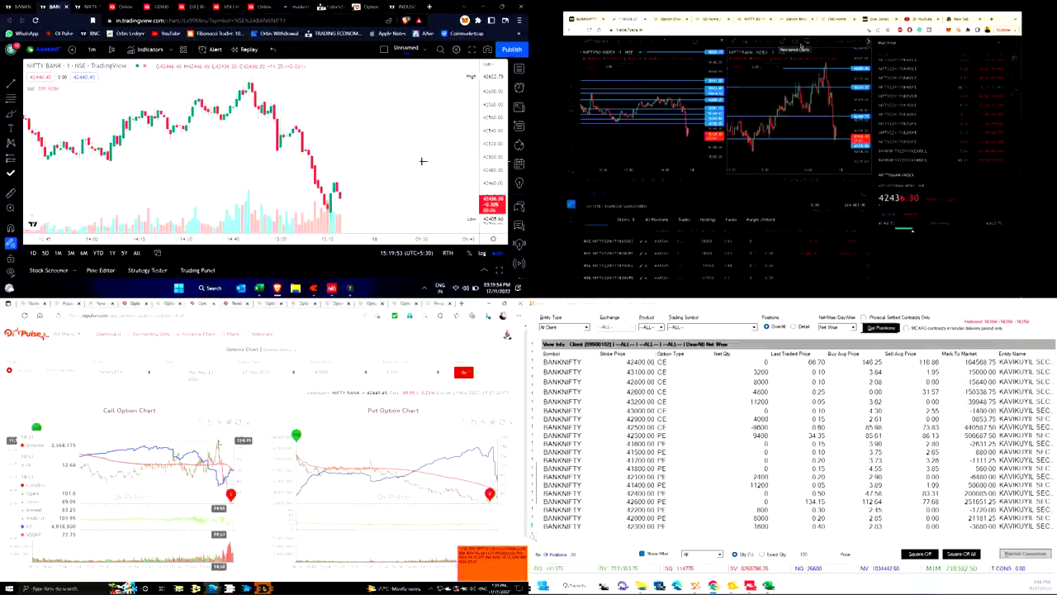
# Examine the BANKNIFTY 17 Nov 42600 PE position in Kite, the 1-minute NIFTY BANK chart and the OI analysis table
pyautogui.hotkey('alt', 'Tab')
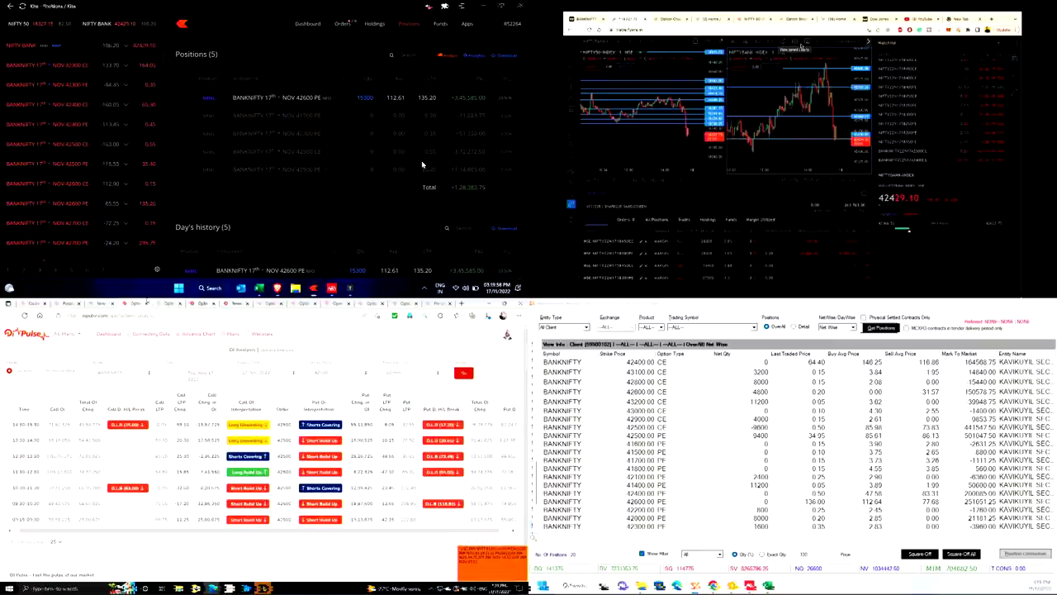
pyautogui.hotkey('alt', 'Tab')
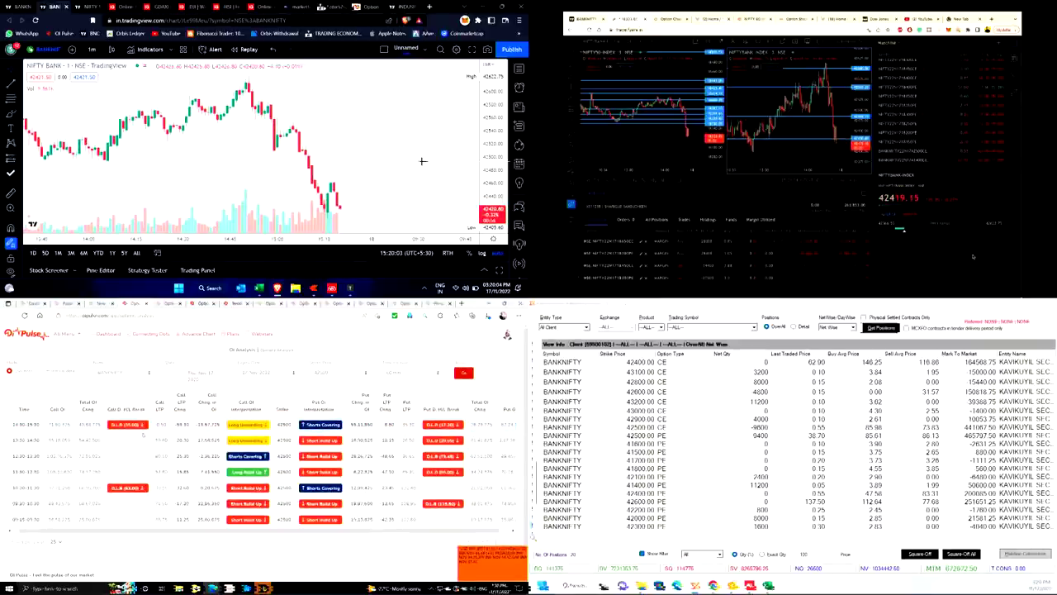
pyautogui.hotkey('alt', 'Tab')
pyautogui.hotkey('alt', 'Tab')
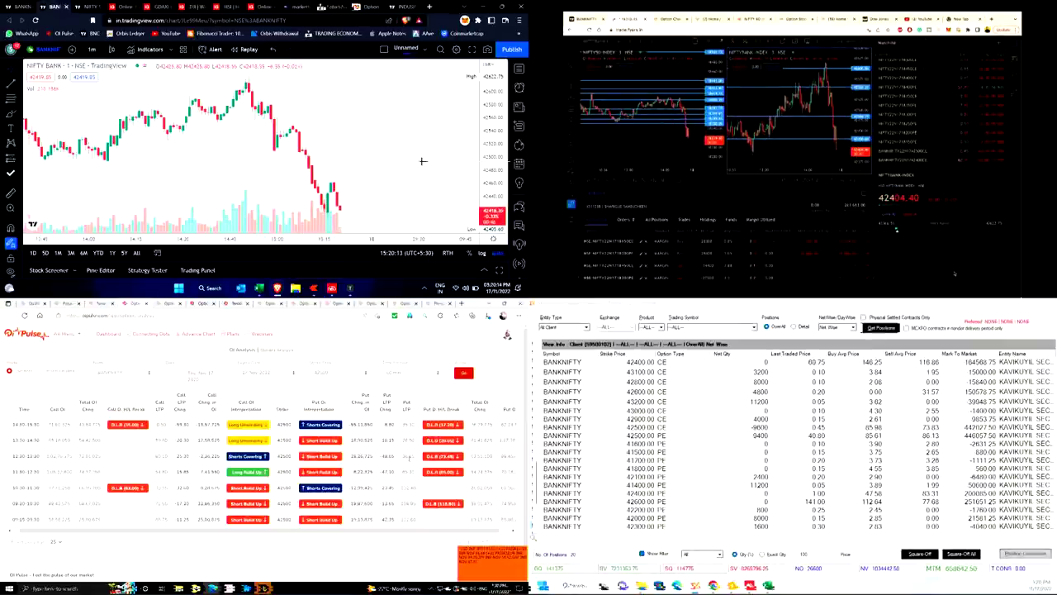
pyautogui.hotkey('alt', 'Tab')
pyautogui.hotkey('alt', 'Tab')
pyautogui.hotkey('alt', 'Tab')
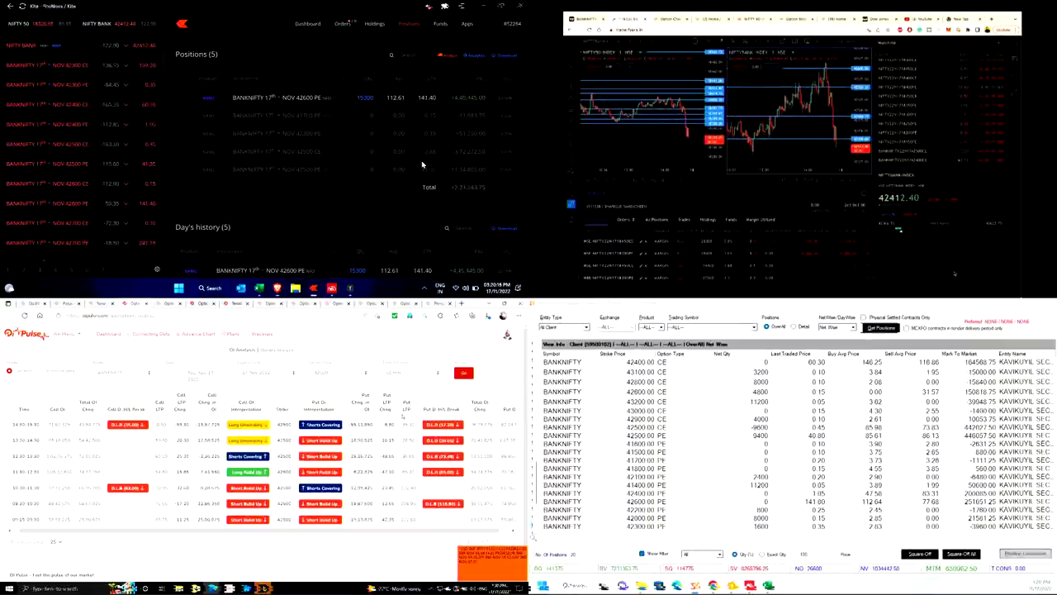
pyautogui.hotkey('alt', 'Tab')
pyautogui.hotkey('alt', 'Tab')
pyautogui.hotkey('alt', 'Tab')
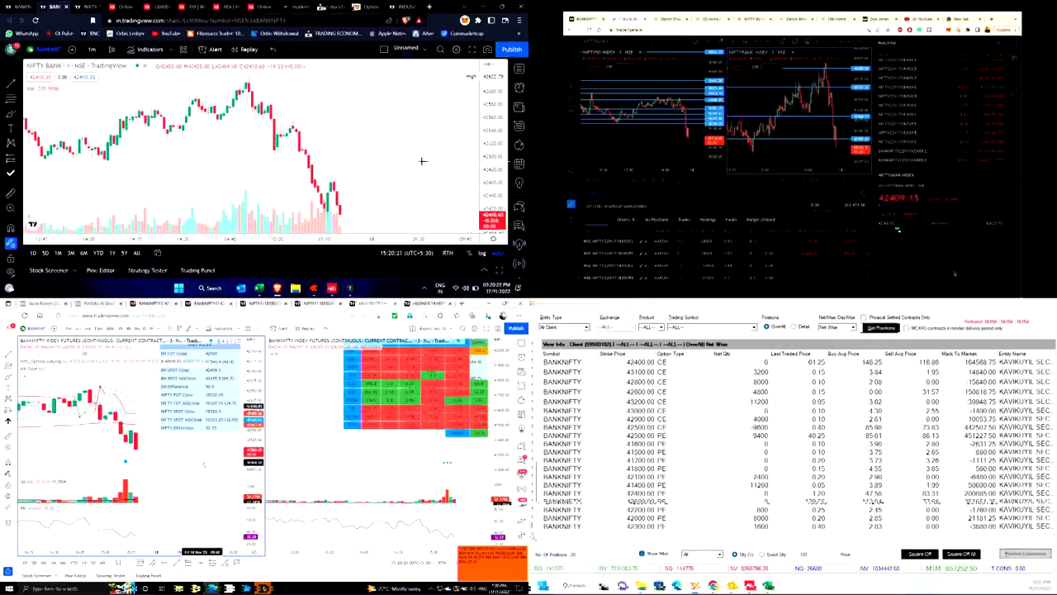
# Compare the OI Pulse option charts with the BANKNIFTY futures chart, and view and close the trading chart's appearance settings
pyautogui.hotkey('alt', 'Tab')
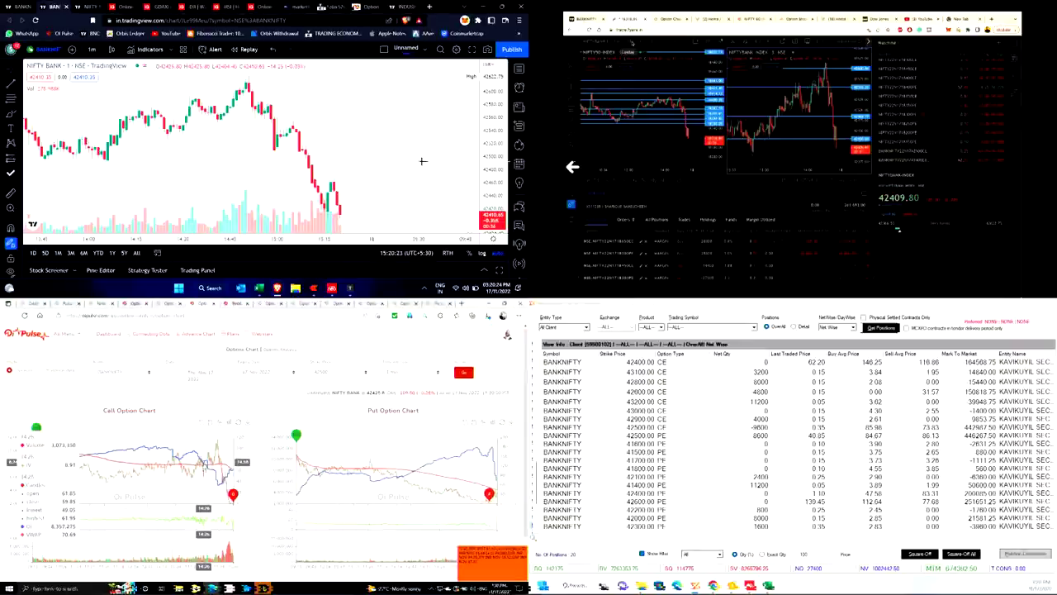
pyautogui.hotkey('alt', 'Tab')
pyautogui.hotkey('alt', 'Tab')
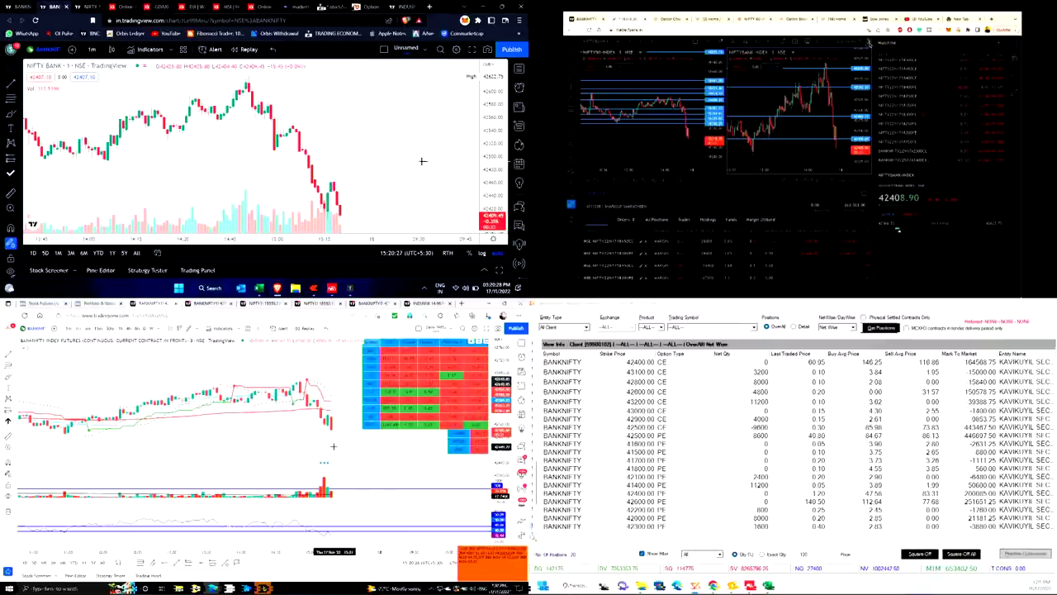
pyautogui.click(823, 47)
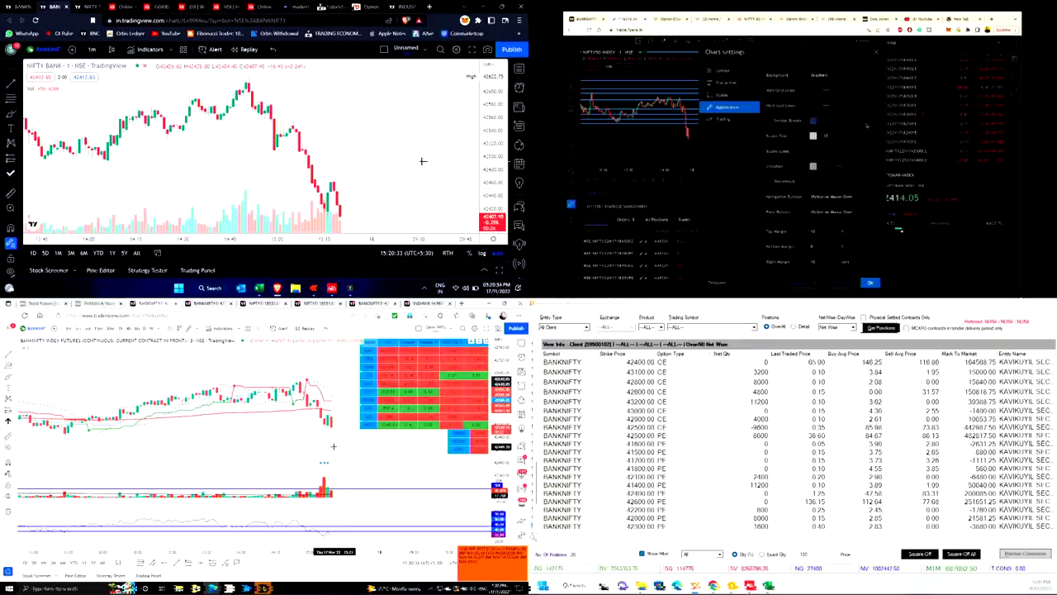
pyautogui.click(877, 56)
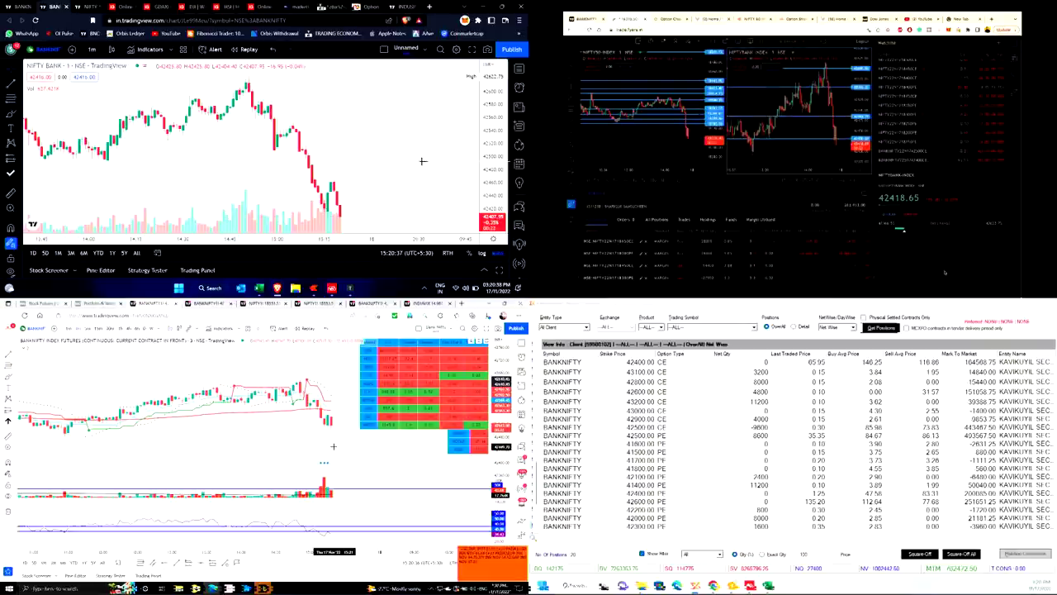
# Place the prepared 18350 call basket orders and close the basket, checking the BANKNIFTY 42600 PE position in Kite meanwhile
pyautogui.hotkey('alt', 'Tab')
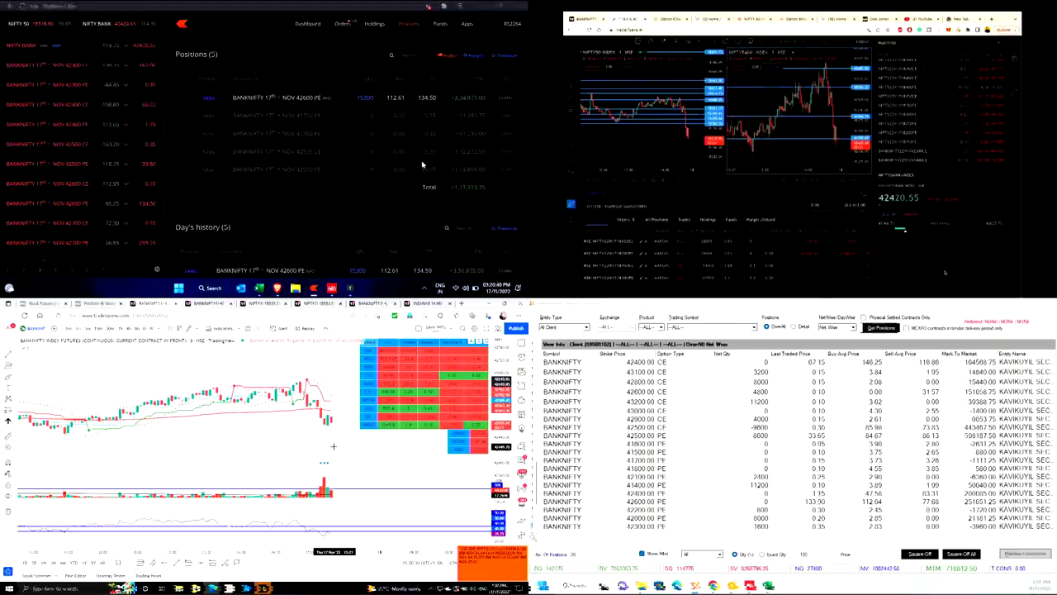
pyautogui.hotkey('alt', 'Tab')
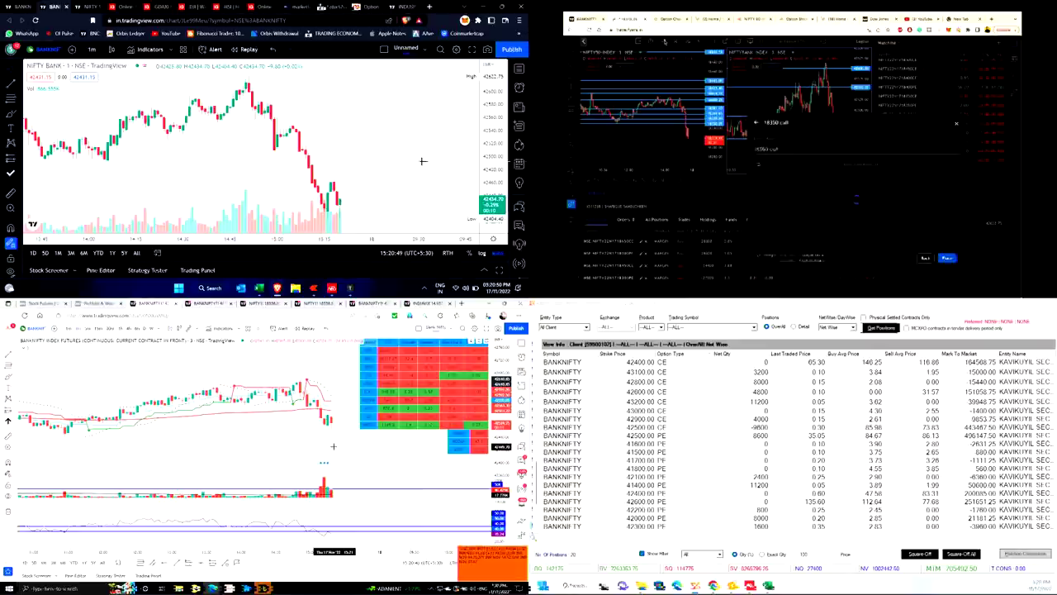
pyautogui.click(946, 260)
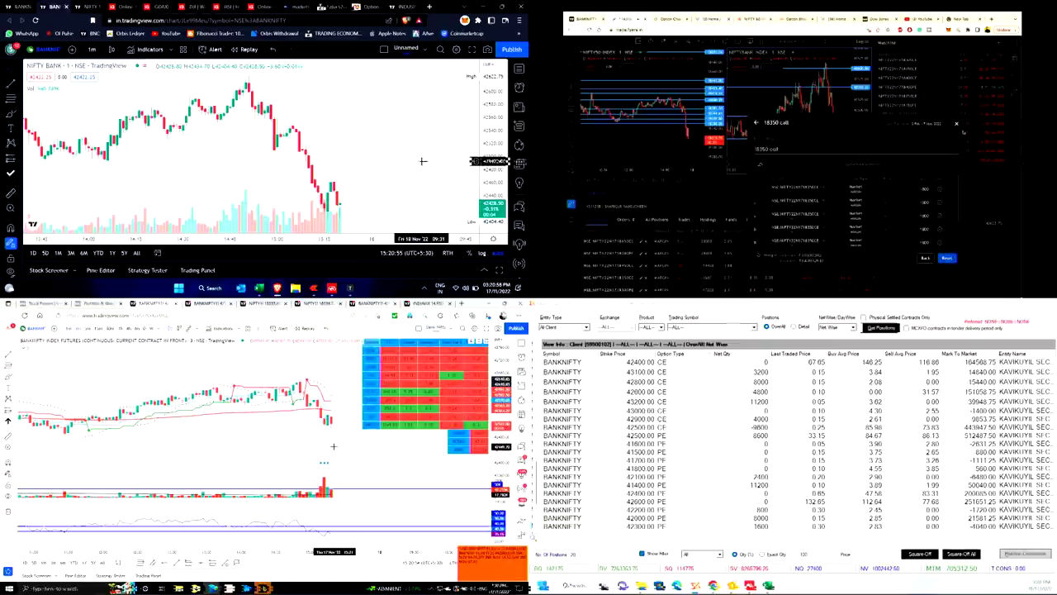
pyautogui.click(957, 125)
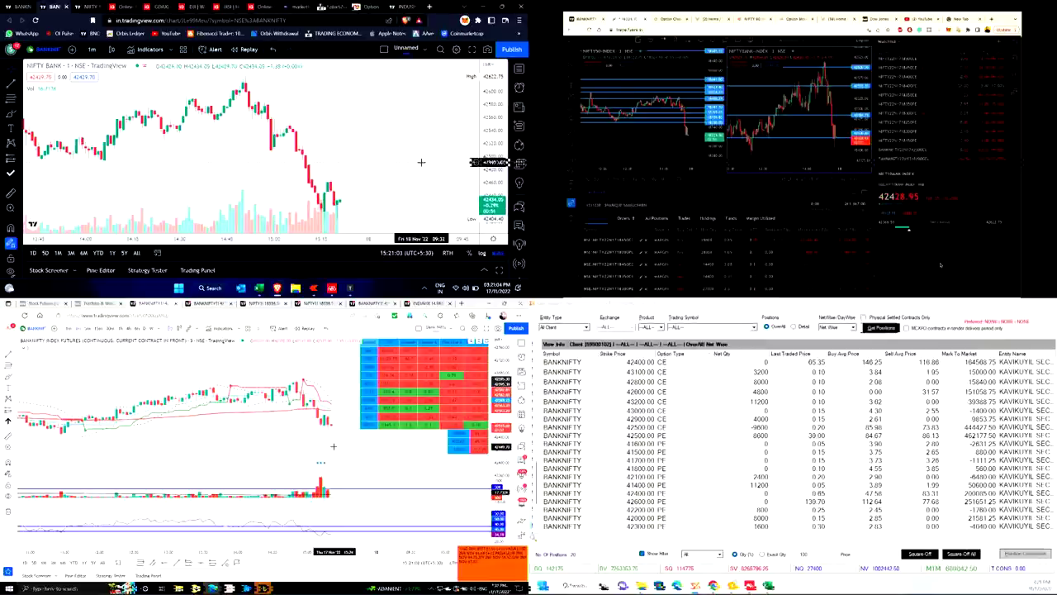
# Check the BANKNIFTY 42600 PE position in Kite and Kotak Neo against the 1-minute NIFTY BANK and BANKNIFTY futures charts
pyautogui.hotkey('alt', 'Tab')
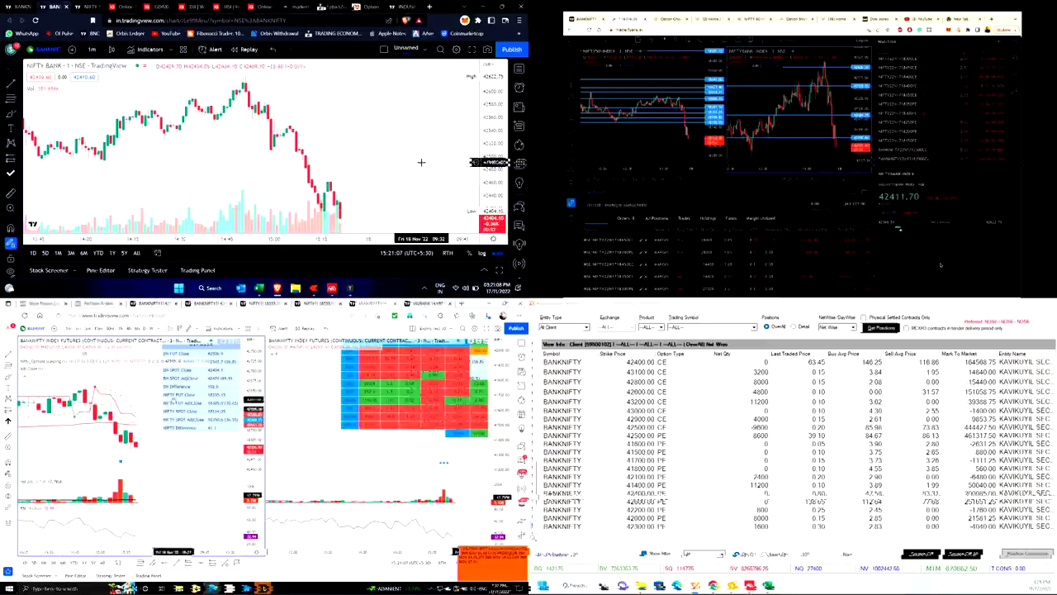
pyautogui.hotkey('alt', 'Tab')
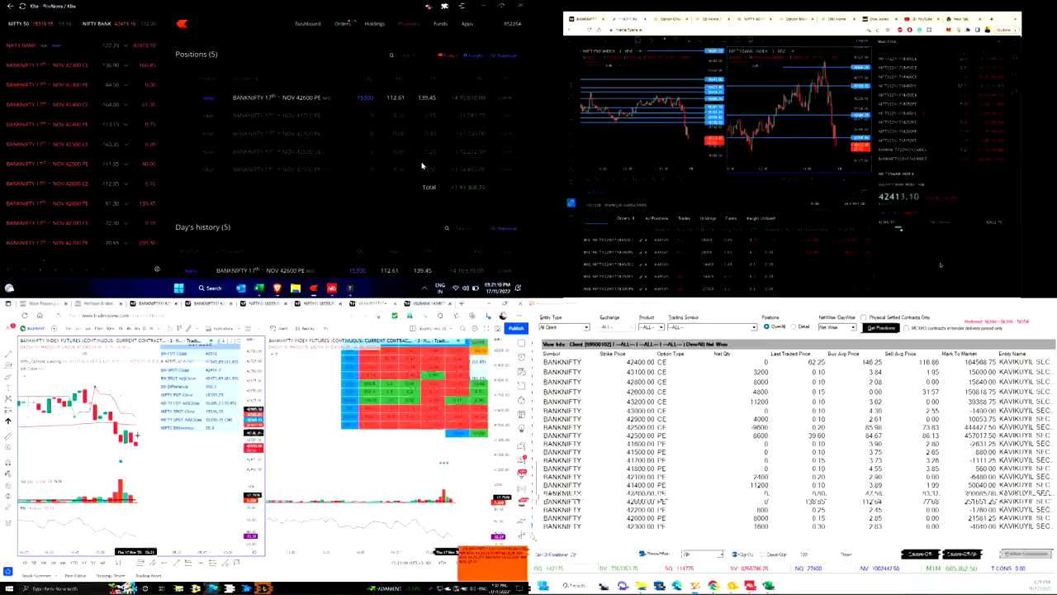
pyautogui.hotkey('alt', 'Tab')
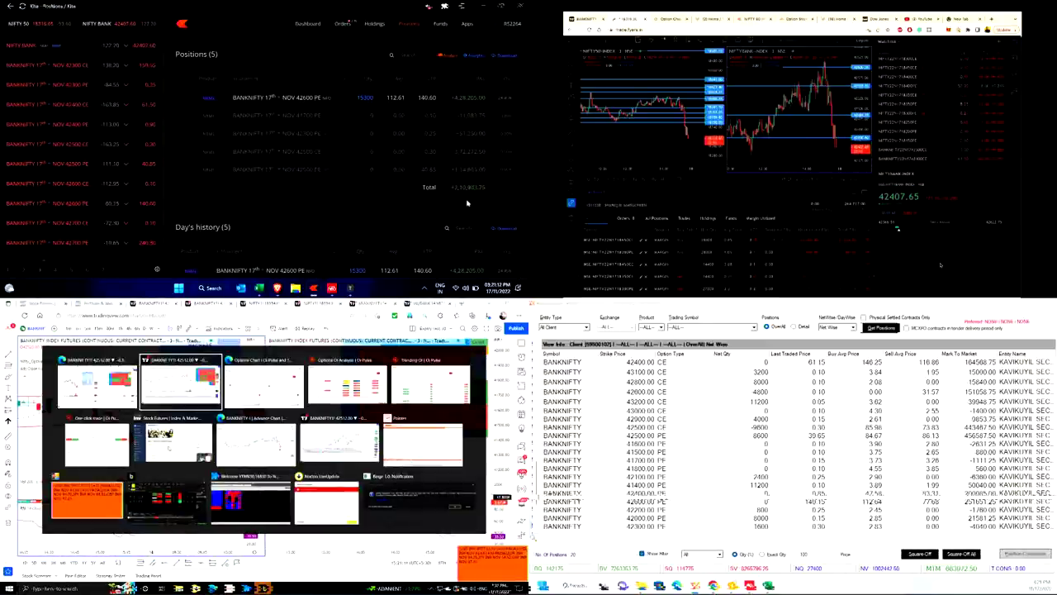
pyautogui.hotkey('alt', 'Tab')
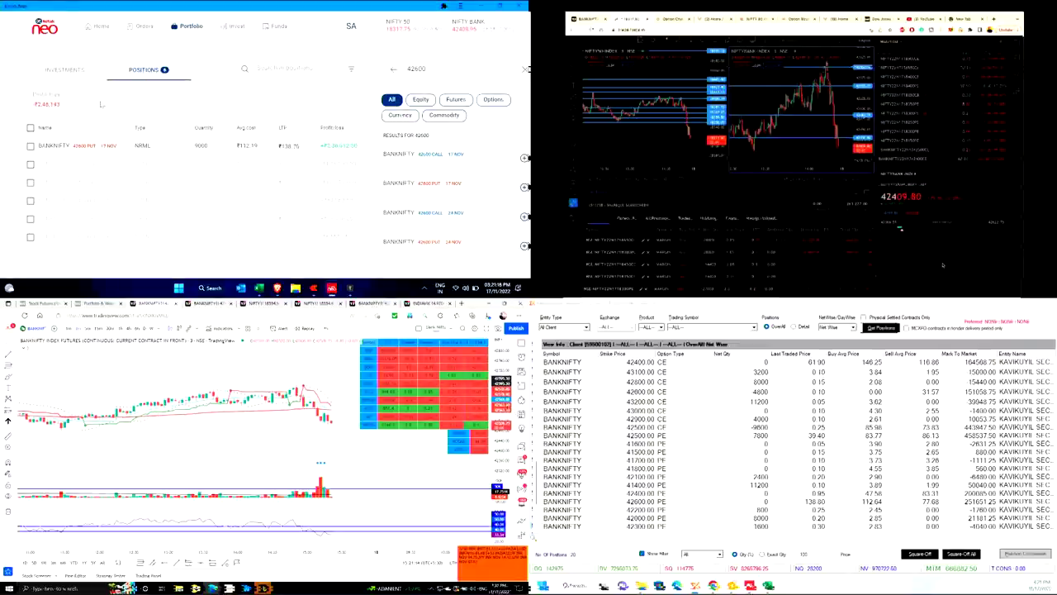
pyautogui.hotkey('alt', 'Tab')
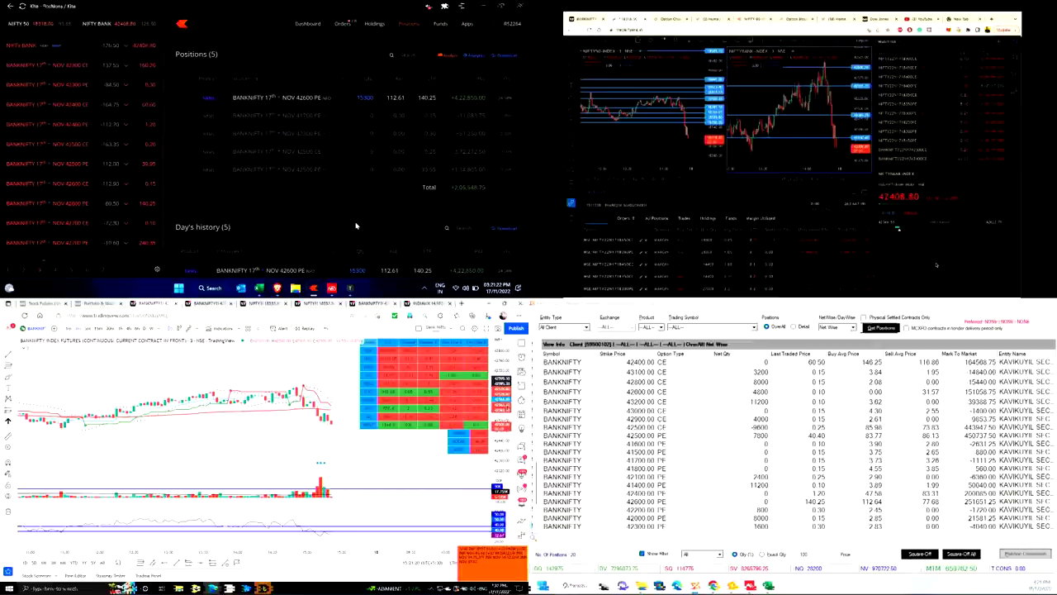
pyautogui.hotkey('alt', 'Tab')
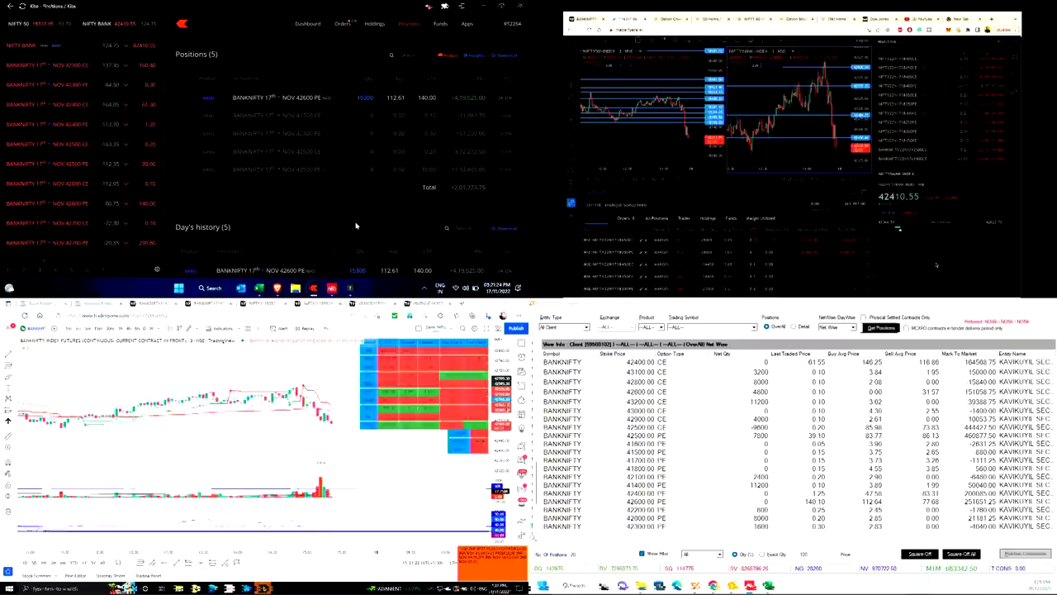
pyautogui.hotkey('alt', 'Tab')
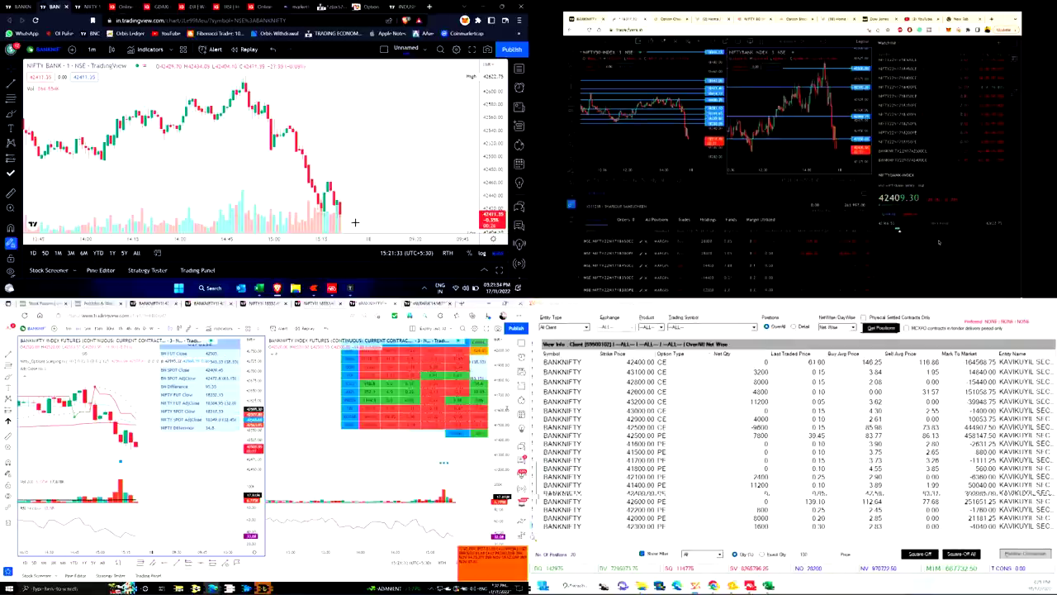
pyautogui.hotkey('alt', 'Tab')
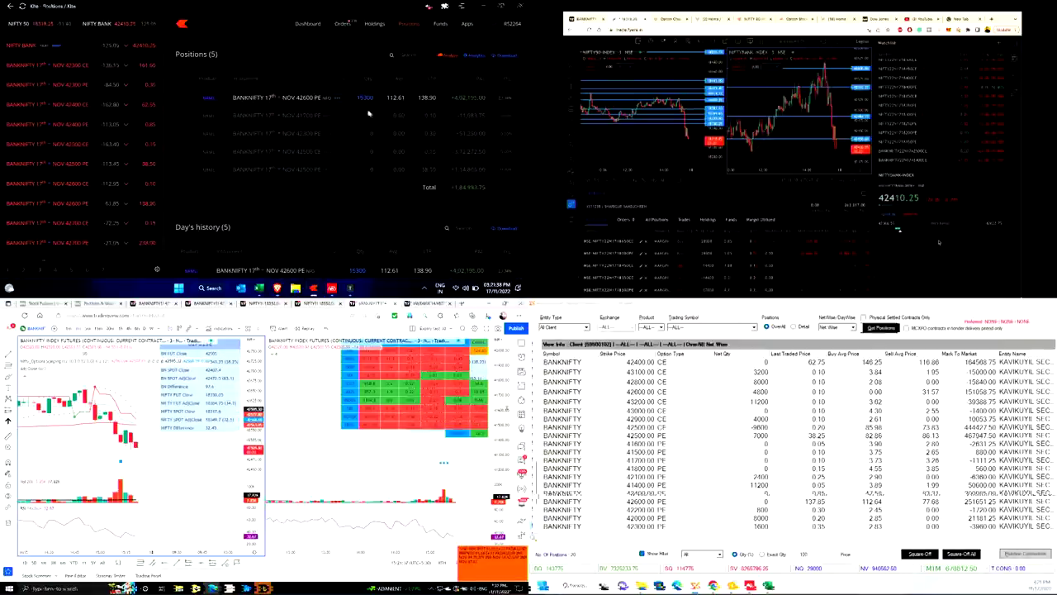
pyautogui.click(336, 100)
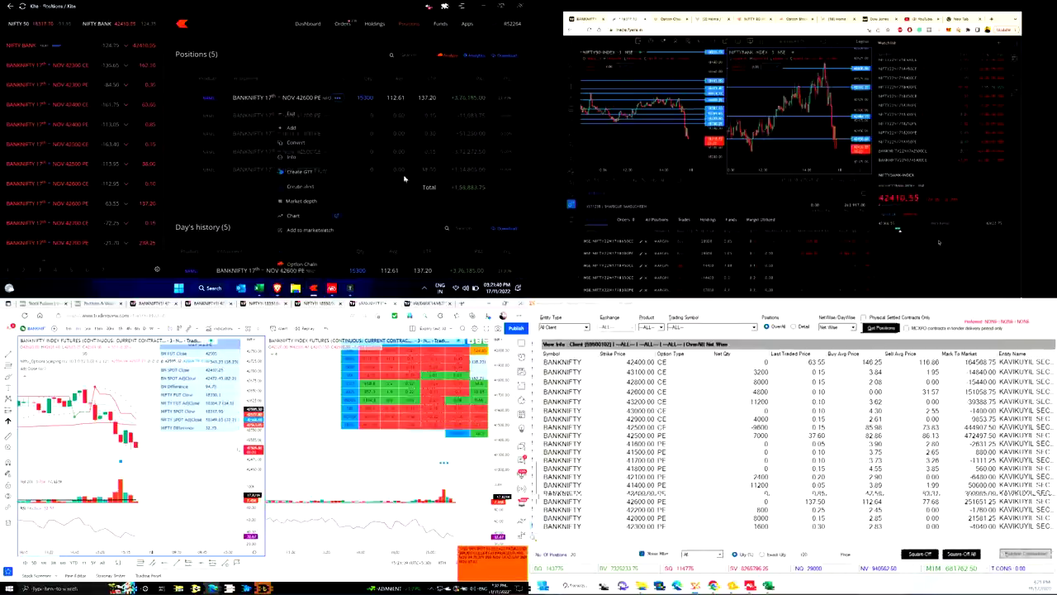
pyautogui.hotkey('alt', 'Tab')
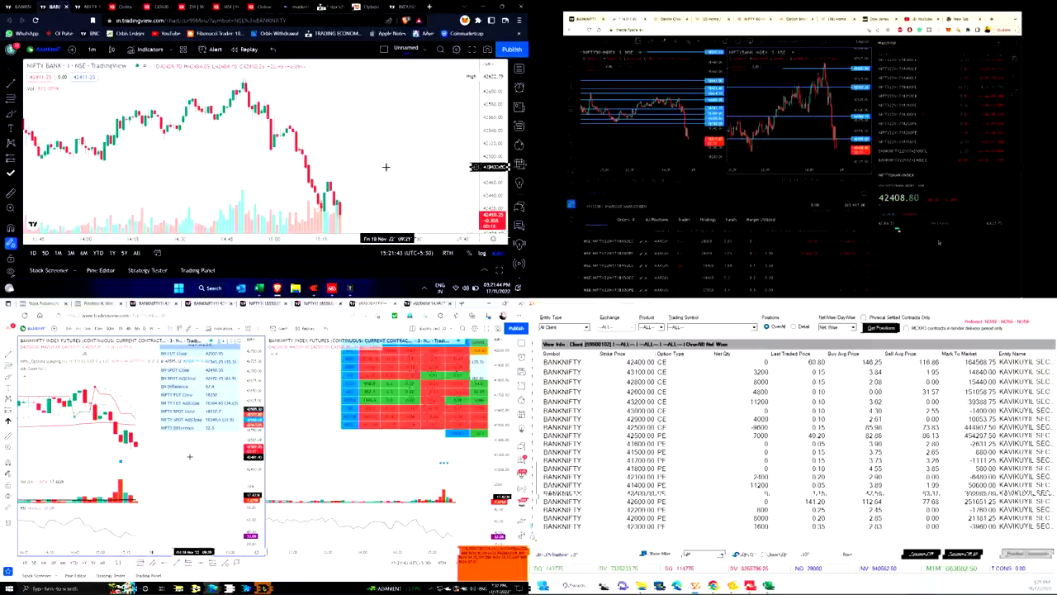
# Examine the OI Pulse options OI analysis table and return to the 3-minute BANKNIFTY futures chart
pyautogui.hotkey('alt', 'Tab')
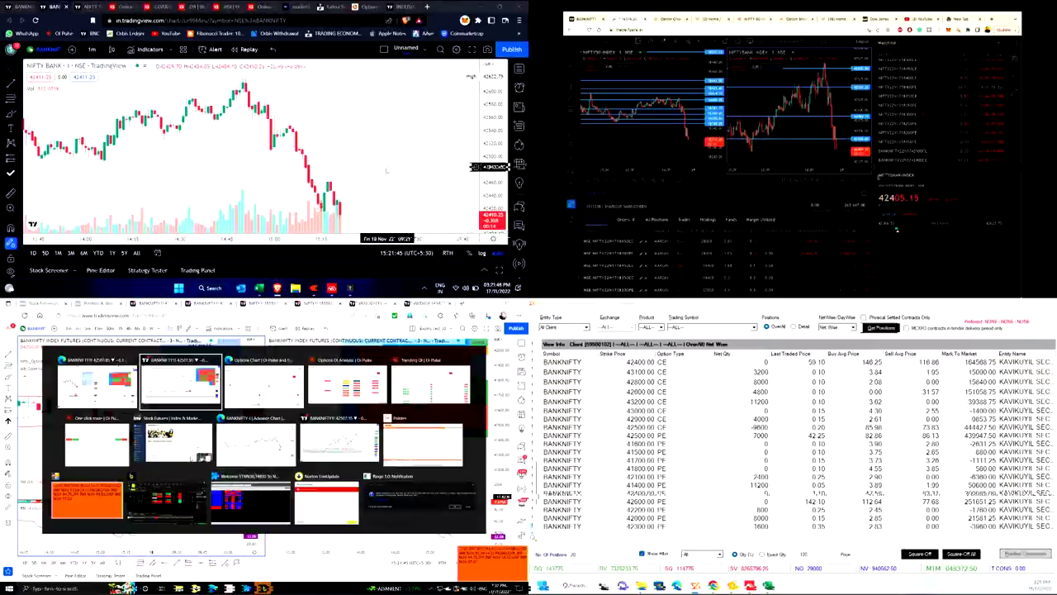
pyautogui.hotkey('alt', 'Tab')
pyautogui.hotkey('alt', 'Tab')
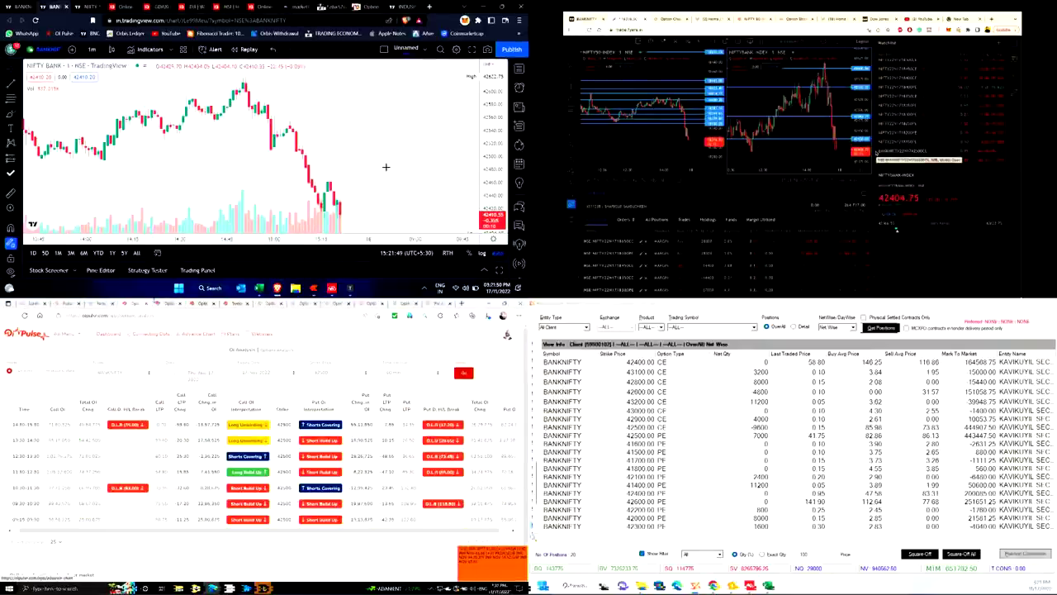
pyautogui.hotkey('ctrl', 'Tab')
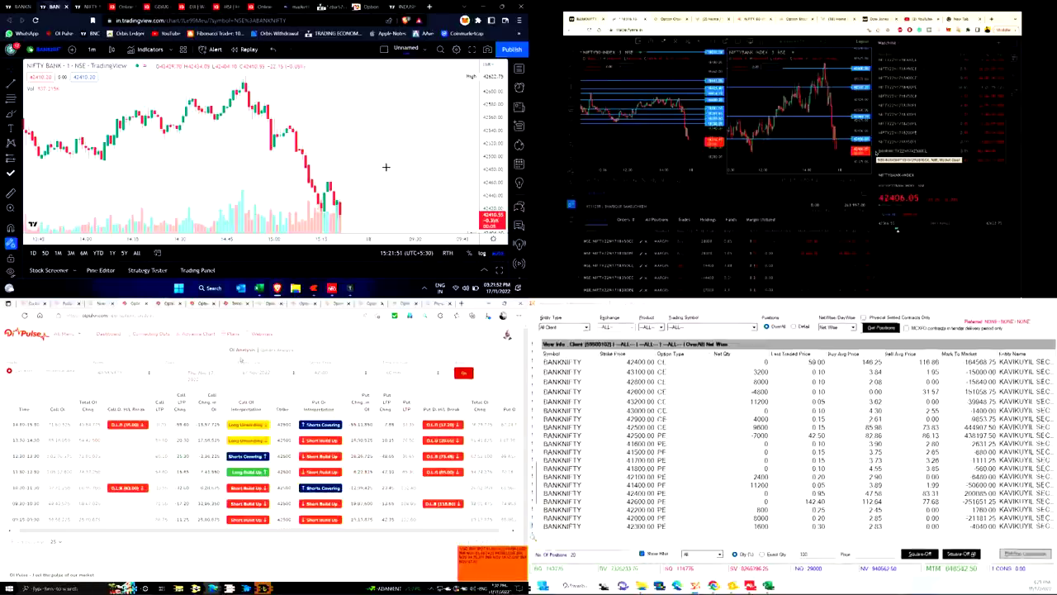
pyautogui.hotkey('alt', 'Tab')
pyautogui.hotkey('alt', 'Tab')
pyautogui.hotkey('alt', 'Tab')
pyautogui.hotkey('alt', 'Tab')
pyautogui.hotkey('alt', 'shift', 'Tab')
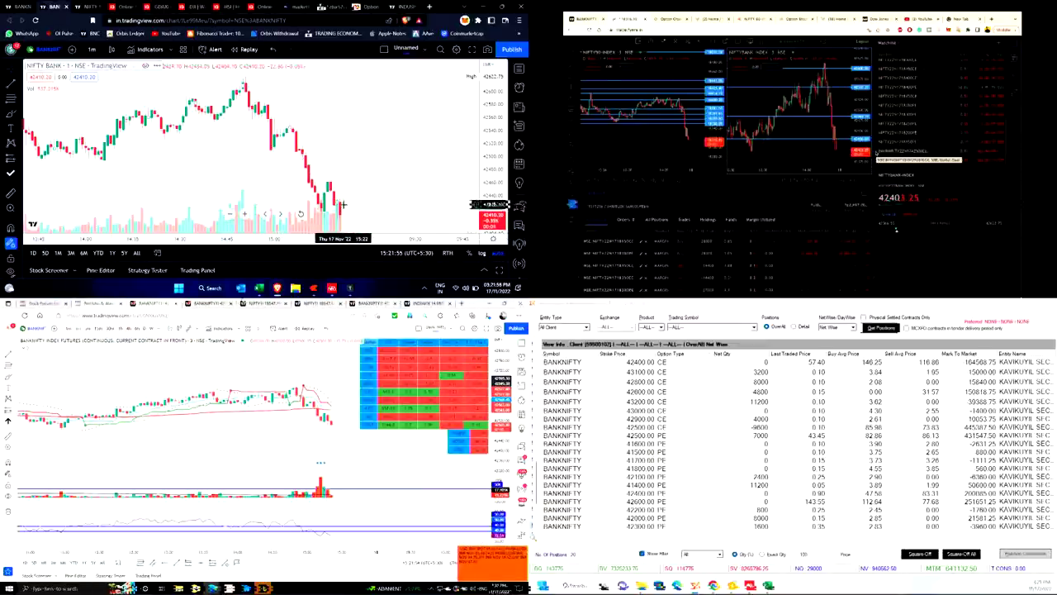
# Compare the daily and 3-minute BANKNIFTY futures charts, review the trading chart's settings, and recheck the 42600 PE position in Kite
pyautogui.hotkey('ctrl', 'Tab')
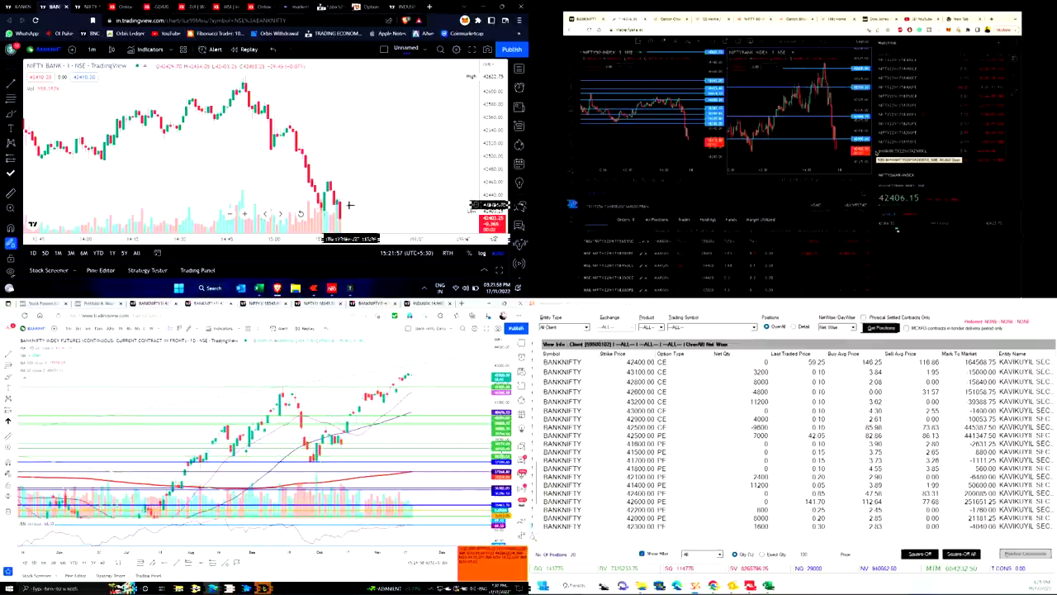
pyautogui.hotkey('alt', 'Tab')
pyautogui.hotkey('alt', 'Tab')
pyautogui.hotkey('alt', 'Tab')
pyautogui.hotkey('alt', 'Tab')
pyautogui.hotkey('alt', 'Tab')
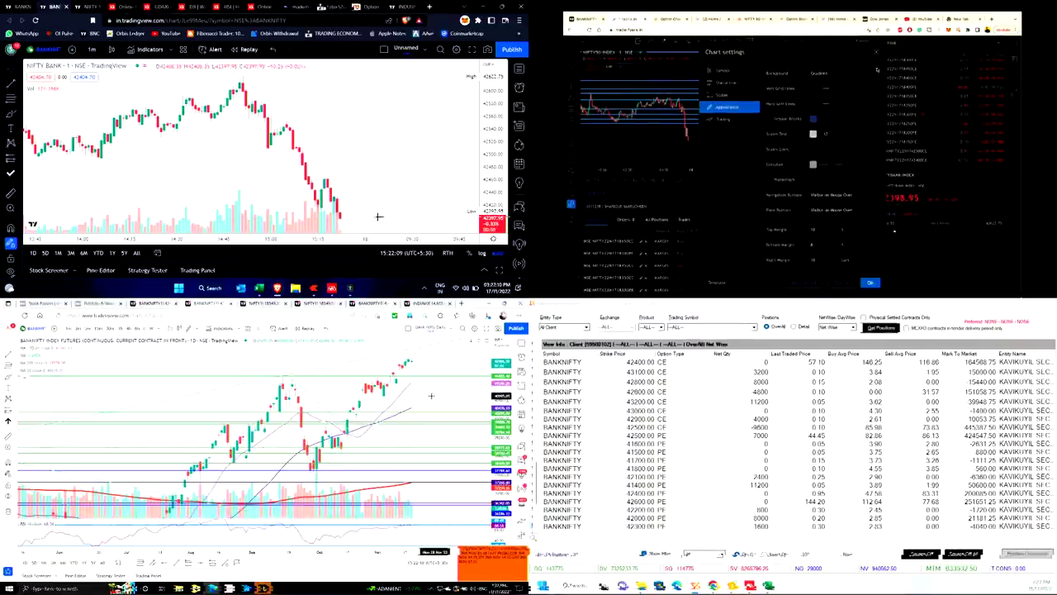
pyautogui.hotkey('alt', 'Tab')
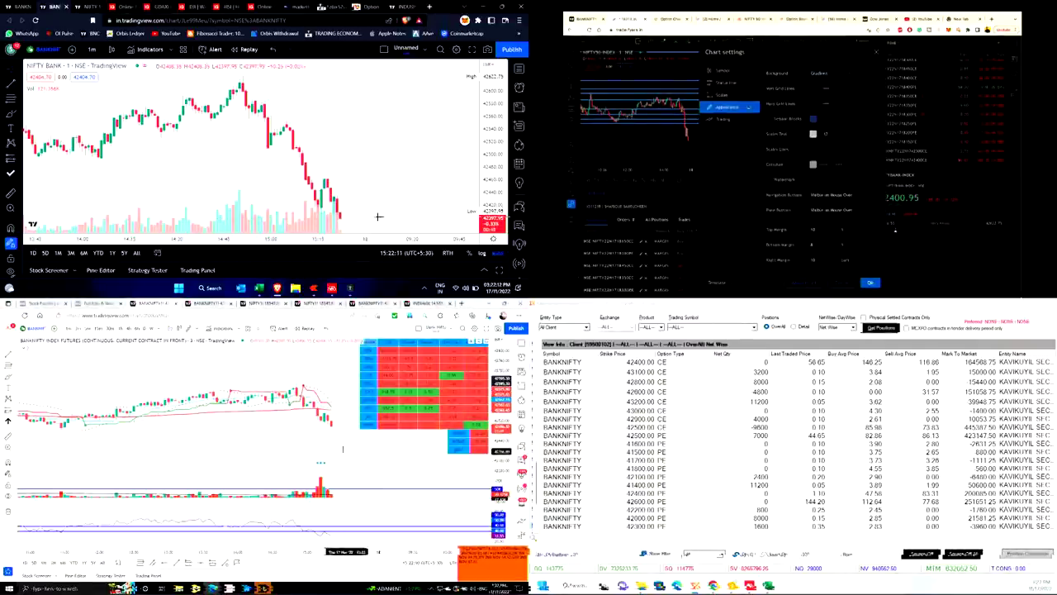
pyautogui.hotkey('alt', 'Tab')
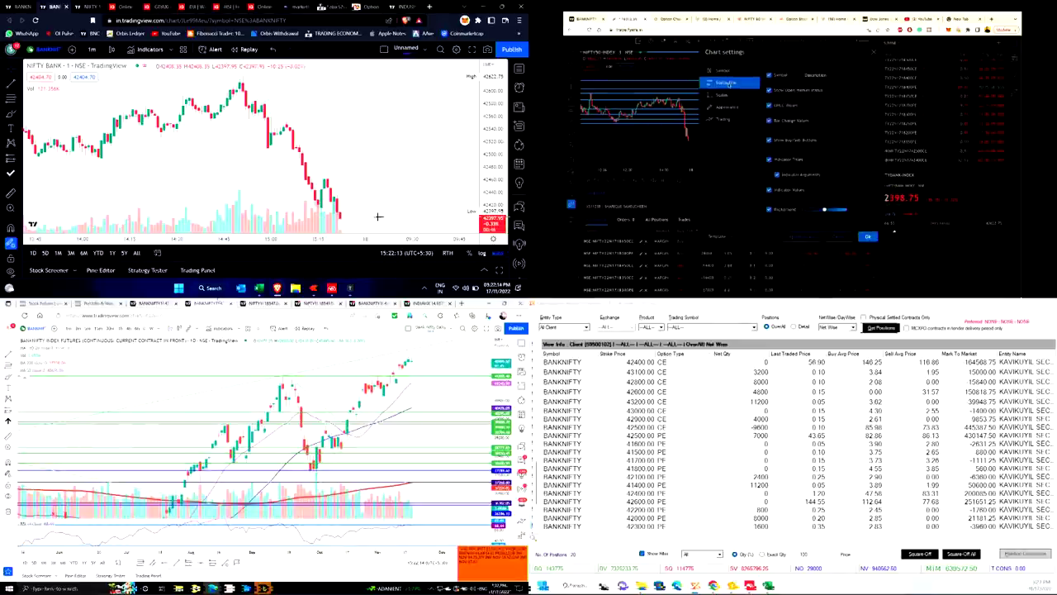
pyautogui.hotkey('alt', 'Tab')
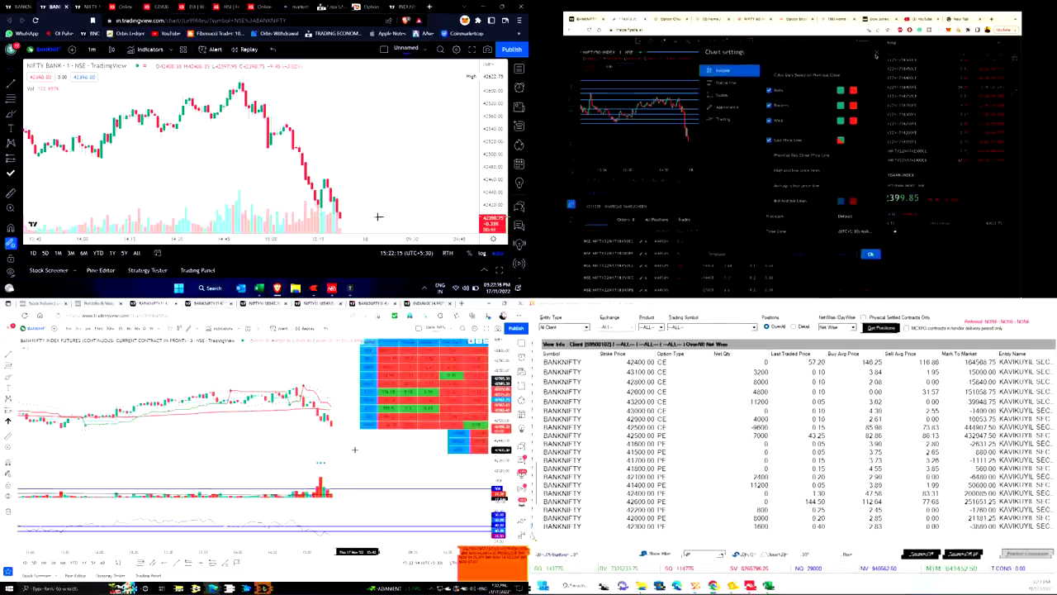
pyautogui.hotkey('alt', 'Tab')
pyautogui.hotkey('alt', 'Tab')
pyautogui.hotkey('alt', 'Tab')
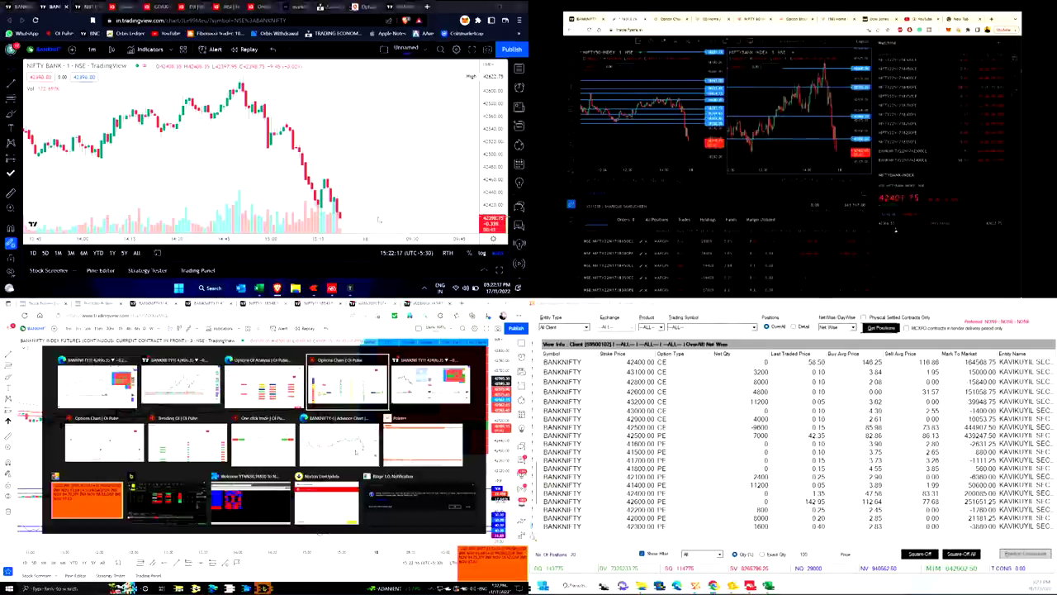
pyautogui.hotkey('alt', 'Tab')
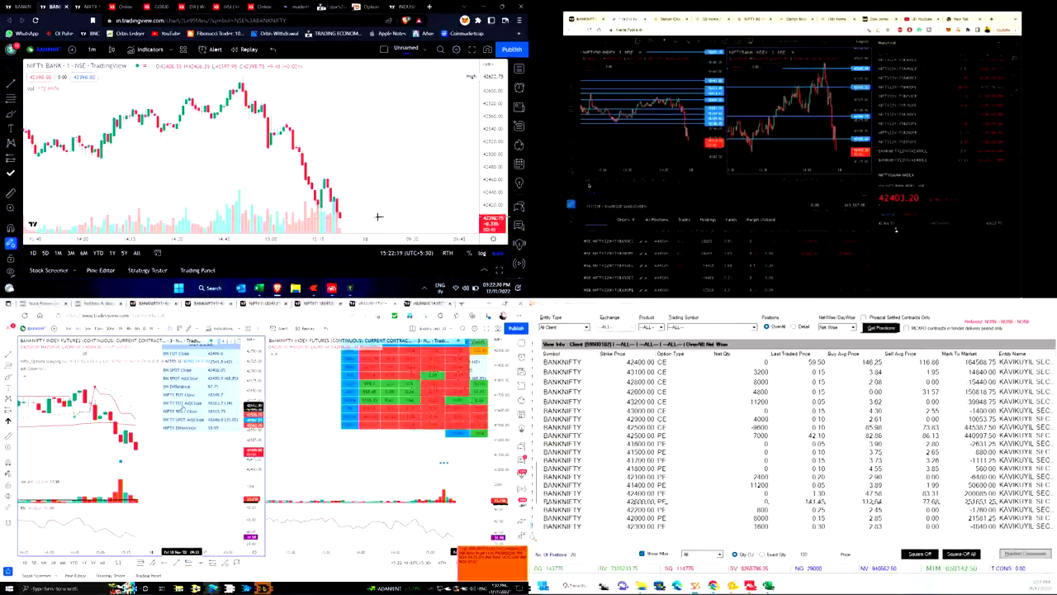
pyautogui.hotkey('alt', 'Tab')
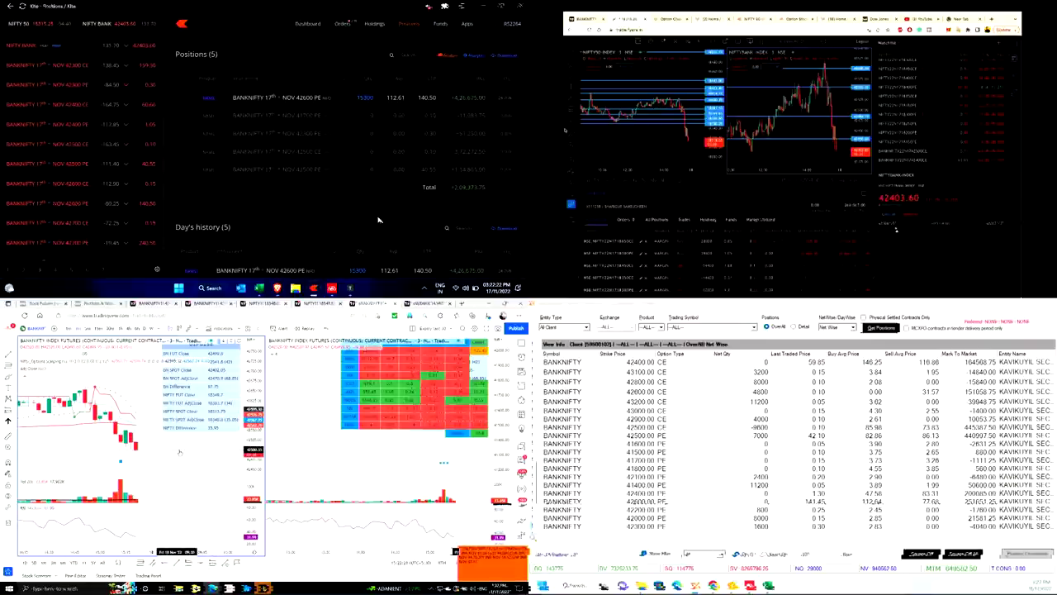
# Review the chart options in the trading platform's user settings and save the settings
pyautogui.hotkey('alt', 'Tab')
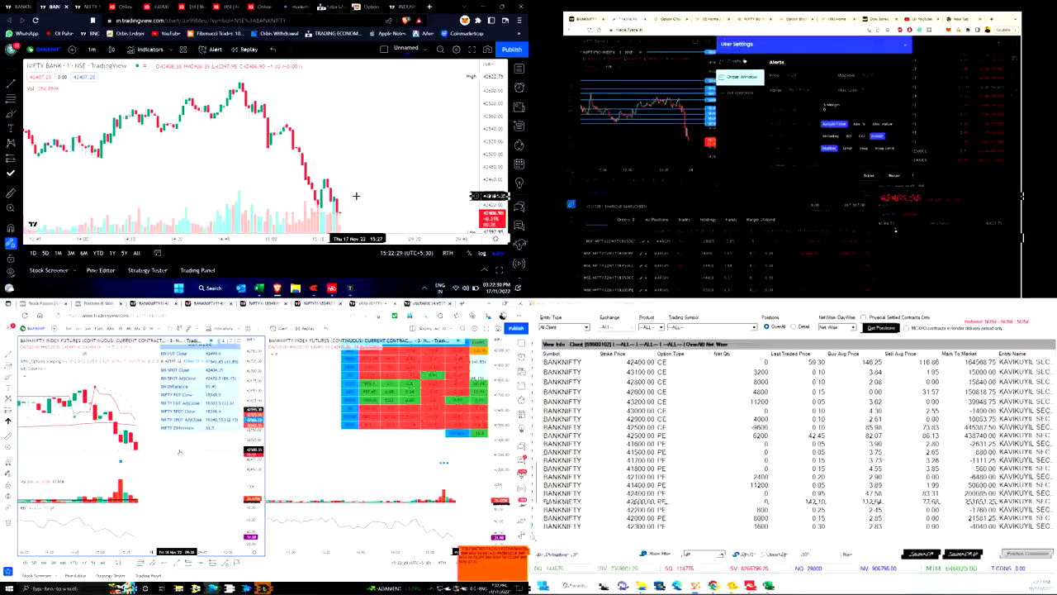
pyautogui.click(744, 62)
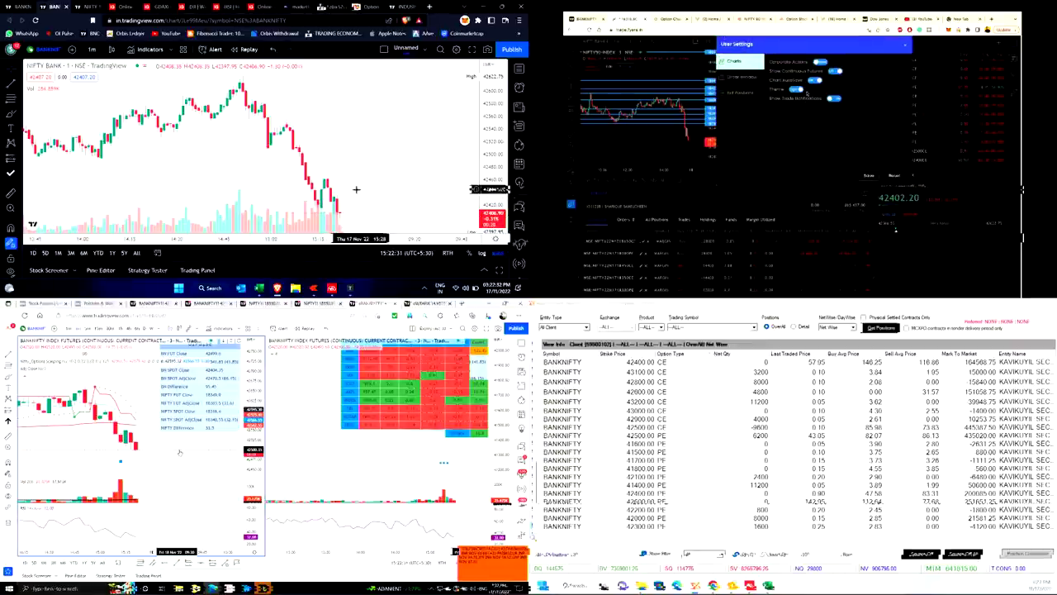
pyautogui.click(868, 175)
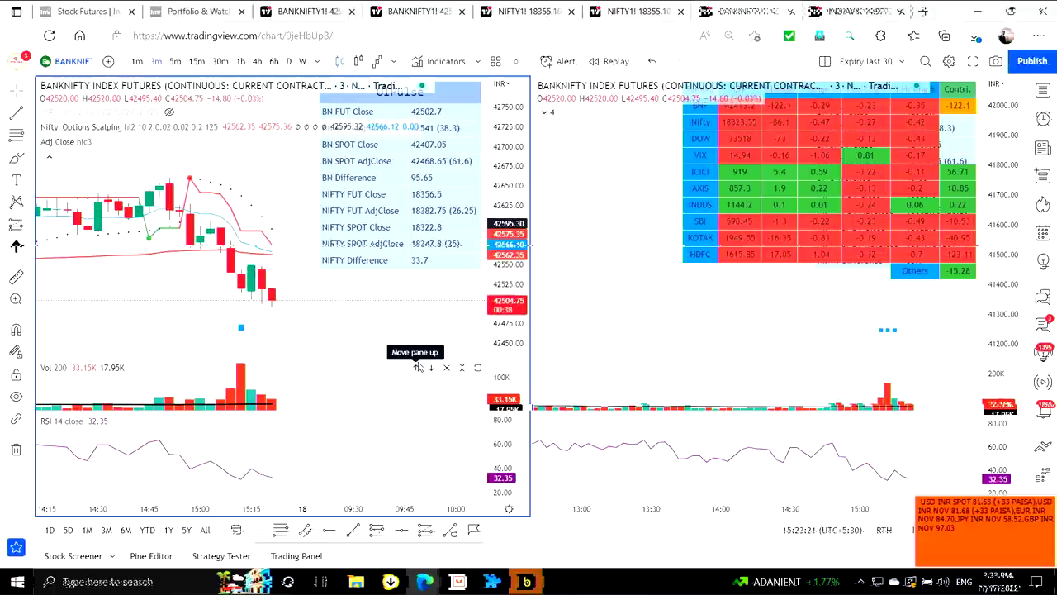
# Check the One click trade positions in OI Pulse against the 3-minute BANKNIFTY futures chart
pyautogui.hotkey('alt', 'Tab')
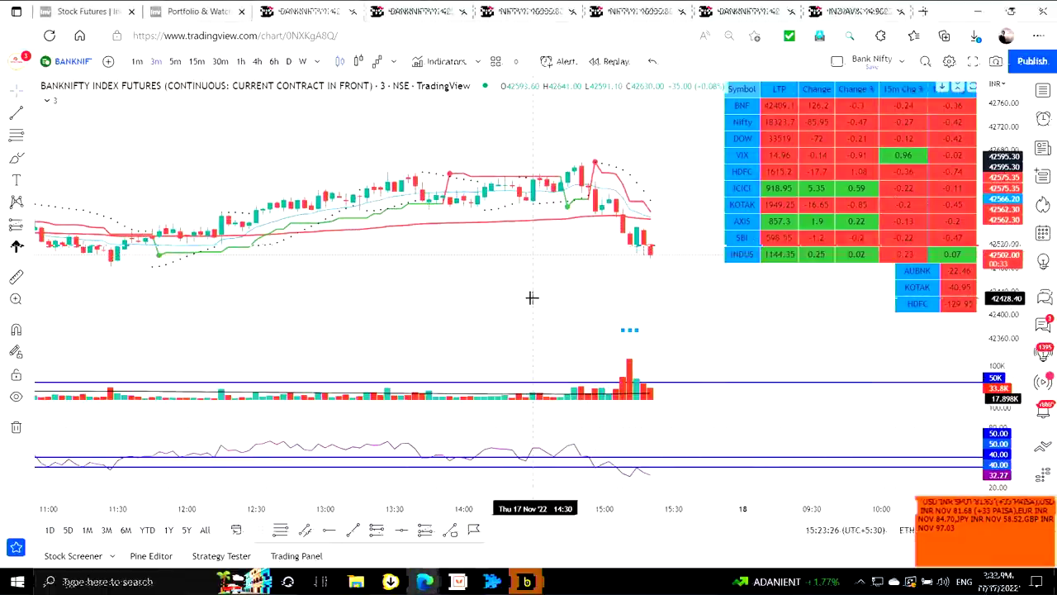
pyautogui.hotkey('alt', 'Tab')
pyautogui.hotkey('alt', 'Tab')
pyautogui.hotkey('alt', 'Tab')
pyautogui.hotkey('alt', 'Tab')
pyautogui.hotkey('alt', 'Tab')
pyautogui.hotkey('alt', 'Tab')
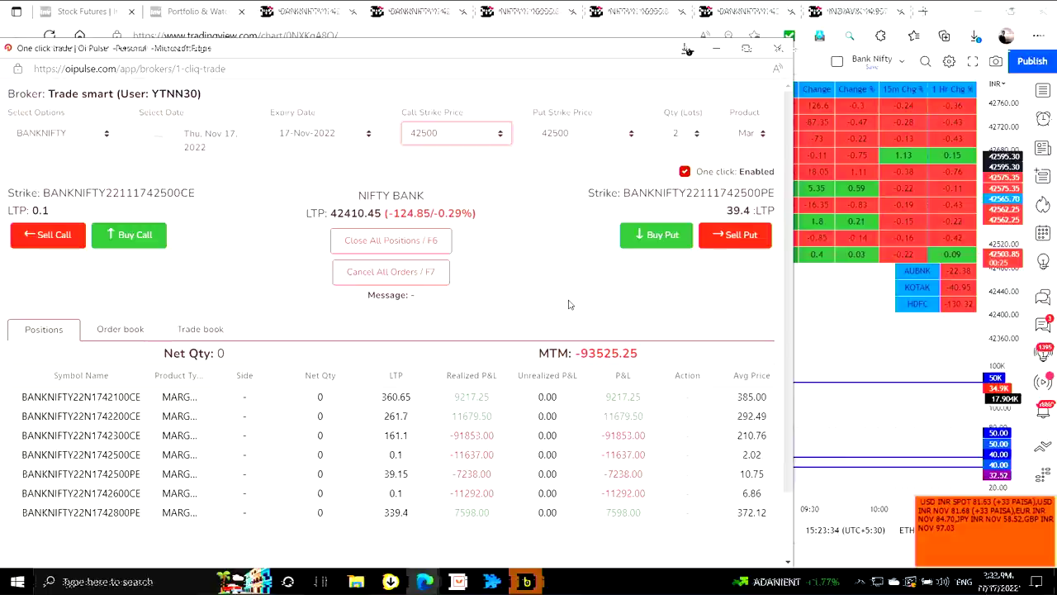
pyautogui.hotkey('alt', 'Tab')
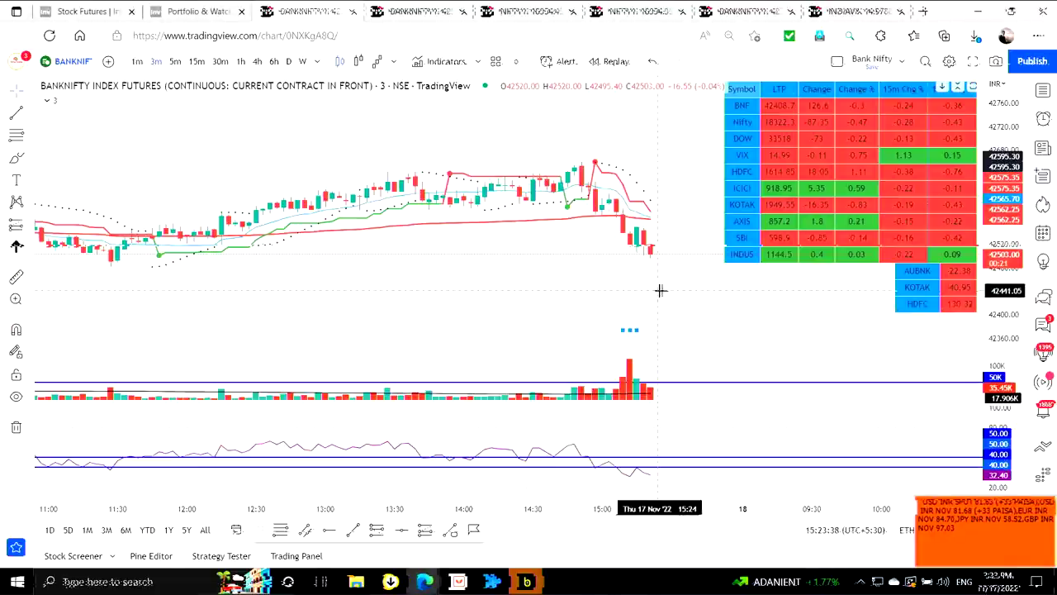
# Review the daily and 3-minute BANKNIFTY futures charts, then bring up the split-view expiry chart layout
pyautogui.click(405, 10)
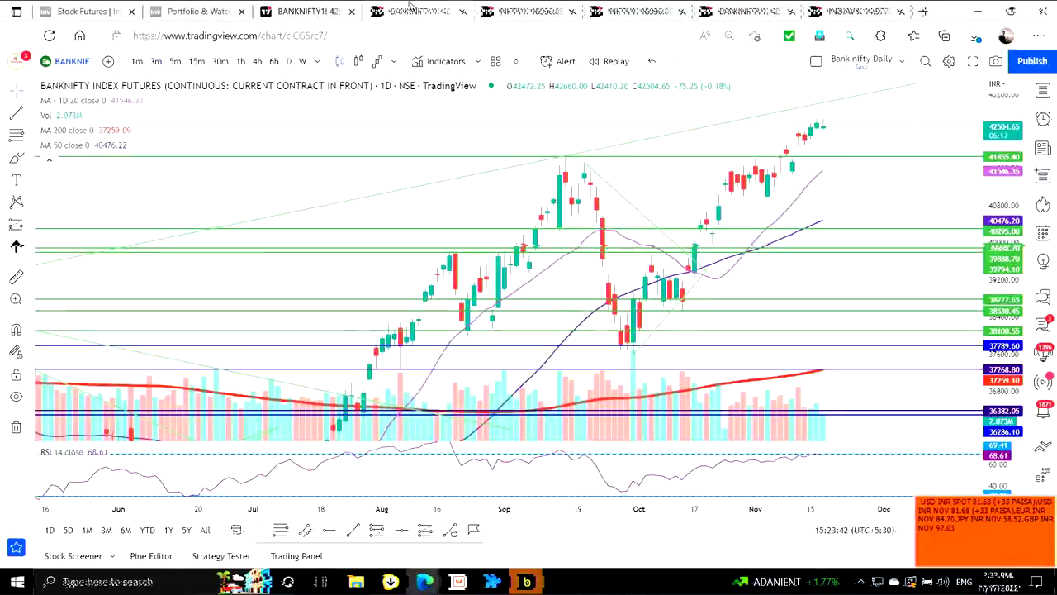
pyautogui.click(322, 7)
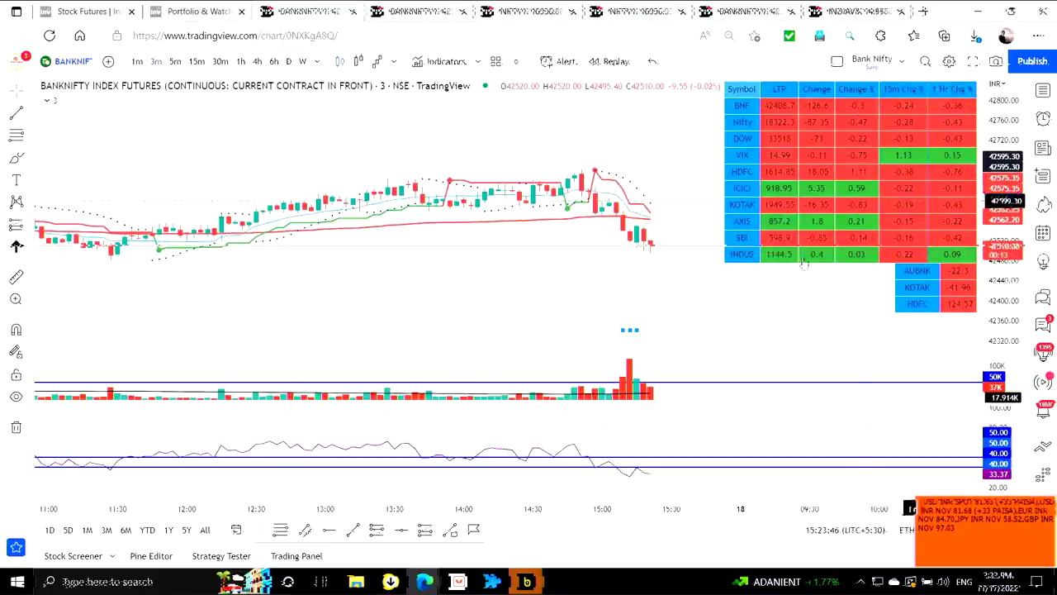
pyautogui.hotkey('alt', 'Tab')
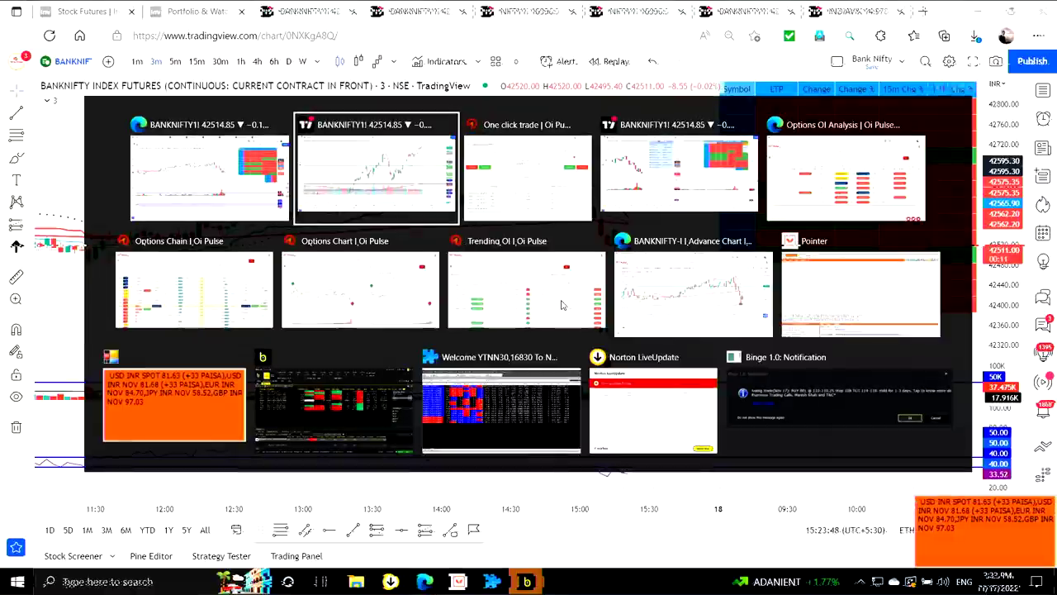
pyautogui.press('Tab')
pyautogui.hotkey('alt', 'Tab')
pyautogui.press('Tab')
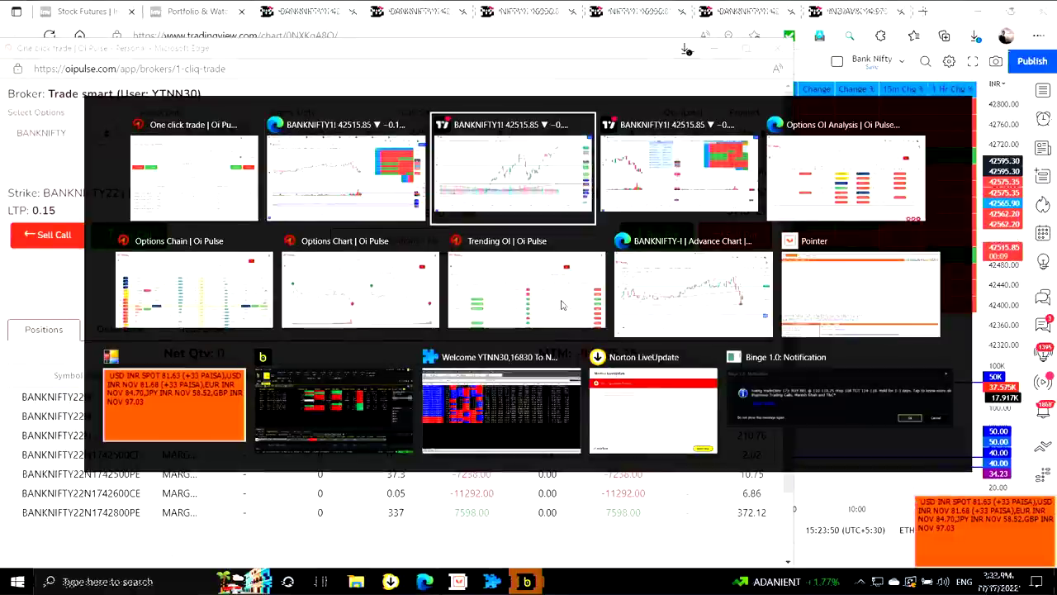
pyautogui.press('Tab')
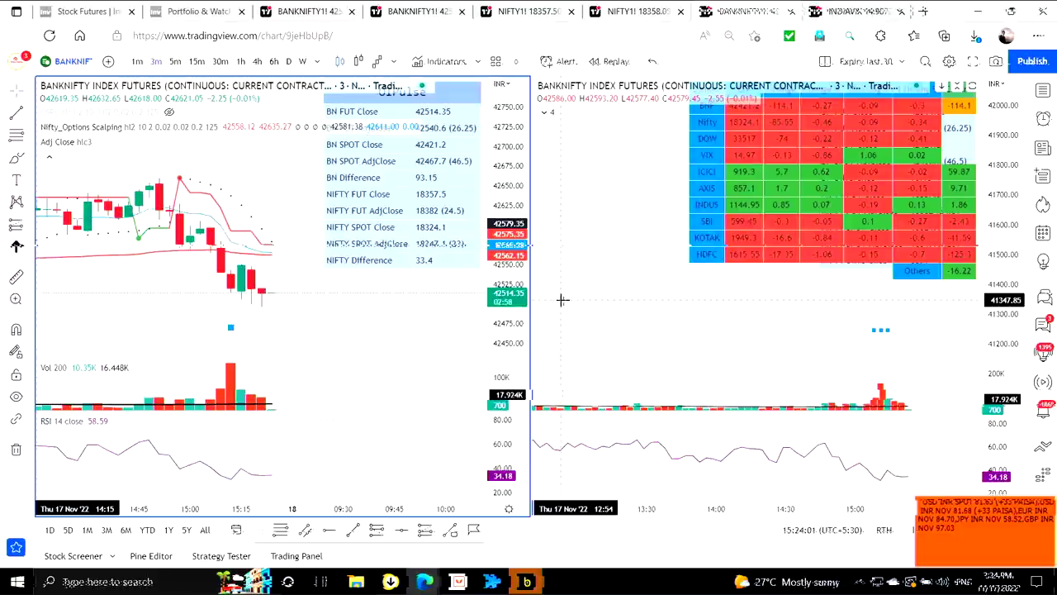
# Switch to the OI Pulse options analysis for BANKNIFTY and set the strike price to 42400
pyautogui.hotkey('alt', 'Tab')
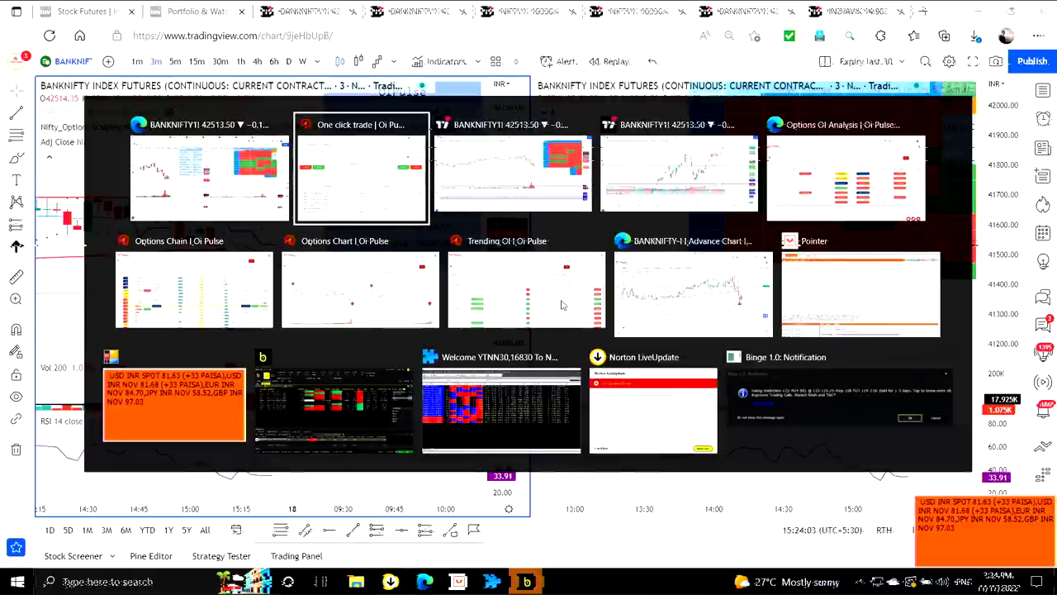
pyautogui.hotkey('alt', 'Tab')
pyautogui.hotkey('alt', 'Tab')
pyautogui.hotkey('alt', 'Tab')
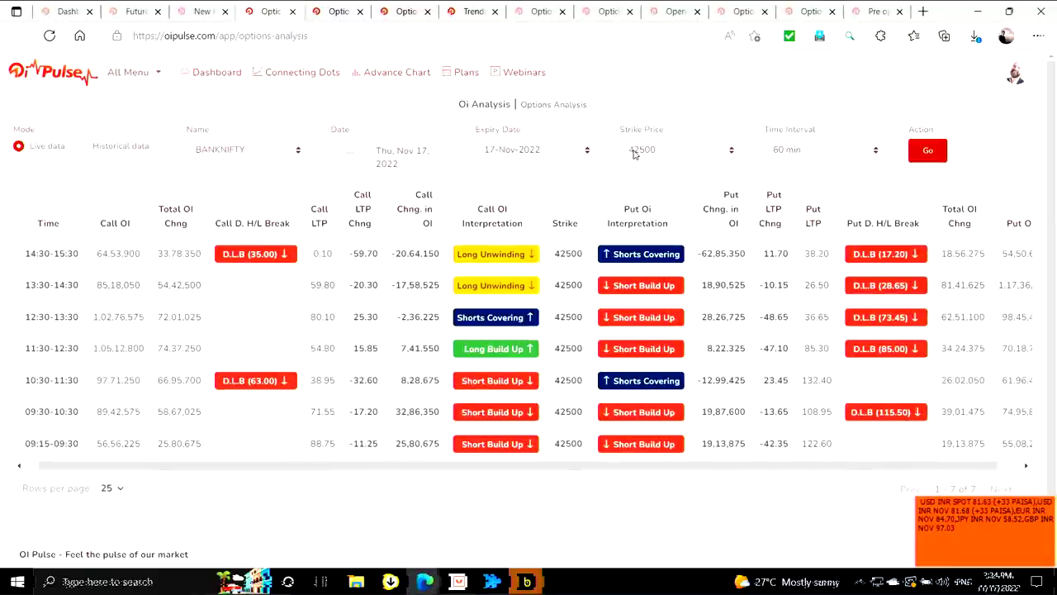
pyautogui.click(634, 154)
pyautogui.click(646, 395)
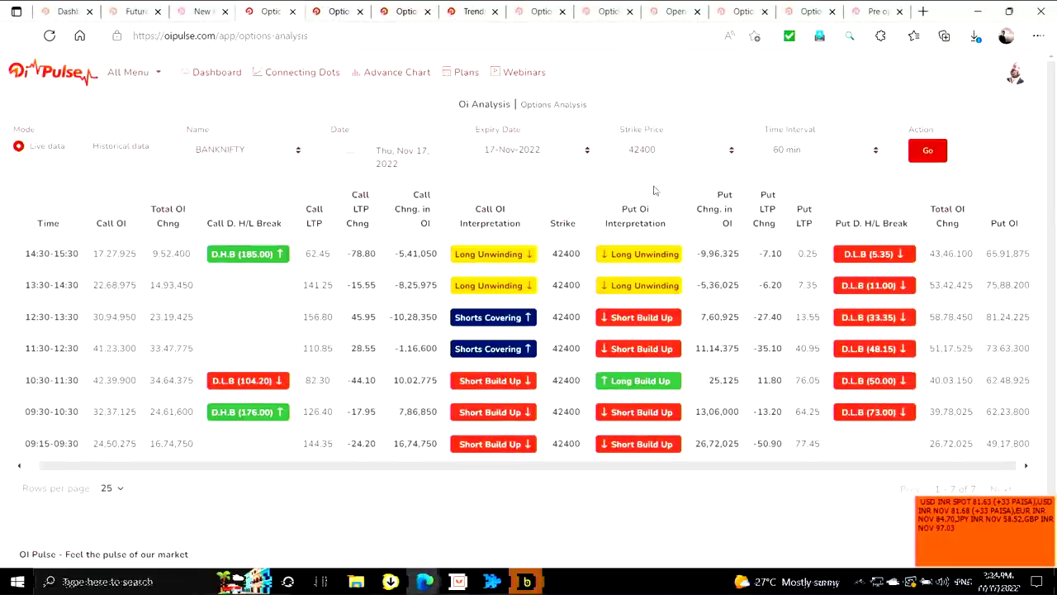
# Compare the 42400 strike's open interest analysis with the split 3-minute BANKNIFTY futures charts
pyautogui.hotkey('alt', 'Tab')
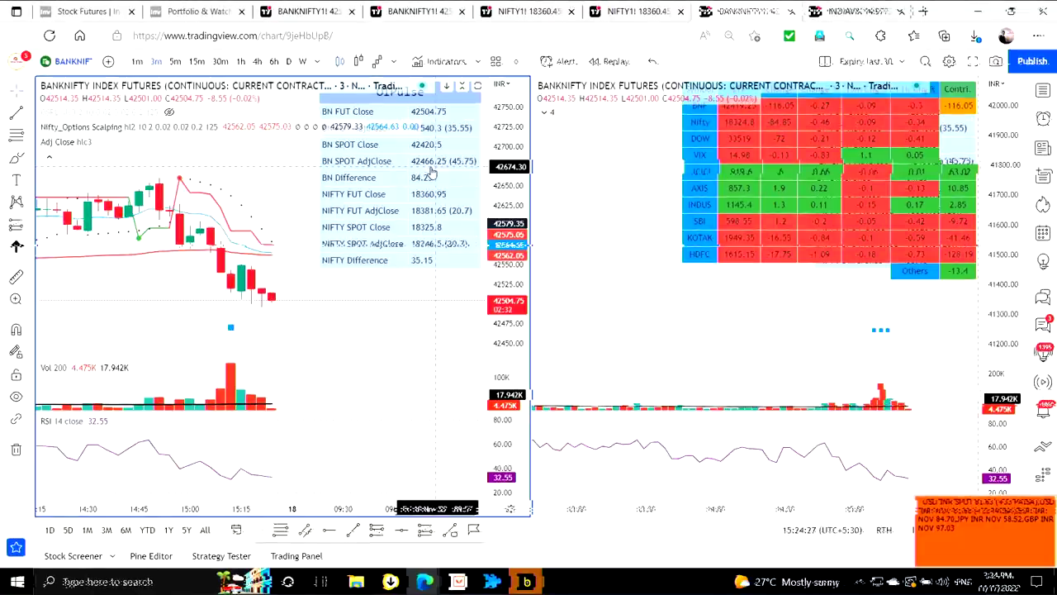
pyautogui.hotkey('alt', 'Tab')
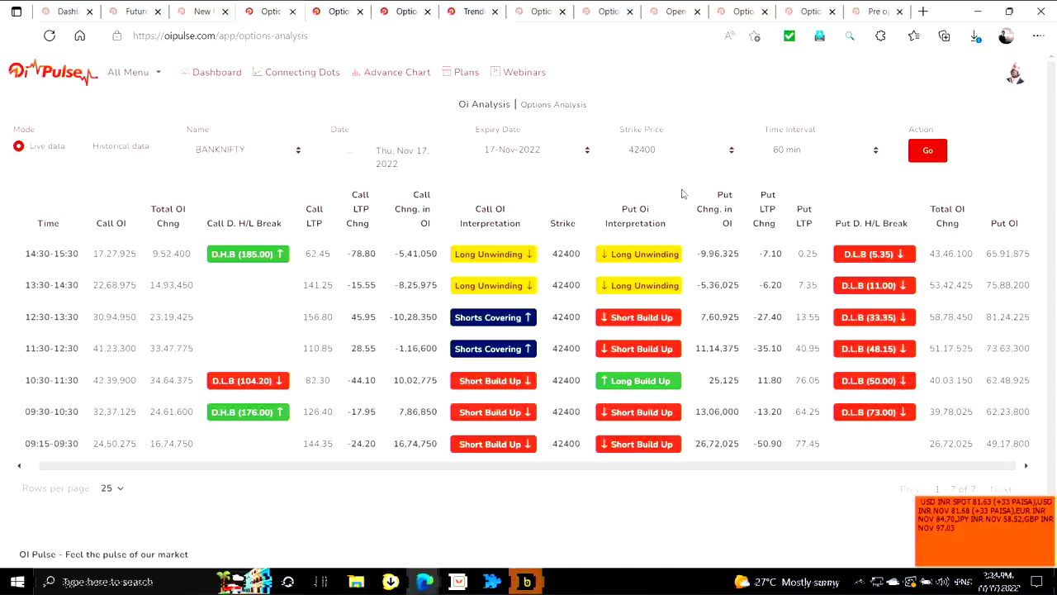
pyautogui.hotkey('alt', 'Tab')
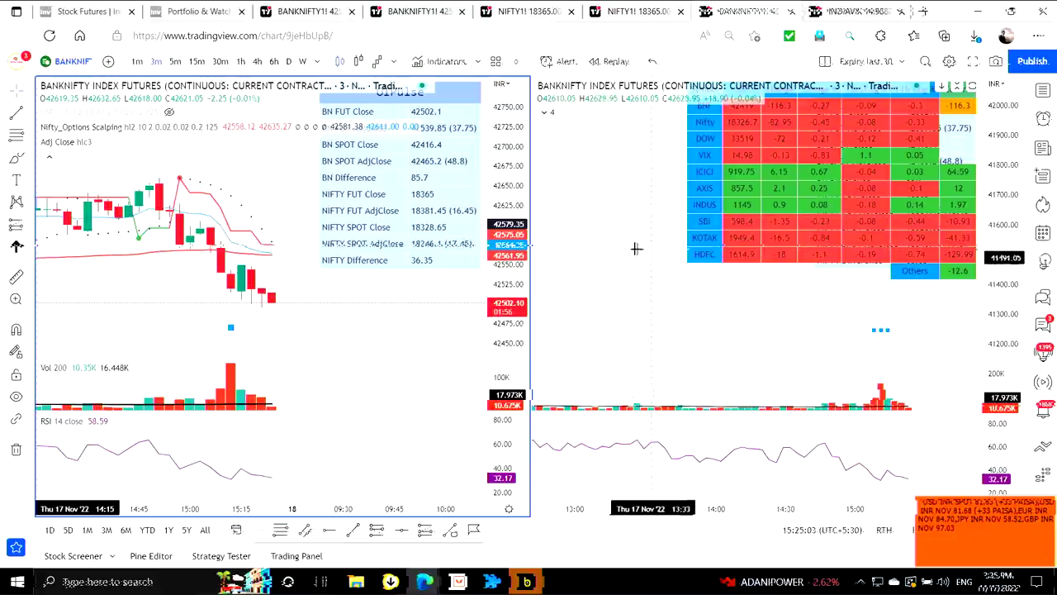
pyautogui.hotkey('alt', 'Tab')
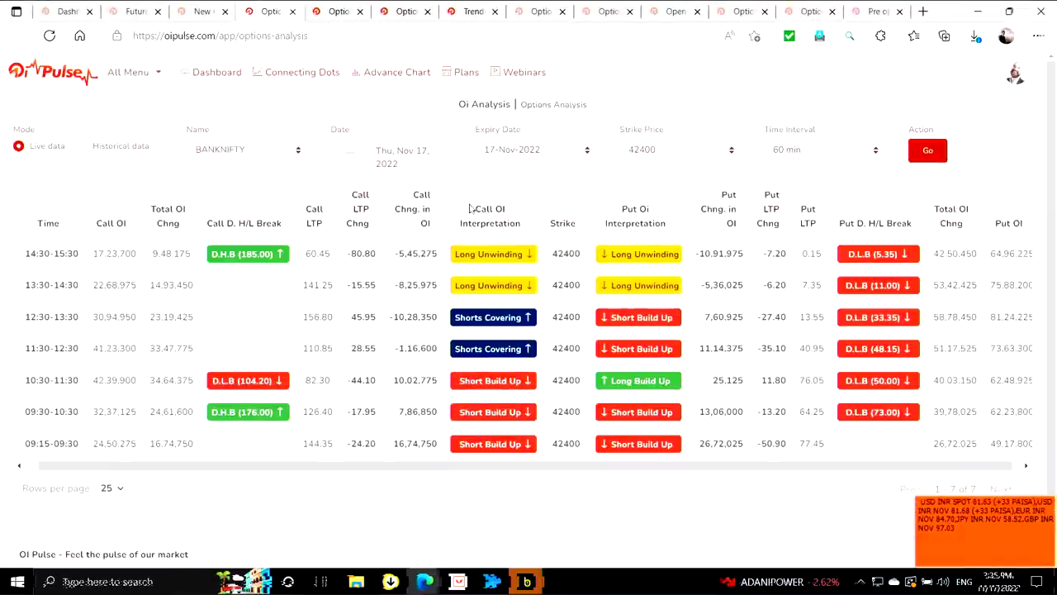
pyautogui.hotkey('alt', 'Tab')
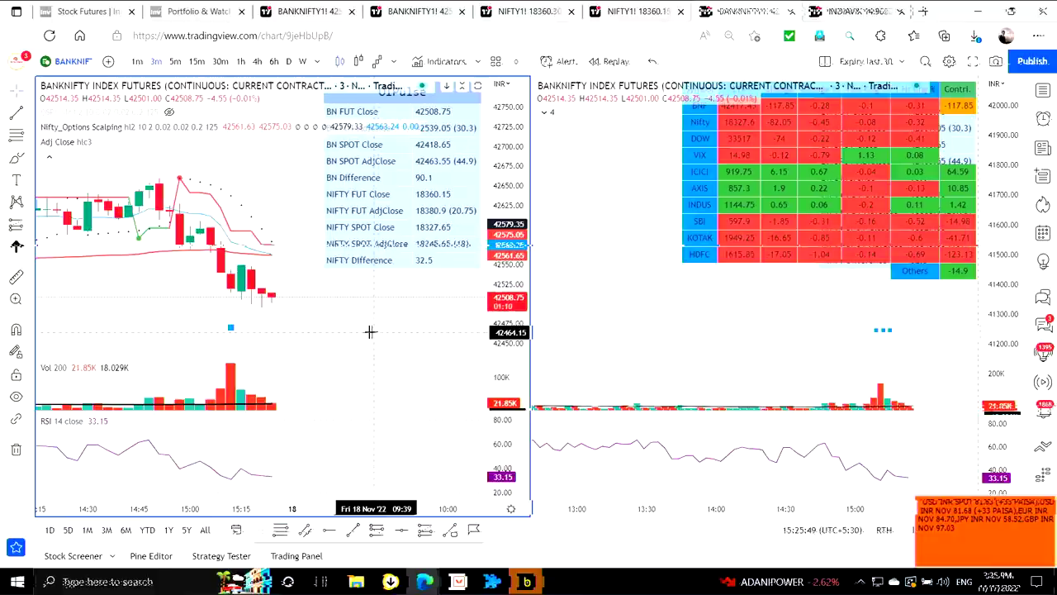
pyautogui.hotkey('alt', 'Tab')
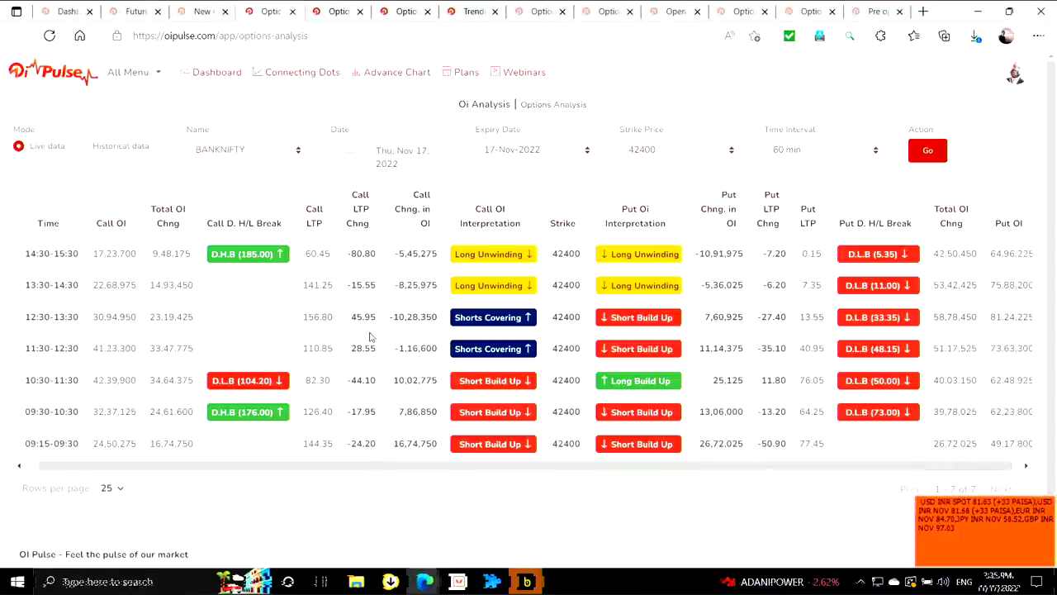
# Check the open BANKNIFTY 42600 PE positions in Kite and Kotak Neo
pyautogui.hotkey('alt', 'Tab')
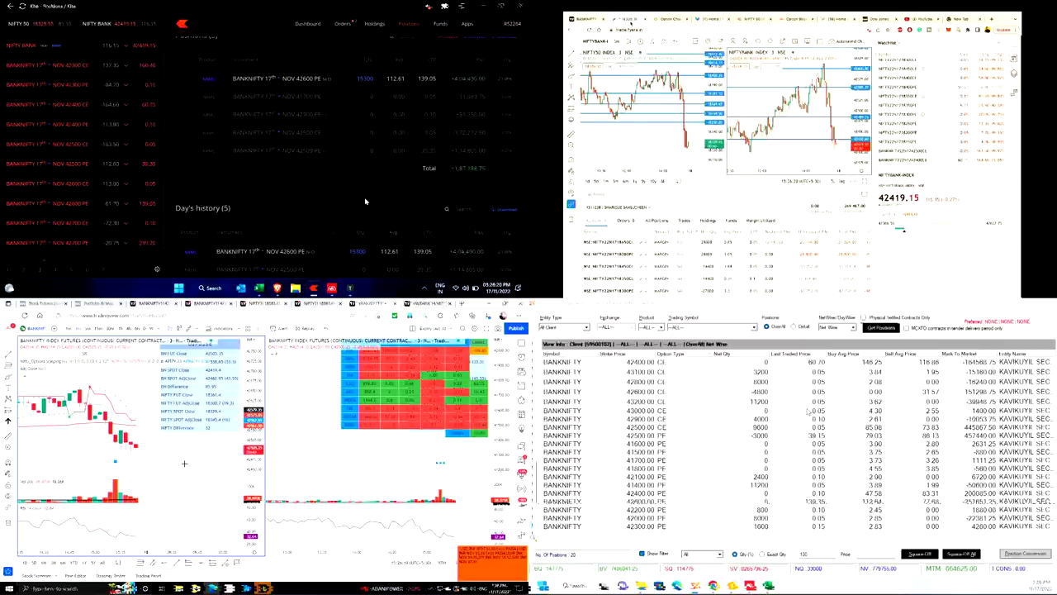
pyautogui.hotkey('alt', 'Tab')
pyautogui.hotkey('alt', 'Tab')
pyautogui.hotkey('alt', 'Tab')
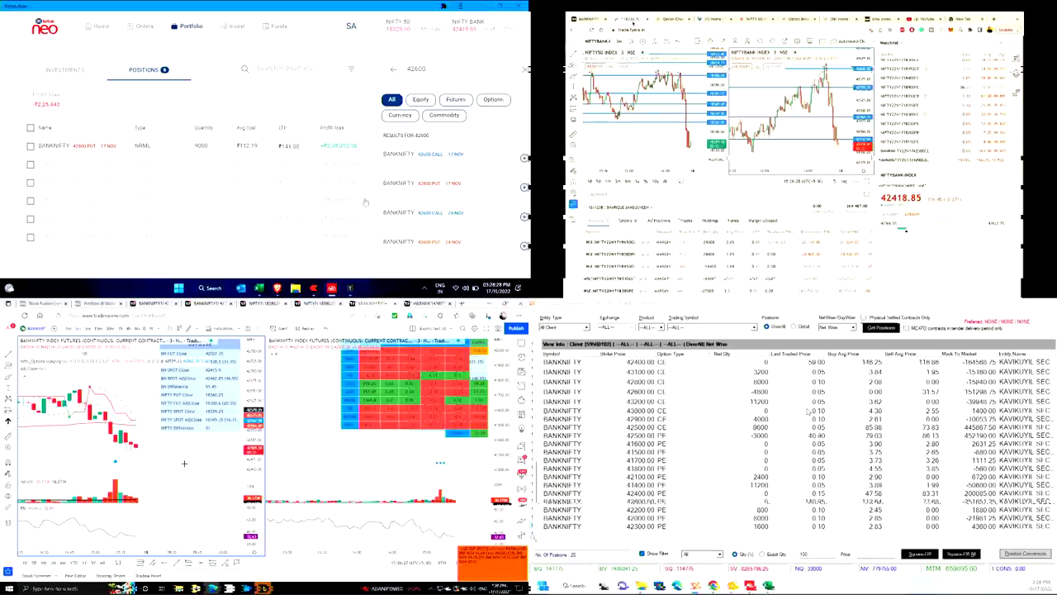
pyautogui.hotkey('alt', 'Tab')
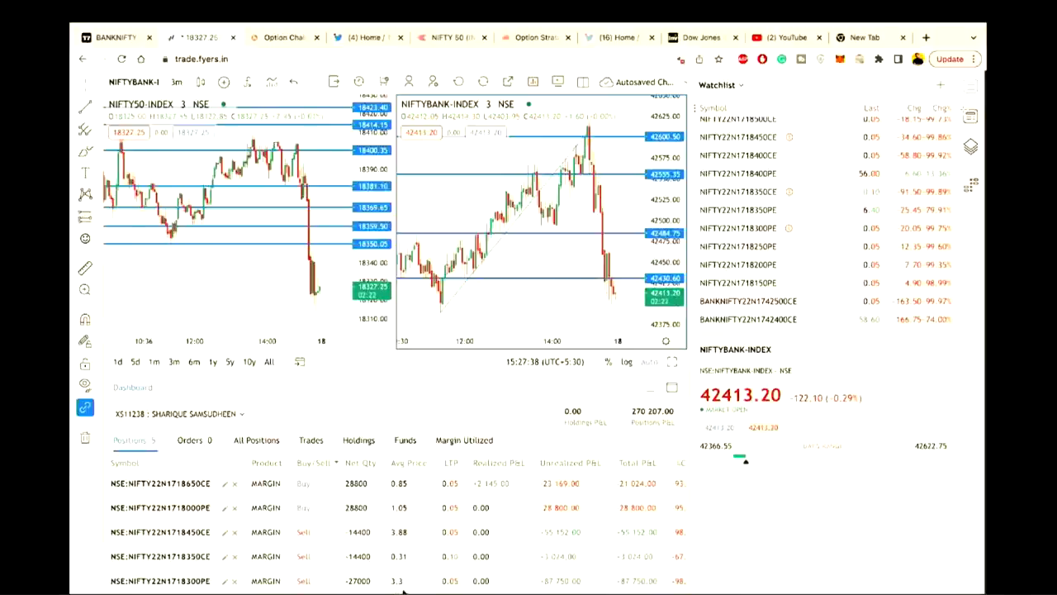
# Examine all NIFTY option positions in Fyers, including their quantities, average prices and profit and loss, and return to the open positions
pyautogui.click(256, 440)
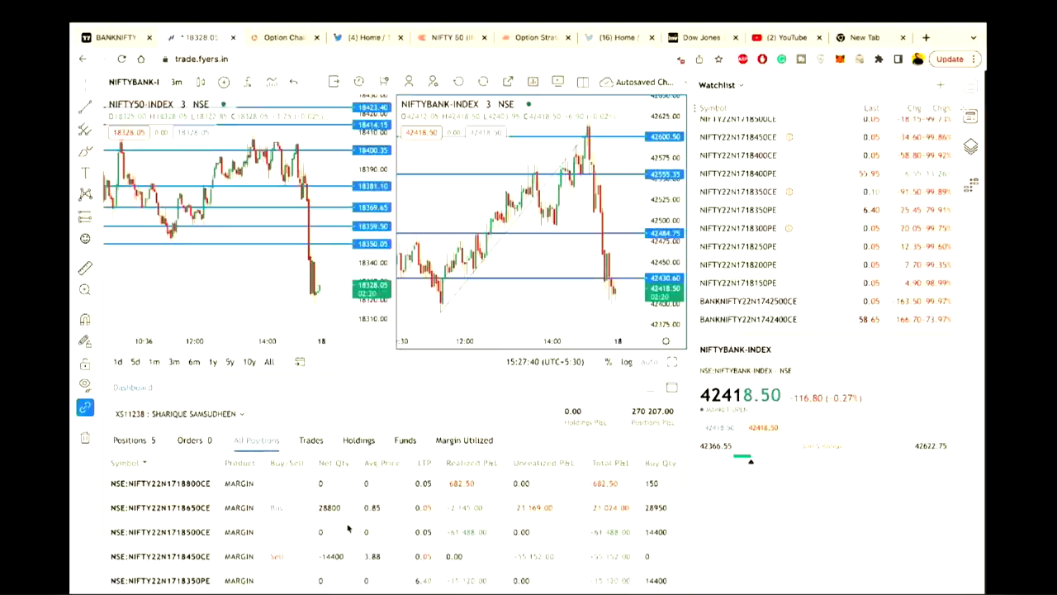
pyautogui.scroll(-3, 417, 538)
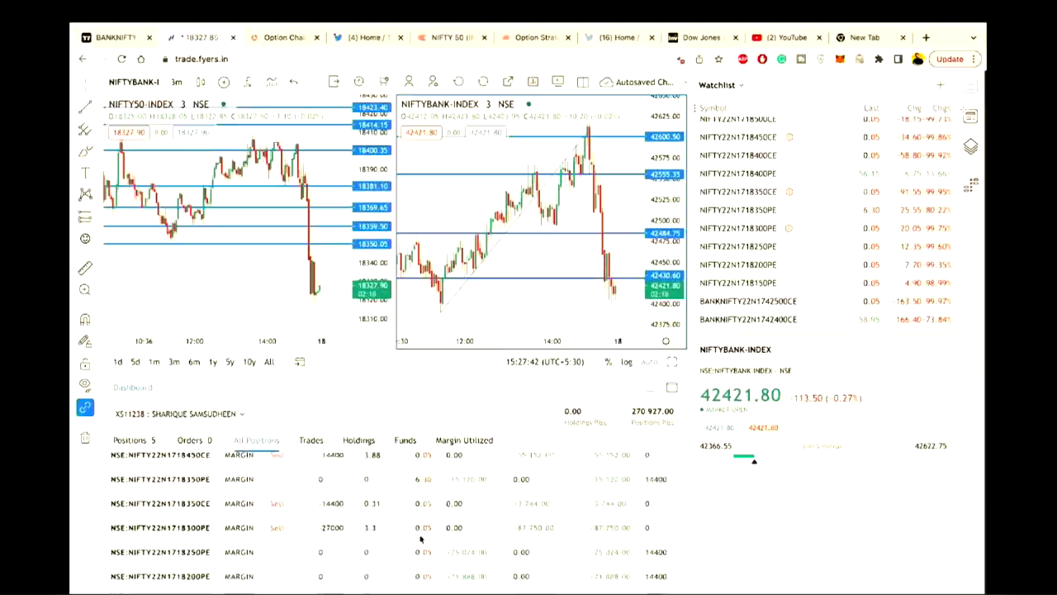
pyautogui.scroll(3, 420, 538)
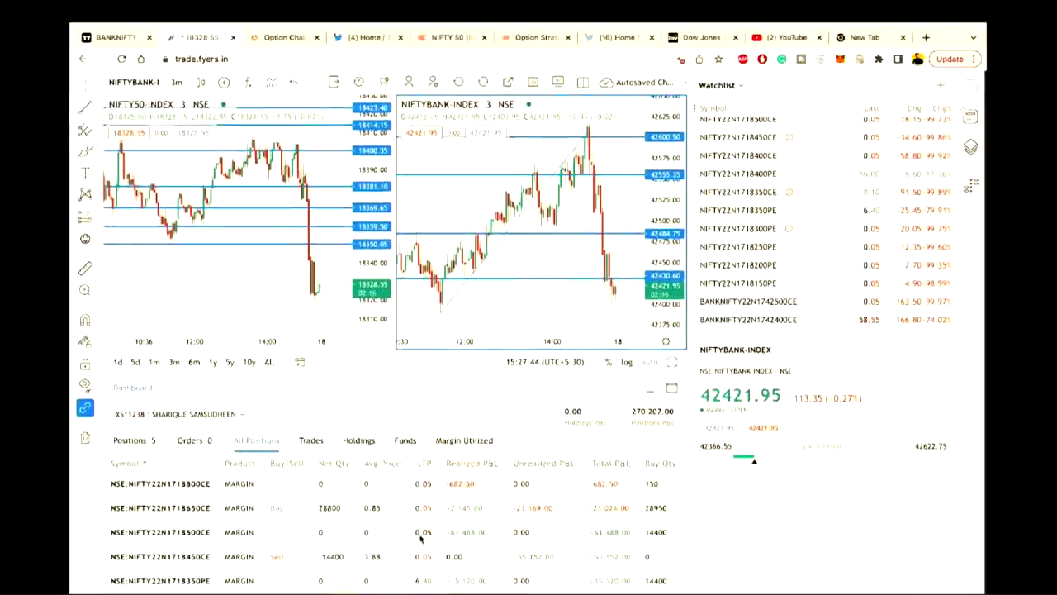
pyautogui.hscroll(3, 357, 519)
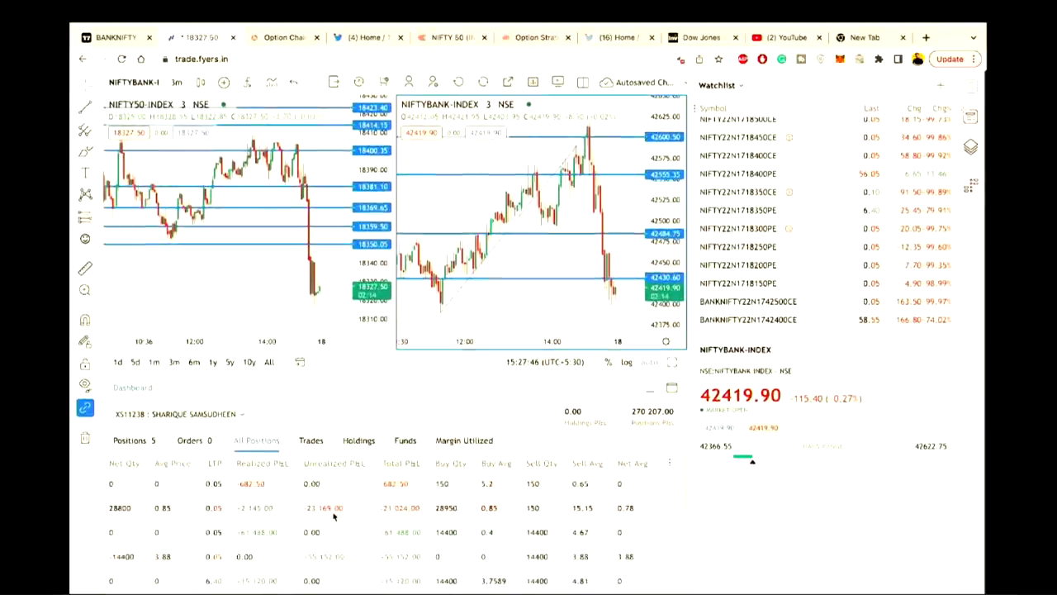
pyautogui.scroll(-2, 486, 534)
pyautogui.scroll(2, 486, 534)
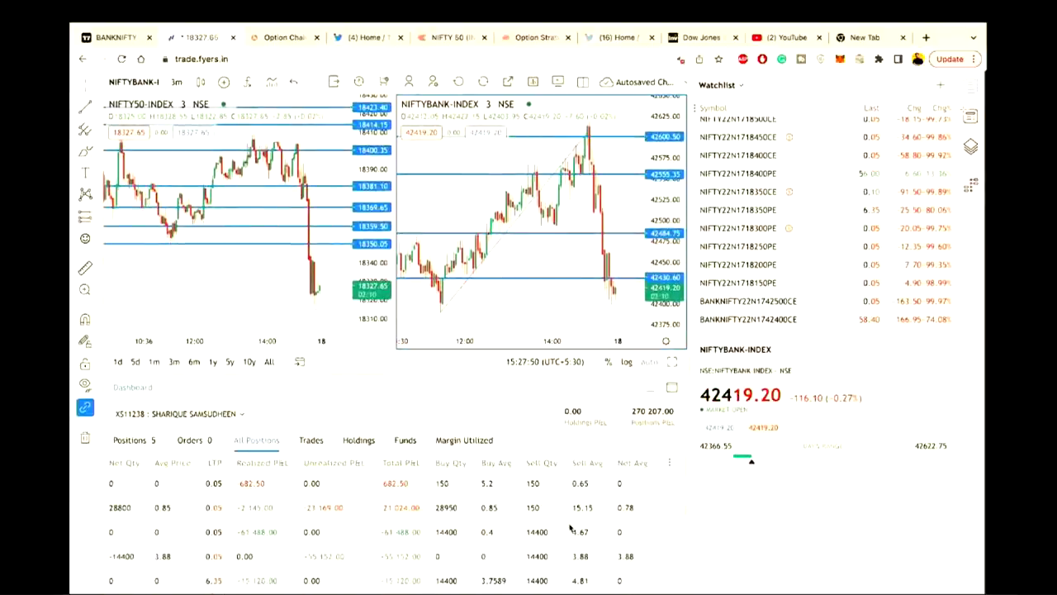
pyautogui.scroll(-2, 571, 532)
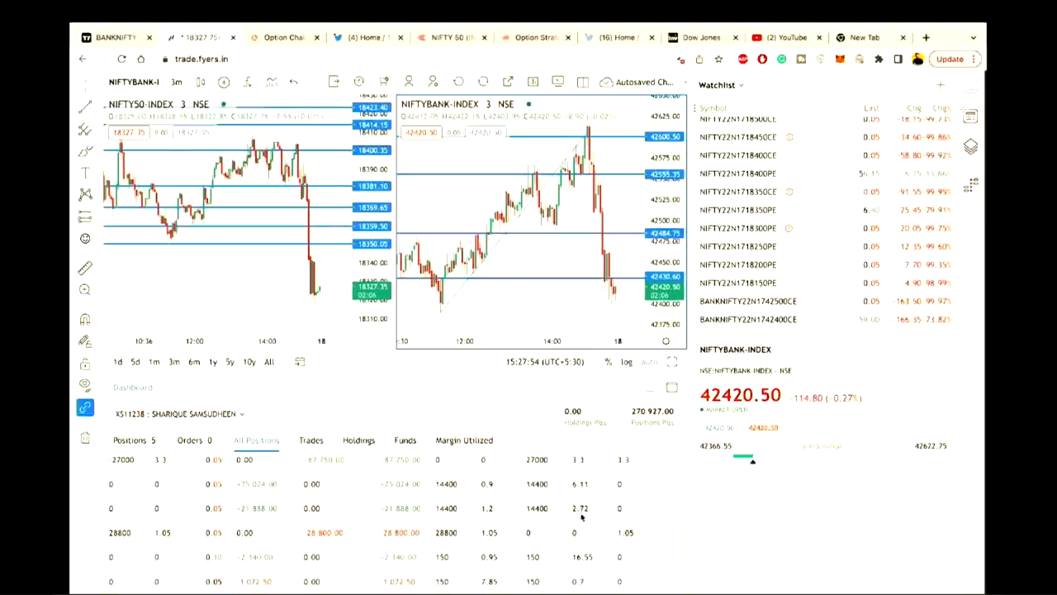
pyautogui.scroll(-1, 583, 518)
pyautogui.hscroll(-3, 584, 518)
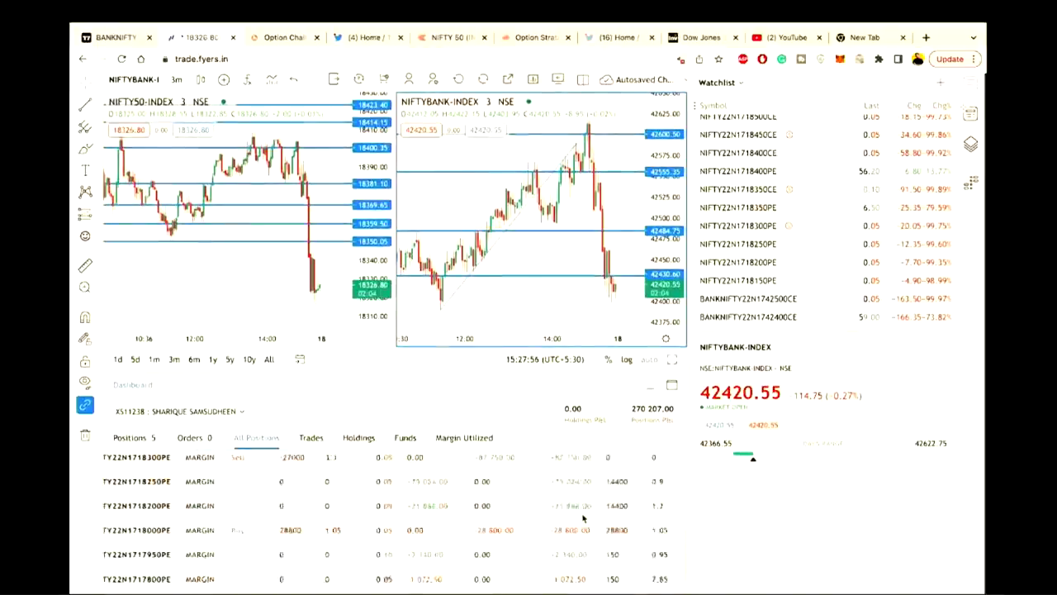
pyautogui.click(141, 440)
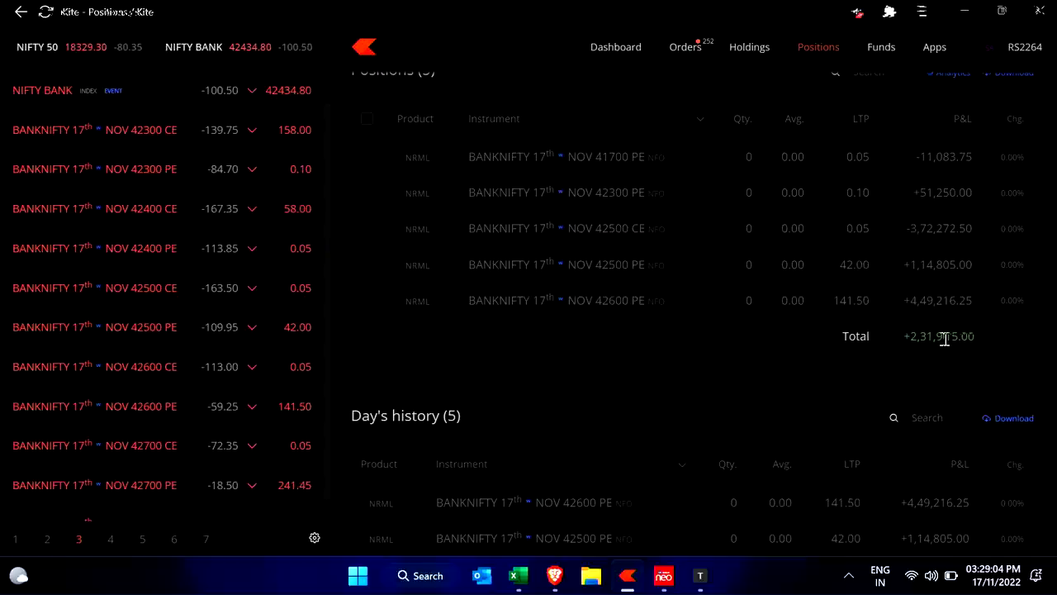
# Check the available equity margin on the Kite dashboard and return to the day's positions and total profit and loss
pyautogui.hotkey('alt', 'Tab')
pyautogui.hotkey('alt', 'Tab')
pyautogui.click(616, 47)
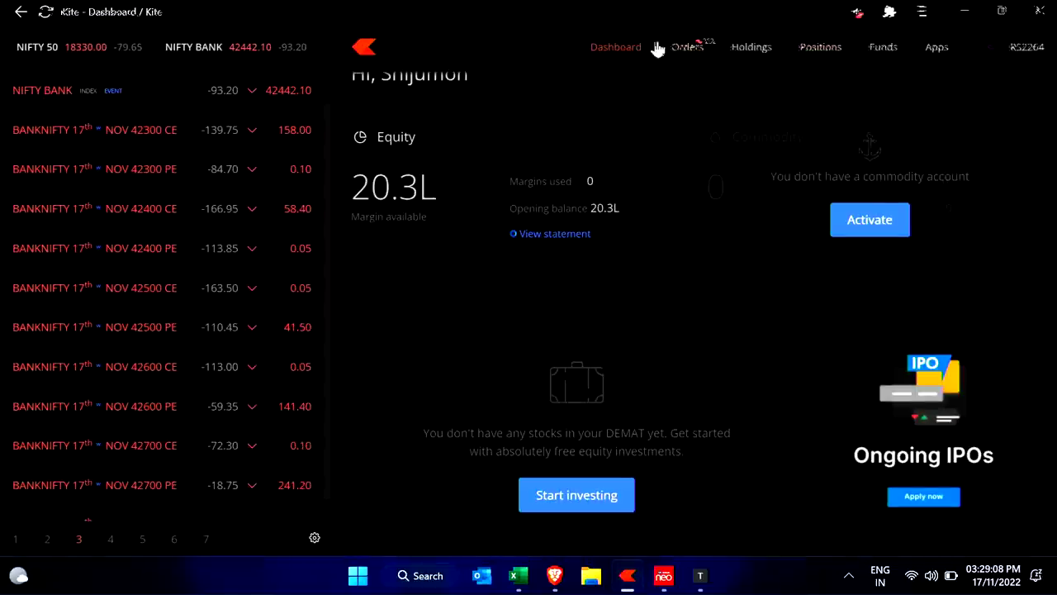
pyautogui.click(806, 45)
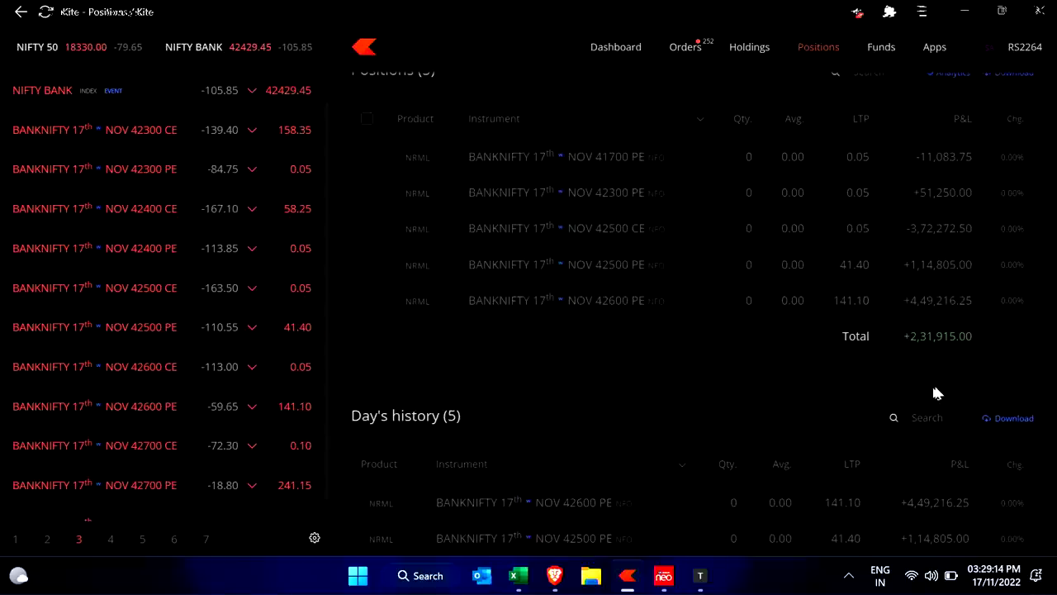
# Switch to Kotak Neo and review the available funds and the portfolio positions' profit and loss
pyautogui.hotkey('alt', 'Tab')
pyautogui.click(553, 65)
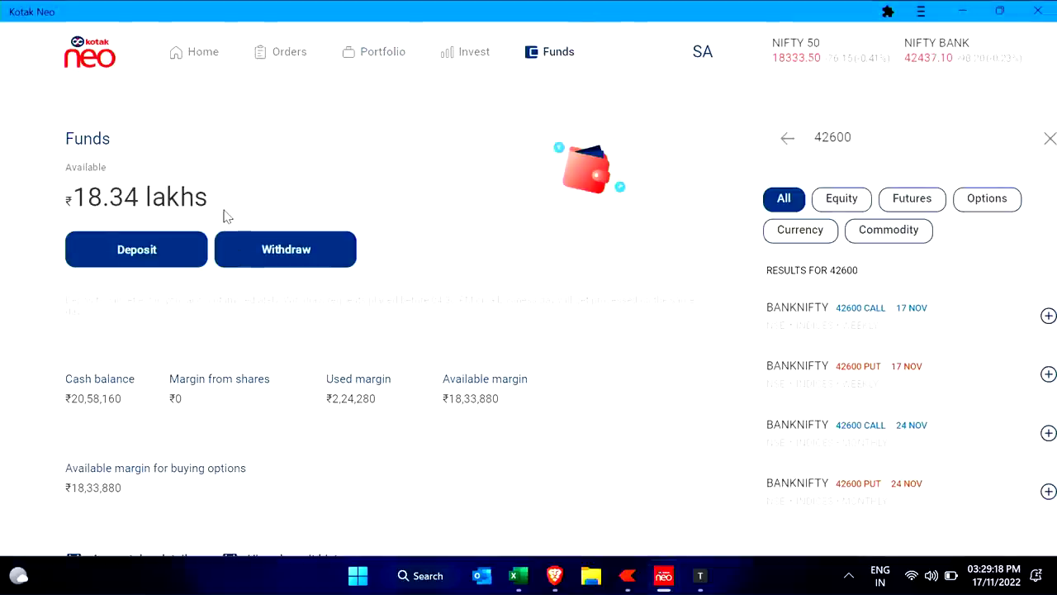
pyautogui.click(365, 53)
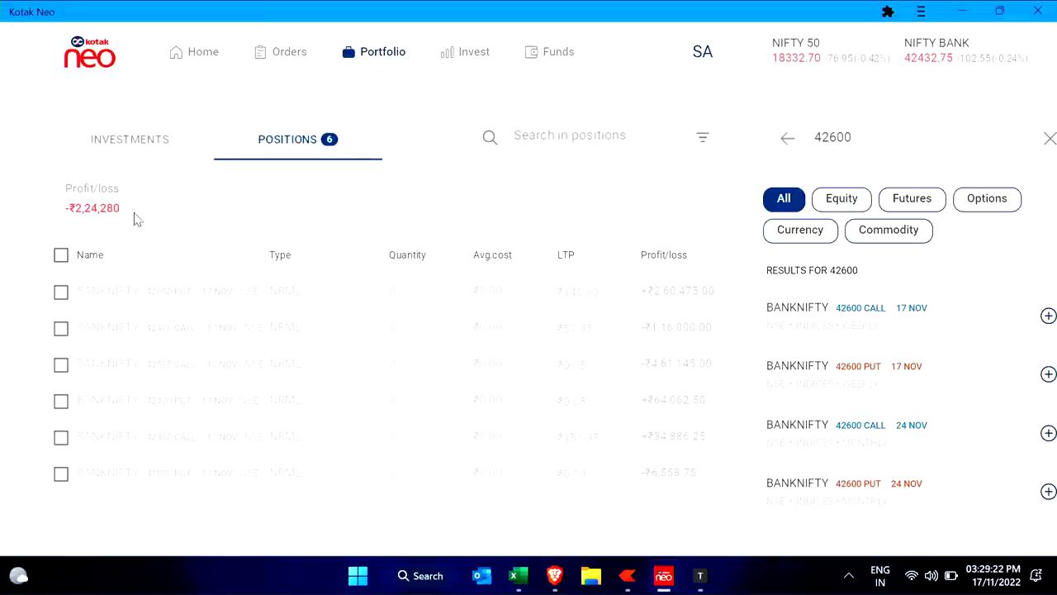
# Review the NIFTY option positions and day's history in the other Kite account, and open its funds page
pyautogui.hotkey('alt', 'Tab')
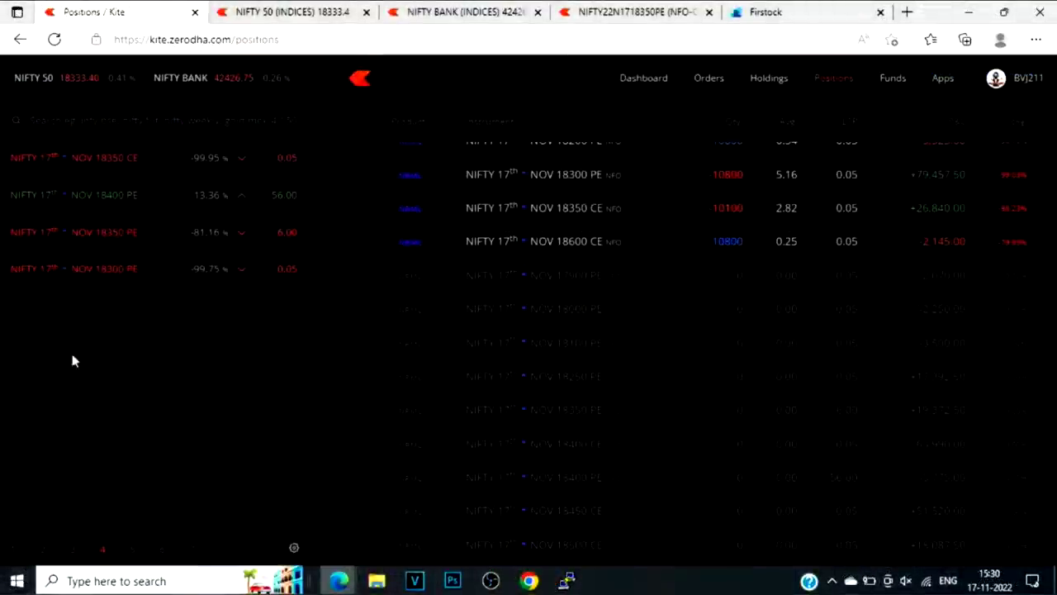
pyautogui.scroll(-3, 435, 418)
pyautogui.scroll(-2, 328, 338)
pyautogui.scroll(1, 469, 323)
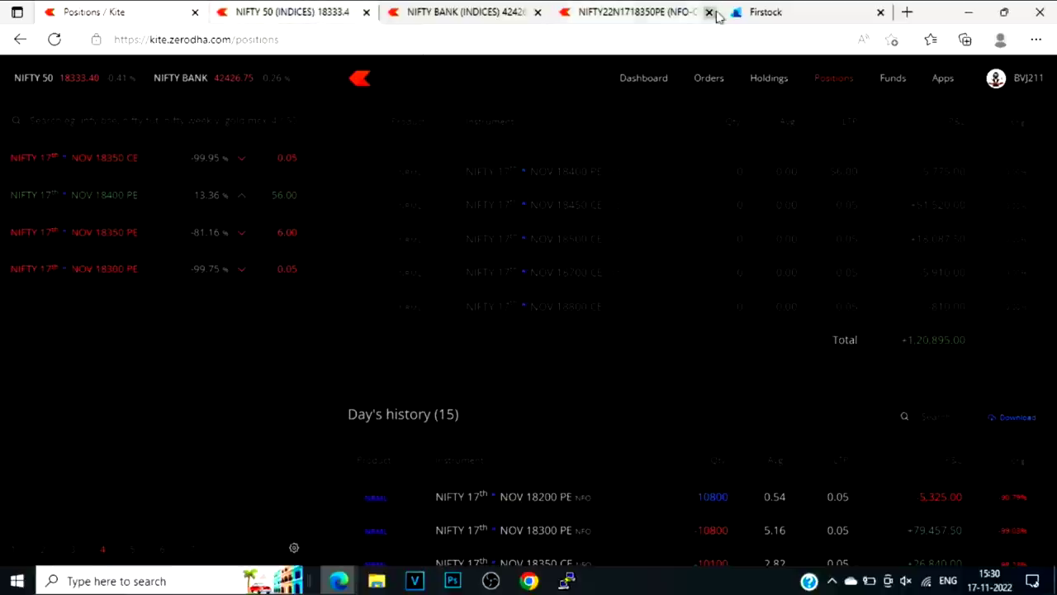
pyautogui.click(892, 83)
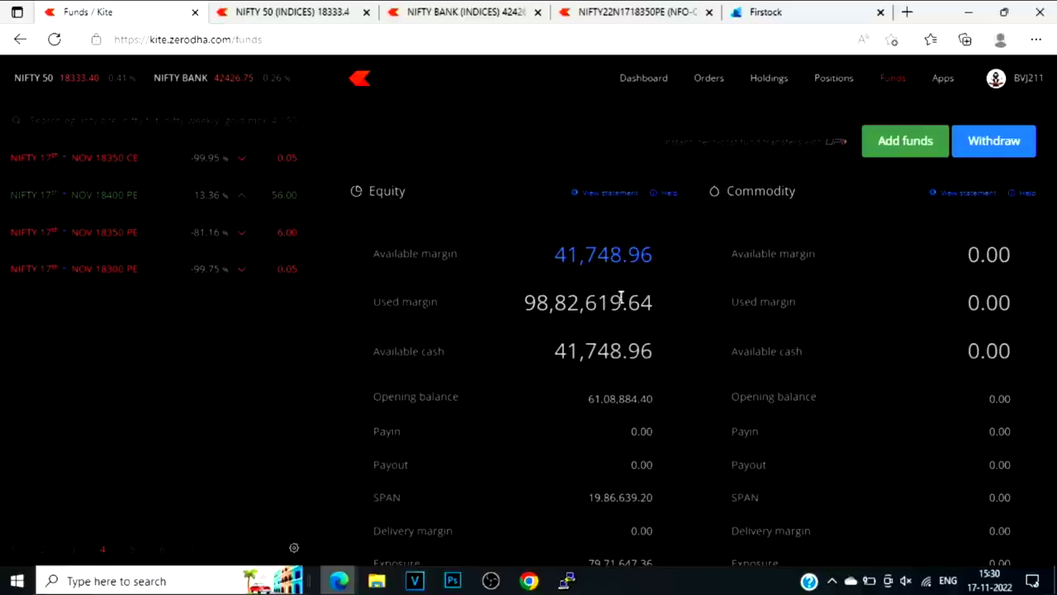
# Check the NIFTY option positions and profit and loss in Firstock, and return to the Kite positions page
pyautogui.click(835, 77)
pyautogui.click(793, 10)
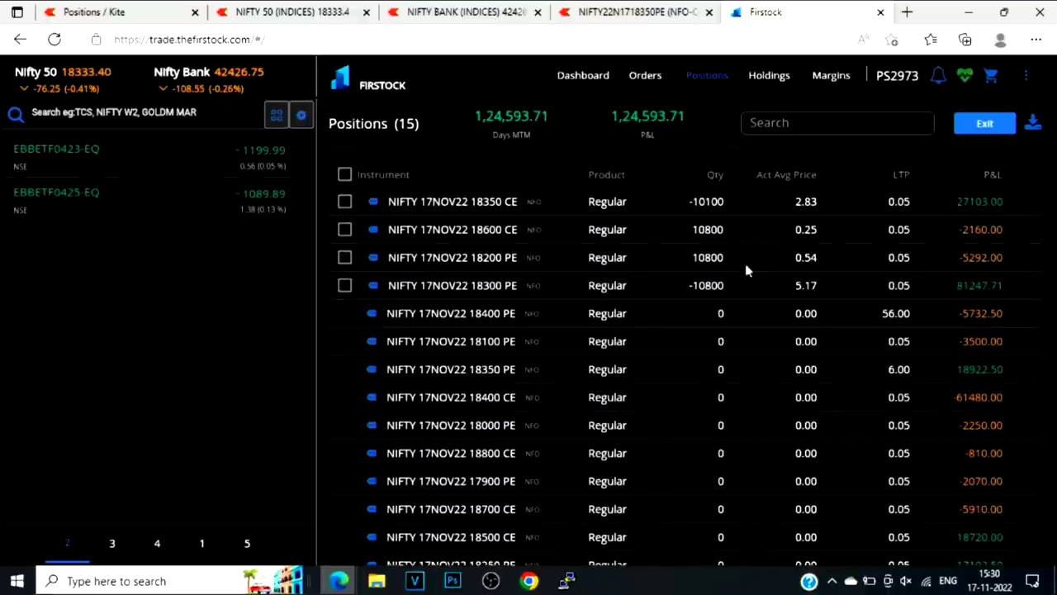
pyautogui.click(120, 15)
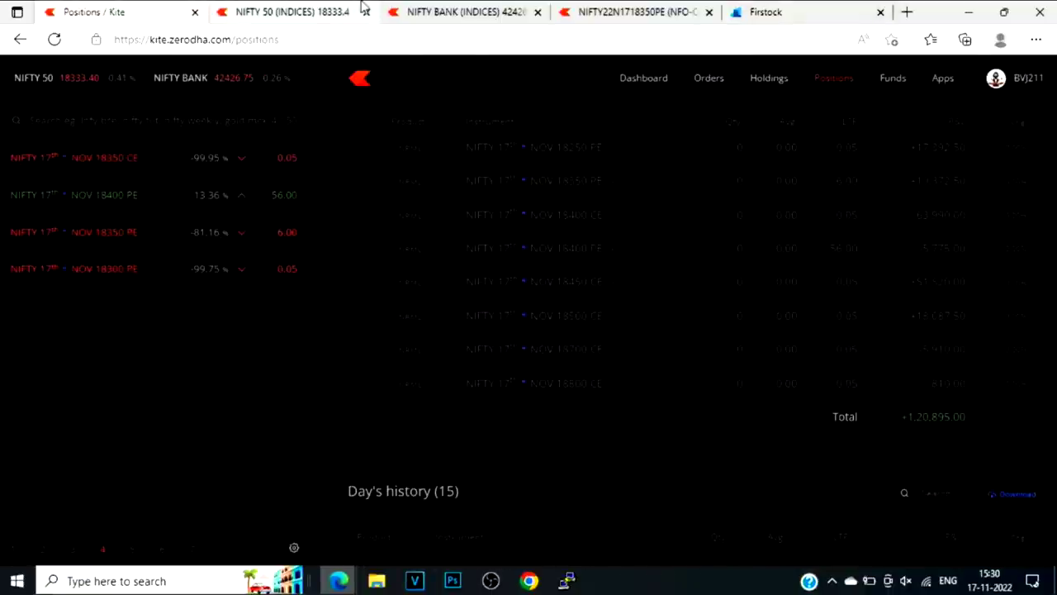
# Examine the NIFTY 50 three-minute chart across the current and previous sessions, and return to the Kite positions
pyautogui.click(314, 6)
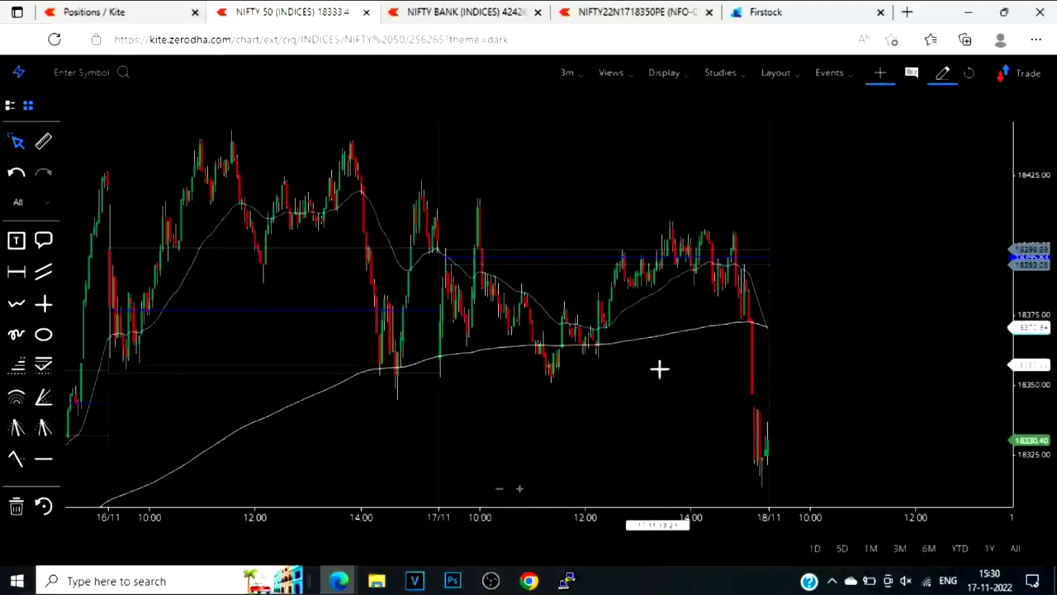
pyautogui.moveTo(649, 373); pyautogui.dragTo(597, 318)
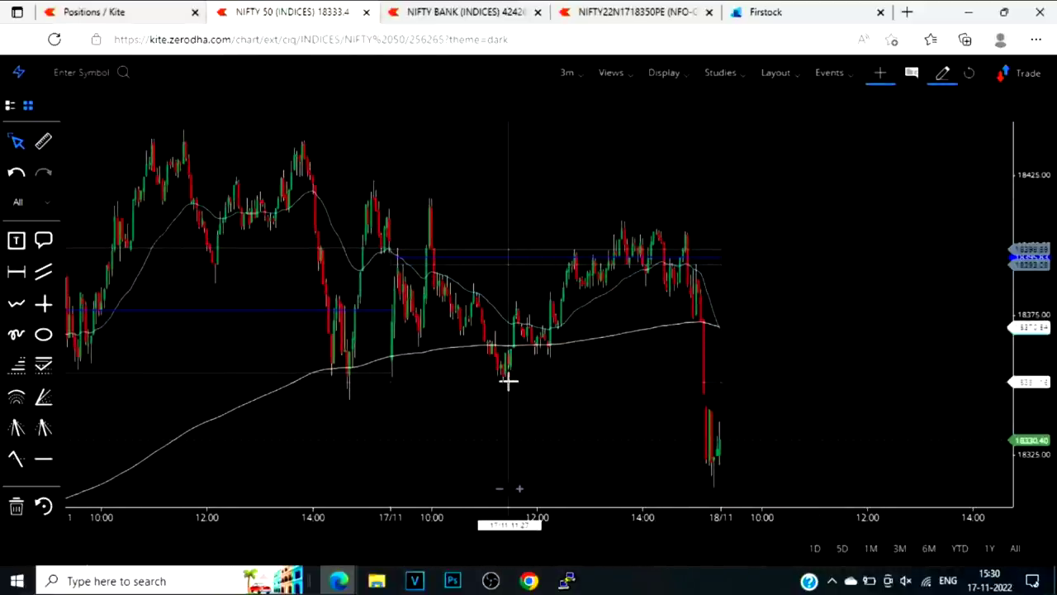
pyautogui.hscroll(-3, 415, 317)
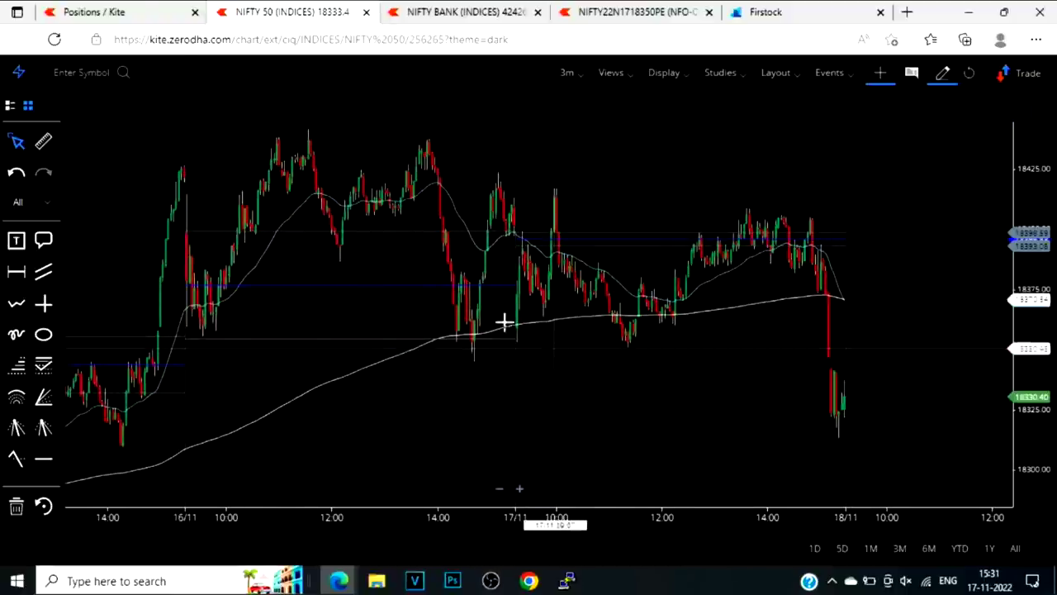
pyautogui.click(135, 10)
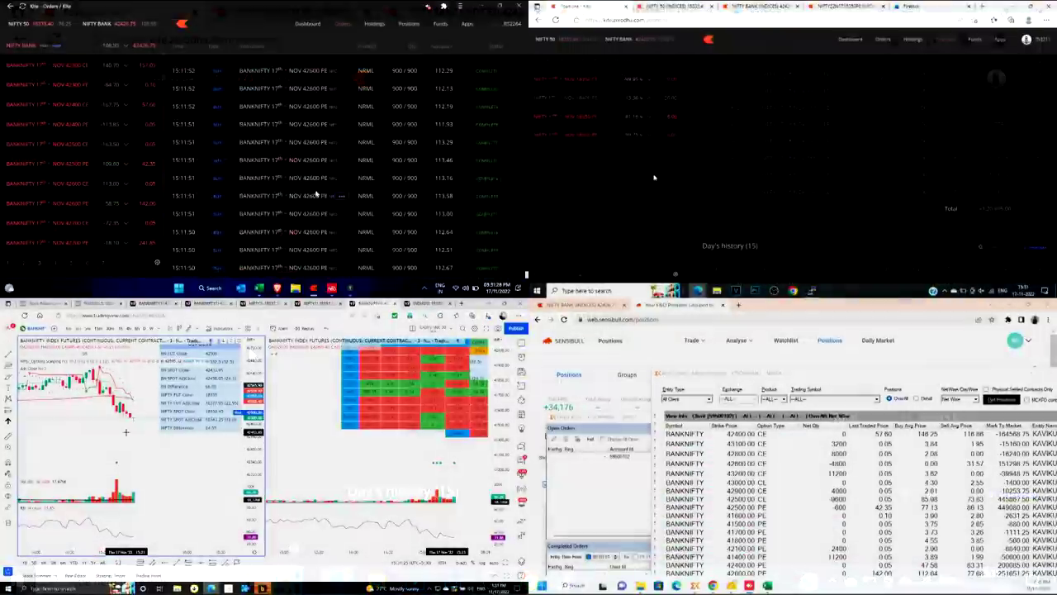
# Review the BANKNIFTY 42600 PE orders in one Kite account and the positions' profit breakdown in the InPrivate Kite window
pyautogui.scroll(-2, 316, 192)
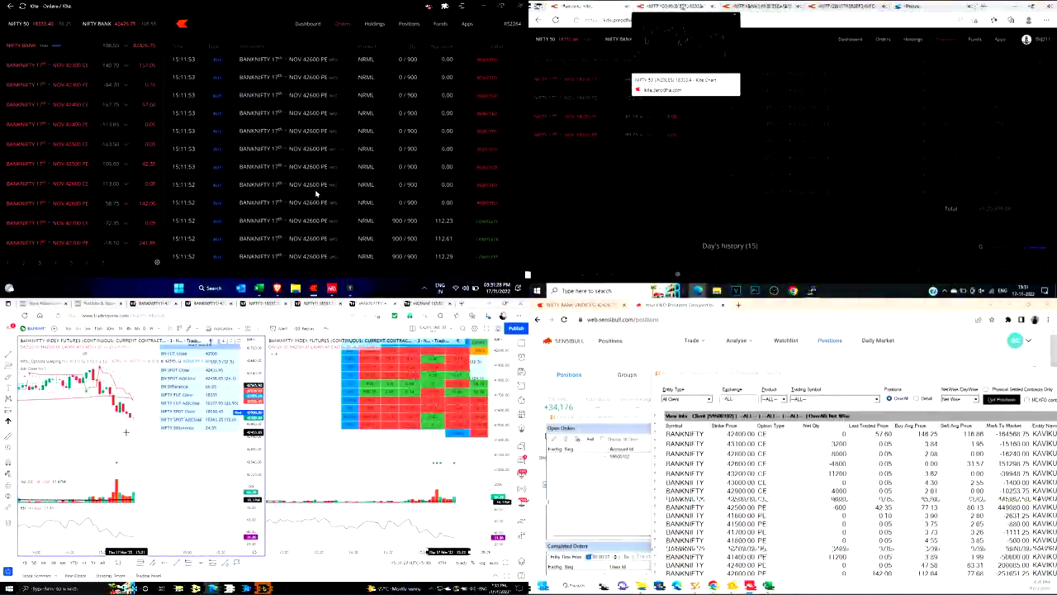
pyautogui.scroll(2, 316, 192)
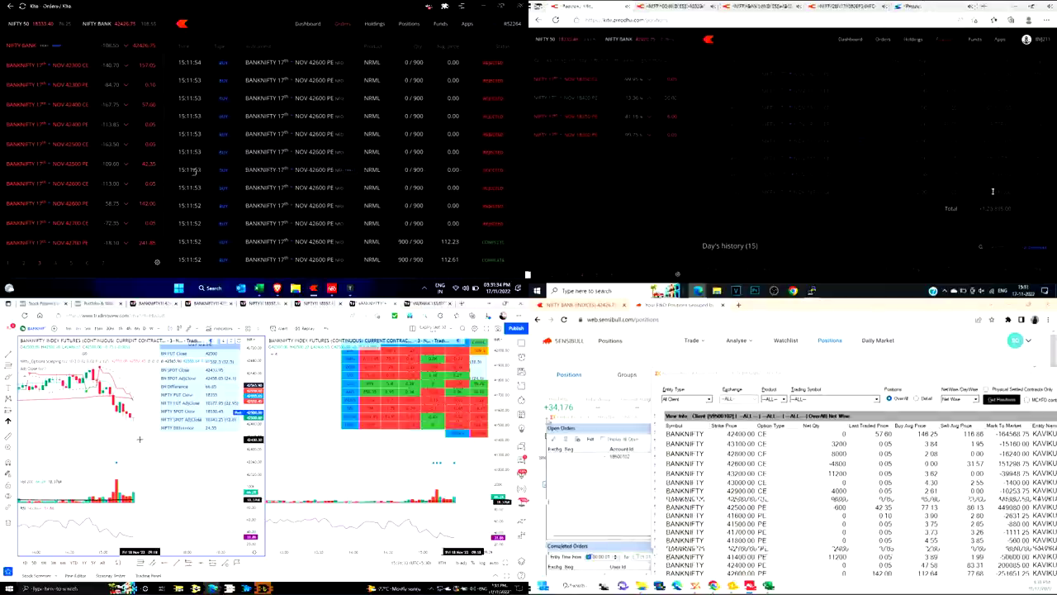
pyautogui.click(812, 290)
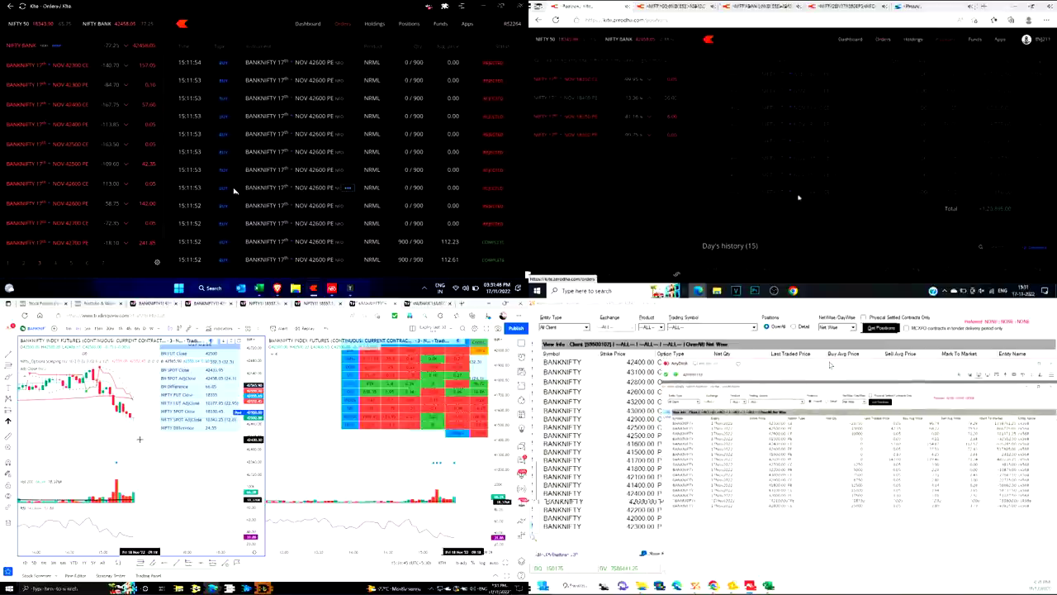
pyautogui.moveTo(698, 291)
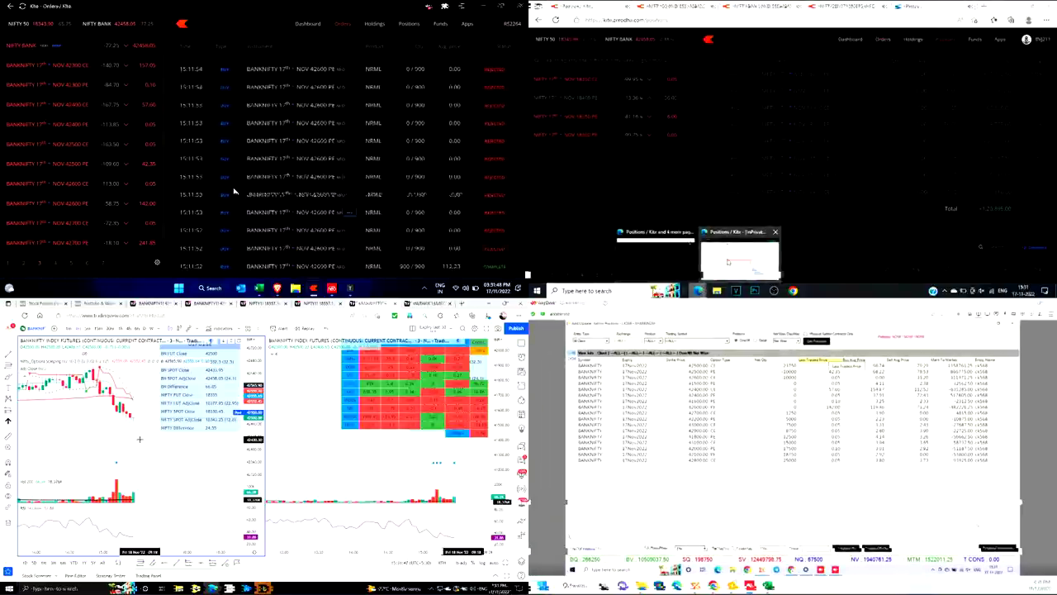
pyautogui.click(744, 261)
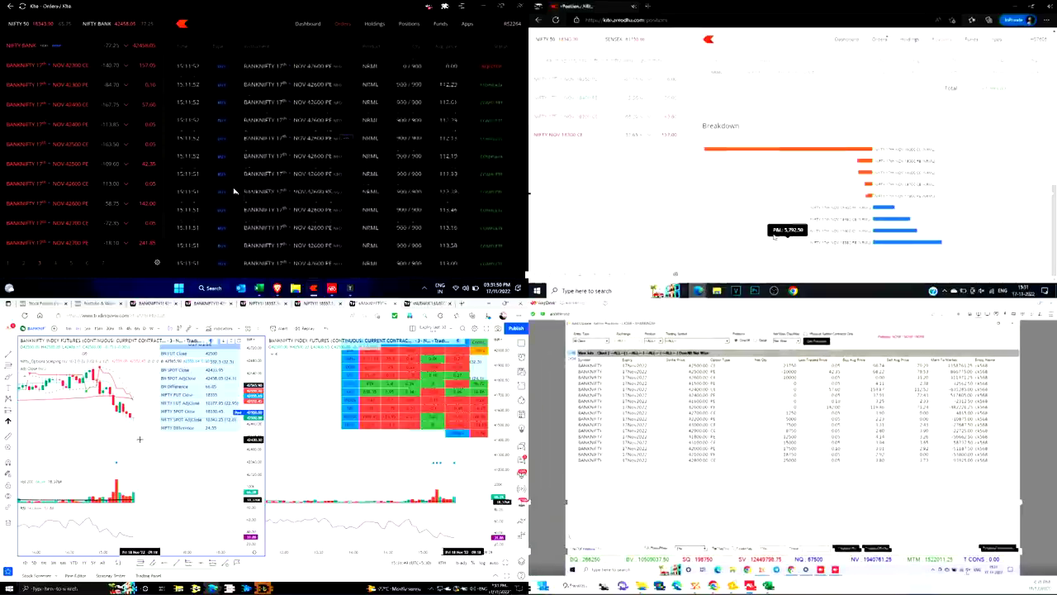
pyautogui.scroll(2, 799, 224)
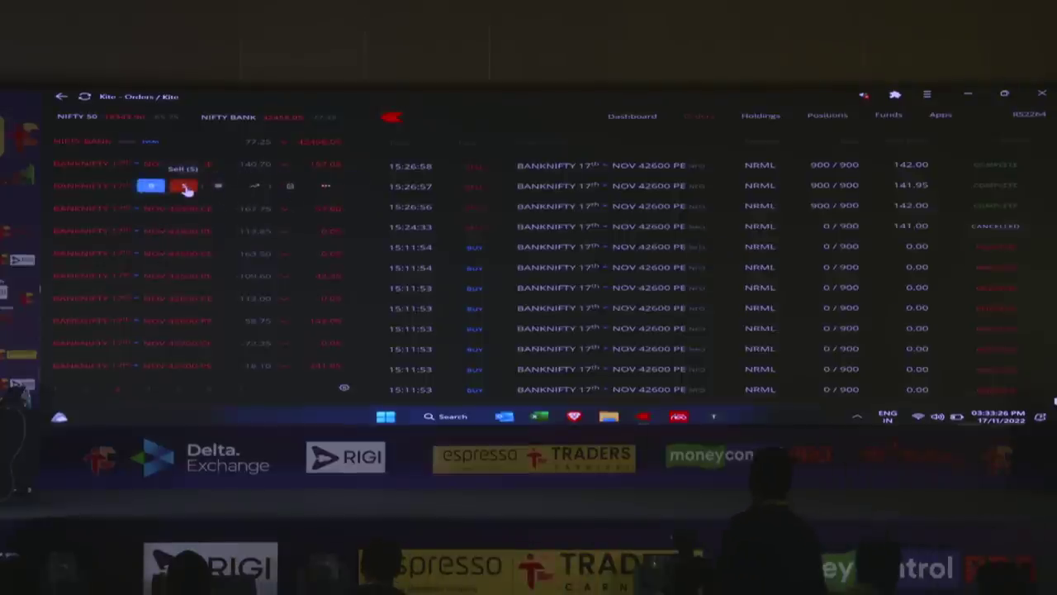
# Try to sell 900 quantity of BANKNIFTY 17 NOV 42300 PE as an overnight market order, and close the order form
pyautogui.click(185, 187)
pyautogui.write('90')
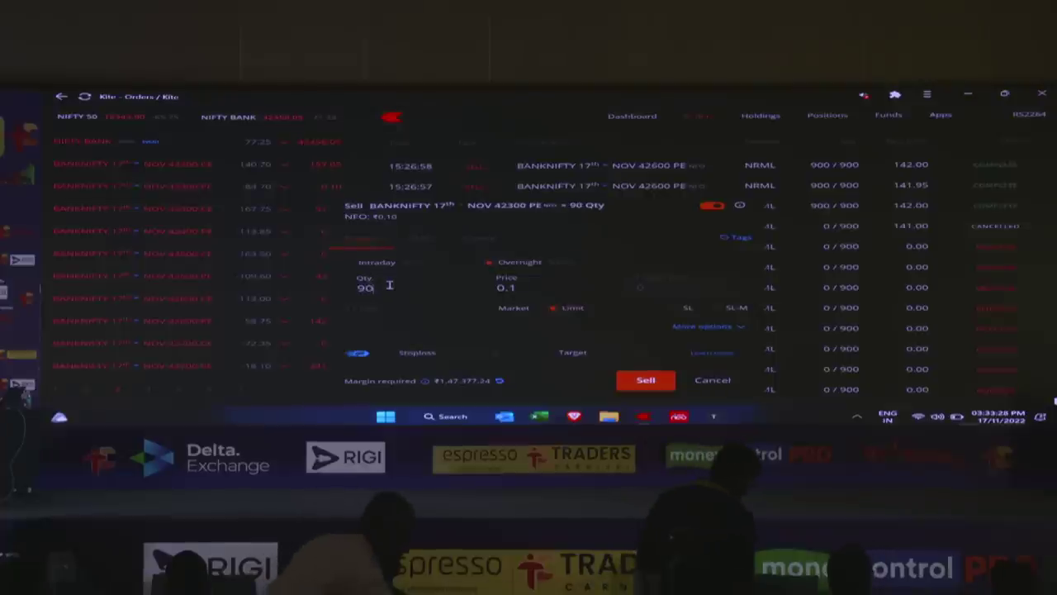
pyautogui.write('0')
pyautogui.click(510, 309)
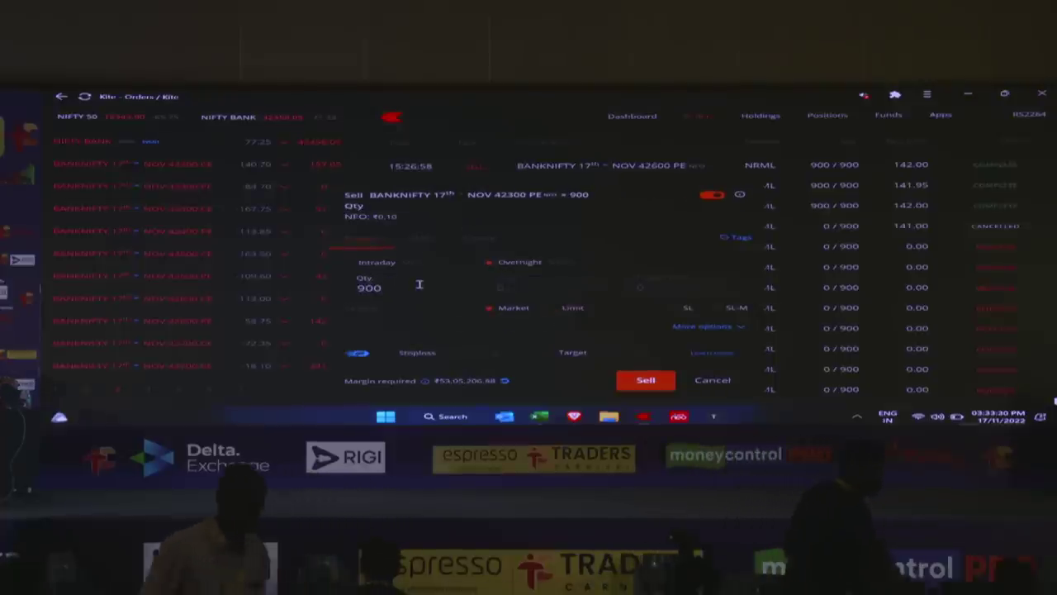
pyautogui.press('Return')
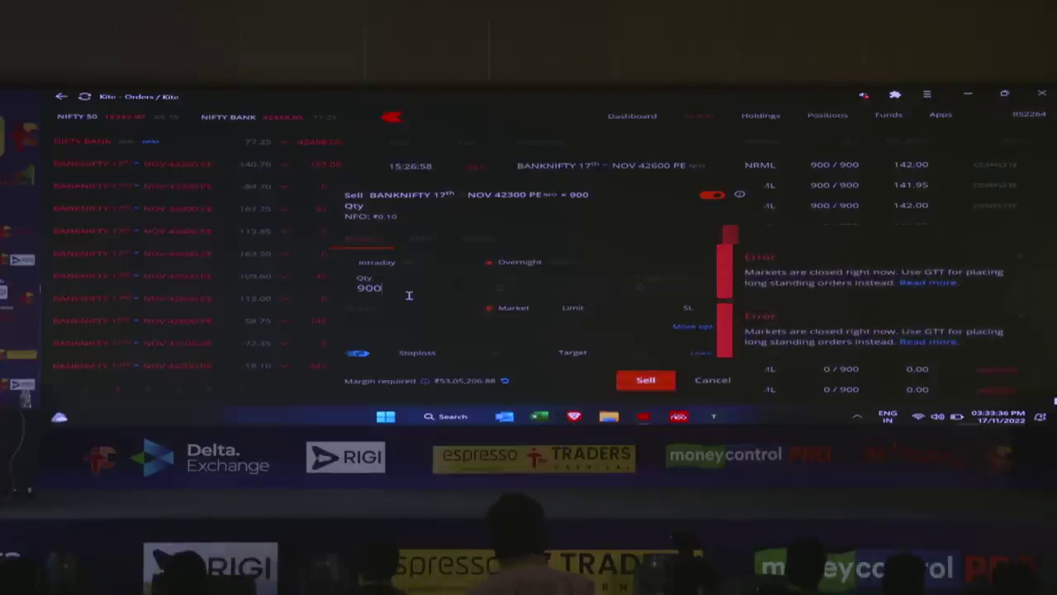
pyautogui.click(709, 382)
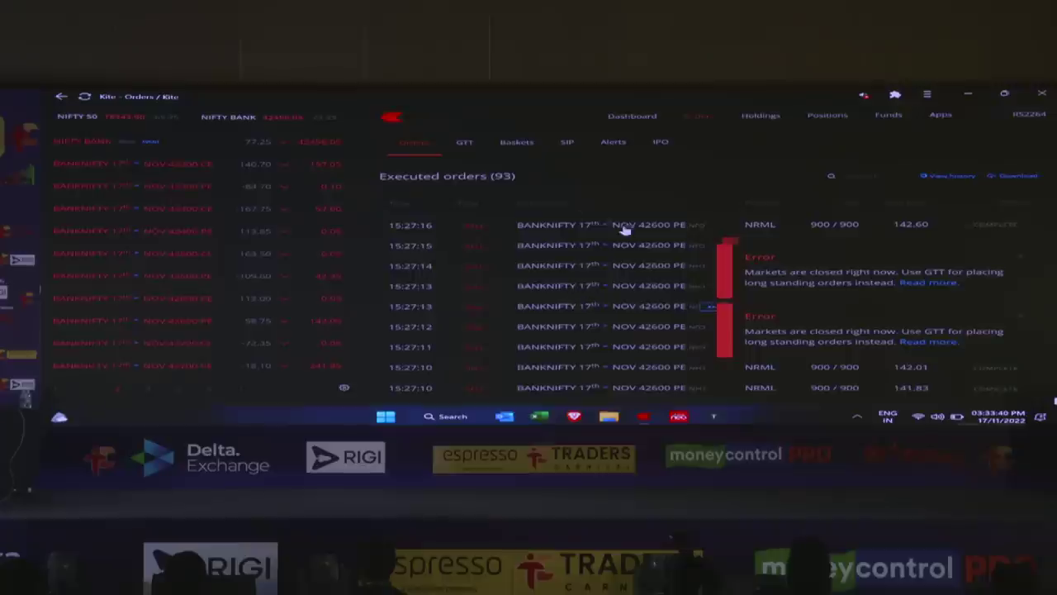
# Review the latest executed BANKNIFTY 42600 PE sell orders and switch to the portfolio positions in Kotak Neo
pyautogui.scroll(-2, 658, 256)
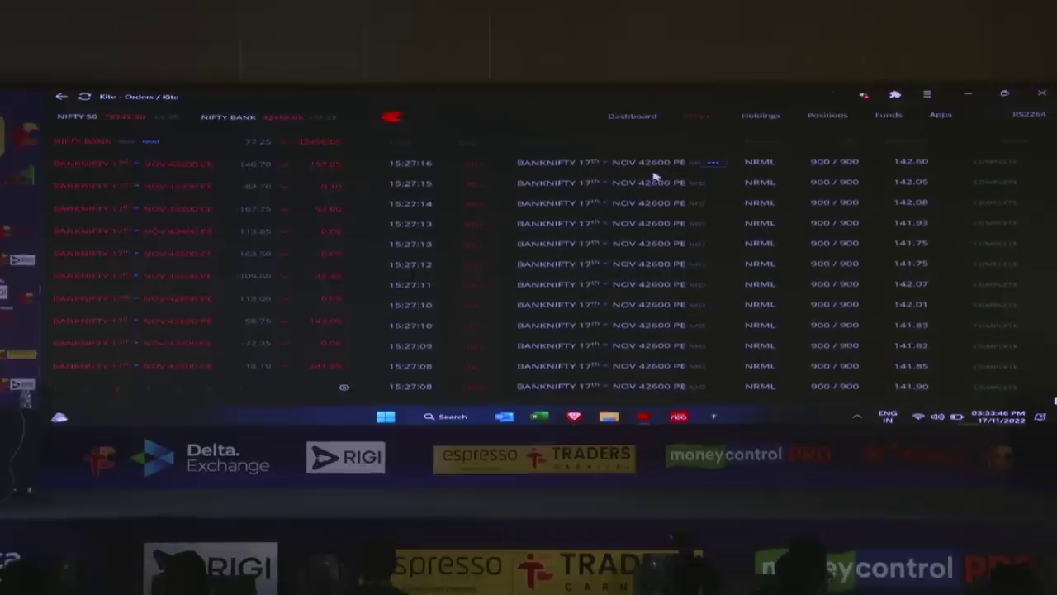
pyautogui.hotkey('alt', 'Tab')
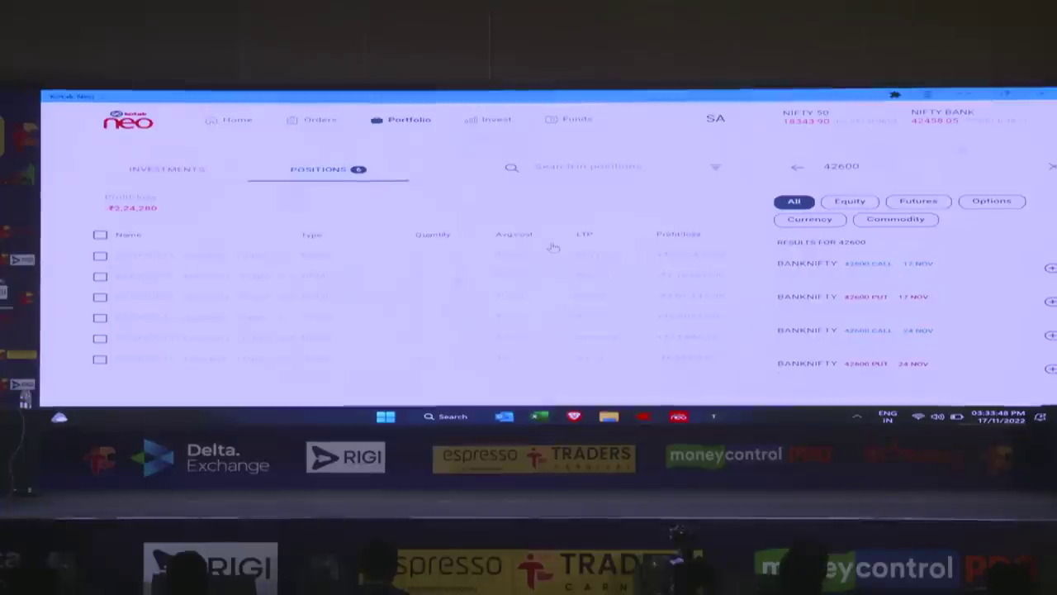